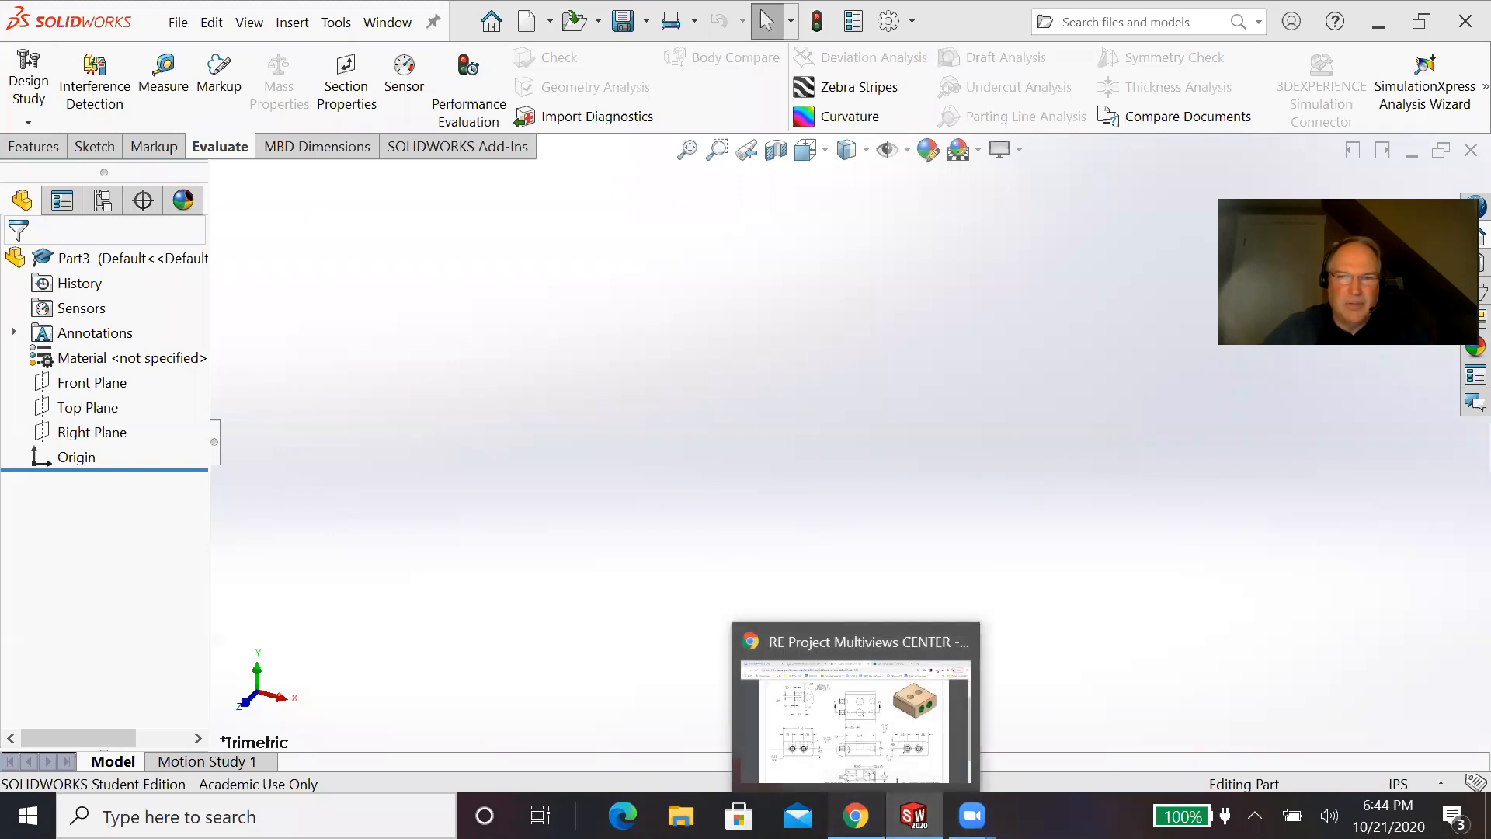
Step: Switch to Chrome to check the block's dimensions in the RE Project Multiviews CENTER drawing, and return to SOLIDWORKS
left_click(855, 815)
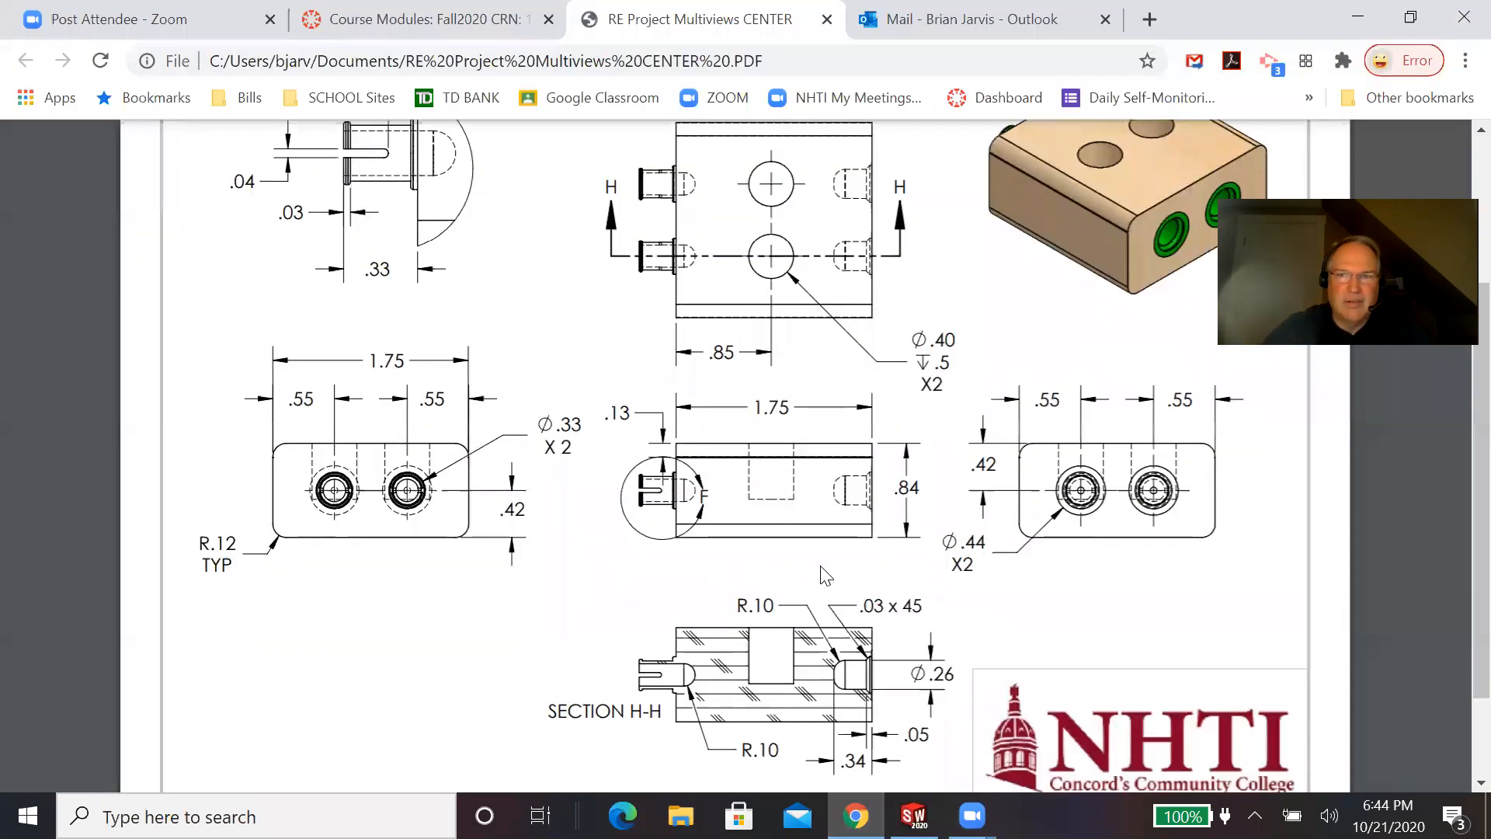
scroll(825, 576, "up", 2)
left_click(914, 816)
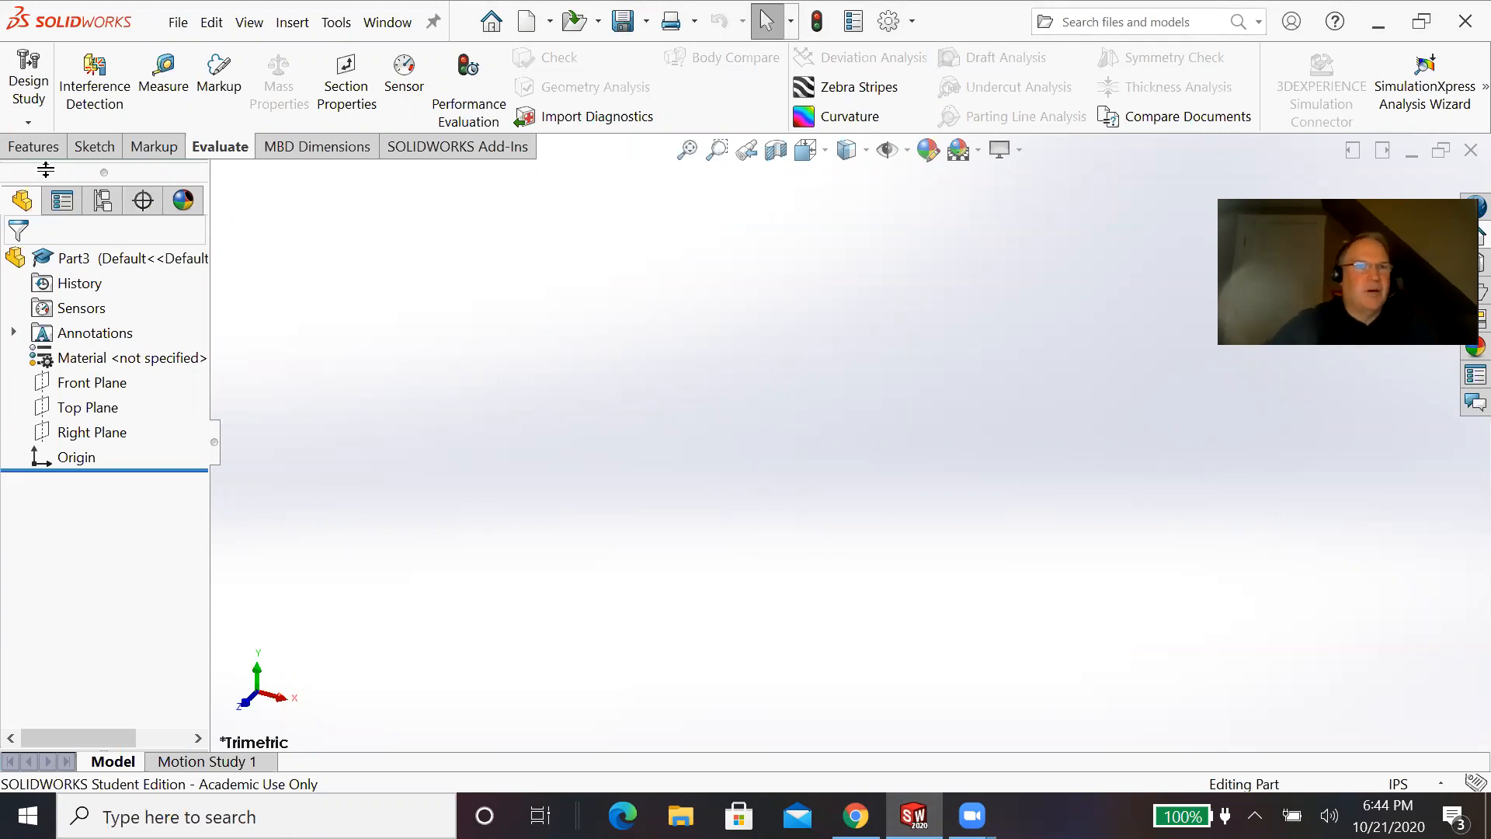
Step: Sketch a center rectangle about 4.22 in wide and 0.87 in high on the Front Plane, centered on the origin
left_click(94, 146)
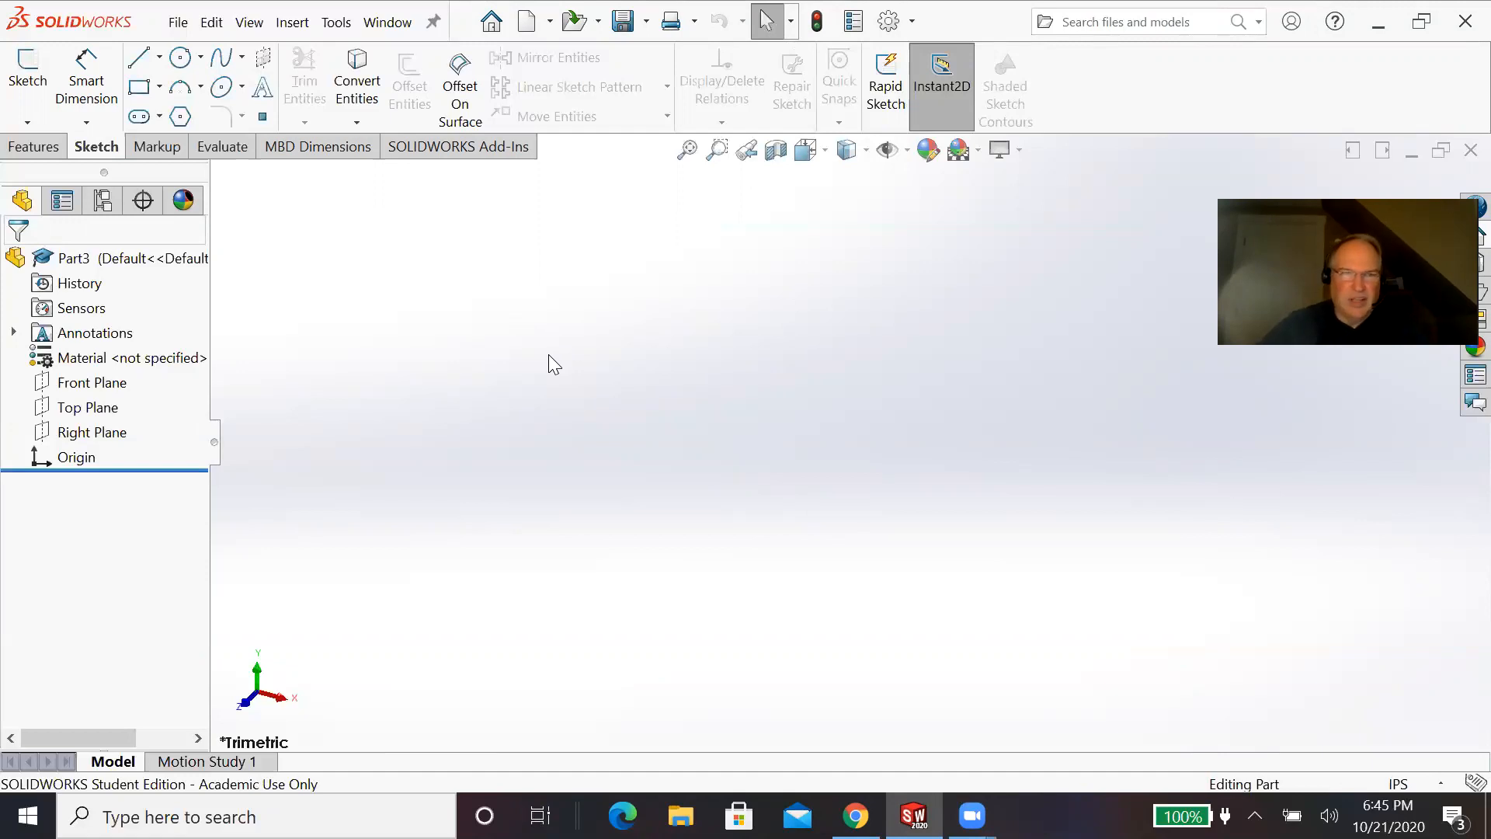
left_click(27, 70)
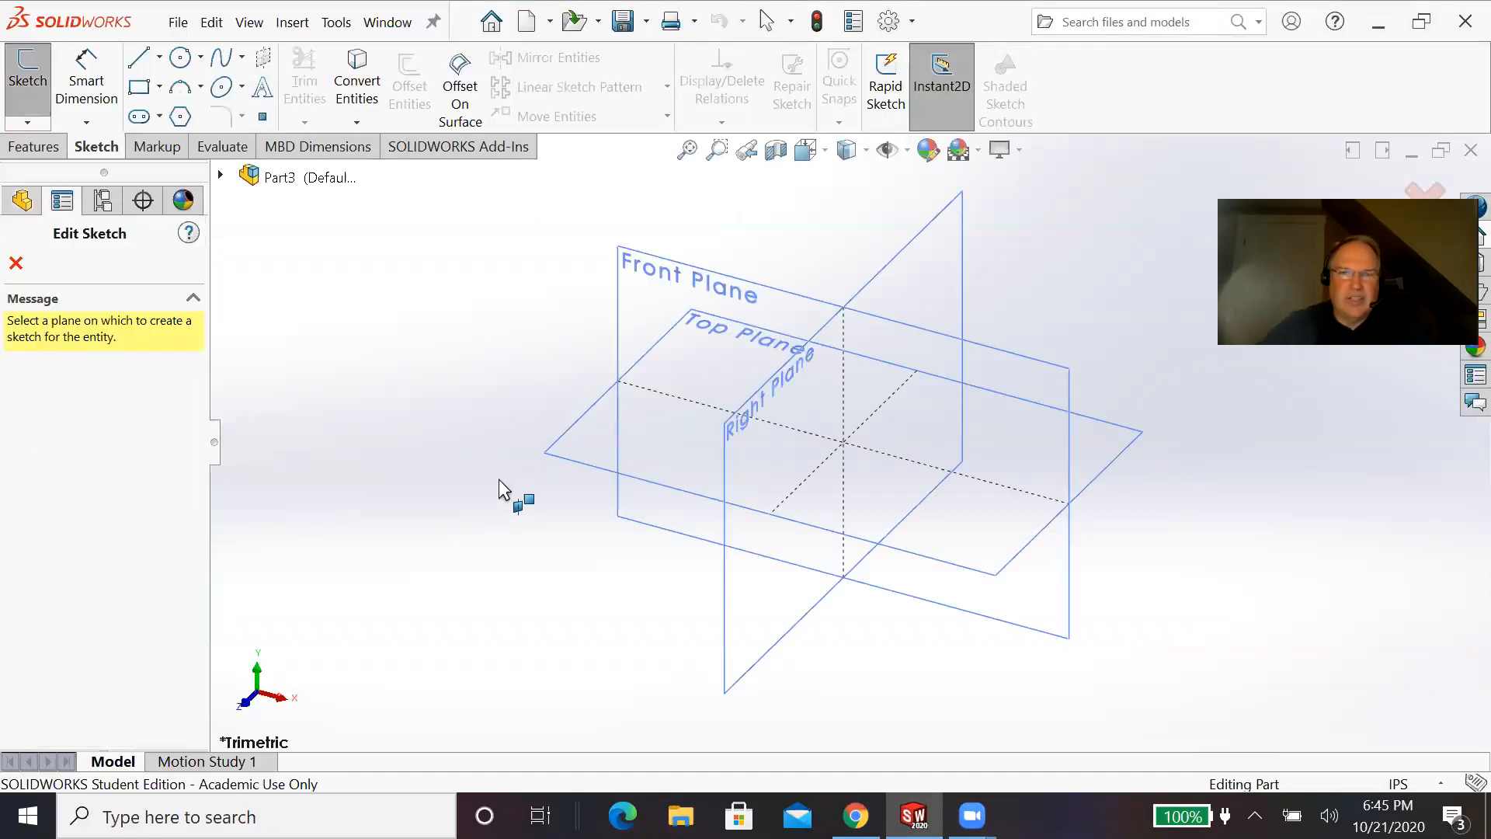
left_click(620, 299)
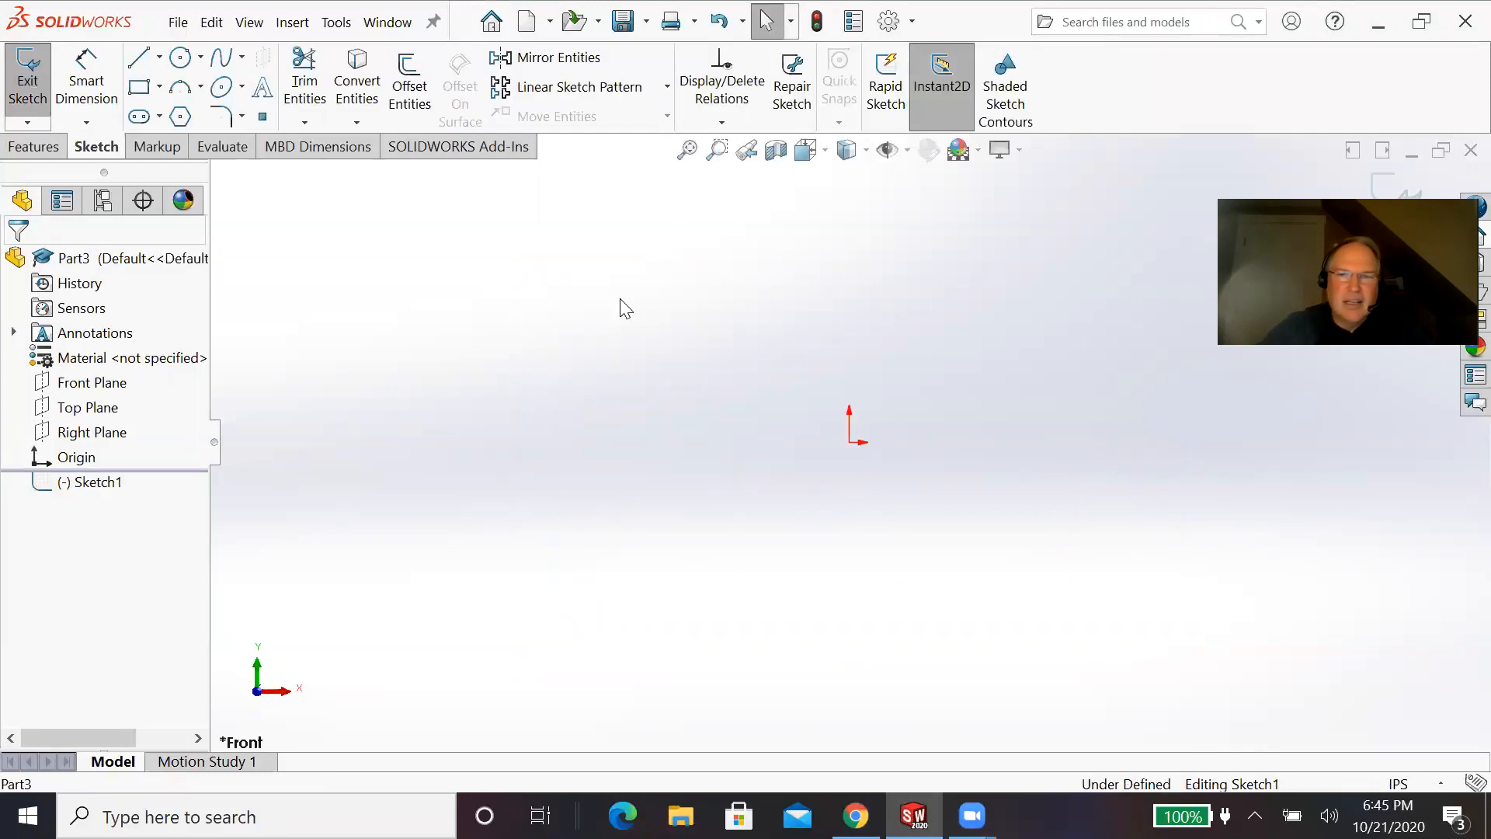
left_click(159, 87)
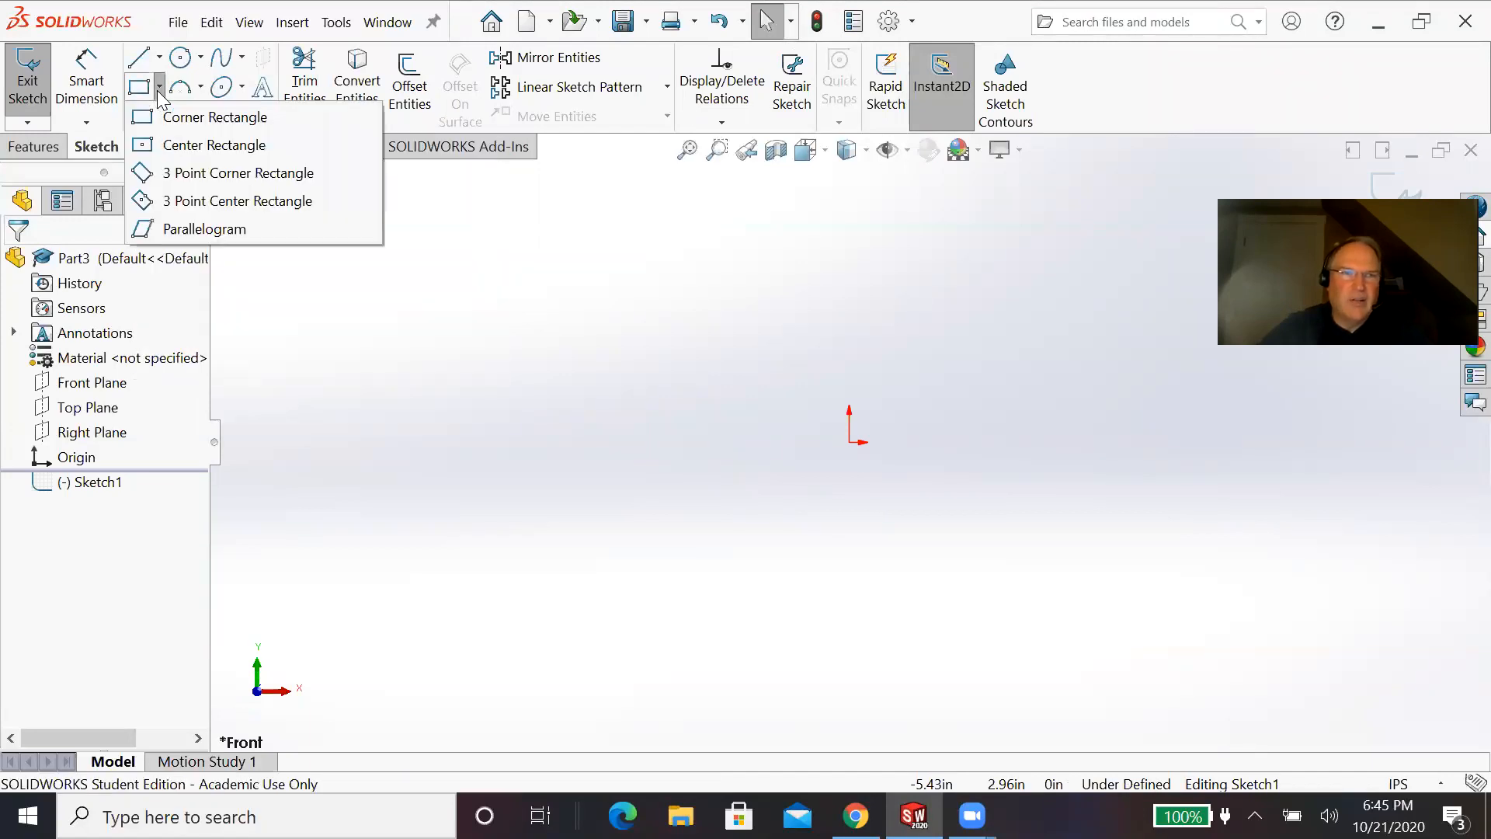
left_click(180, 146)
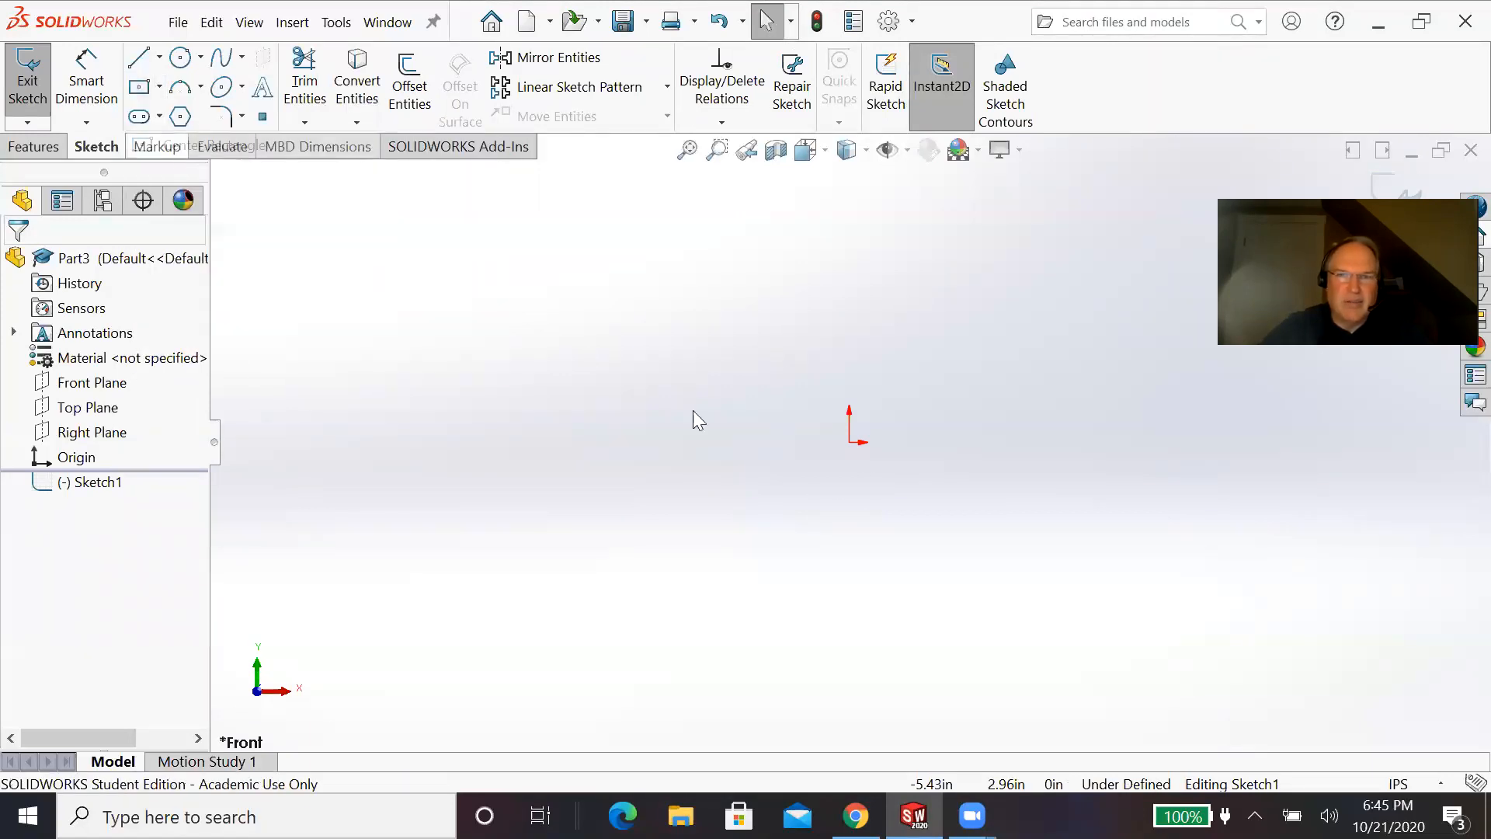
left_click(849, 443)
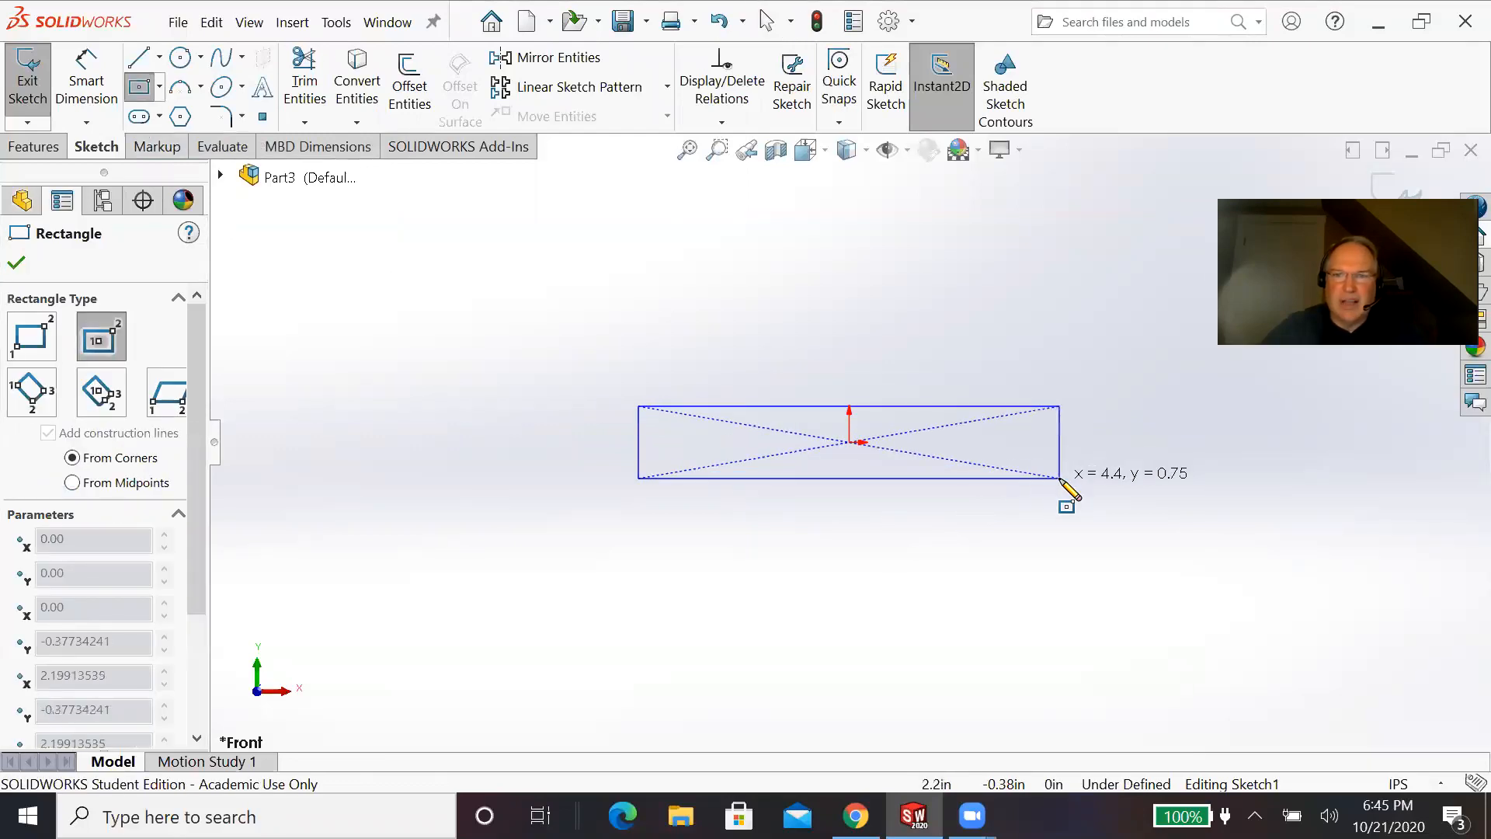
left_click(1058, 483)
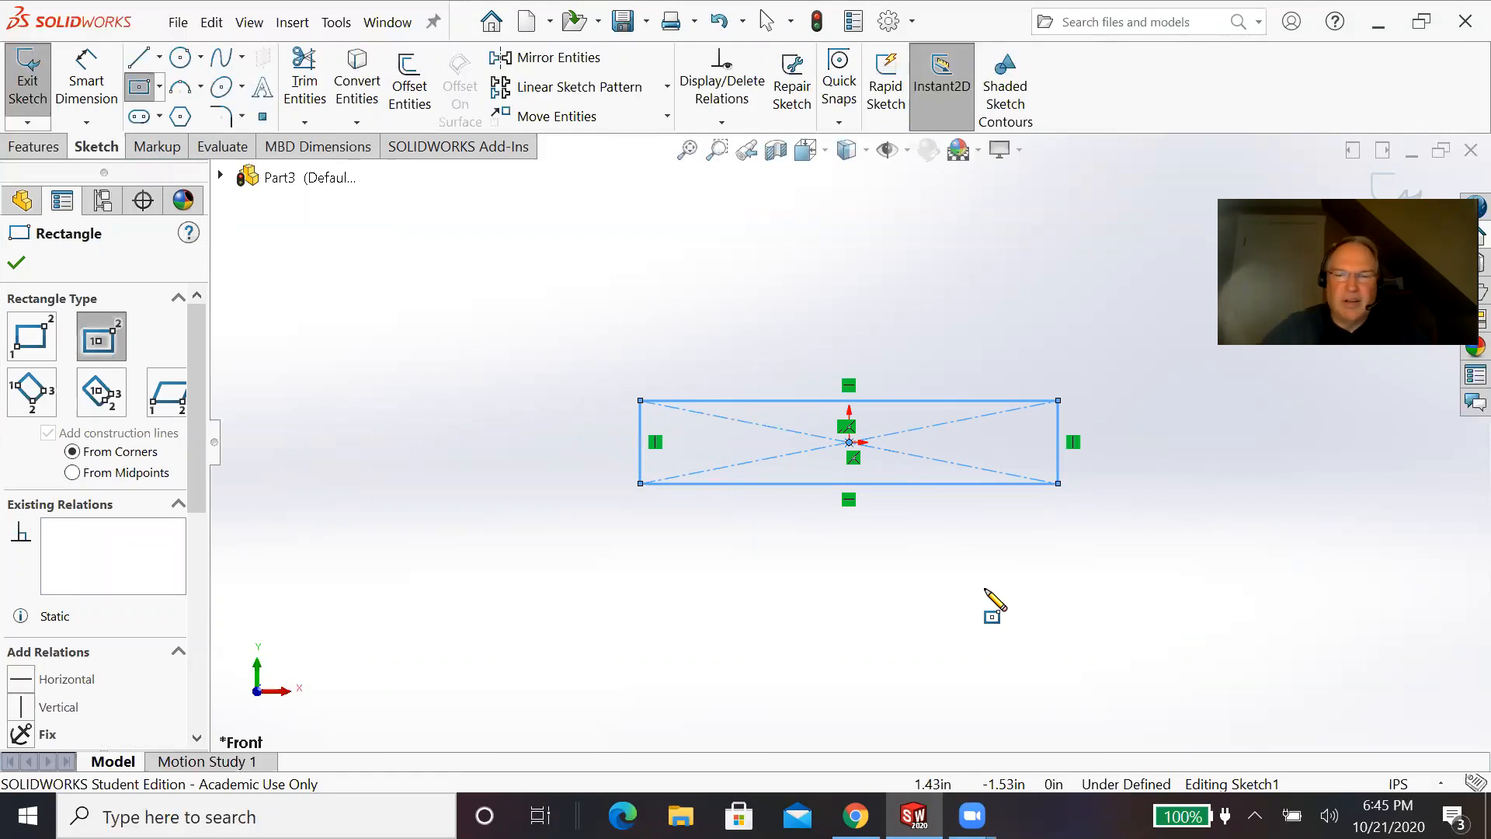
left_click(17, 262)
Step: Dimension the rectangle's vertical side to 0.84 in
left_click(85, 84)
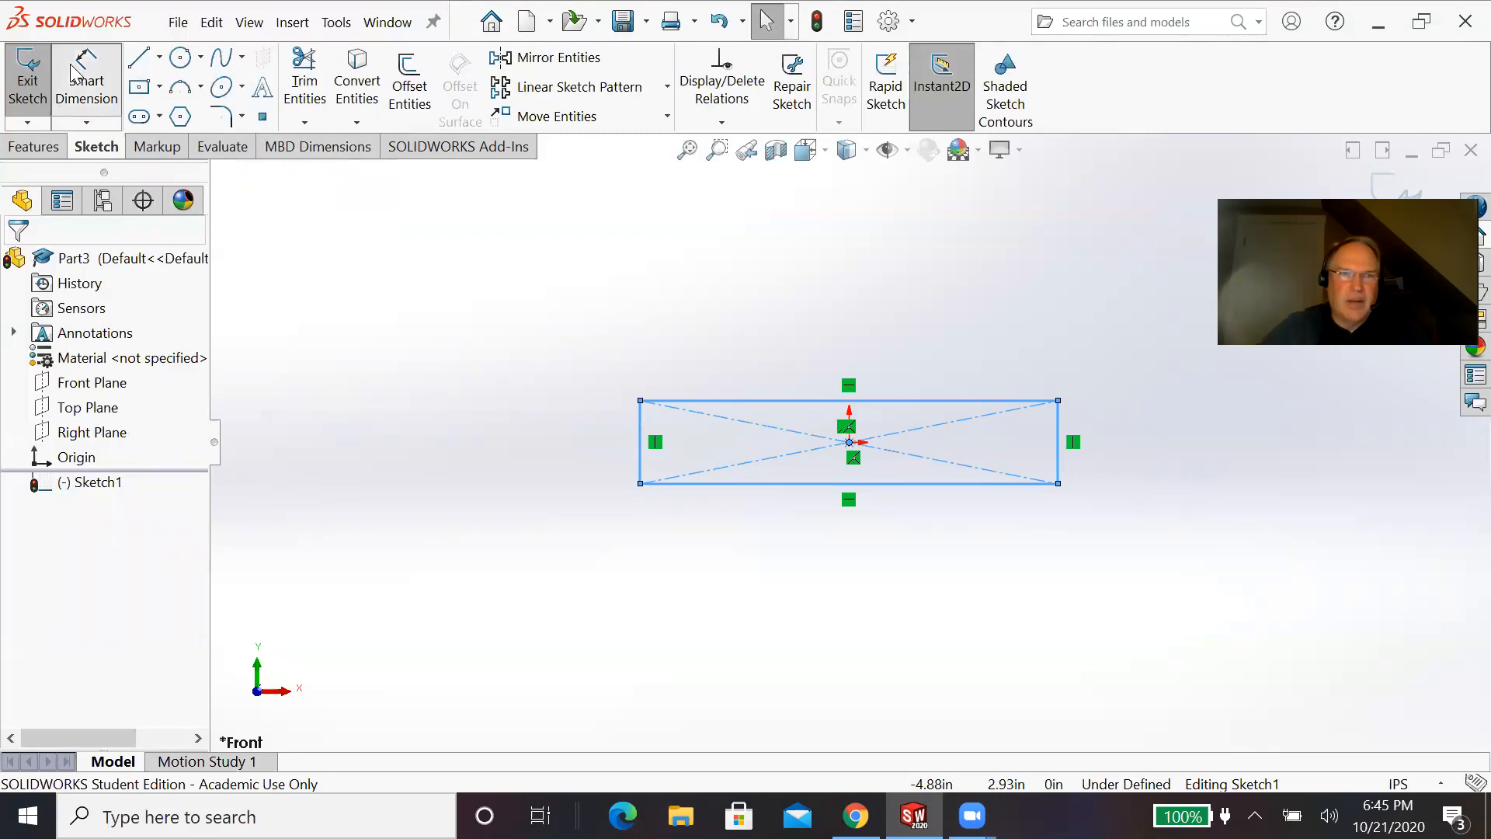
left_click(642, 468)
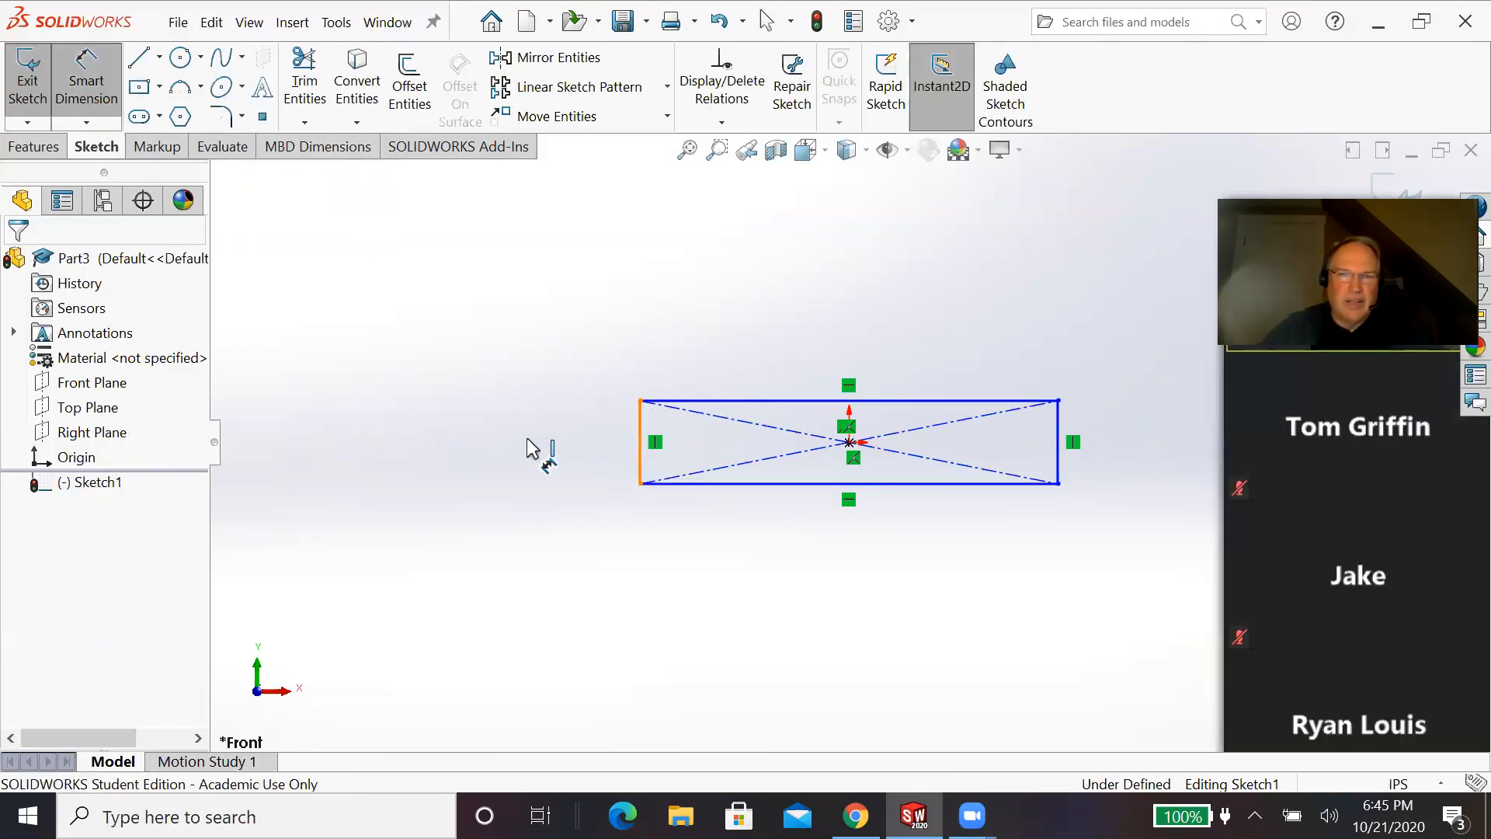
left_click(504, 440)
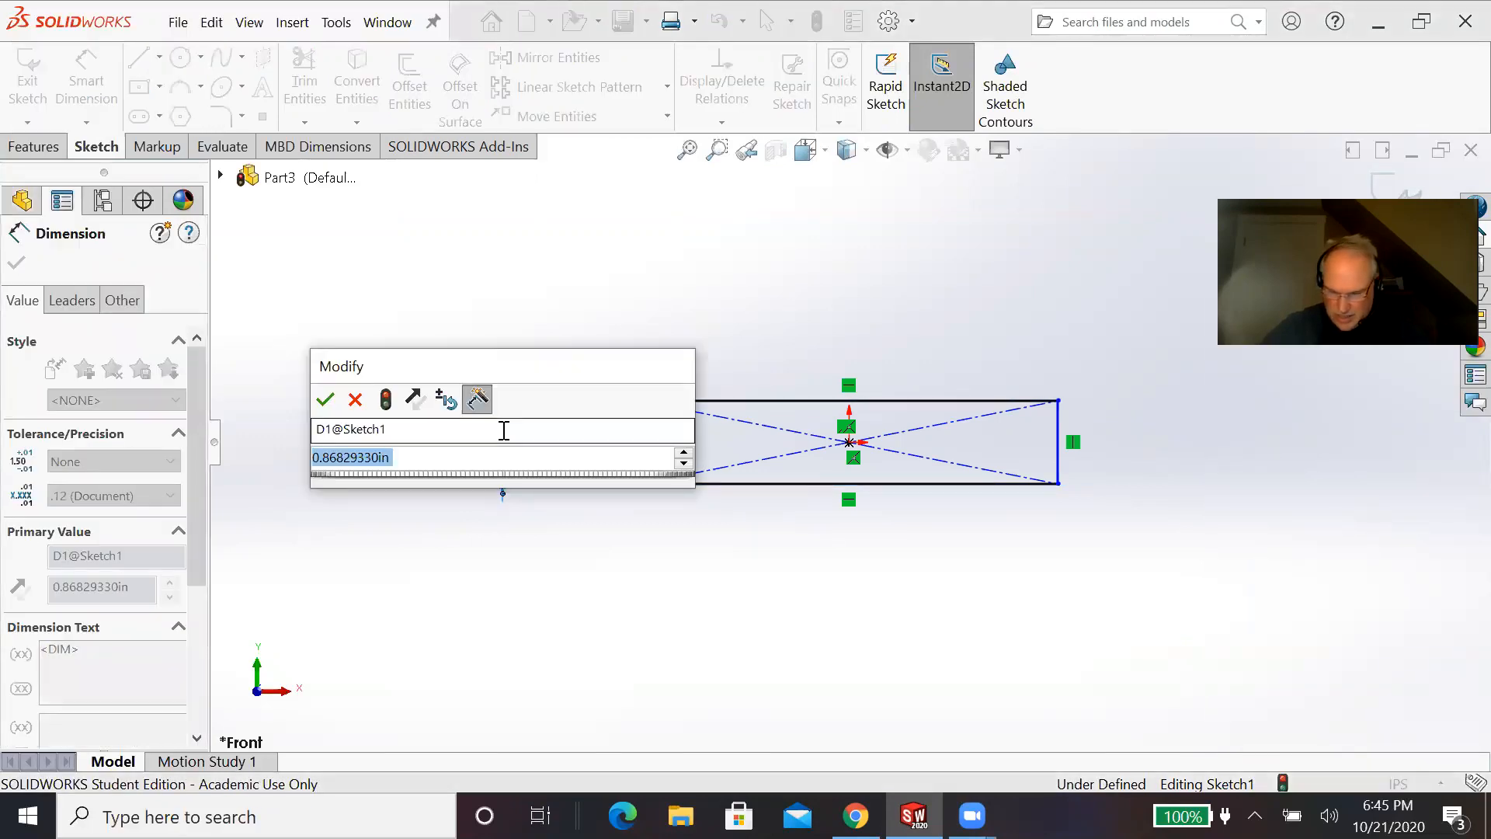
type(".84")
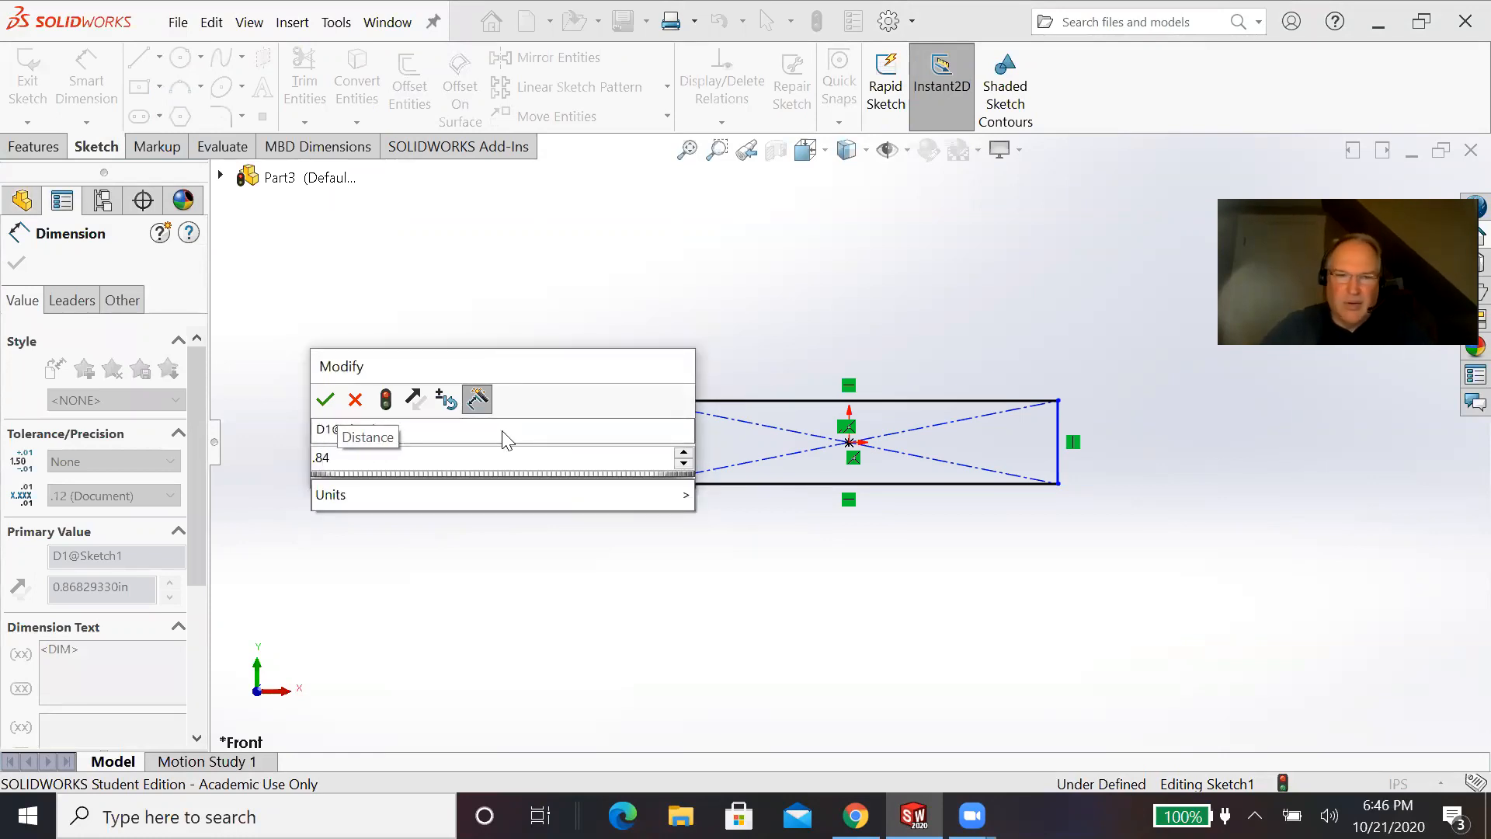
key("Return")
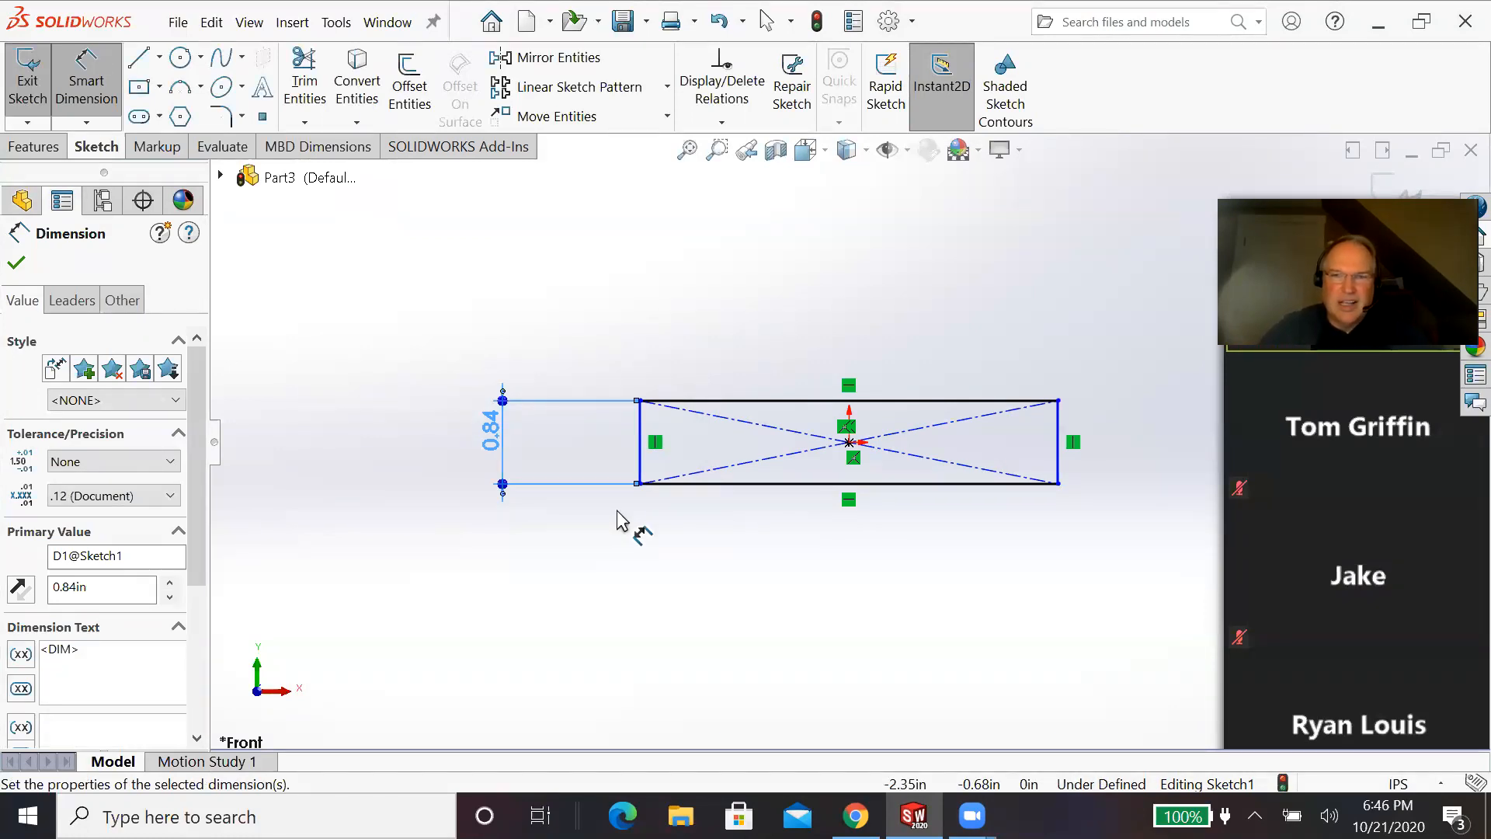
Step: Dimension the rectangle's horizontal side to 1.75 in and exit the sketch
left_click(758, 487)
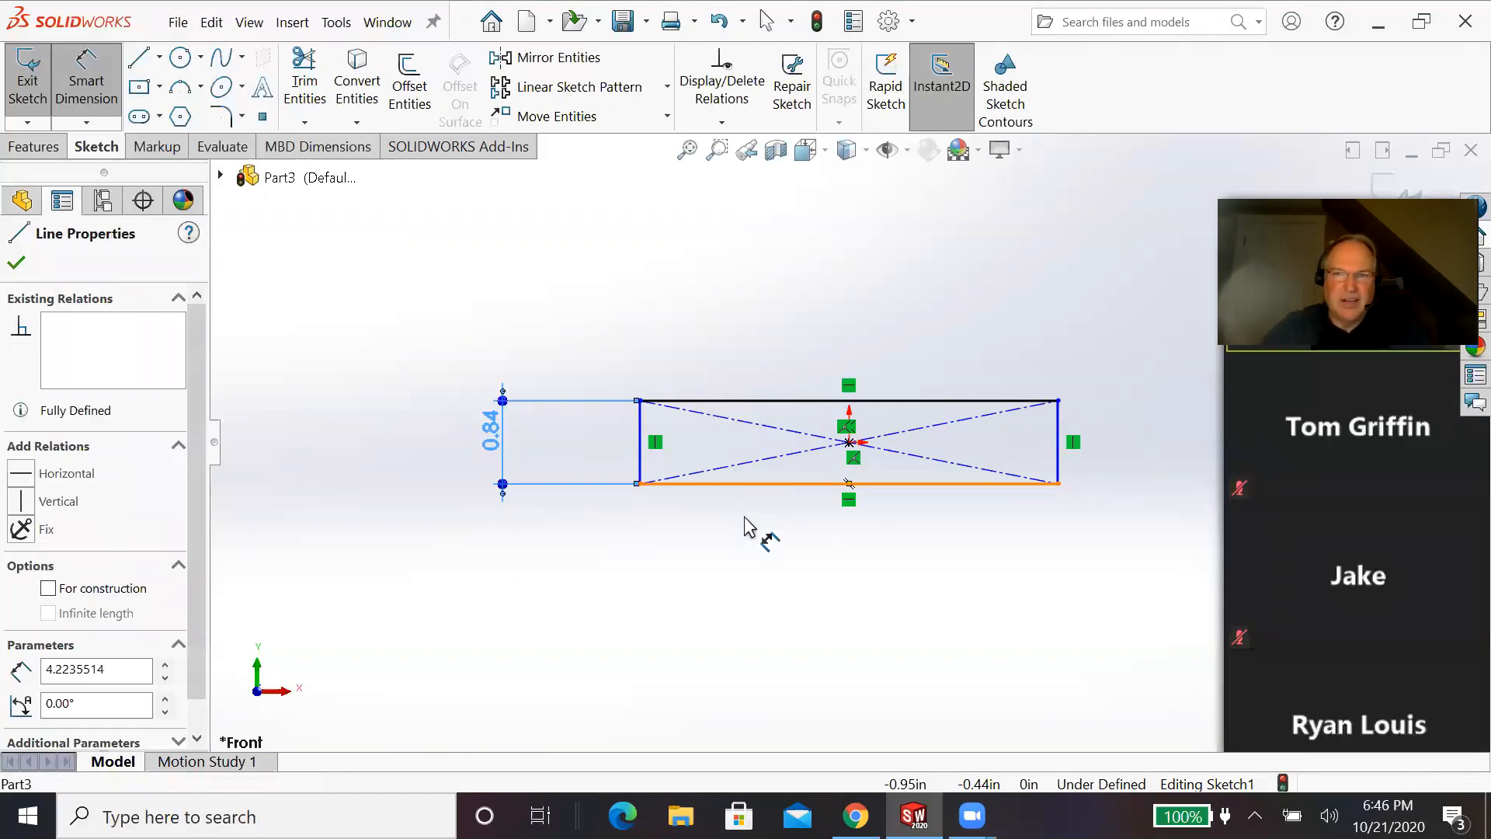
left_click(772, 555)
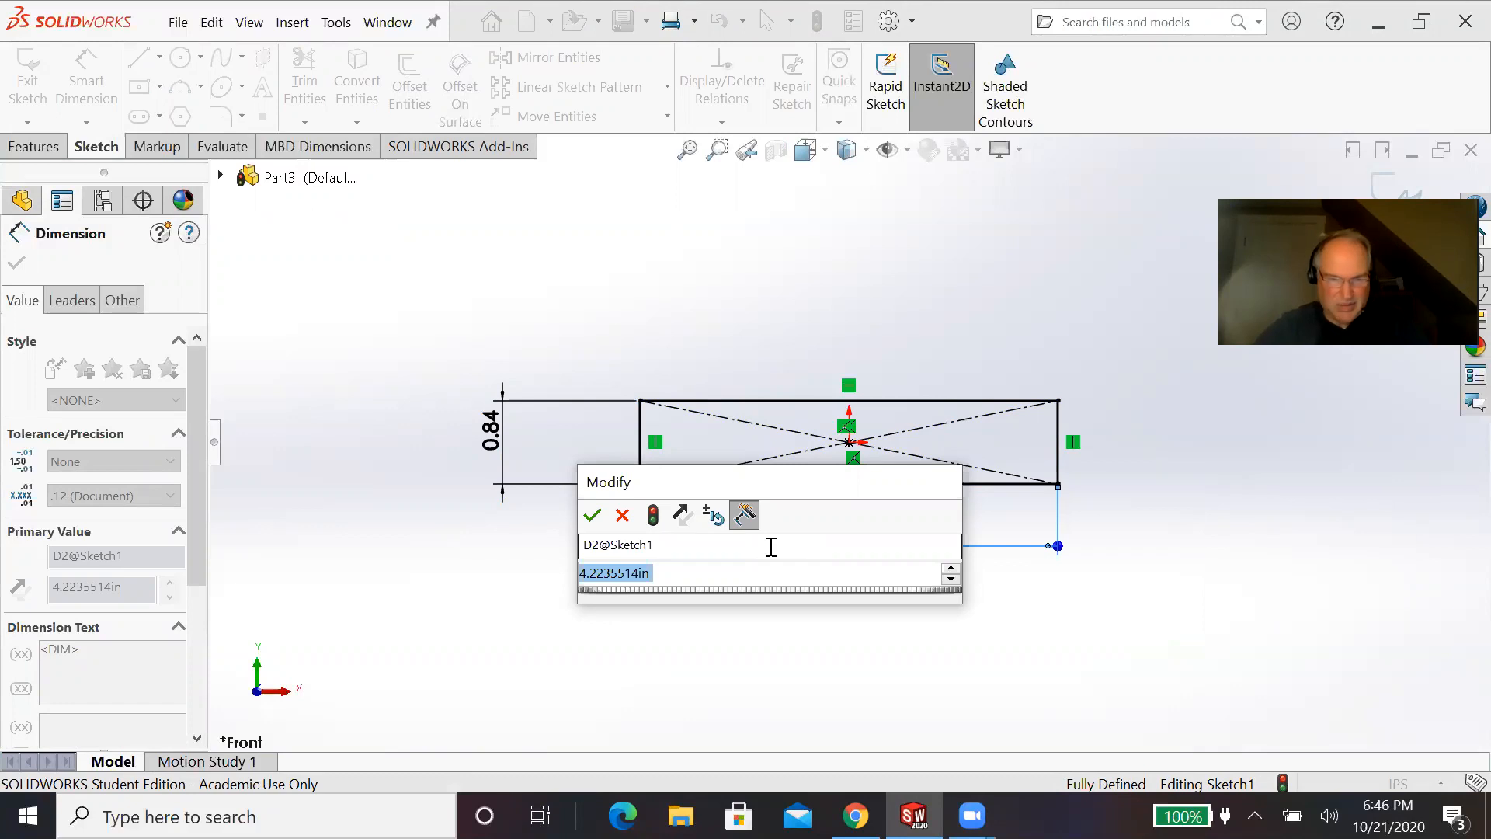
type("1.75")
key("Return")
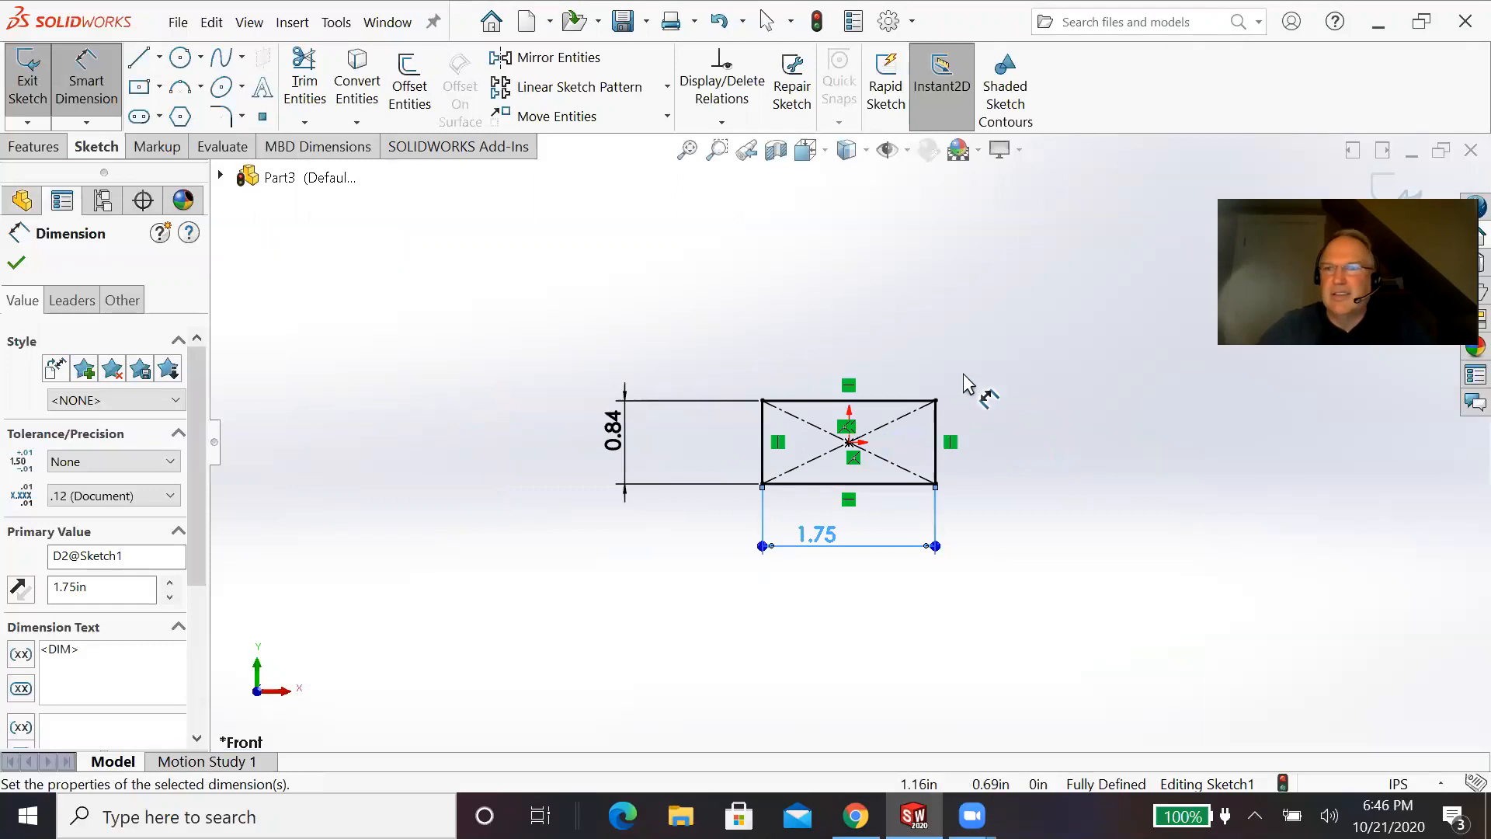
left_click(1371, 184)
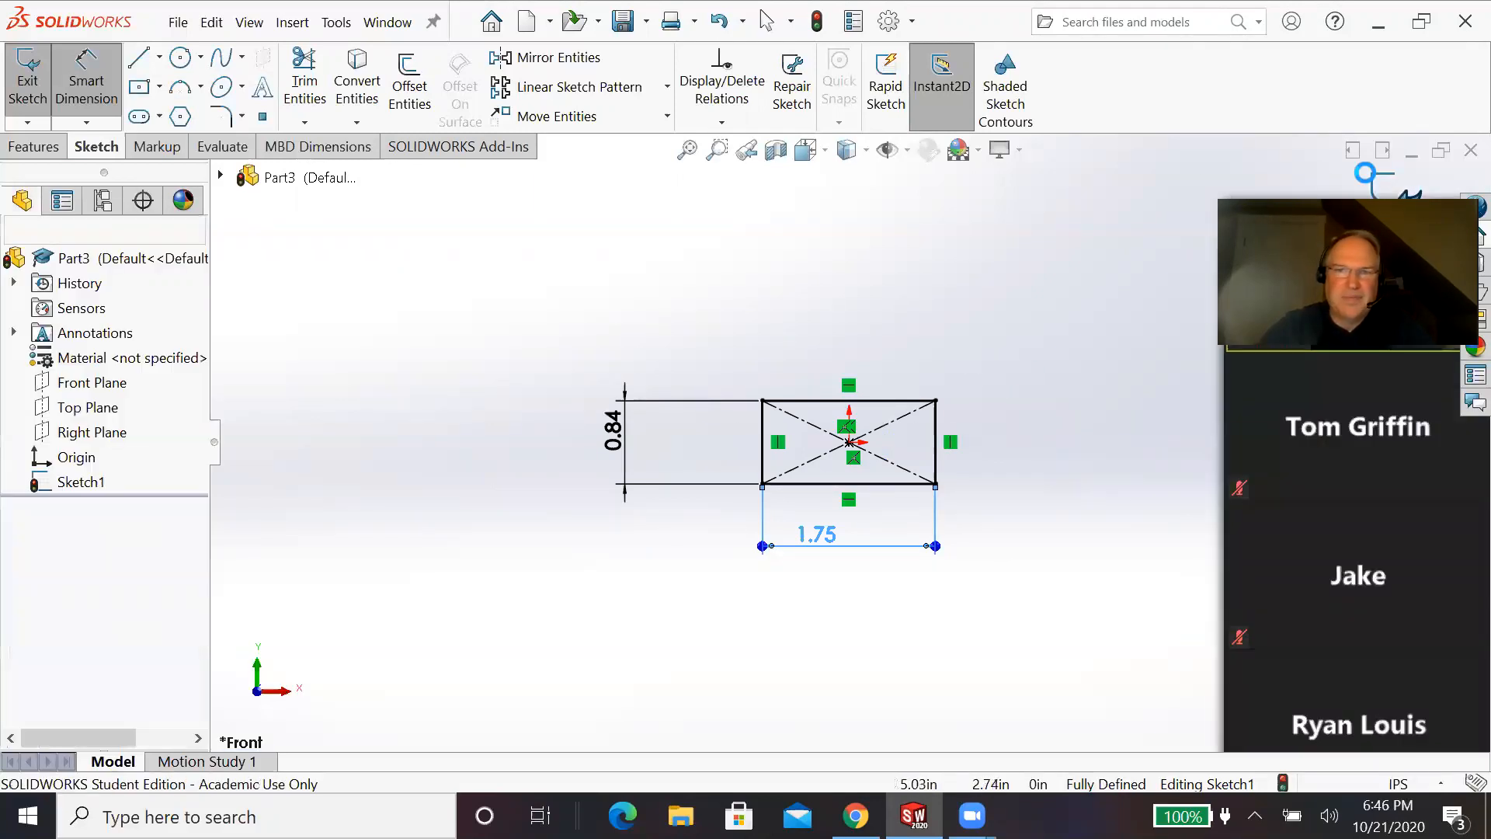
left_click(1373, 185)
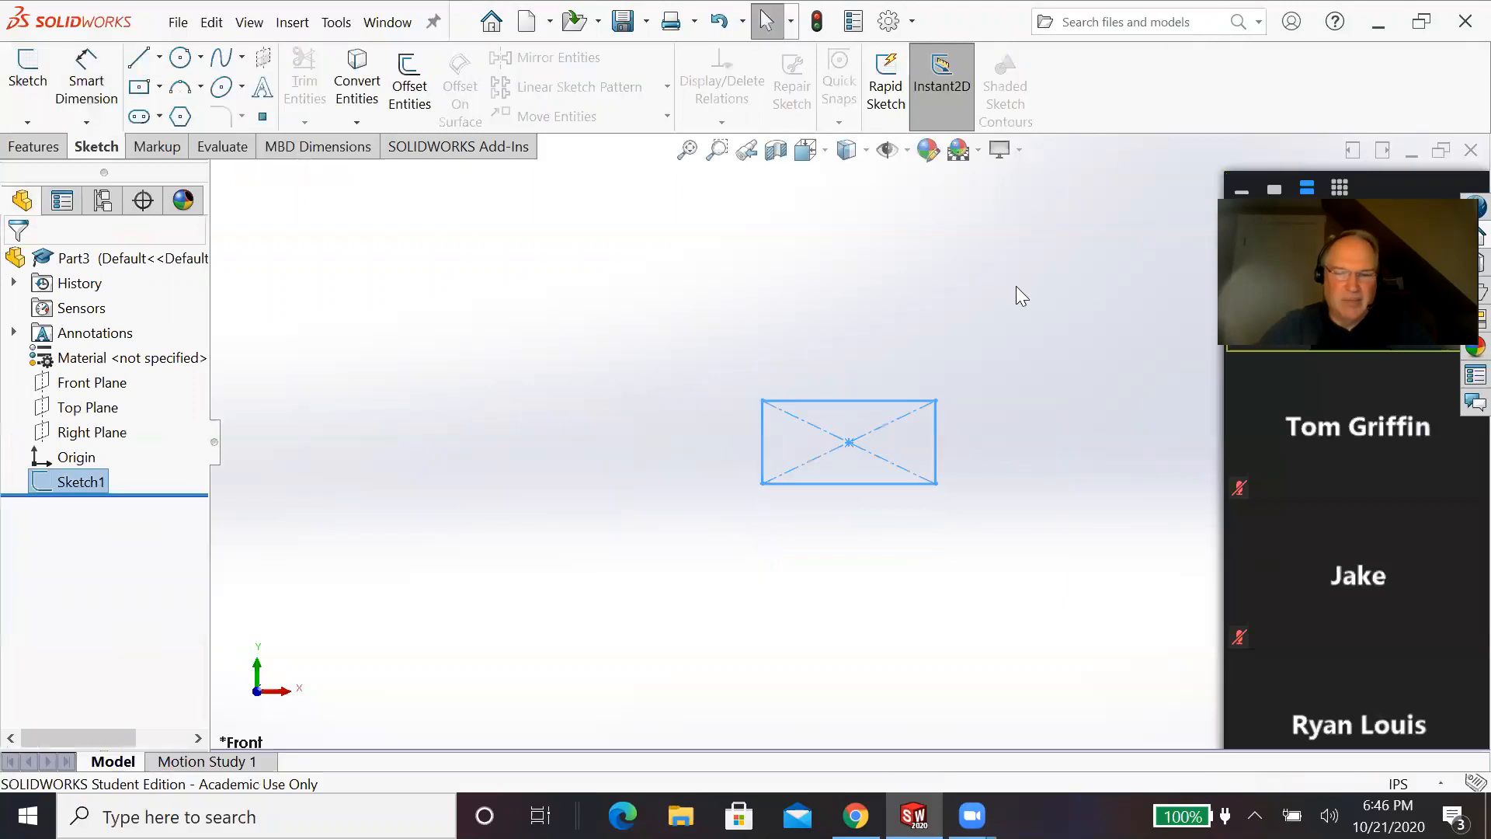
Step: Extrude the rectangle sketch as a blind boss 1.75 in deep, working in the isometric view
key("space")
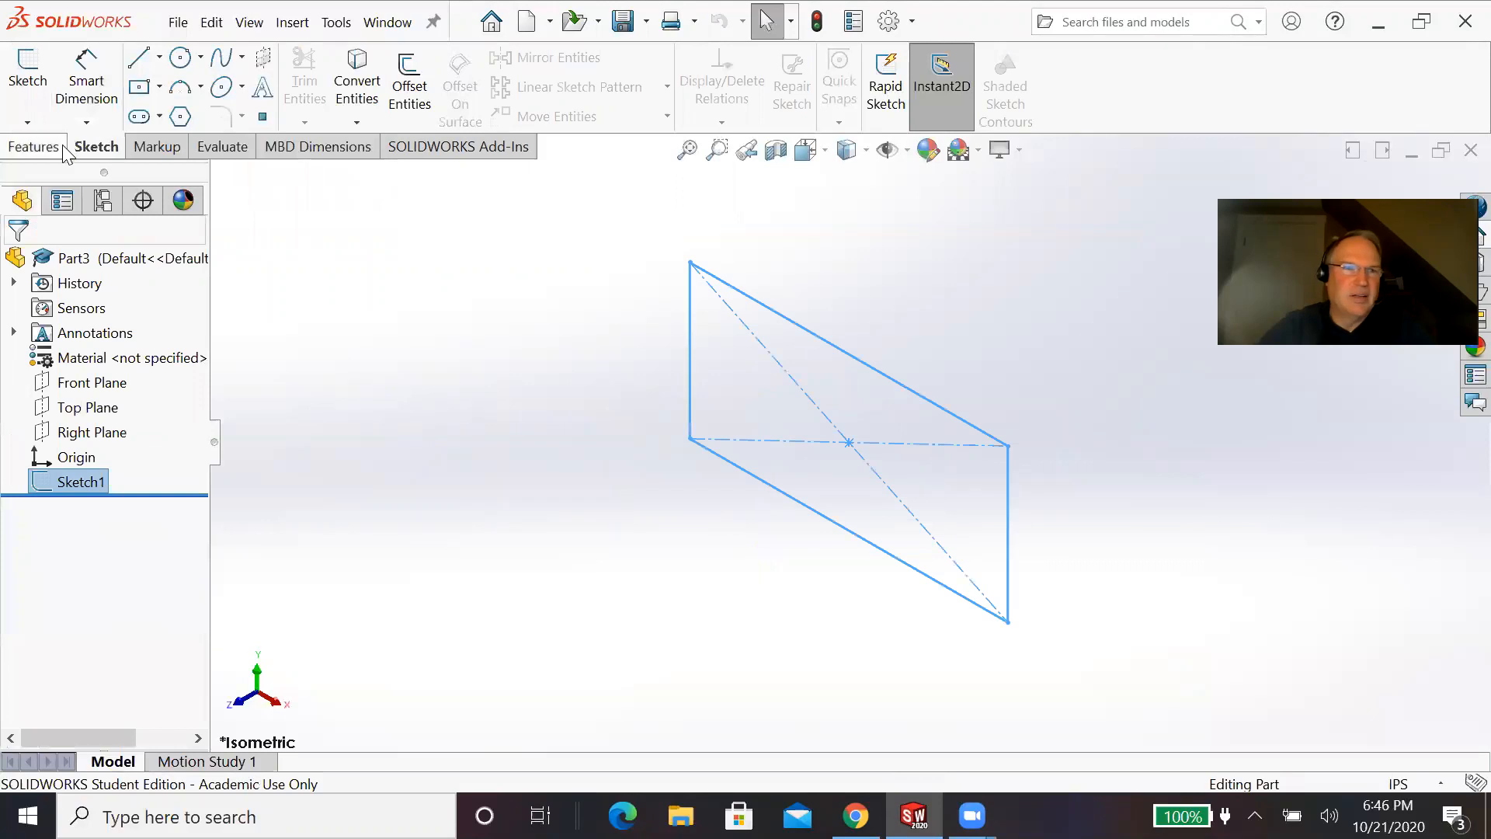
left_click(55, 146)
left_click(37, 85)
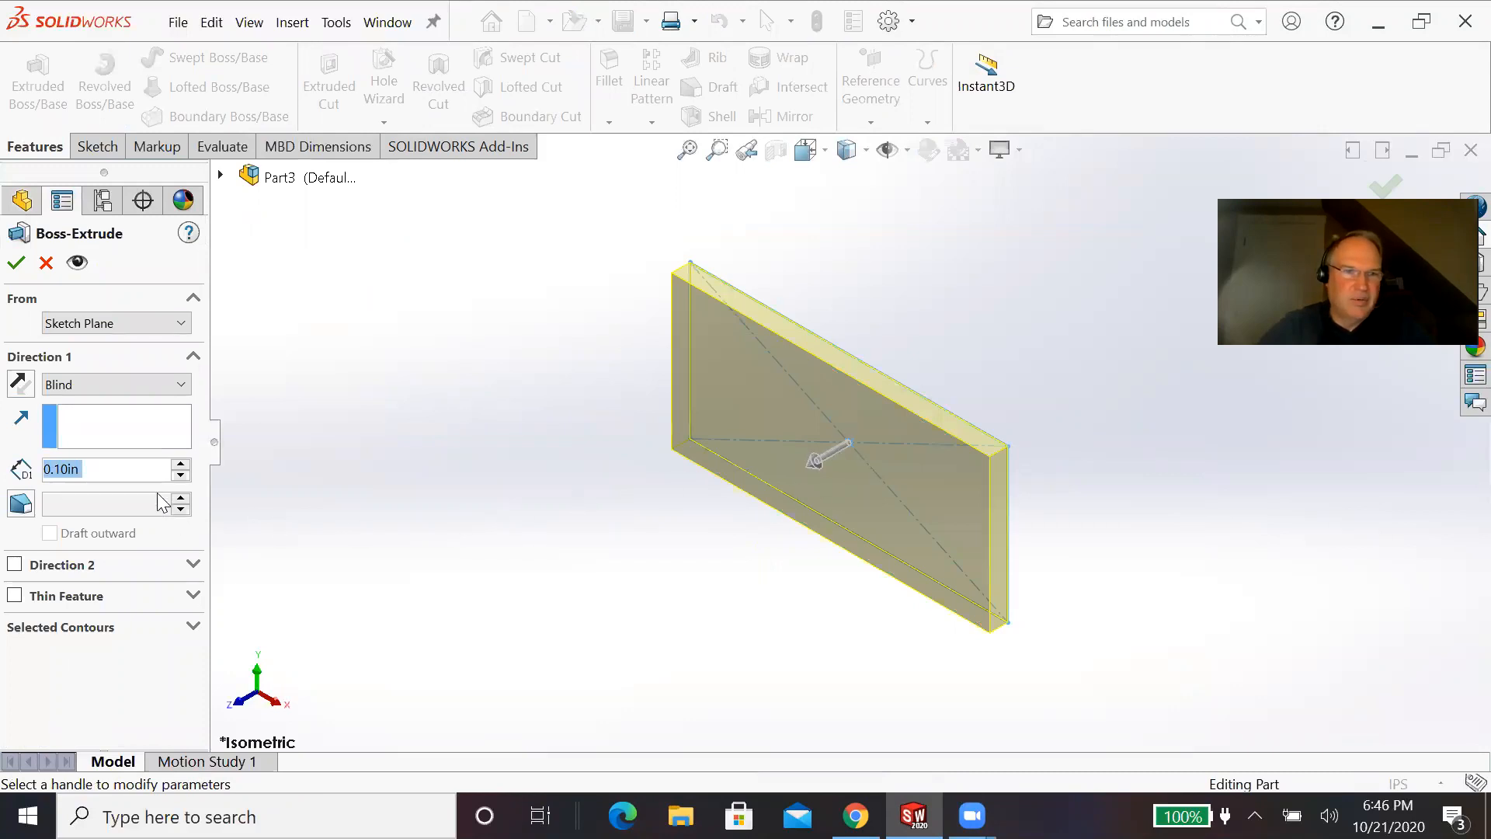
left_click(113, 466)
left_click_drag(113, 466, 6, 480)
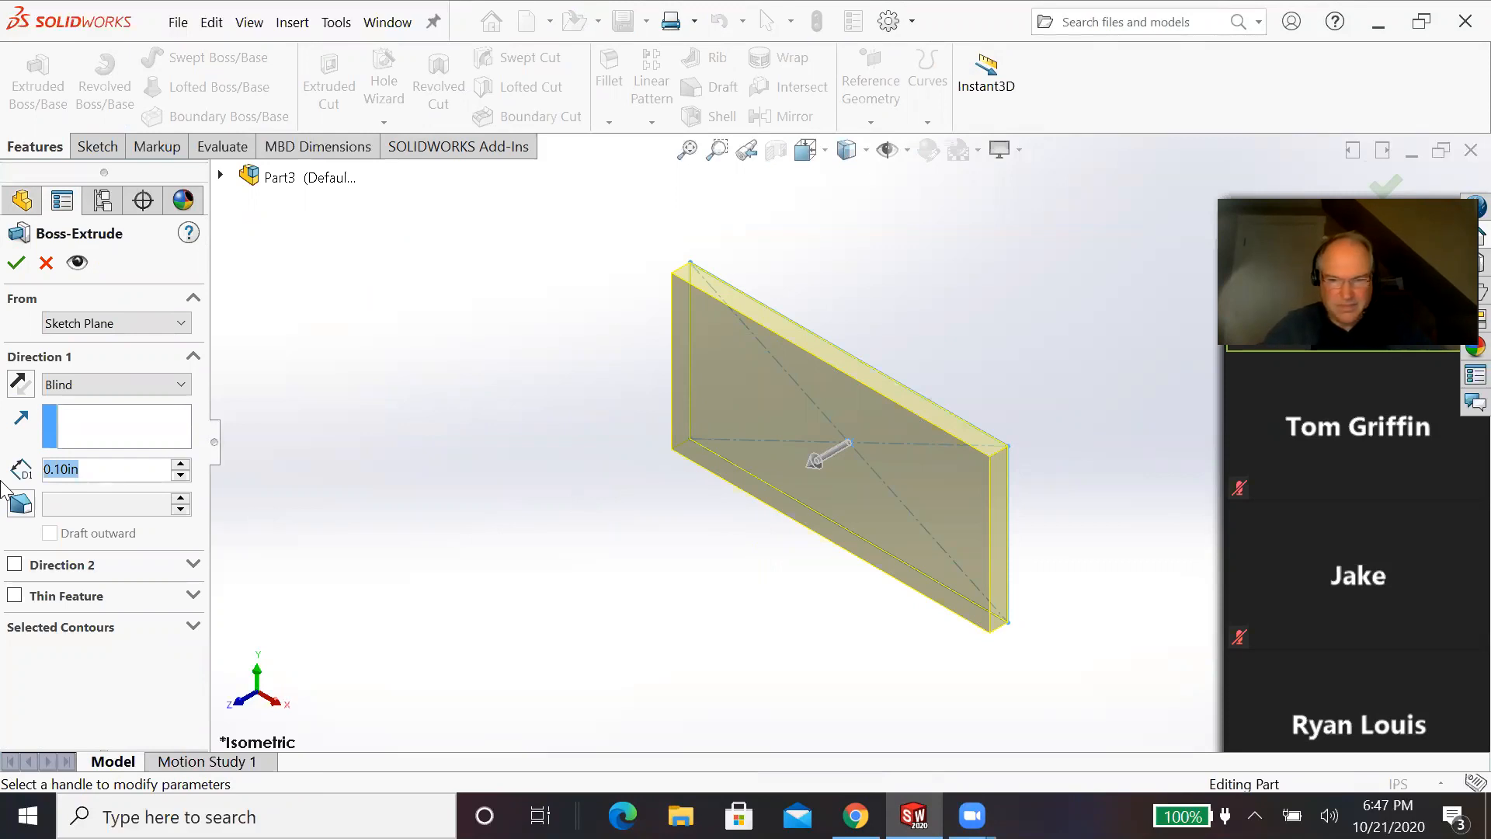
type("1.75")
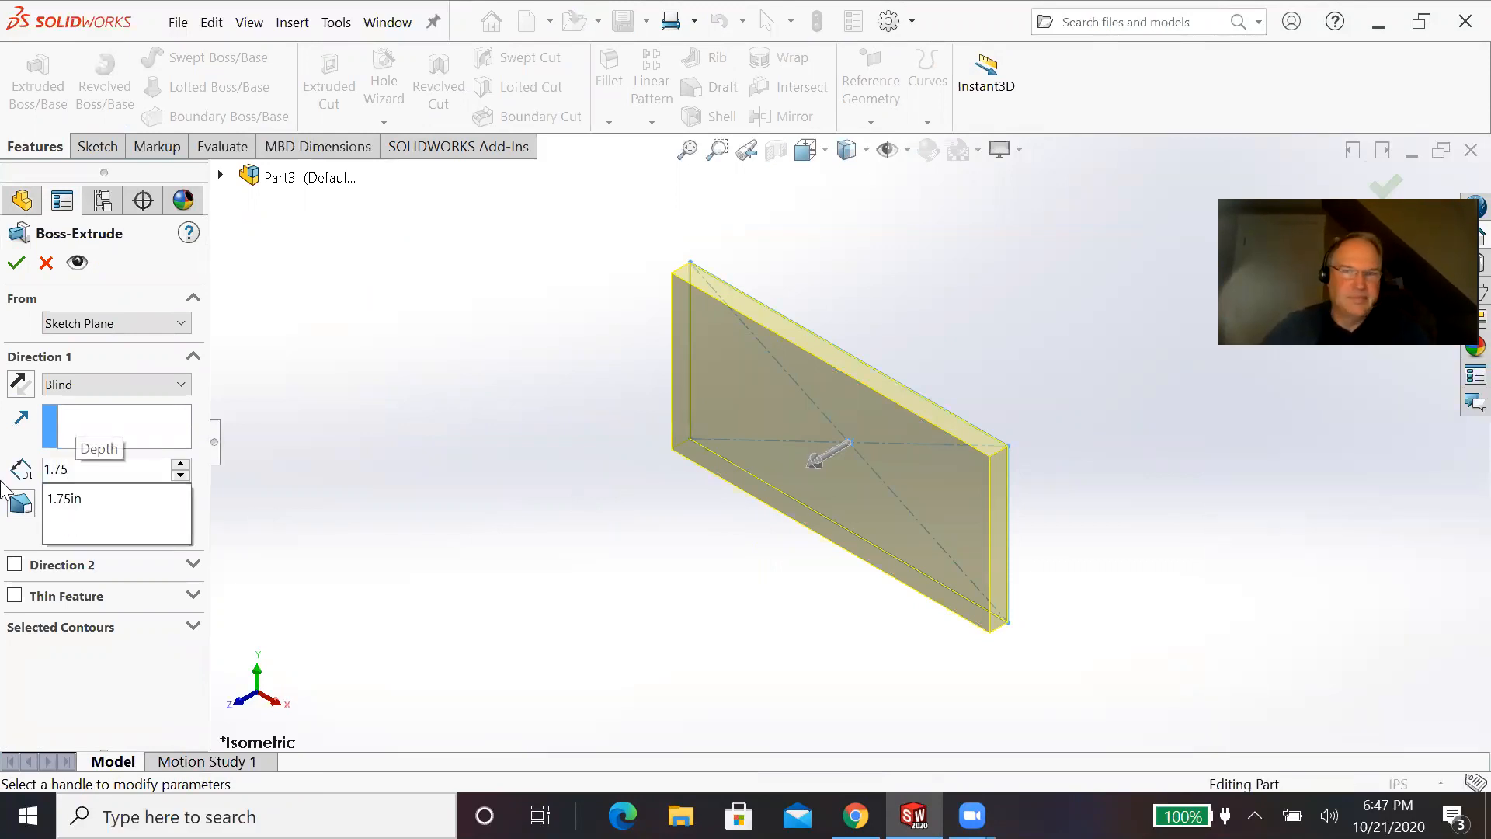
key("Return")
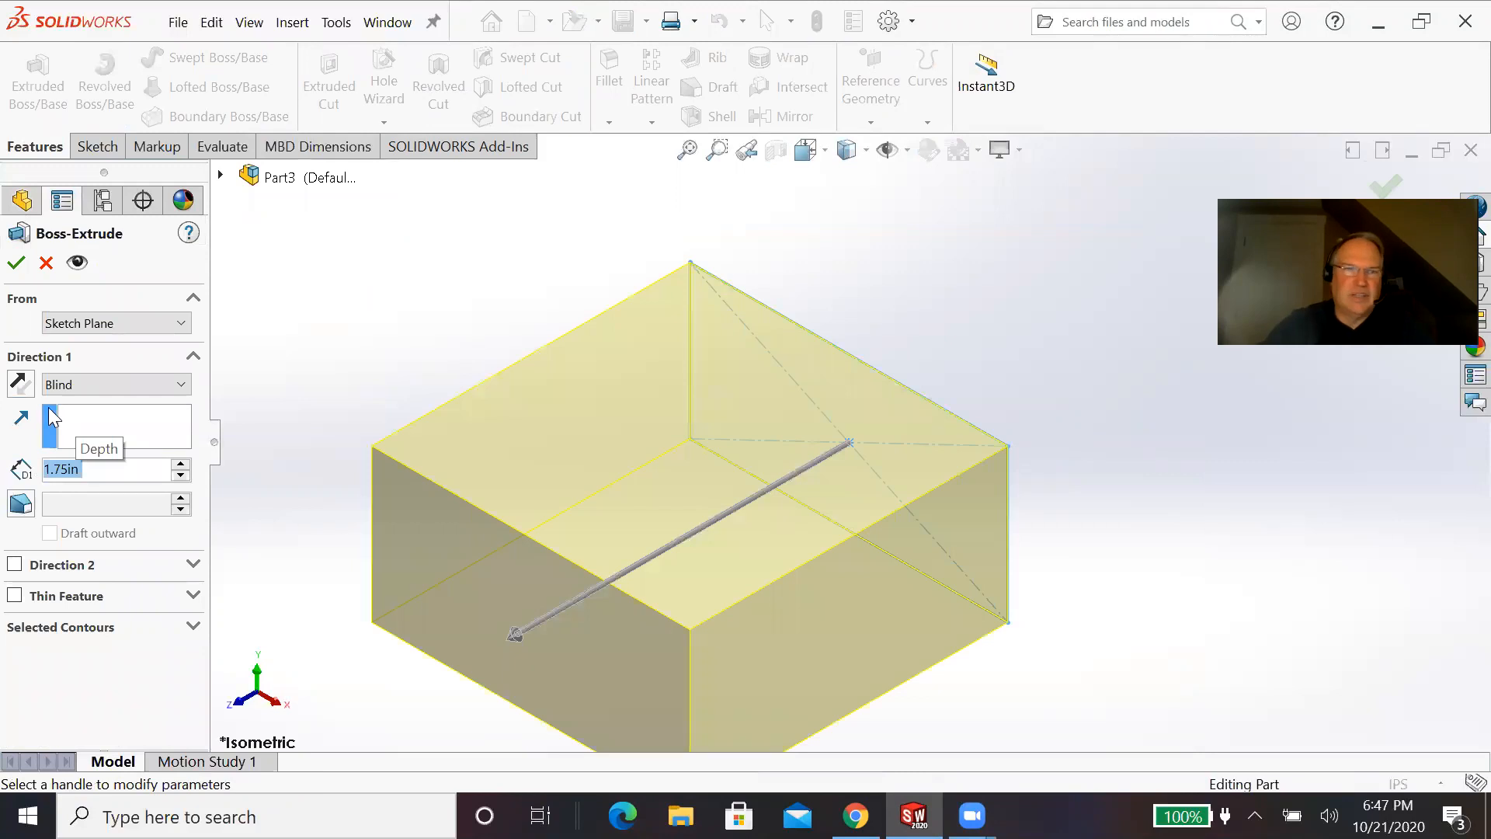
left_click(16, 262)
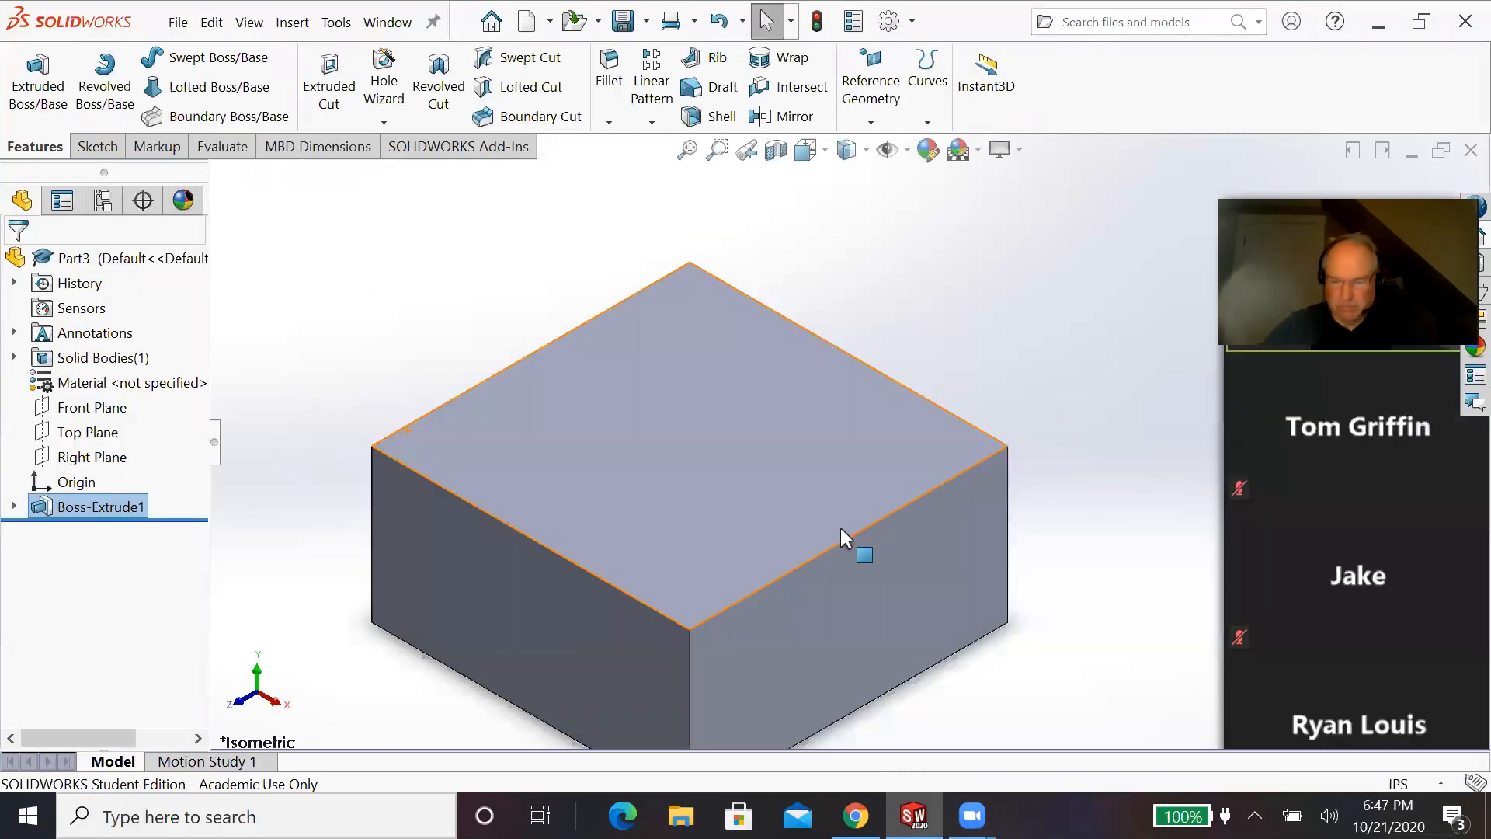
Step: Save the part in the Session 9 folder as RE CENTER TRUCK followed by the author's surname
scroll(851, 525, "up", 2)
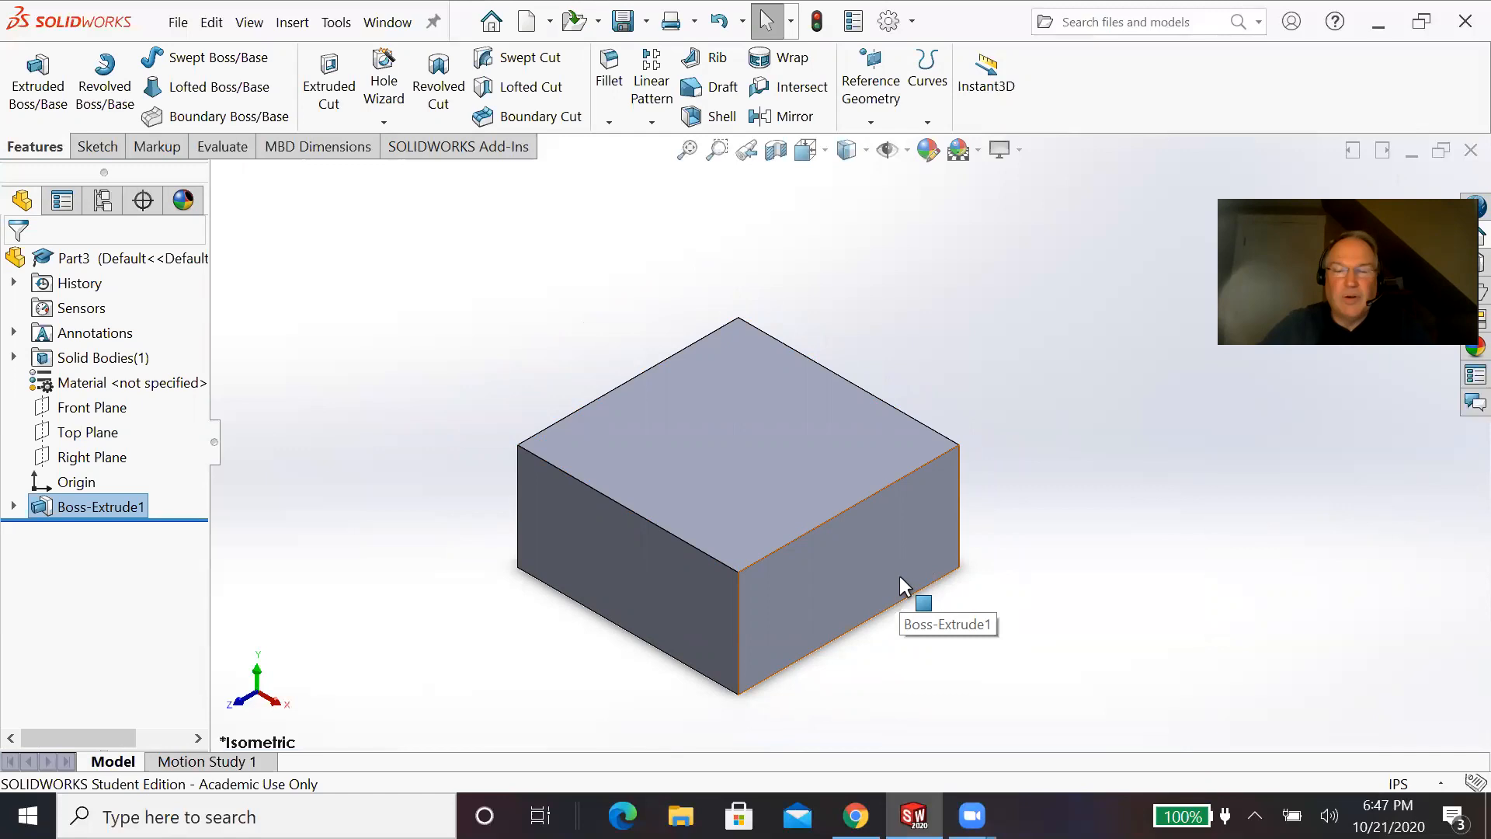
key("z")
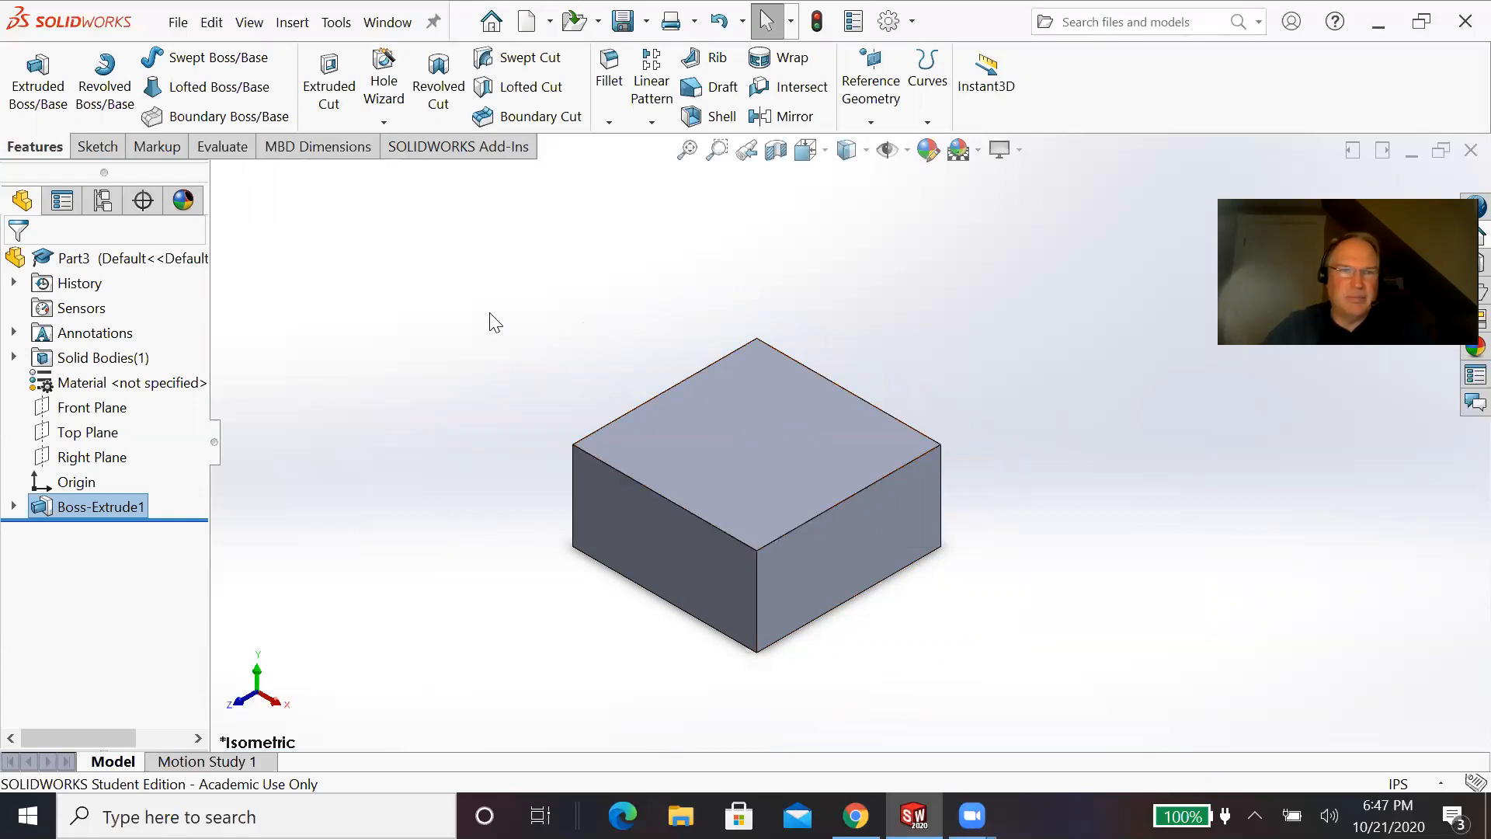
left_click(178, 22)
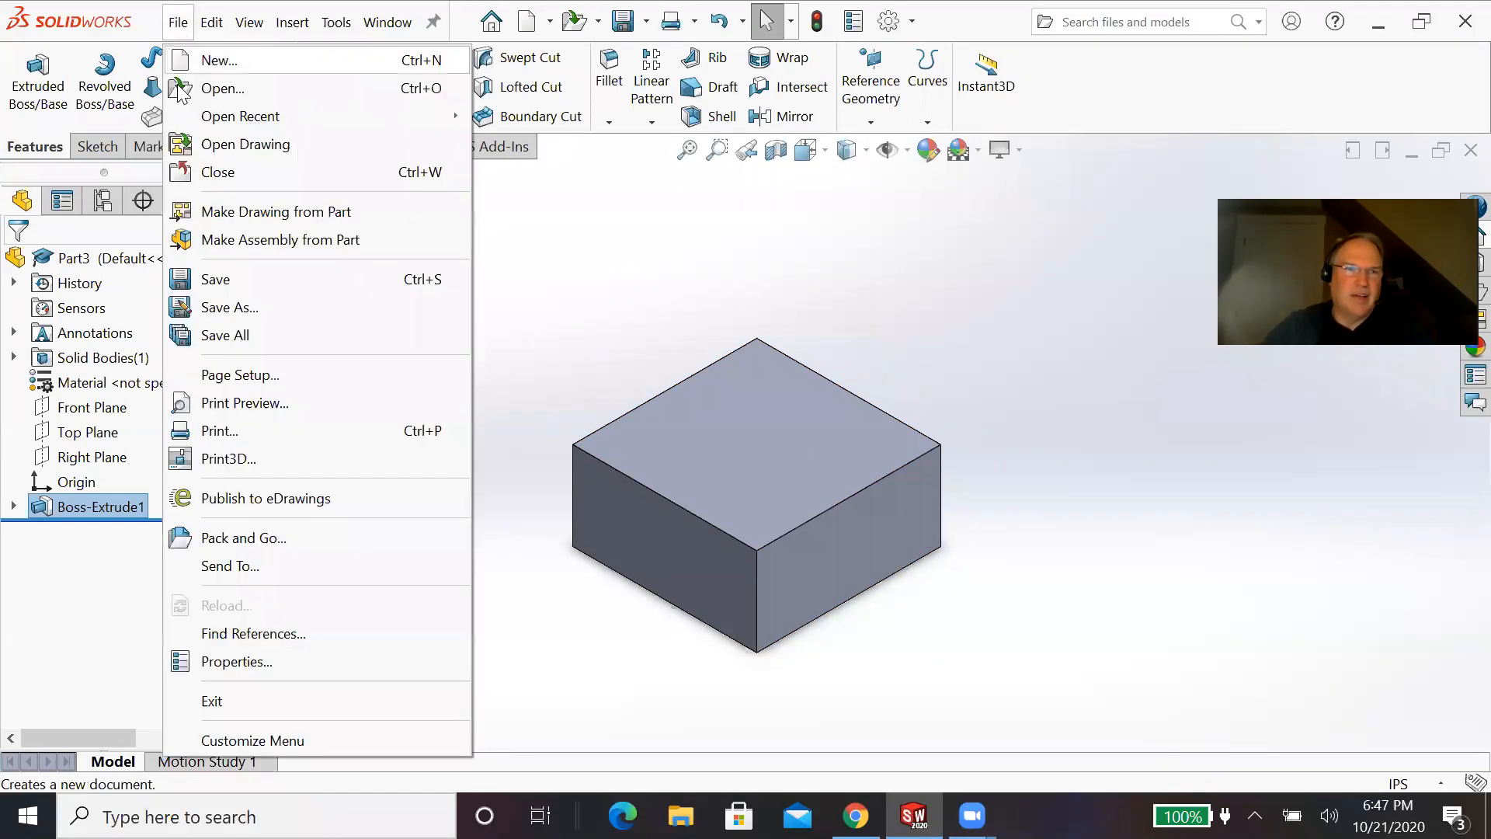
left_click(240, 306)
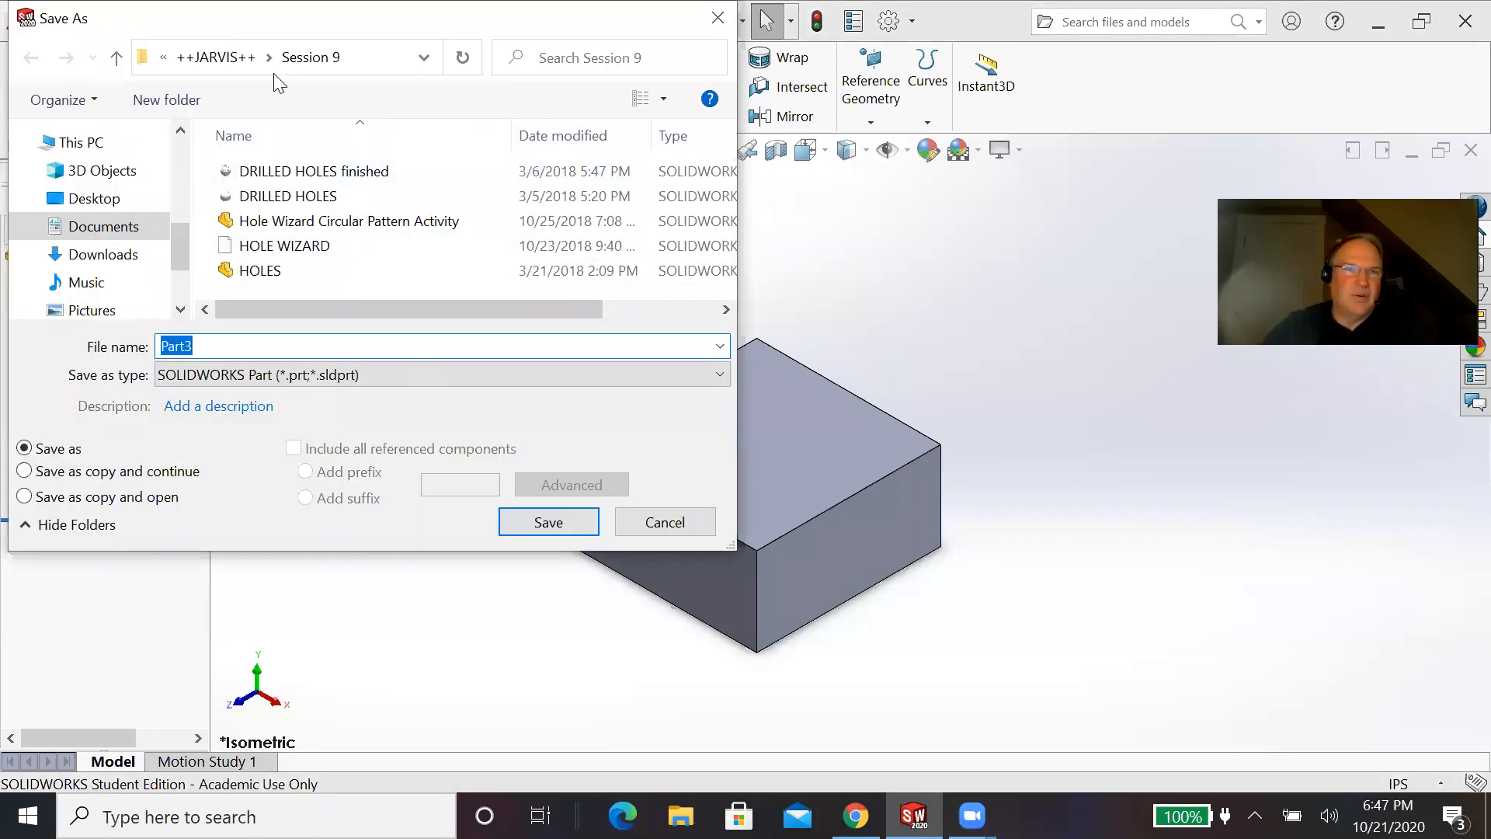
double_click(247, 346)
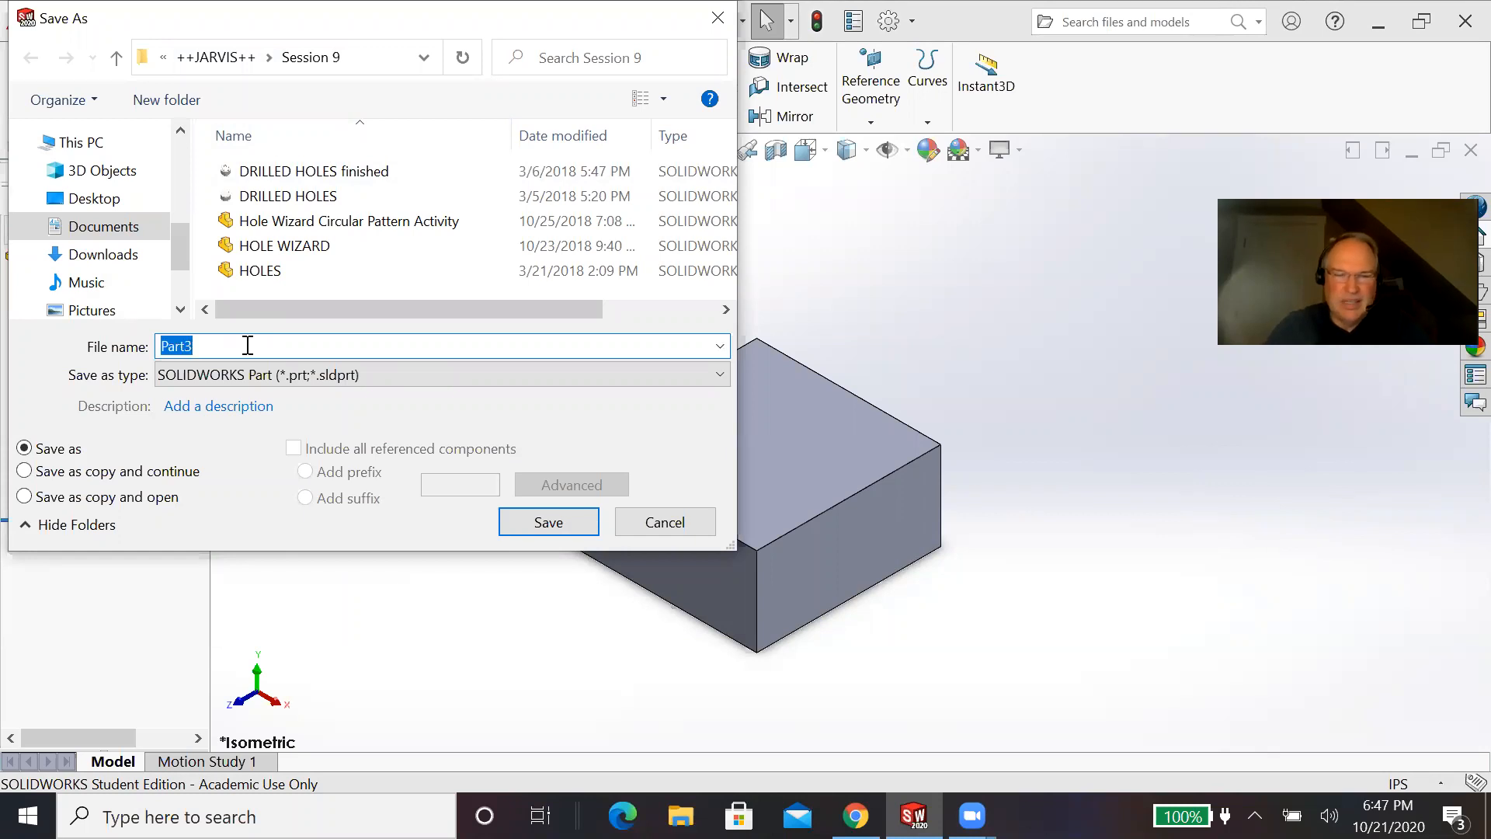
type("C")
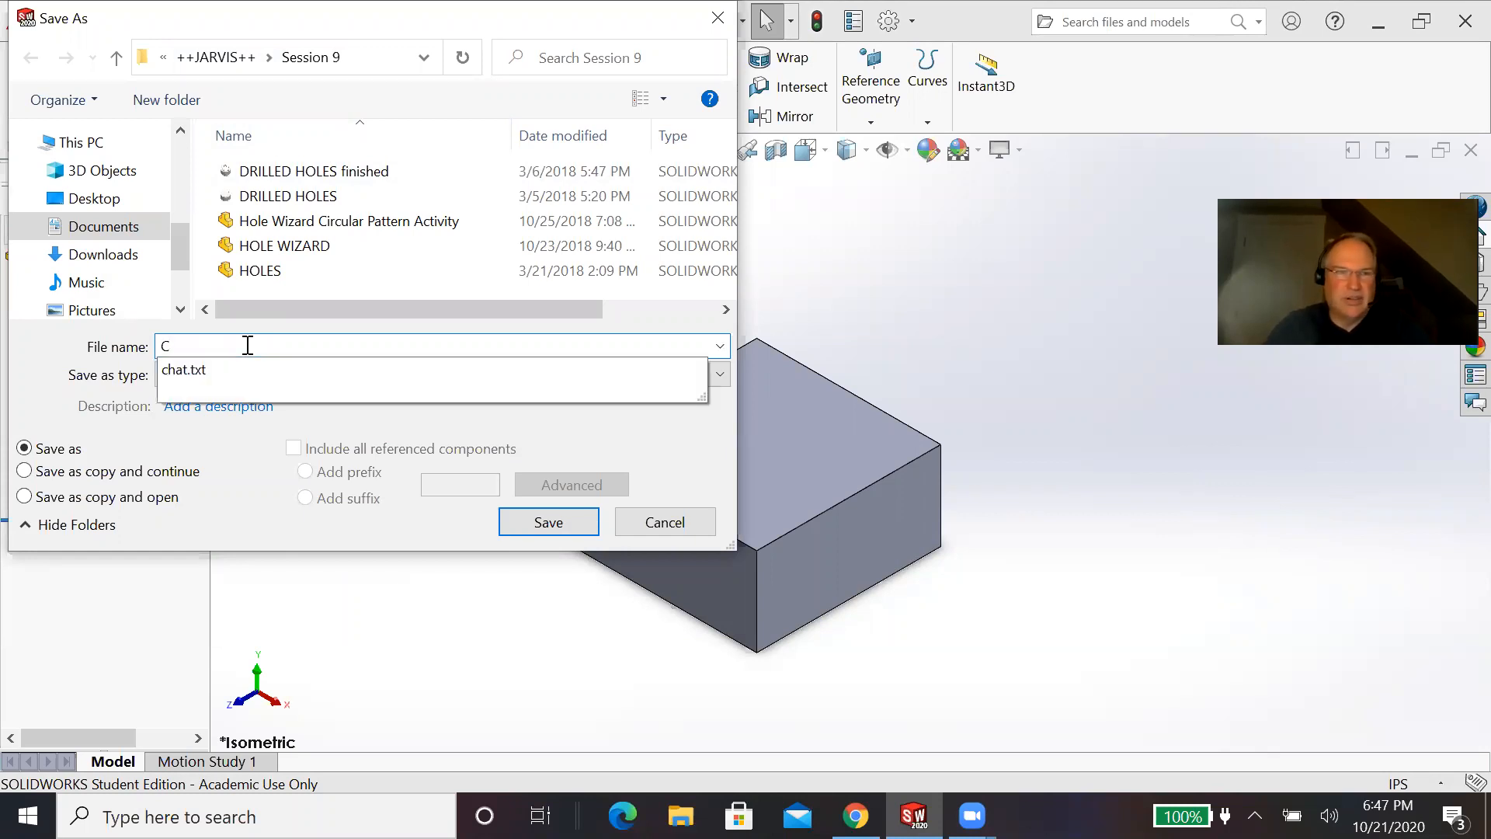
key("BackSpace")
type("RE")
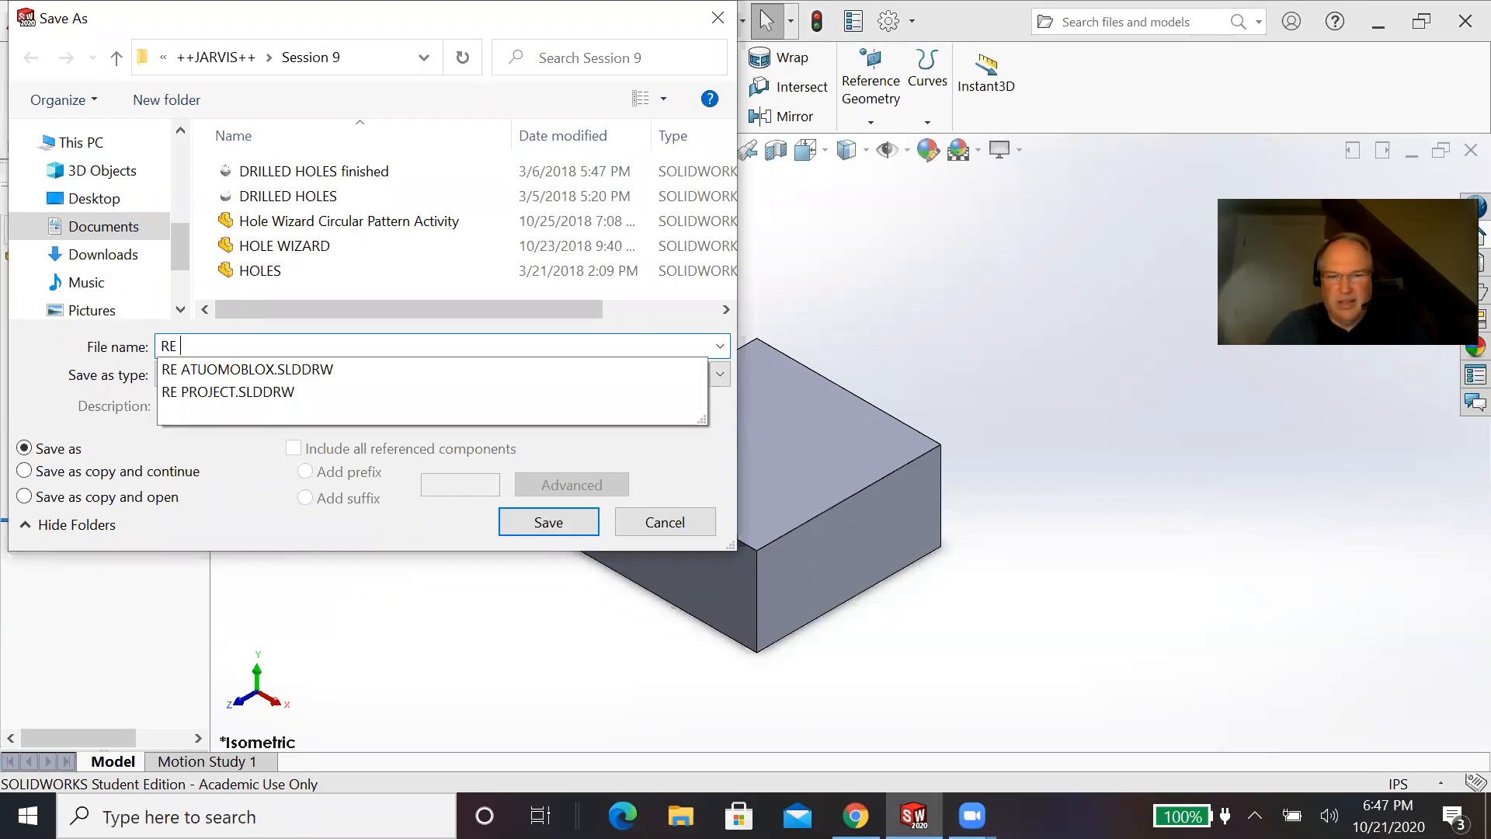
type(" CENTER TRU")
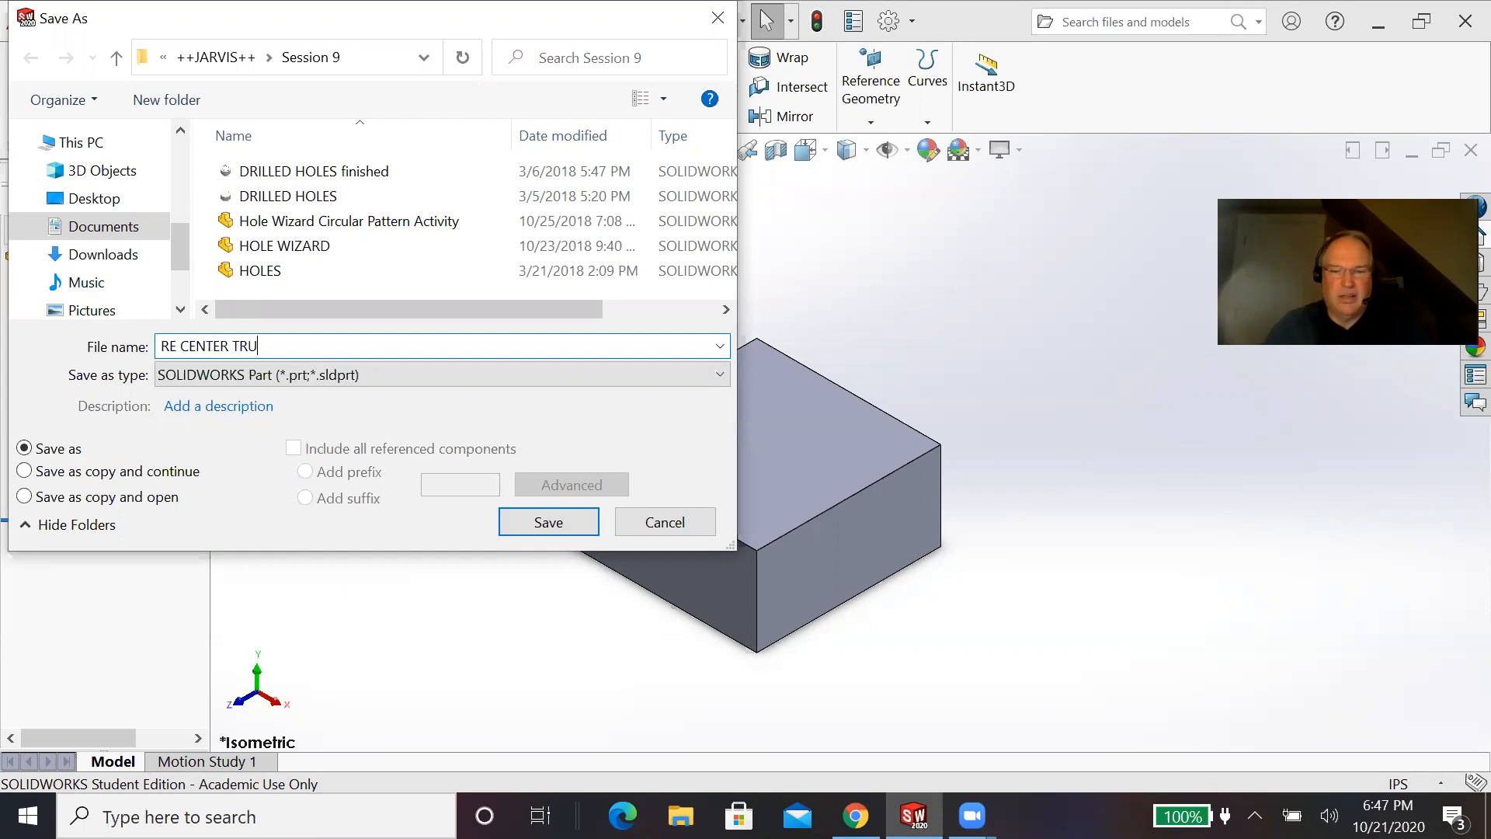
type("CK JARVIS")
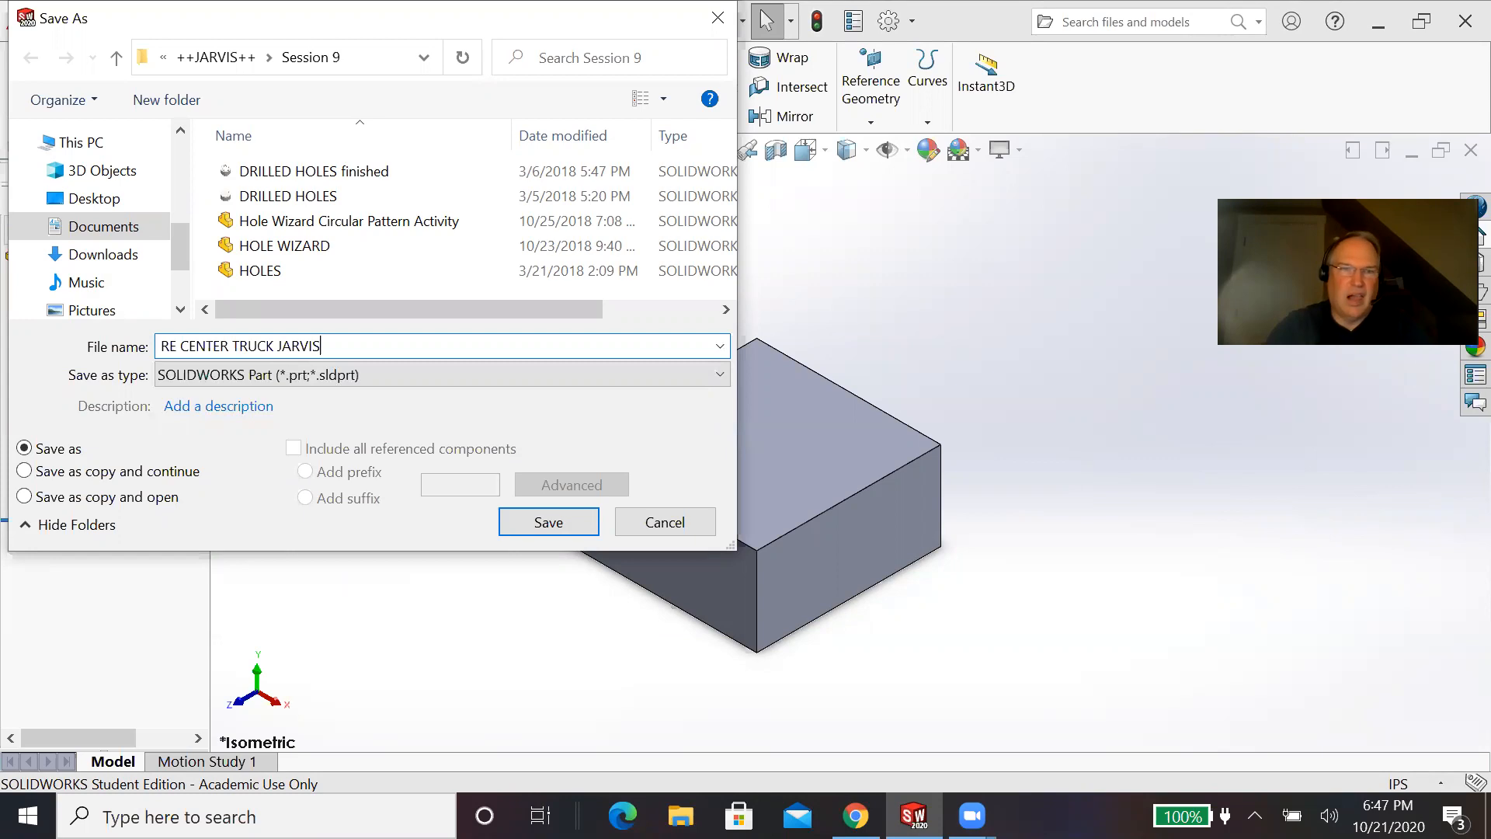
left_click(542, 526)
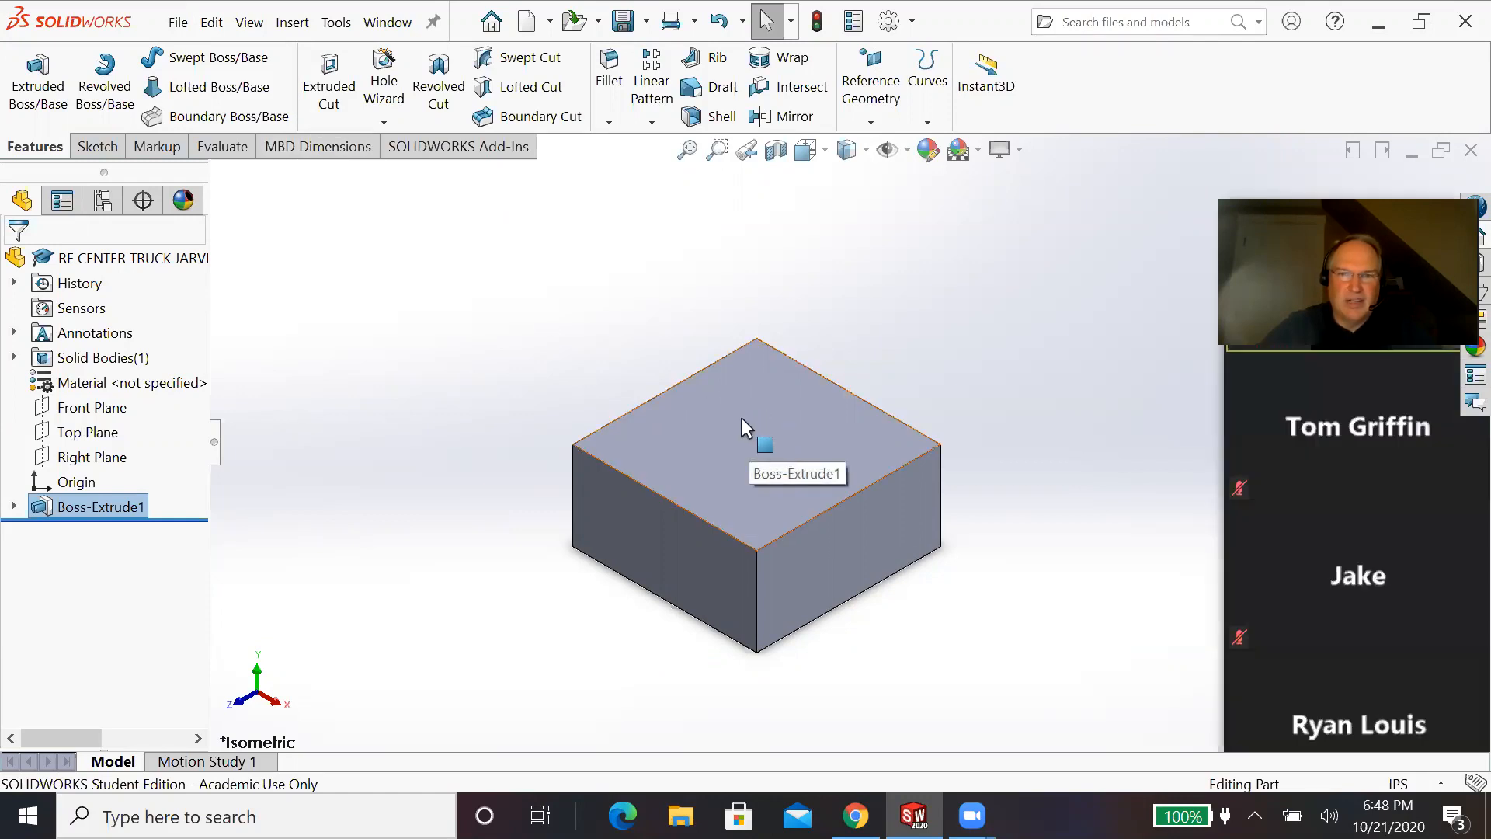
Step: Start a sketch on the block's top face and return the model to the isometric view
left_click(741, 417)
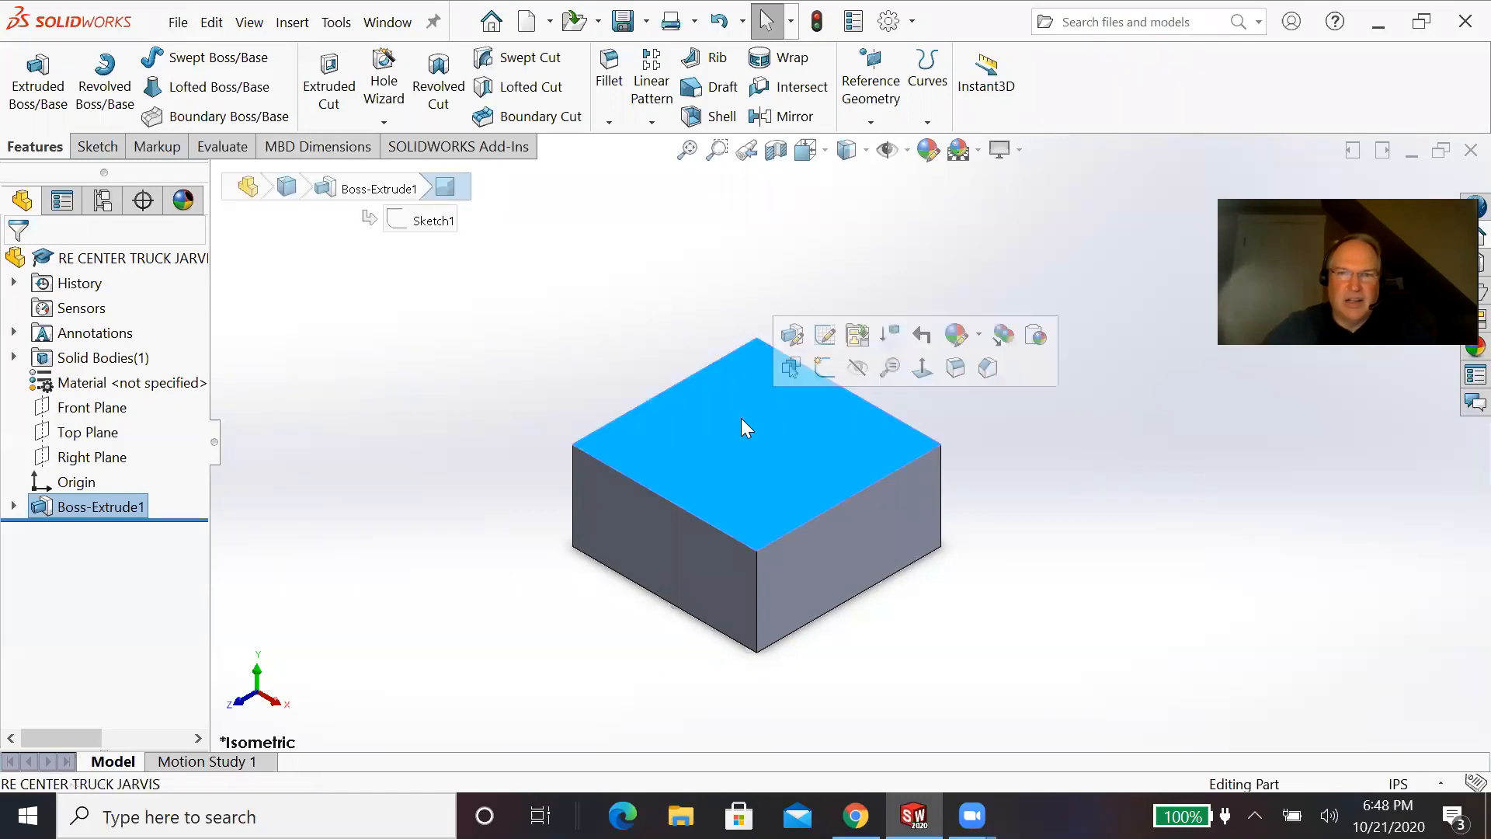
left_click(822, 368)
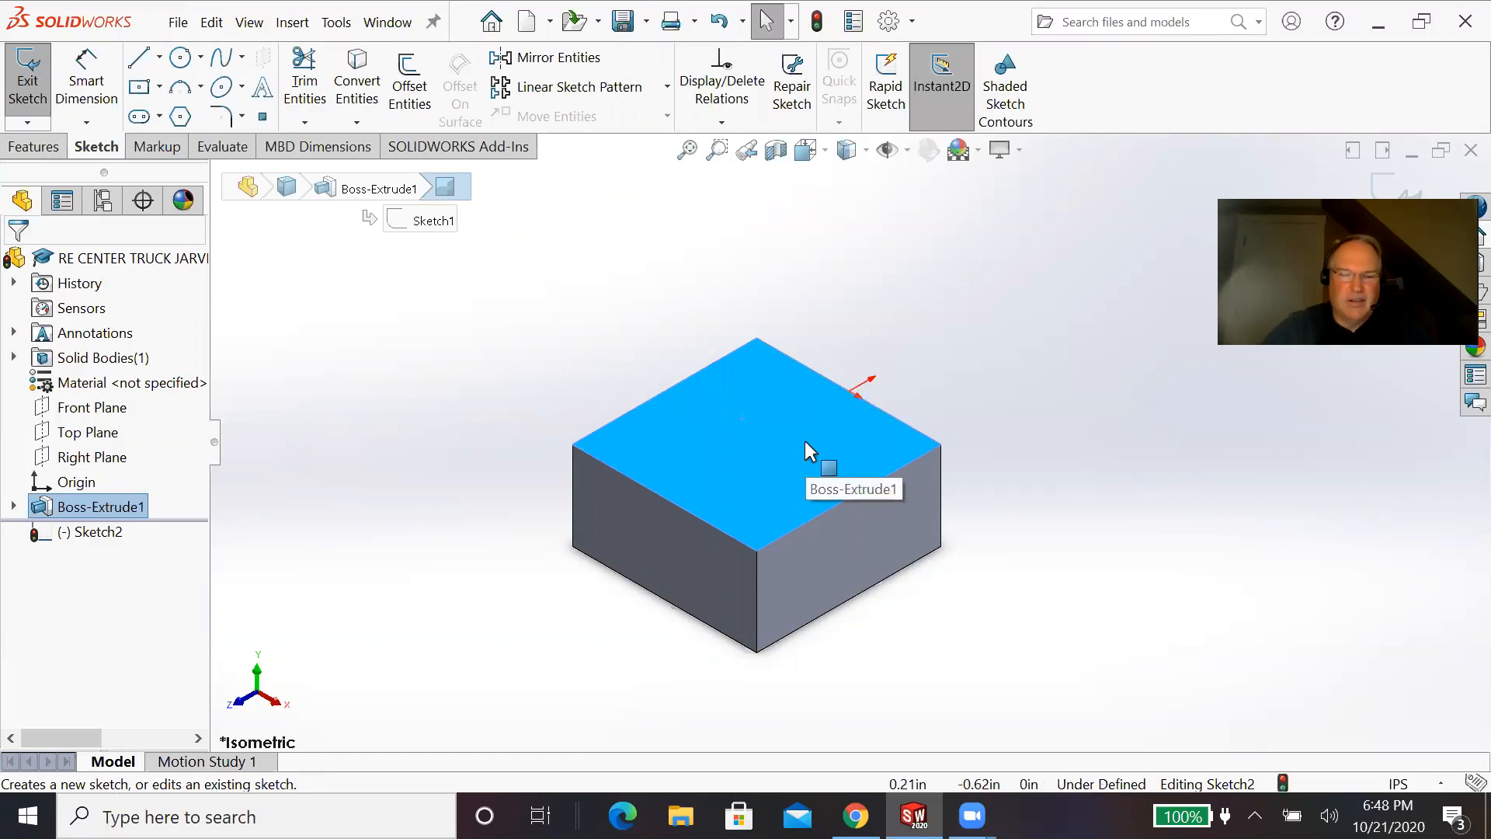
key("space")
left_click(658, 398)
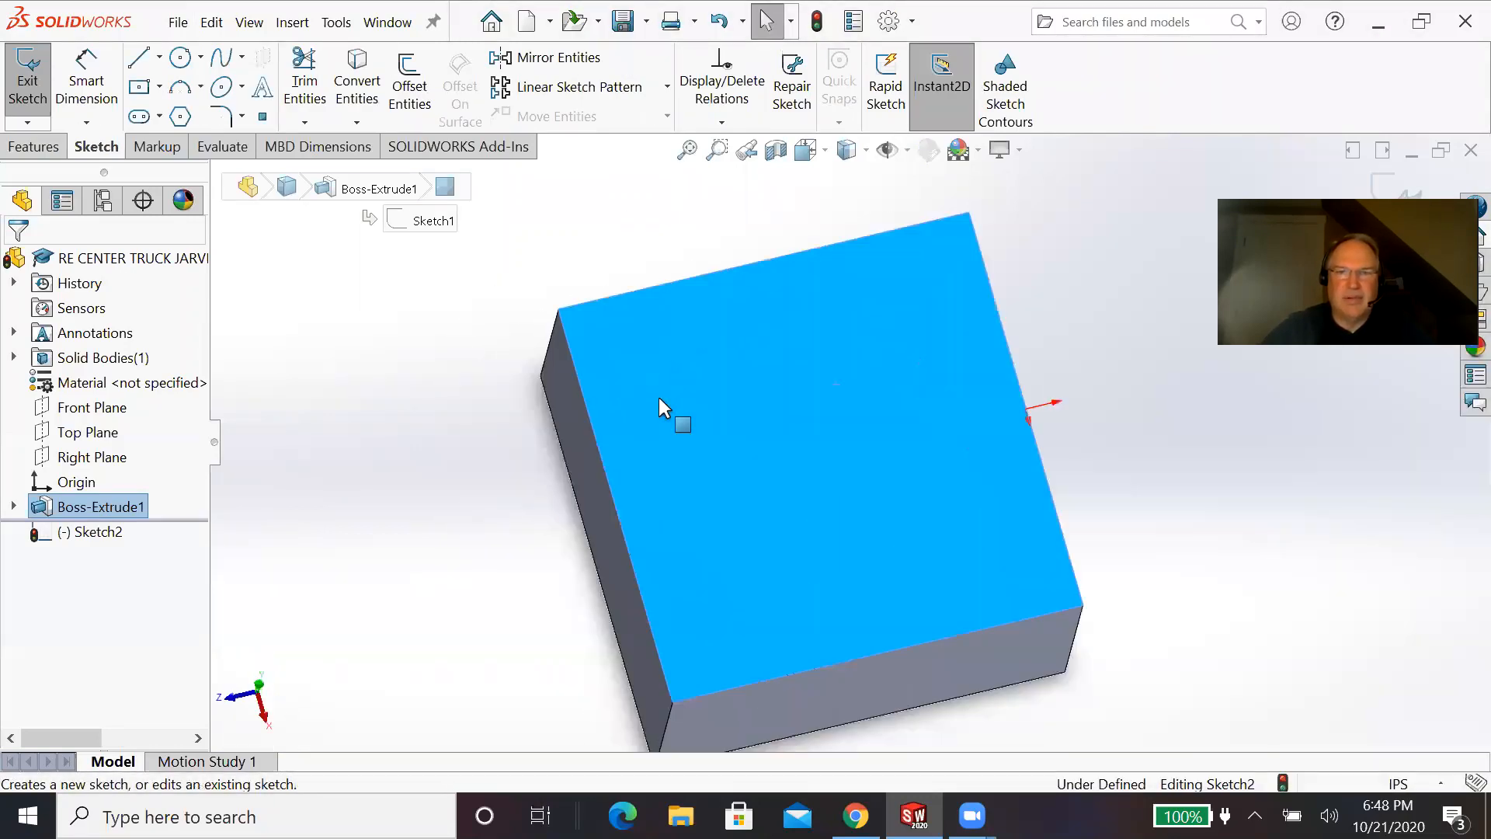
key("space")
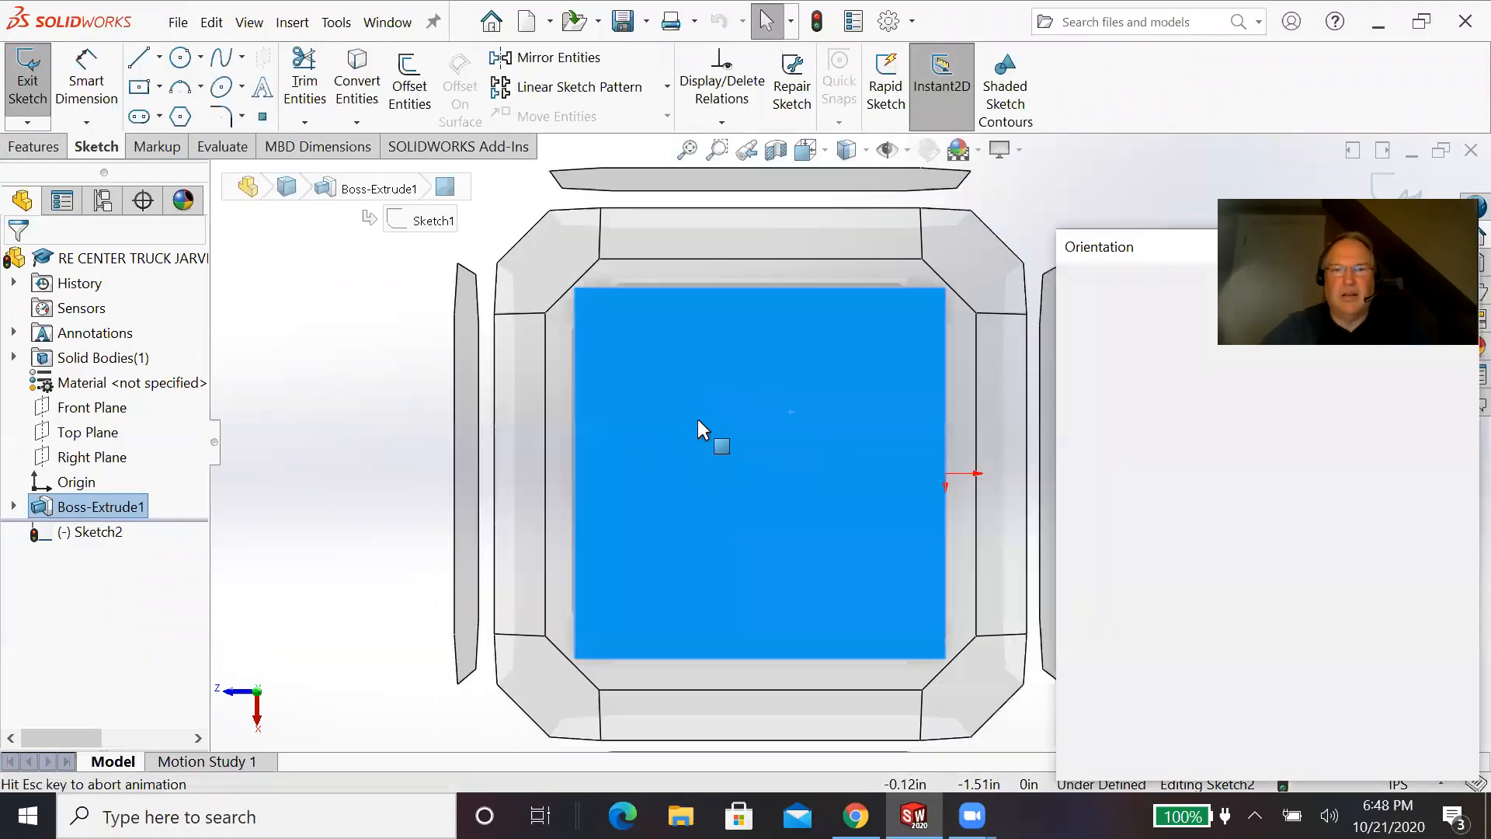
left_click_drag(1121, 228, 1022, 225)
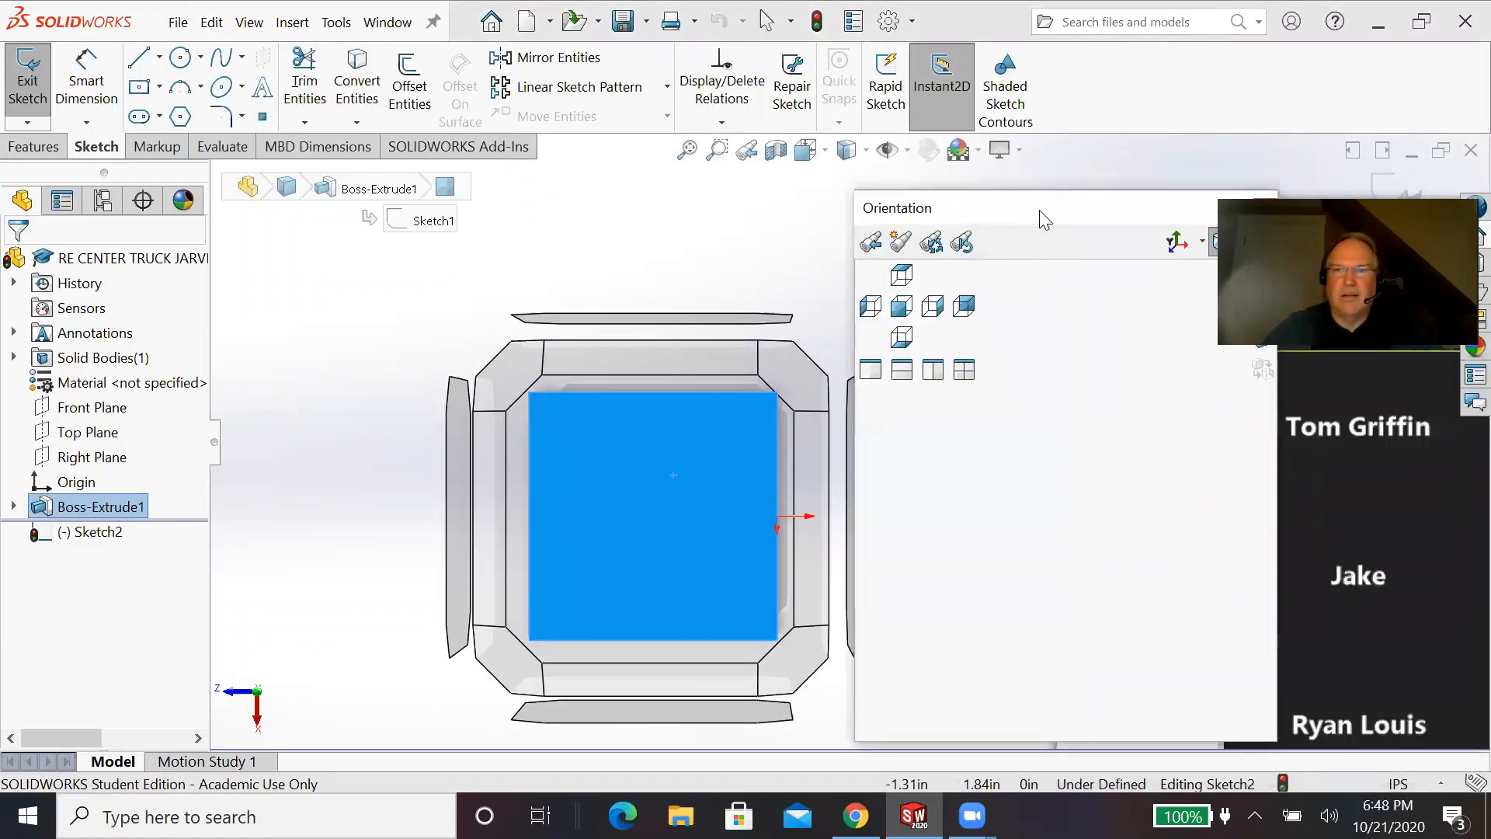
left_click(1131, 242)
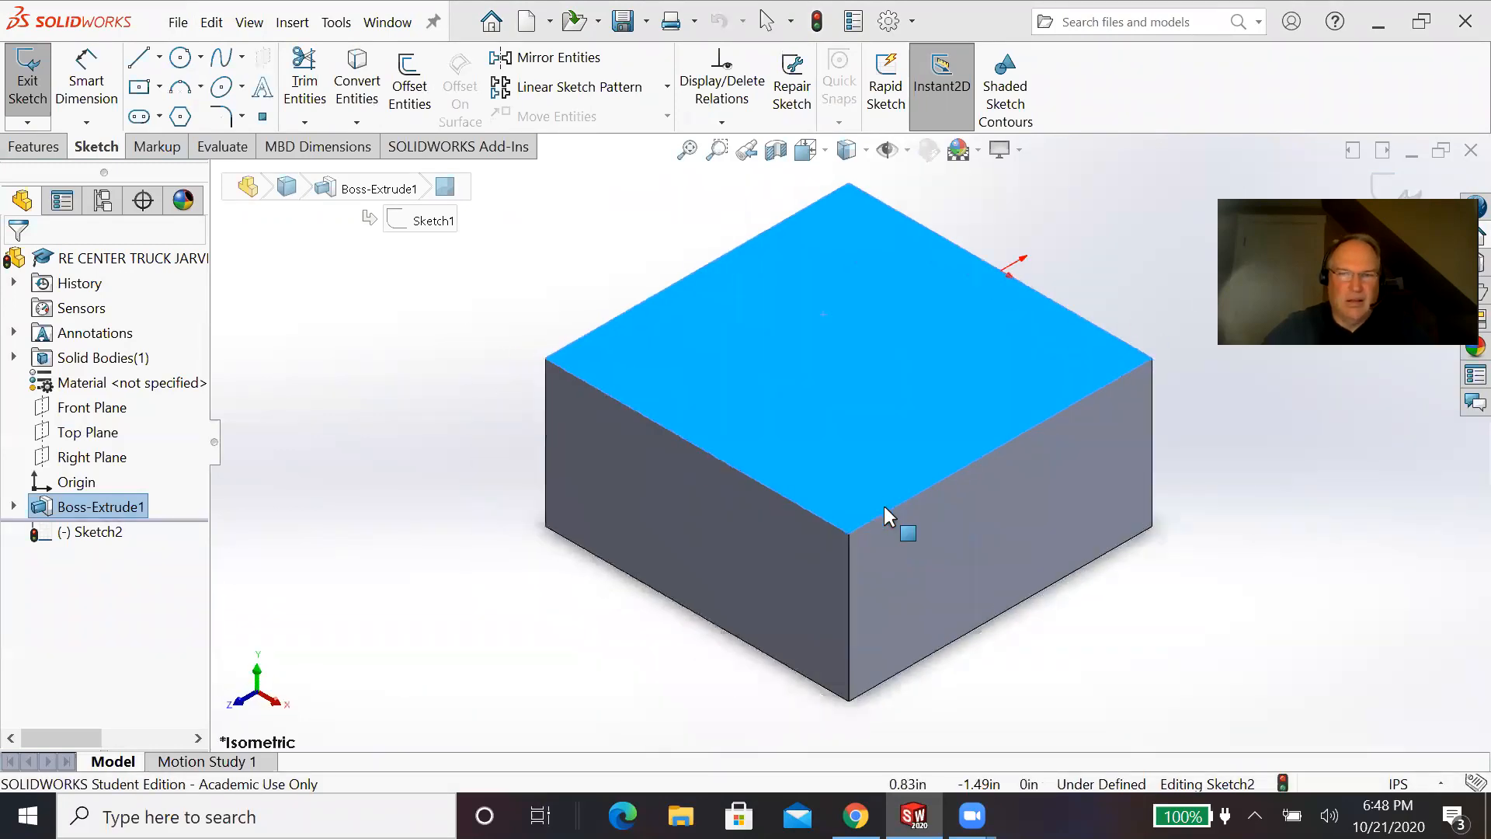
Step: Sketch two separate circles of about 0.32 in radius on the top face, one toward the front-left edge and one toward the back-right edge
left_click(183, 60)
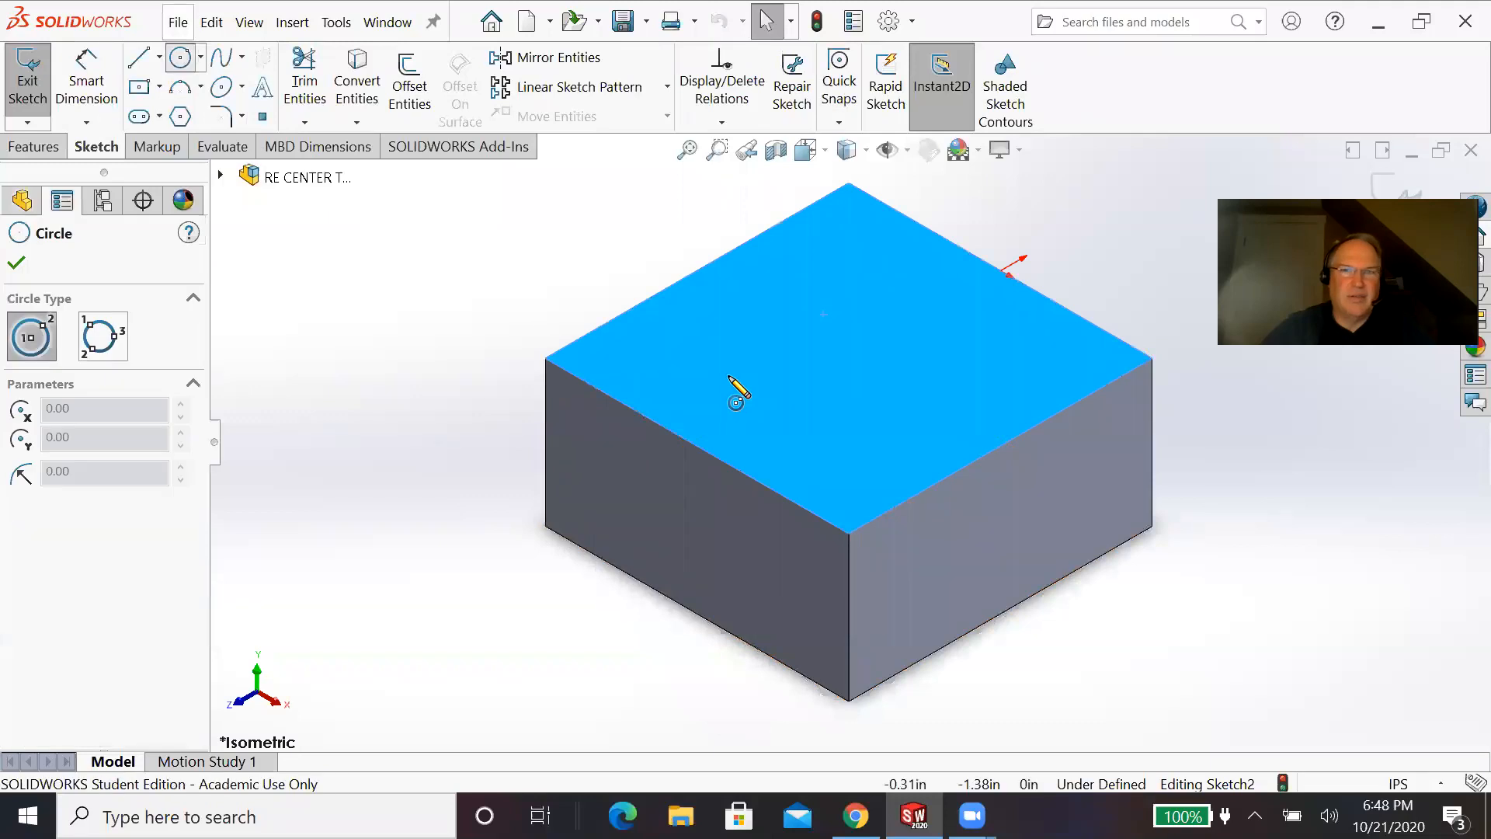
left_click(748, 377)
left_click(800, 411)
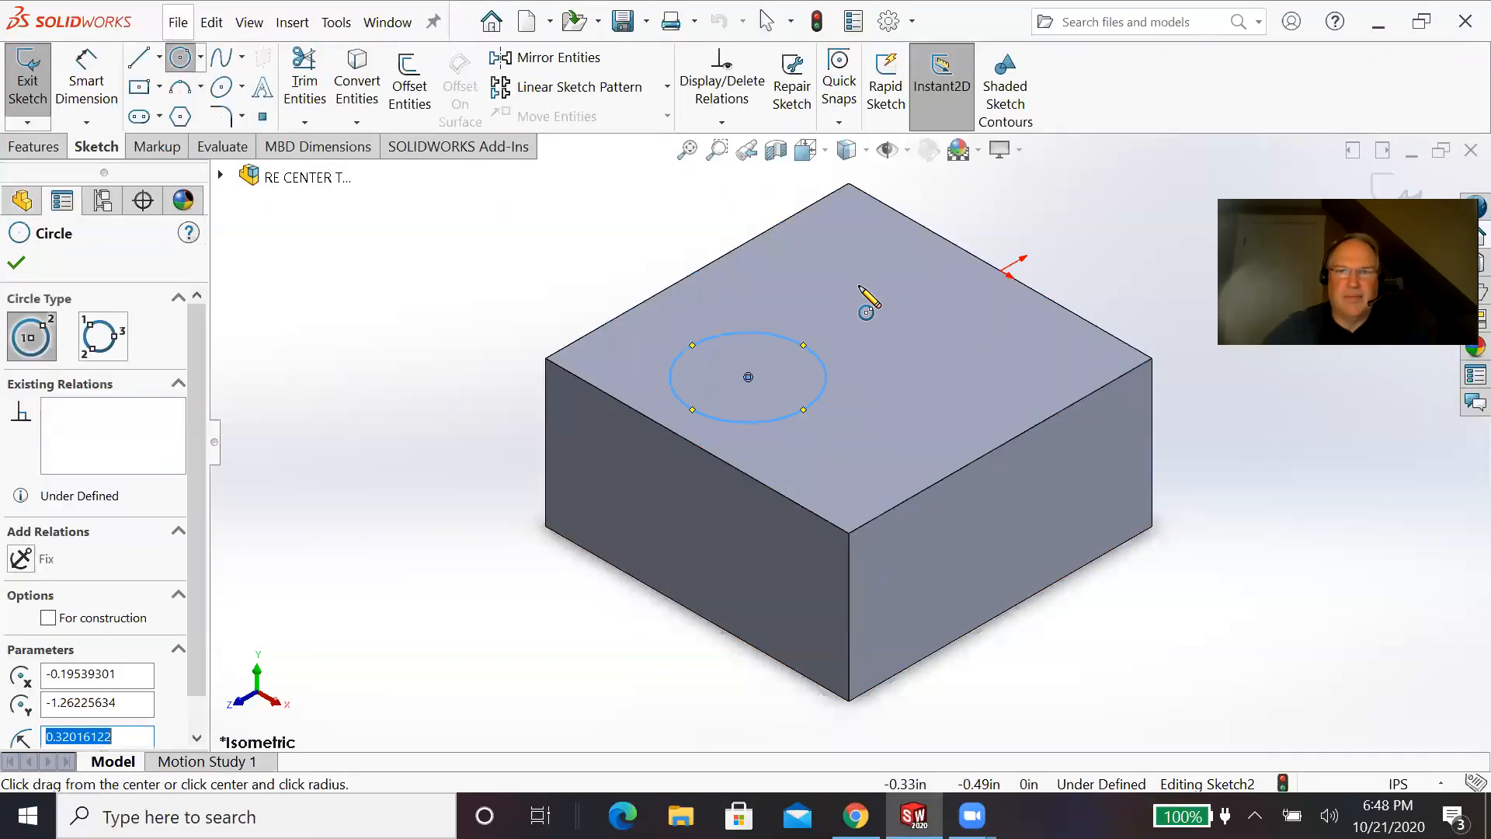
left_click(867, 298)
left_click(905, 342)
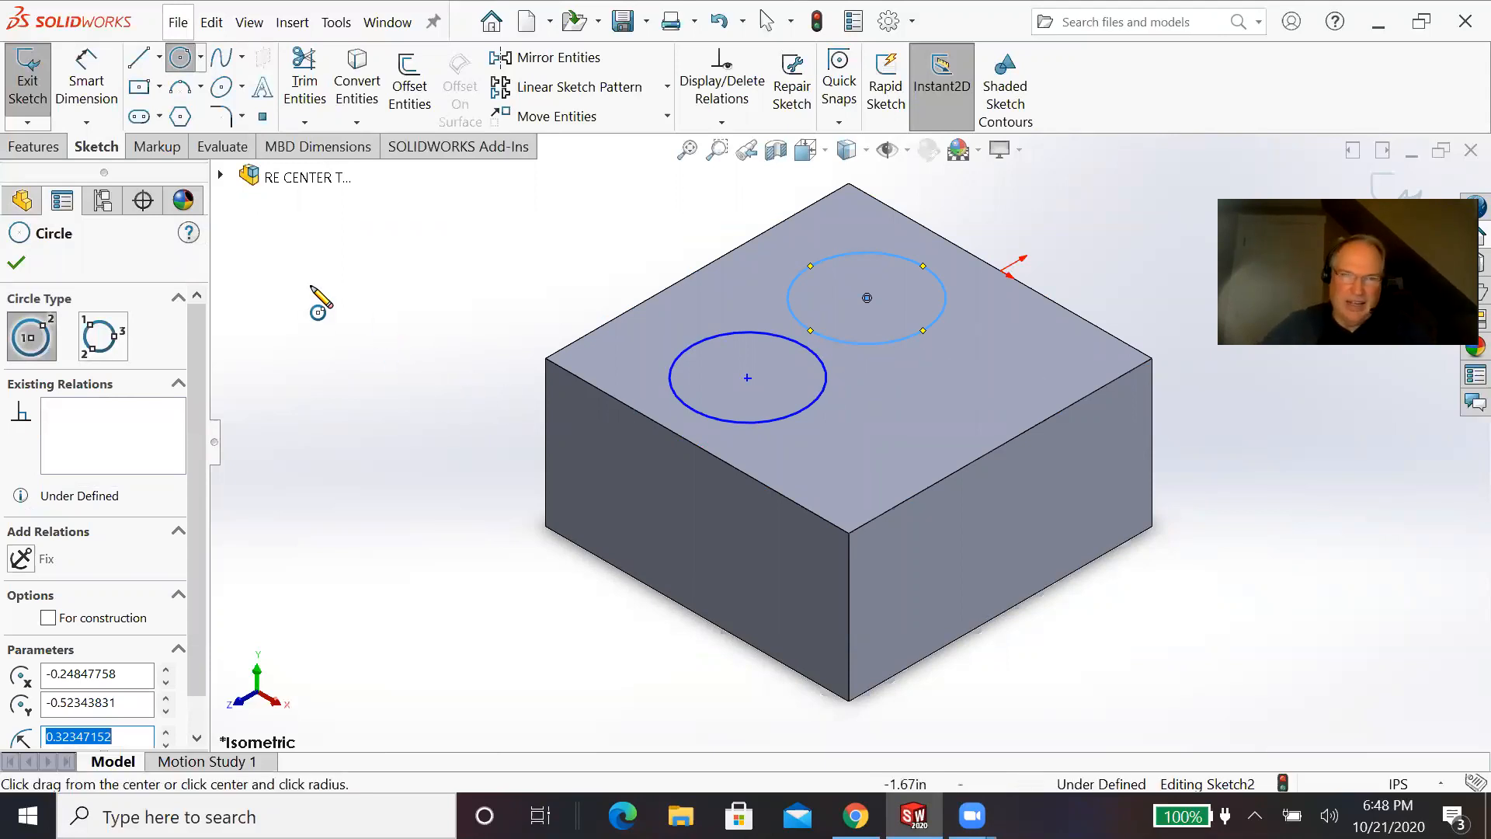
left_click(16, 263)
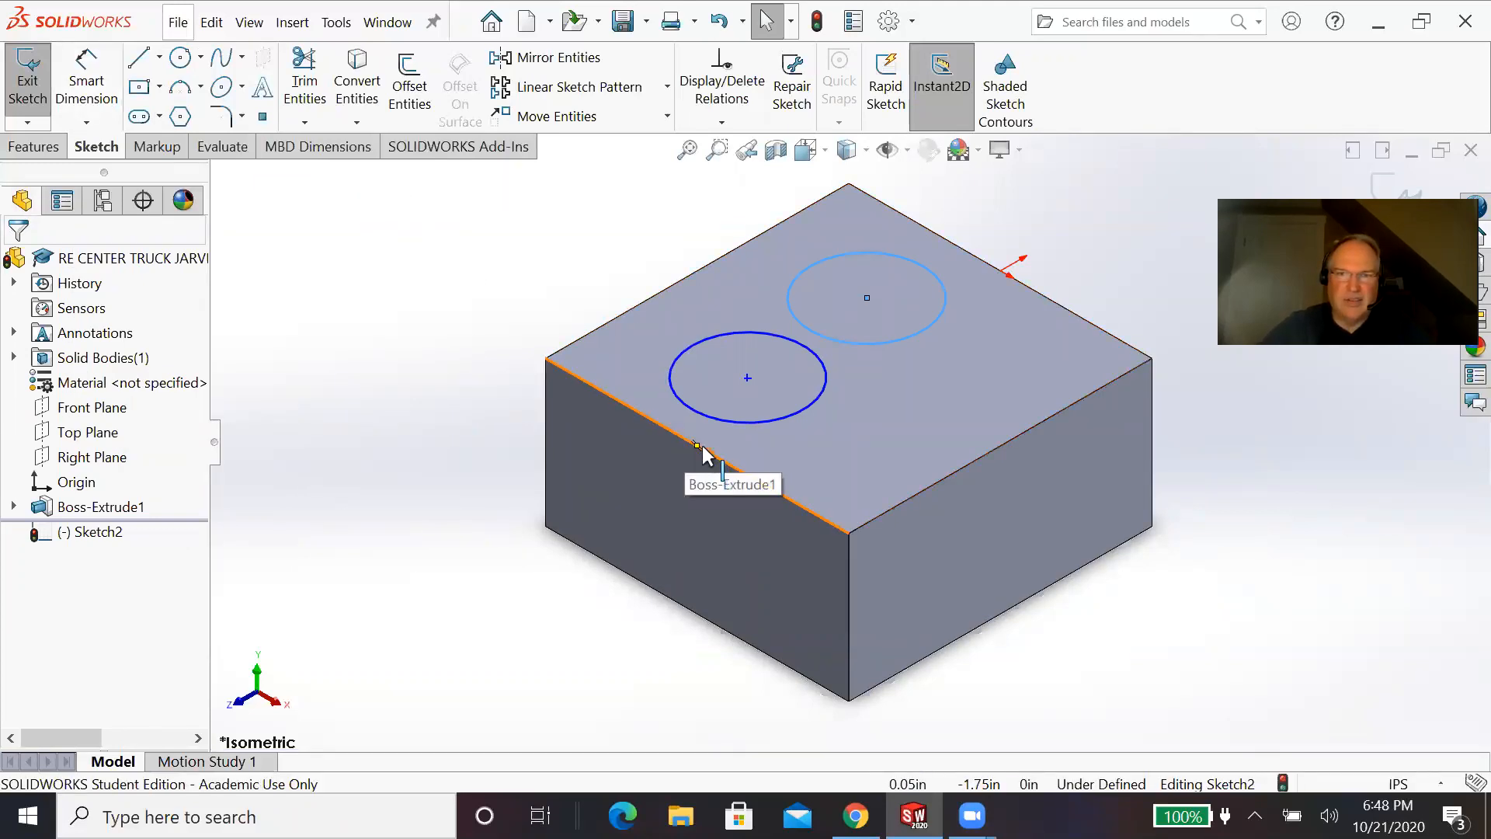
Step: Dimension the front circle's center 0.85 in from the top face's back-left edge
left_click(747, 377)
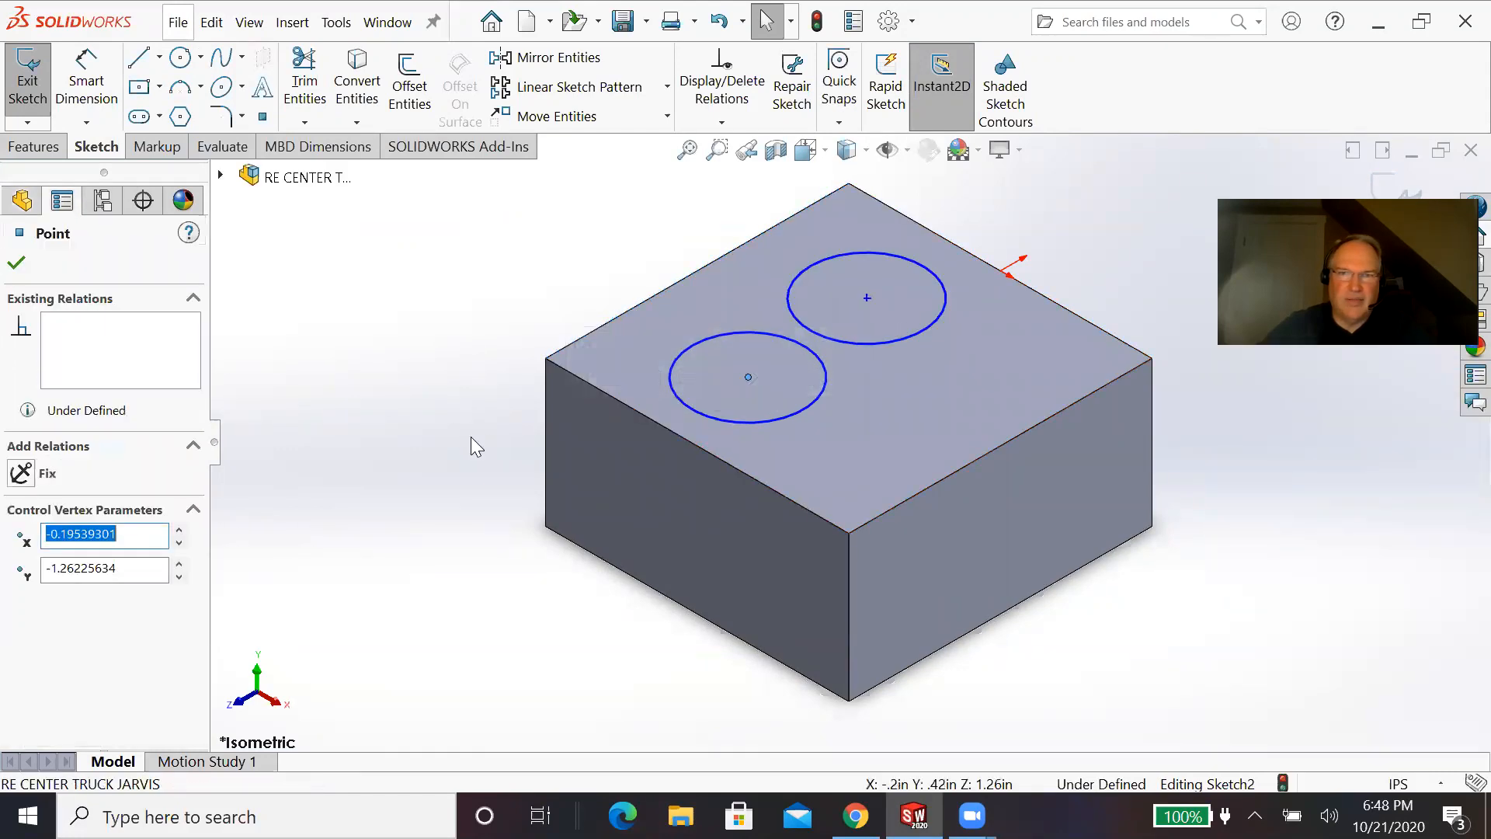
left_click(87, 78)
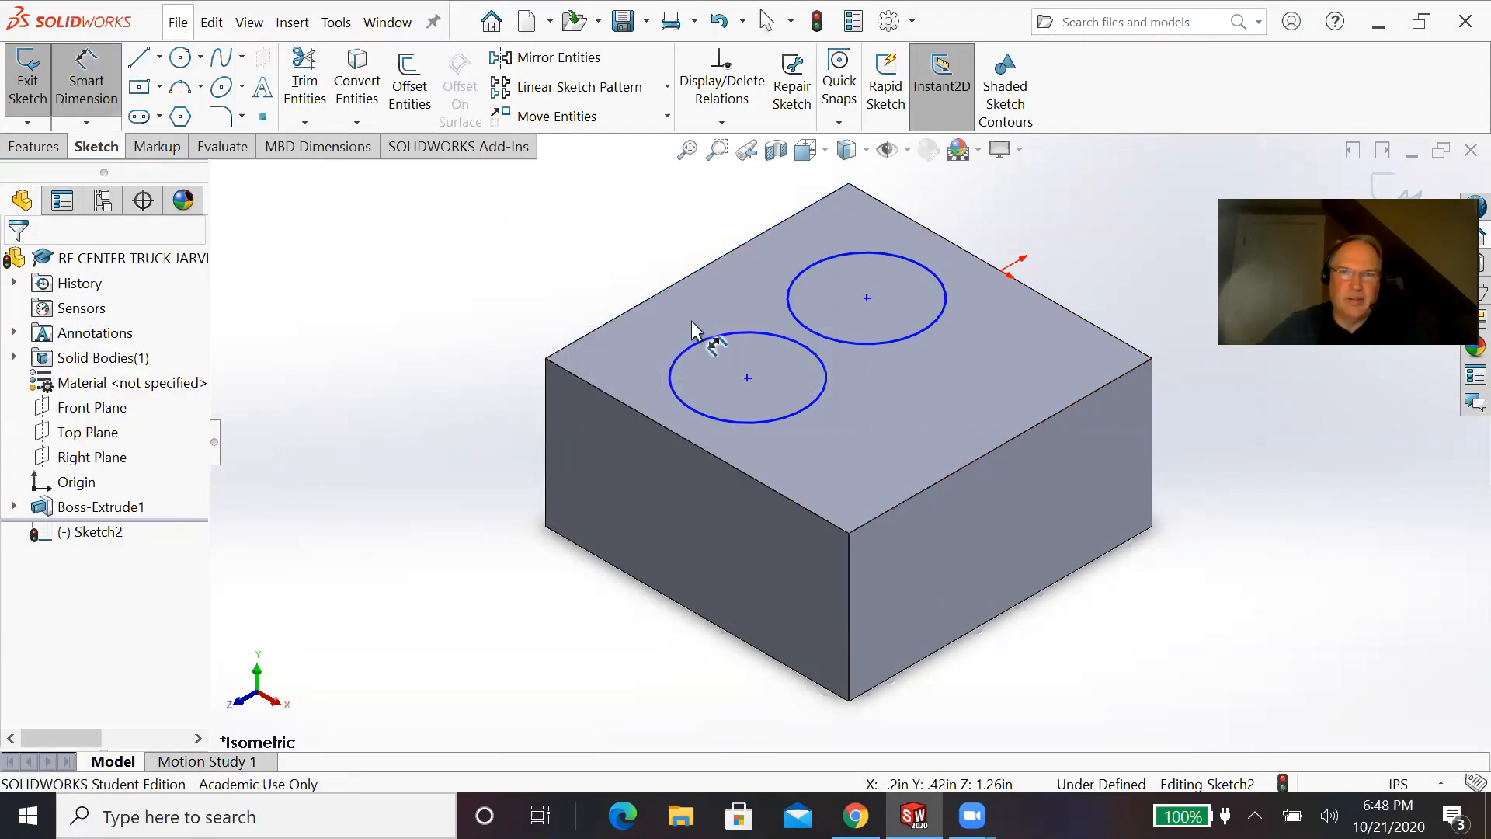
left_click(625, 313)
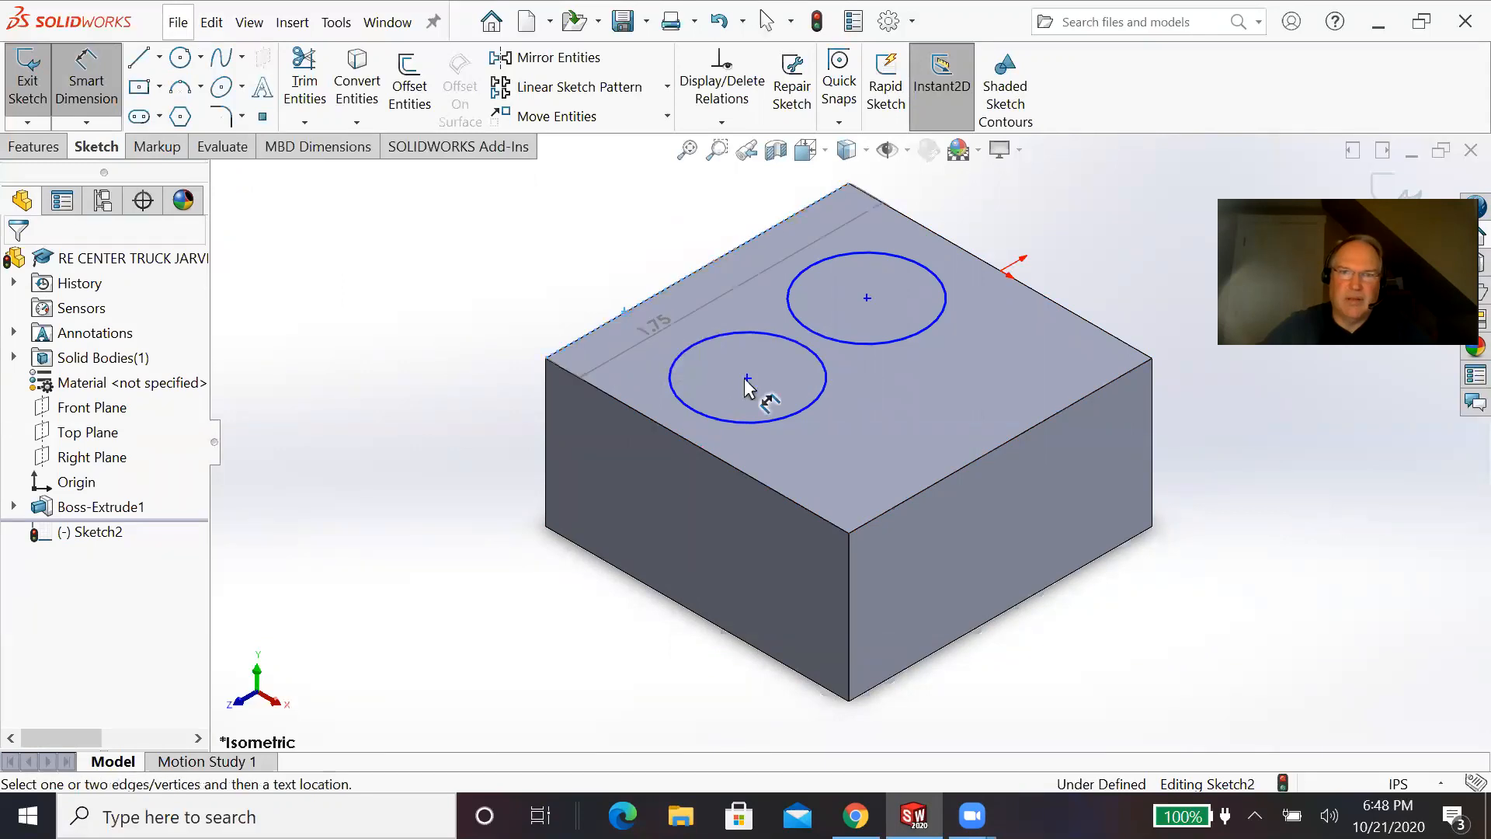
left_click(747, 378)
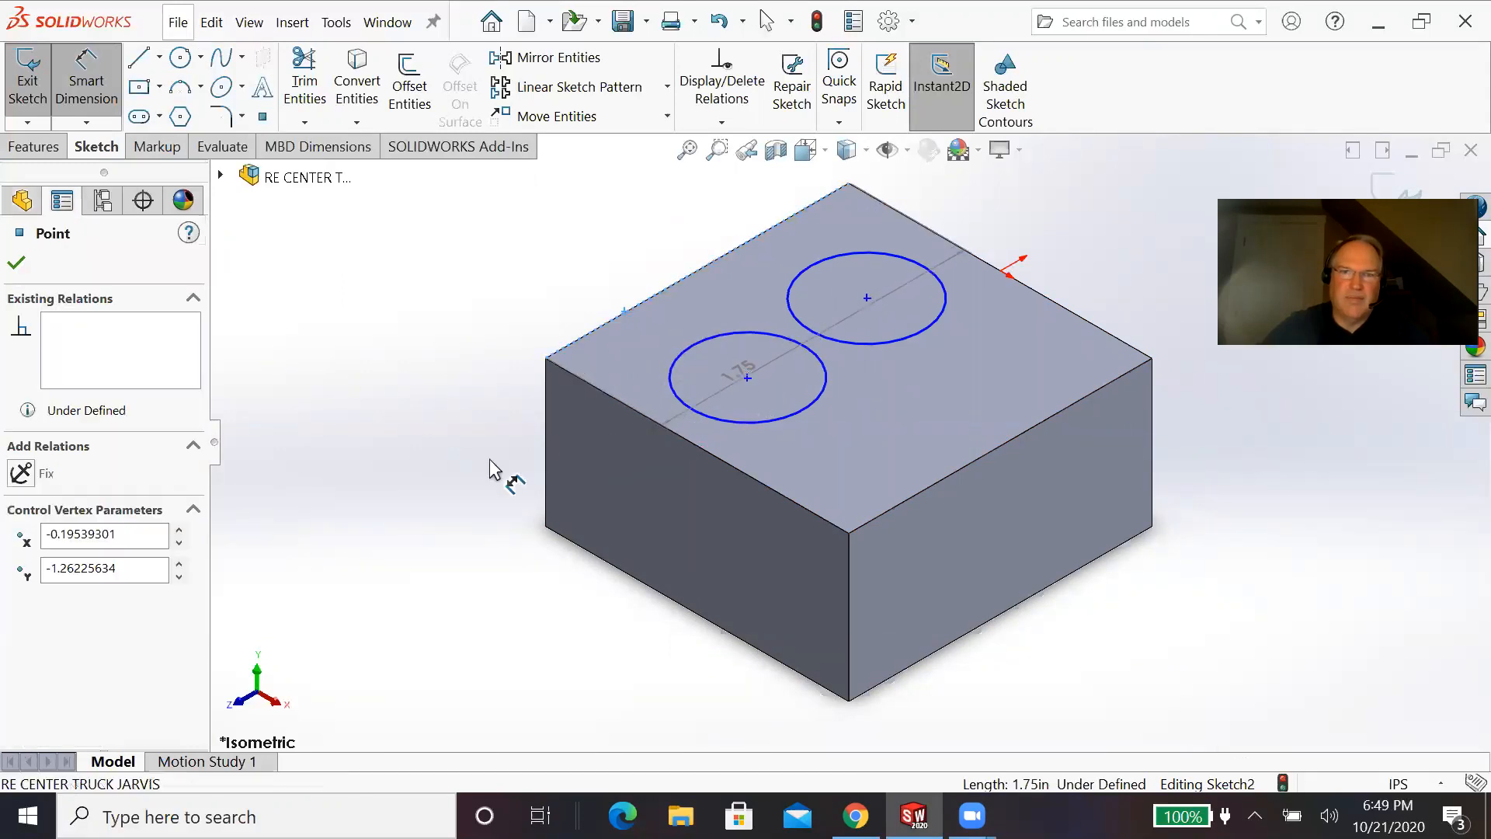
left_click(459, 476)
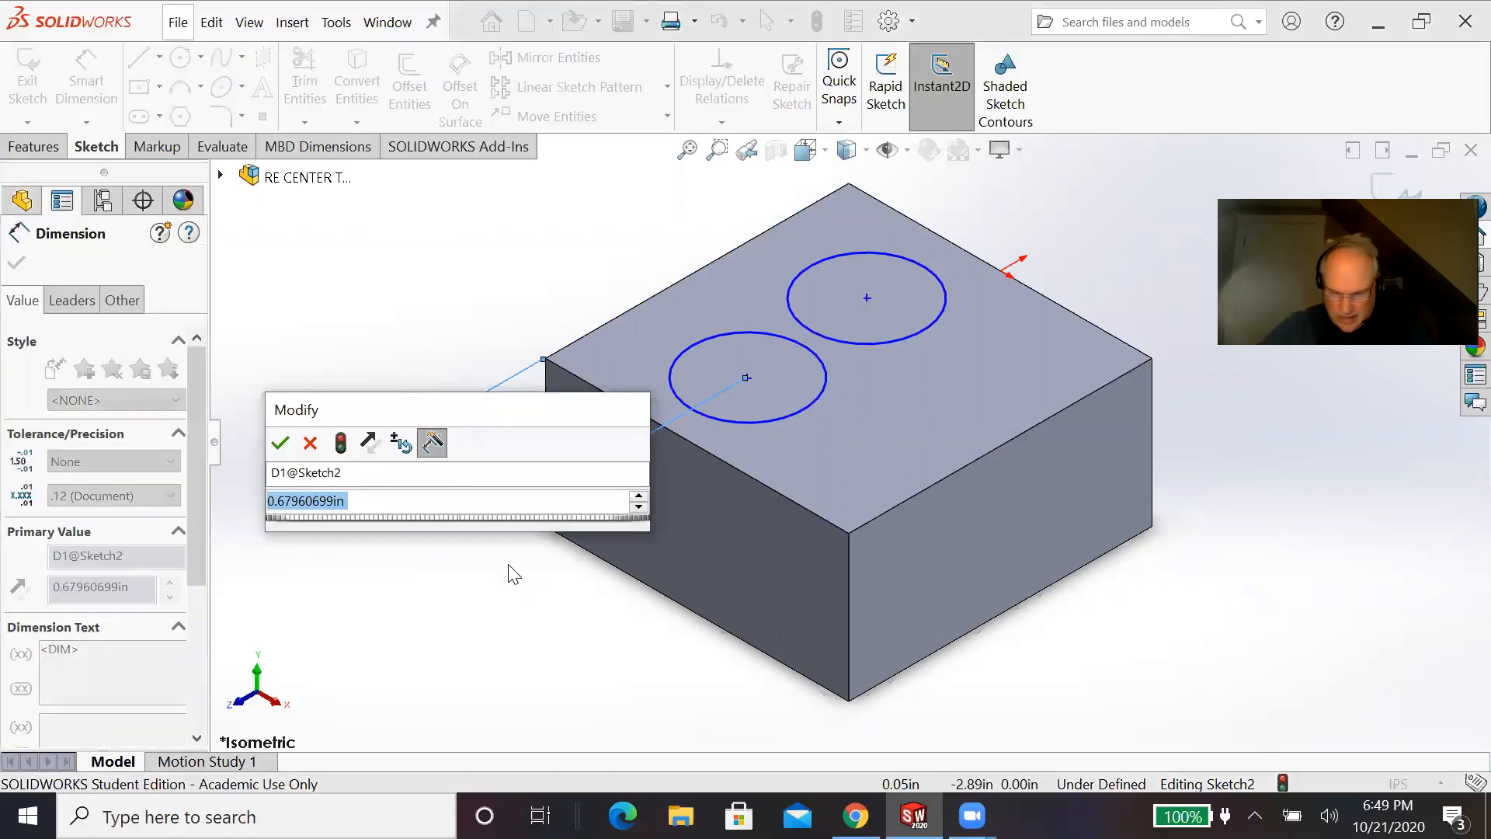
type(".85")
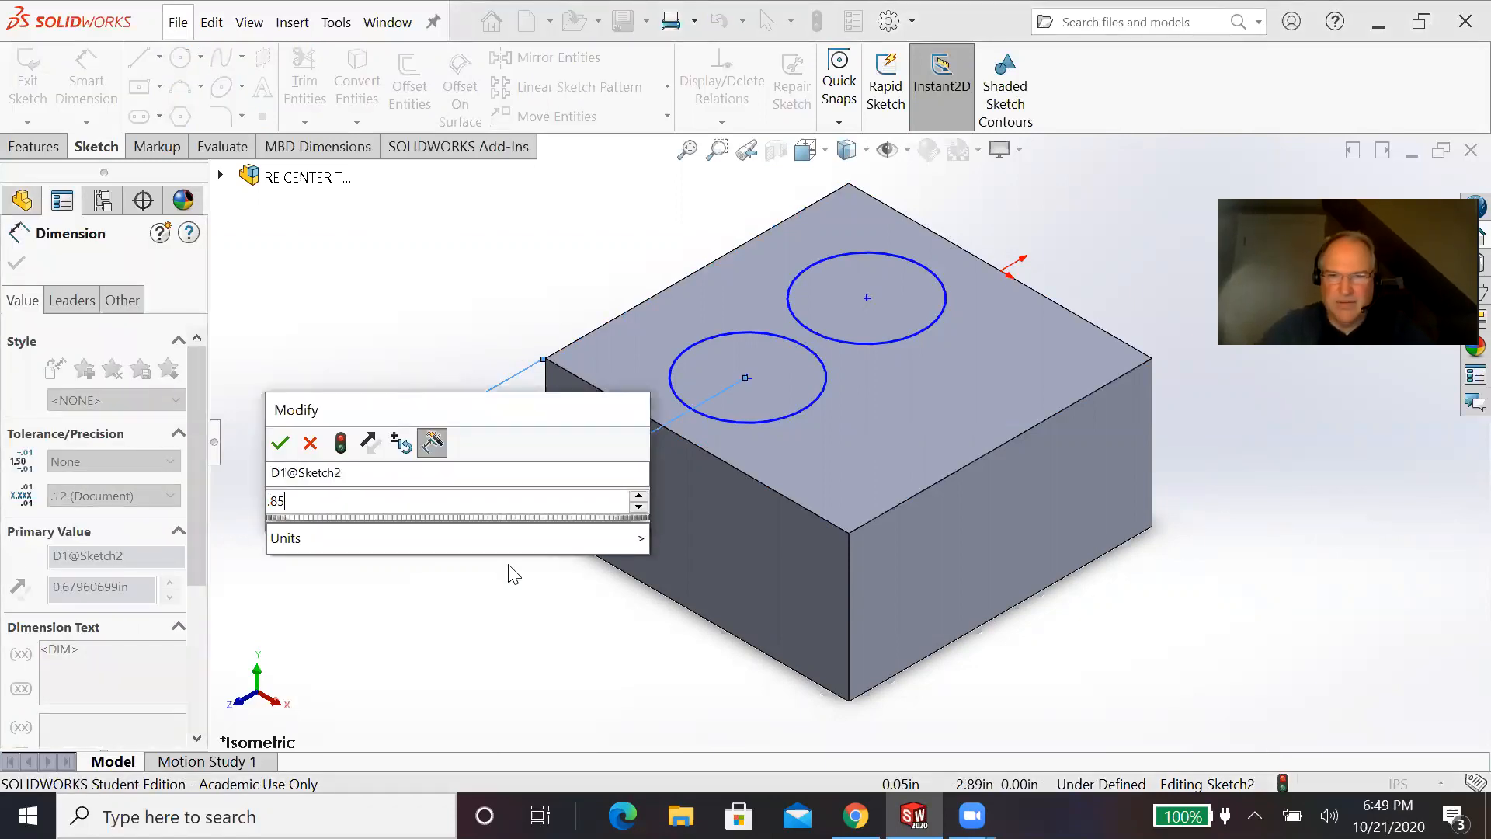
key("Return")
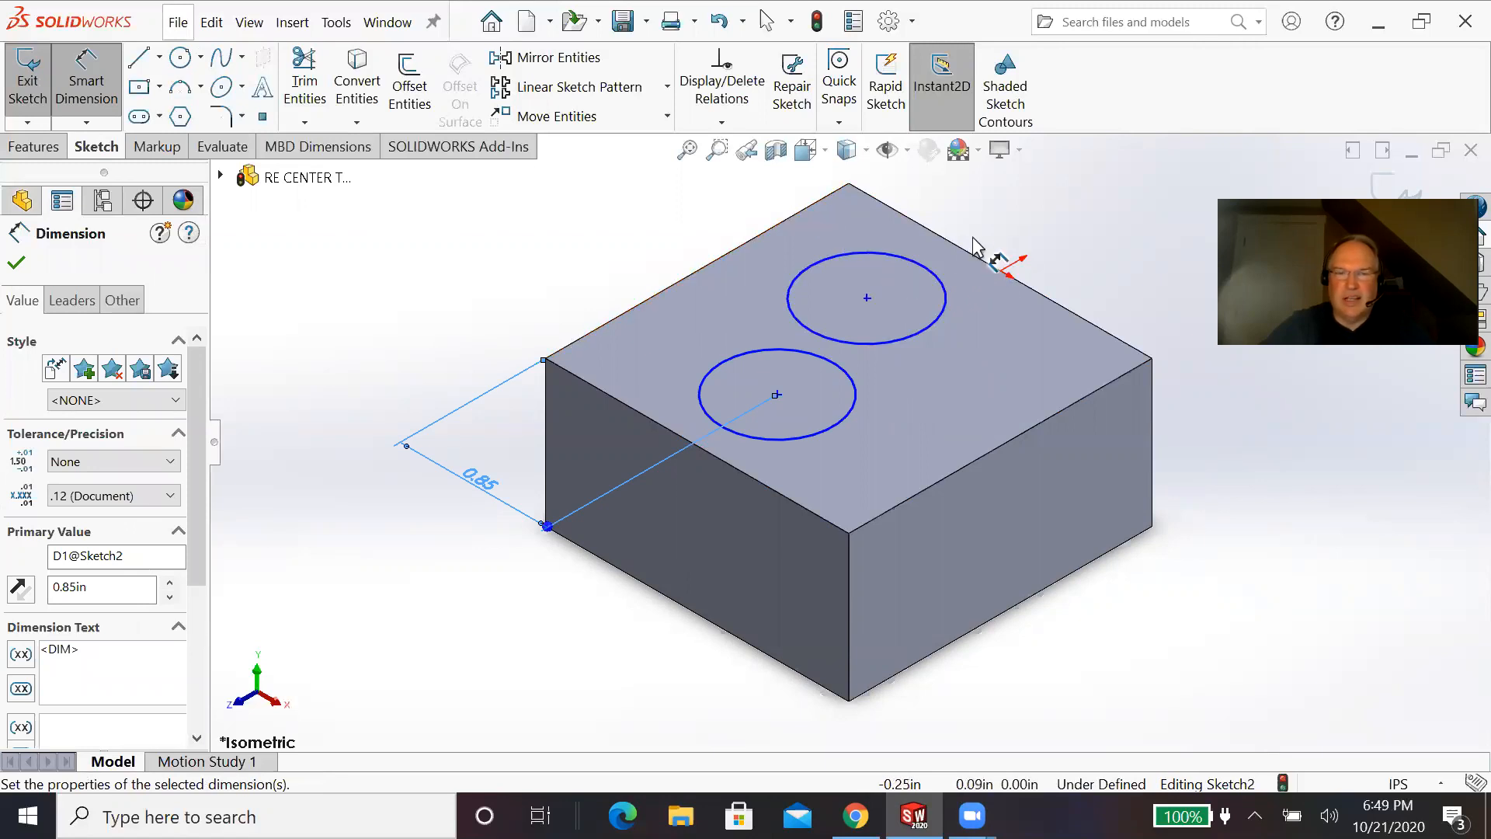
left_click(16, 263)
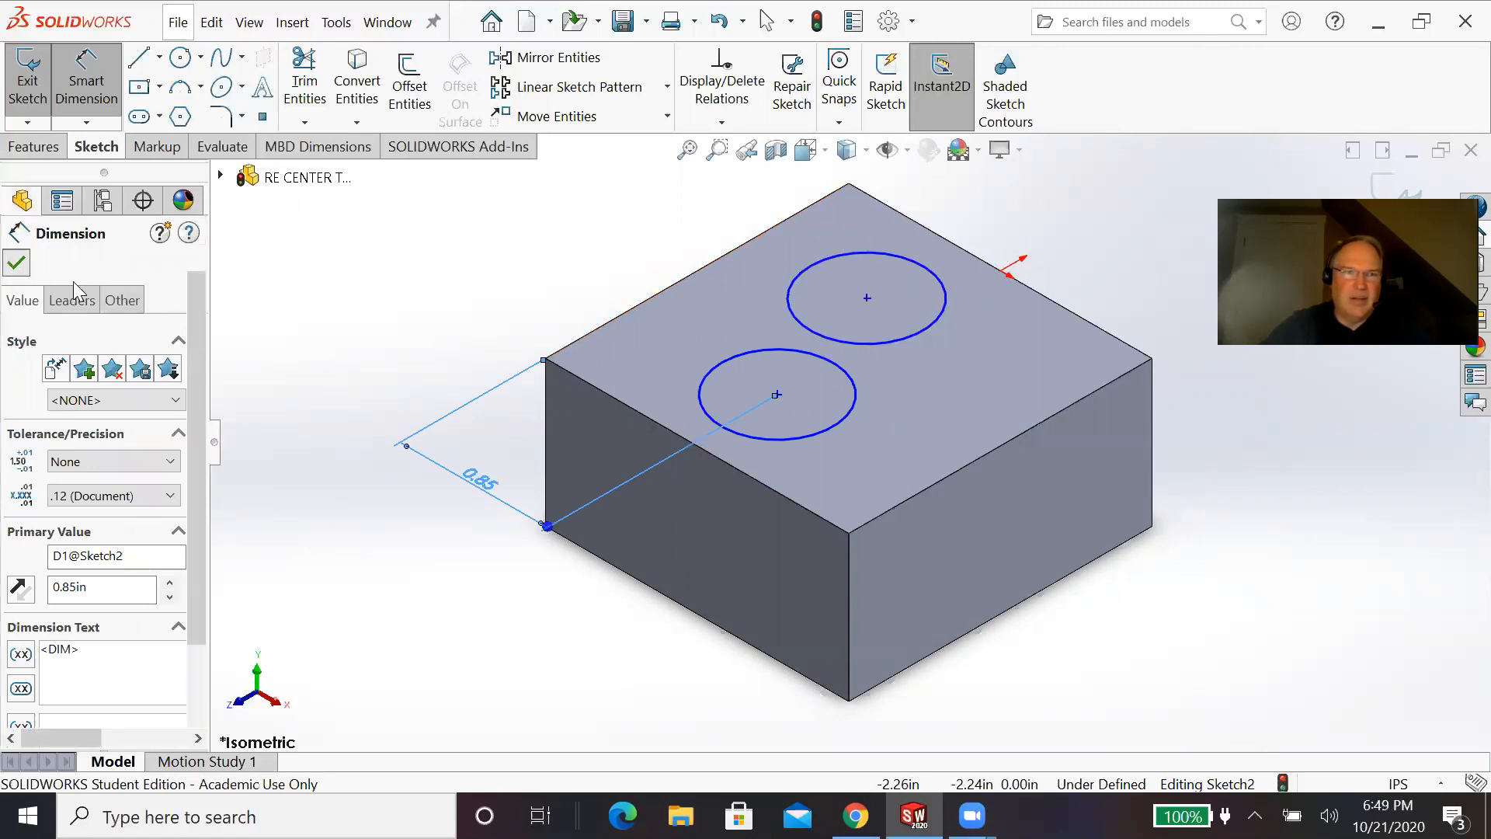
Step: Add a Vertical relation between the center points of the two circles
left_click(737, 122)
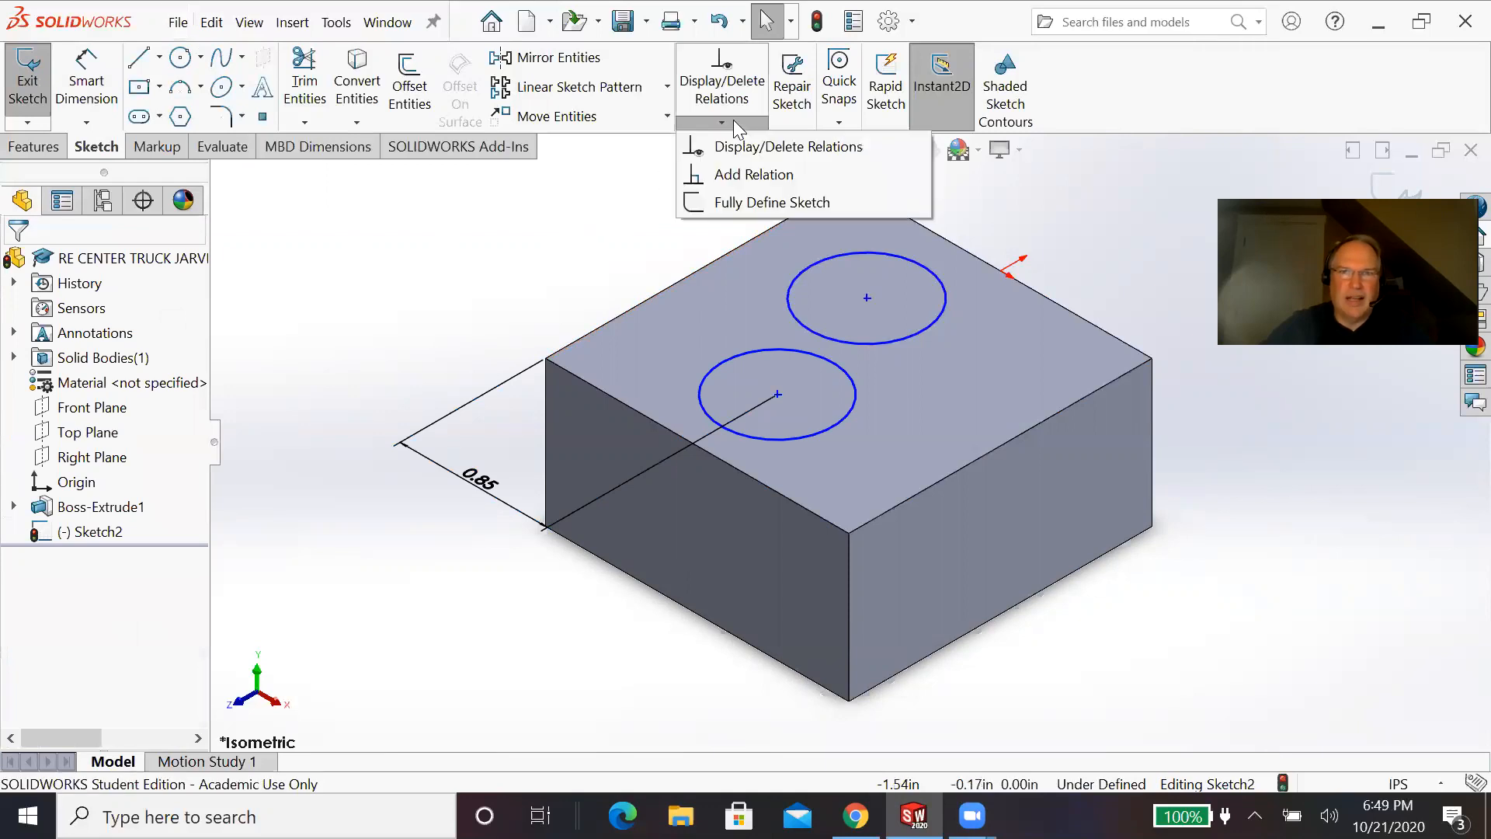
left_click(753, 174)
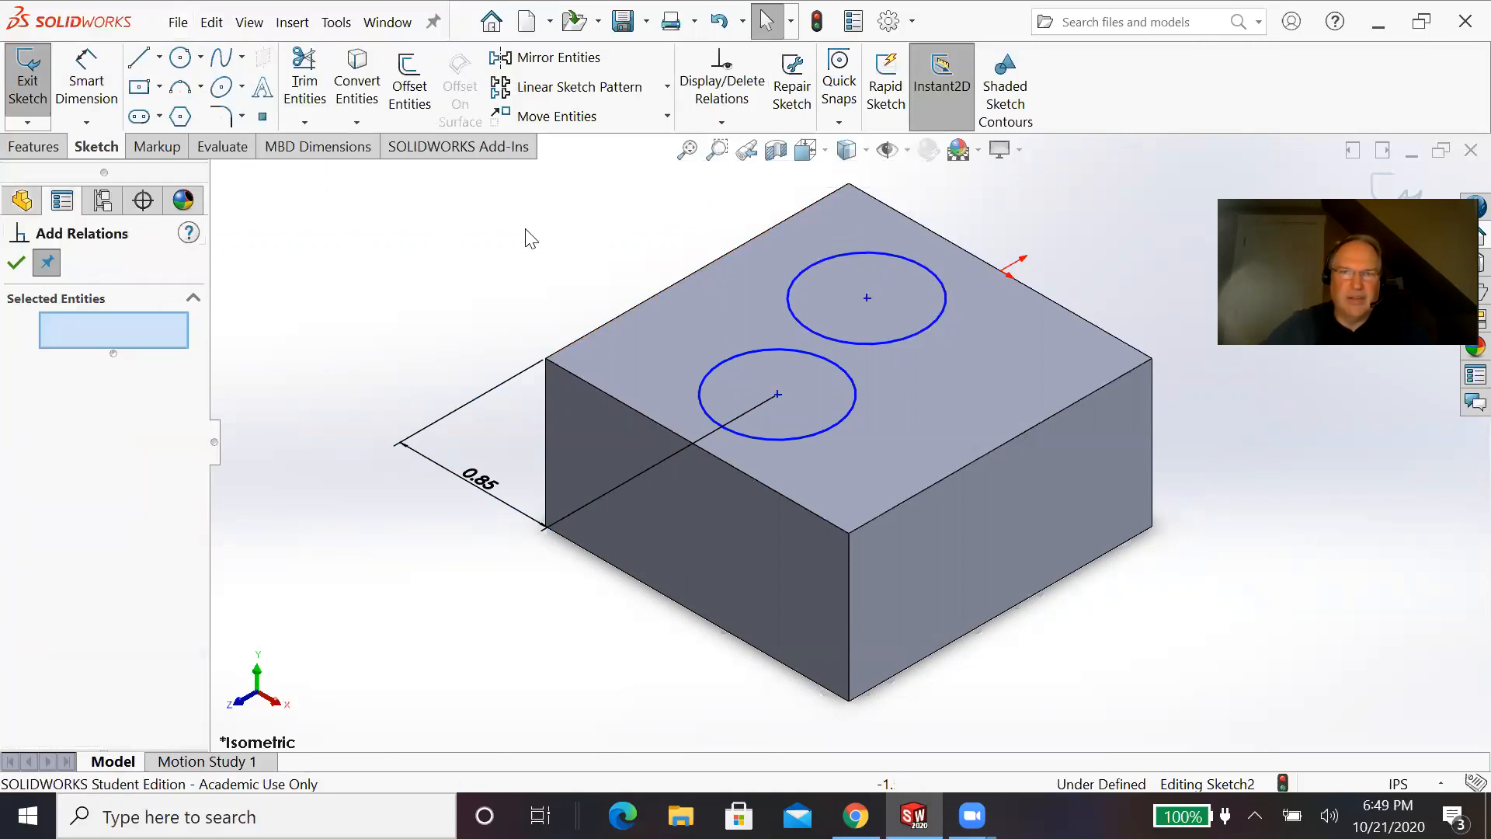
left_click(777, 394)
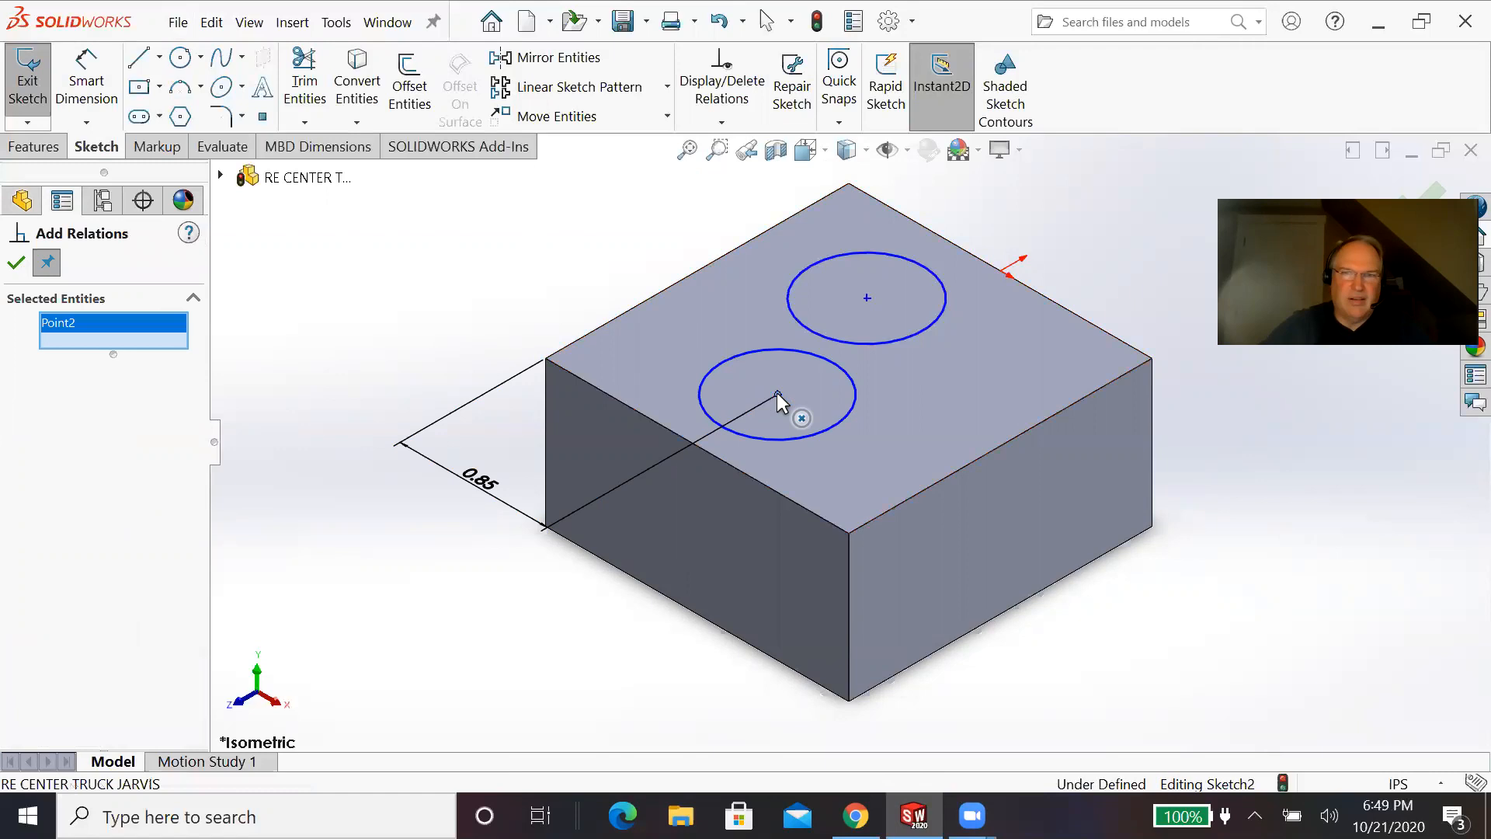
left_click(867, 298)
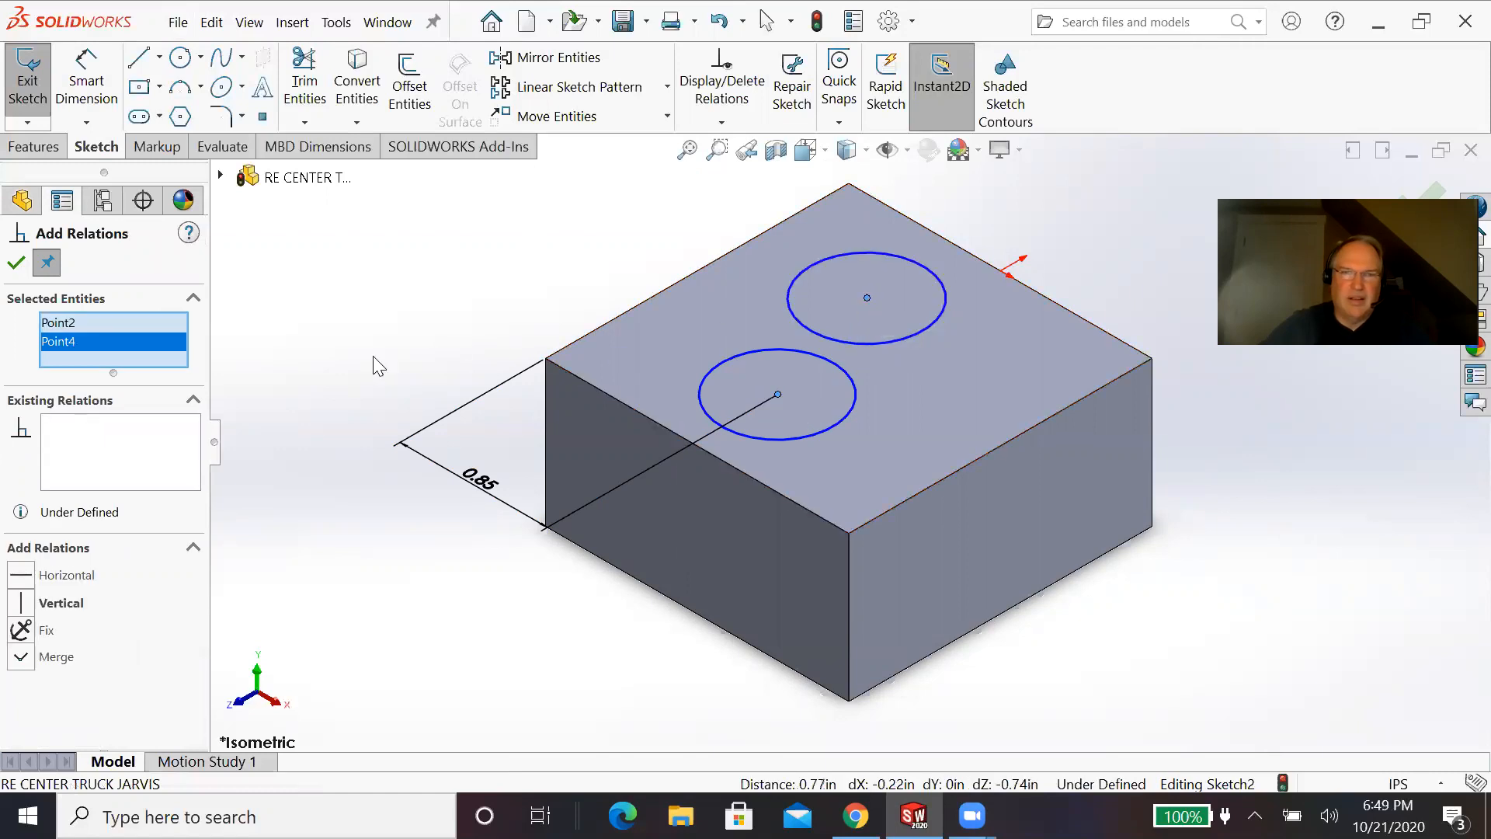
left_click(22, 603)
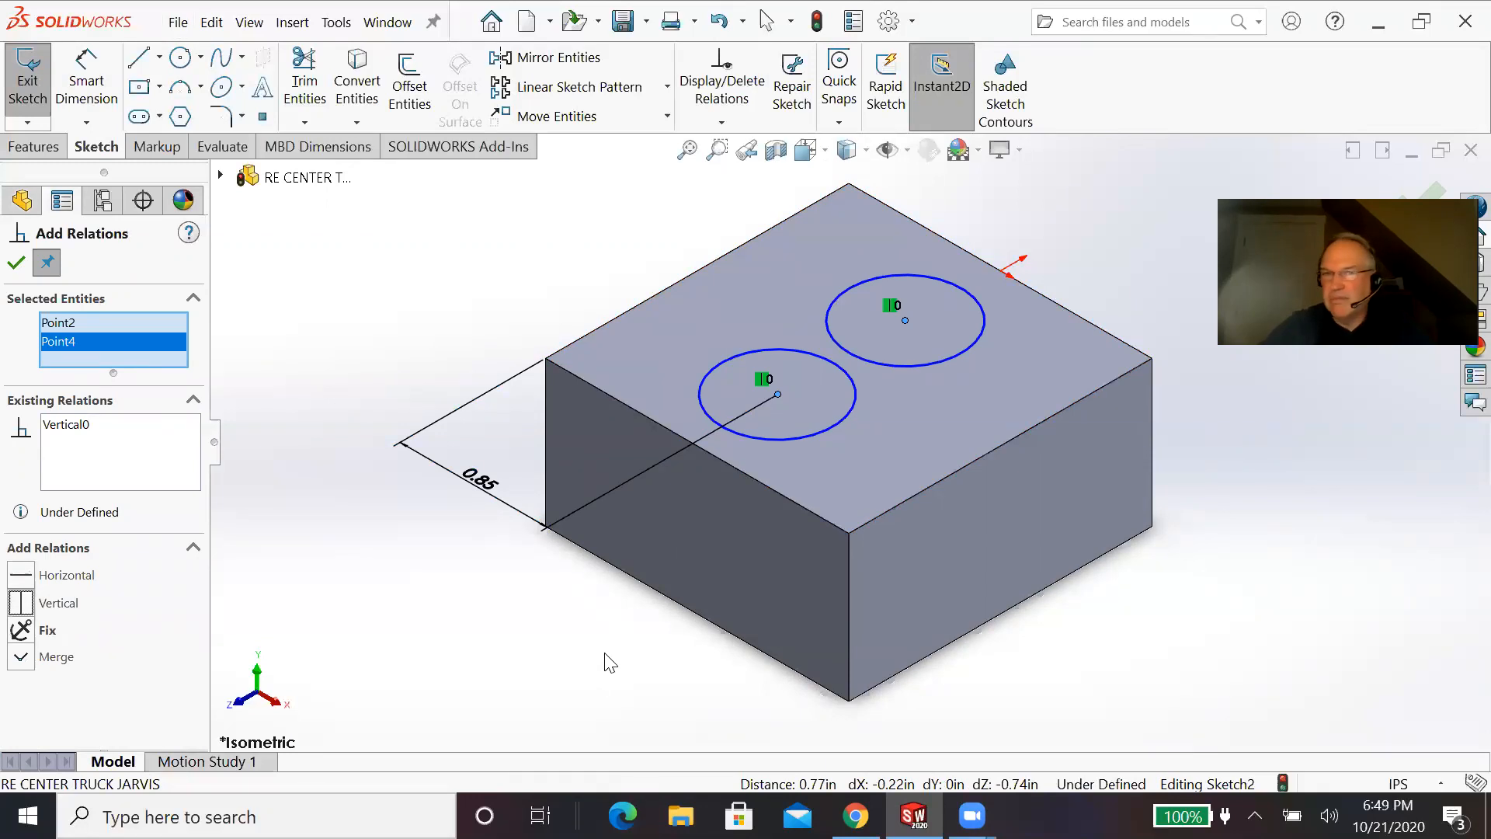
left_click(15, 265)
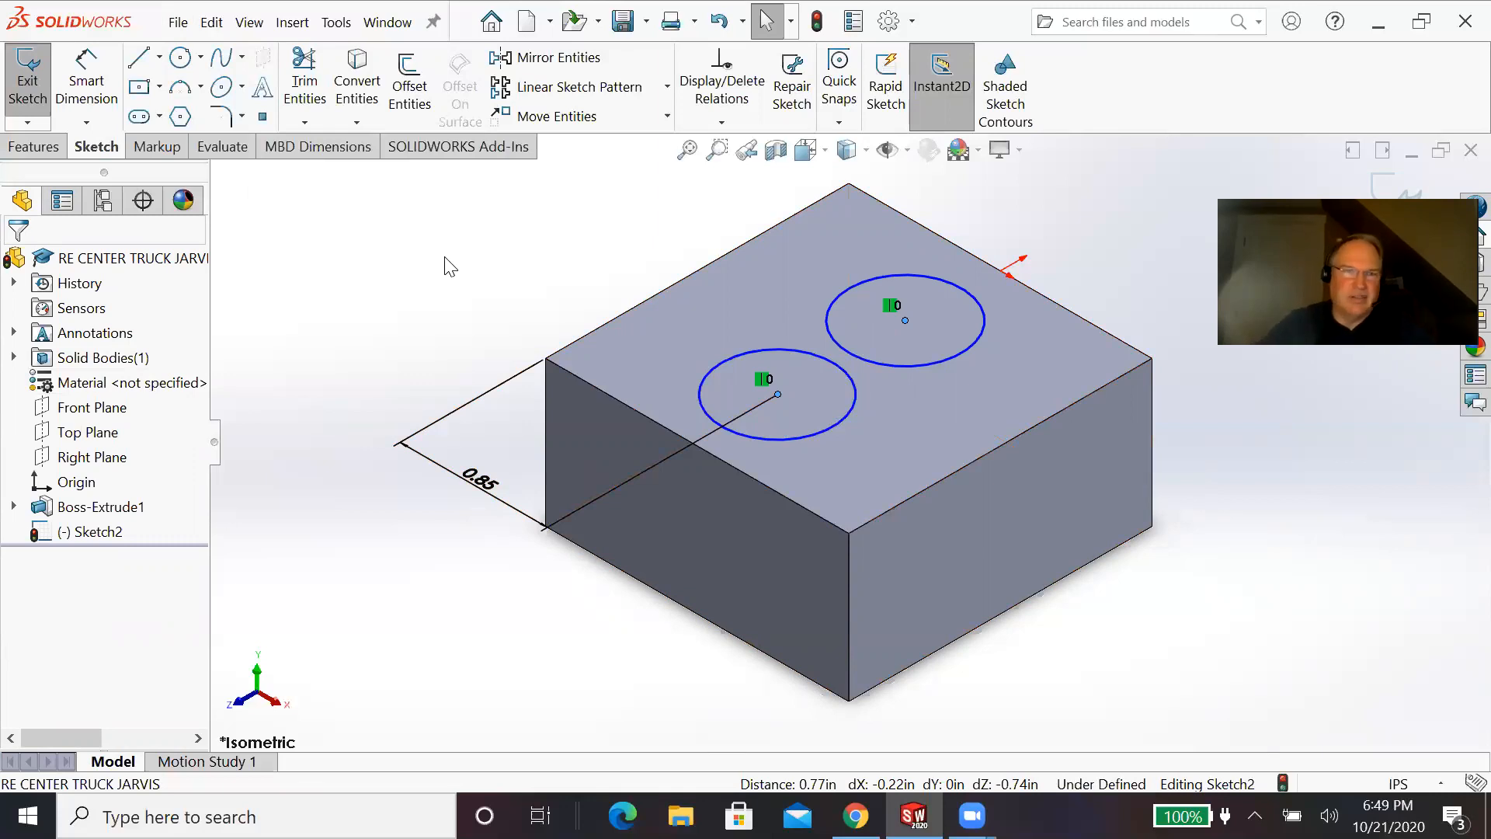
Step: Dimension the front circle's center 0.55 in from the top face's front-left edge
left_click(86, 82)
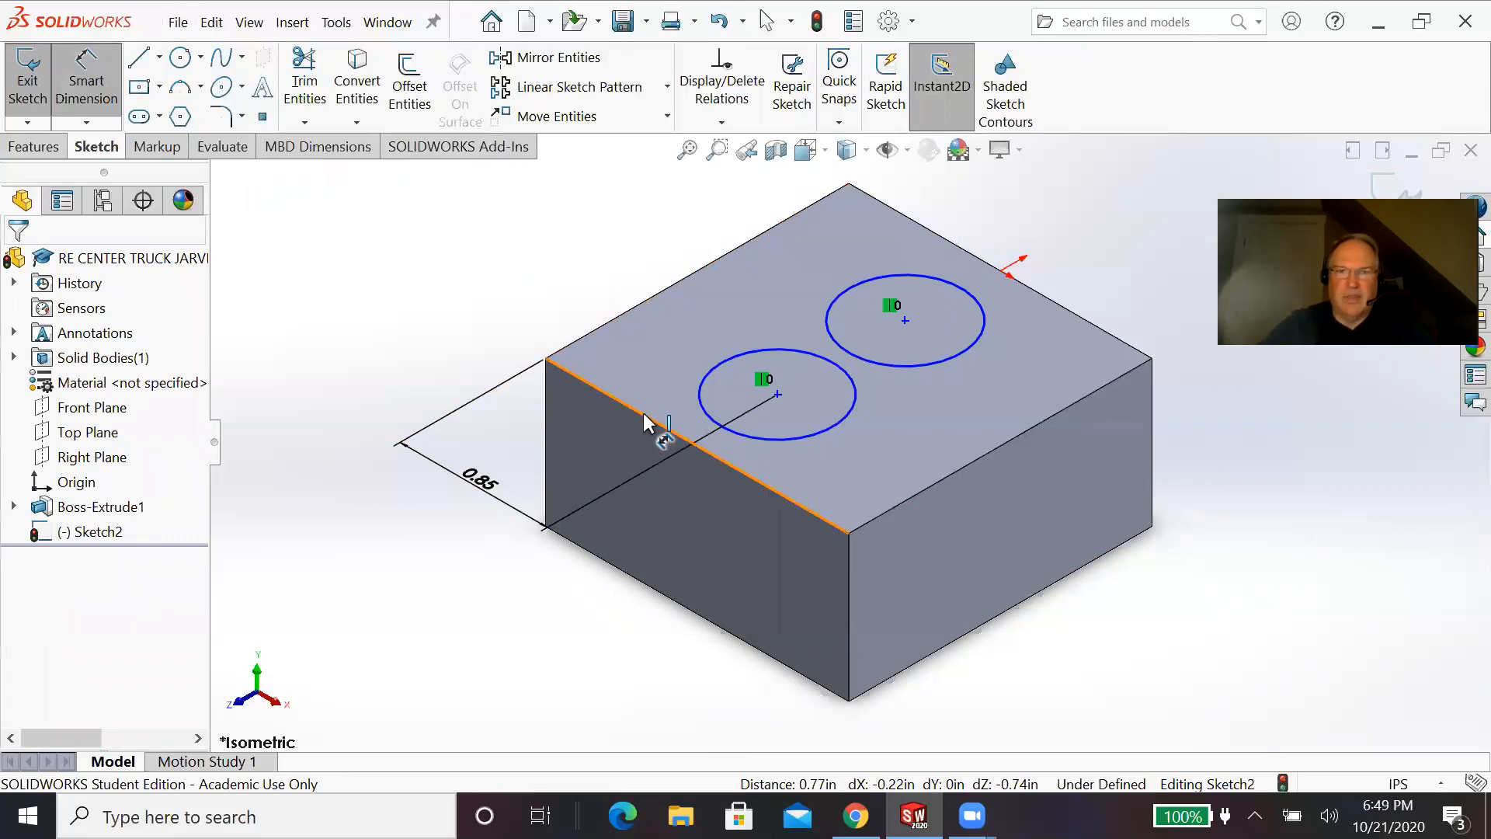
left_click(660, 424)
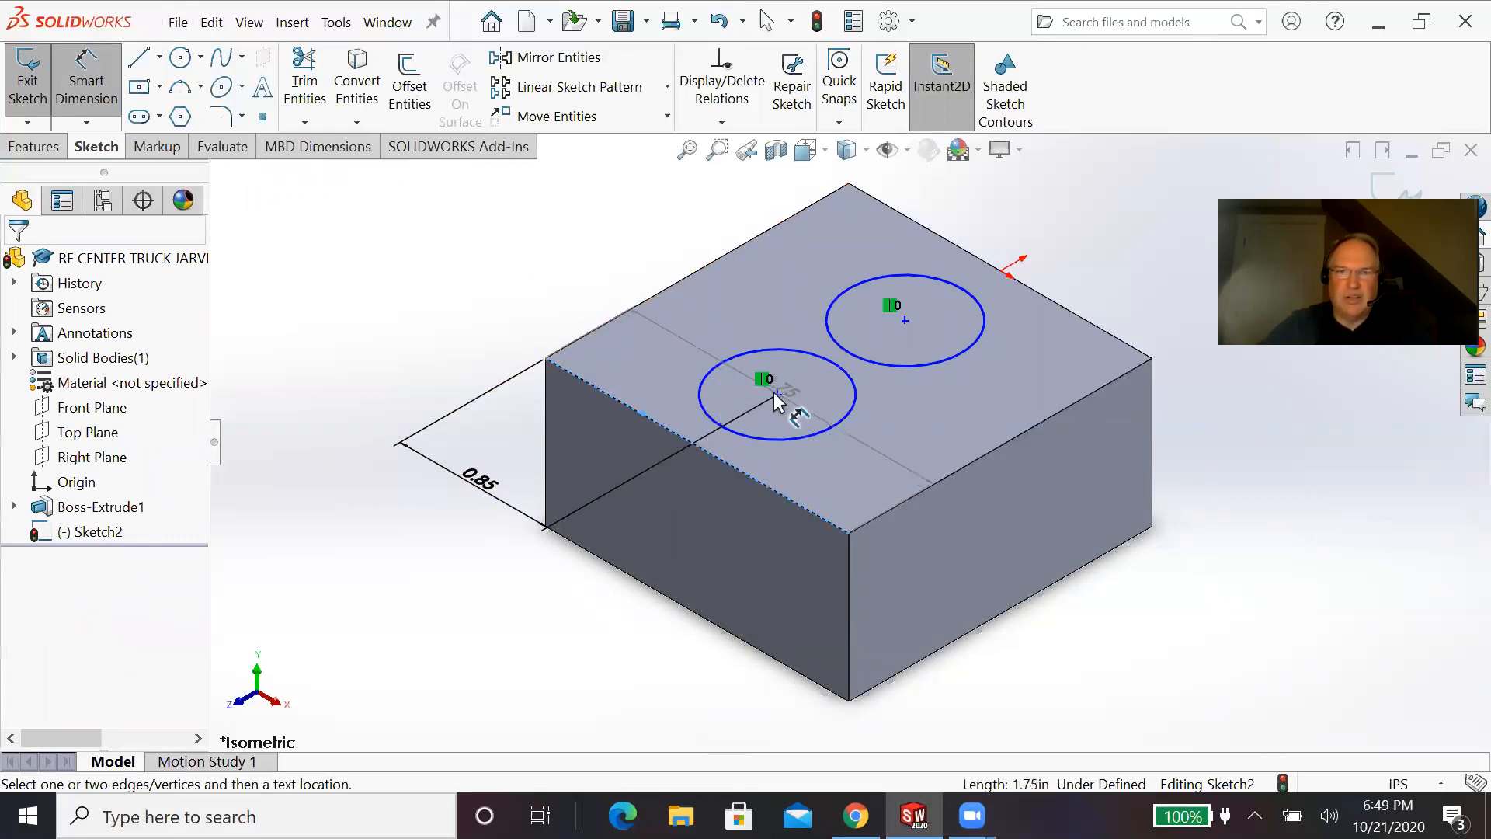
left_click(778, 394)
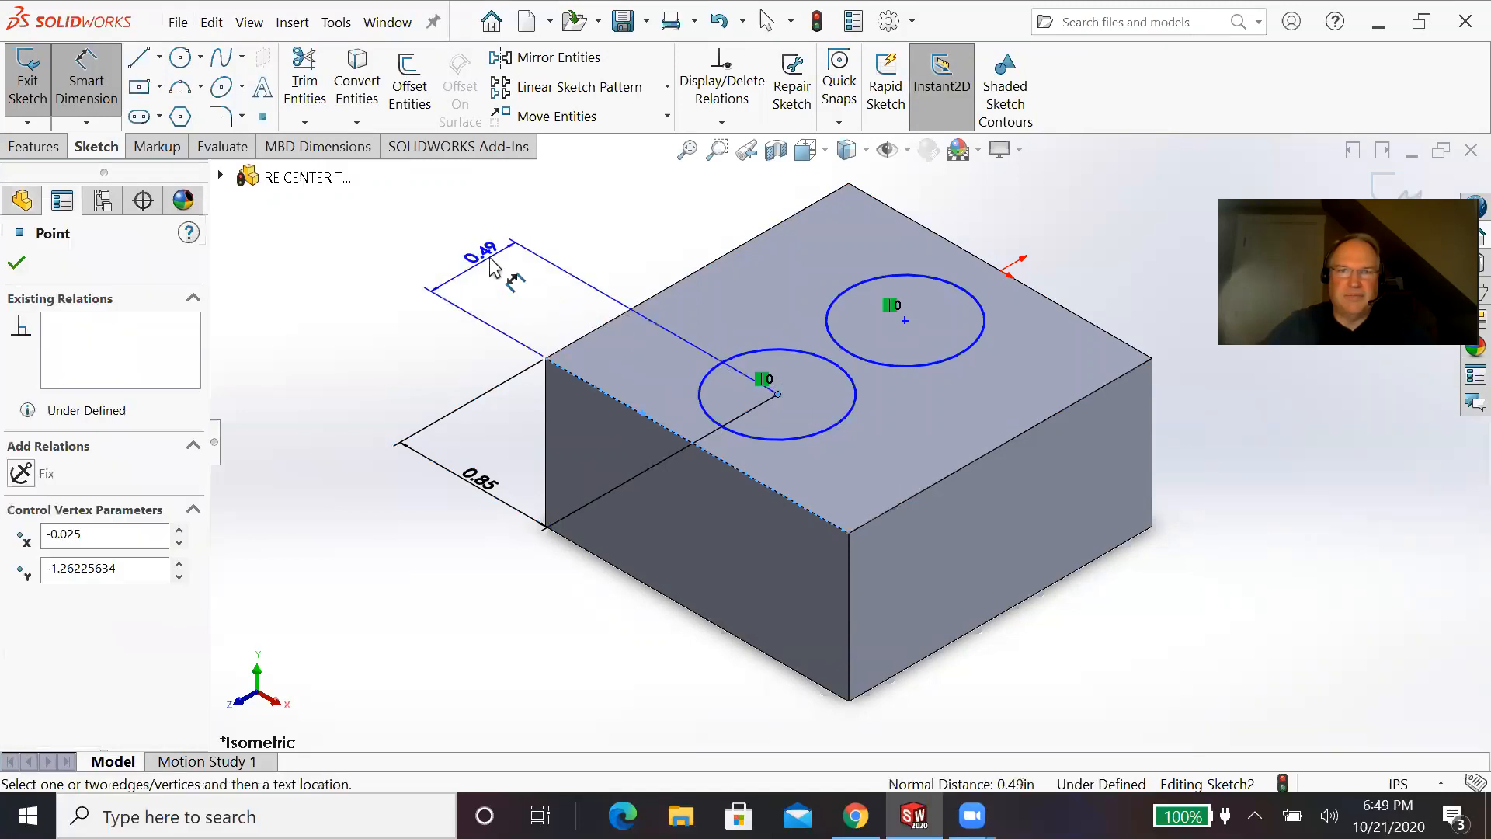
left_click(490, 266)
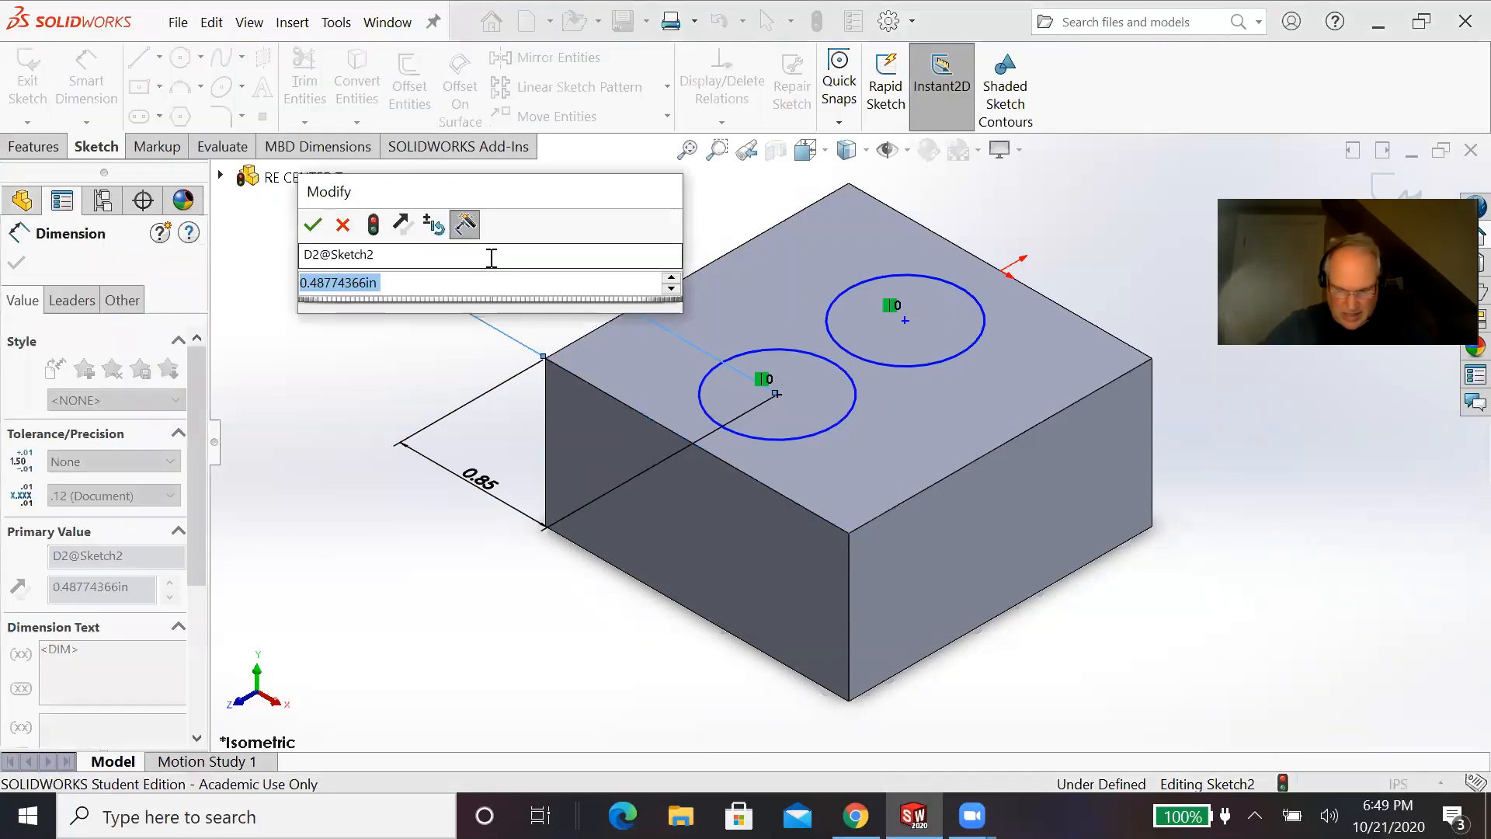
type(".55")
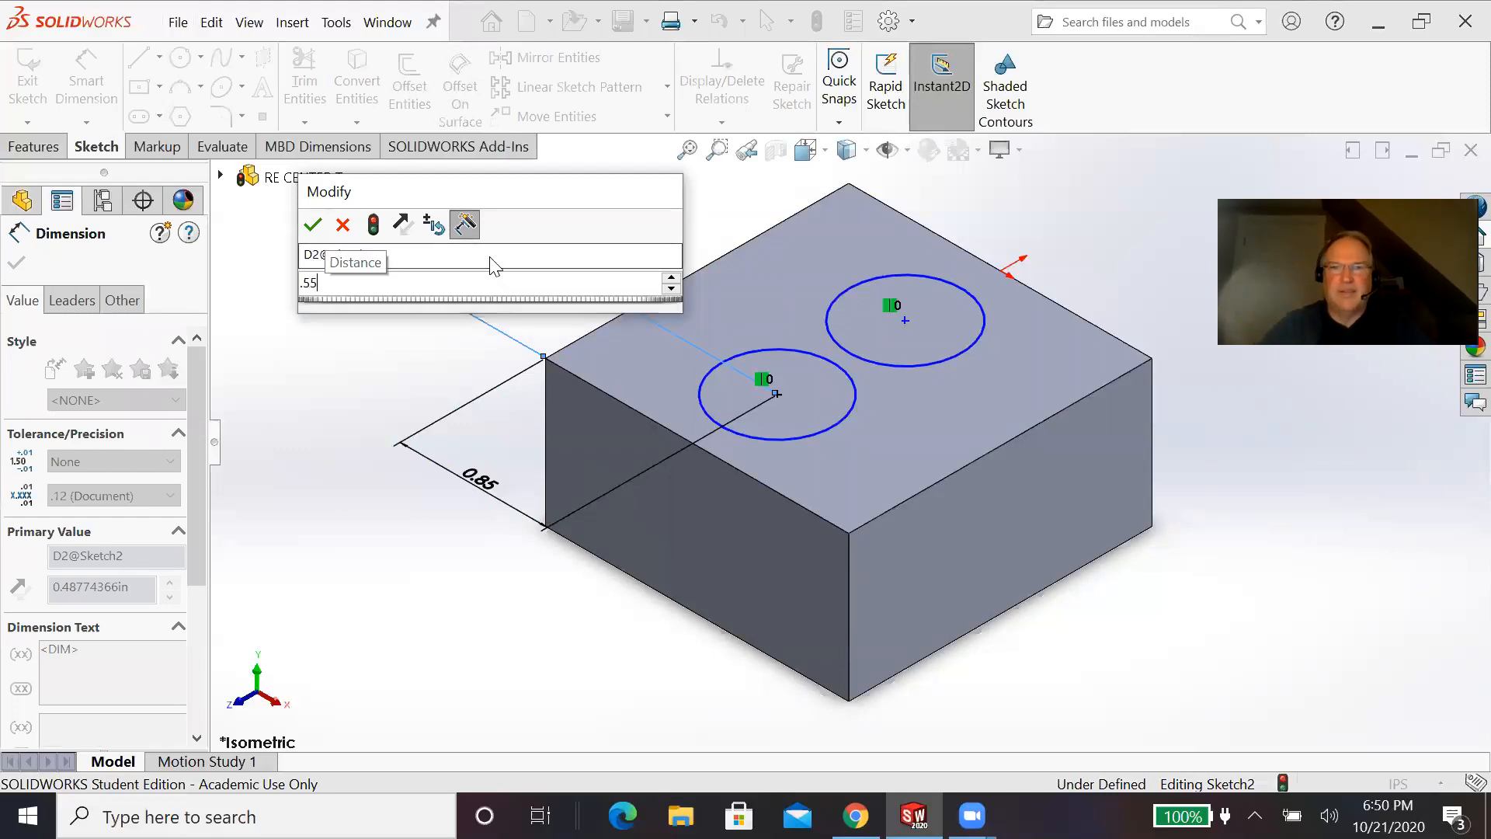
key("Return")
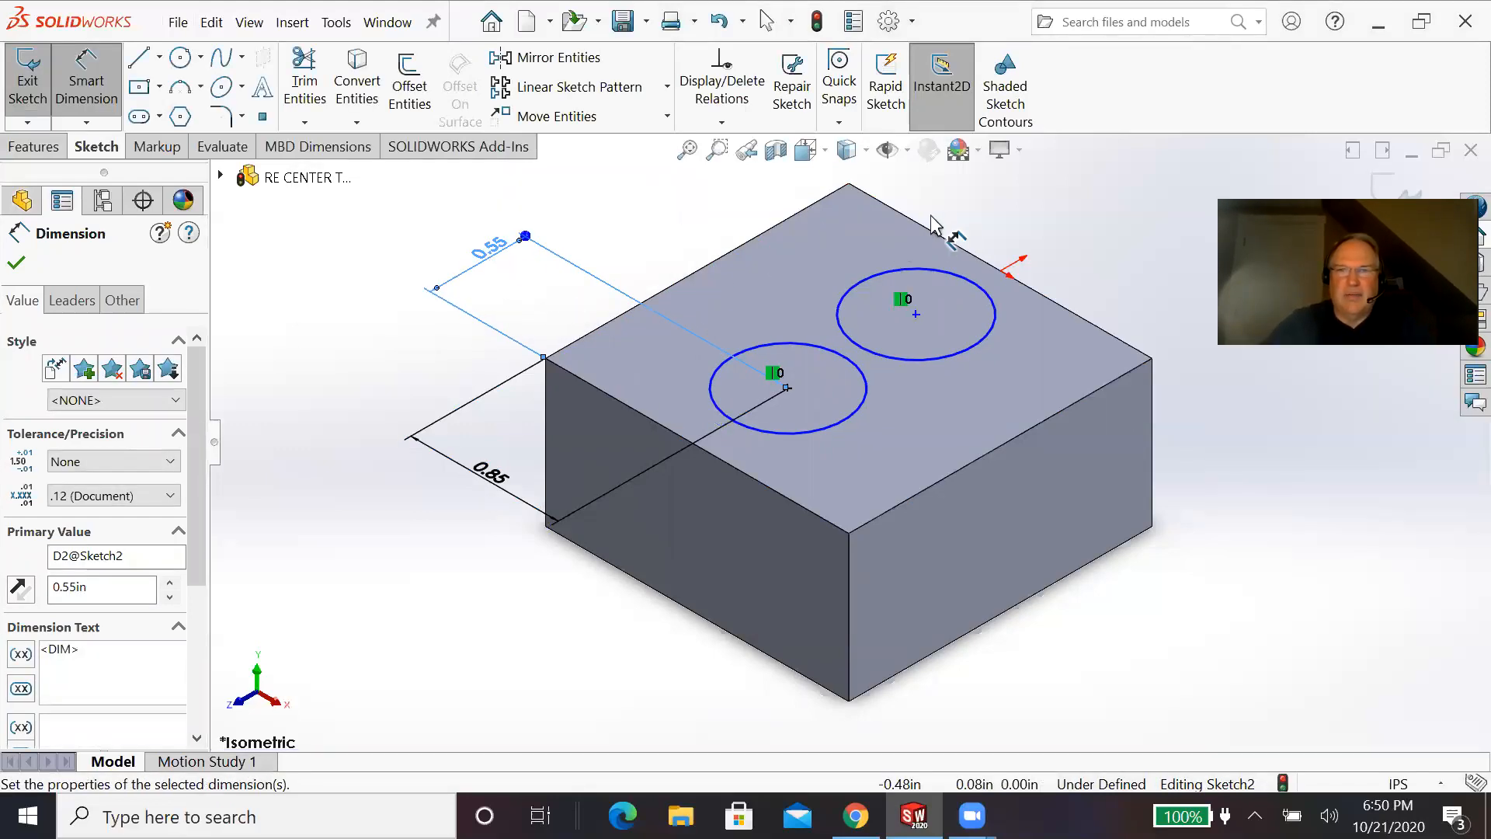
Step: Dimension the rear circle's center 0.55 in from the top face's back-right edge
left_click(935, 242)
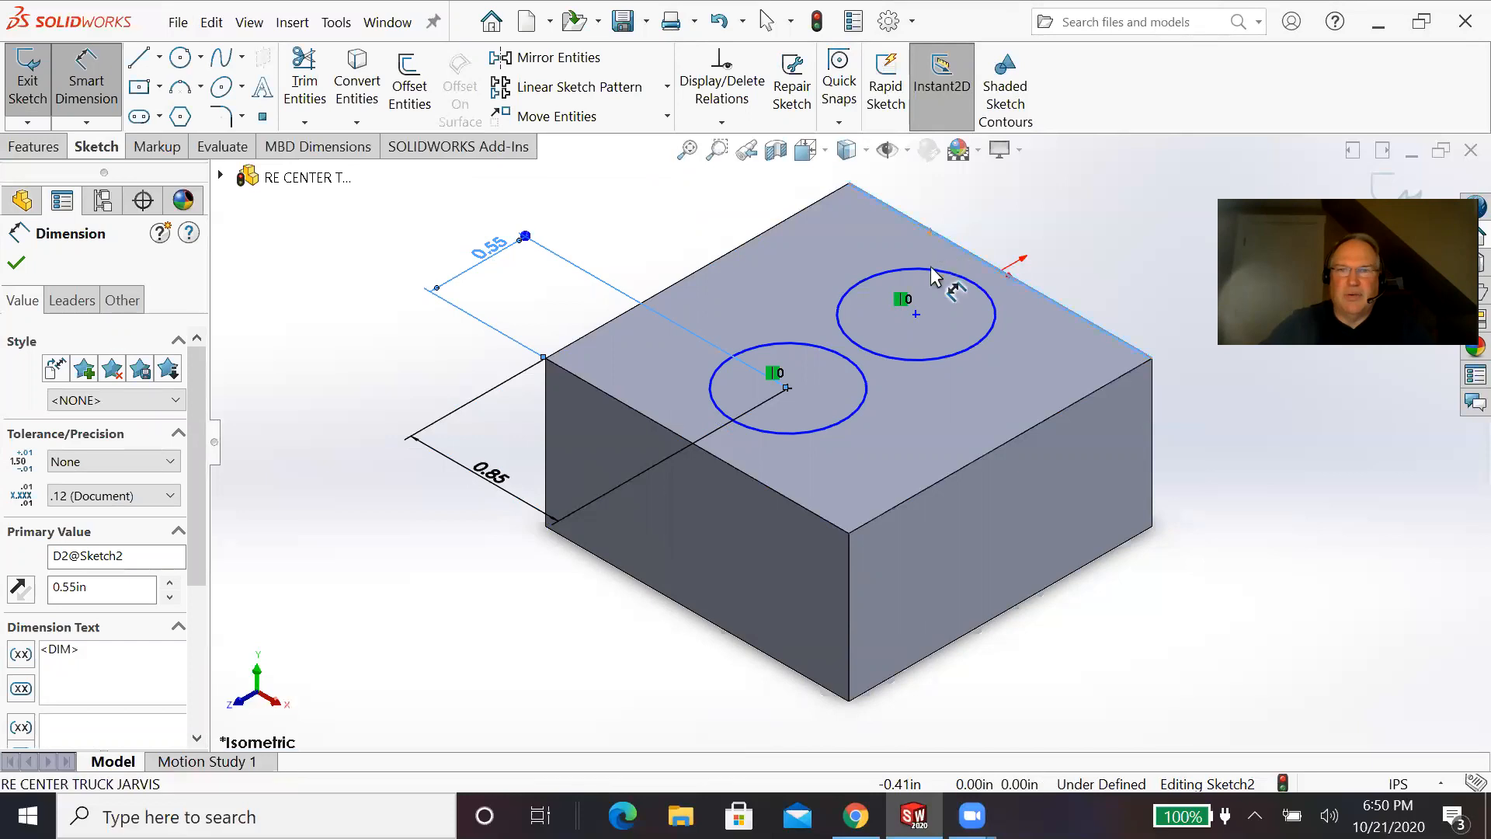
left_click(916, 313)
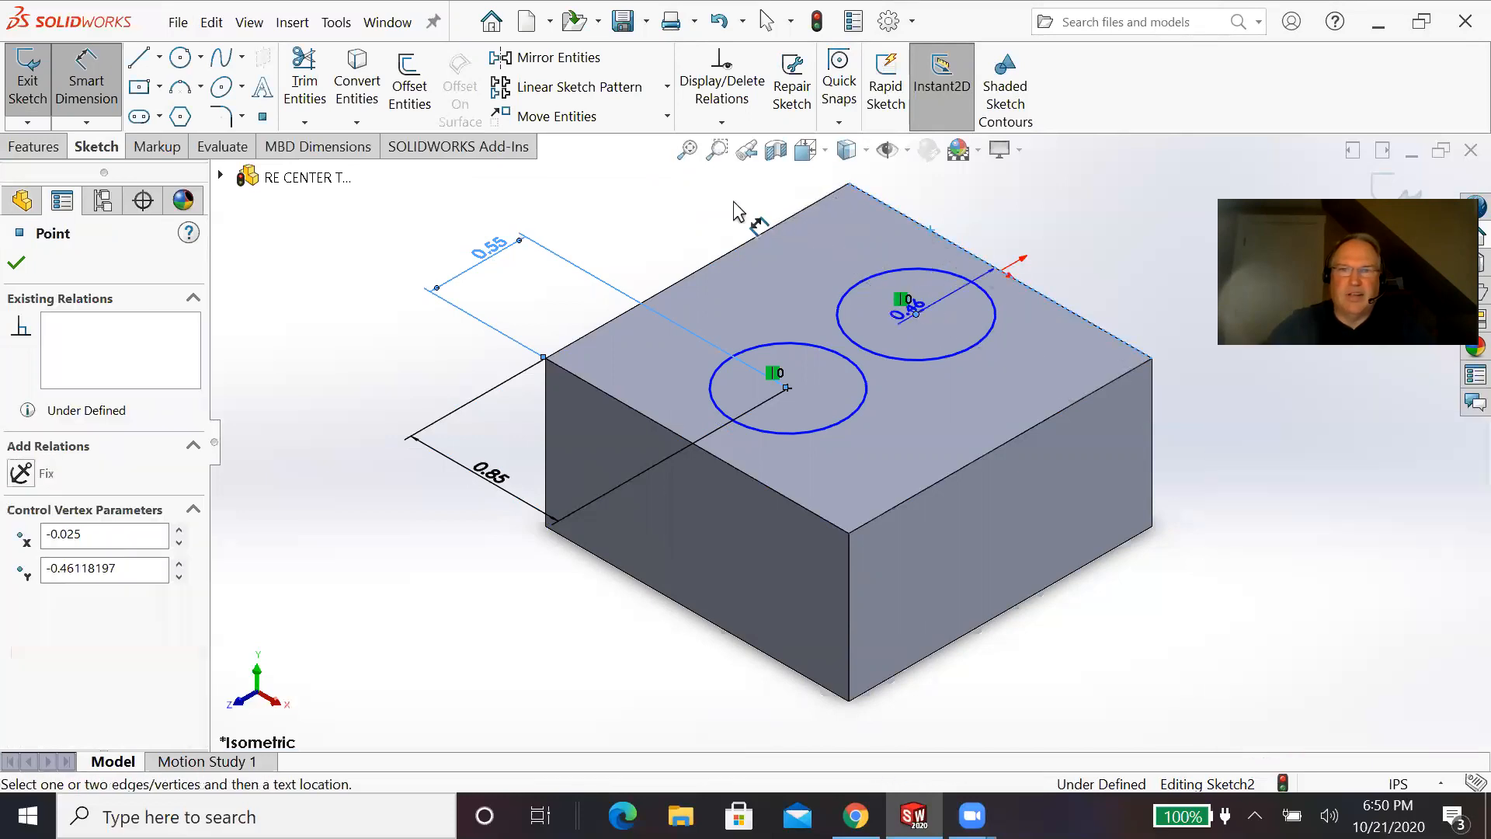
left_click(752, 192)
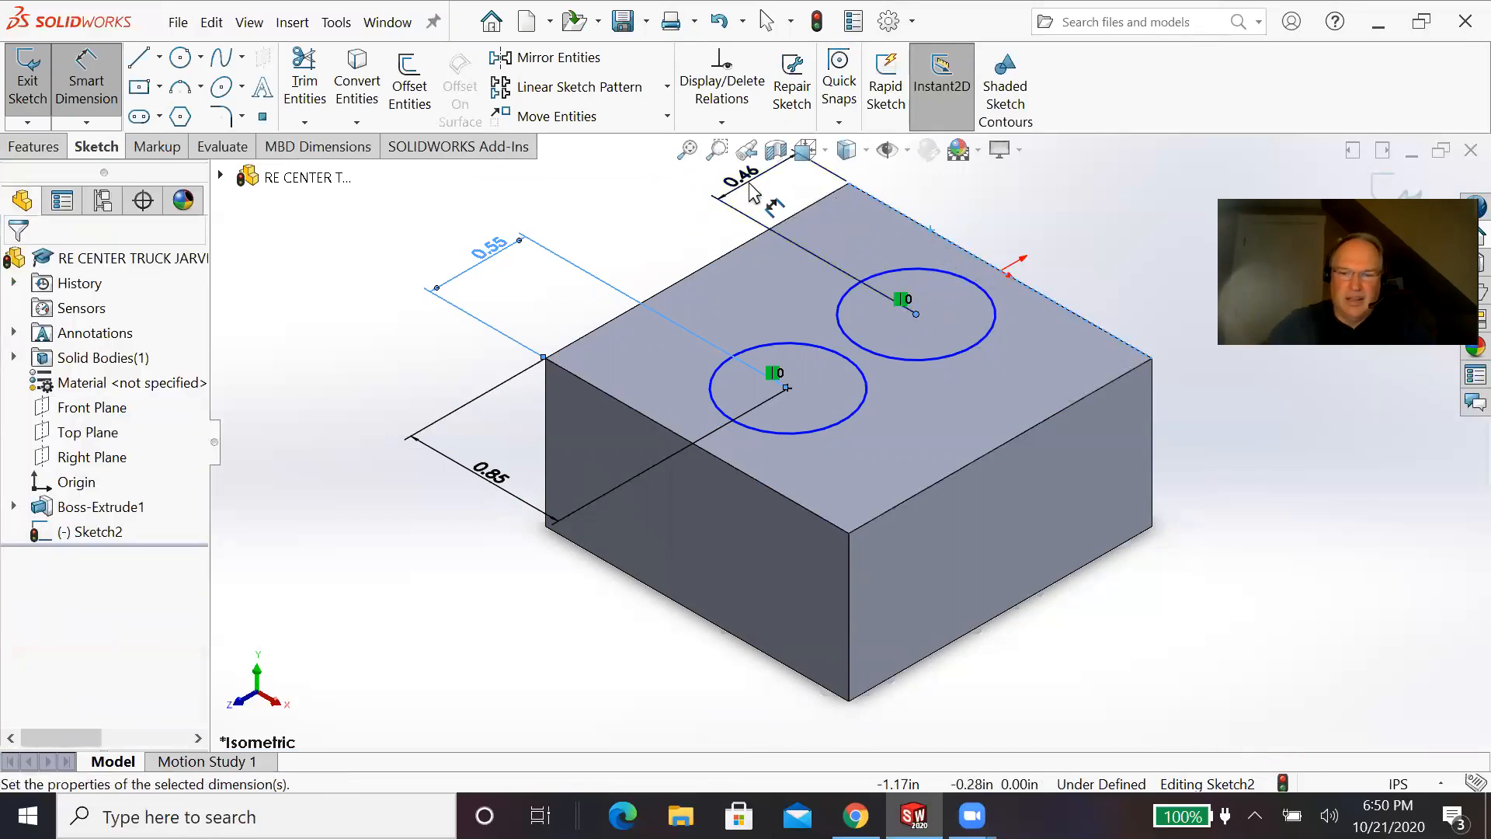
type(".55")
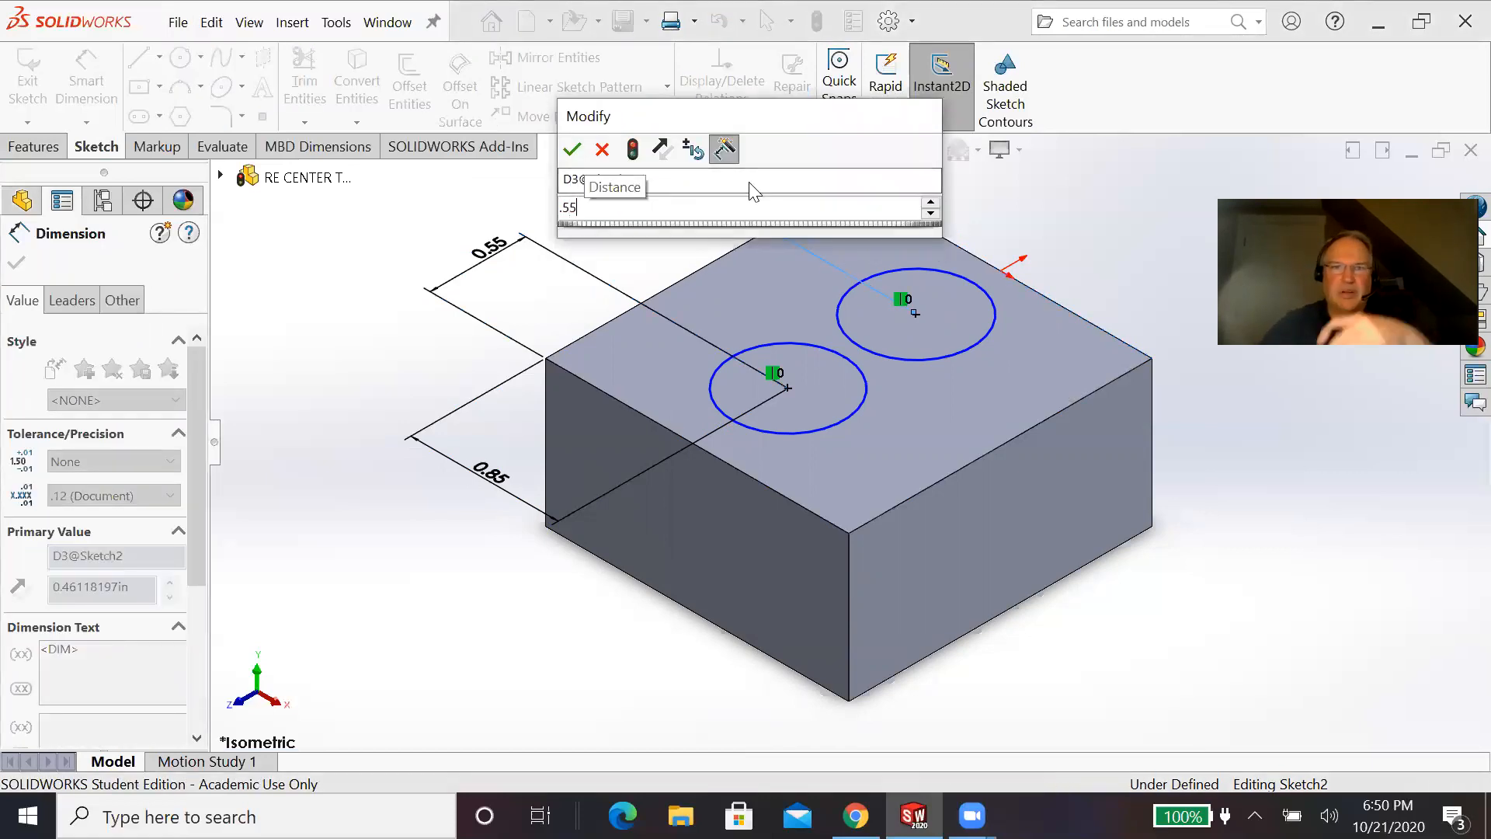
key("Return")
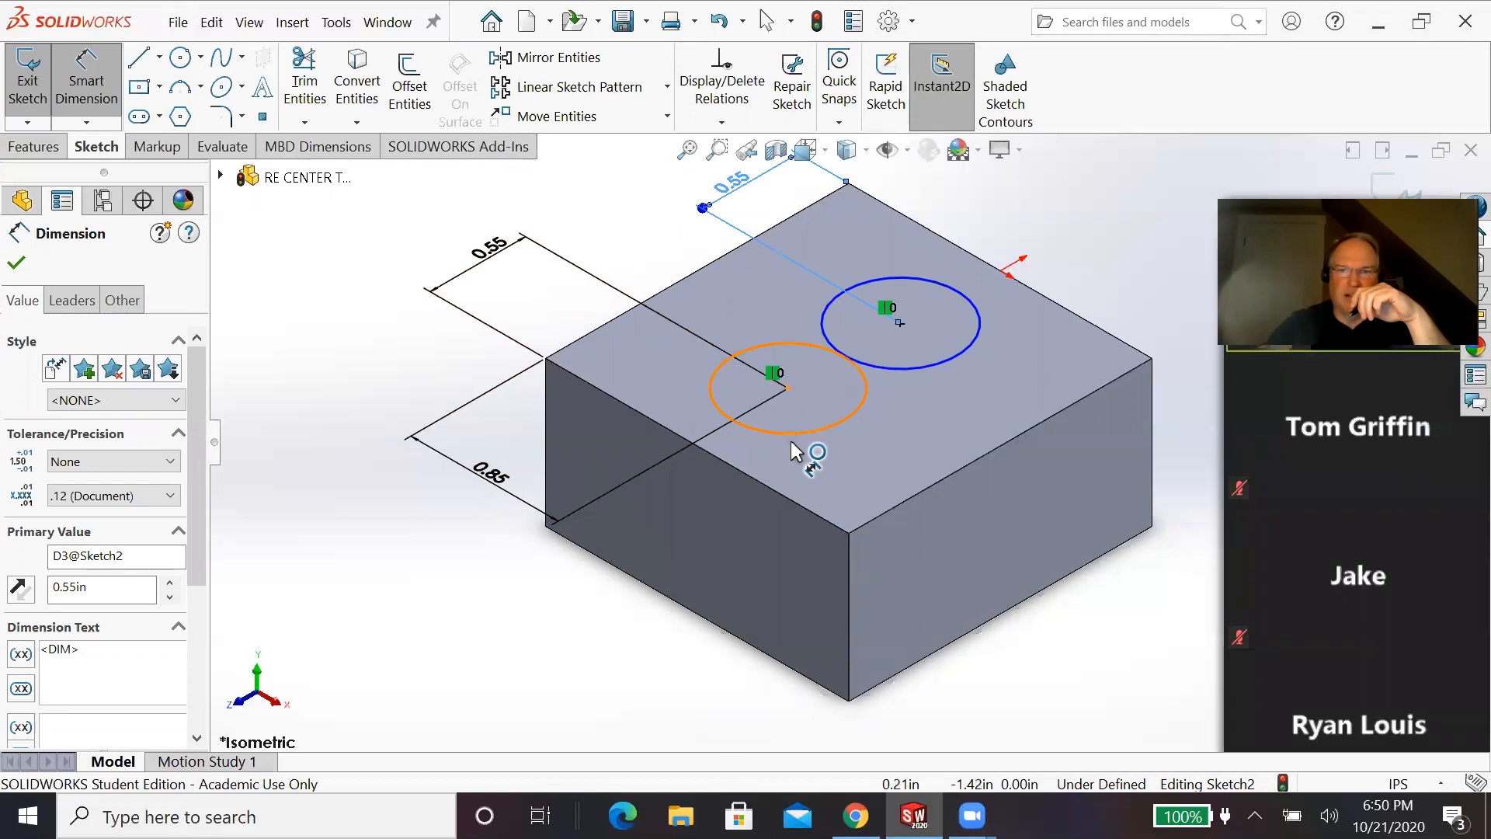
Step: Dimension the front circle's diameter as 0.40 in
left_click(790, 434)
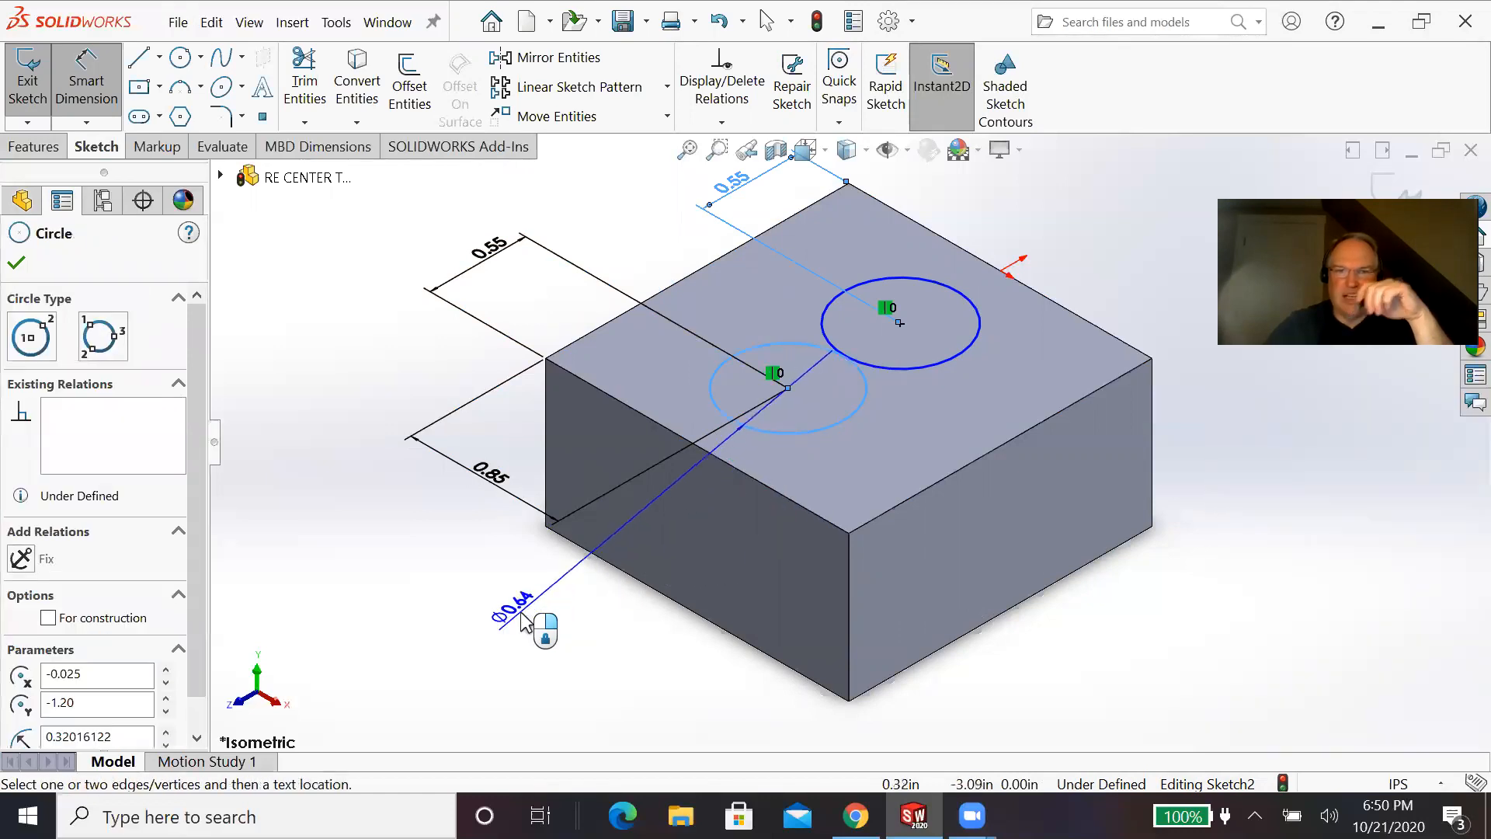
left_click(522, 622)
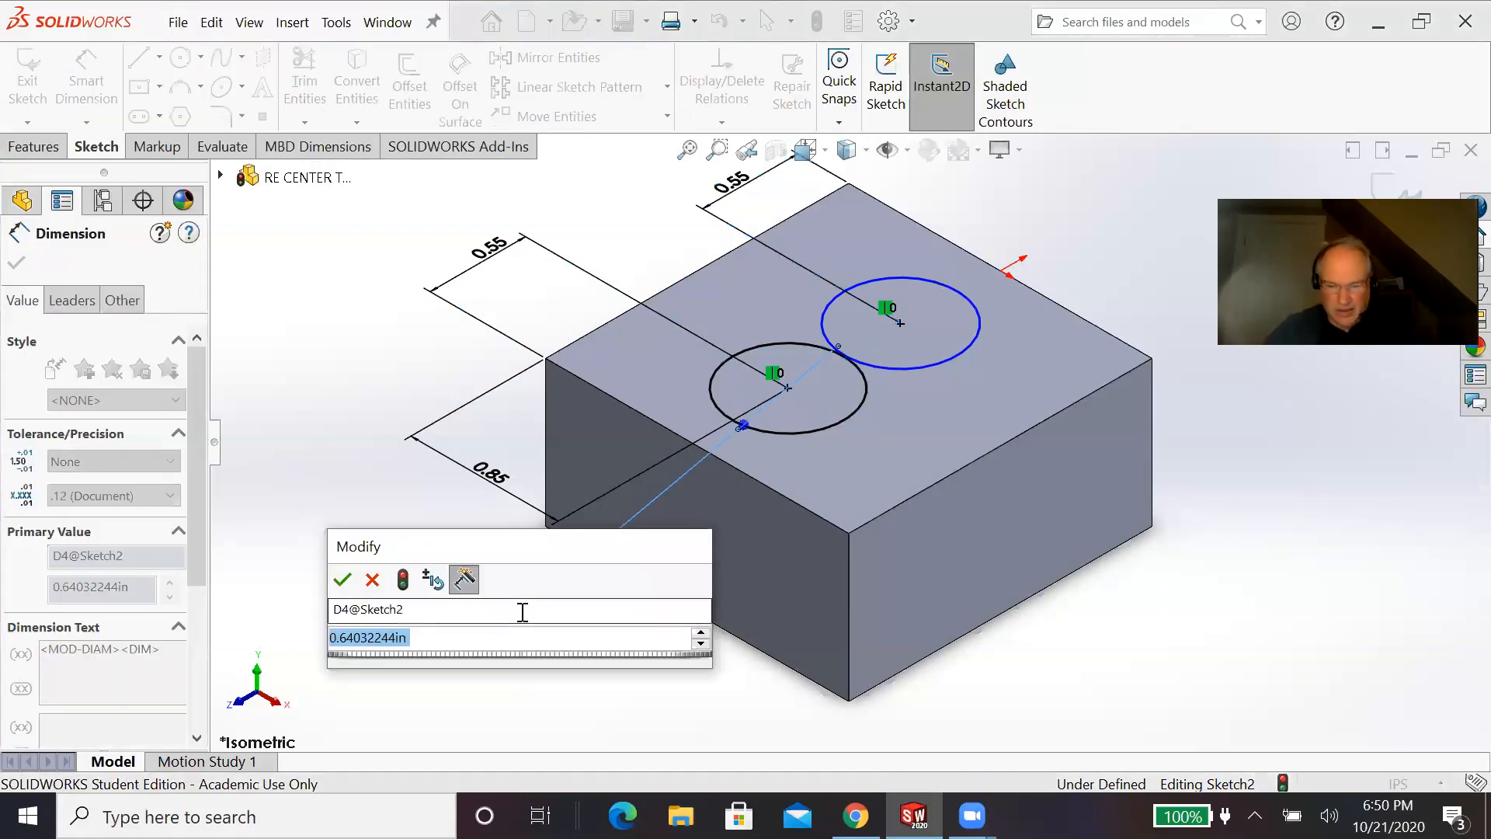
type(".4")
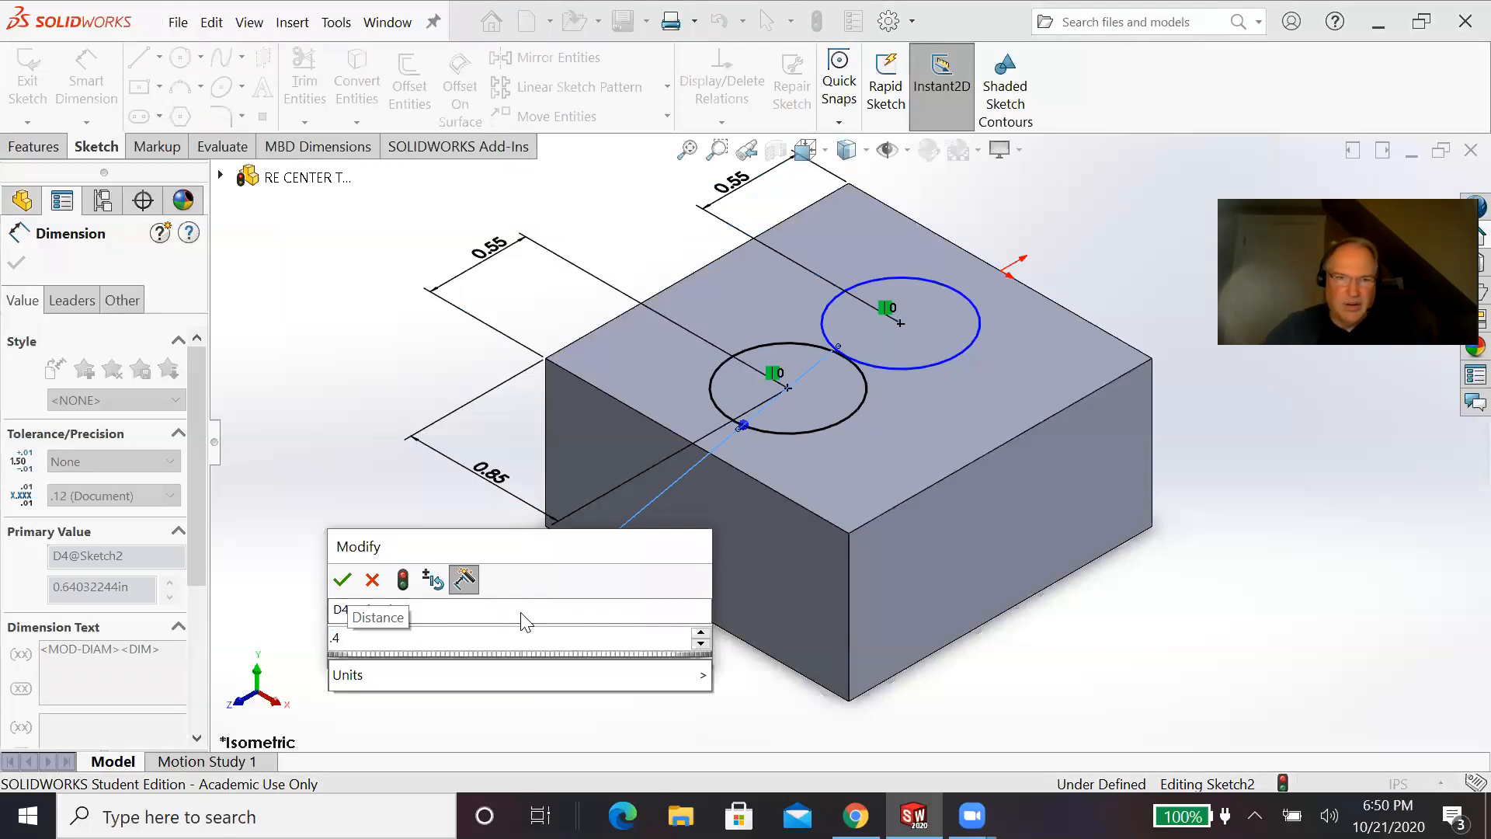
key("Return")
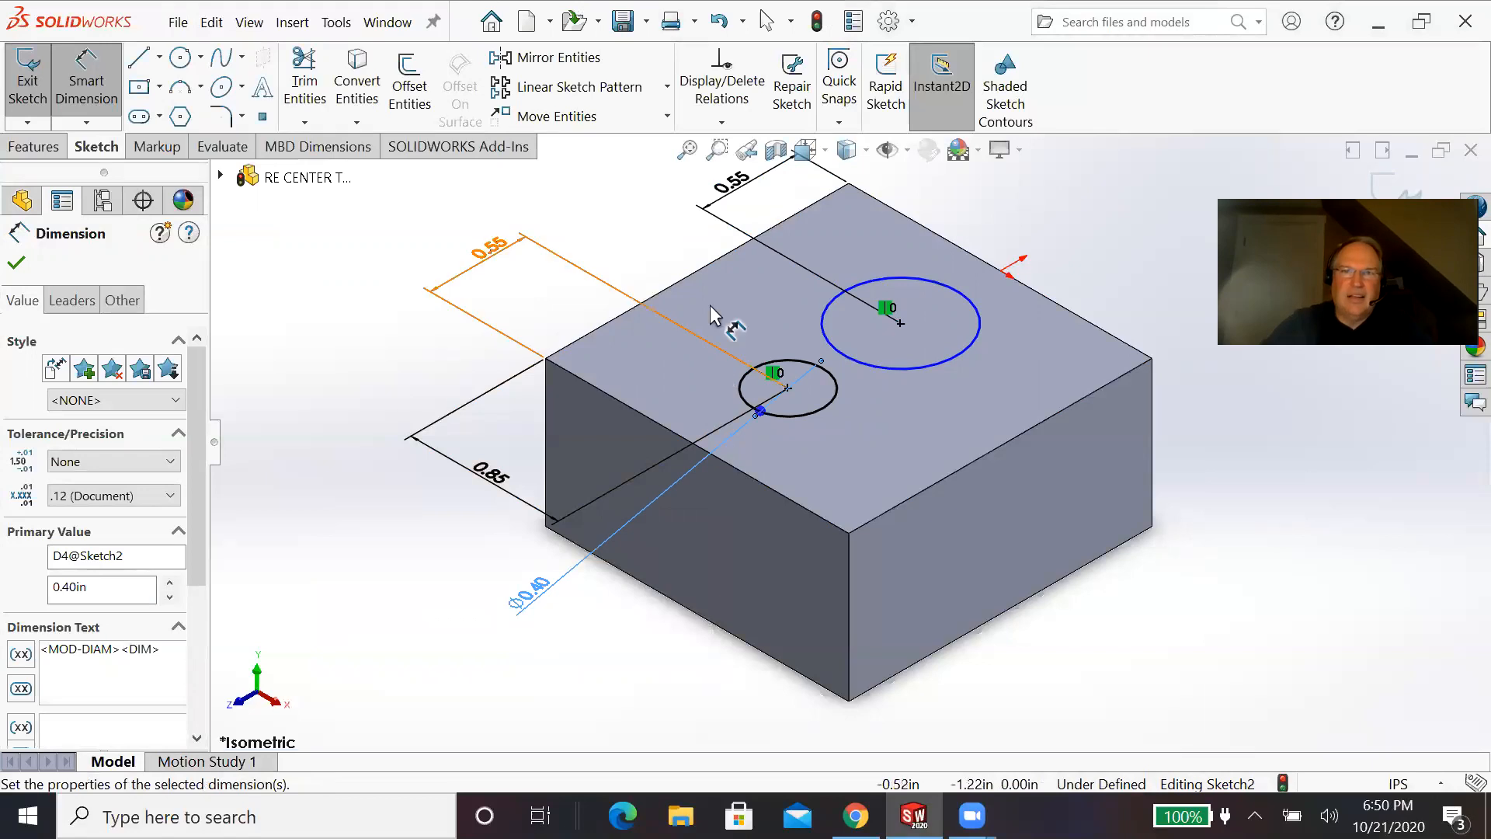
left_click(929, 356)
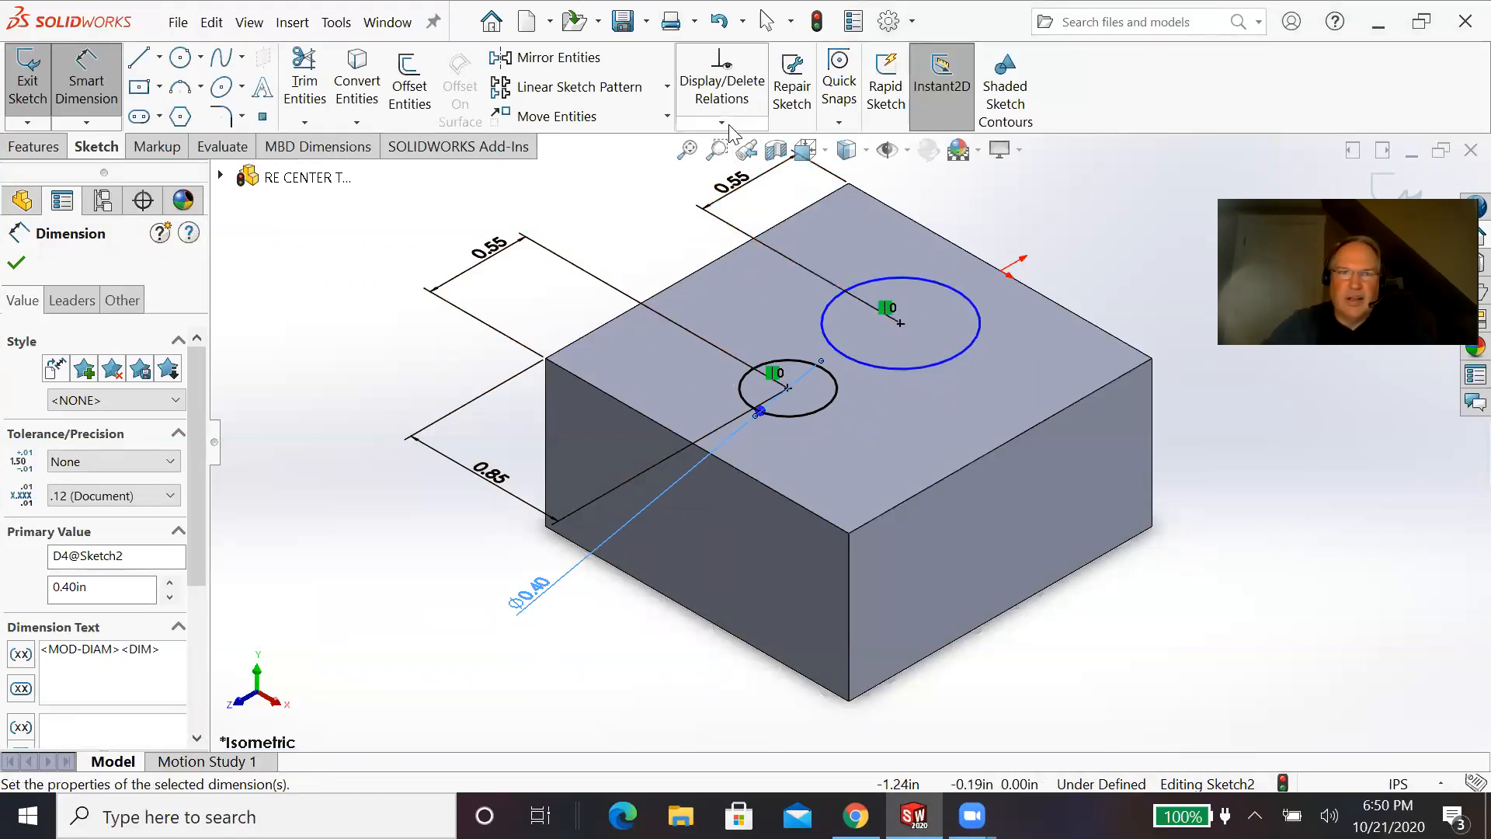
left_click(16, 266)
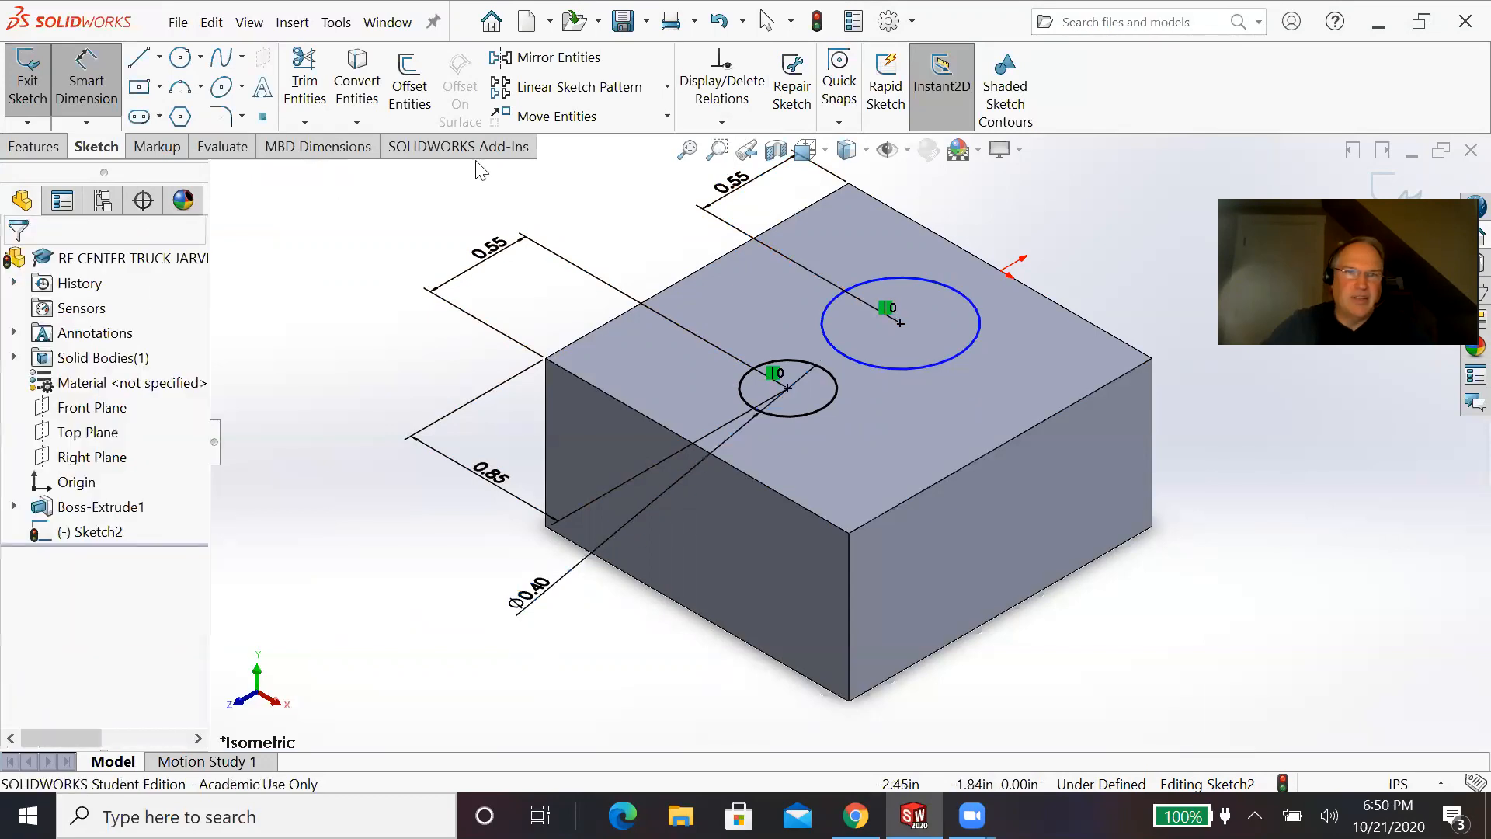
left_click(721, 85)
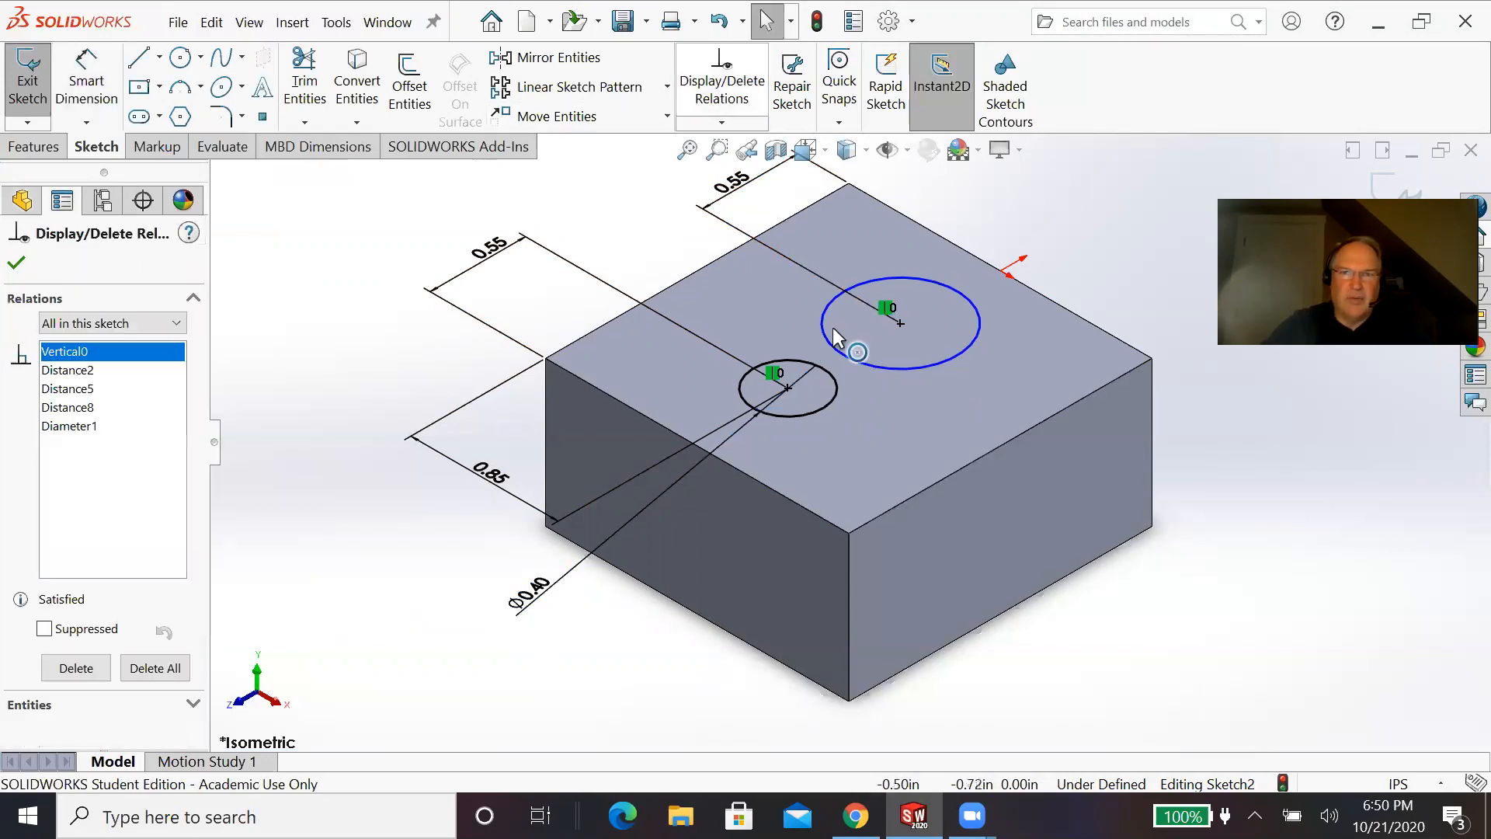
left_click(830, 403)
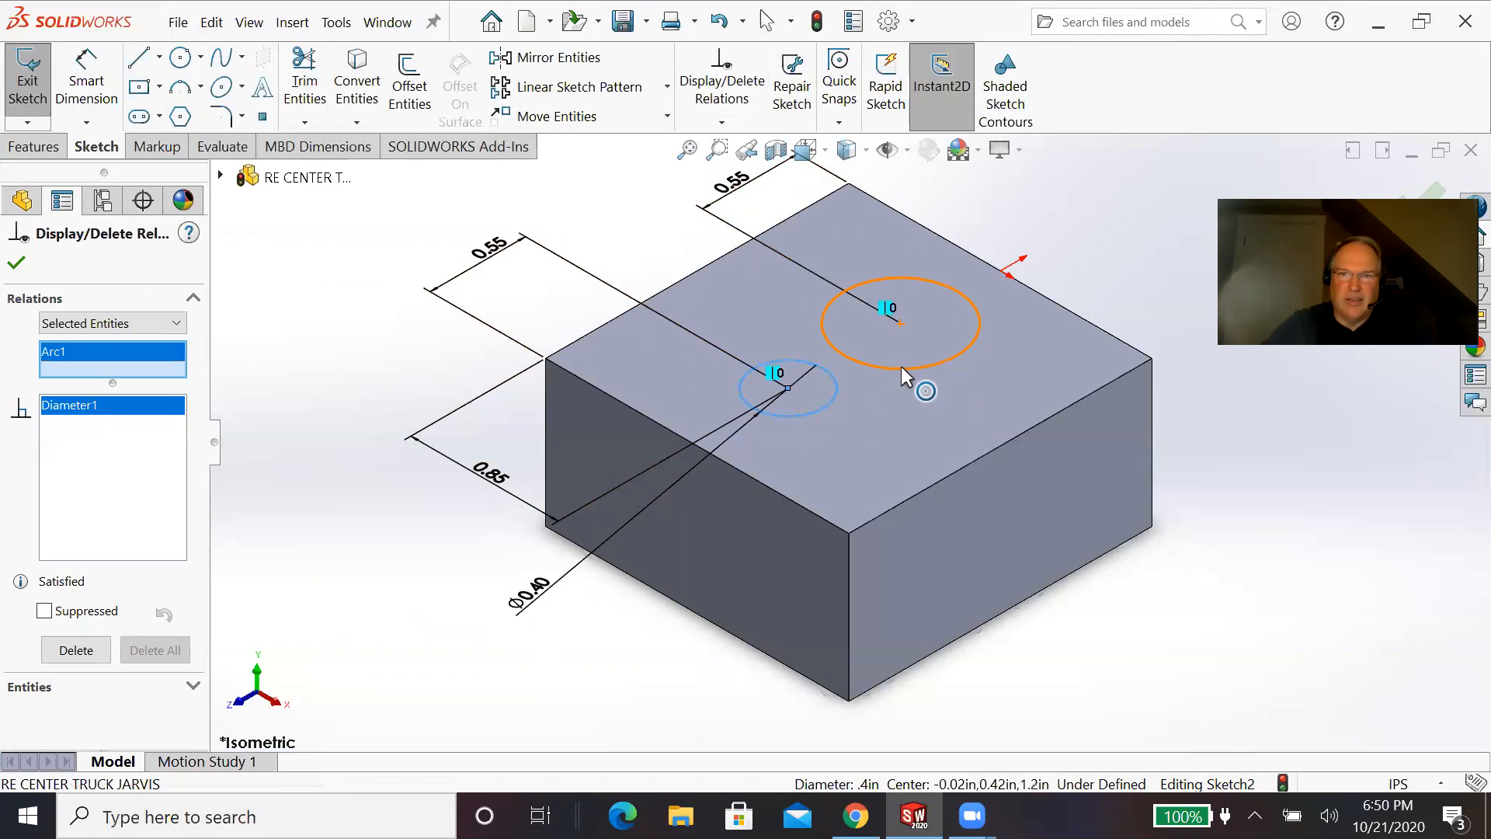
left_click(901, 366)
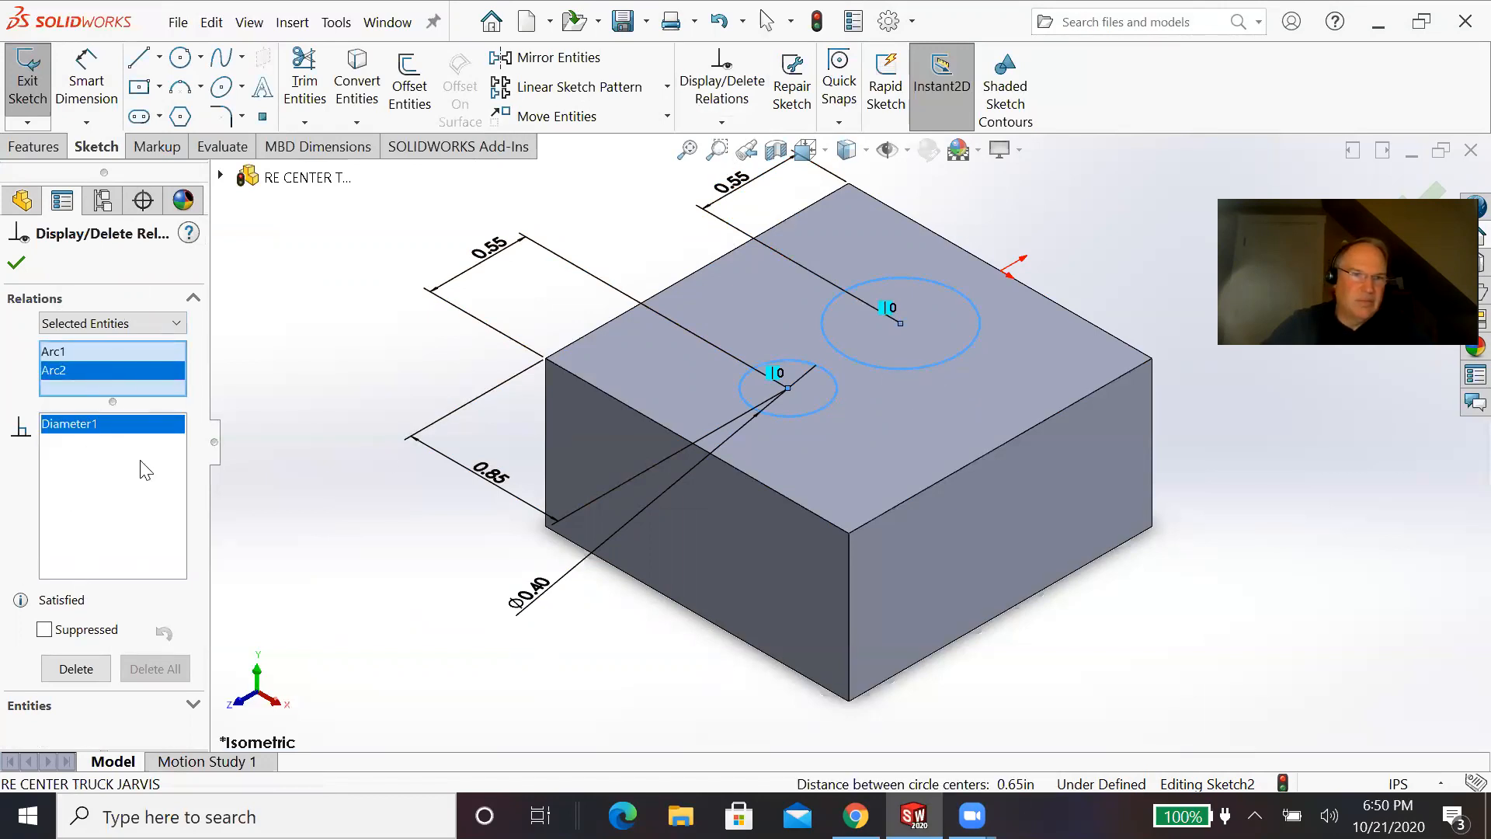
left_click(16, 263)
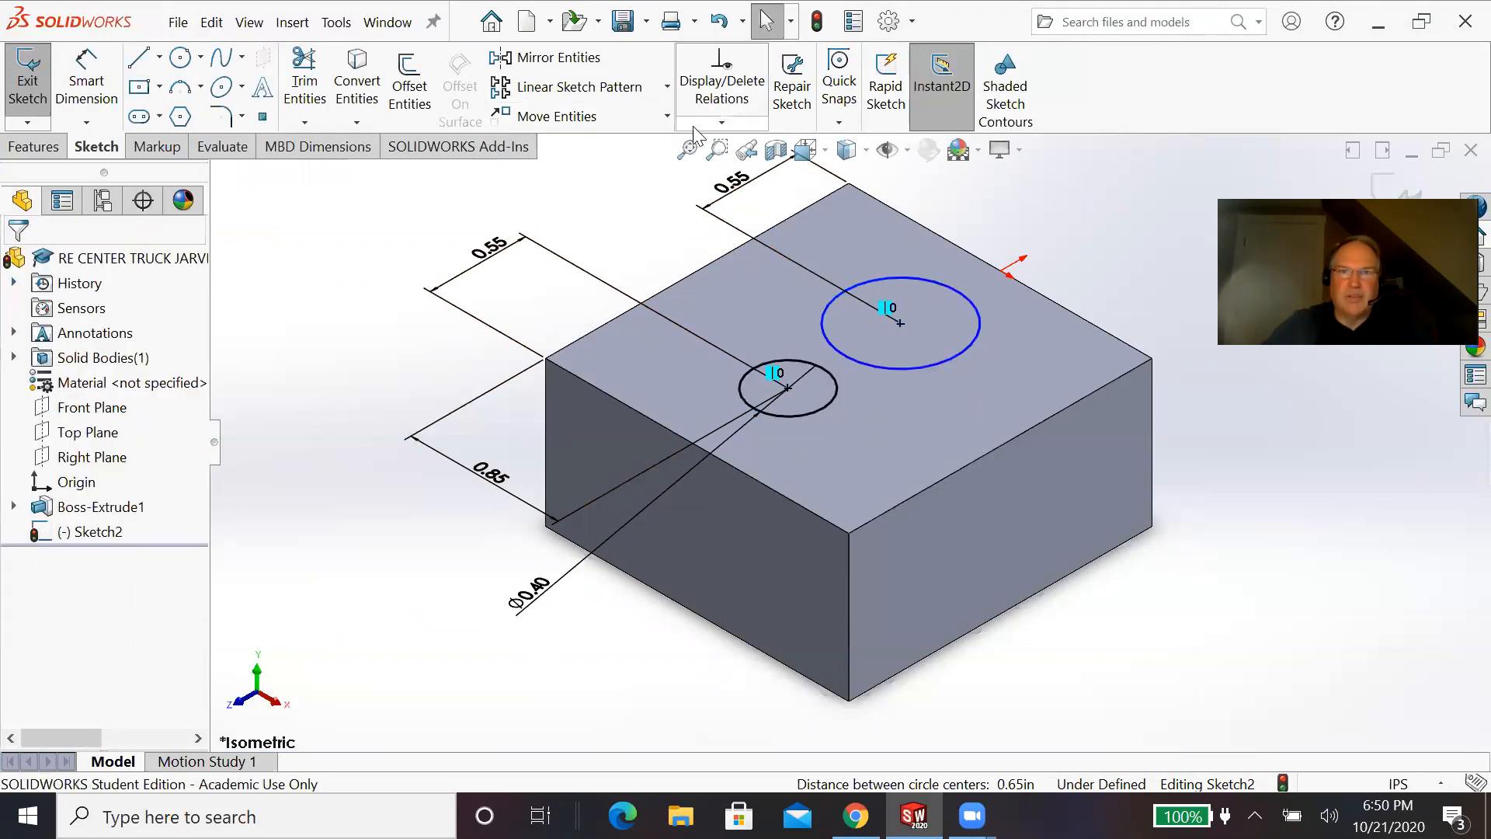
Step: Add an Equal relation between the front and rear circles on the top face
left_click(728, 113)
left_click(729, 122)
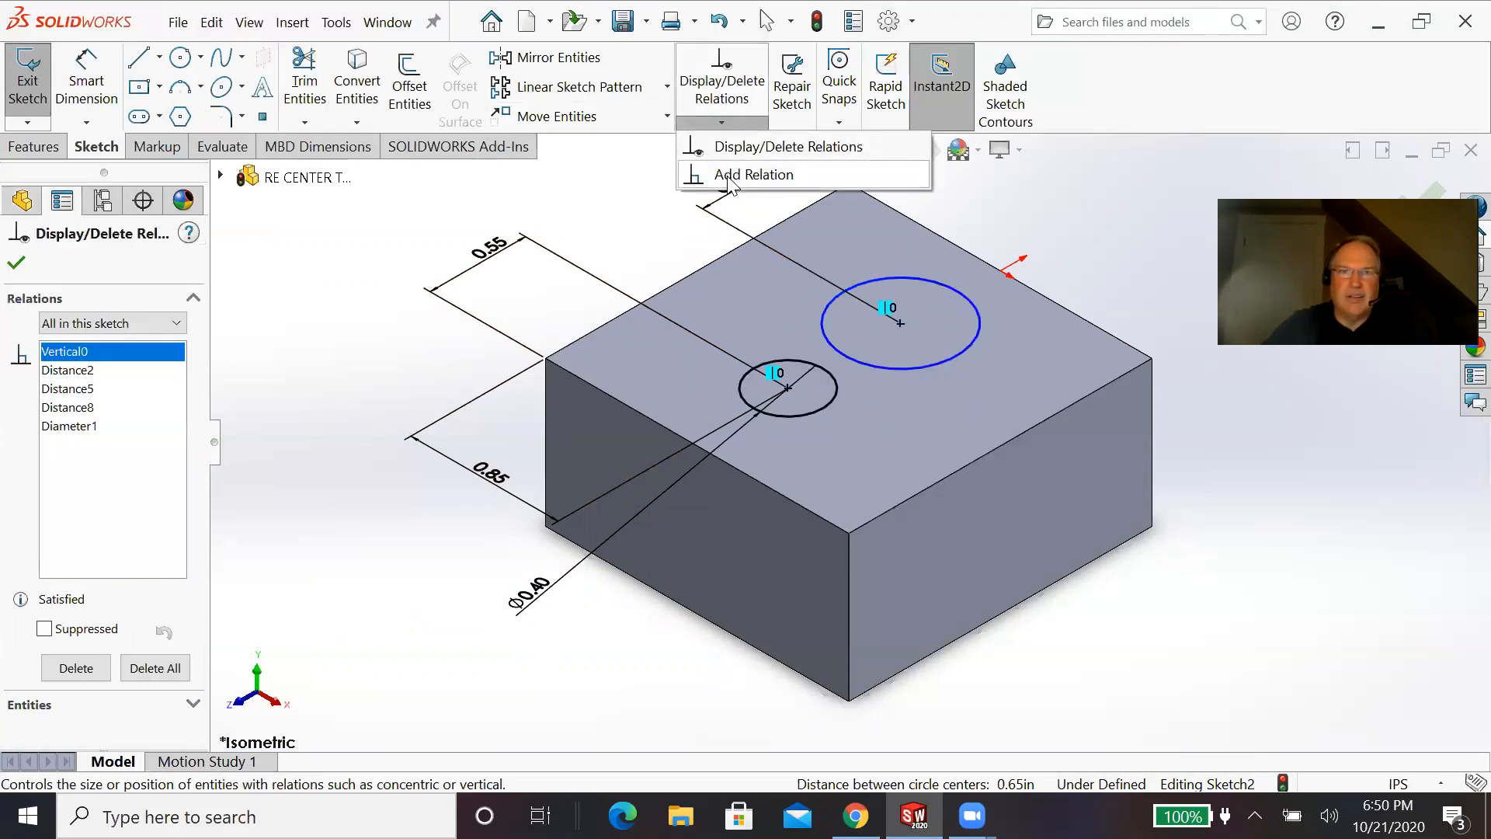
left_click(728, 172)
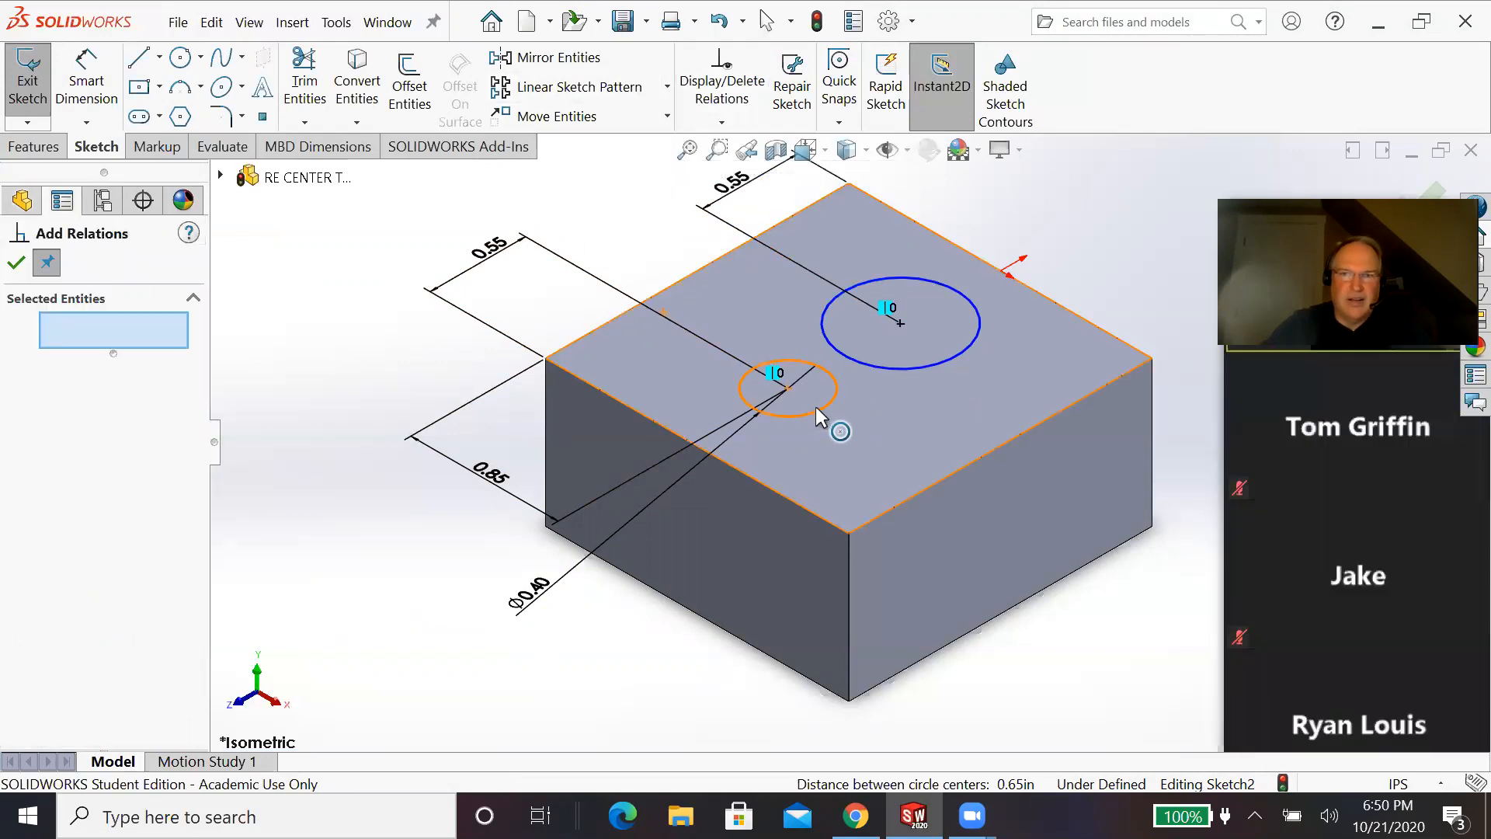
left_click(815, 407)
left_click(858, 362)
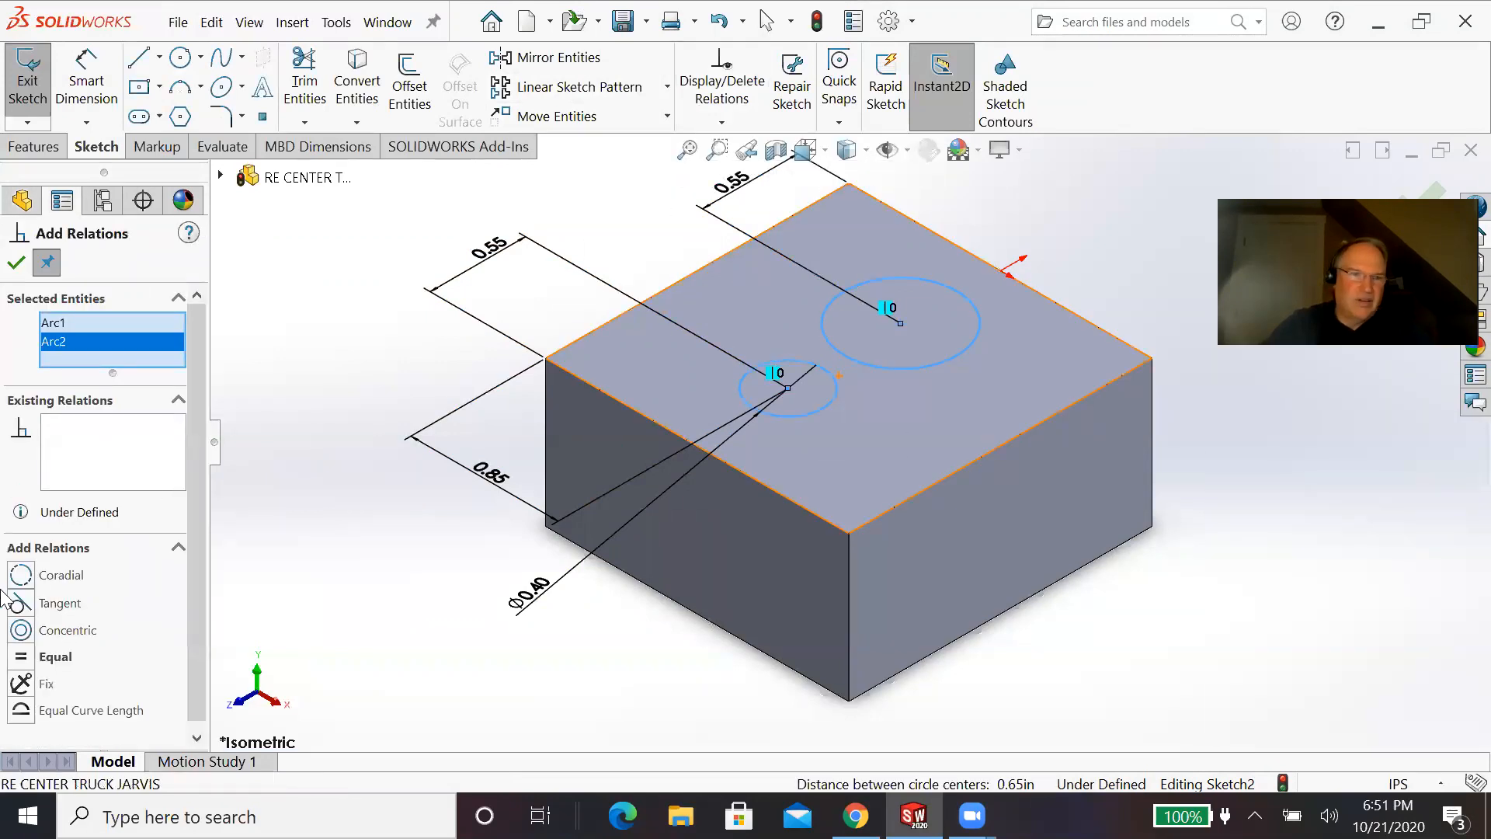
left_click(21, 657)
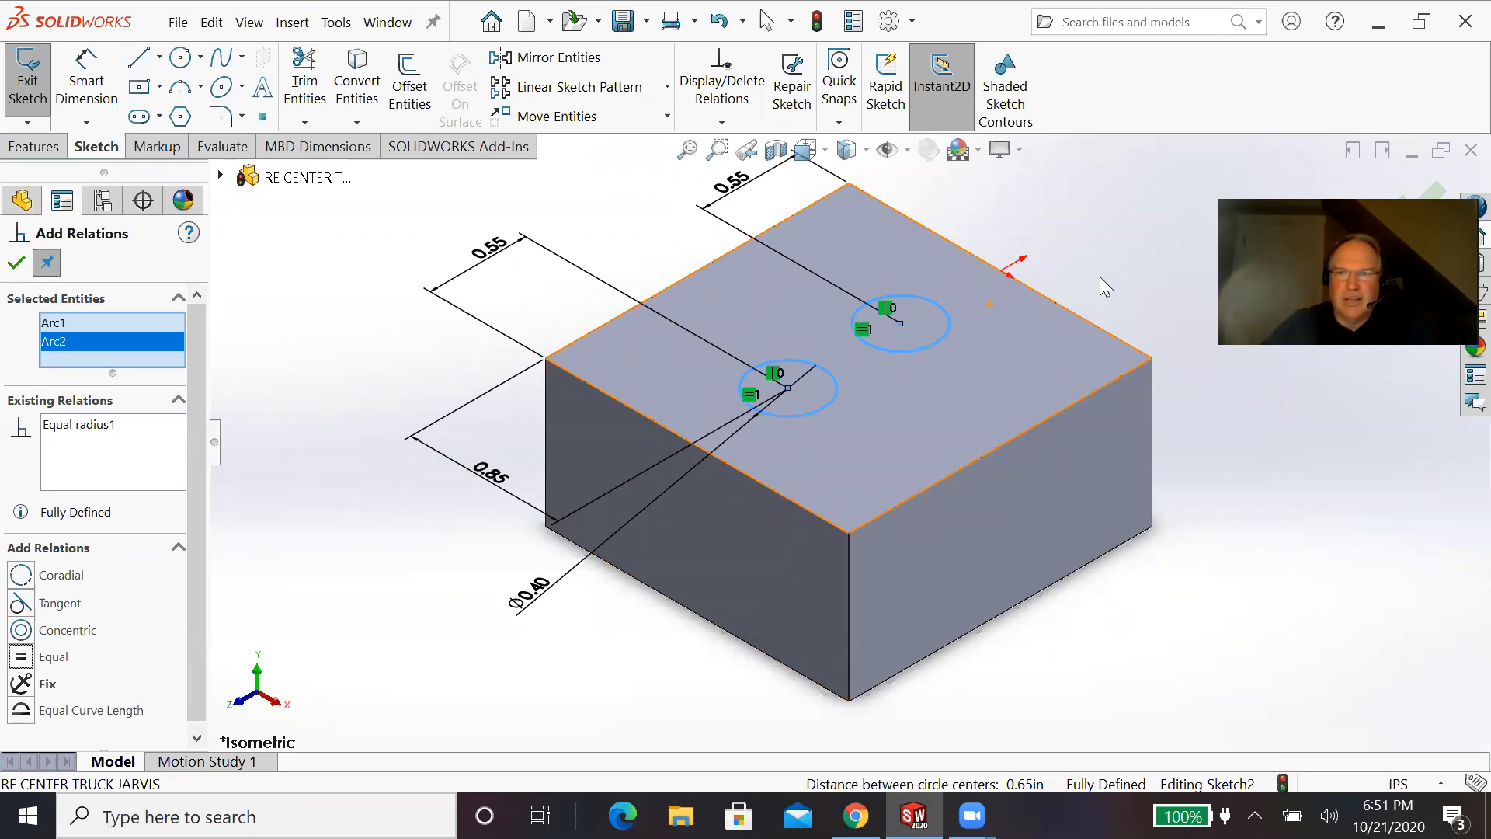
key("f")
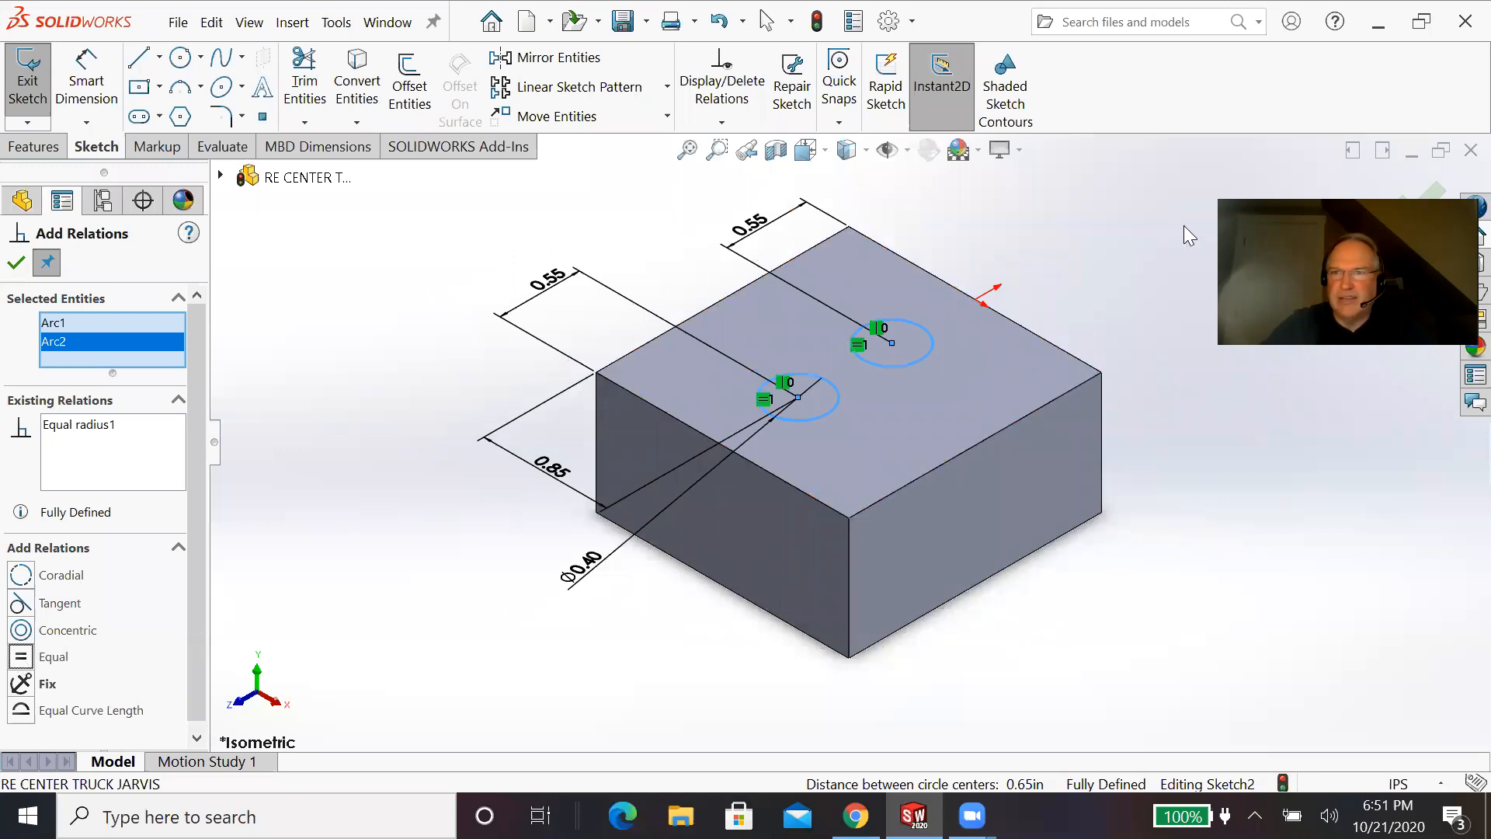
key("Escape")
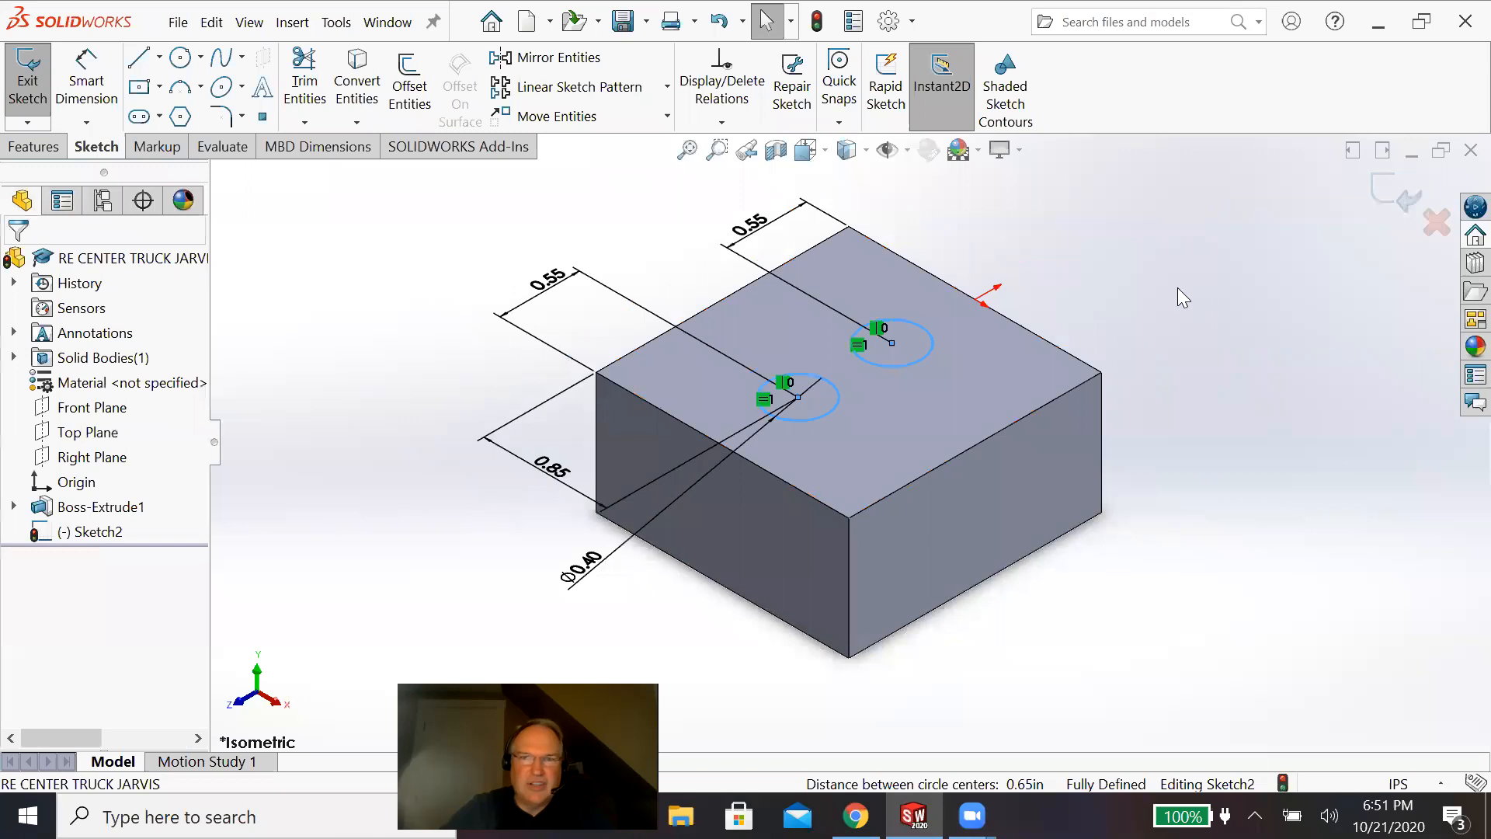
Step: Check the hole depth in the RE Project Multiviews CENTER drawing in Chrome, and cut both circles into the block in SOLIDWORKS with a 0.5 in blind Extruded Cut
left_click(33, 146)
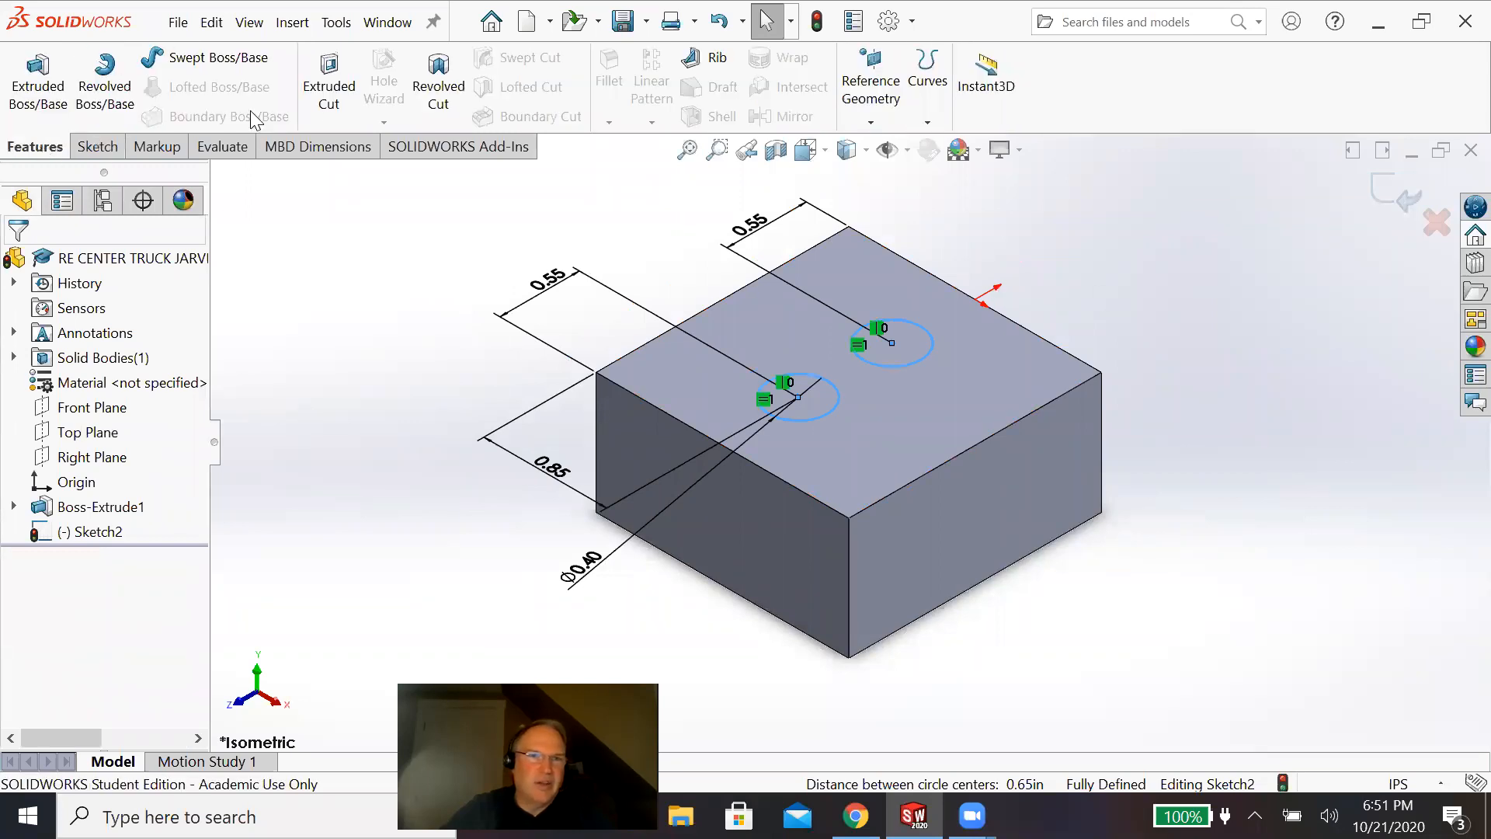
left_click(337, 85)
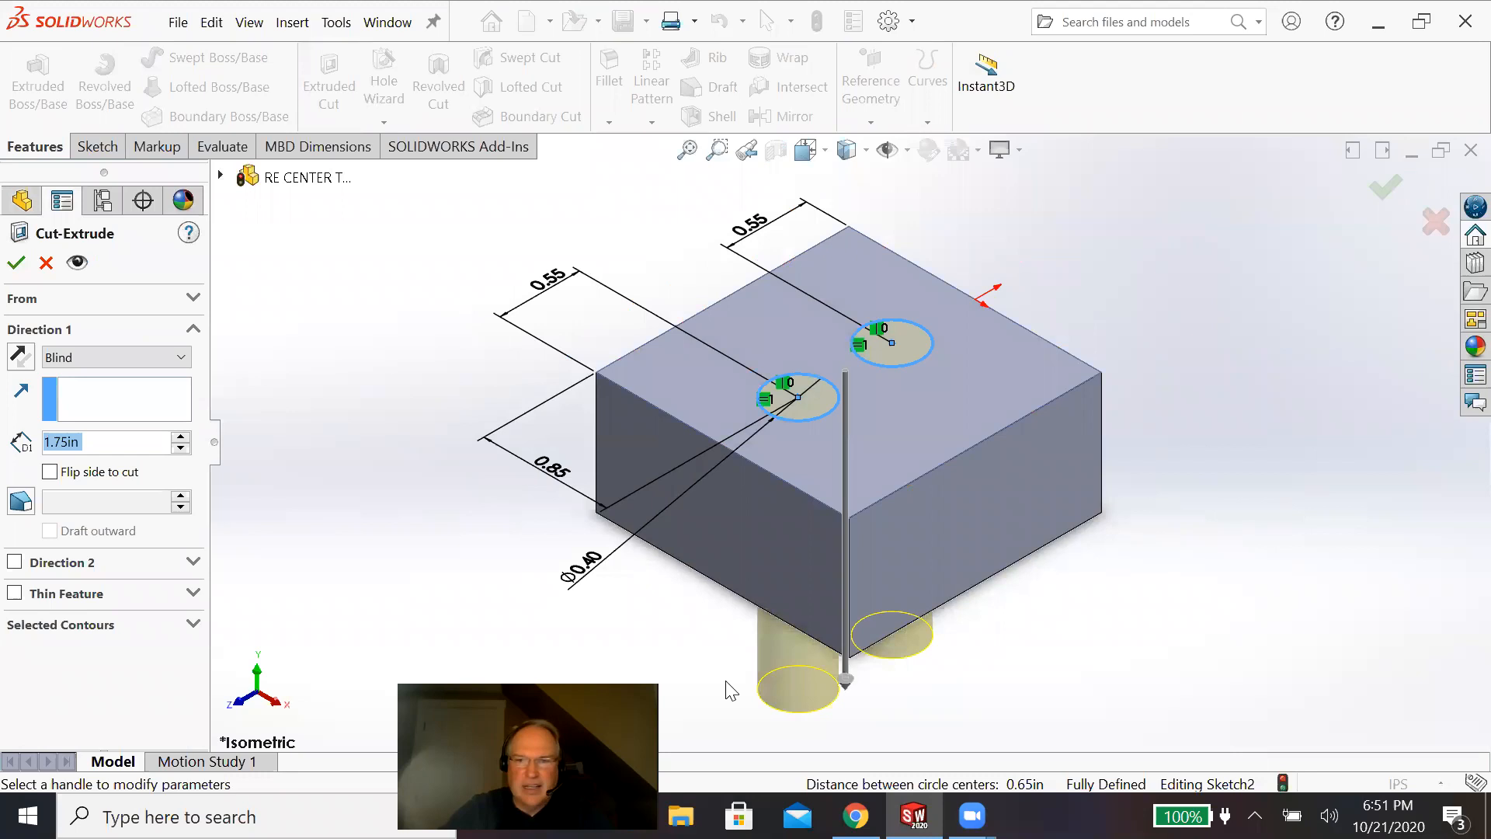
mouse_move(855, 816)
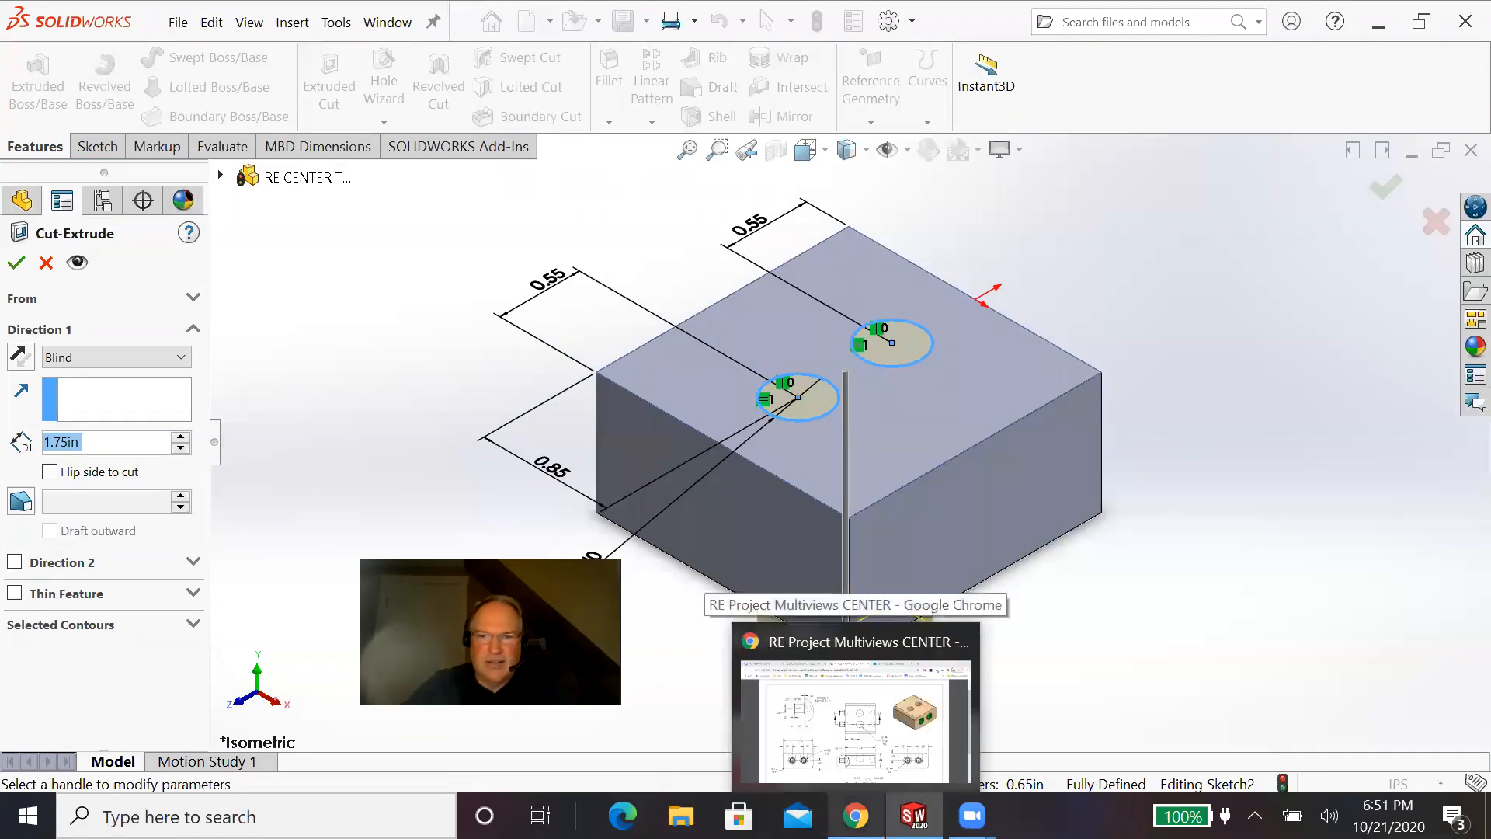
left_click(854, 714)
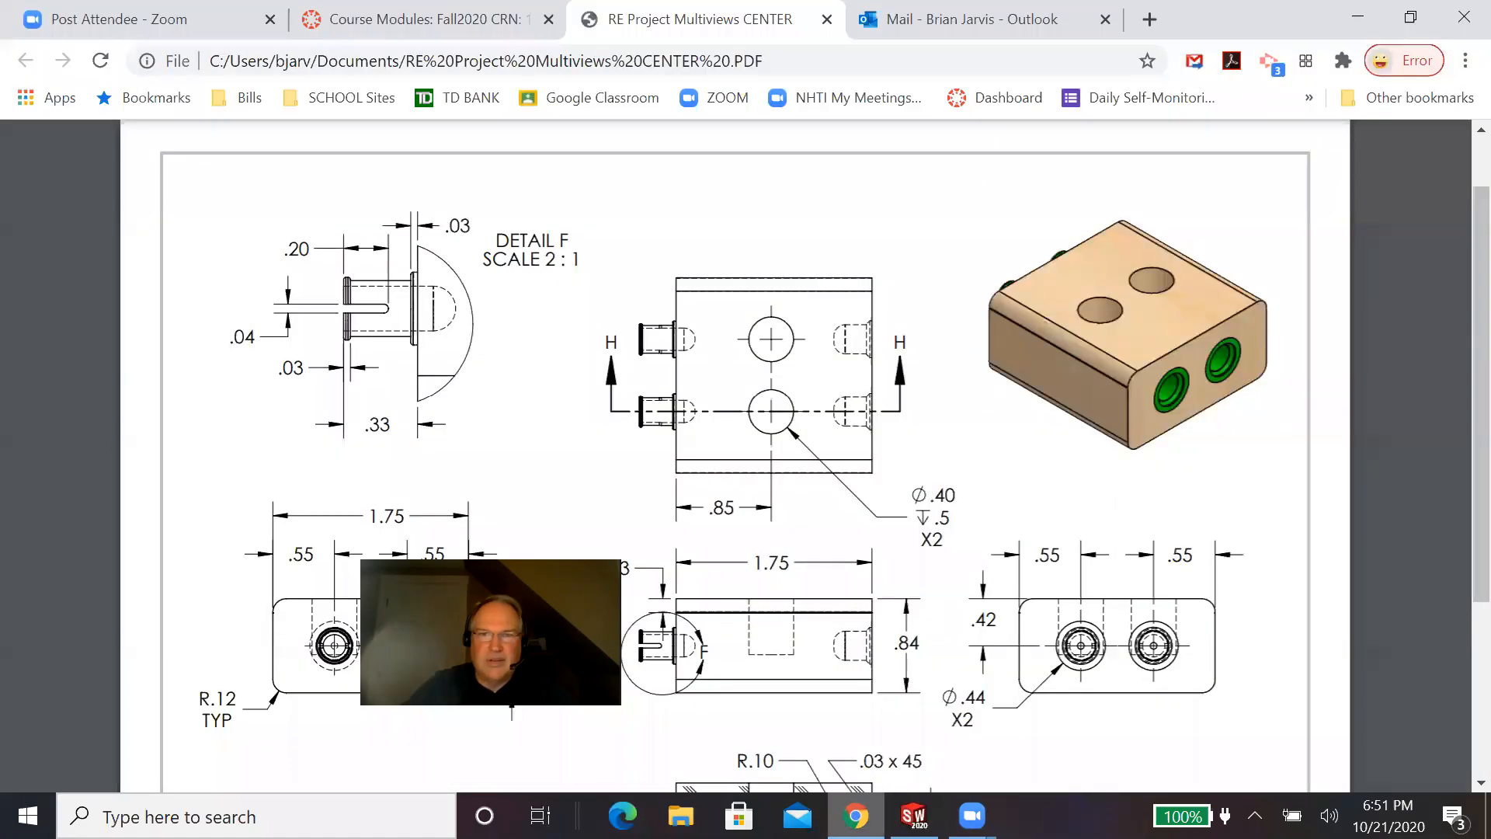
scroll(945, 444, "down", 1)
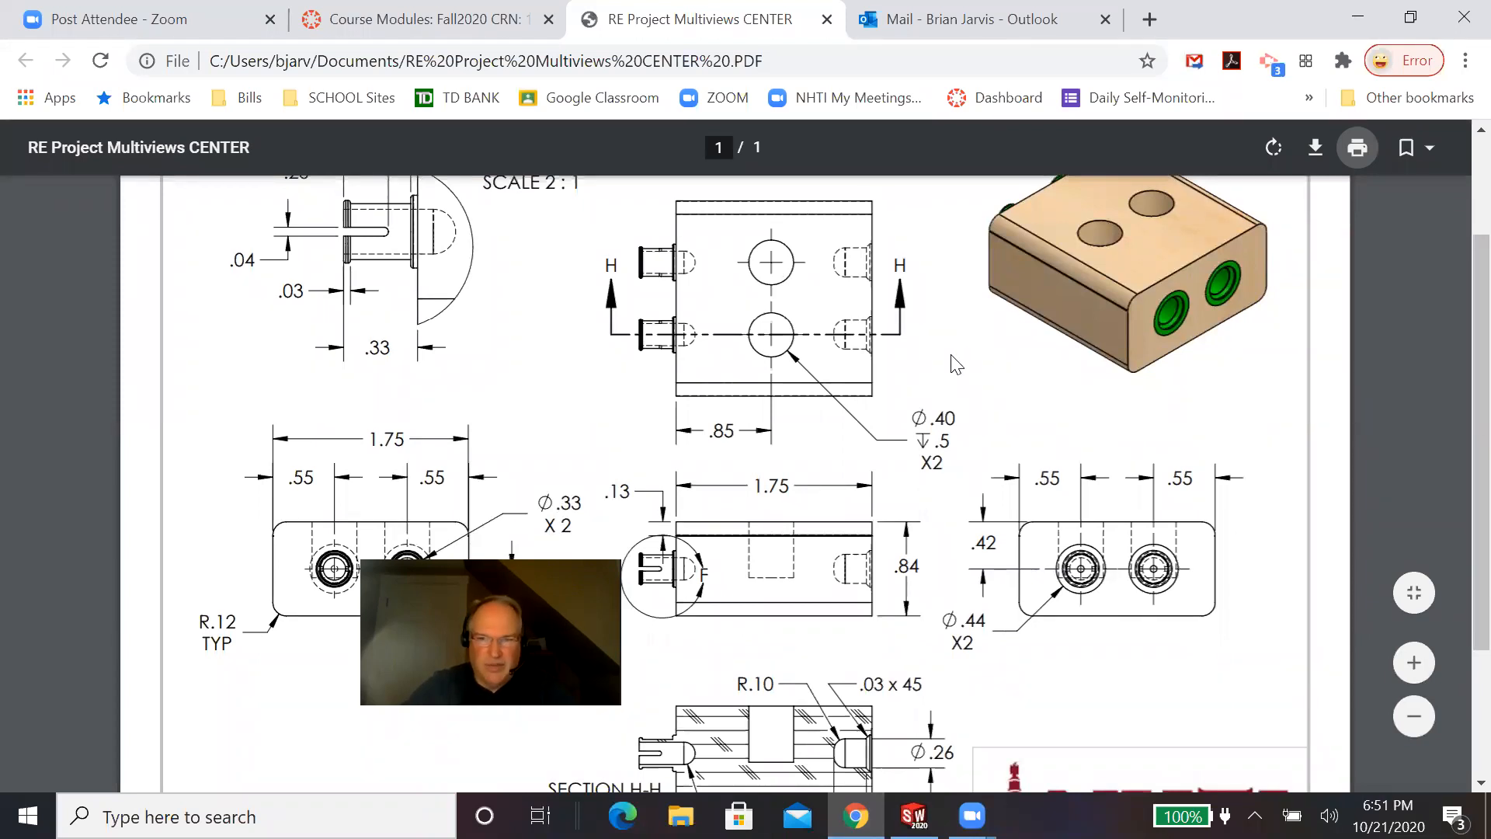
key("alt+Tab")
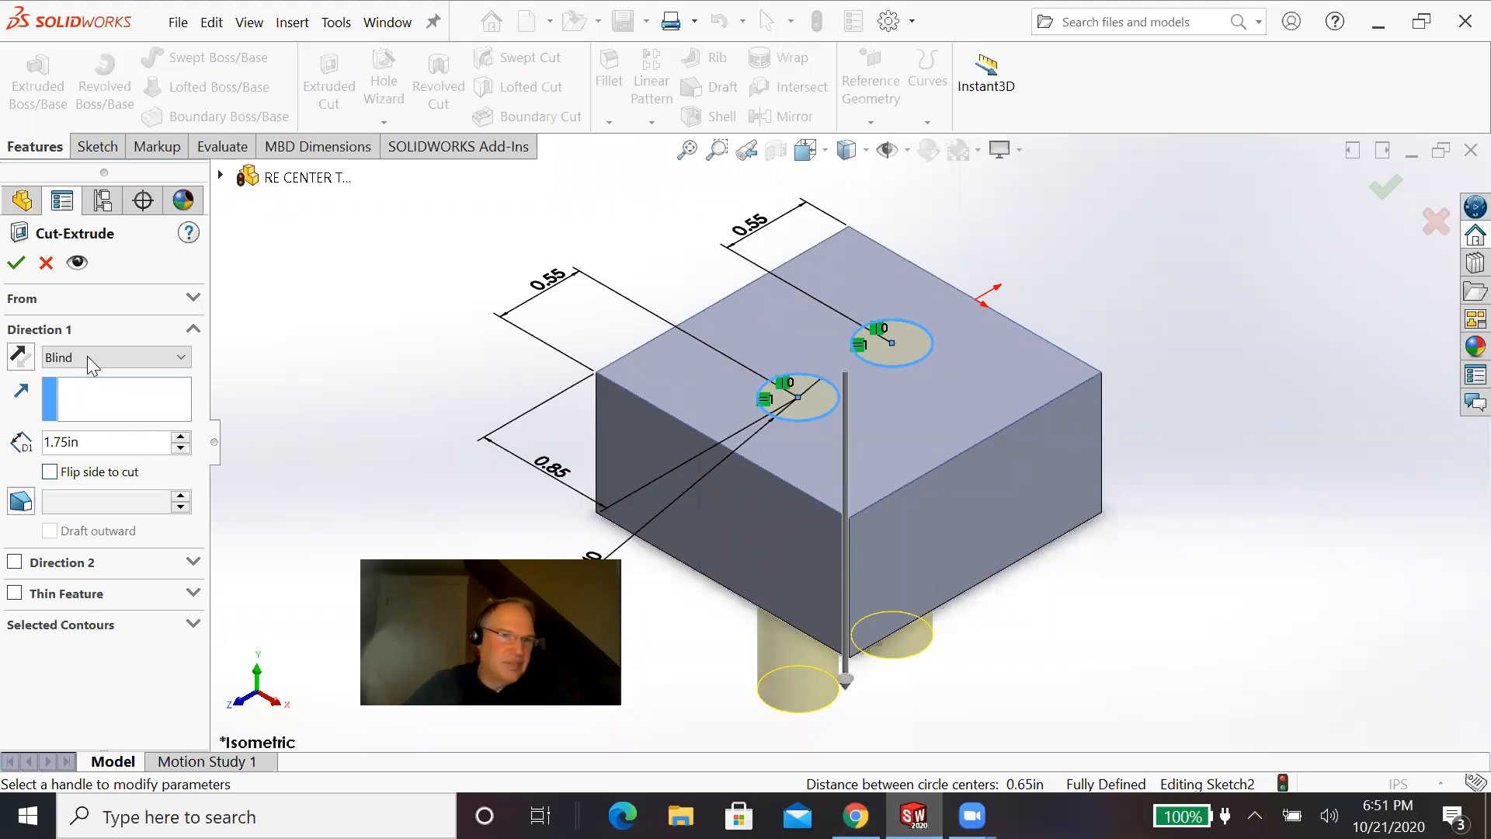
left_click(91, 442)
type(".5")
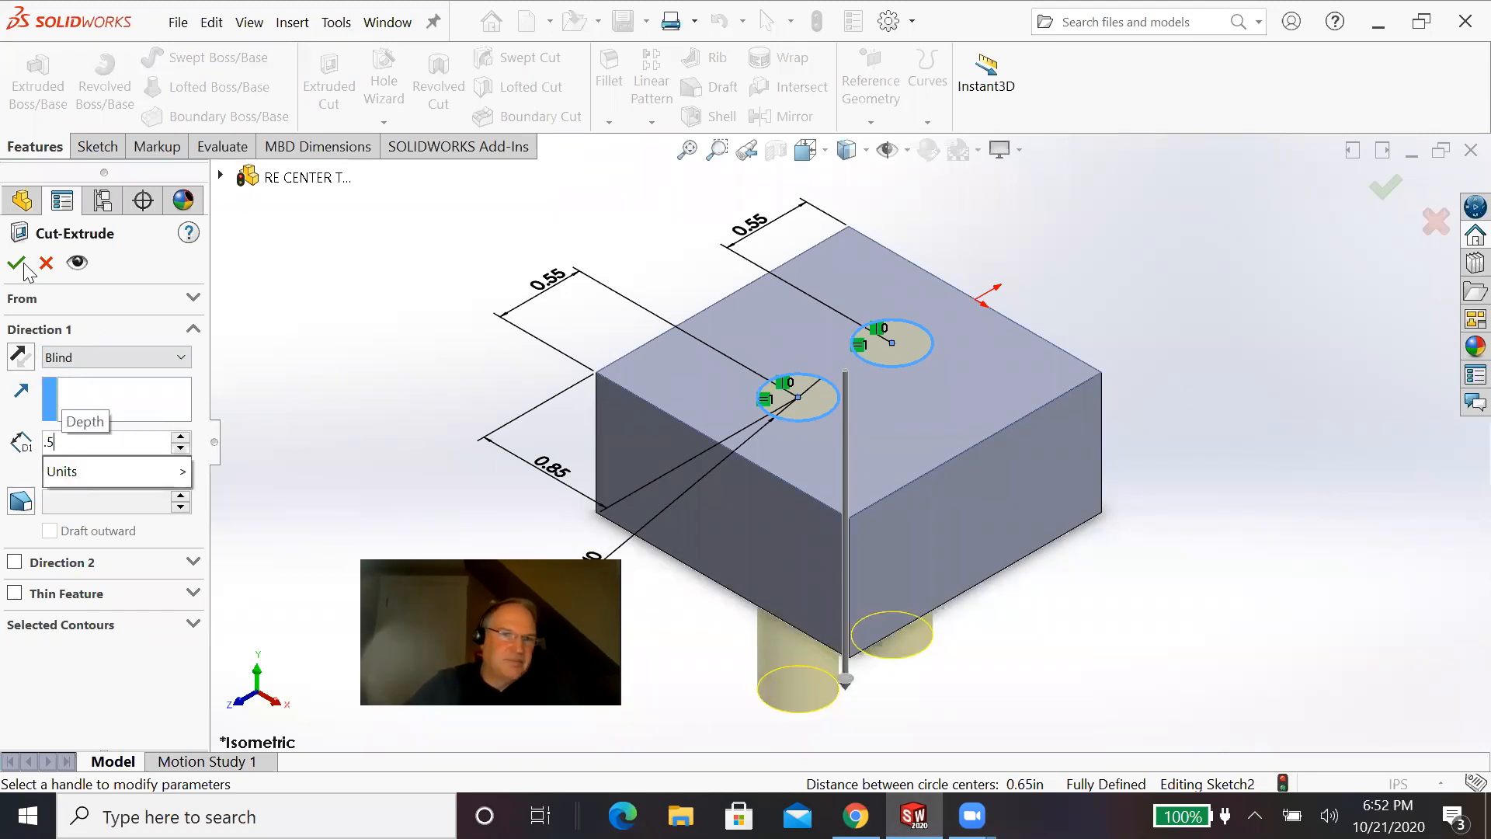
key("Return")
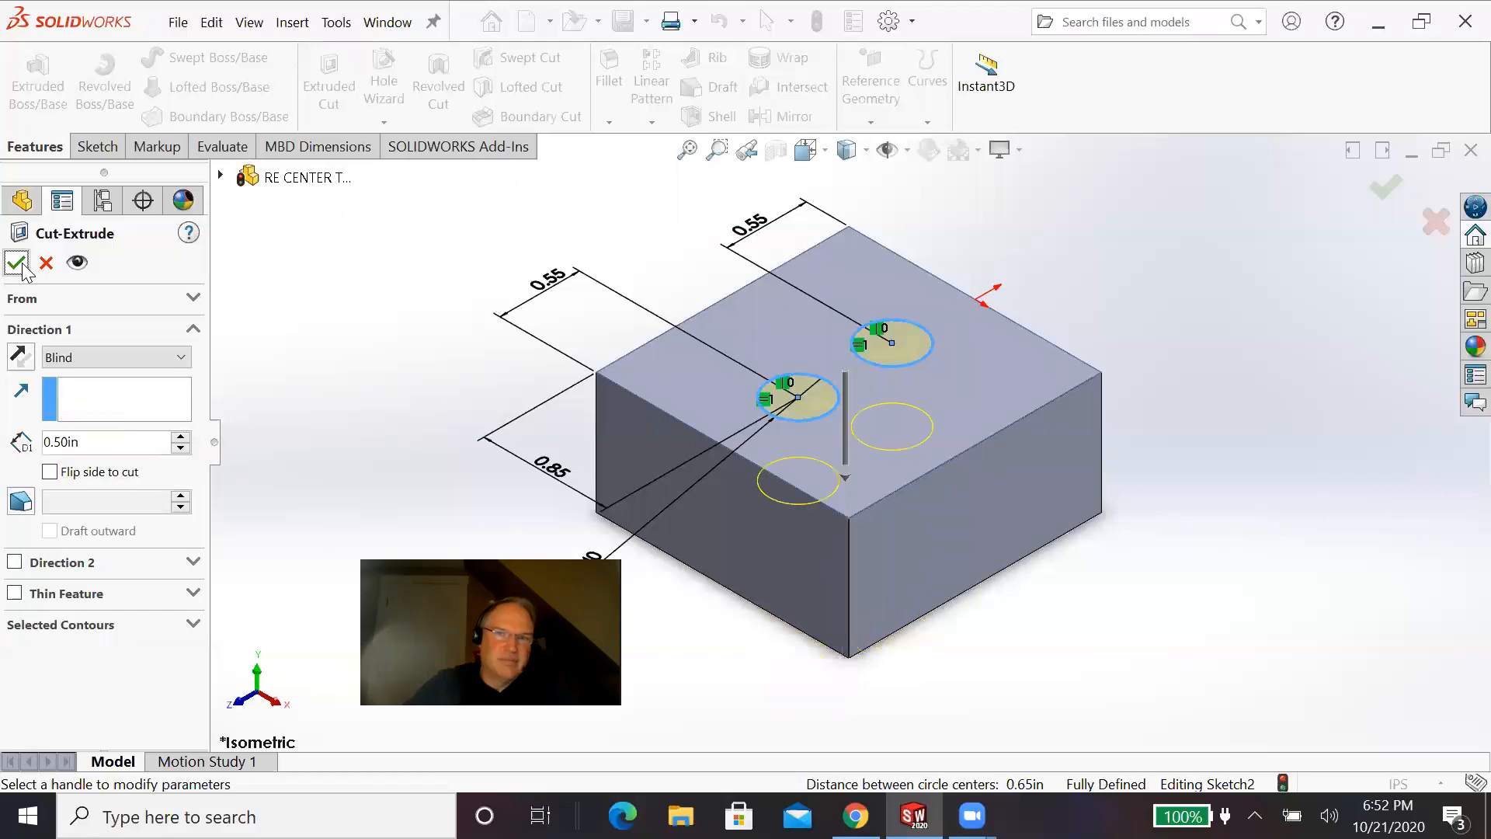
left_click(17, 265)
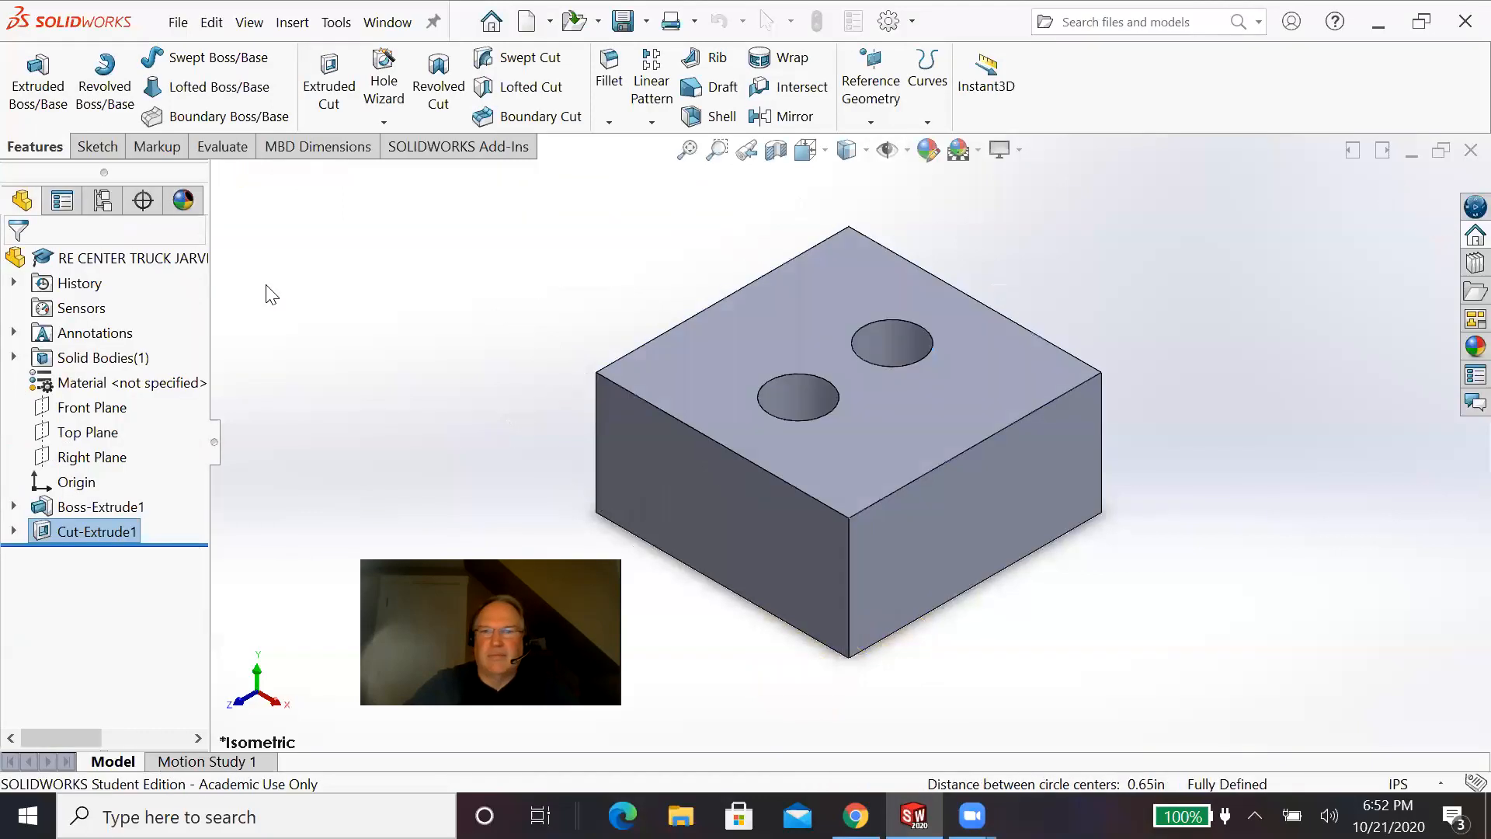
Step: Start a new sketch on the block's left side face and show that face straight on in the Left view
scroll(1086, 379, "up", 2)
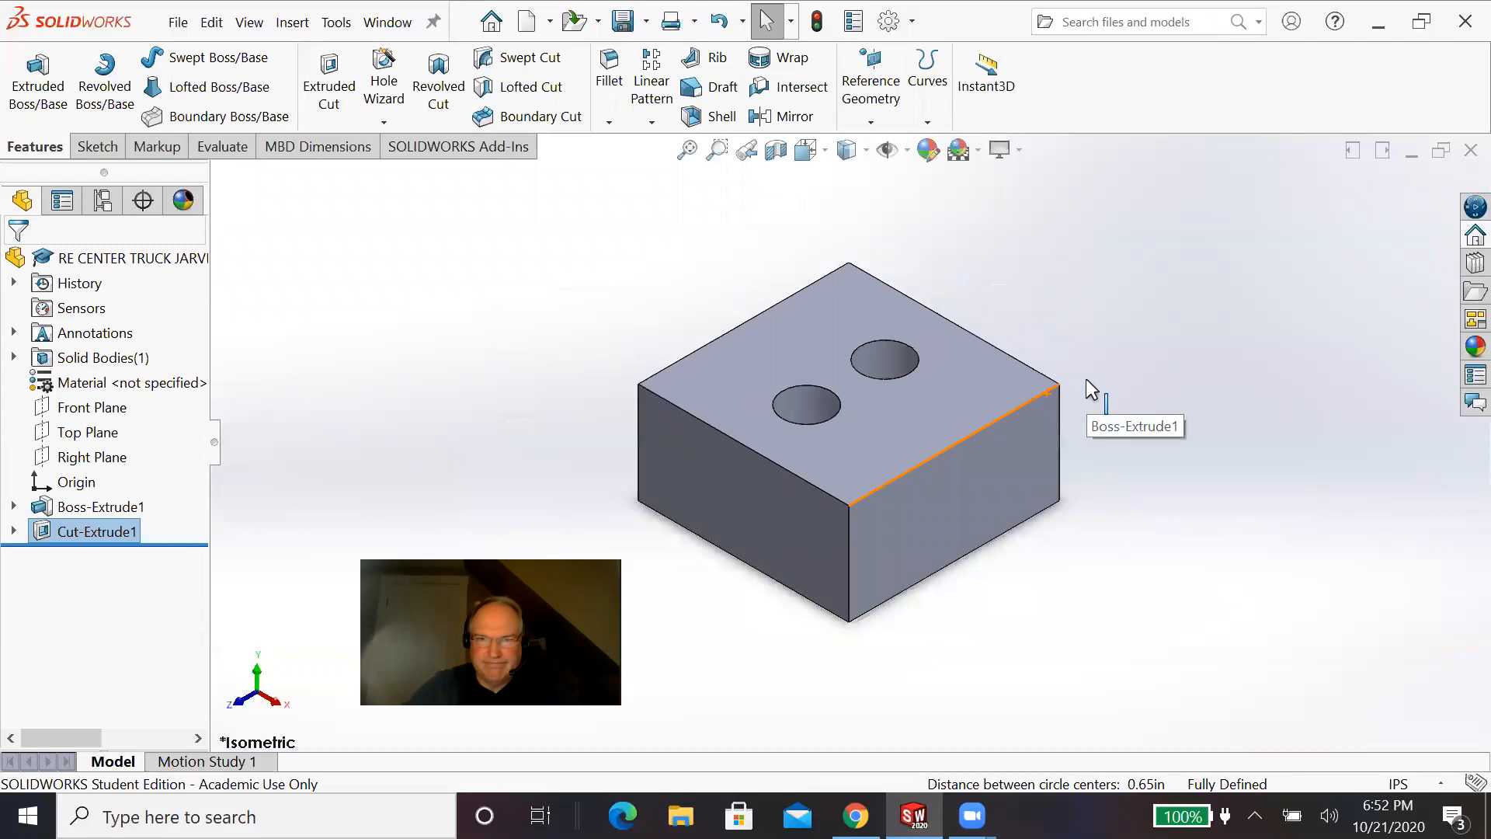
scroll(1085, 379, "up", 2)
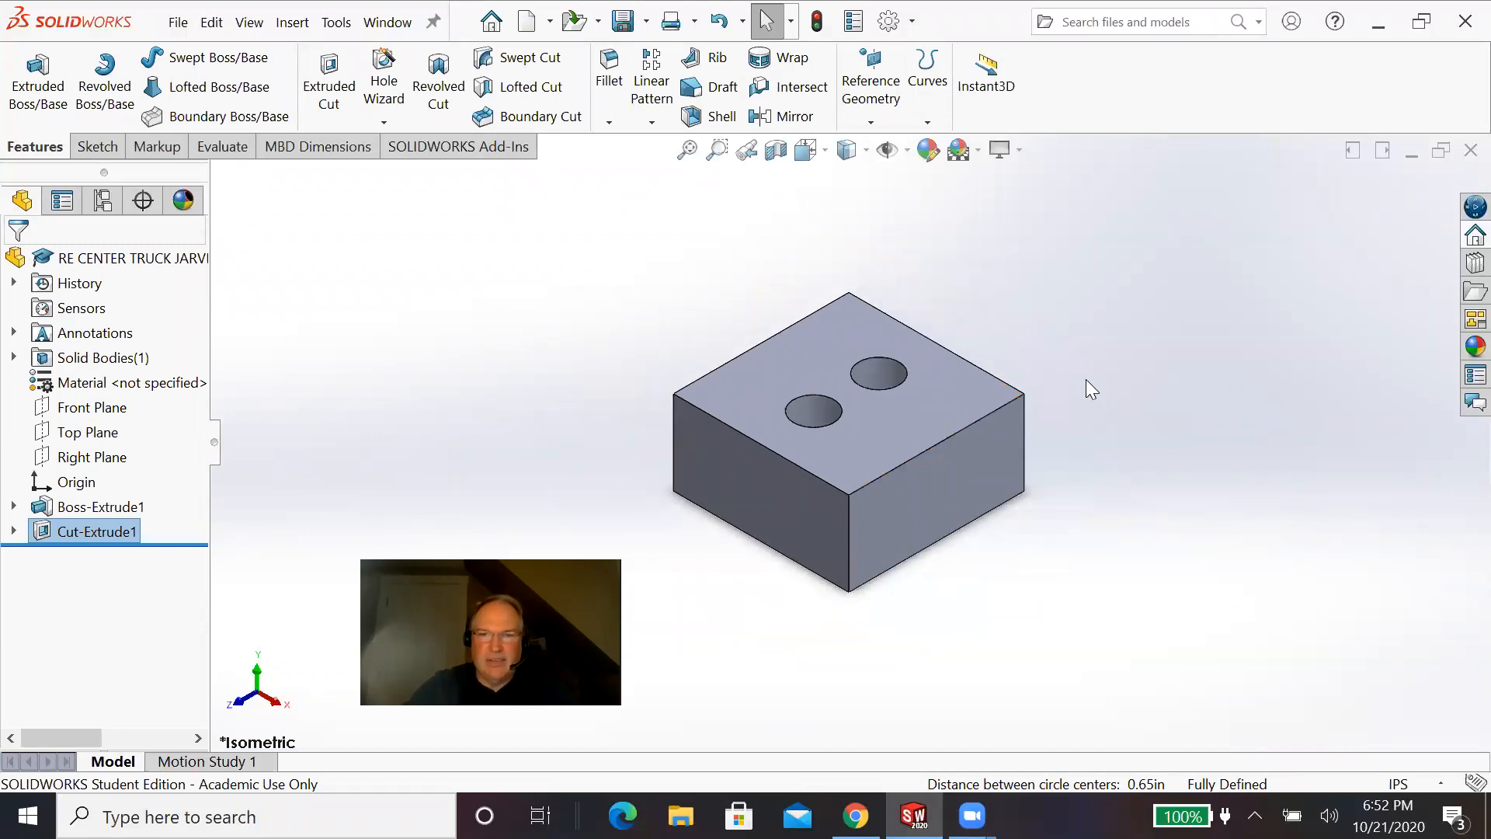
key("space")
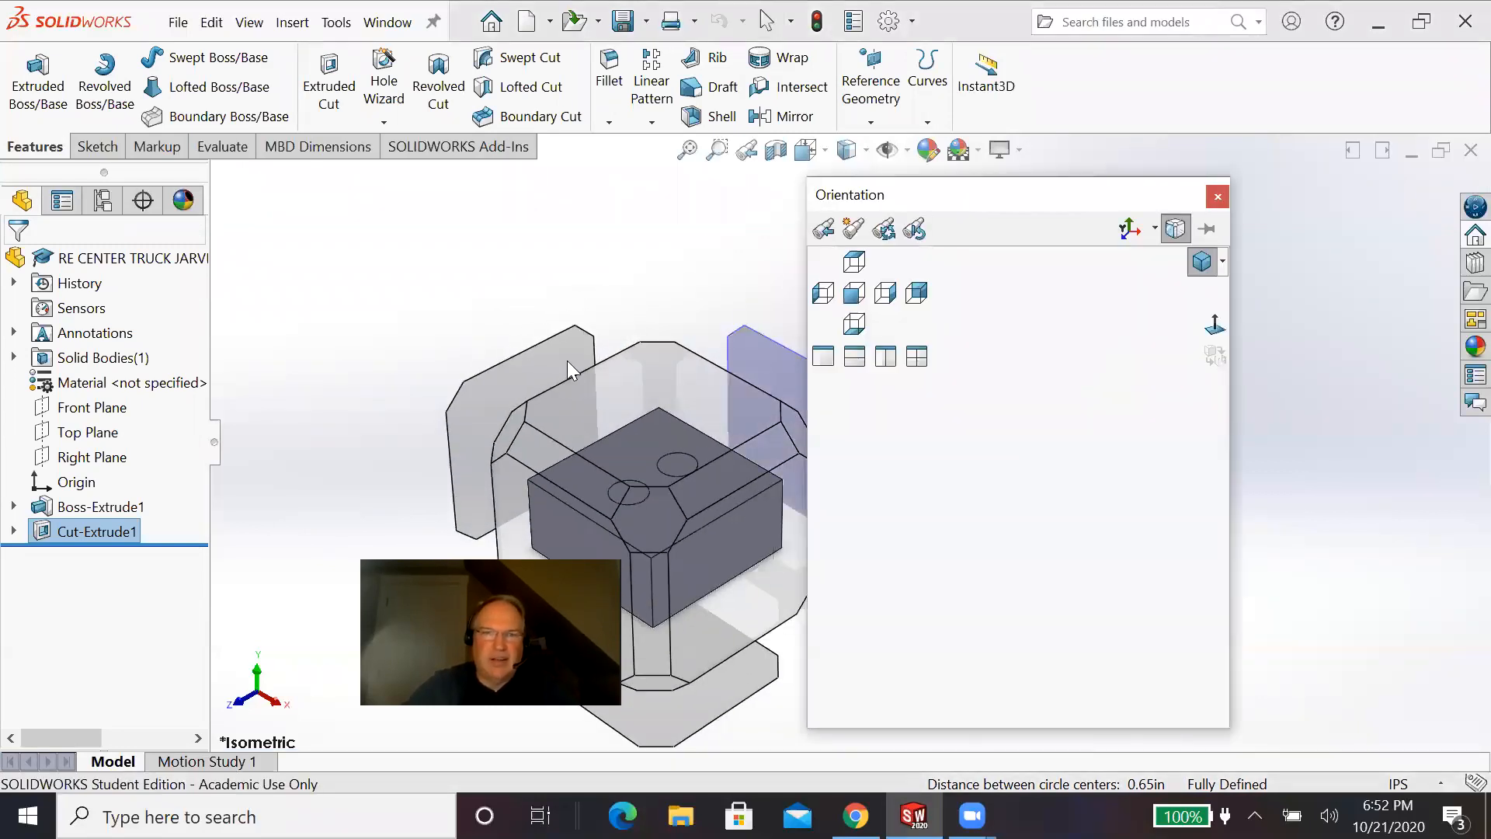
left_click(512, 427)
scroll(775, 362, "down", 4)
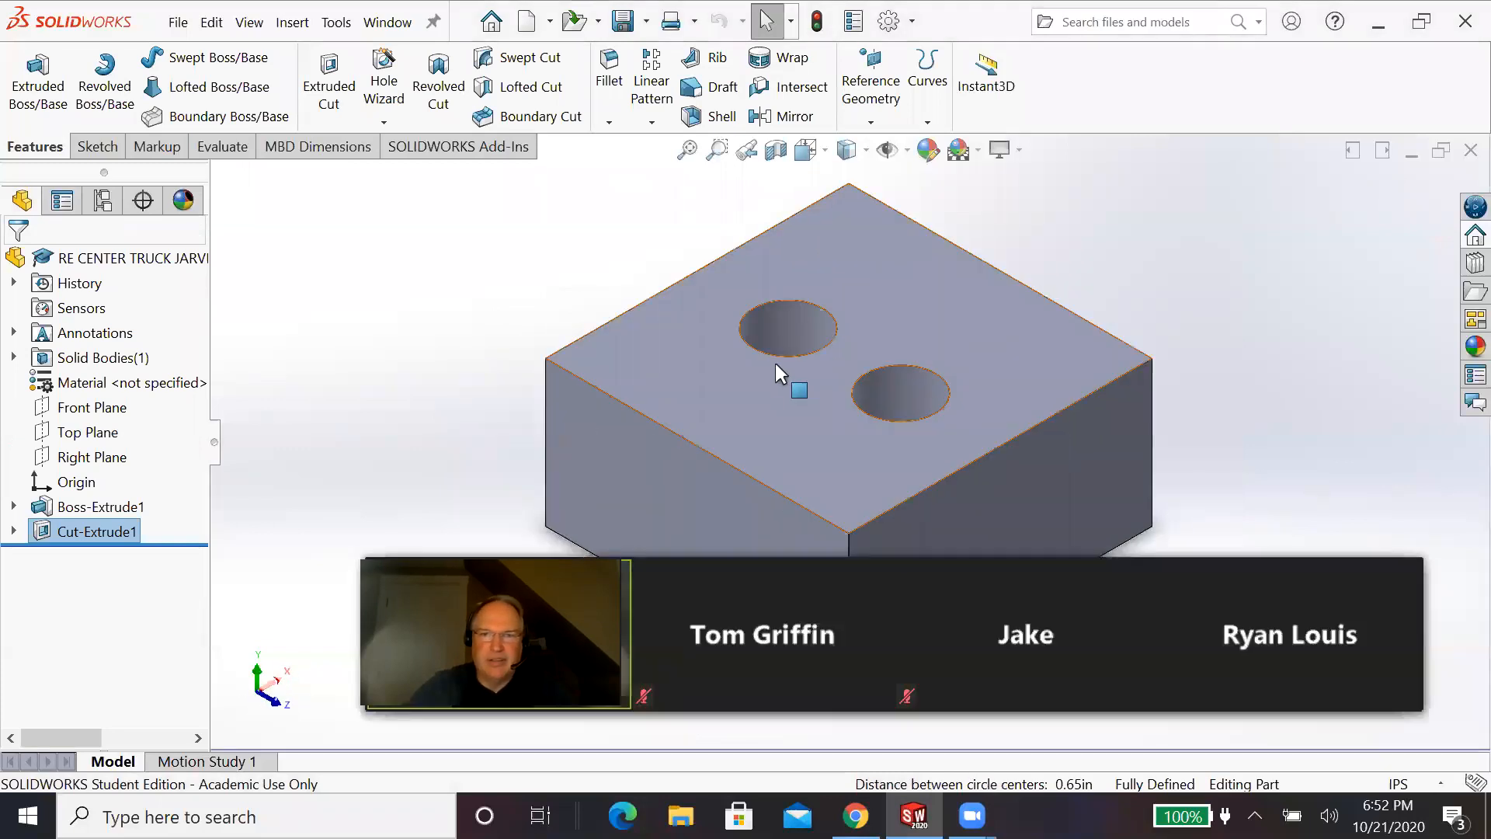
scroll(778, 351, "up", 5)
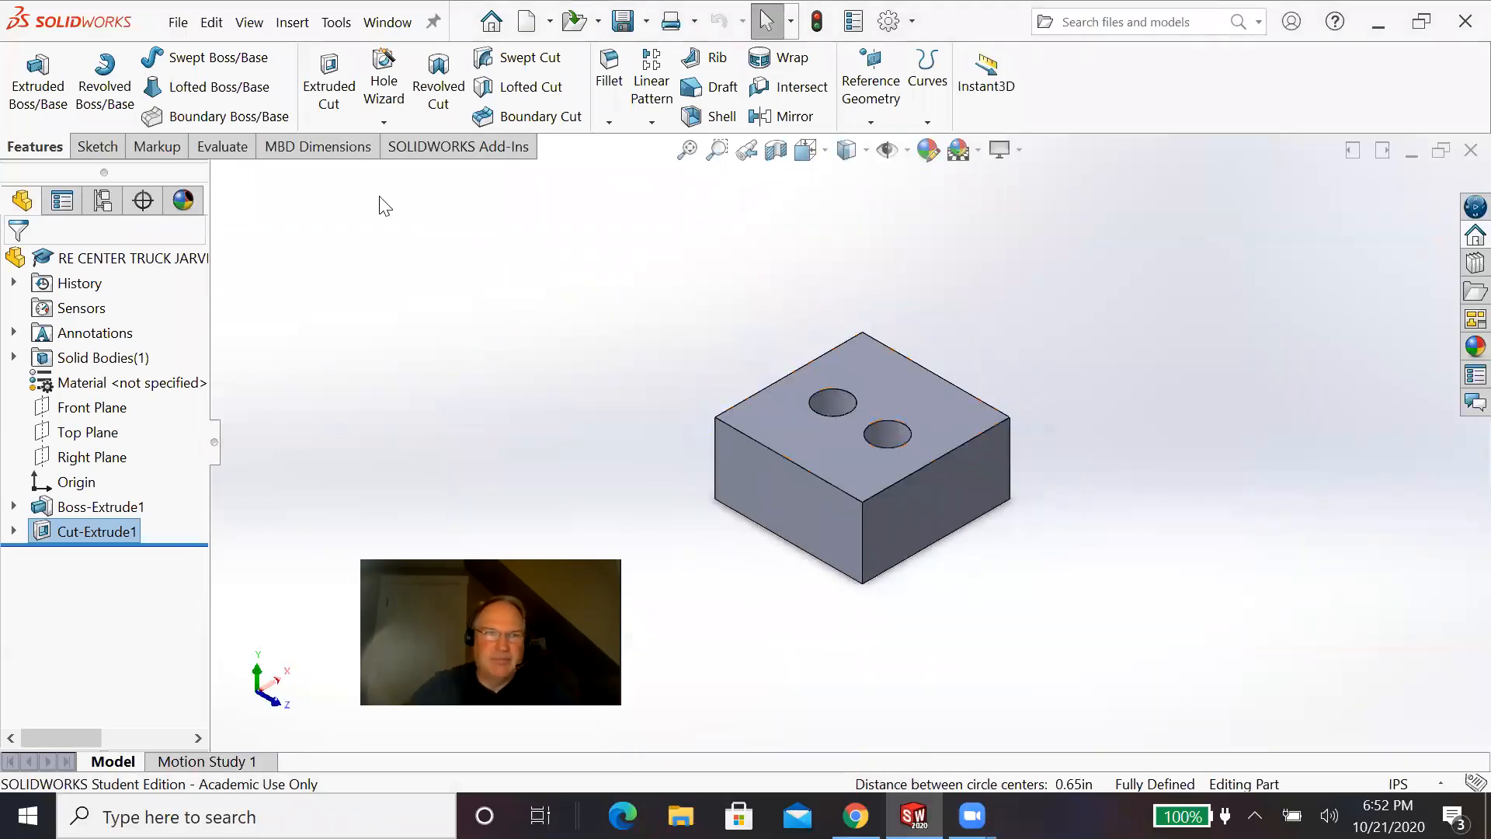
left_click(785, 491)
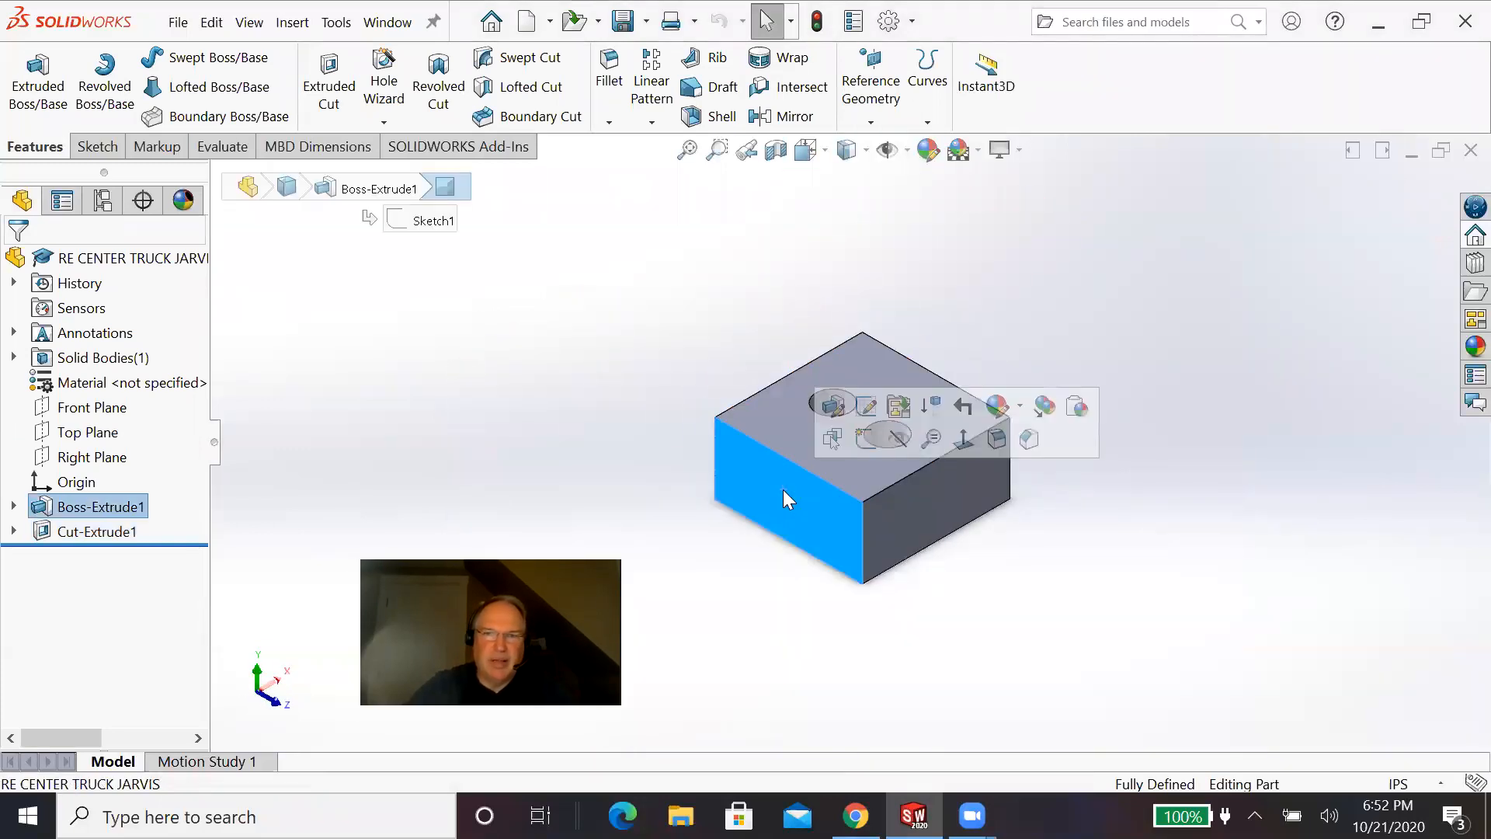
left_click(871, 435)
key("space")
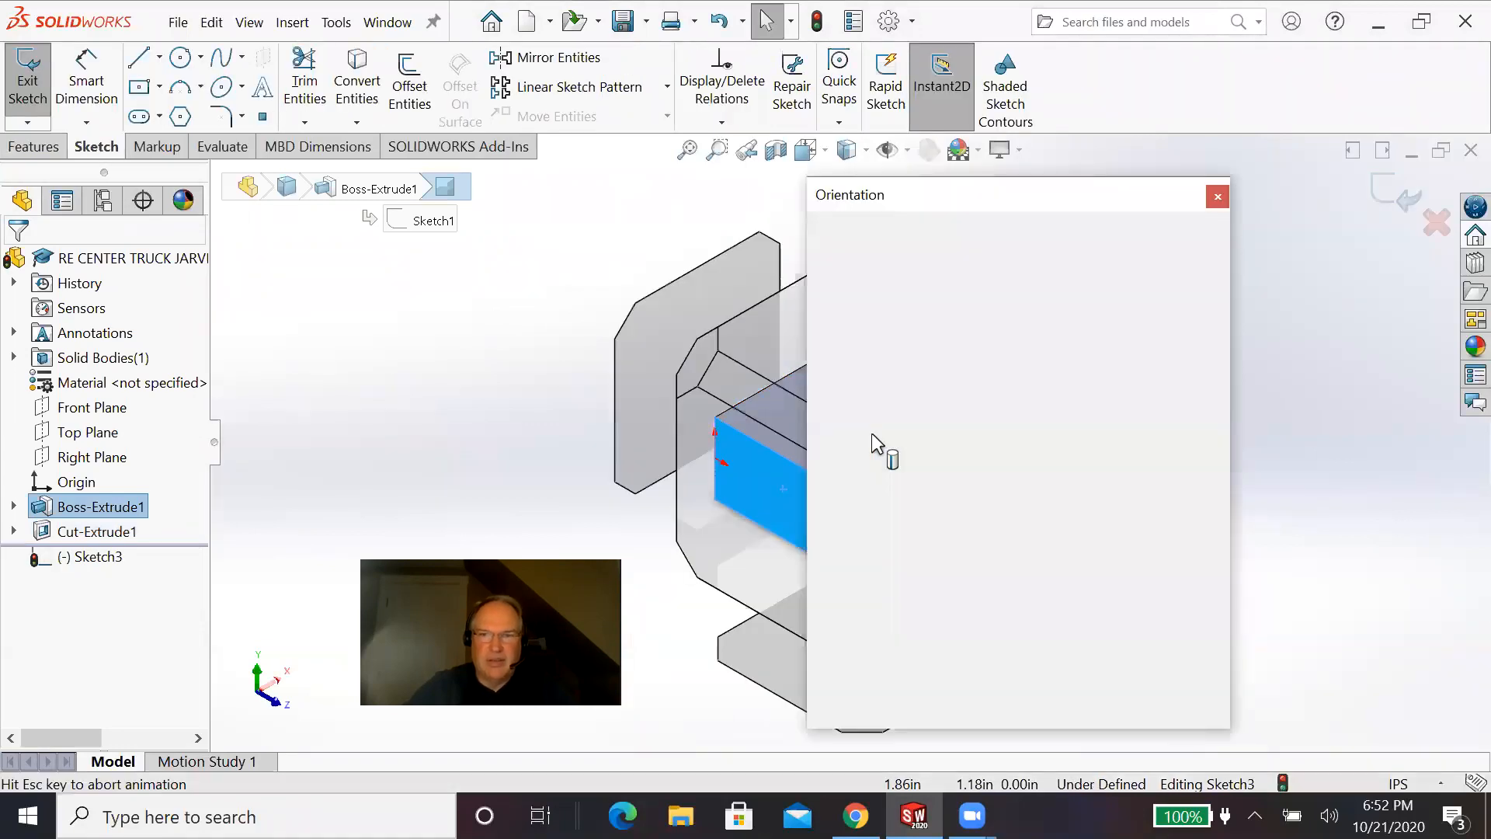
left_click(513, 506)
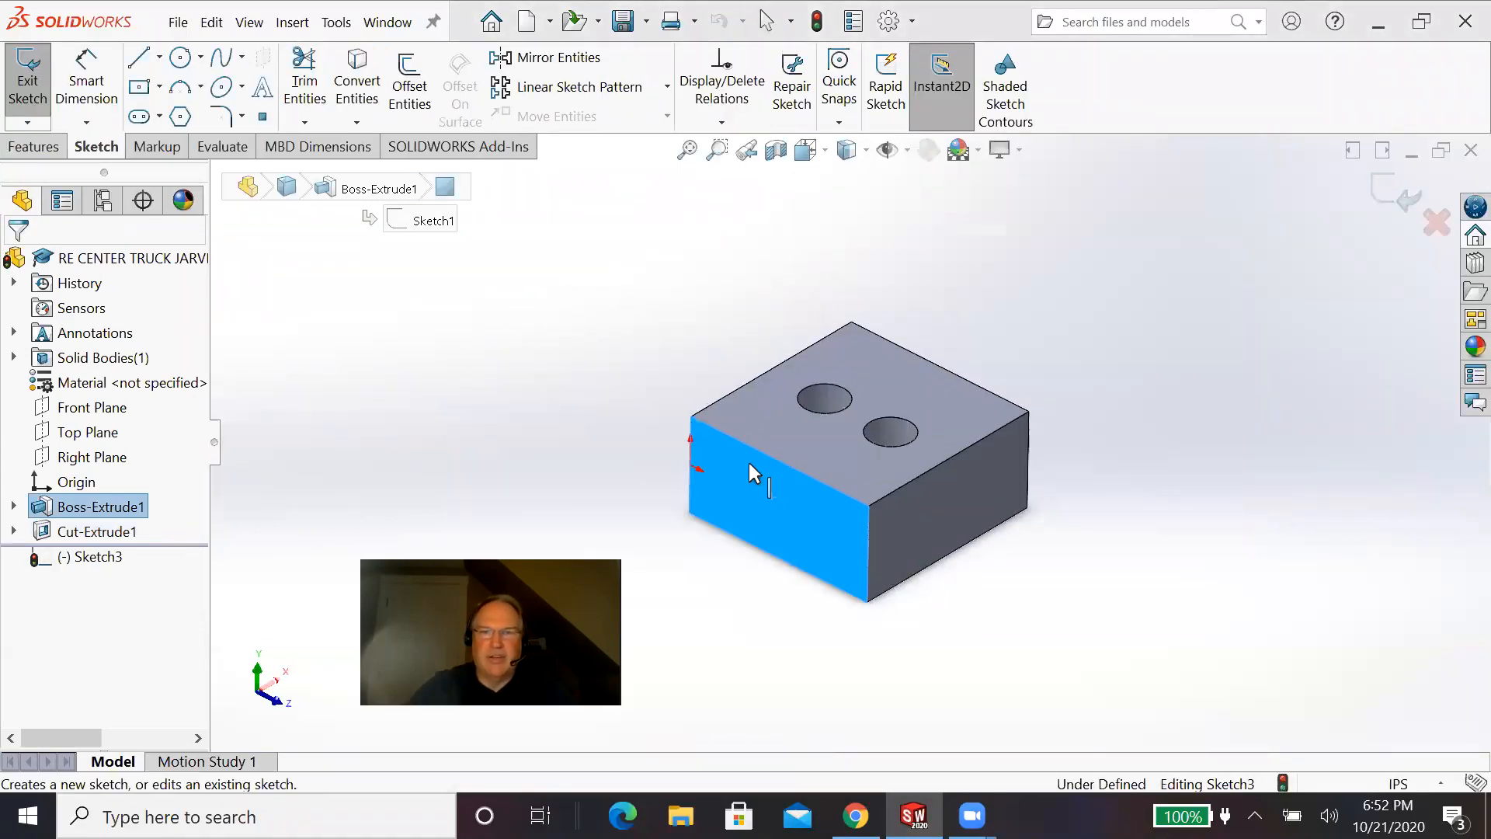
scroll(971, 306, "up", 3)
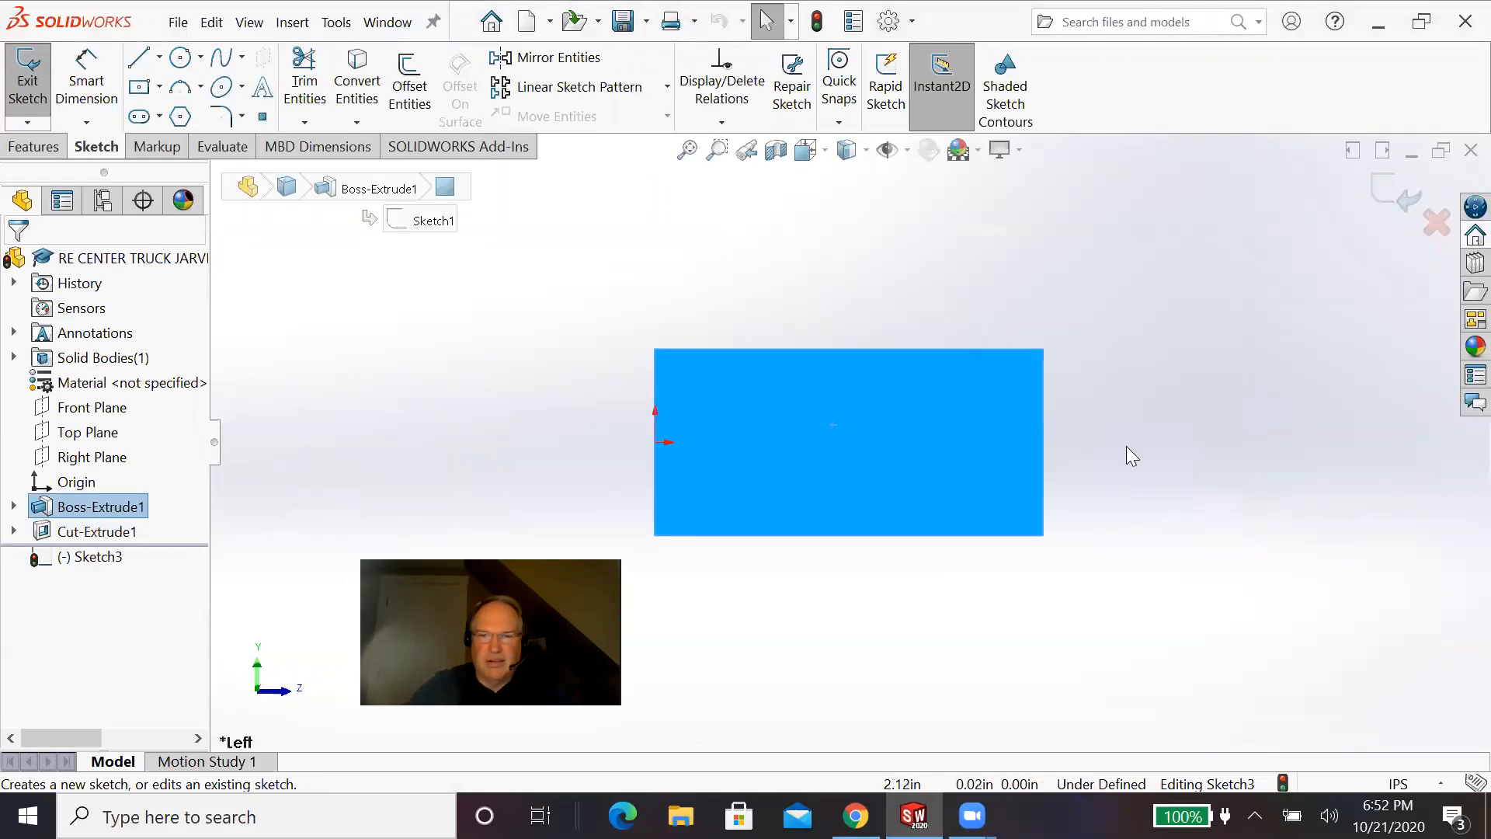
scroll(1120, 459, "down", 1)
scroll(1117, 464, "up", 1)
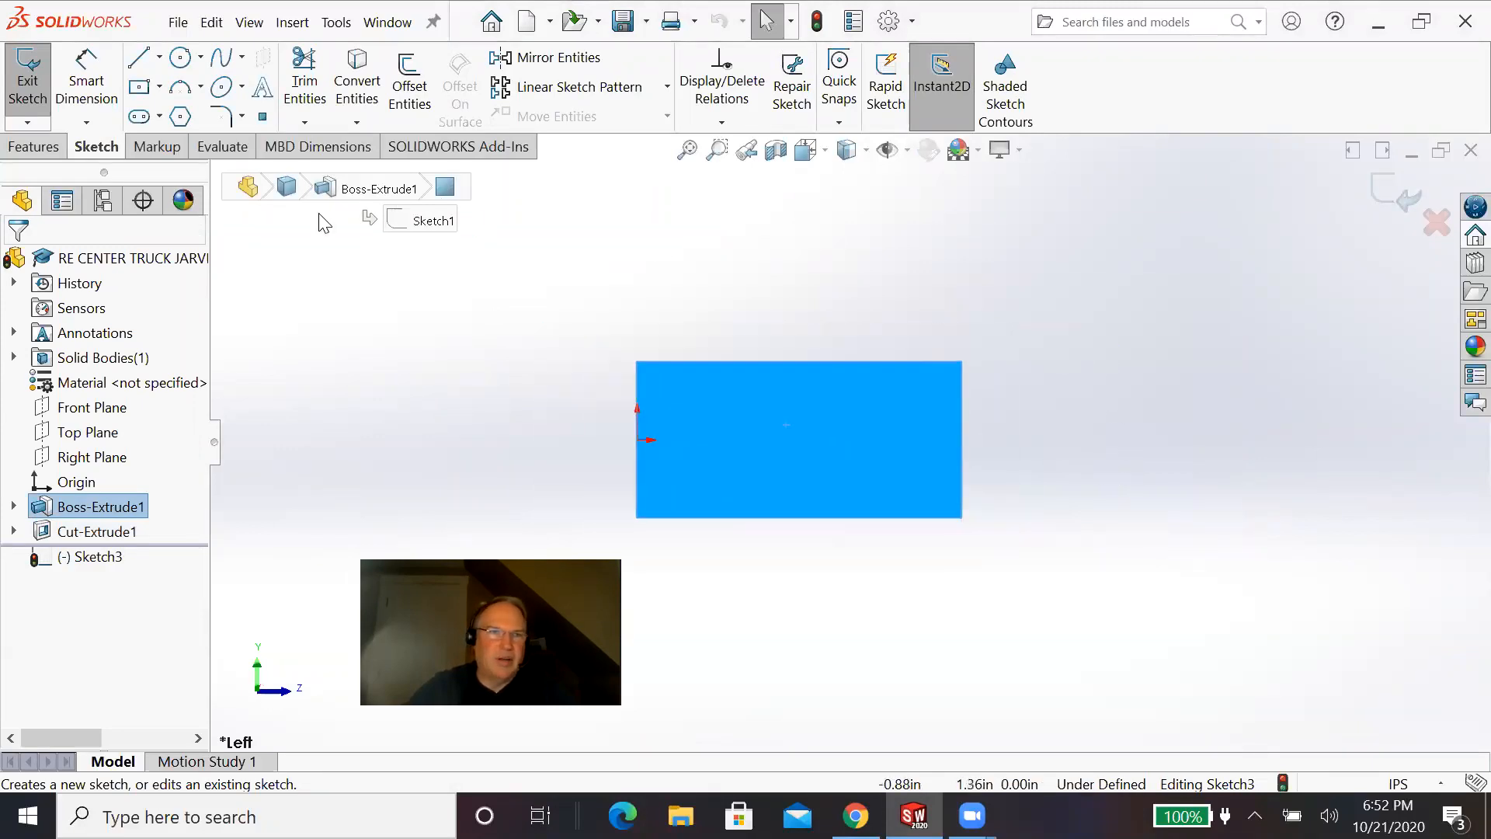
Step: Sketch a circle with a radius of about 0.16 in on the left side face, level with the origin near the front edge
left_click(181, 57)
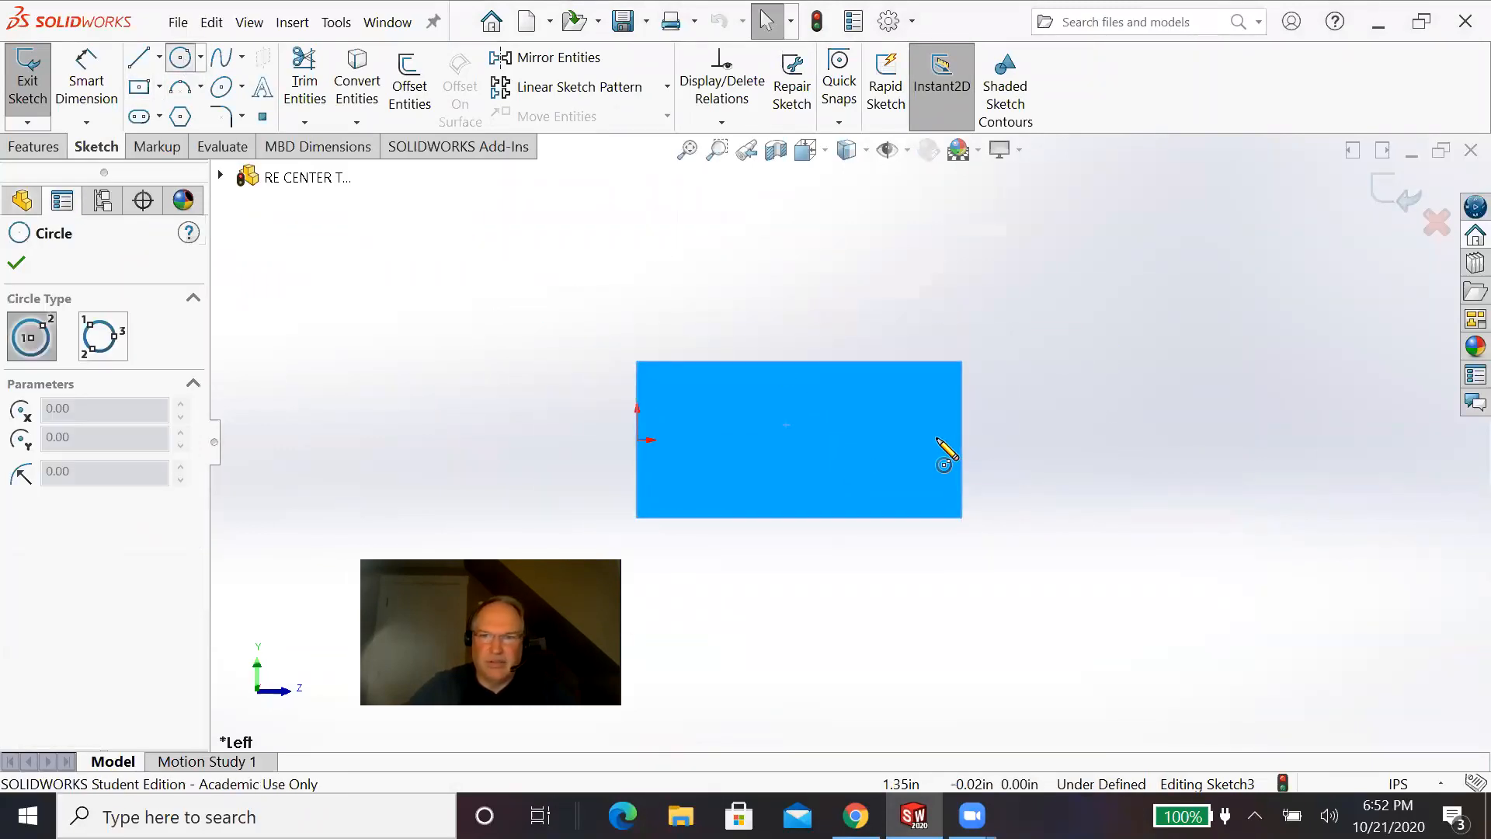
left_click(867, 440)
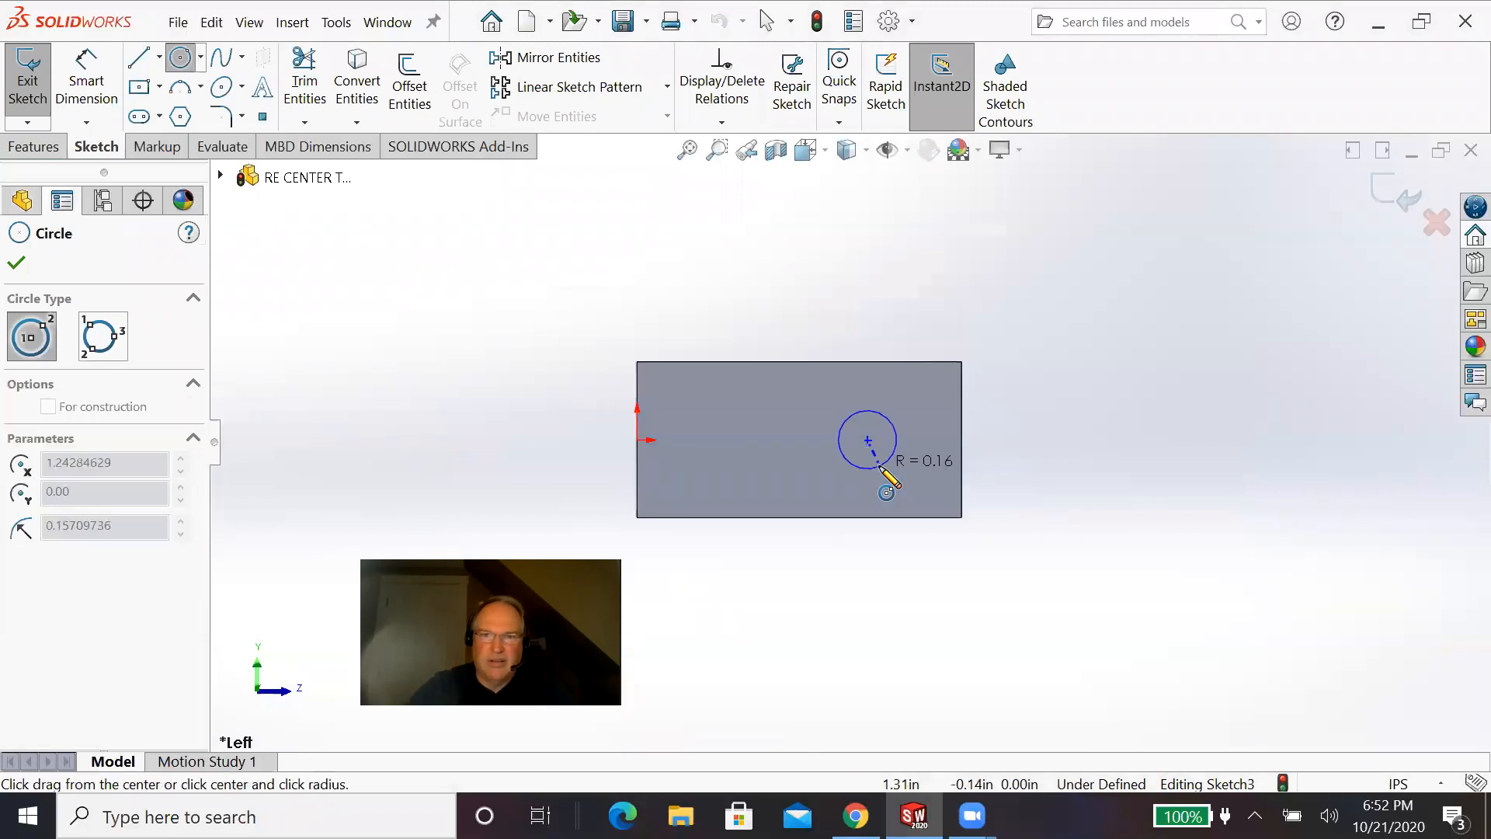
left_click(879, 466)
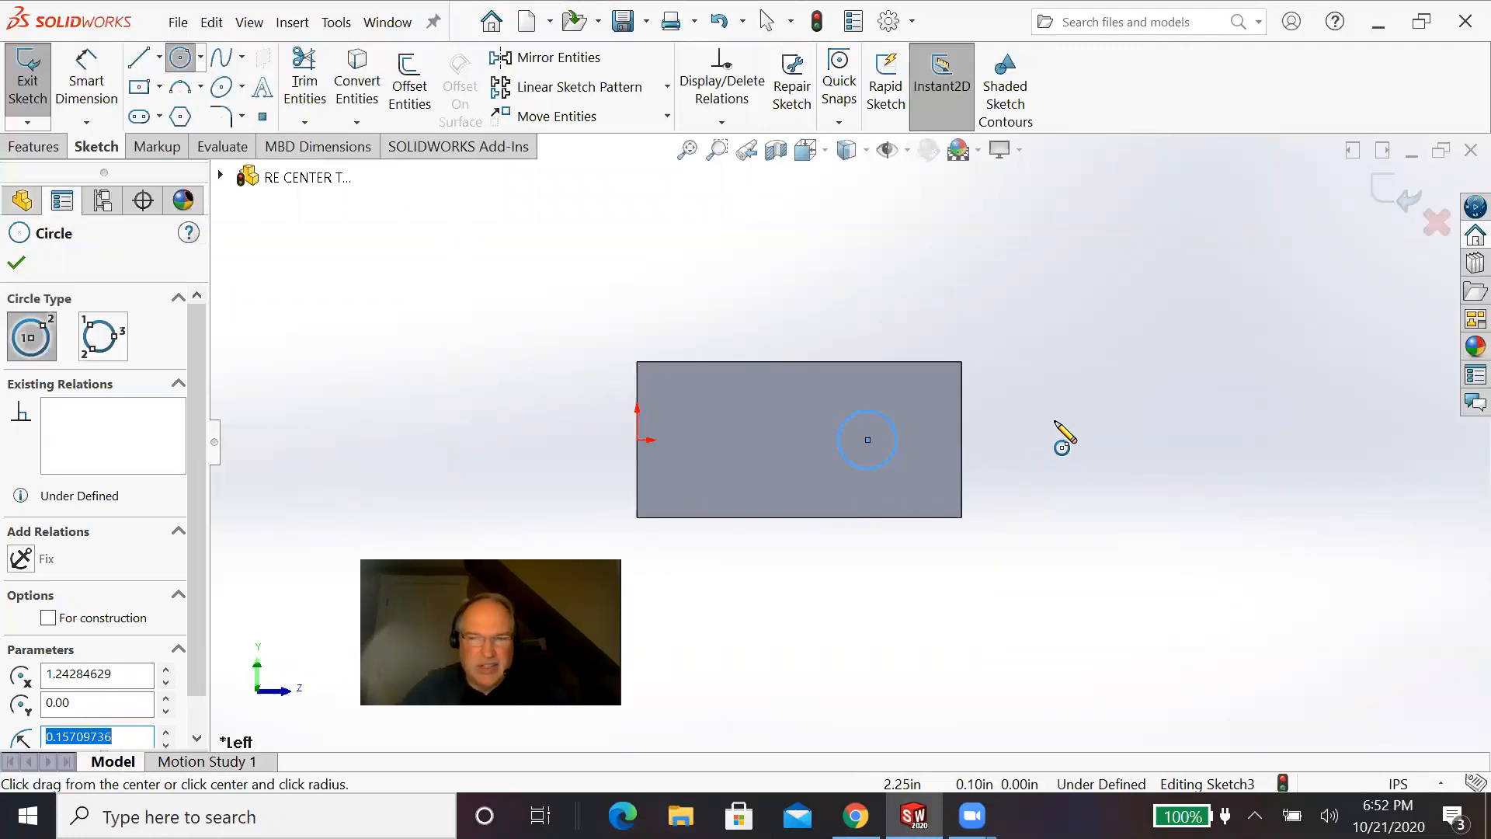
key("Escape")
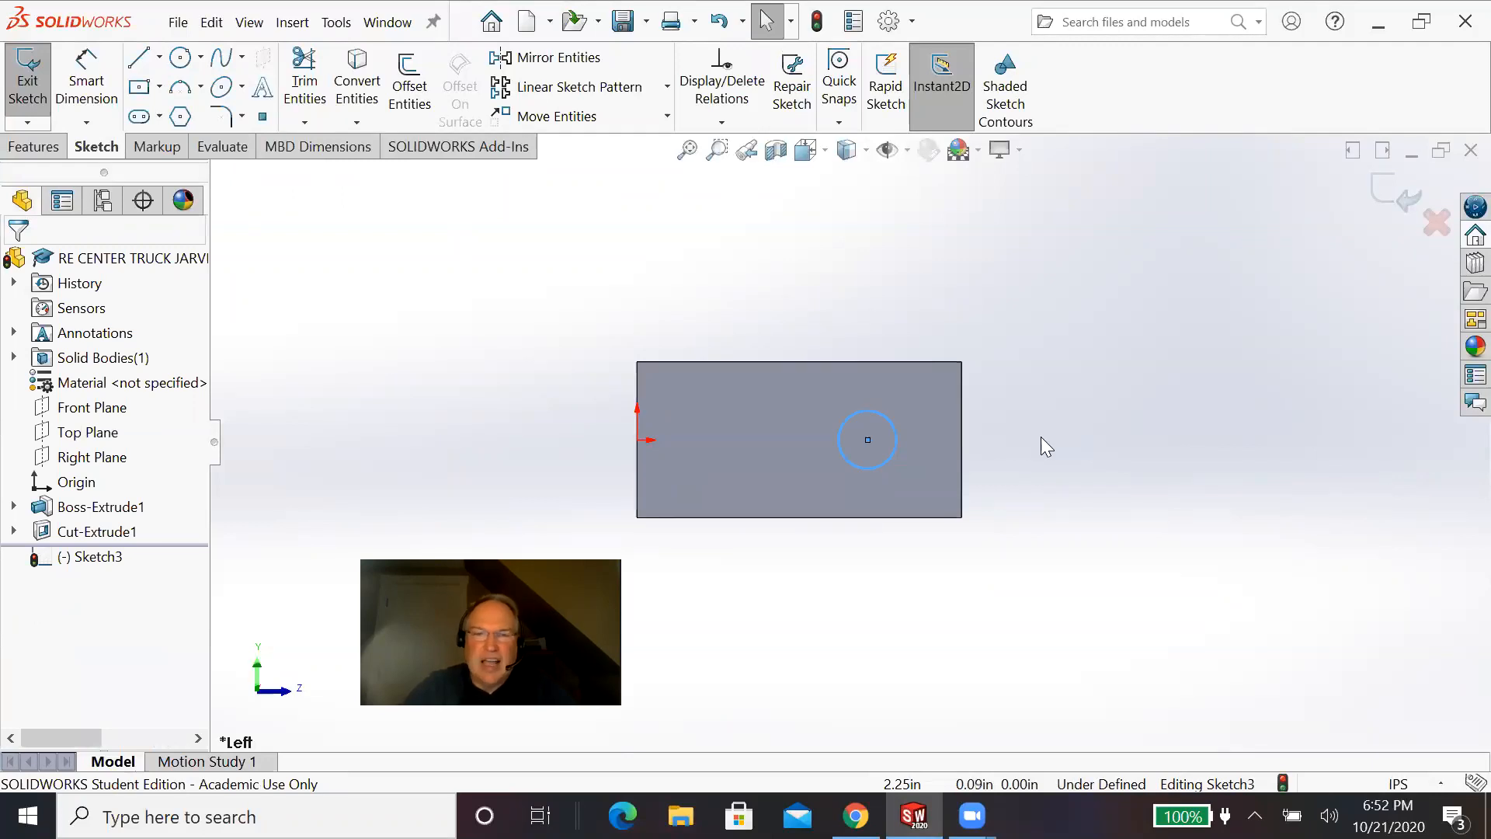
left_click(86, 84)
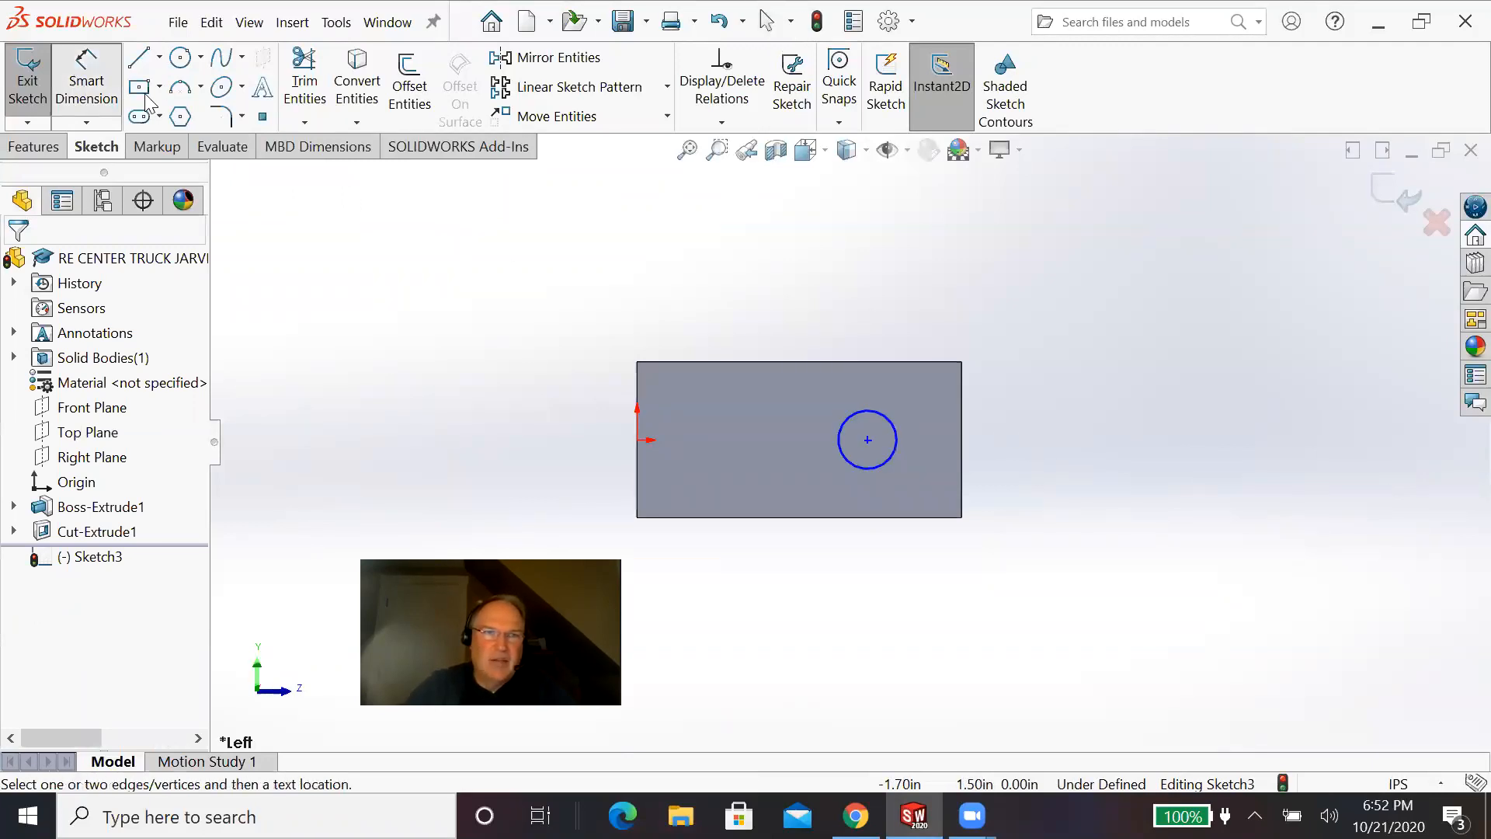
left_click(917, 362)
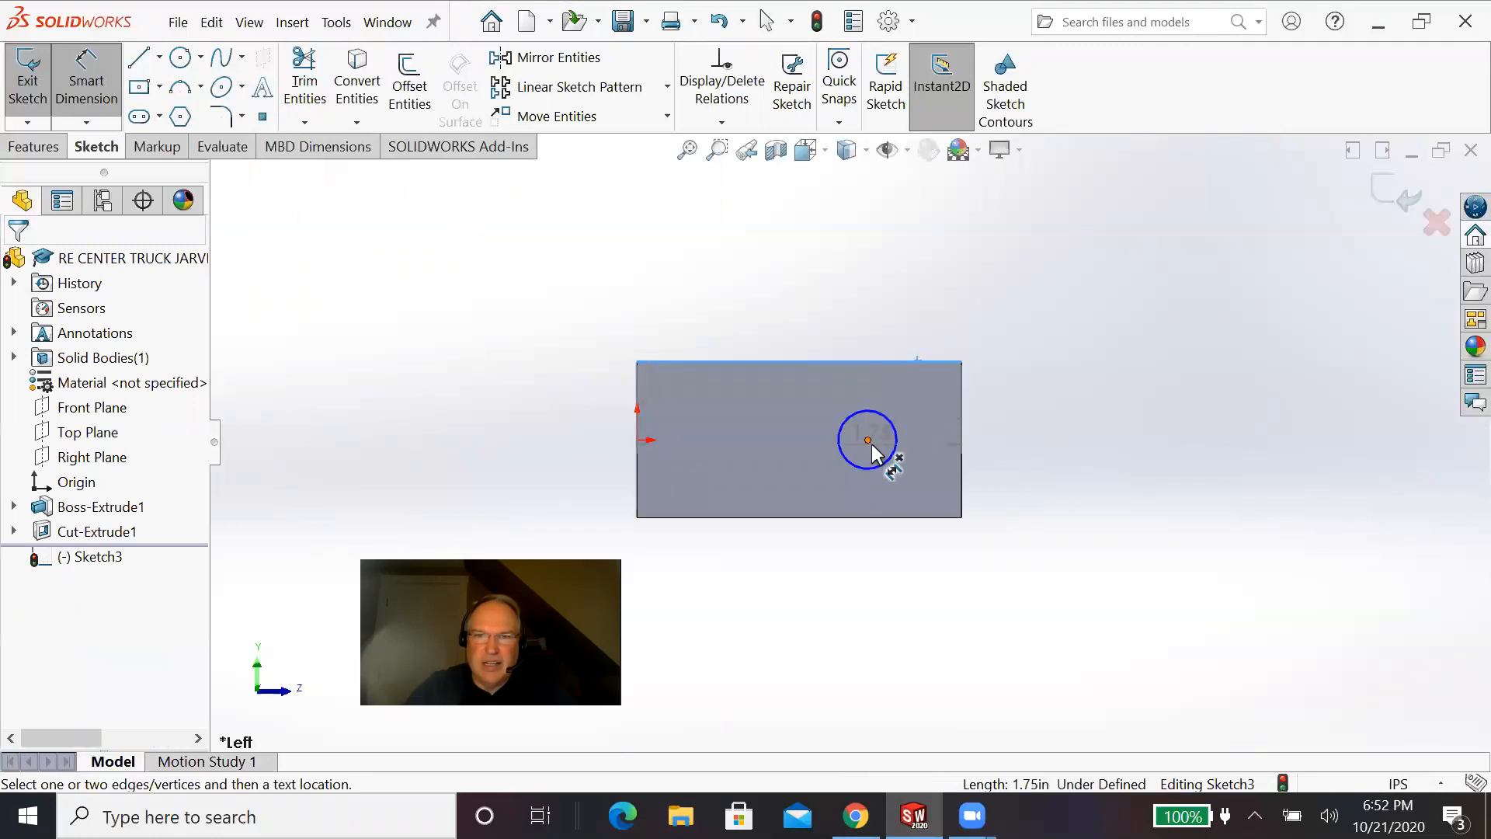
left_click(878, 440)
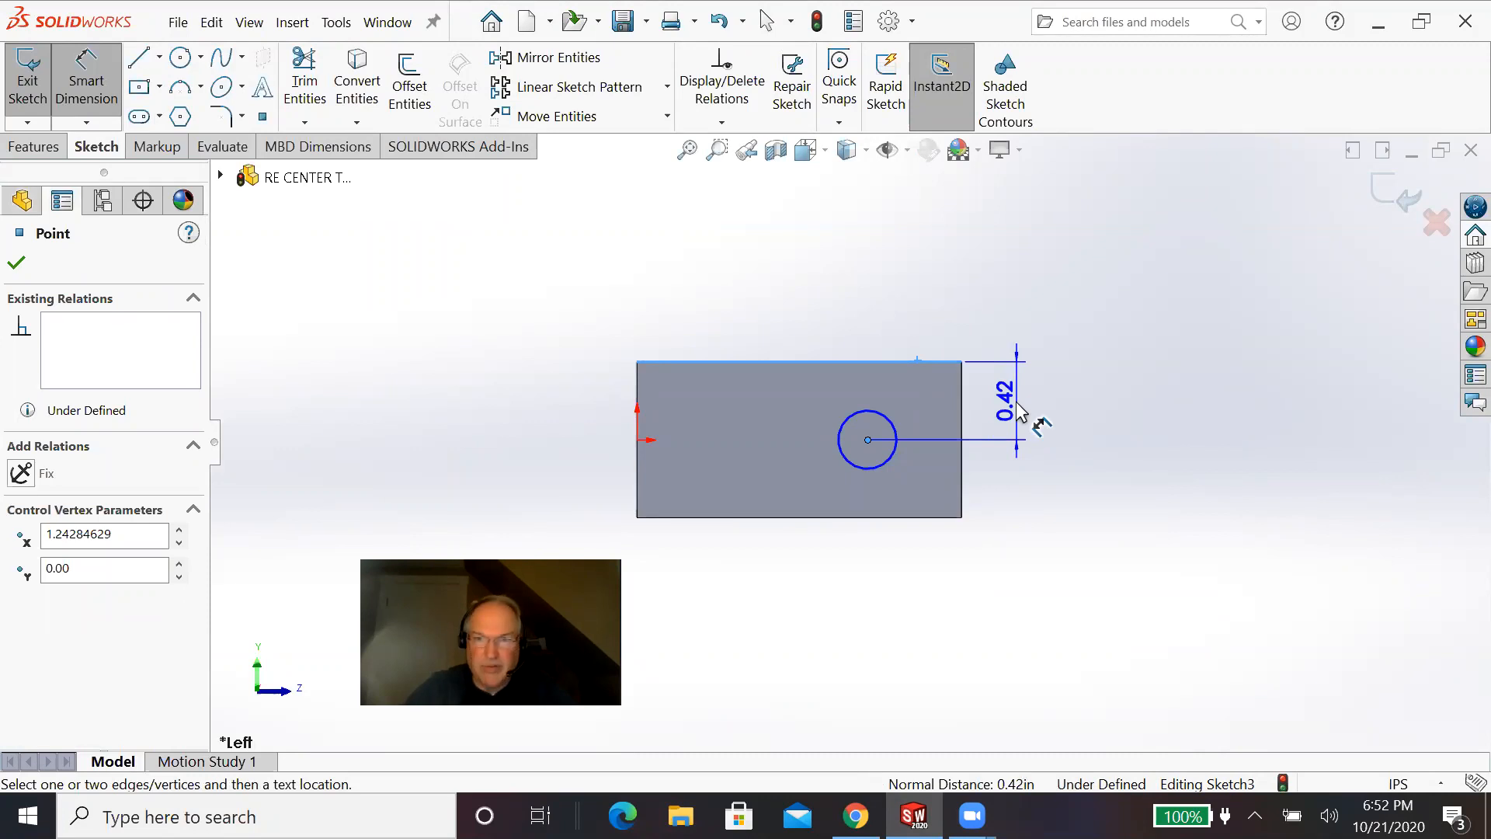
left_click(1016, 402)
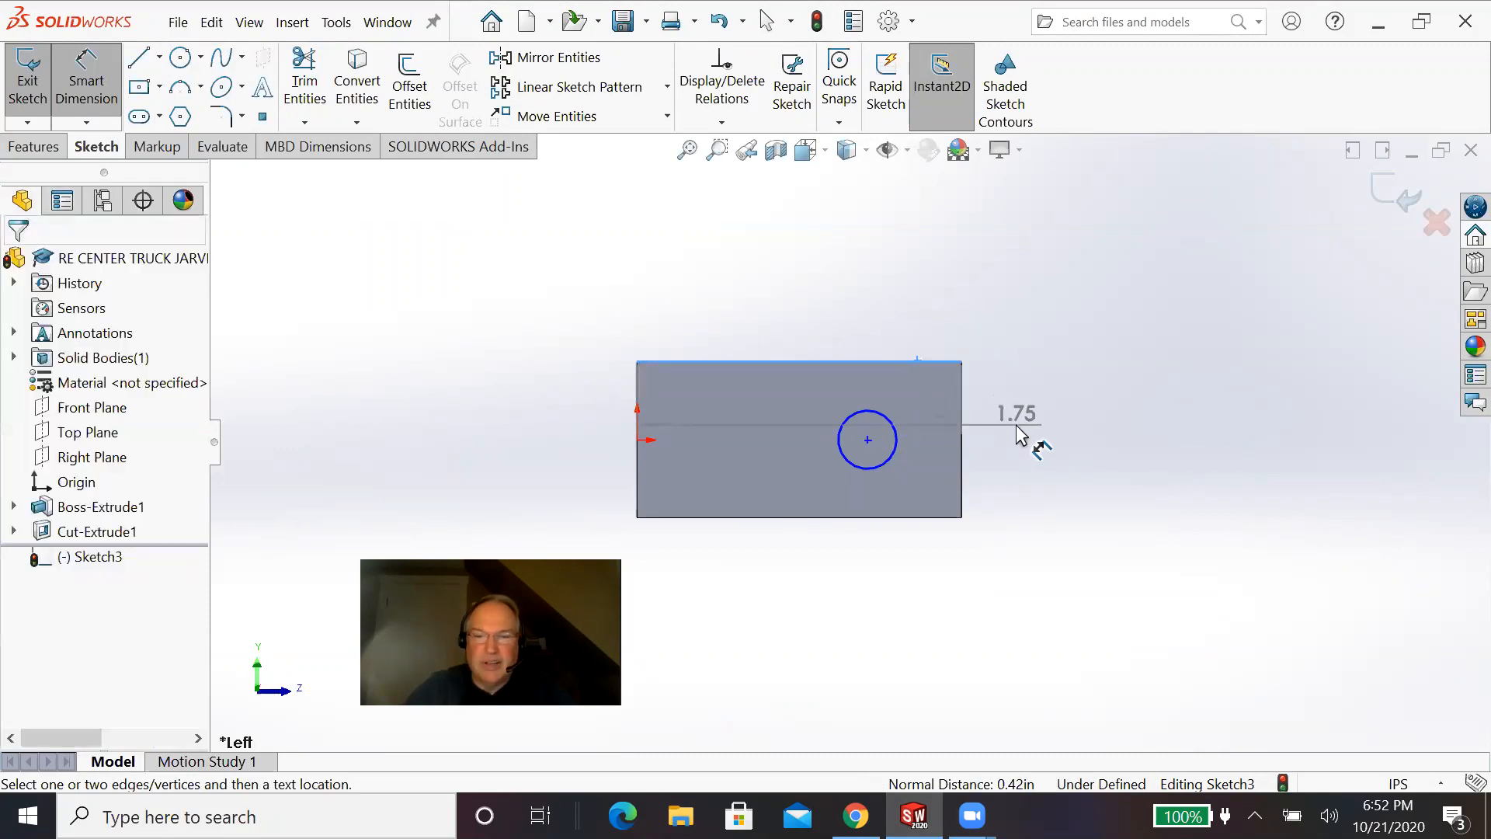
Step: Dimension the circle's center 0.55 in from the block's front vertical edge
left_click(962, 445)
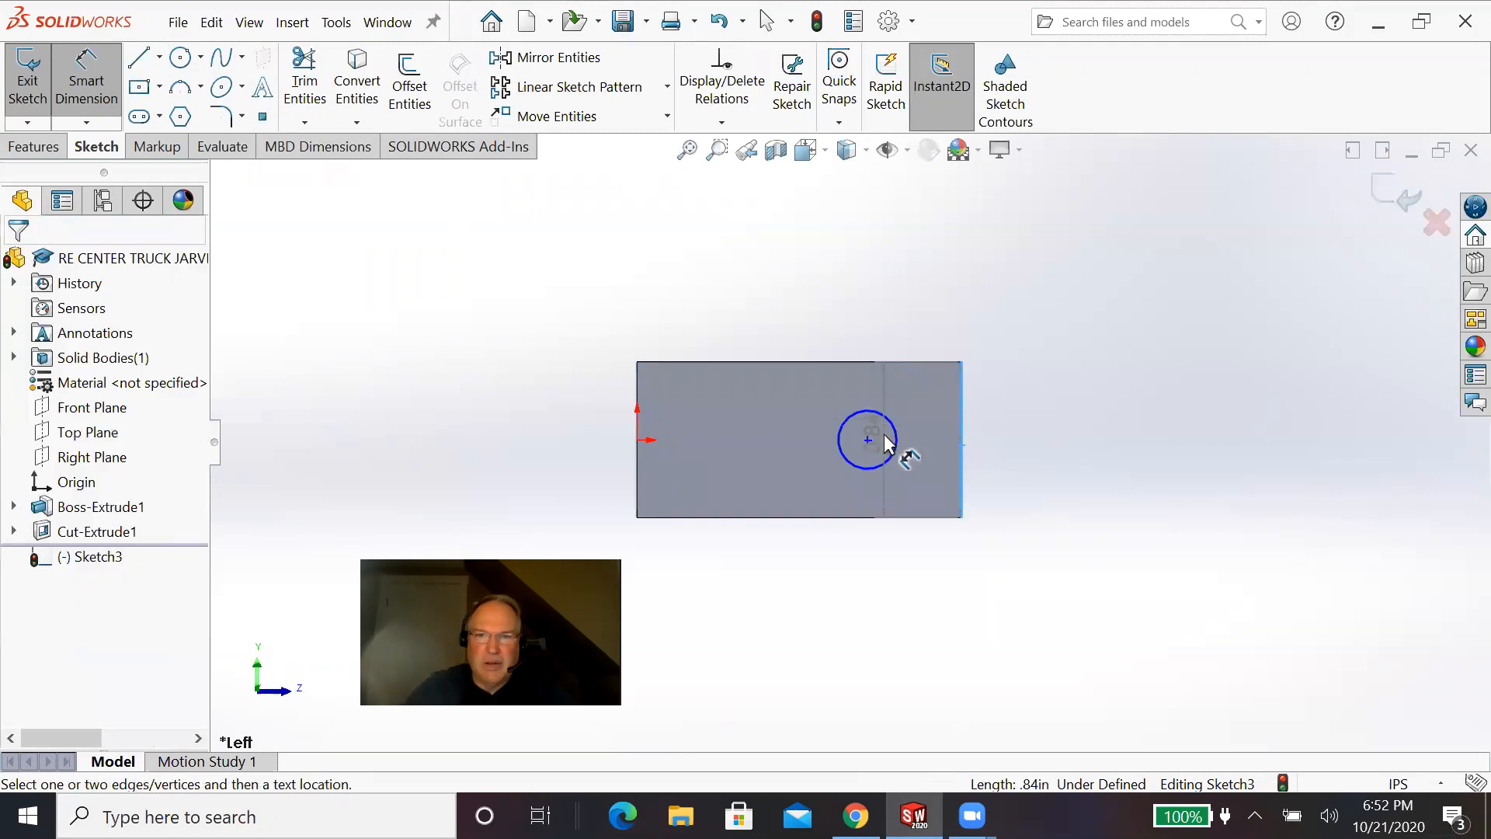
left_click(868, 440)
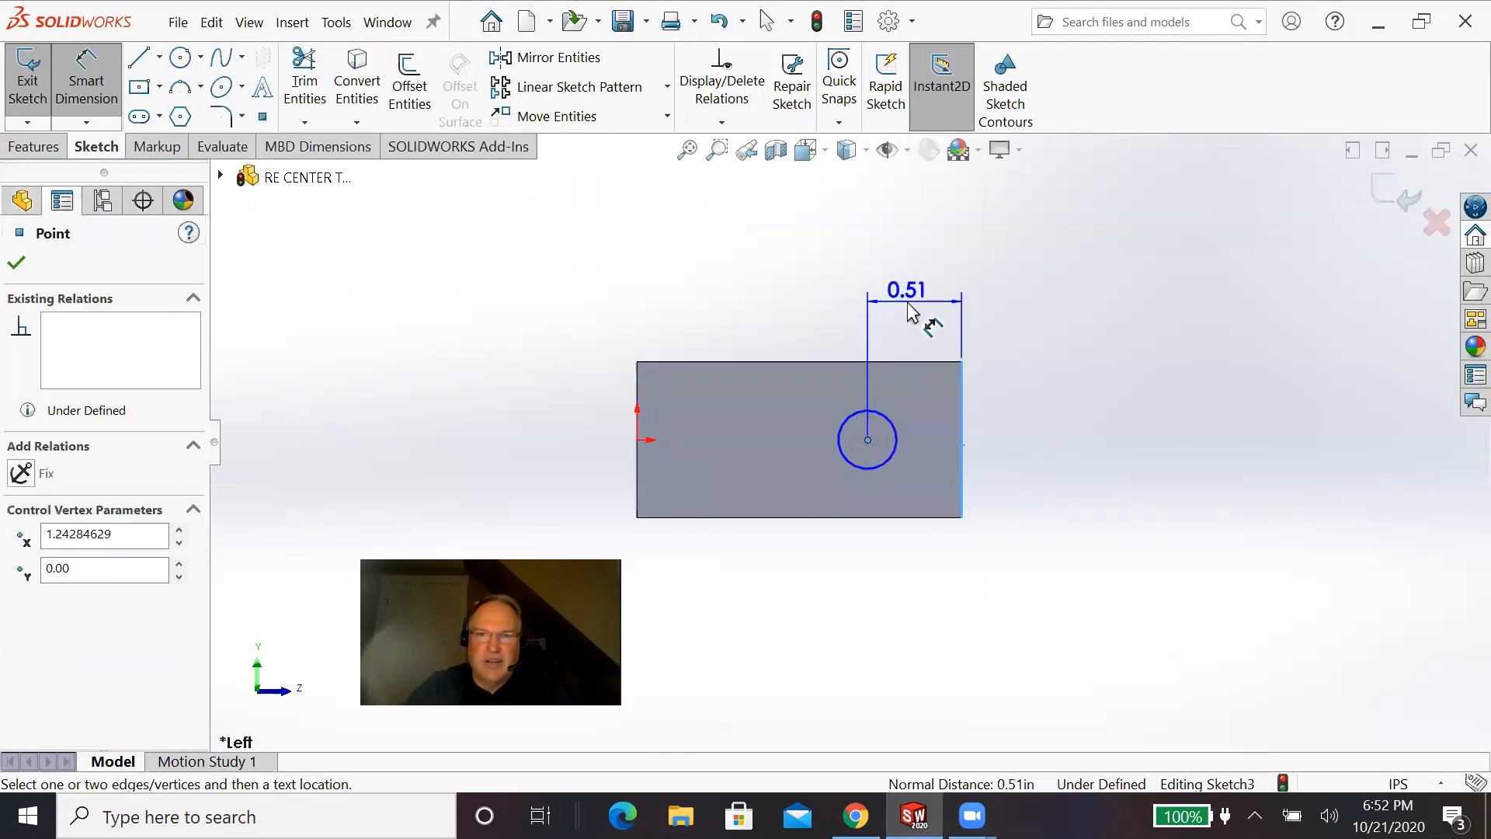
left_click(908, 301)
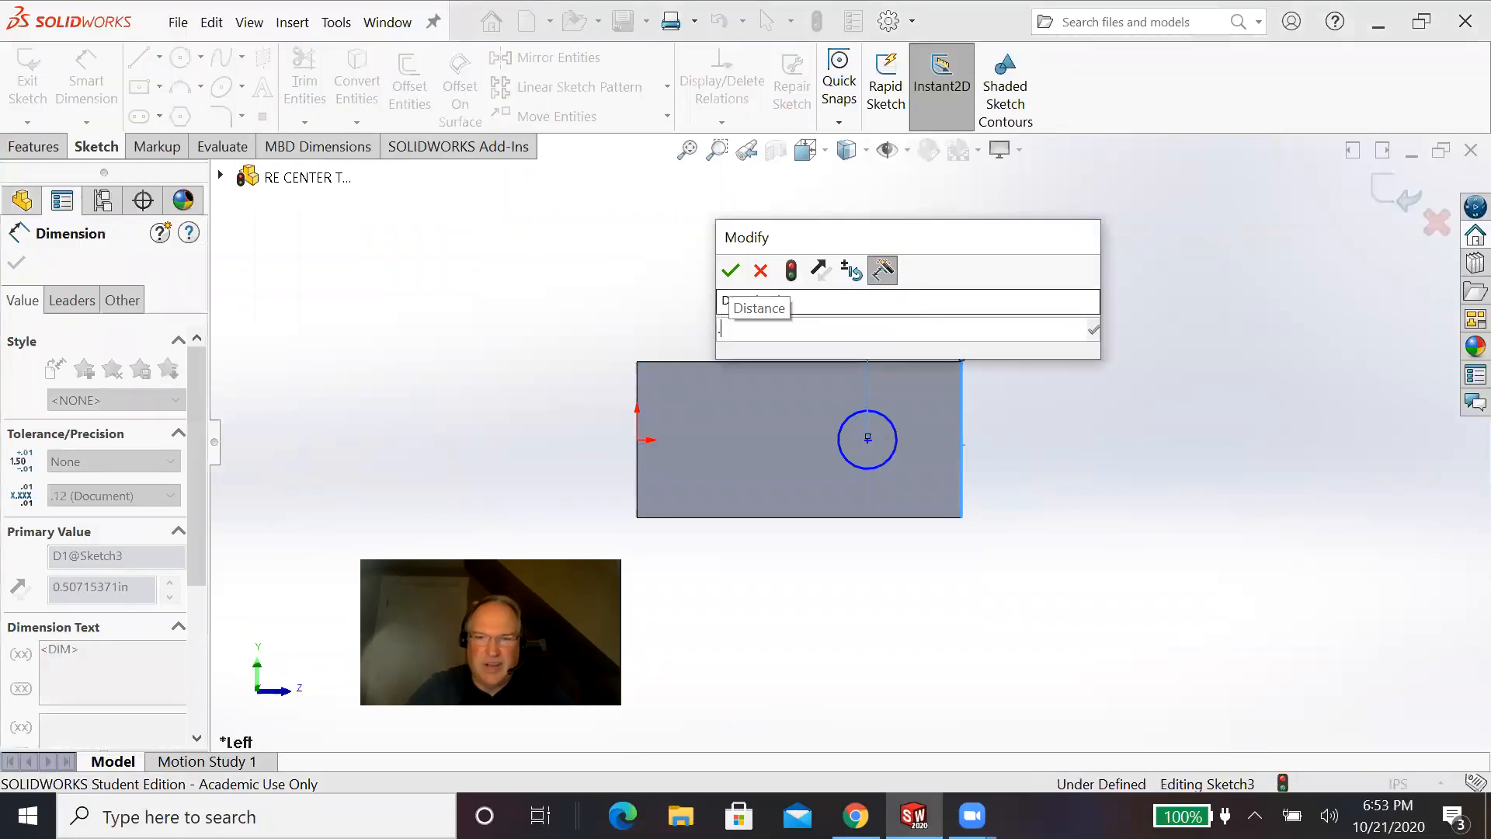
type(".55")
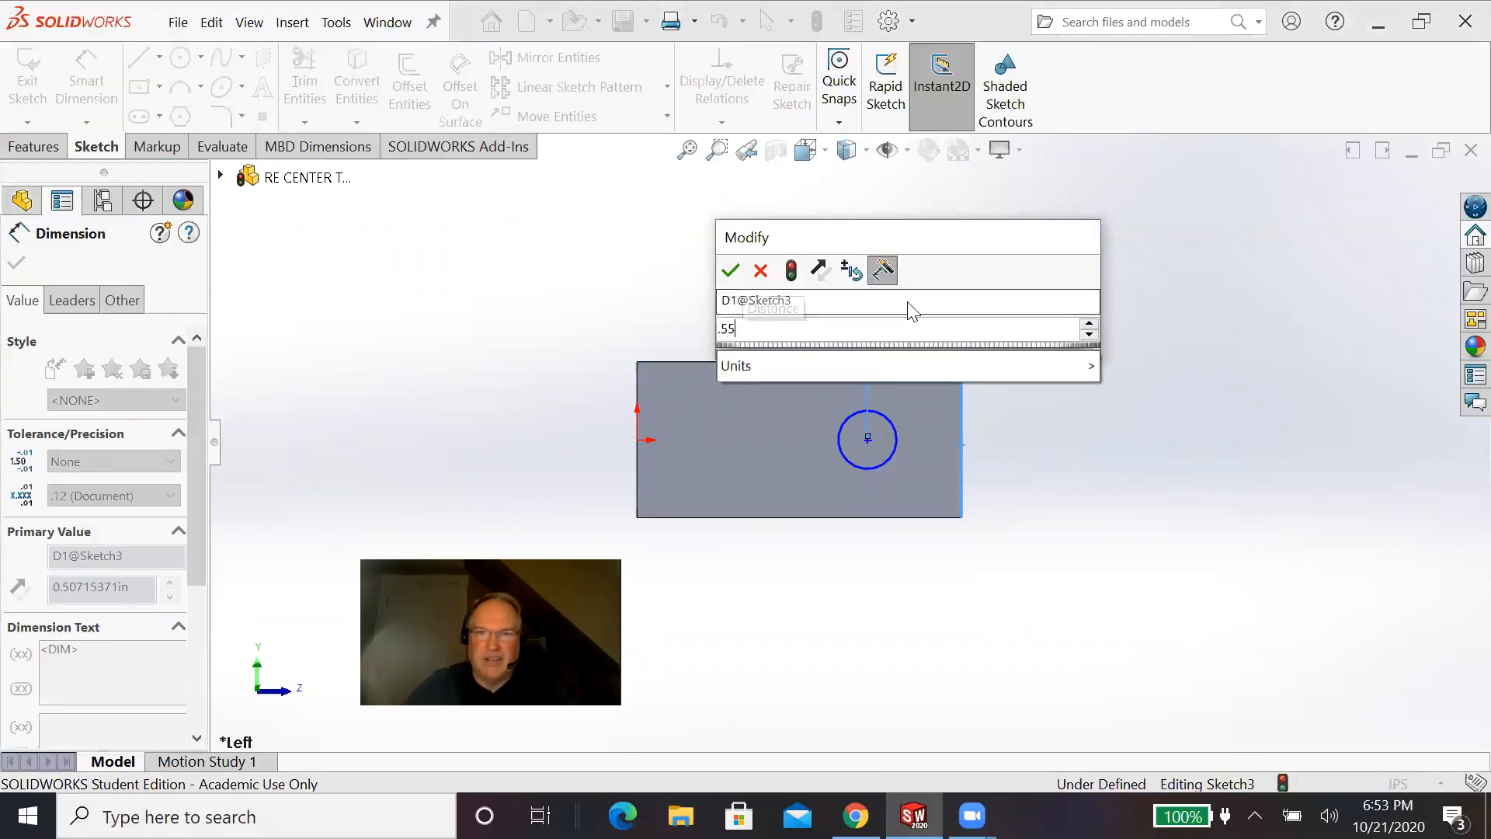
left_click(760, 271)
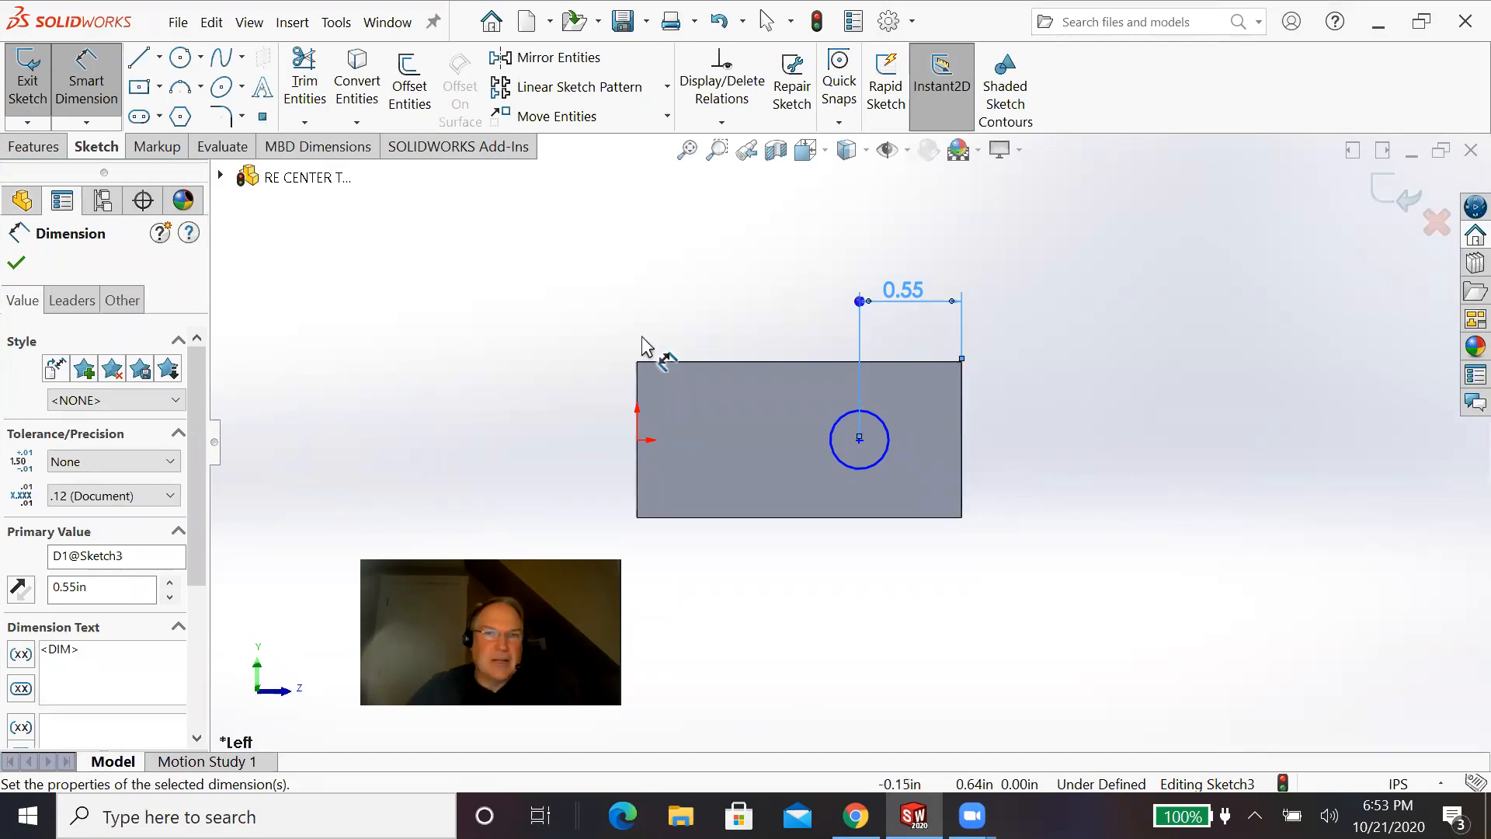
Step: Dimension the side-face circle's diameter as 0.33 in and exit the sketch
left_click(890, 442)
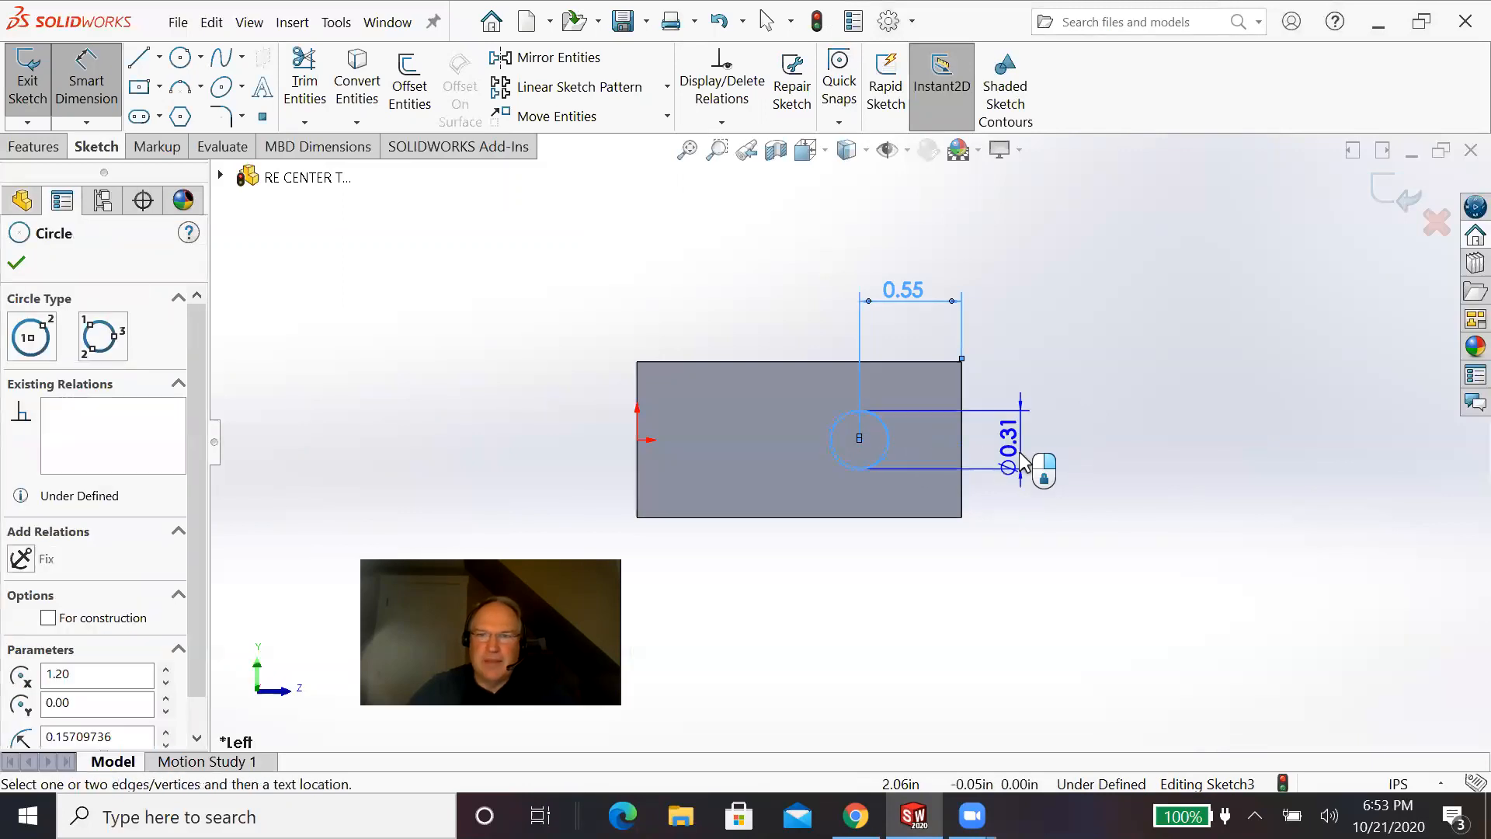
left_click(1032, 450)
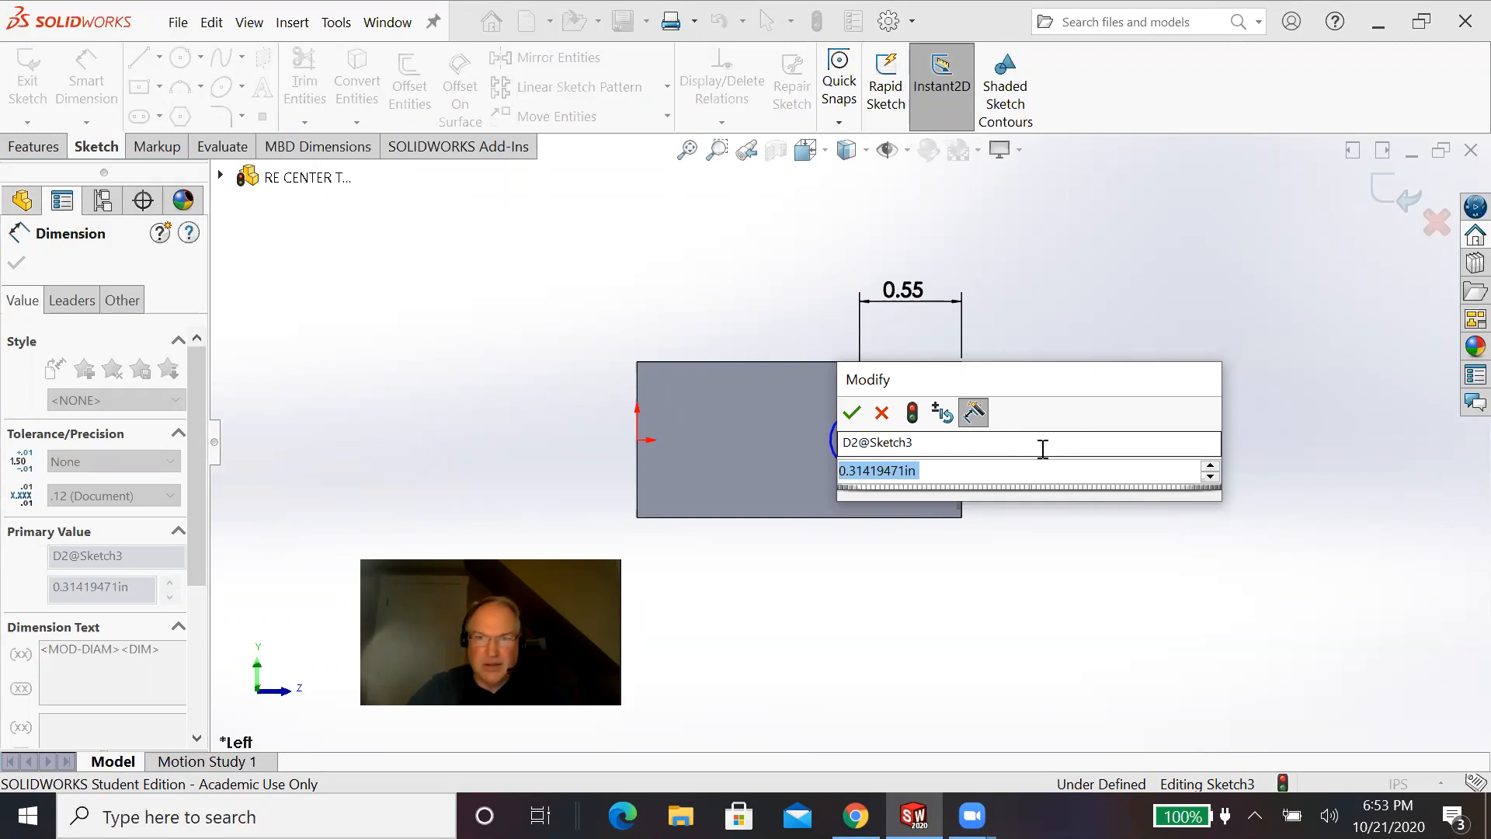
type(".")
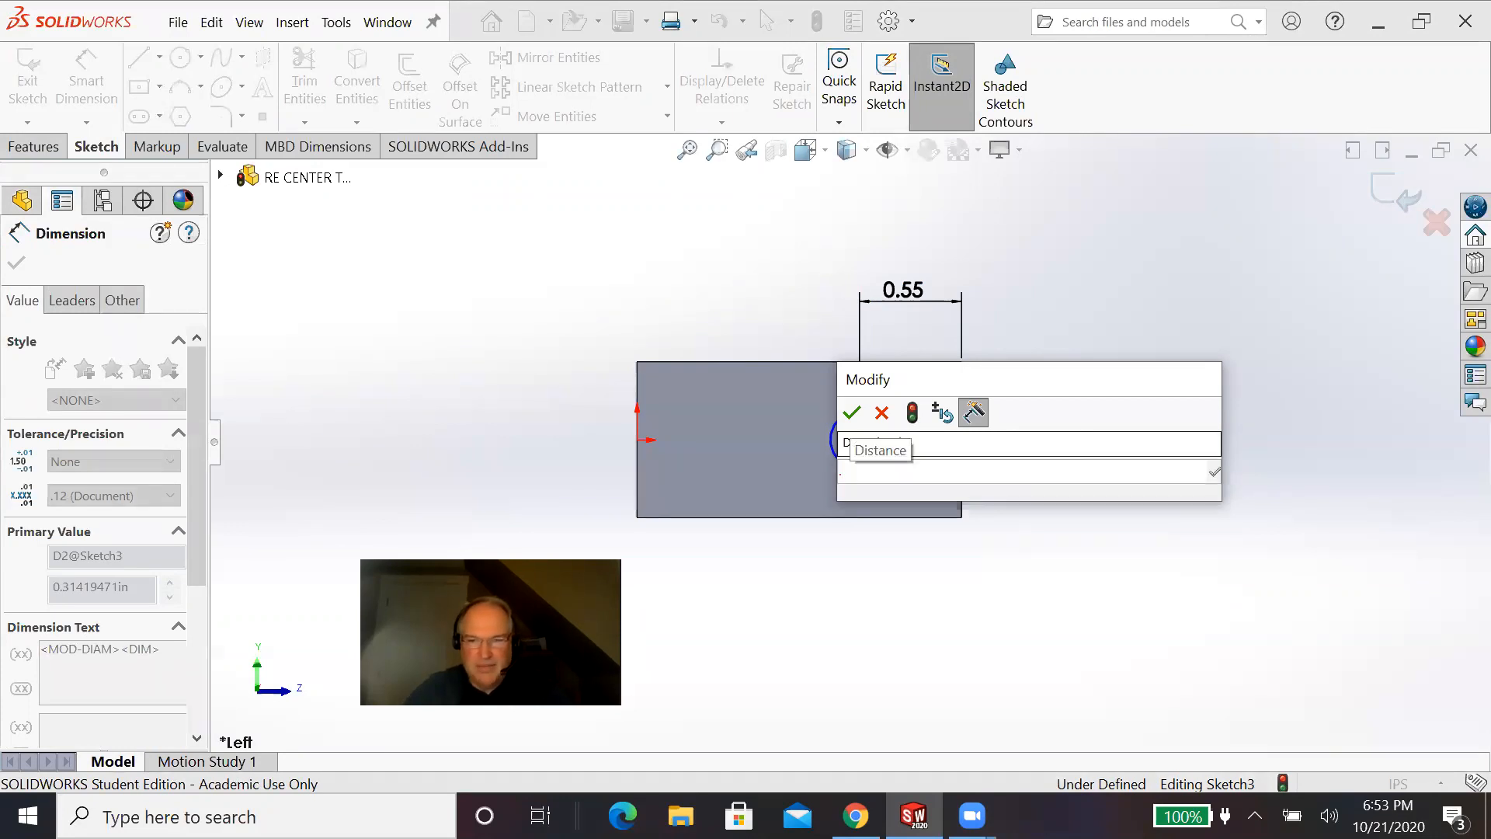
type("33")
key("Return")
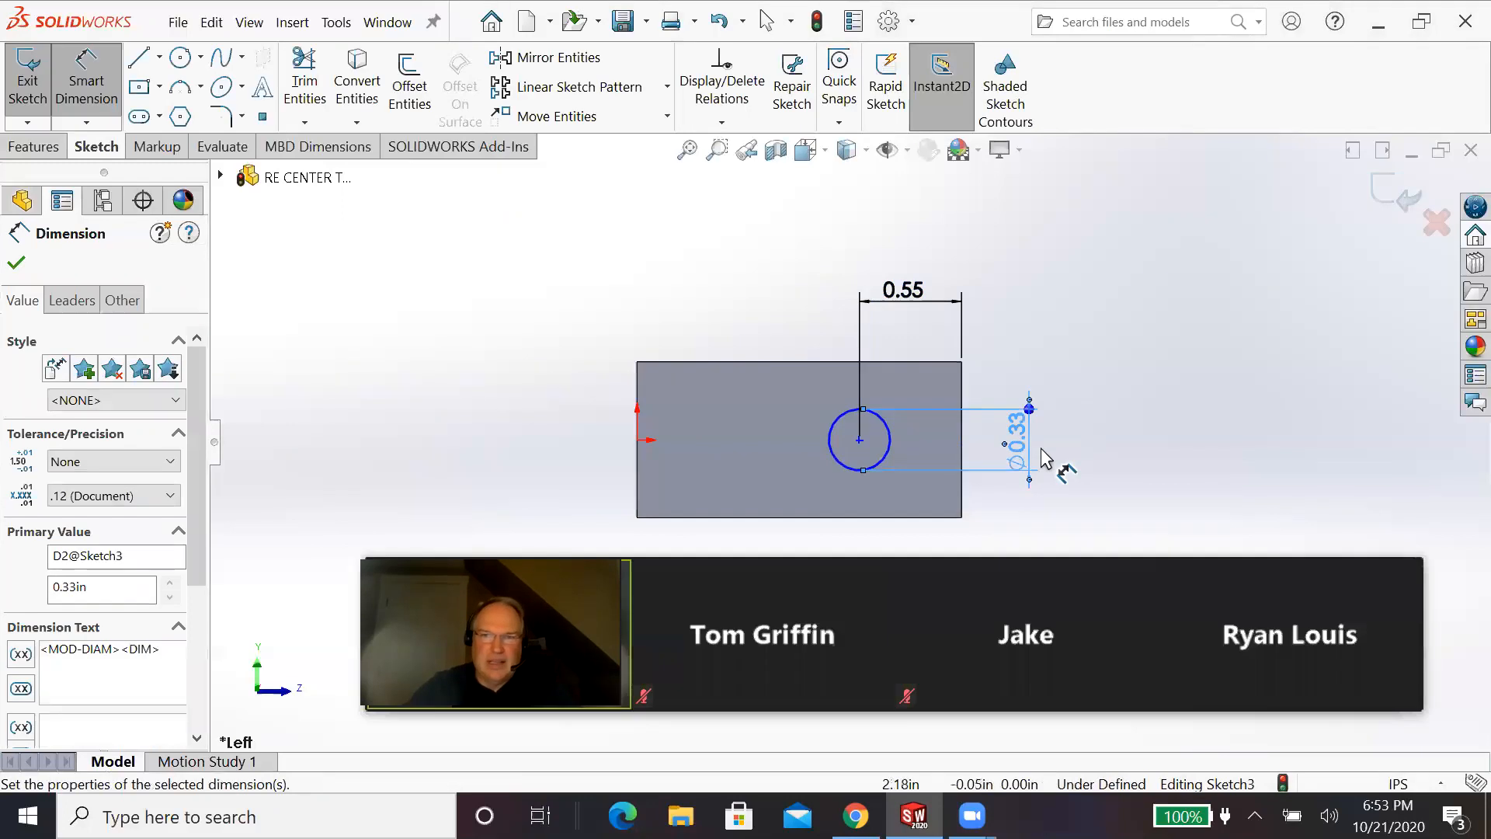
left_click(1399, 207)
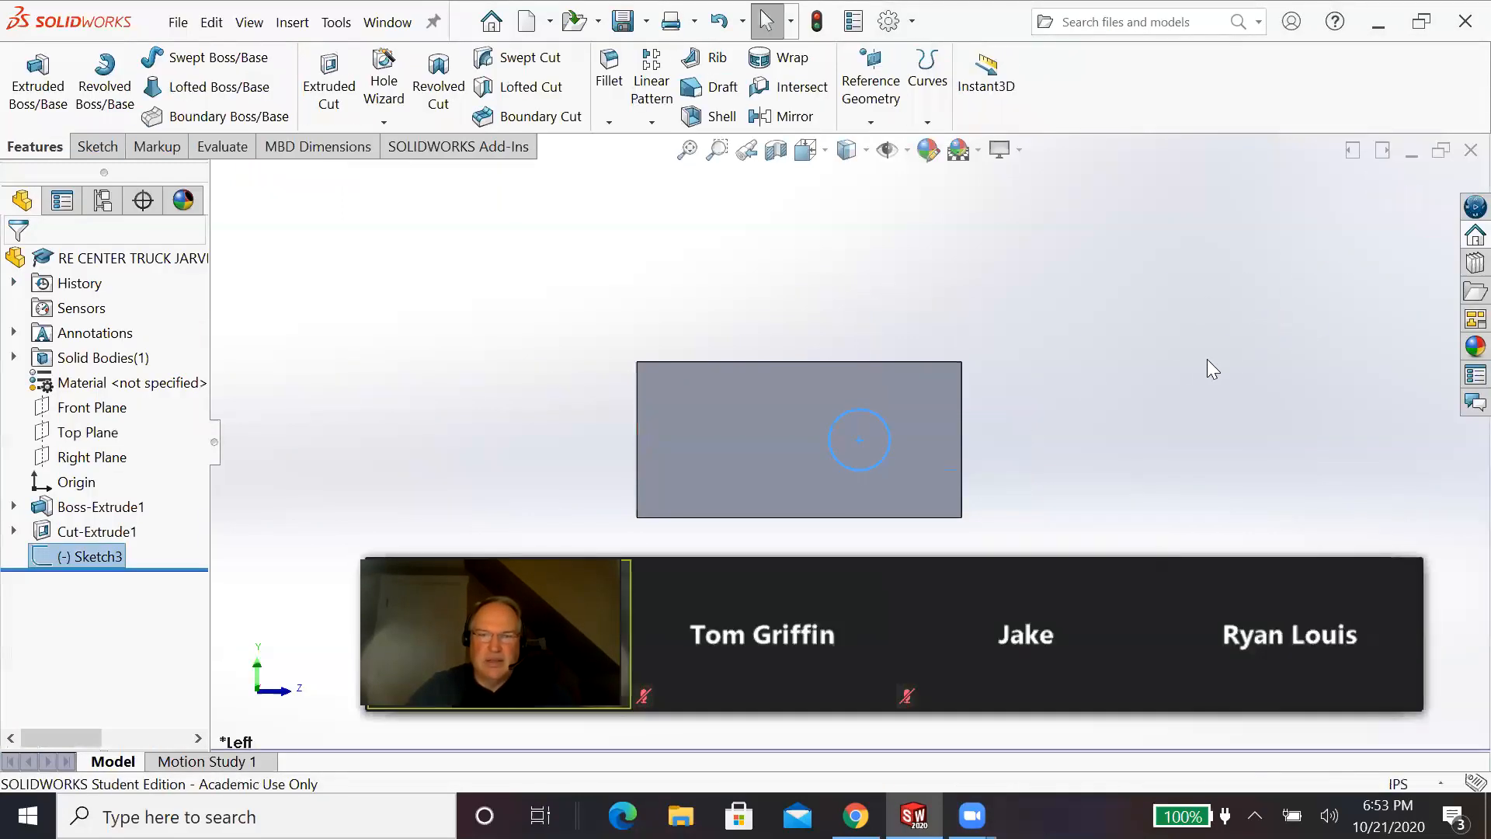
Step: Extrude the side-face circle outward as a 0.03 in blind boss, working in the isometric view
key("space")
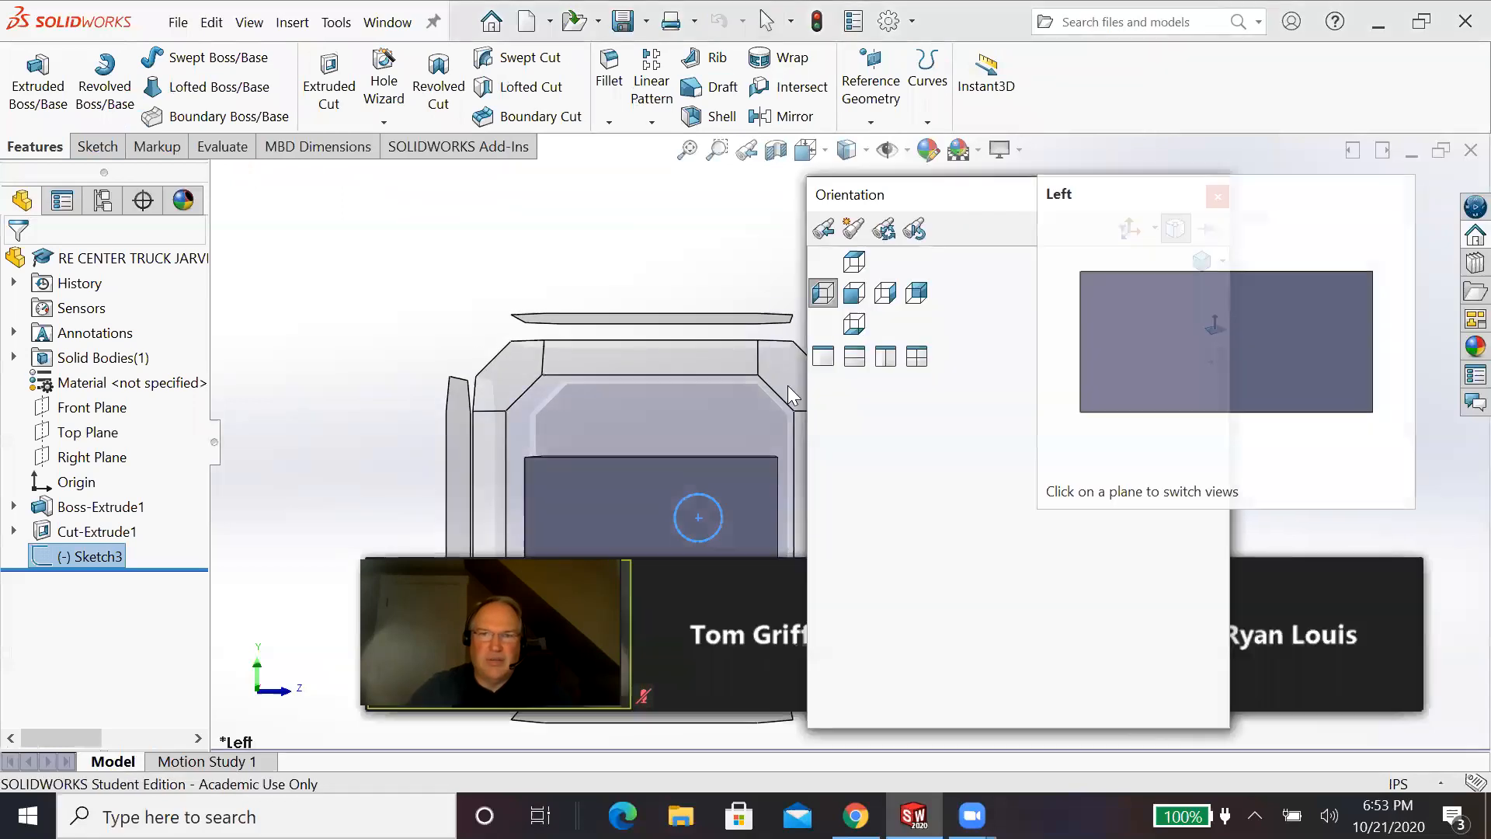
left_click(773, 405)
key("ctrl+7")
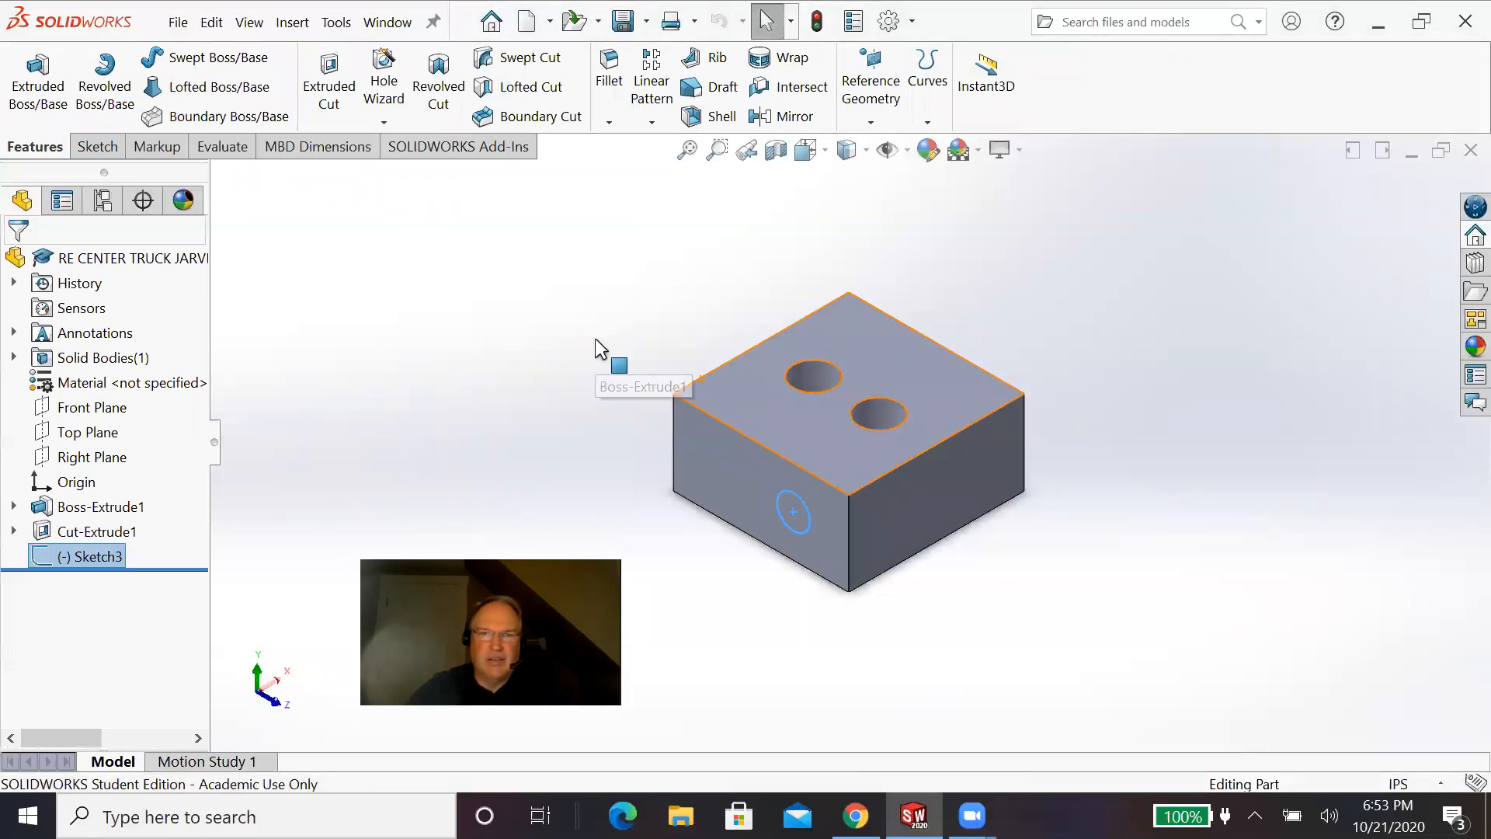
left_click(45, 110)
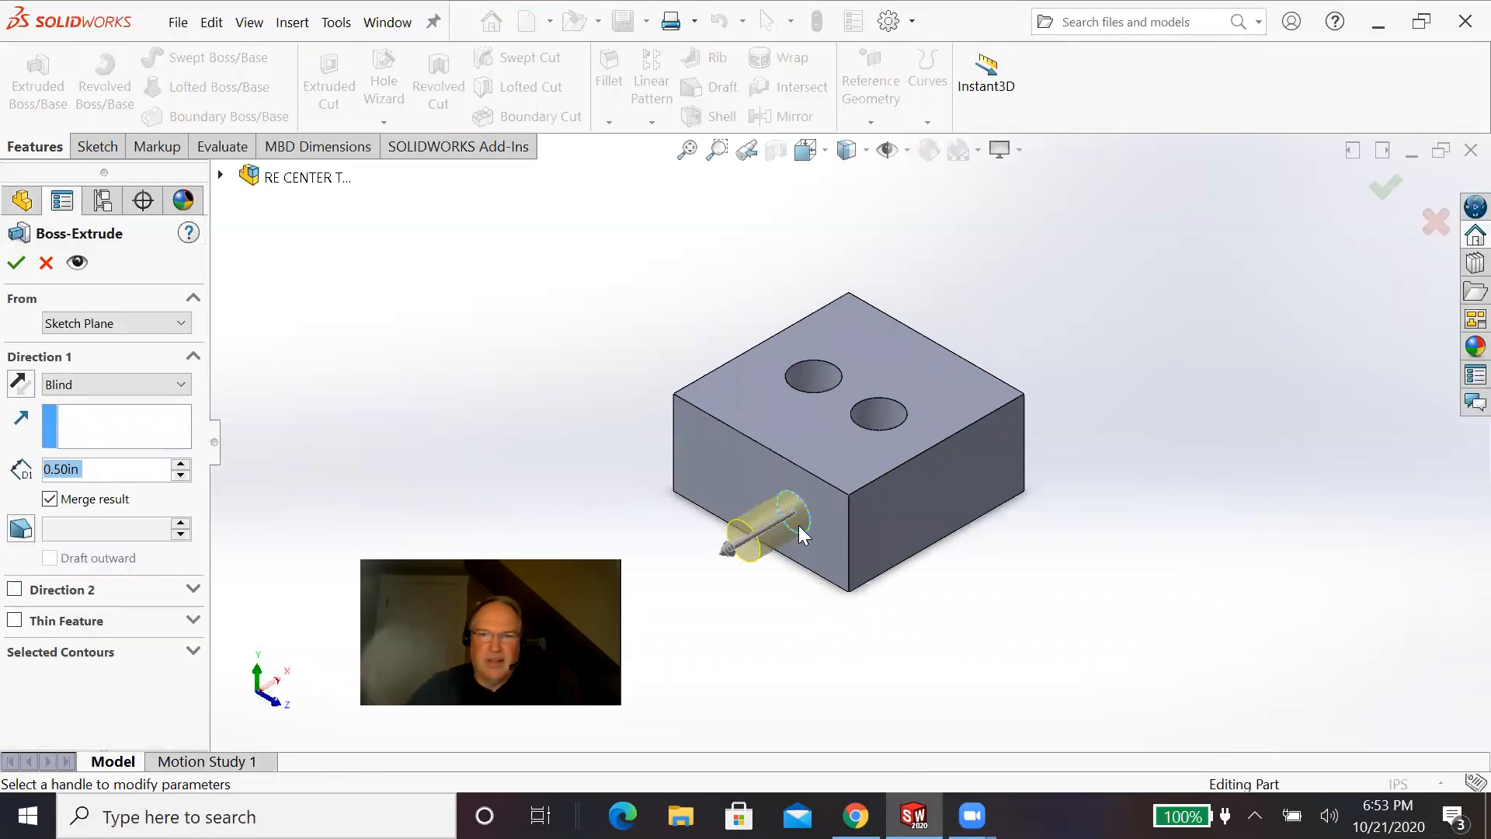
scroll(800, 522, "down", 6)
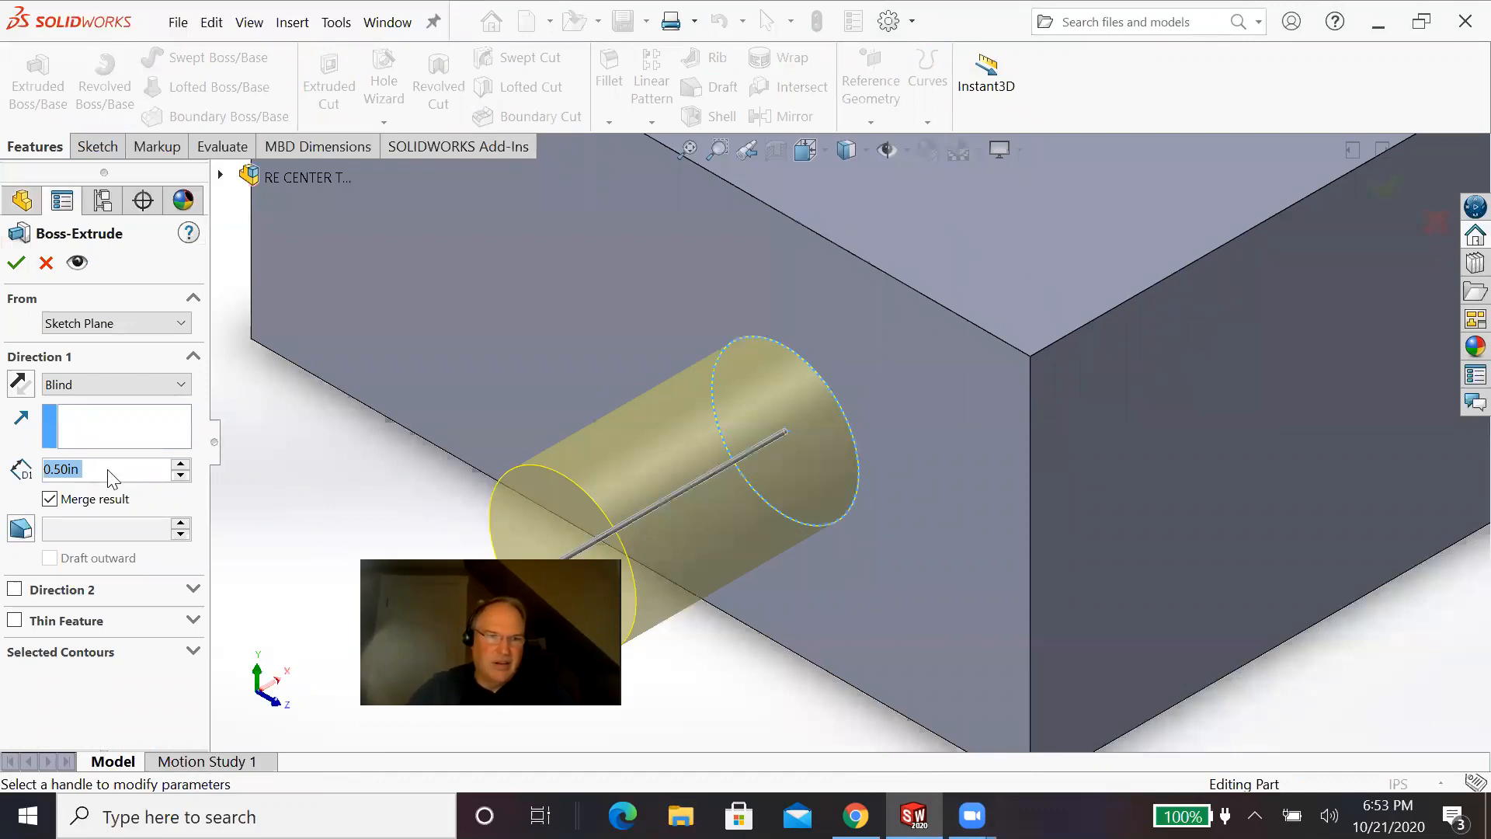
key("BackSpace")
type(".03")
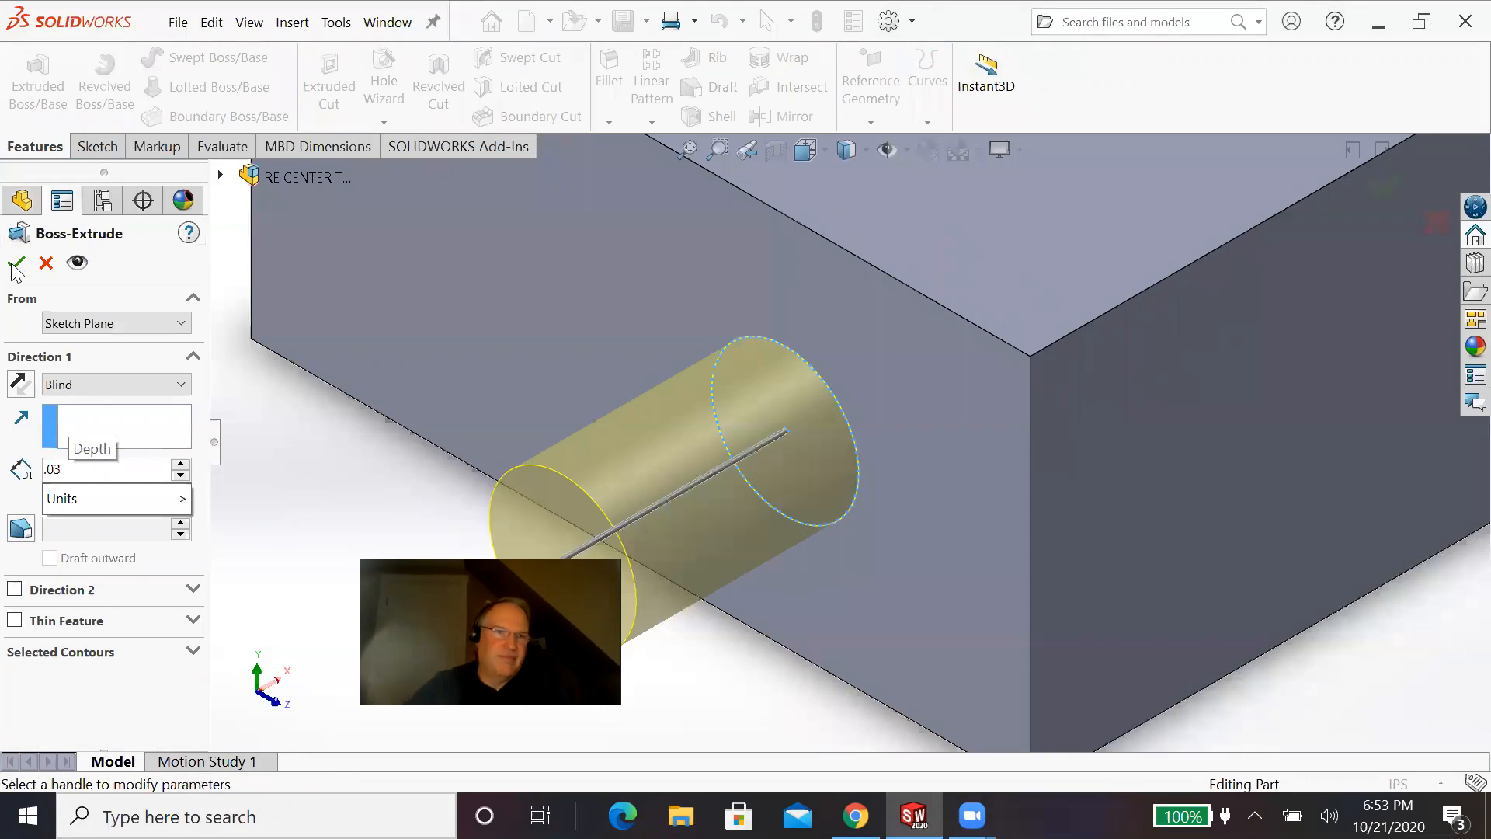
key("Return")
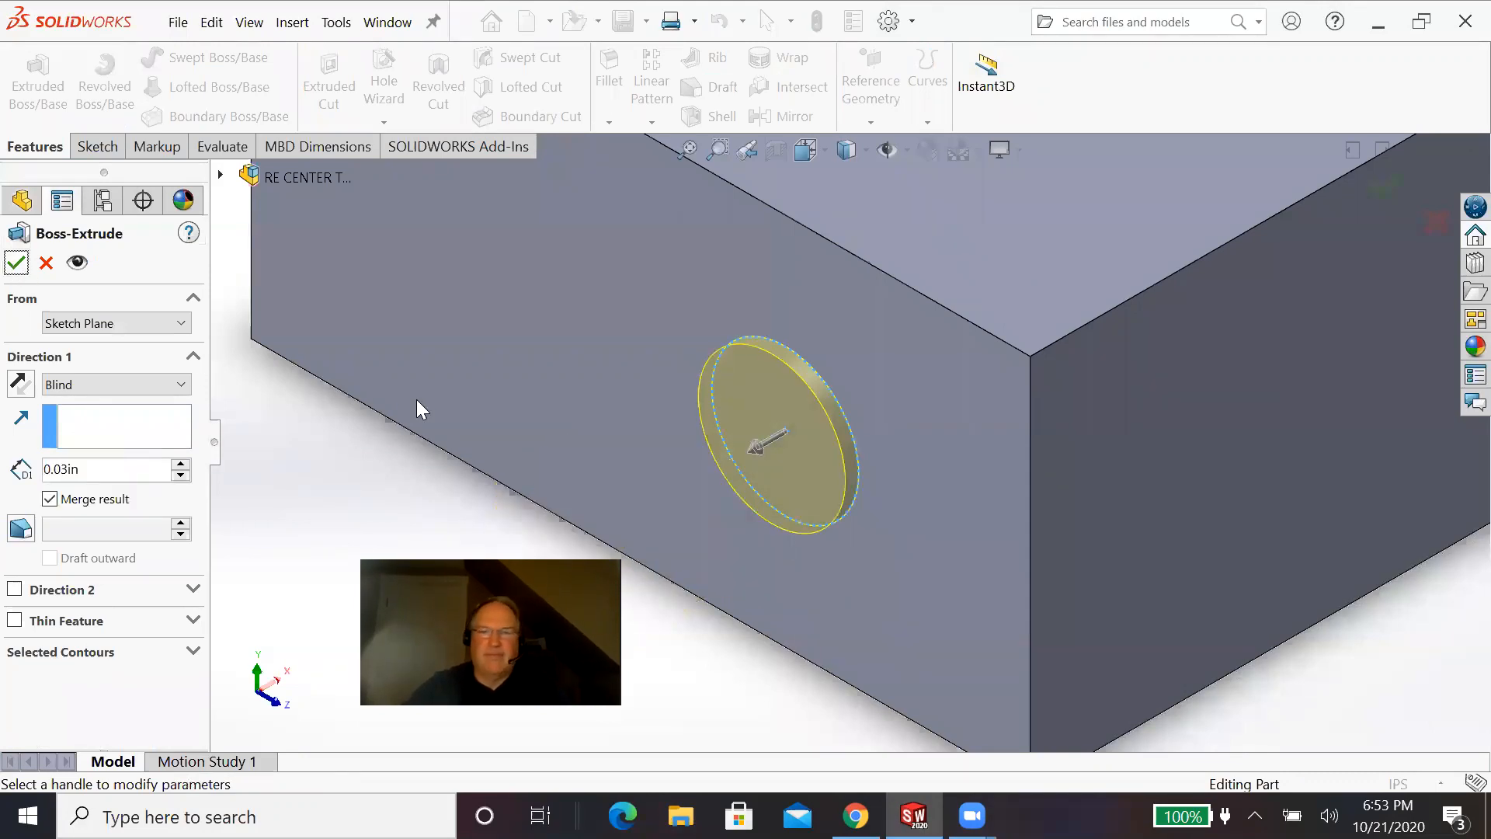
left_click(15, 263)
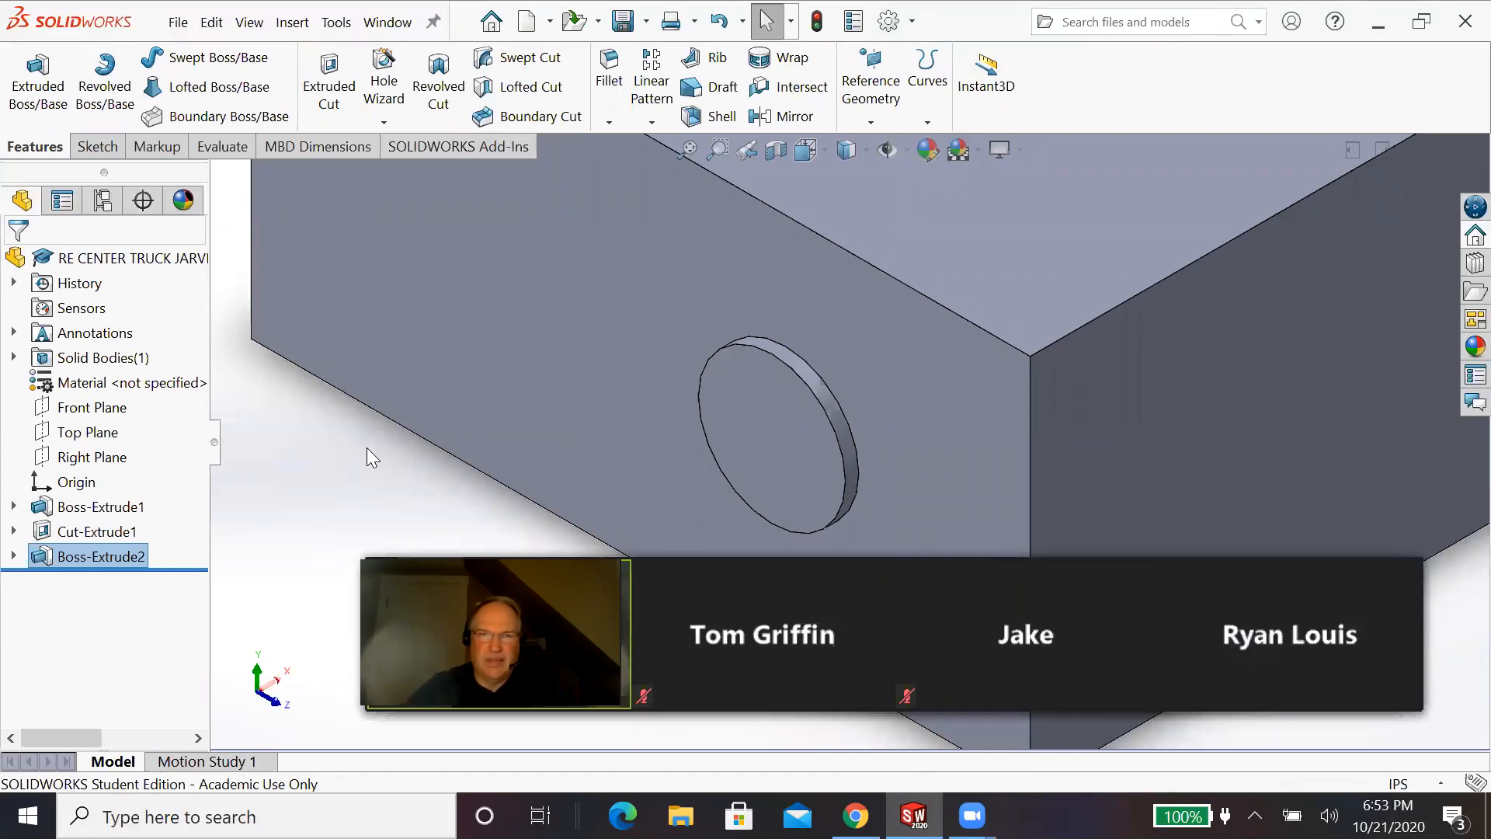
Step: Start a new sketch on the round boss's flat outer face and show it straight on in the Left view
left_click(765, 421)
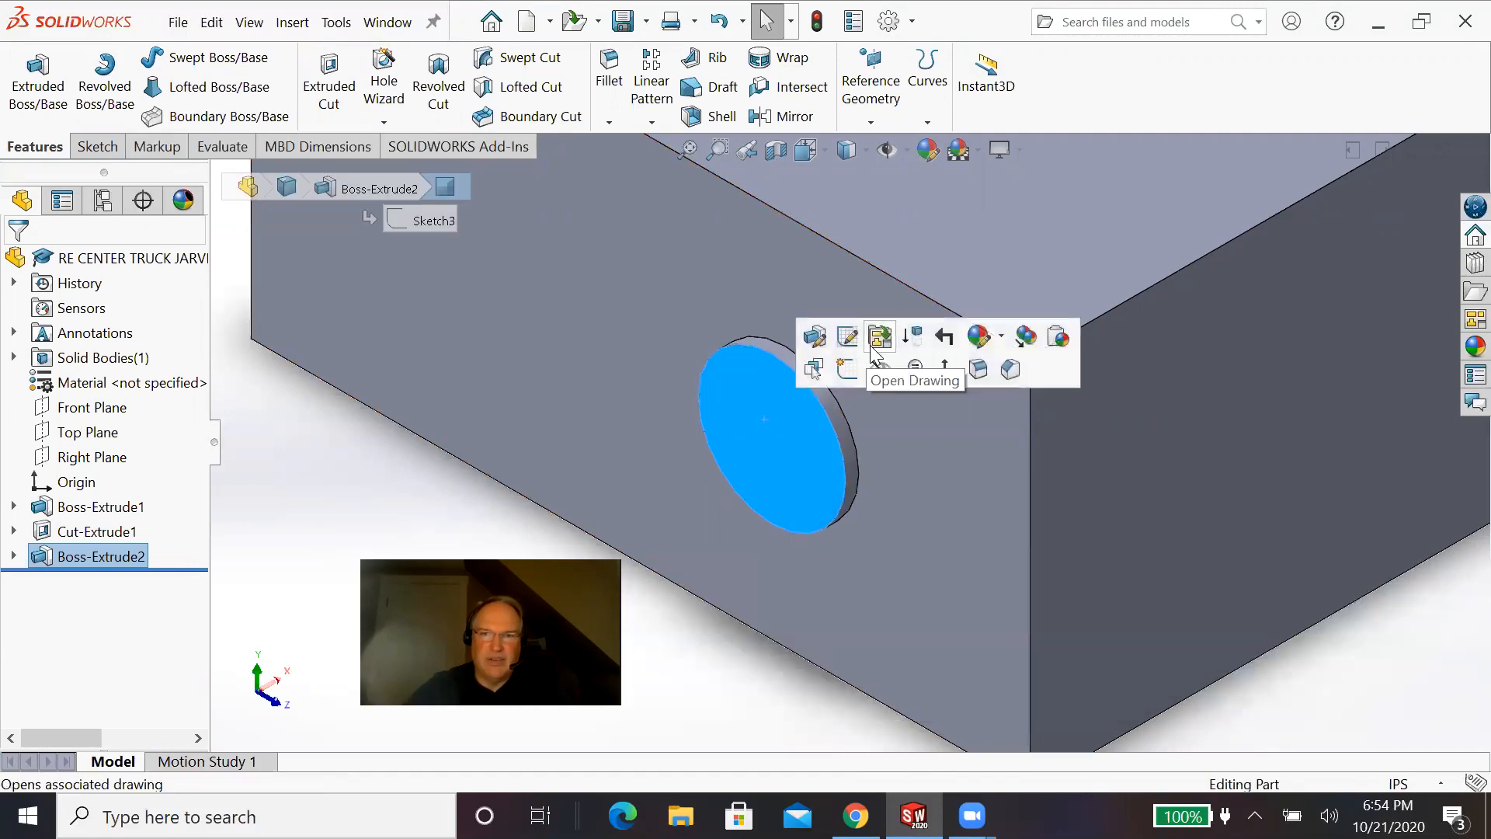
left_click(845, 368)
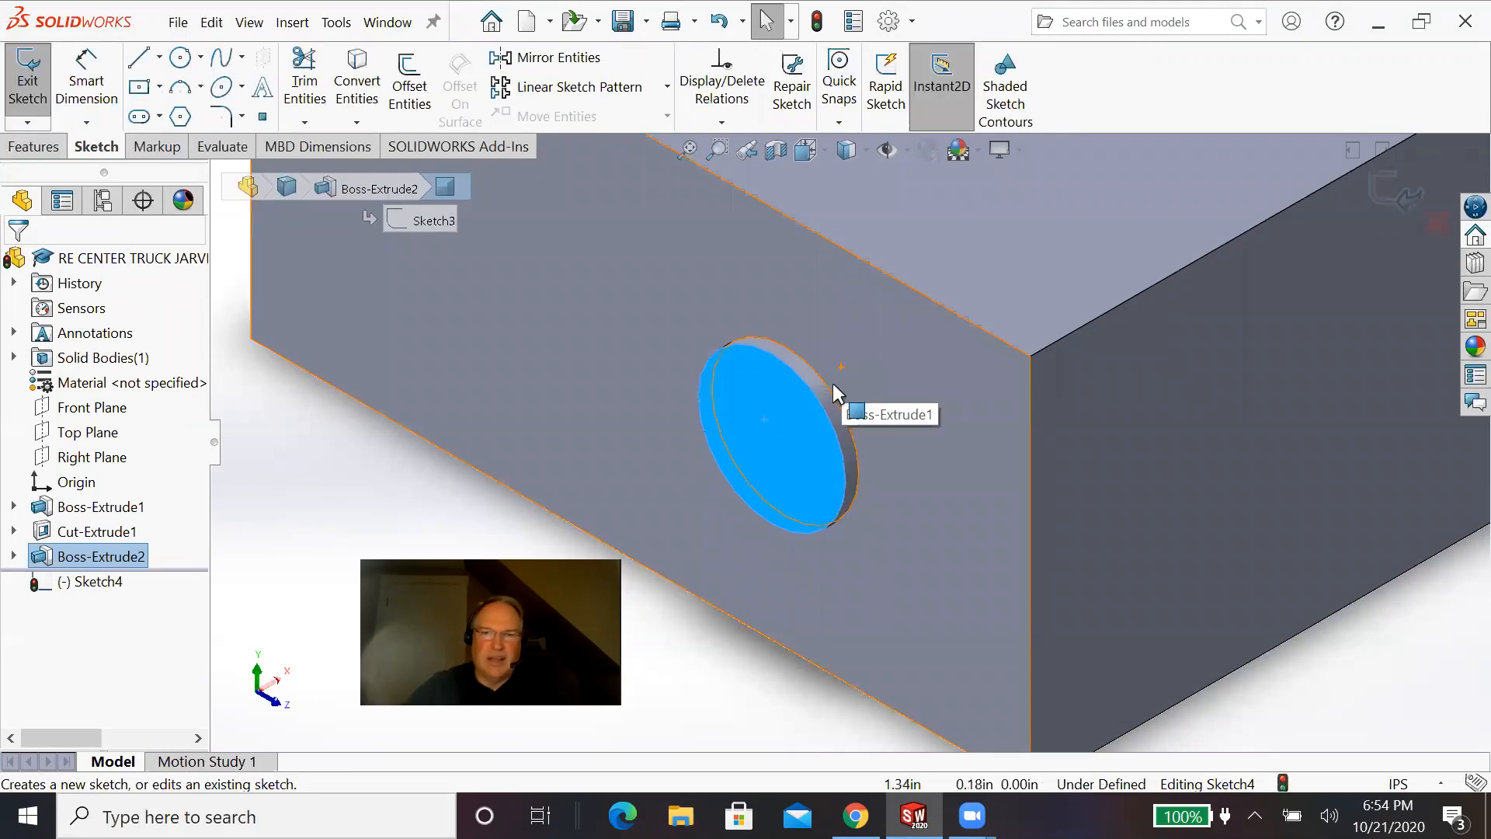
key("space")
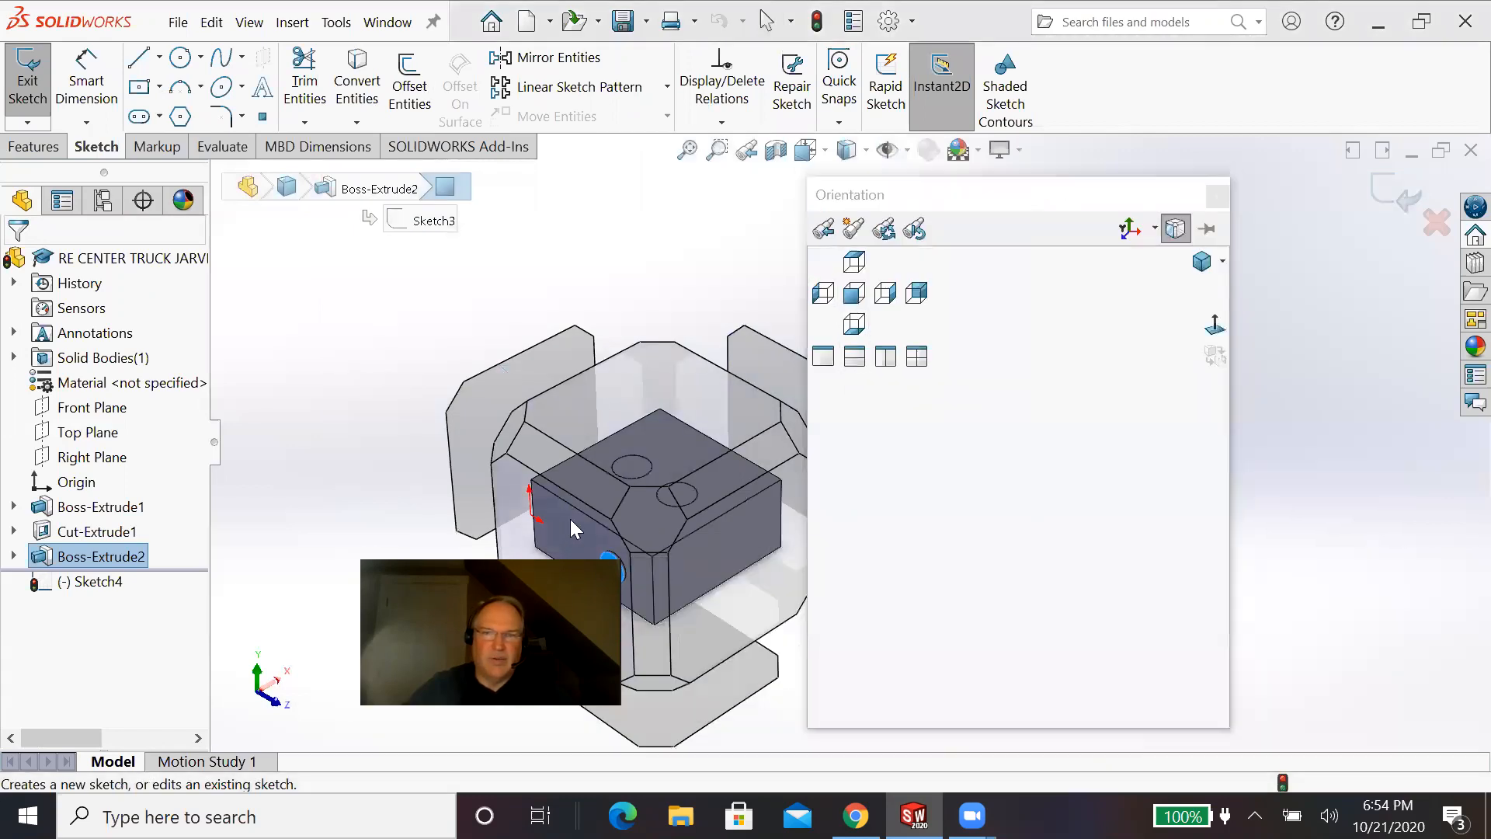
left_click(570, 519)
scroll(1007, 472, "down", 3)
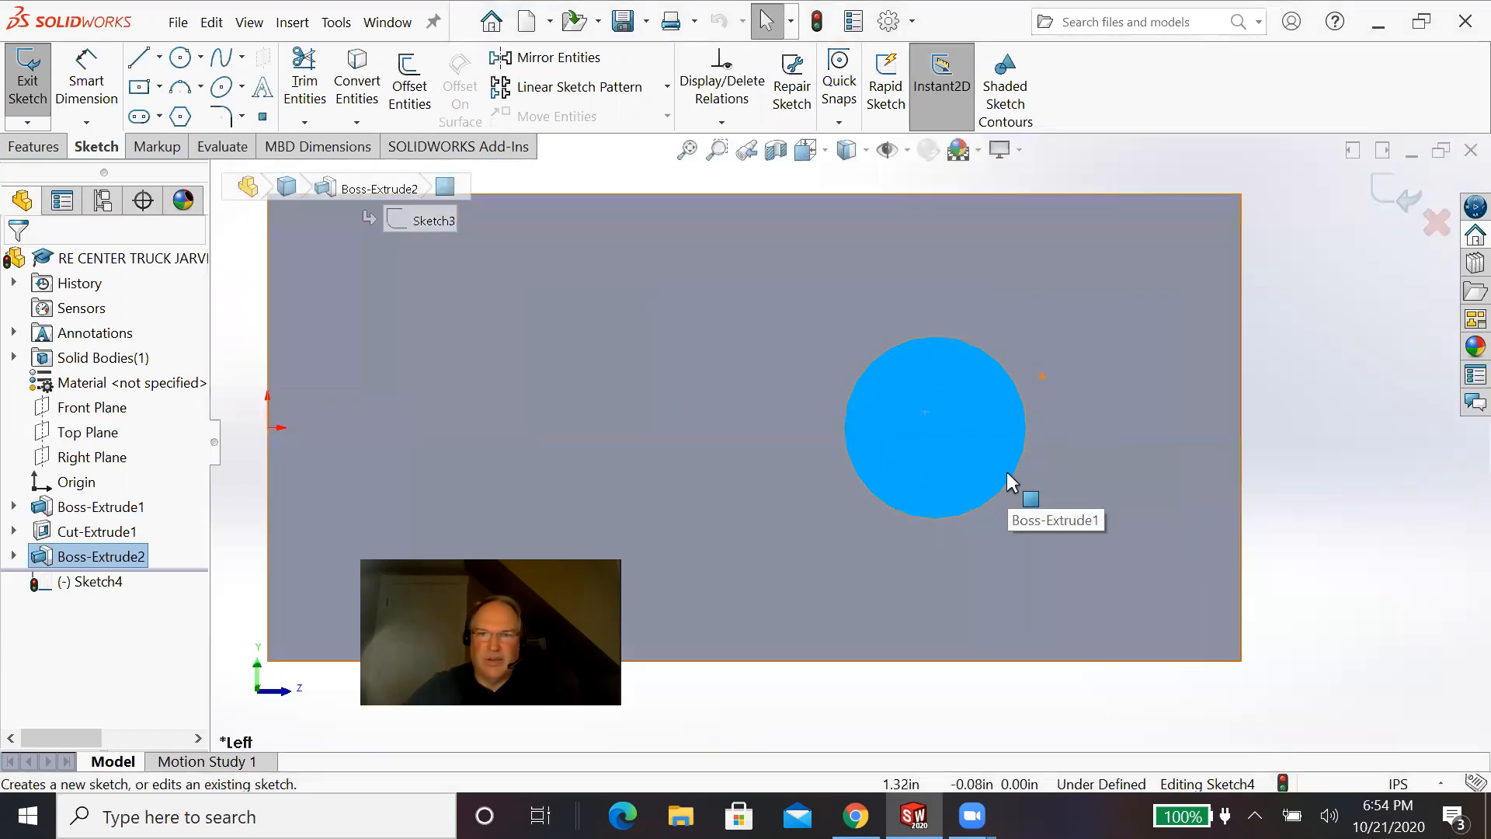
Step: Sketch a circle with a radius of about 0.10 in, concentric with the round boss
left_click(180, 58)
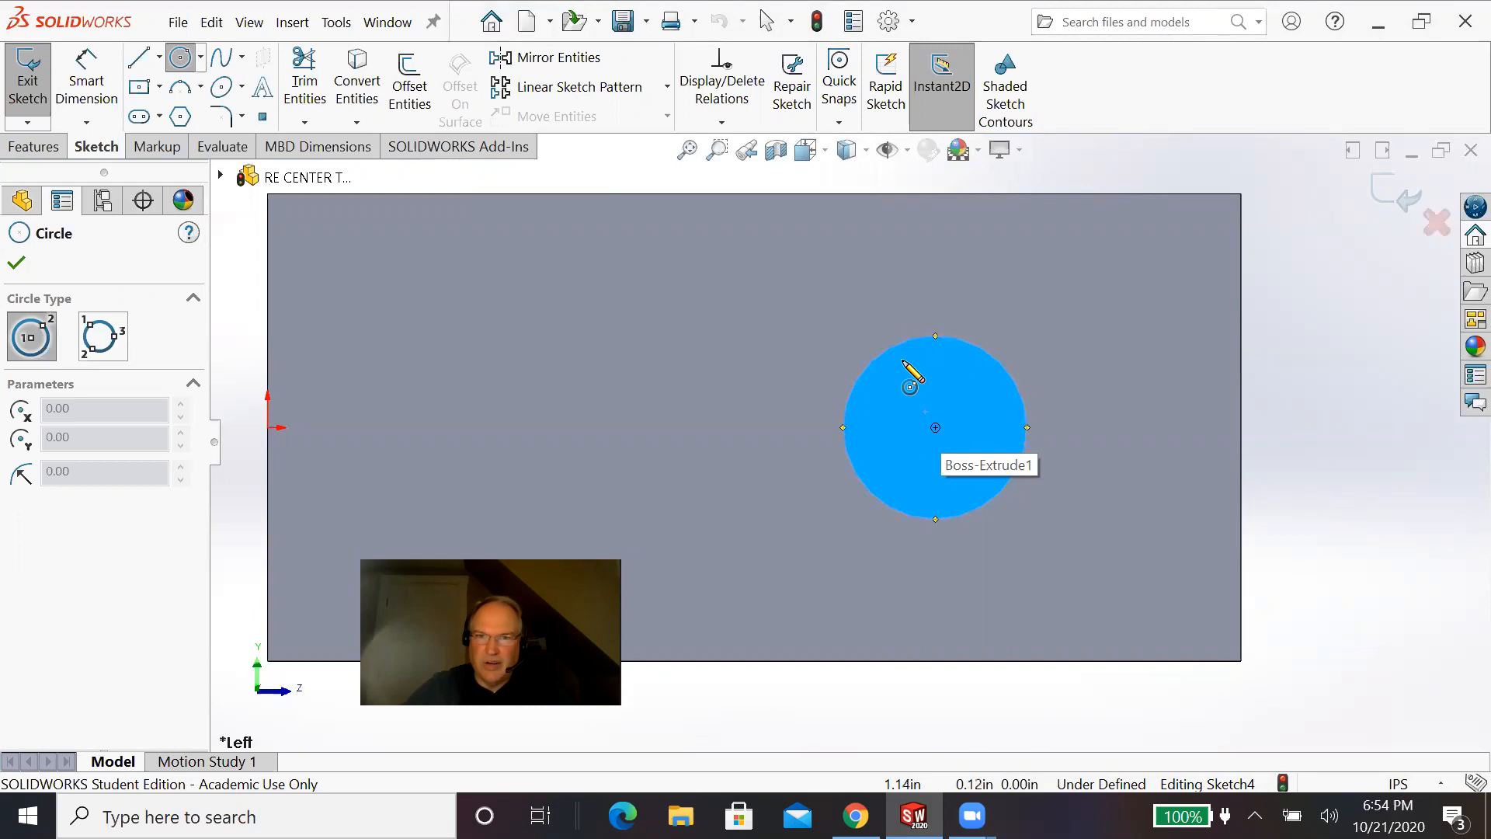
left_click(936, 428)
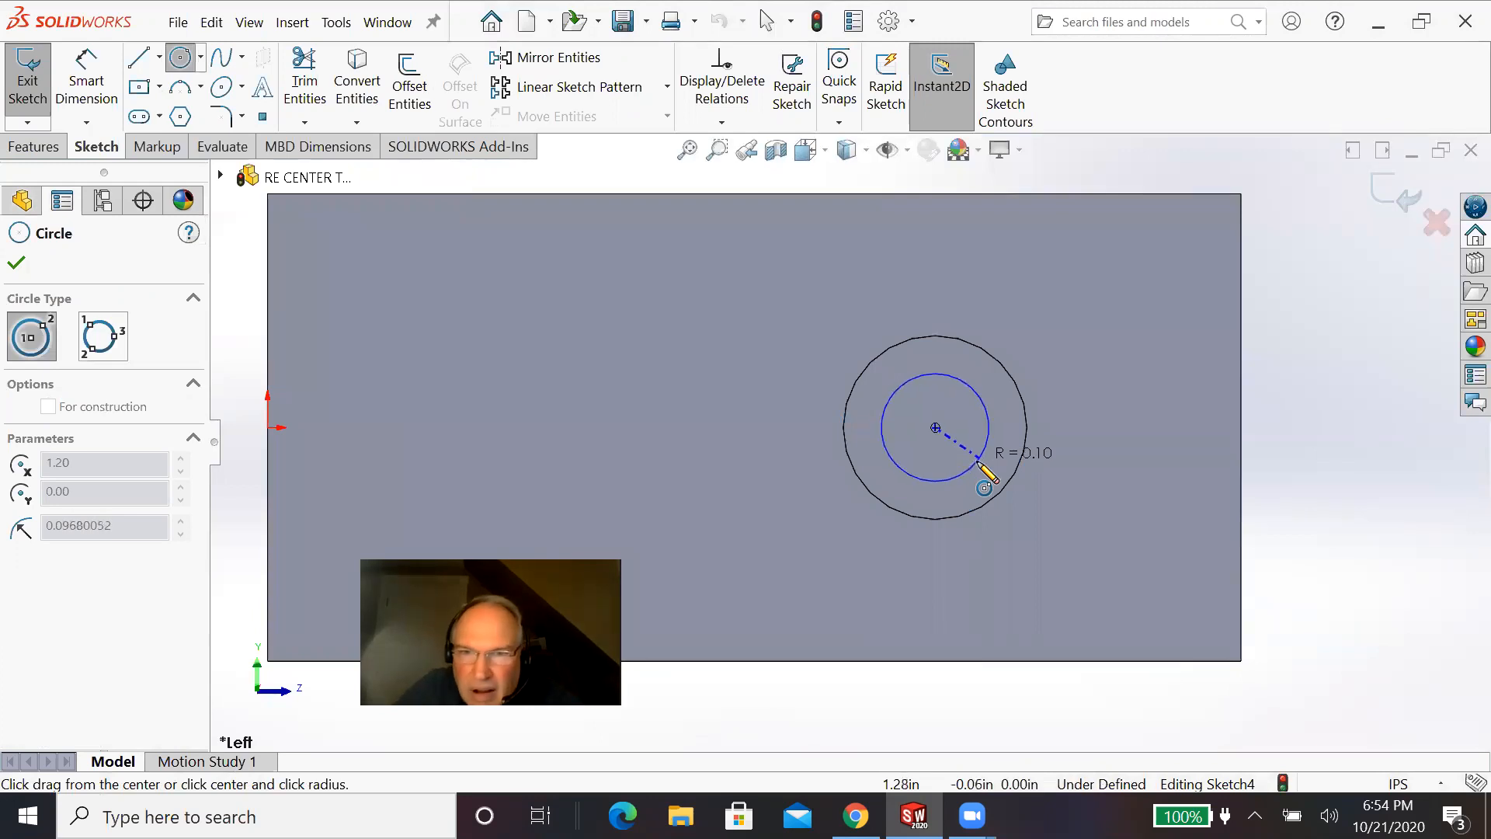
left_click(977, 463)
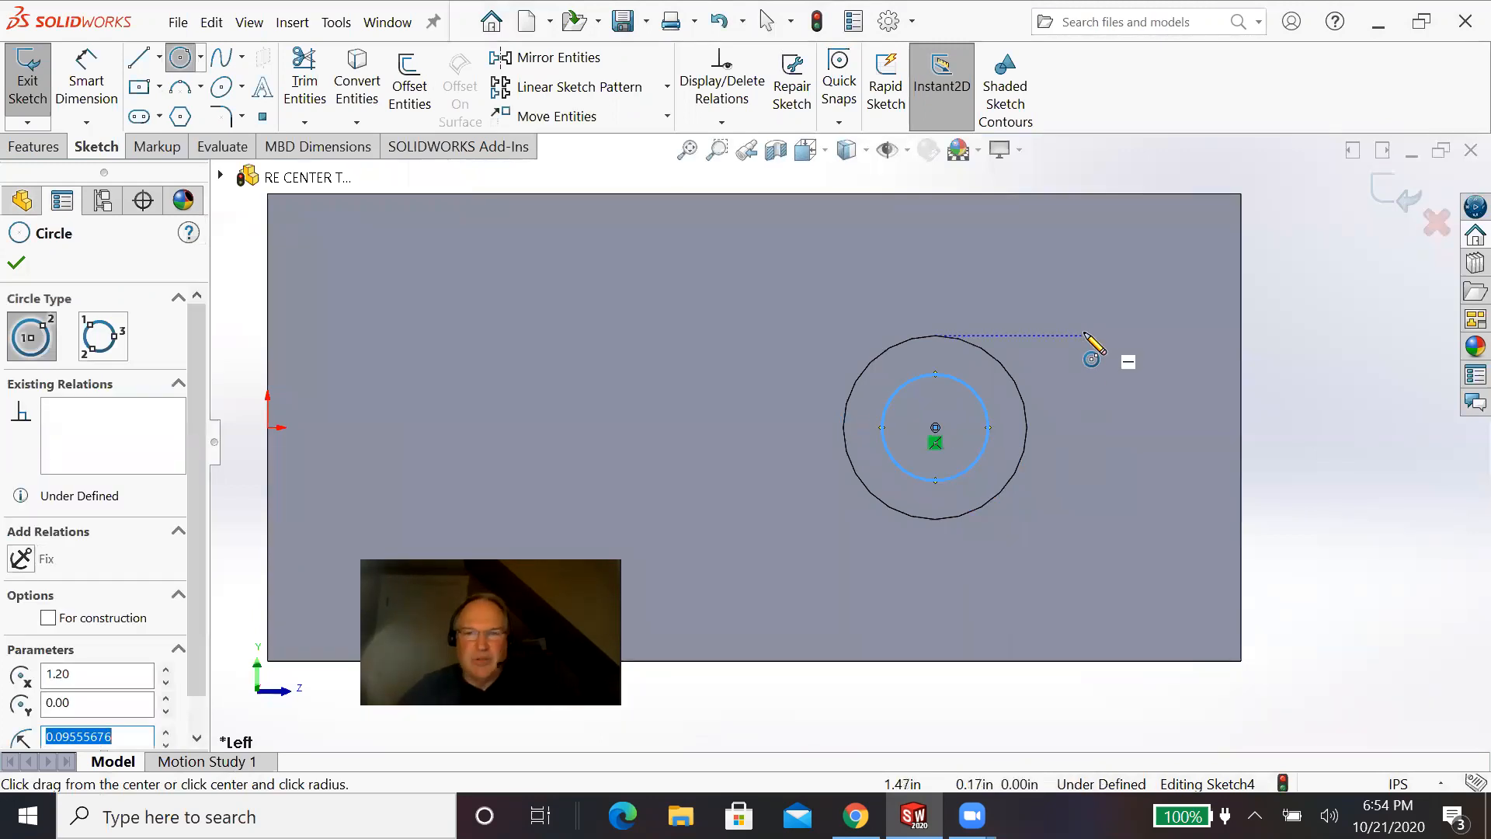
Step: Dimension the diameter of the circle on the round boss's face as 0.25 in and exit the sketch
left_click(112, 65)
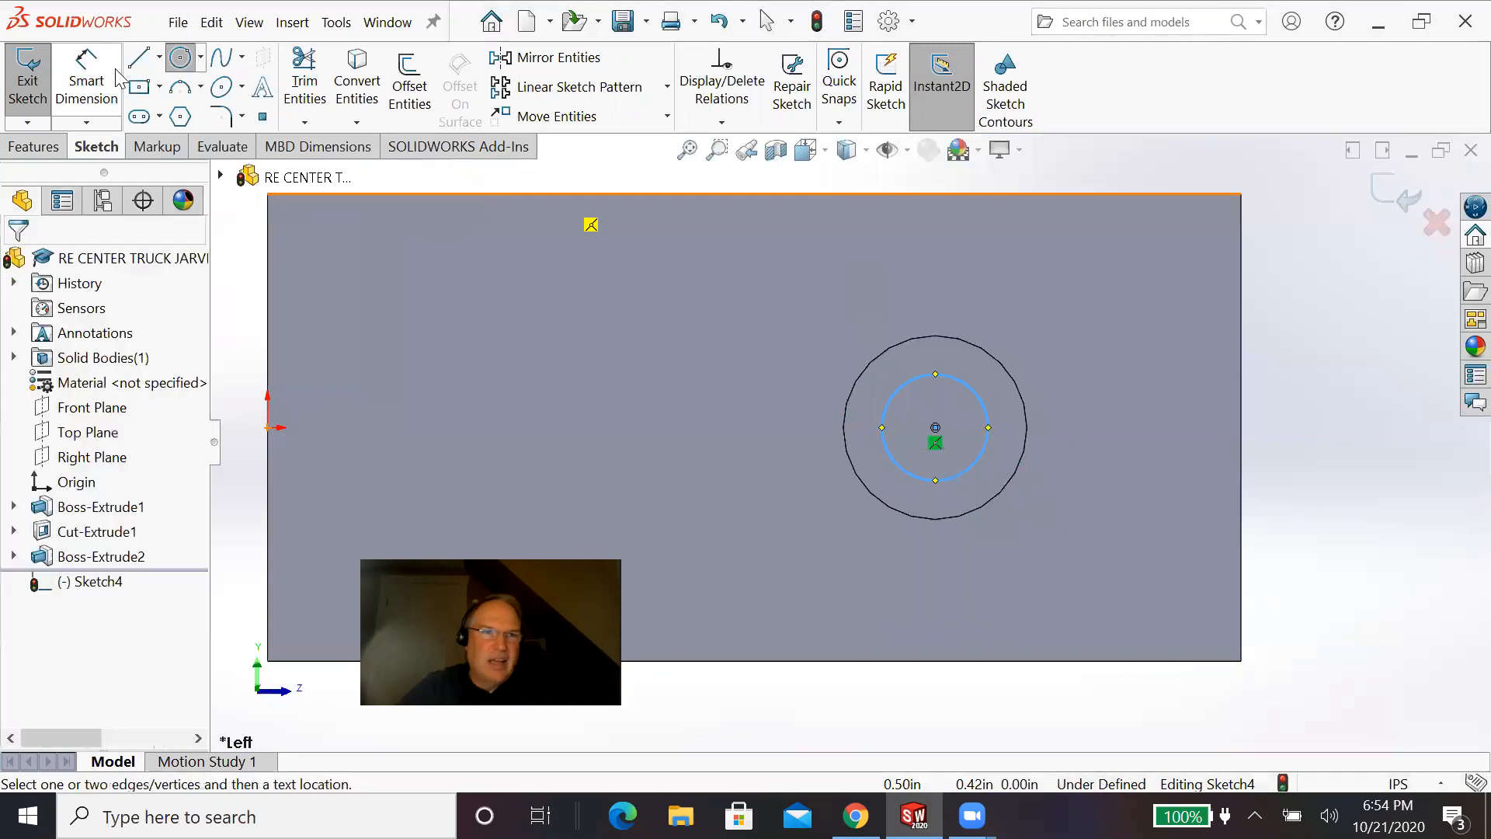
left_click(899, 390)
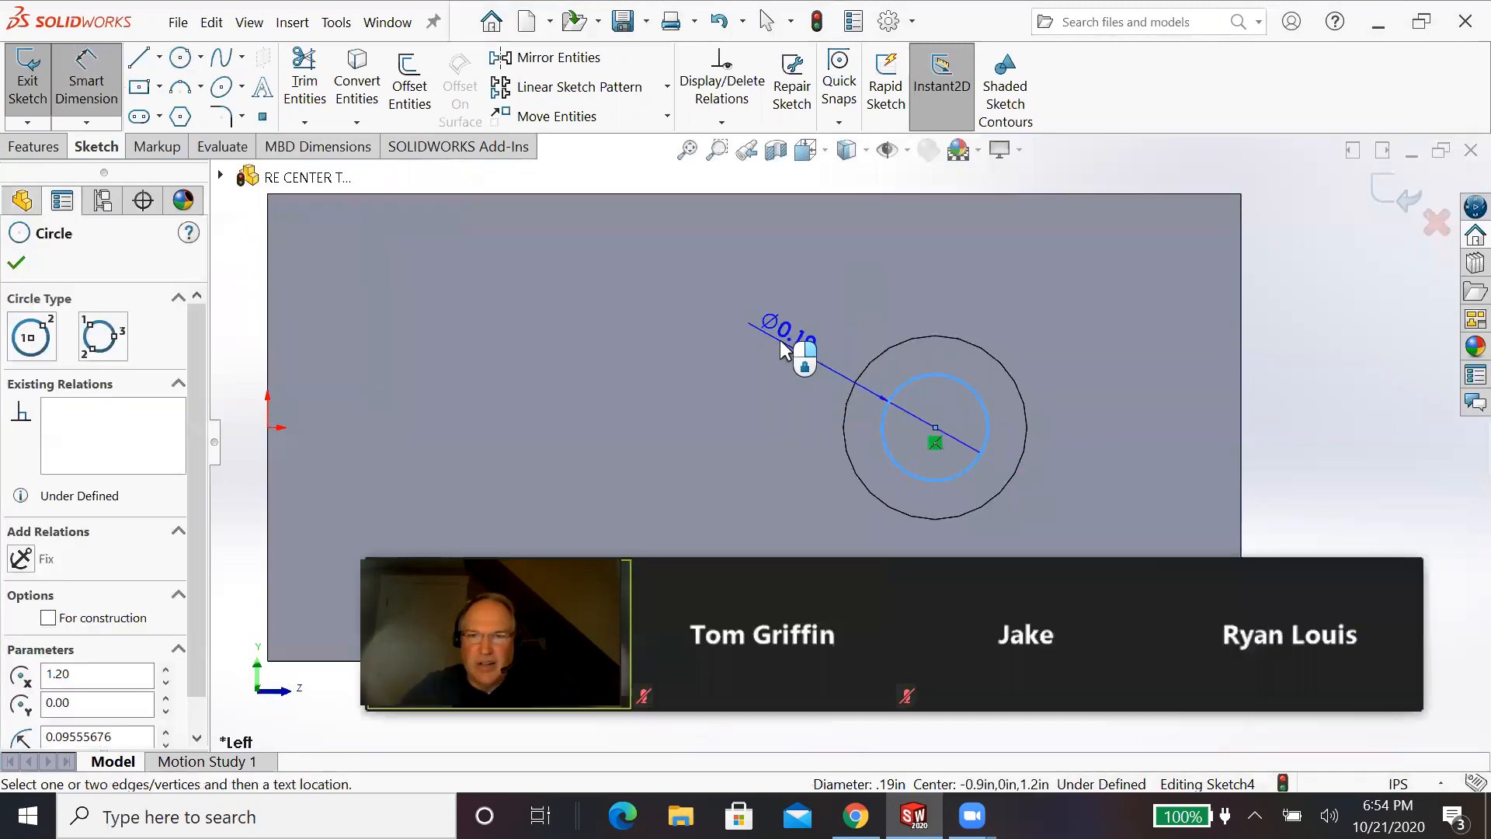
left_click(781, 340)
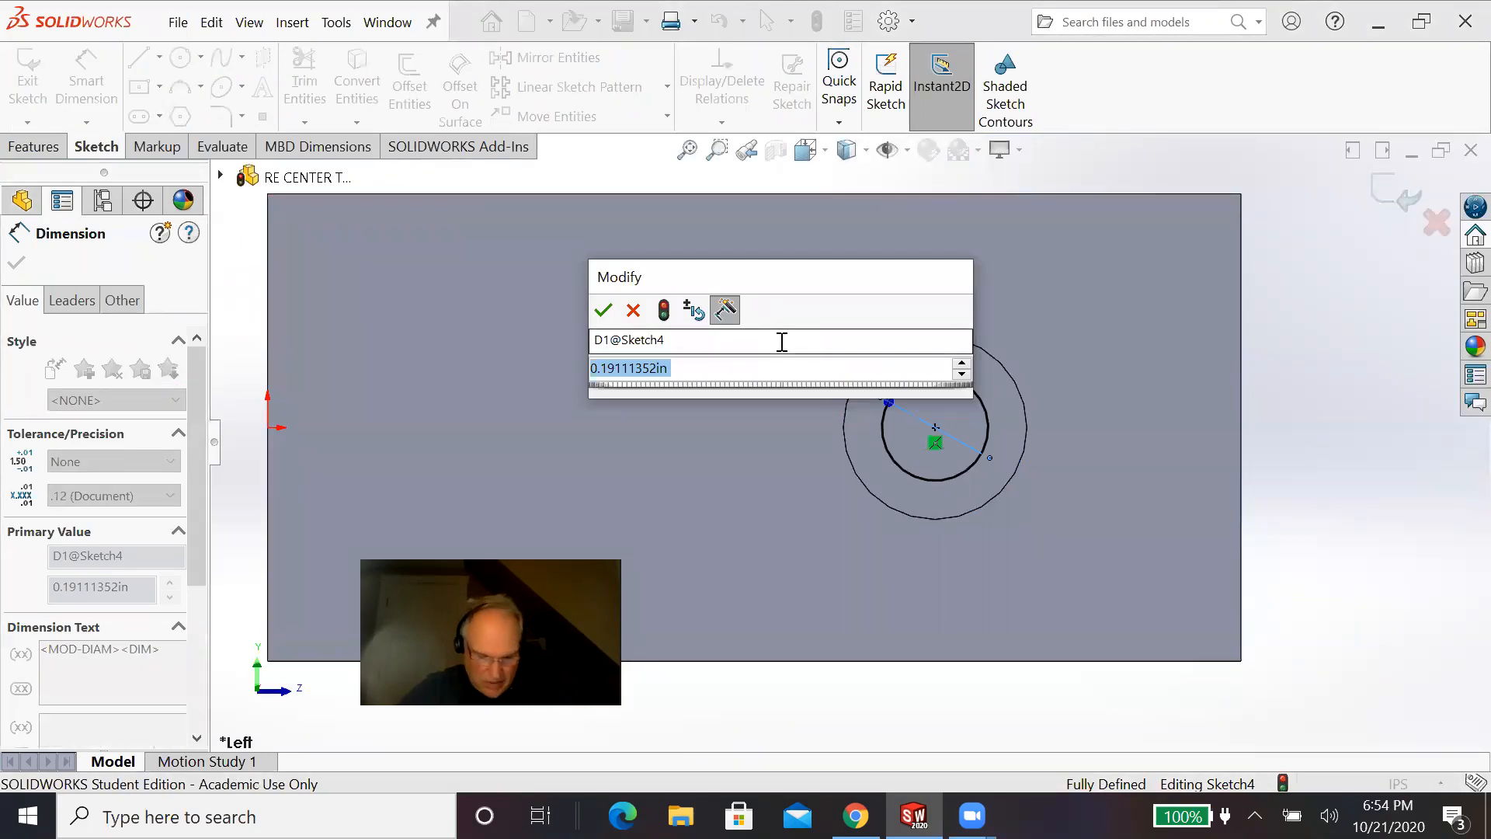
type(".25")
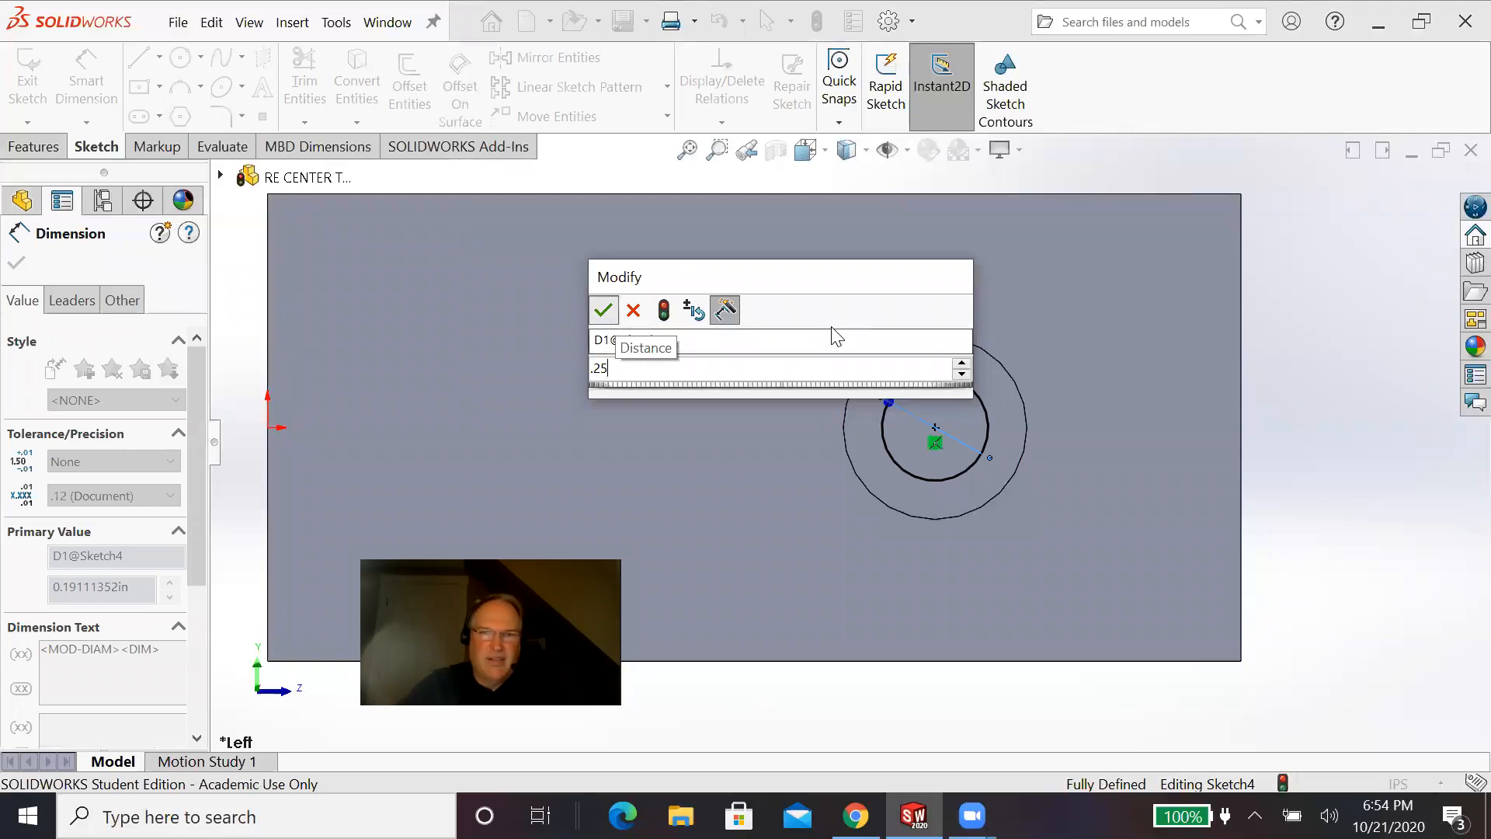
key("Return")
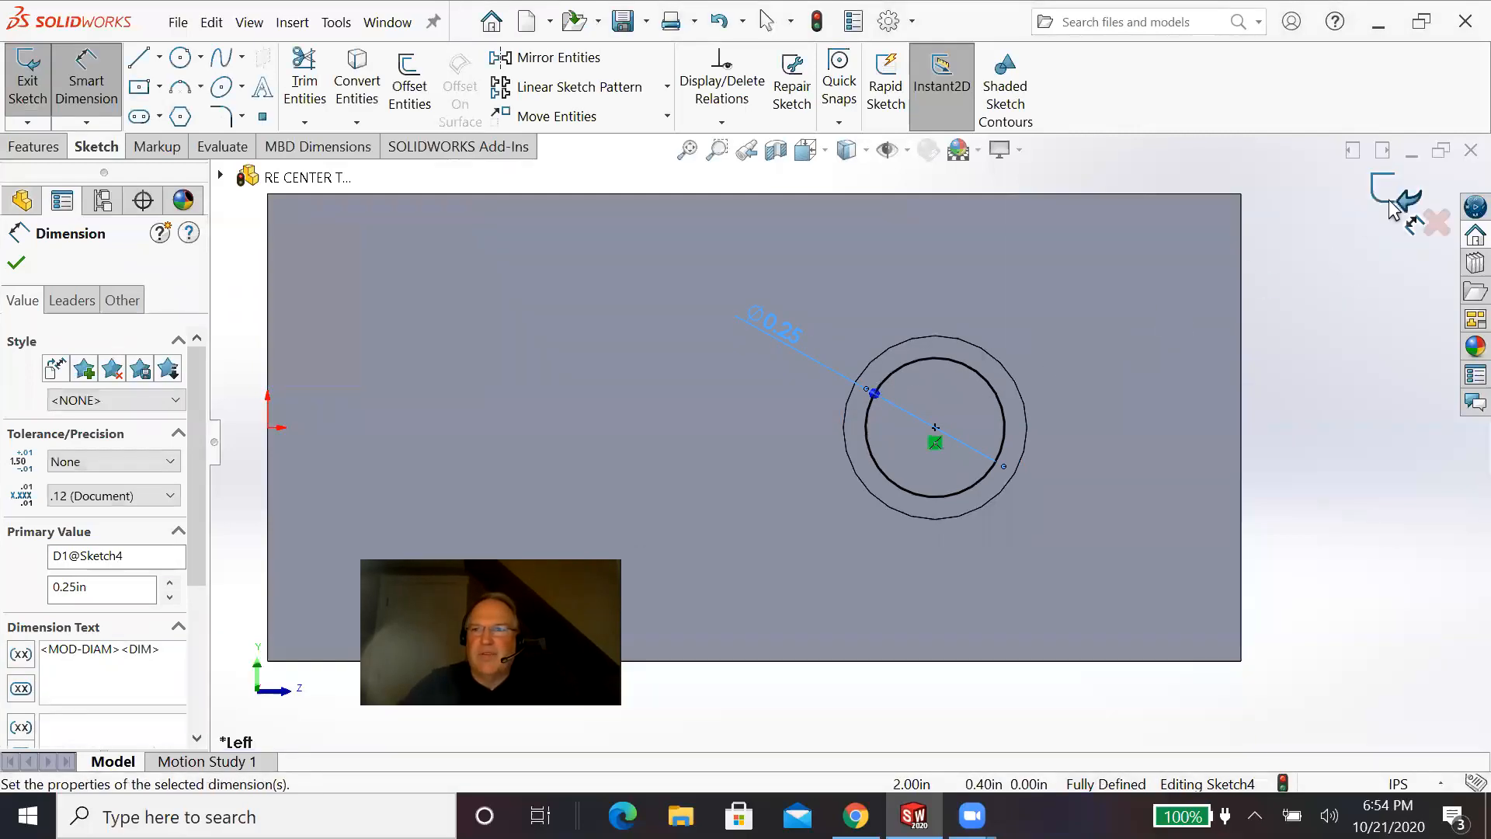
left_click(1398, 196)
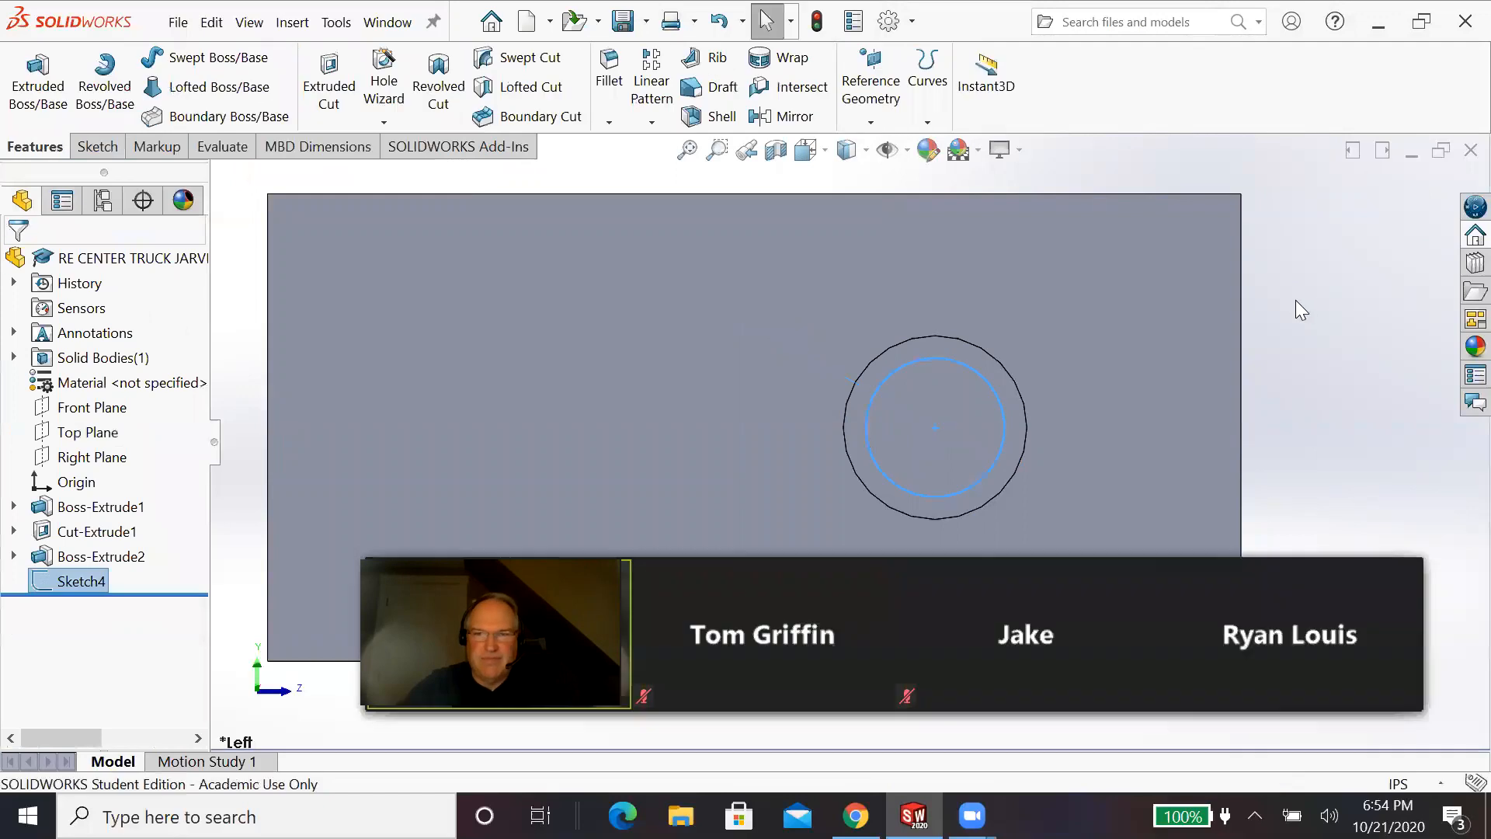
Step: Start a blind boss extrusion of the 0.25 in circle outward to about 0.33 in, working in a corner view of the boss side
key("space")
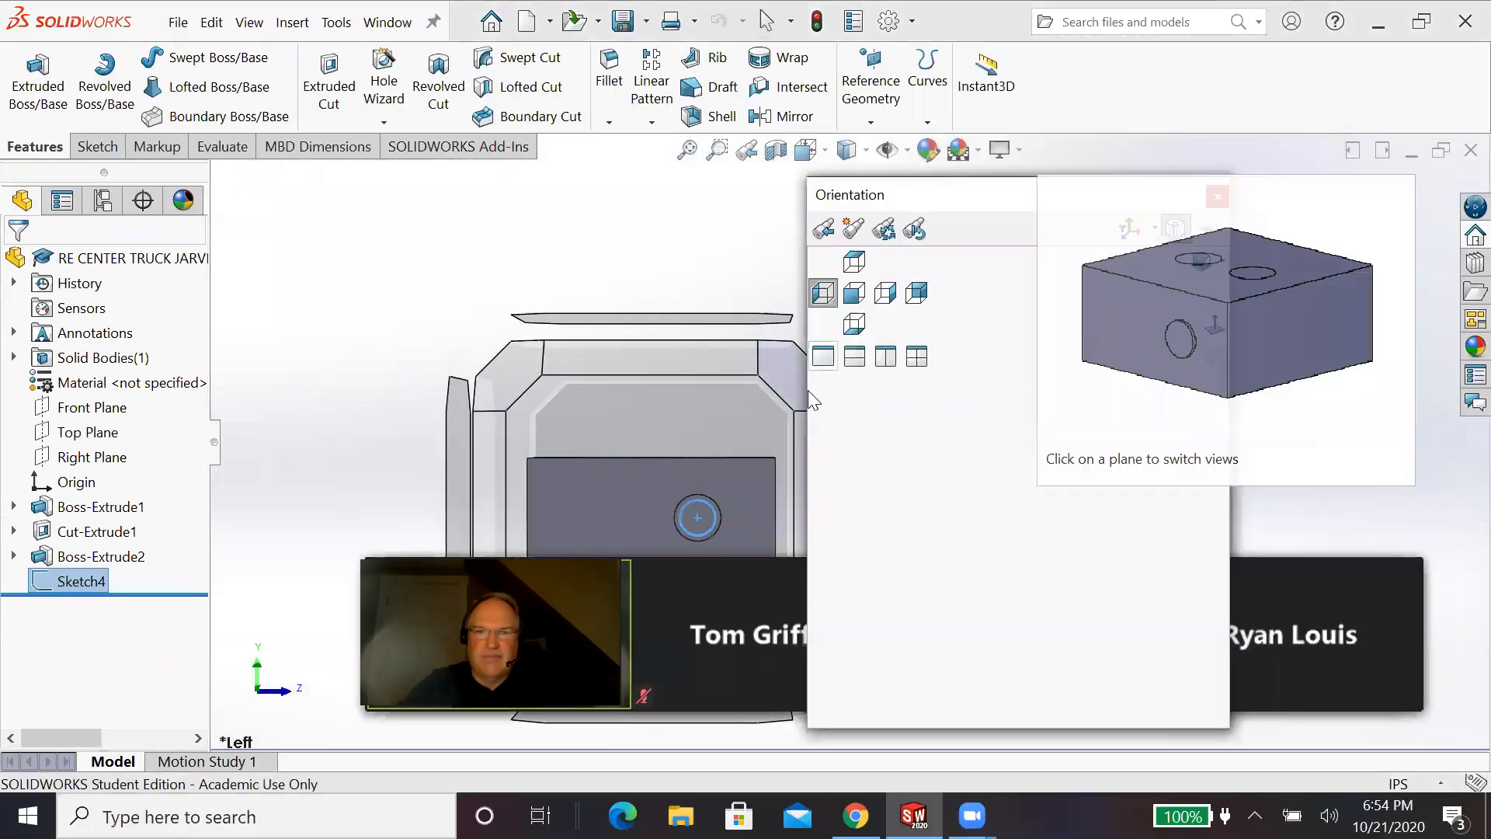
left_click(805, 389)
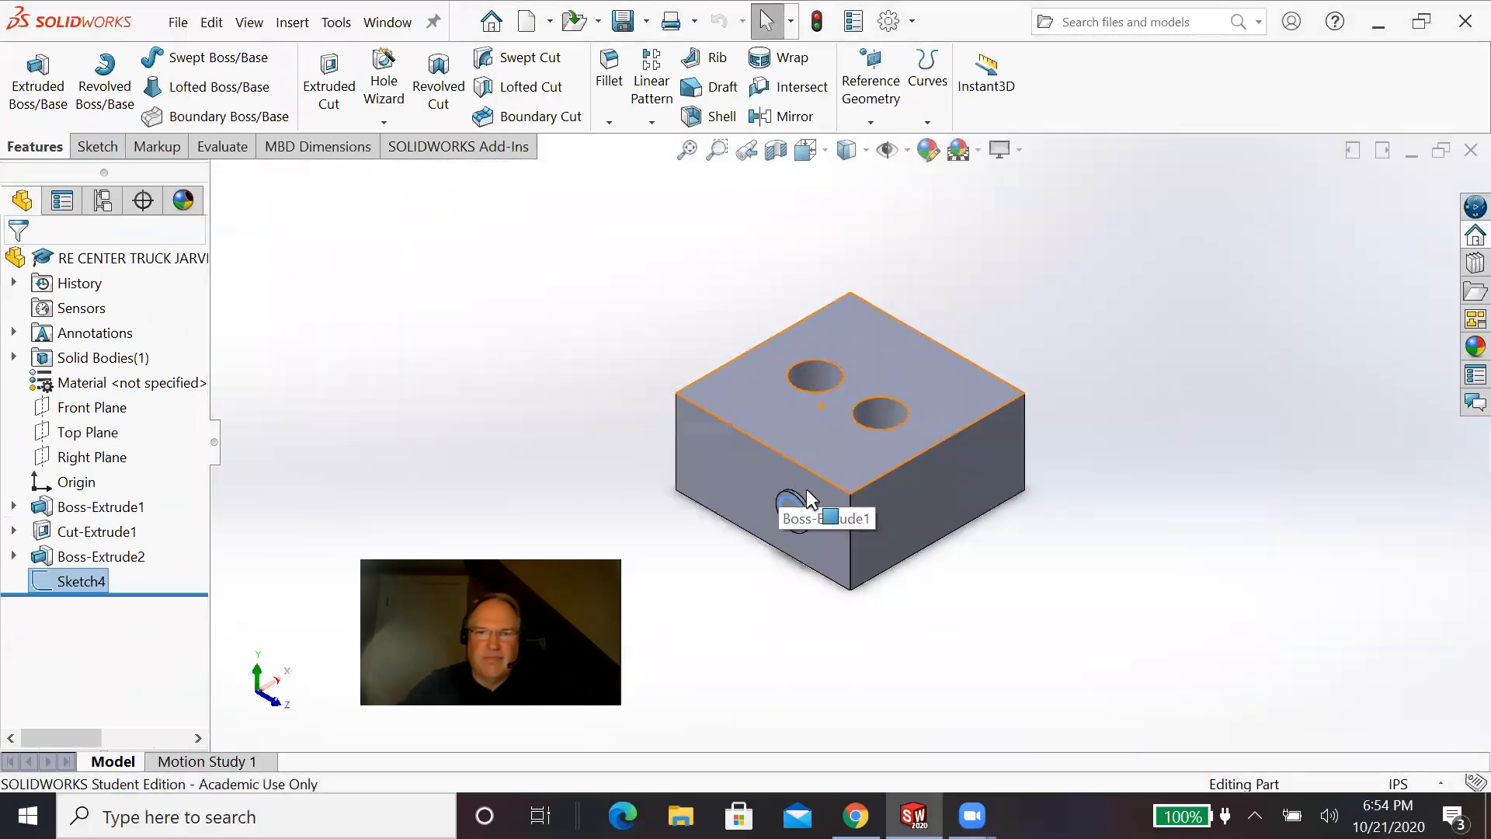
scroll(792, 528, "down", 5)
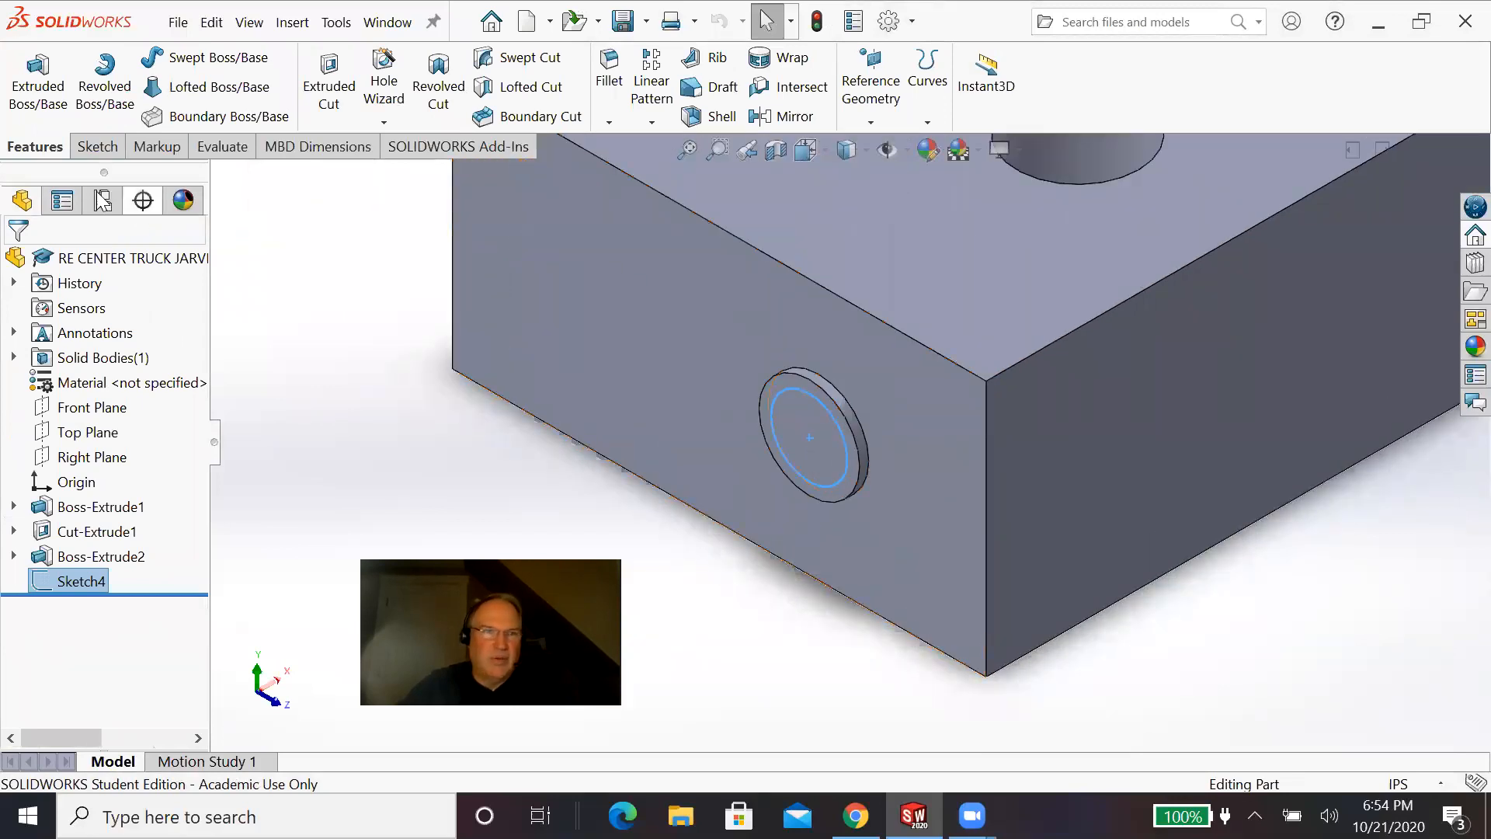
left_click(38, 87)
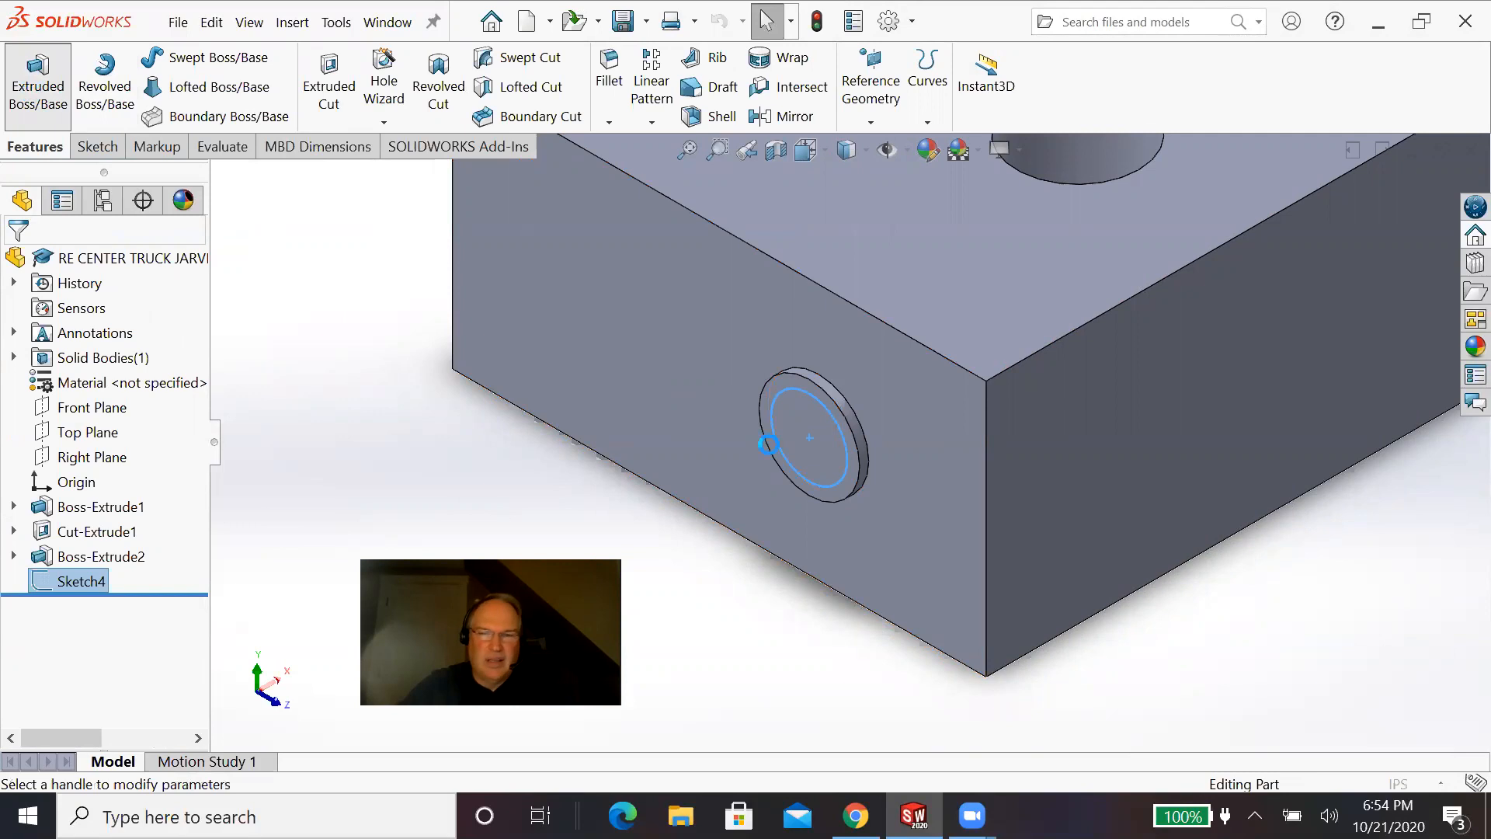
left_click_drag(789, 457, 693, 503)
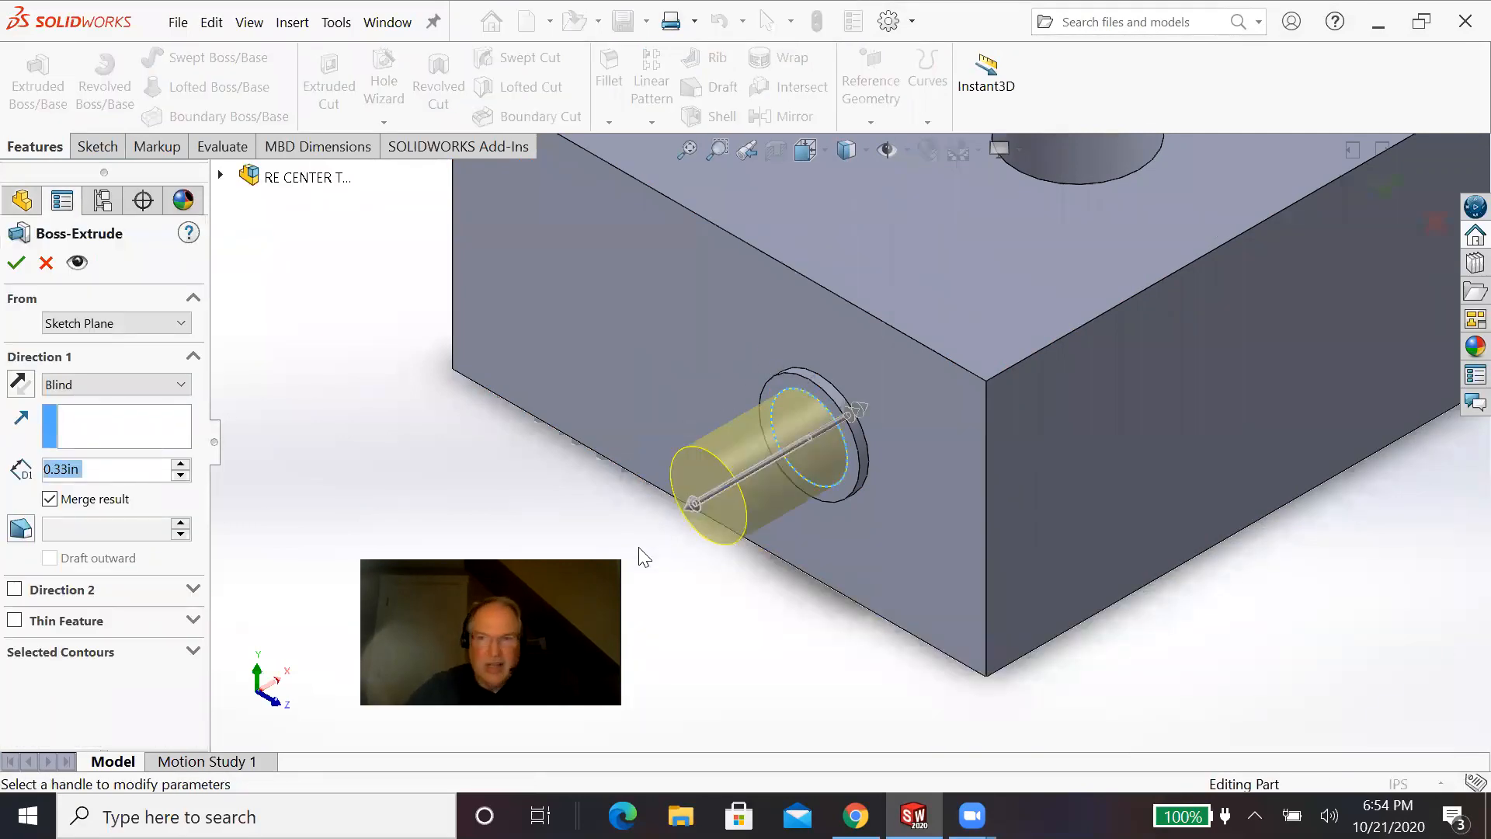
Step: Check the stud's length in the RE Project Multiviews CENTER drawing in Chrome, and finish the SOLIDWORKS extrusion with a depth of 0.3 in
left_click(855, 816)
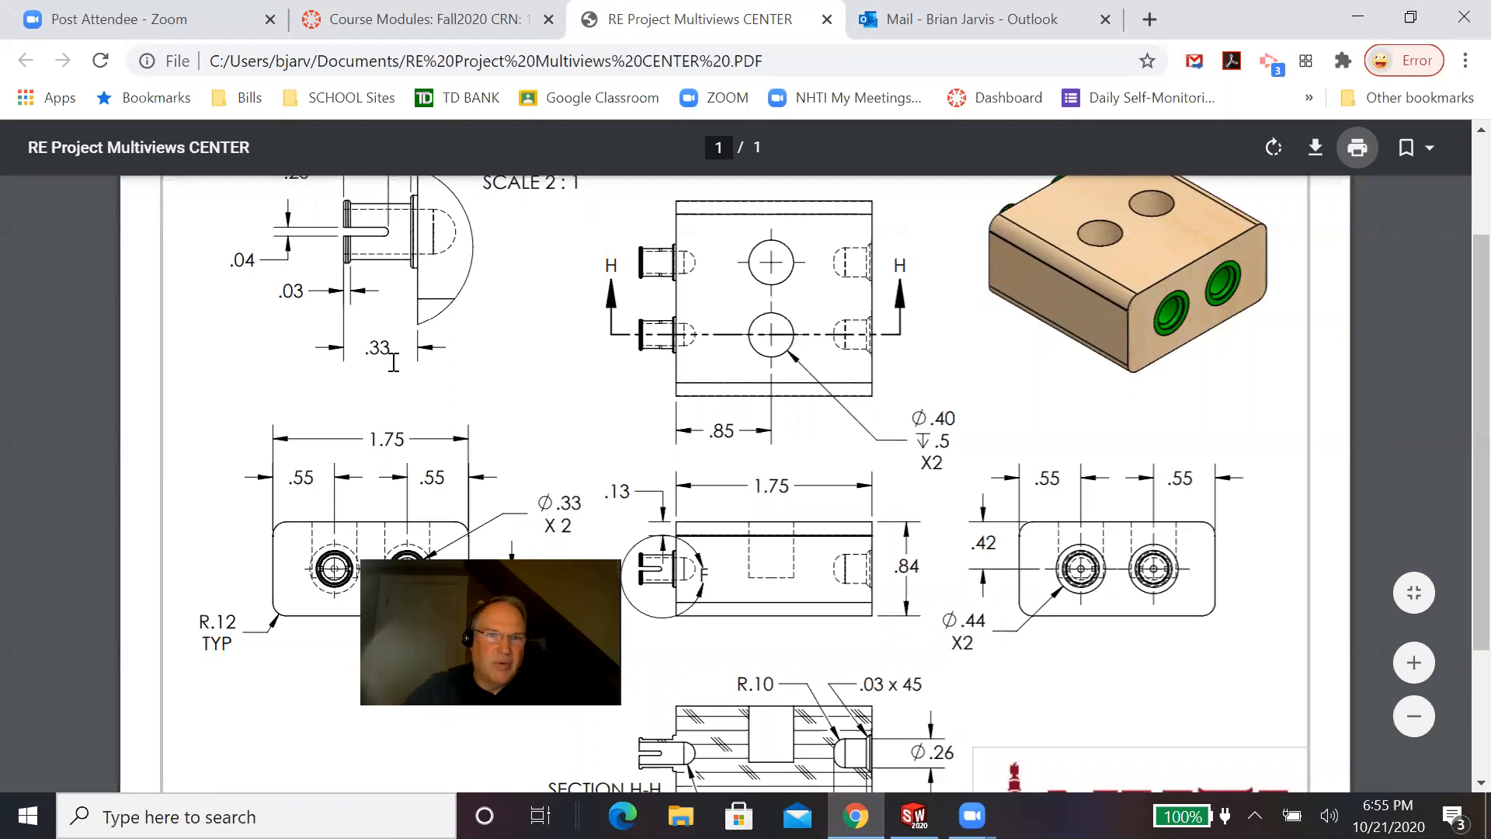
scroll(409, 348, "up", 1)
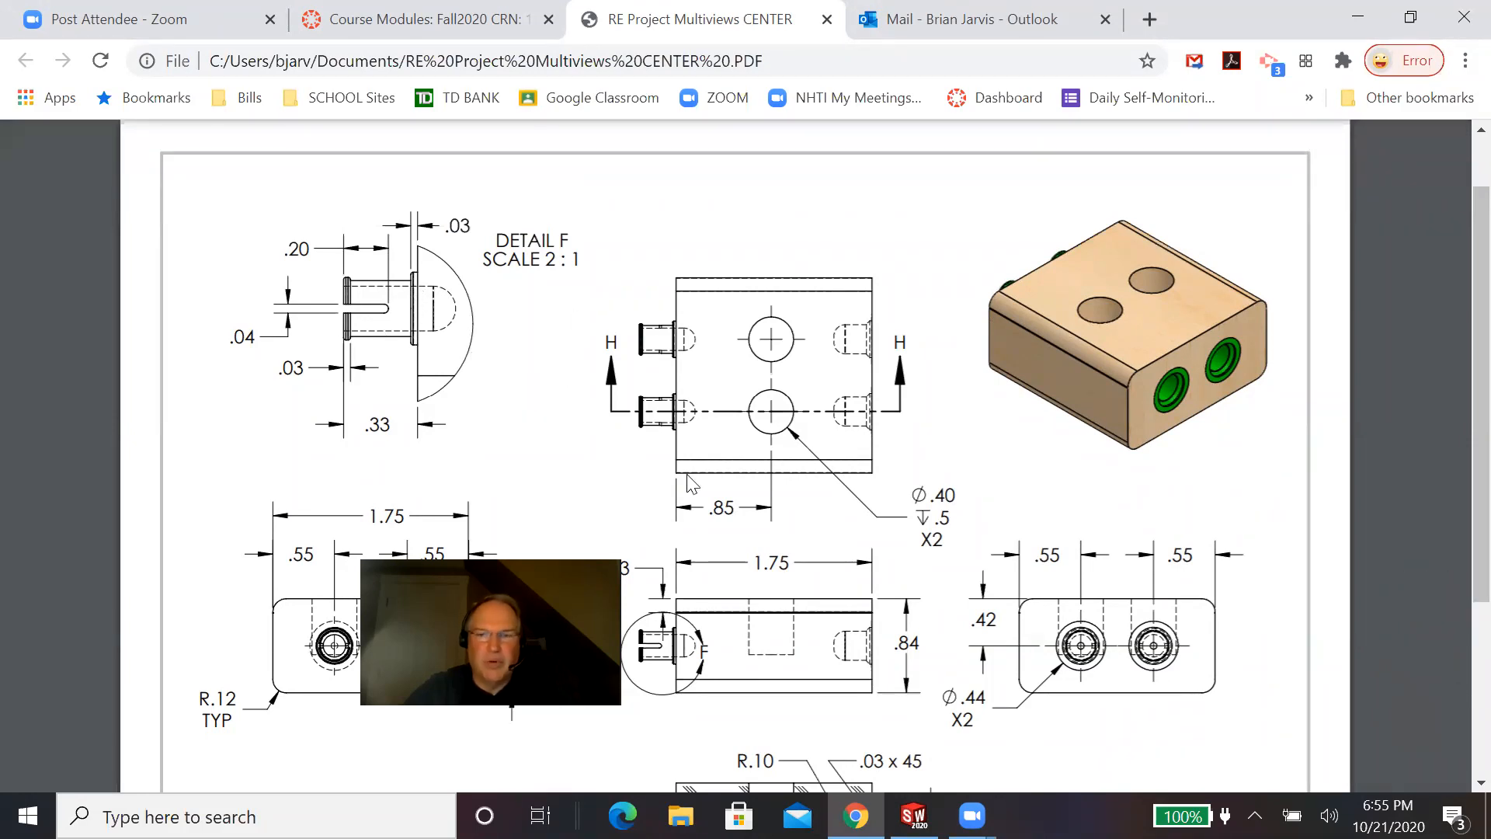
key("alt+Tab")
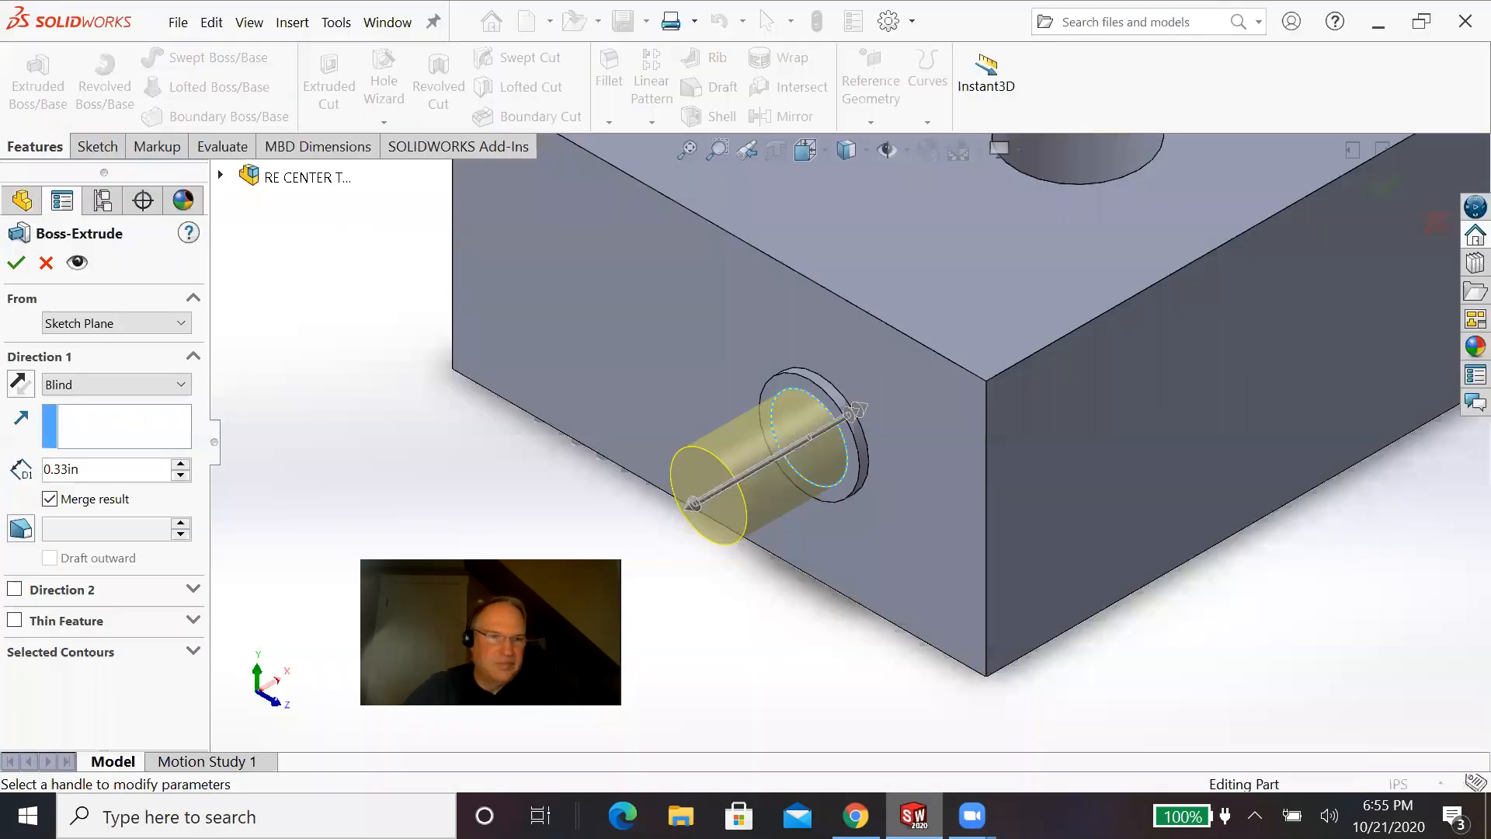
left_click_drag(95, 468, 4, 466)
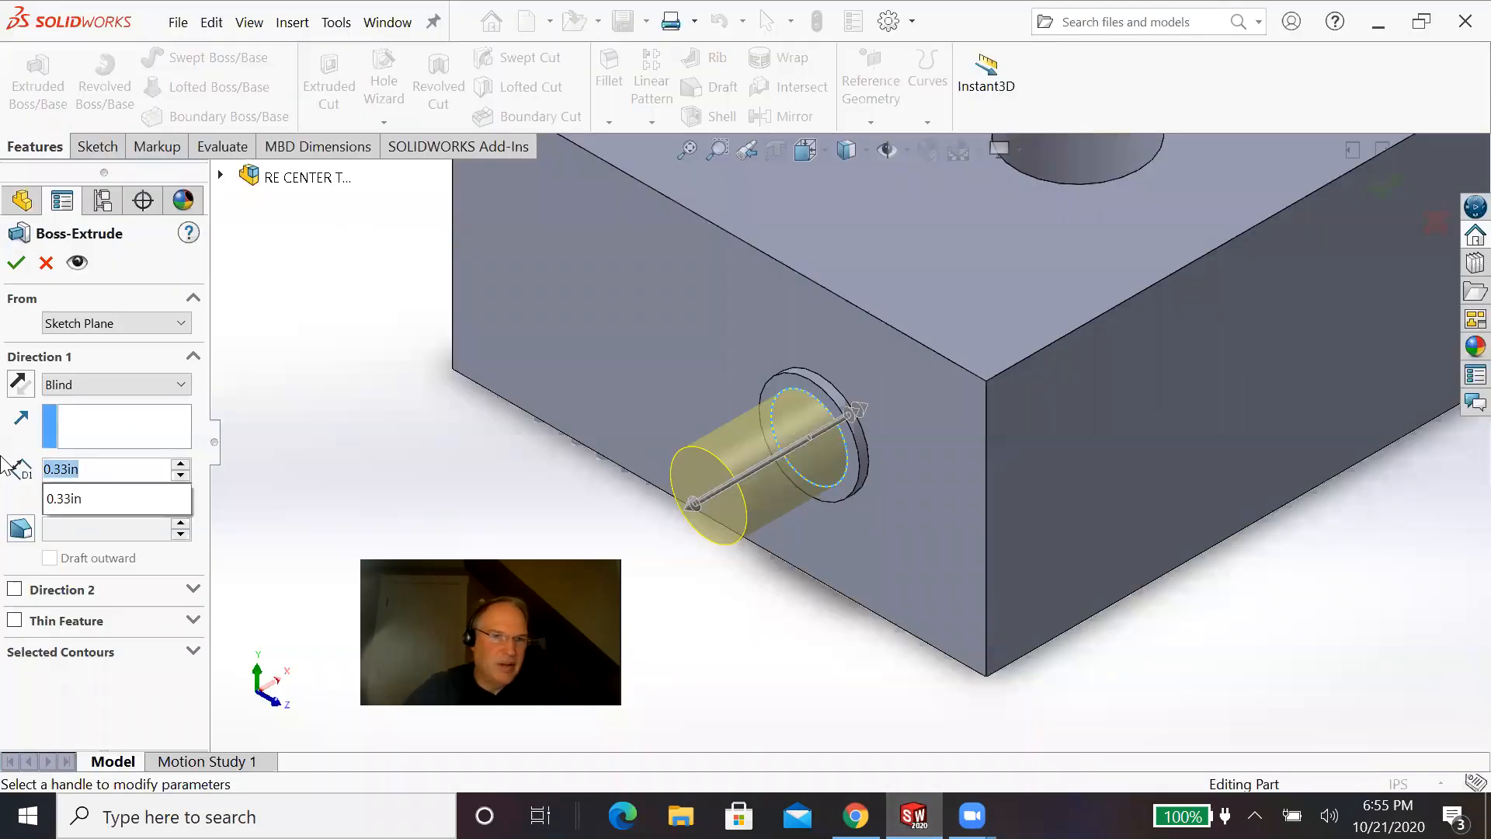
key("BackSpace")
type(".")
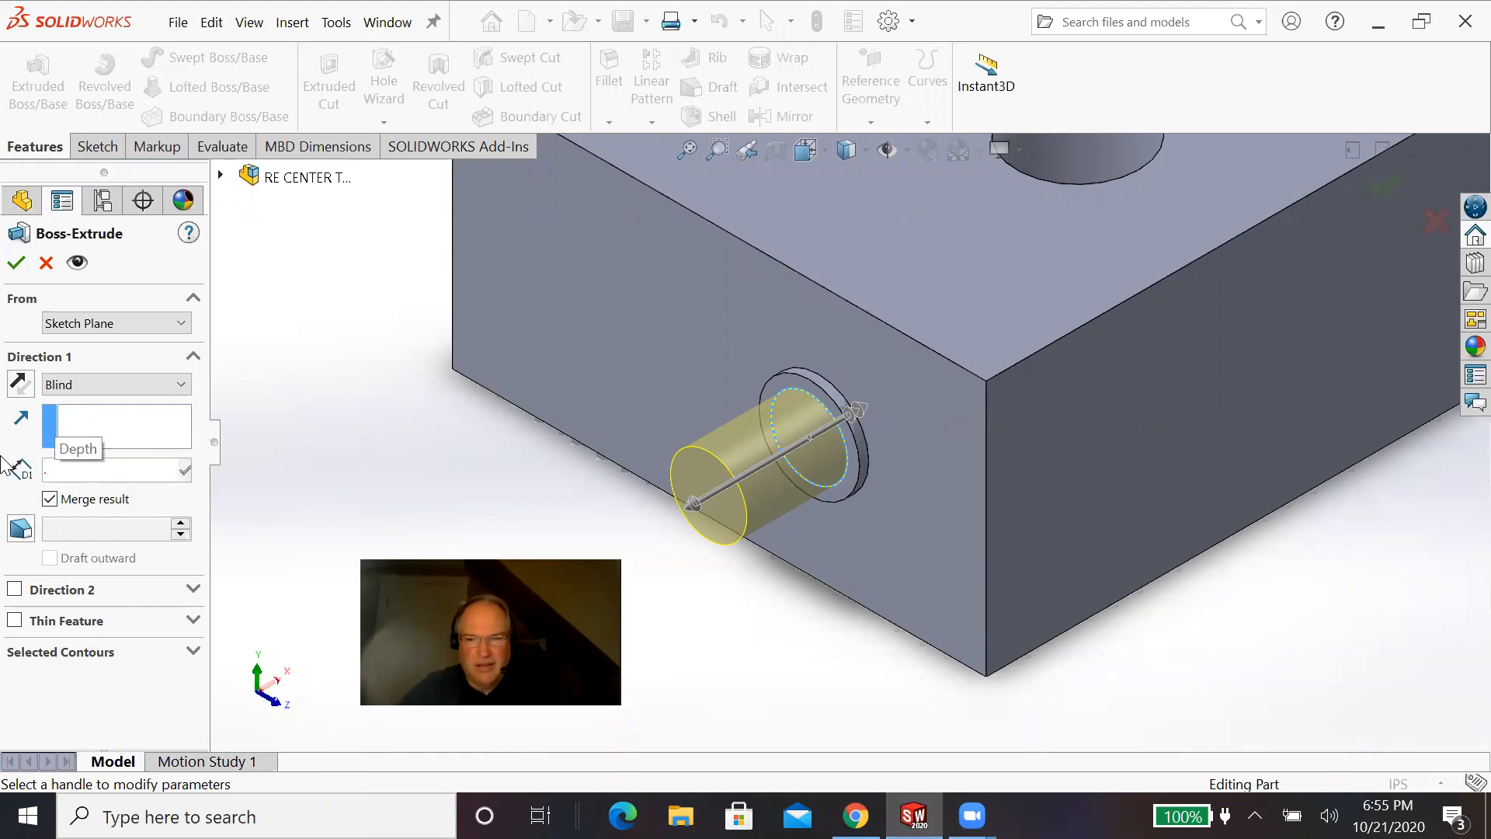
type("3")
key("Return")
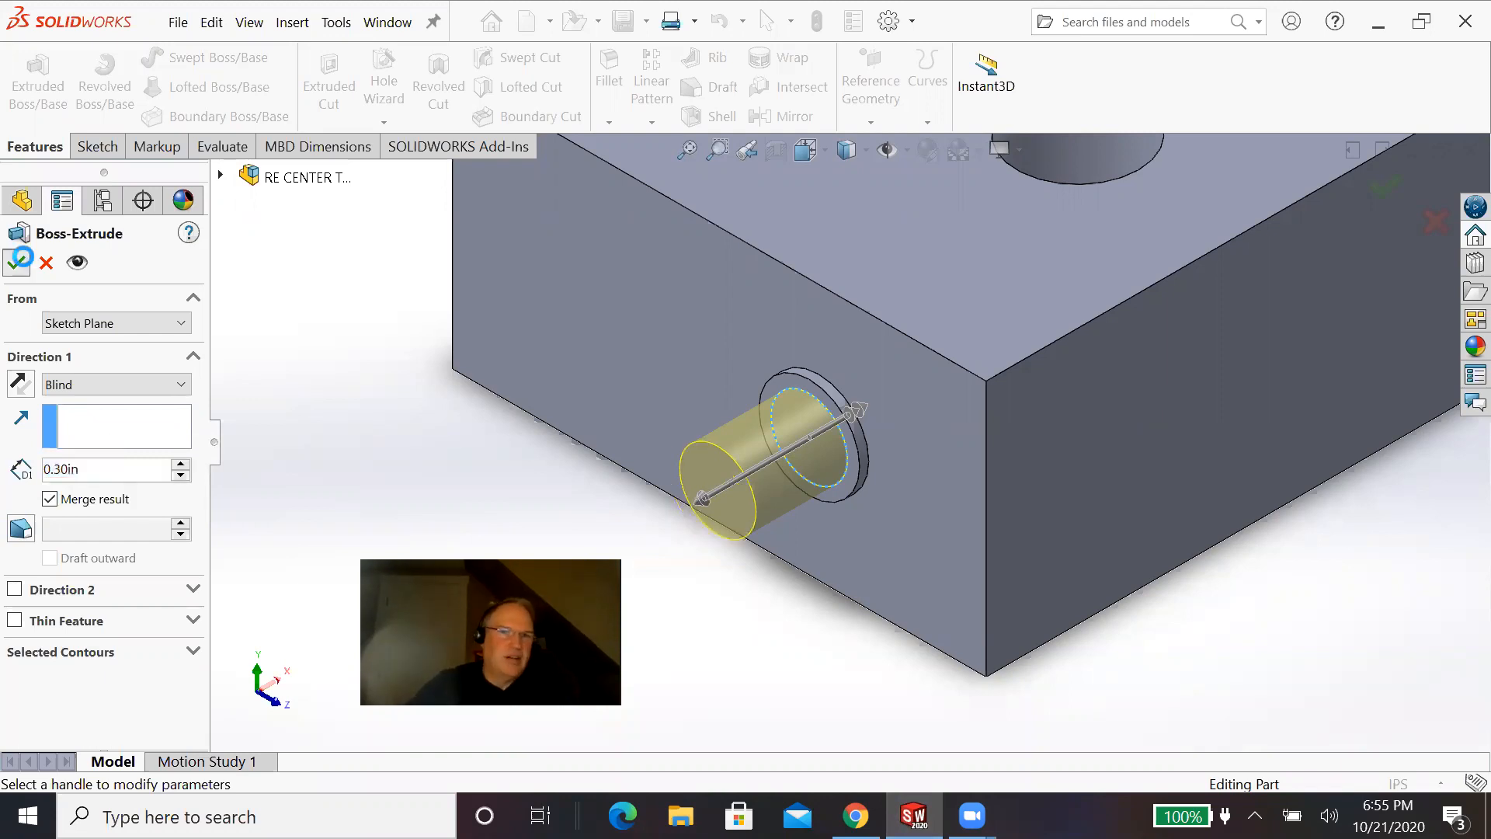
left_click(15, 262)
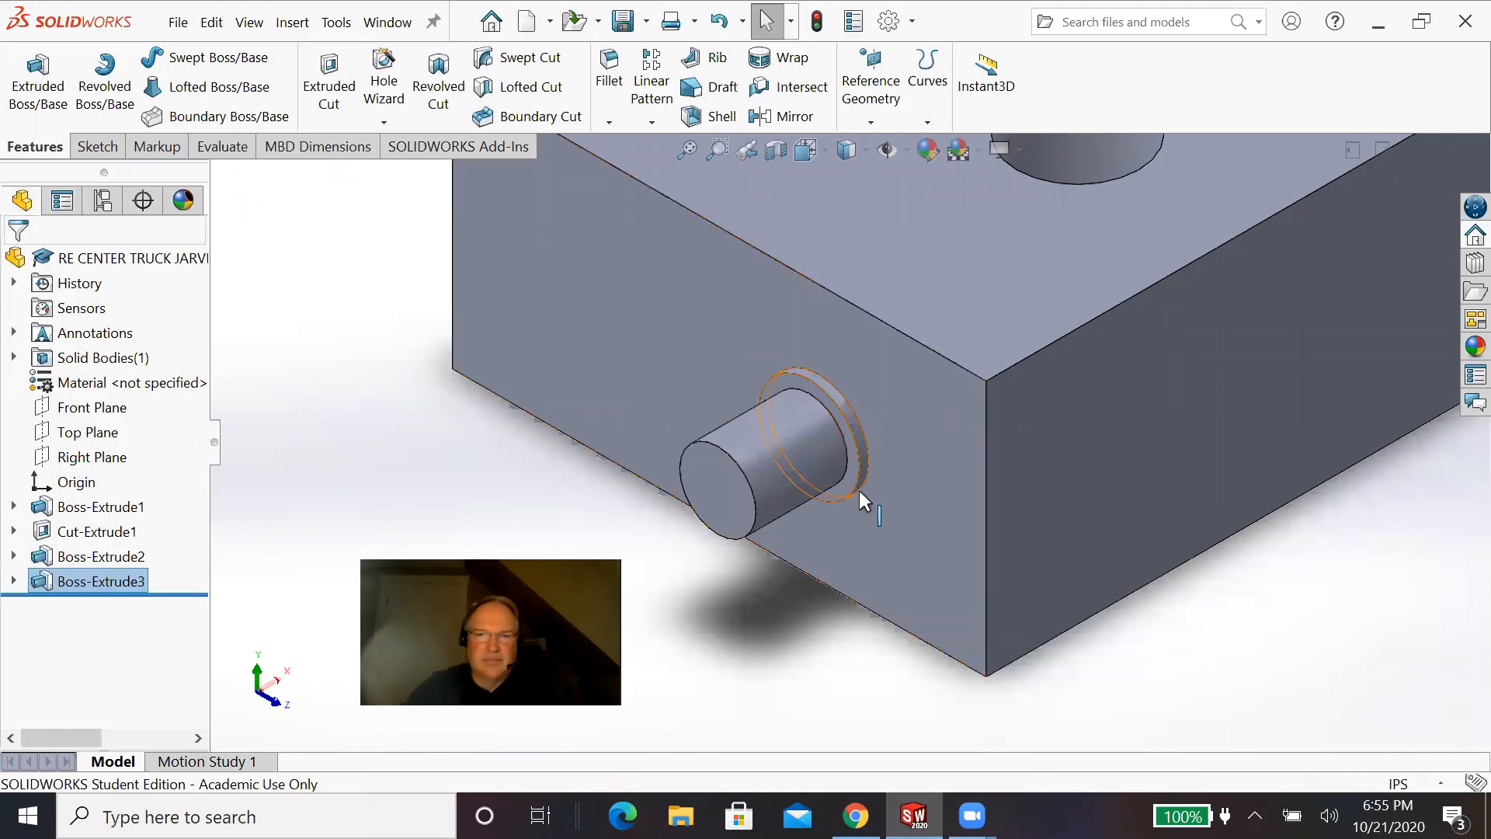
Step: Start a new sketch on the stud's flat end face and show it straight on in the Left view
scroll(859, 491, "up", 2)
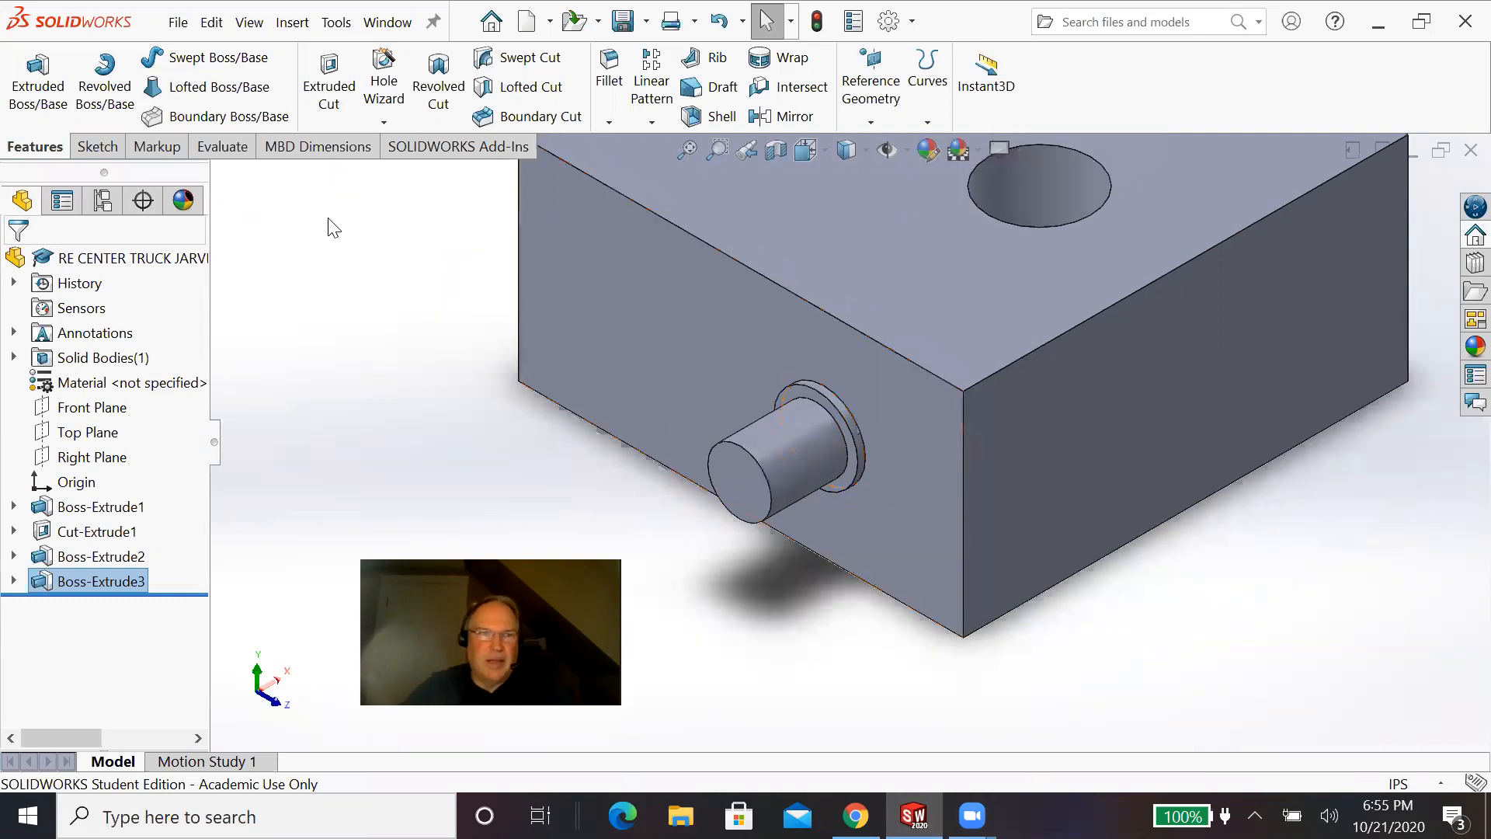
left_click(741, 469)
left_click(789, 420)
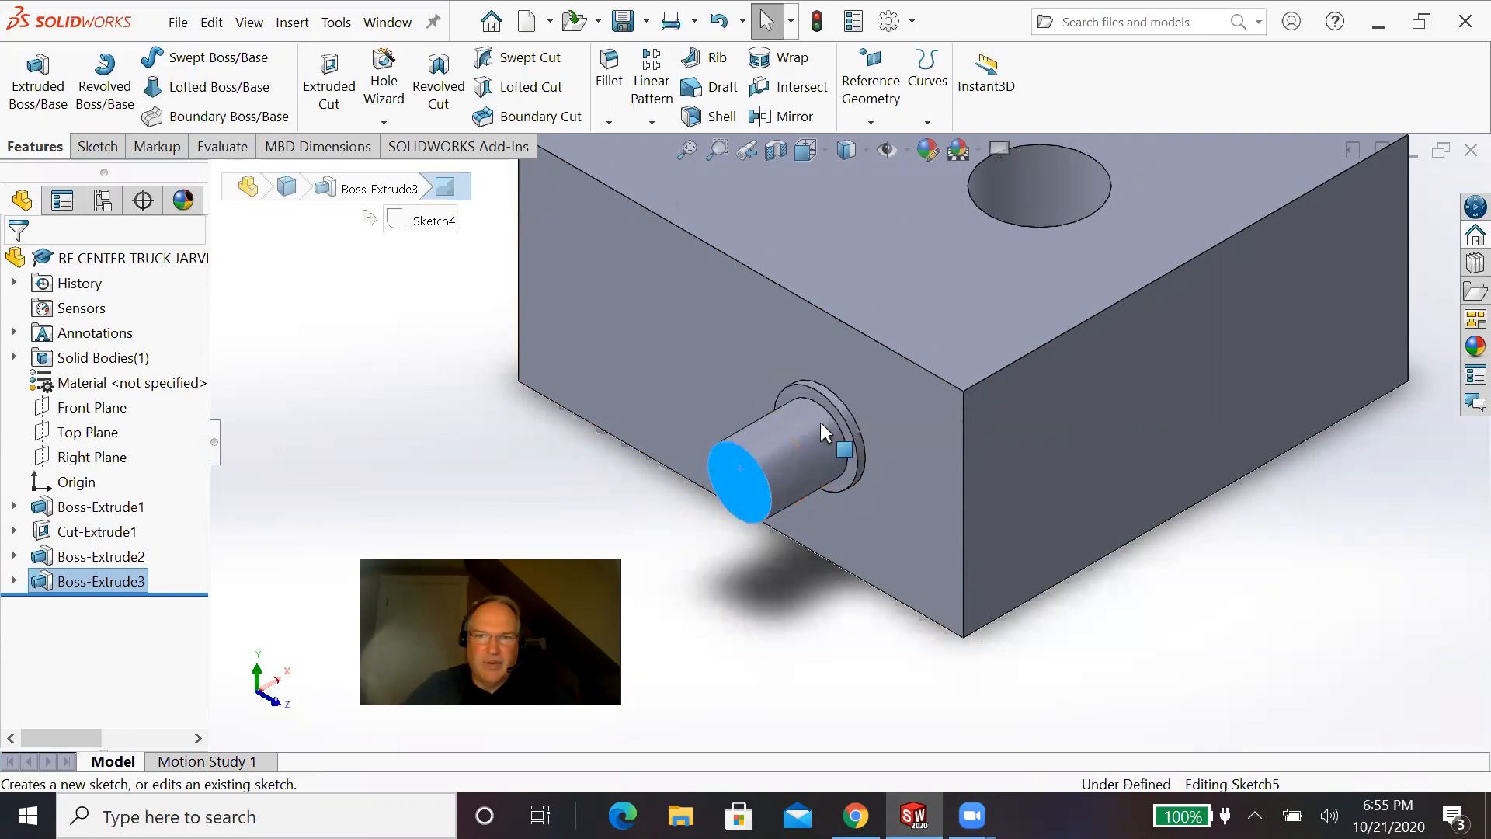
key("space")
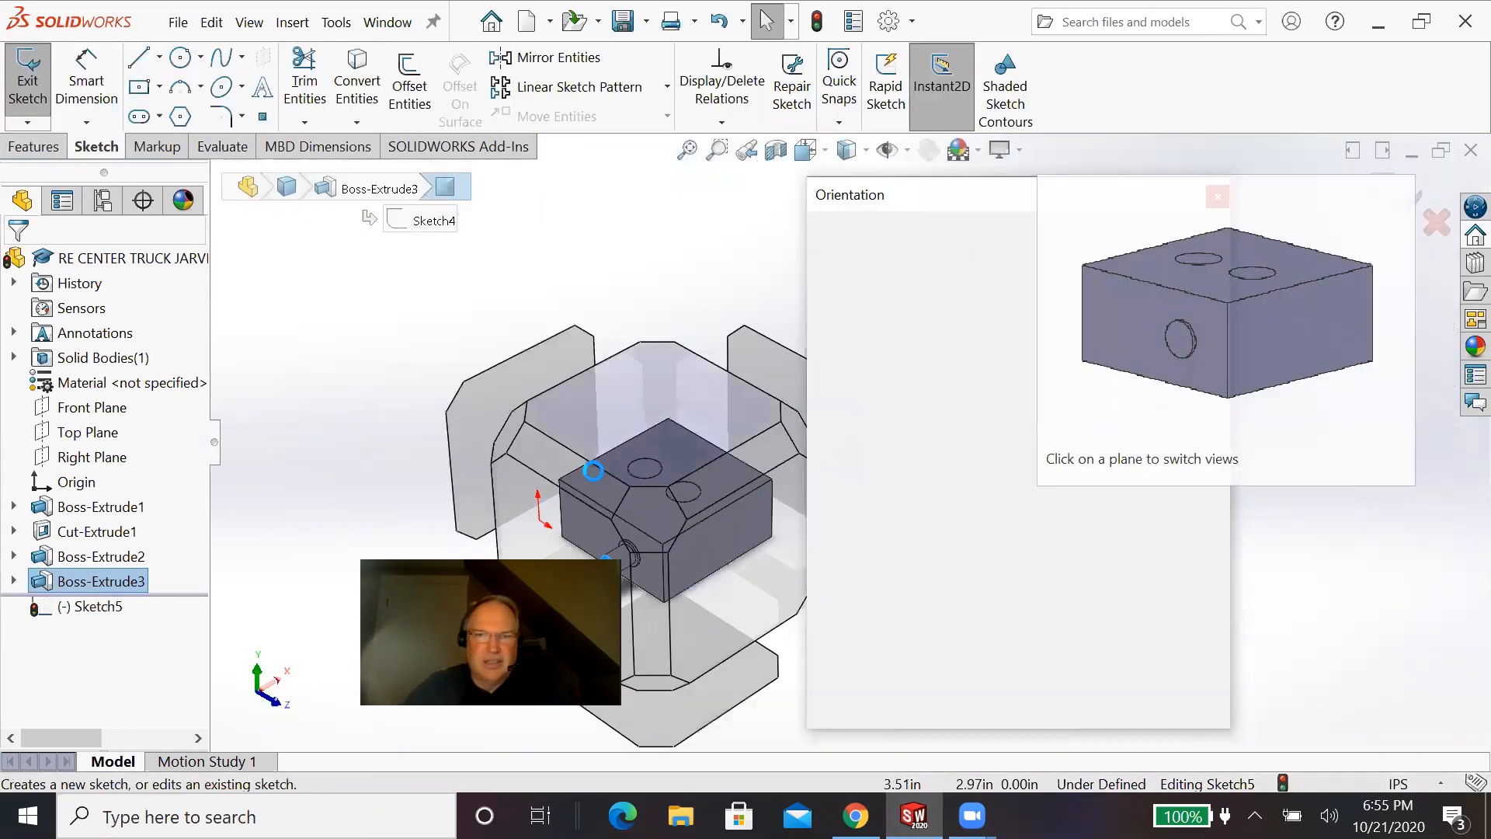
left_click(657, 486)
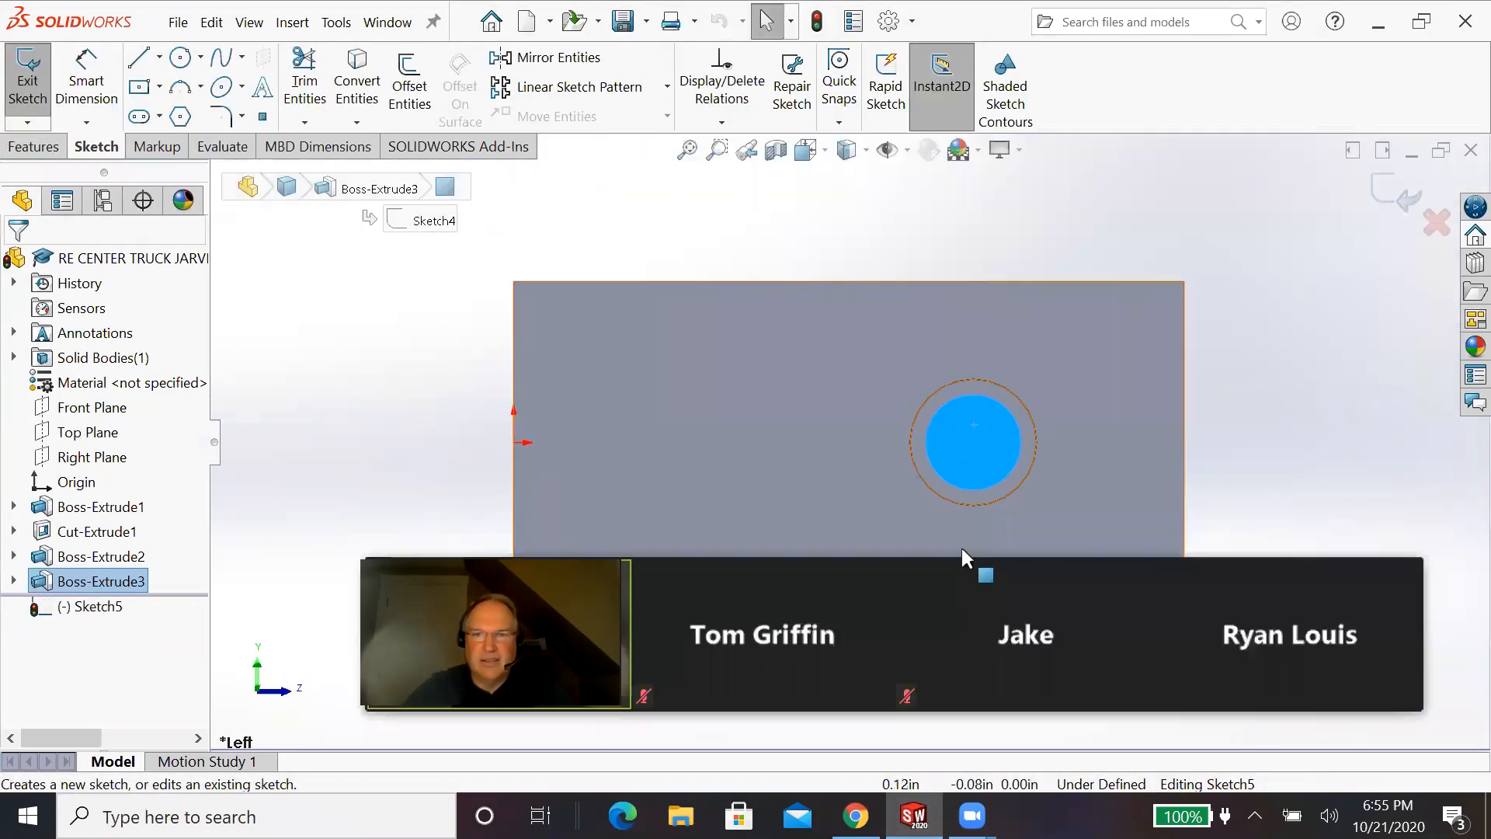
scroll(996, 453, "down", 4)
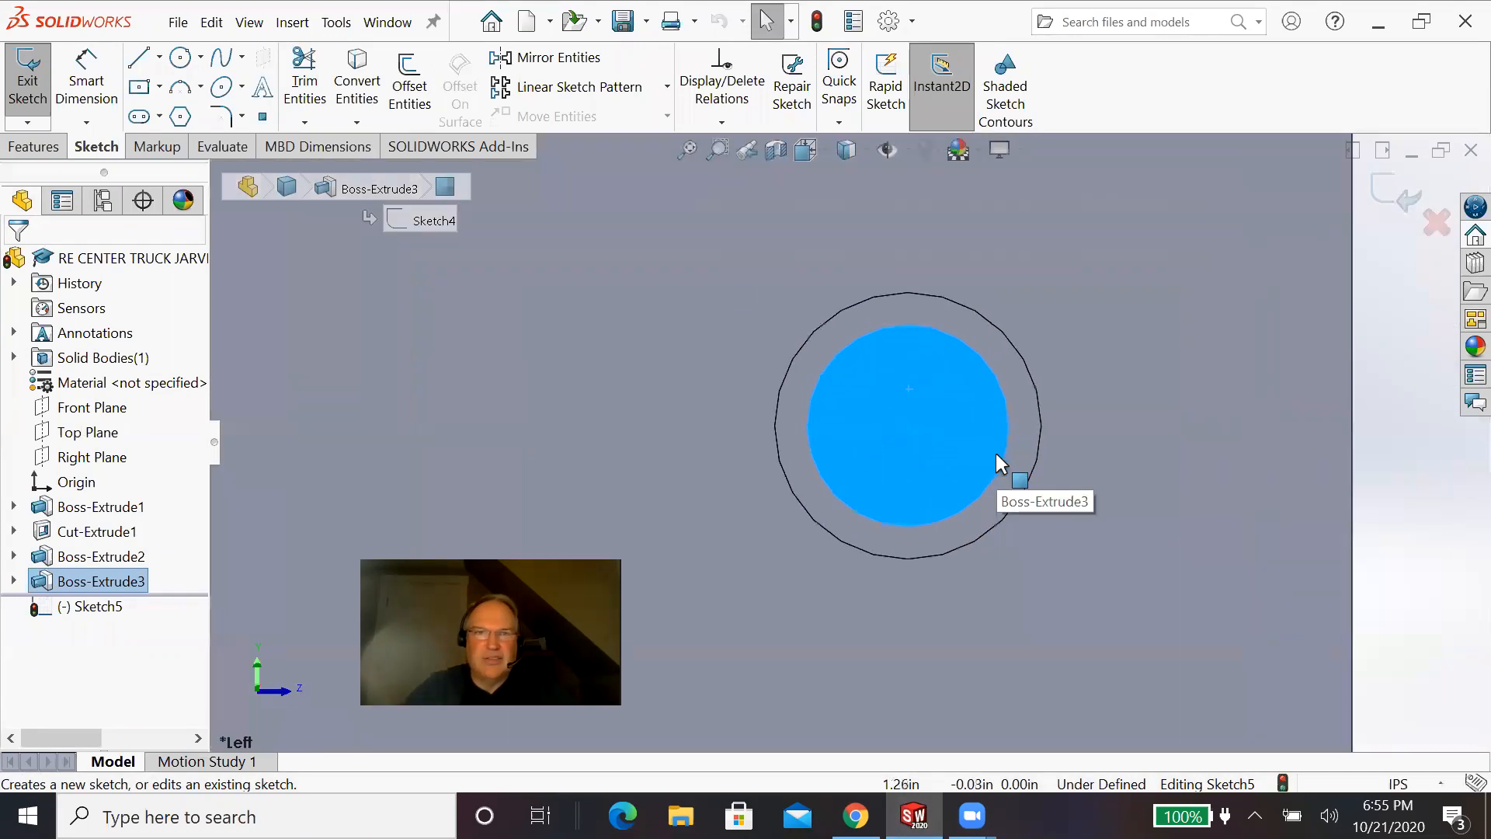
Step: Sketch a circle with a radius of about 0.14 in, concentric with the stud and slightly larger than its end face
left_click(180, 57)
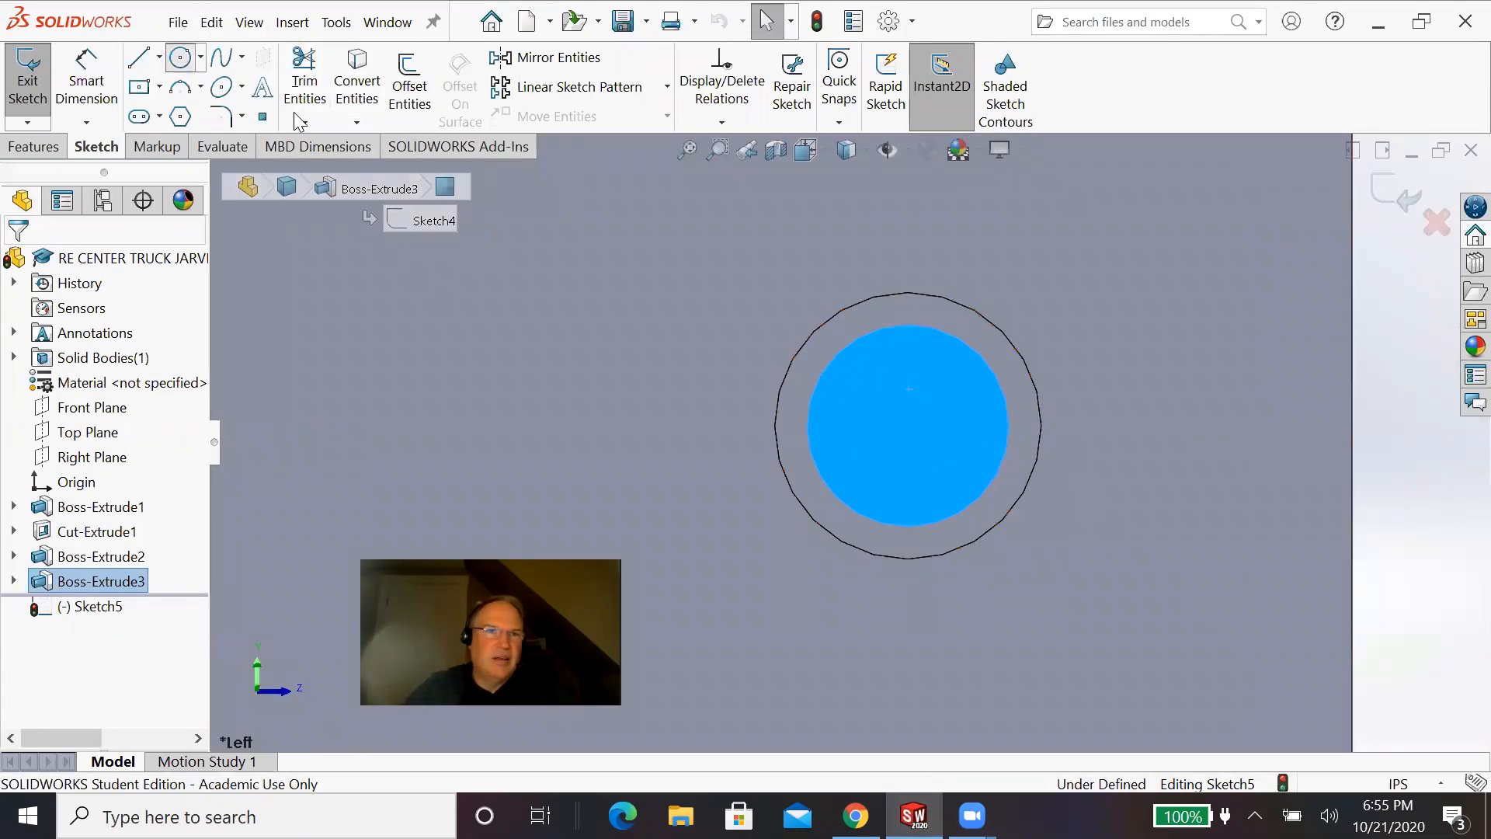
left_click(908, 425)
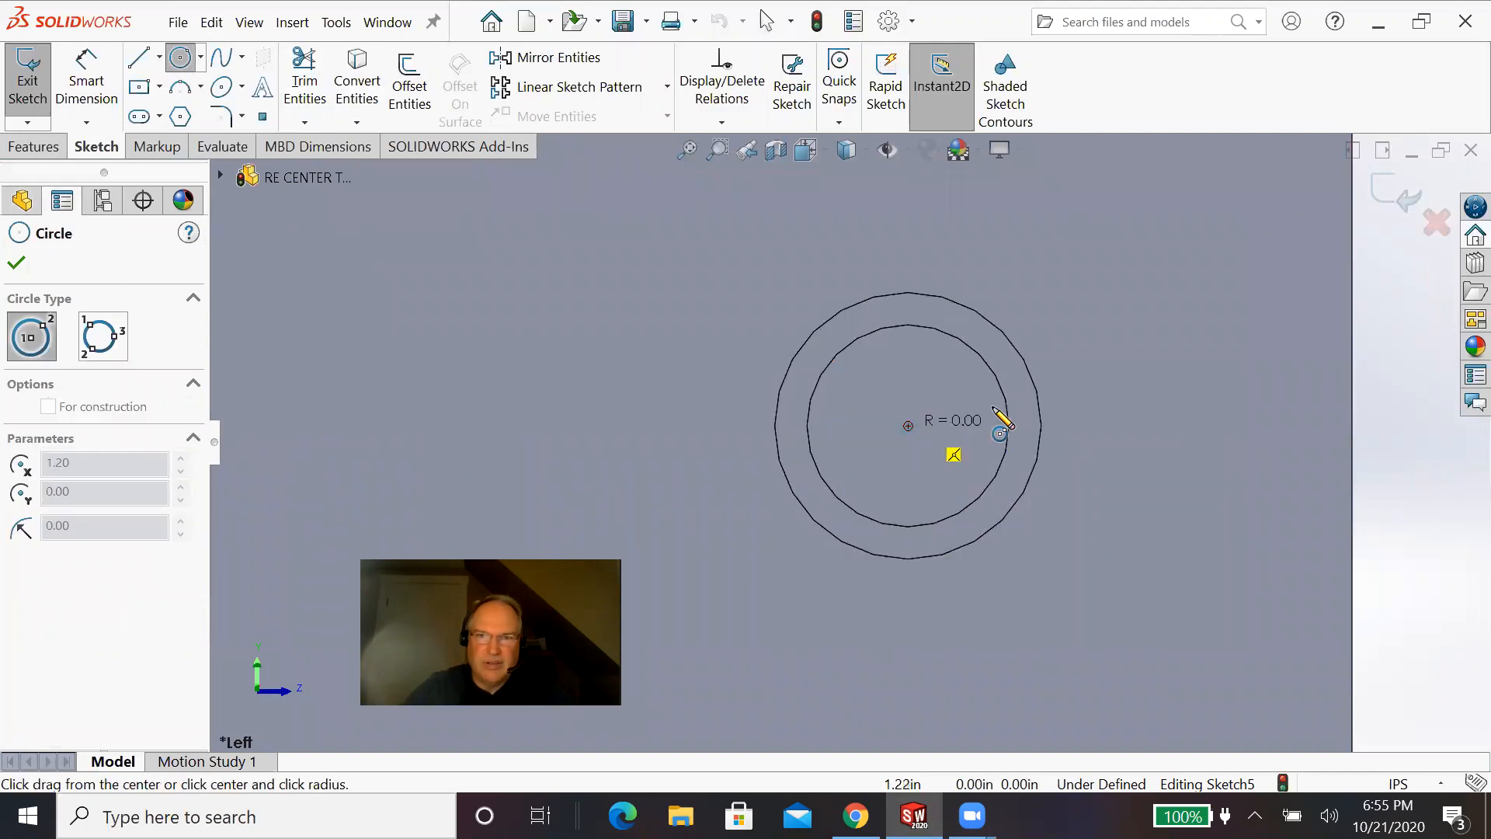
left_click(1012, 384)
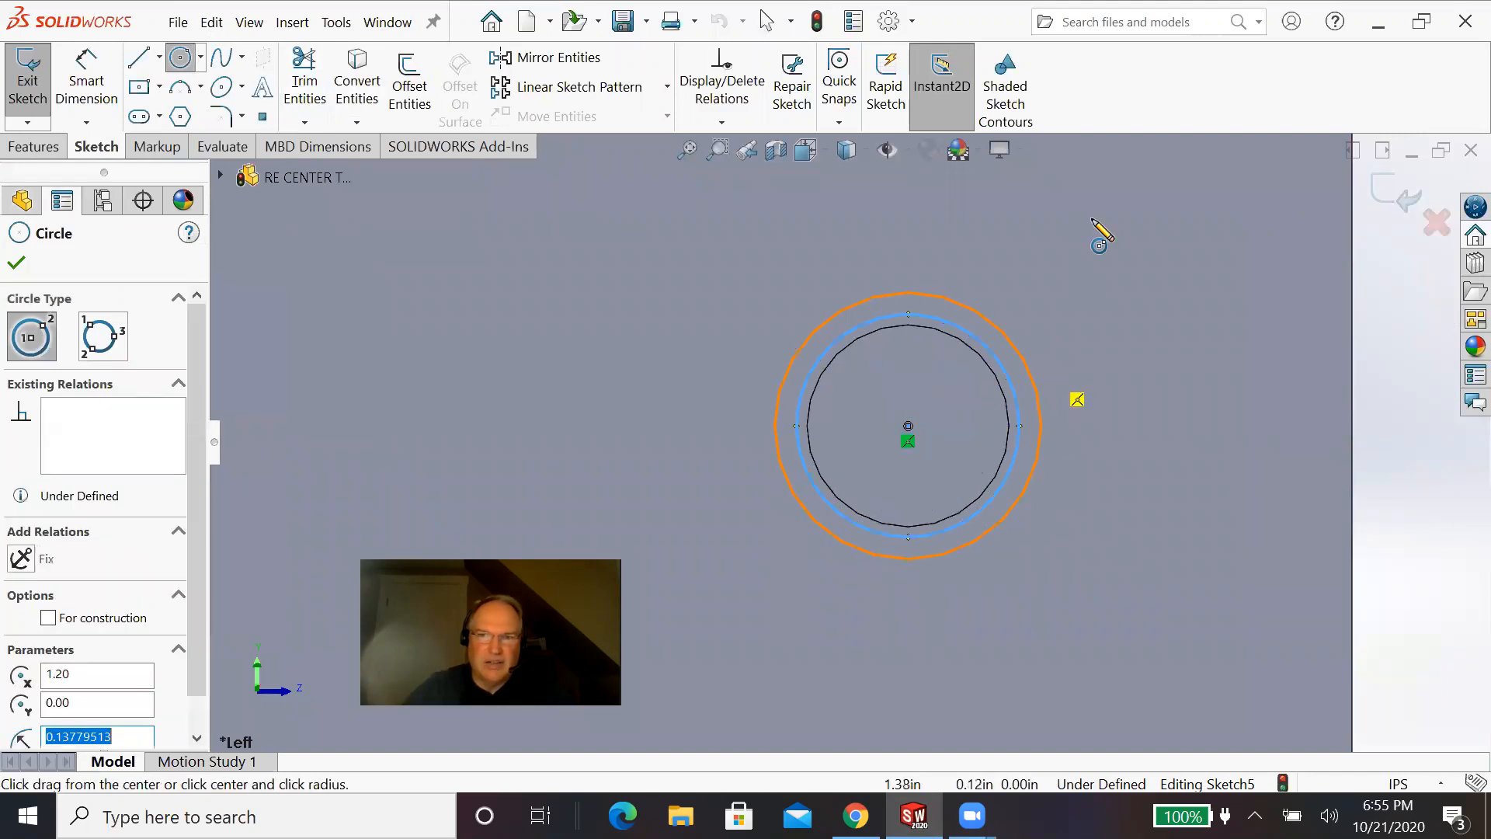
Step: Dimension the diameter of the circle around the stud's end as 0.28 in and exit the sketch
left_click(77, 74)
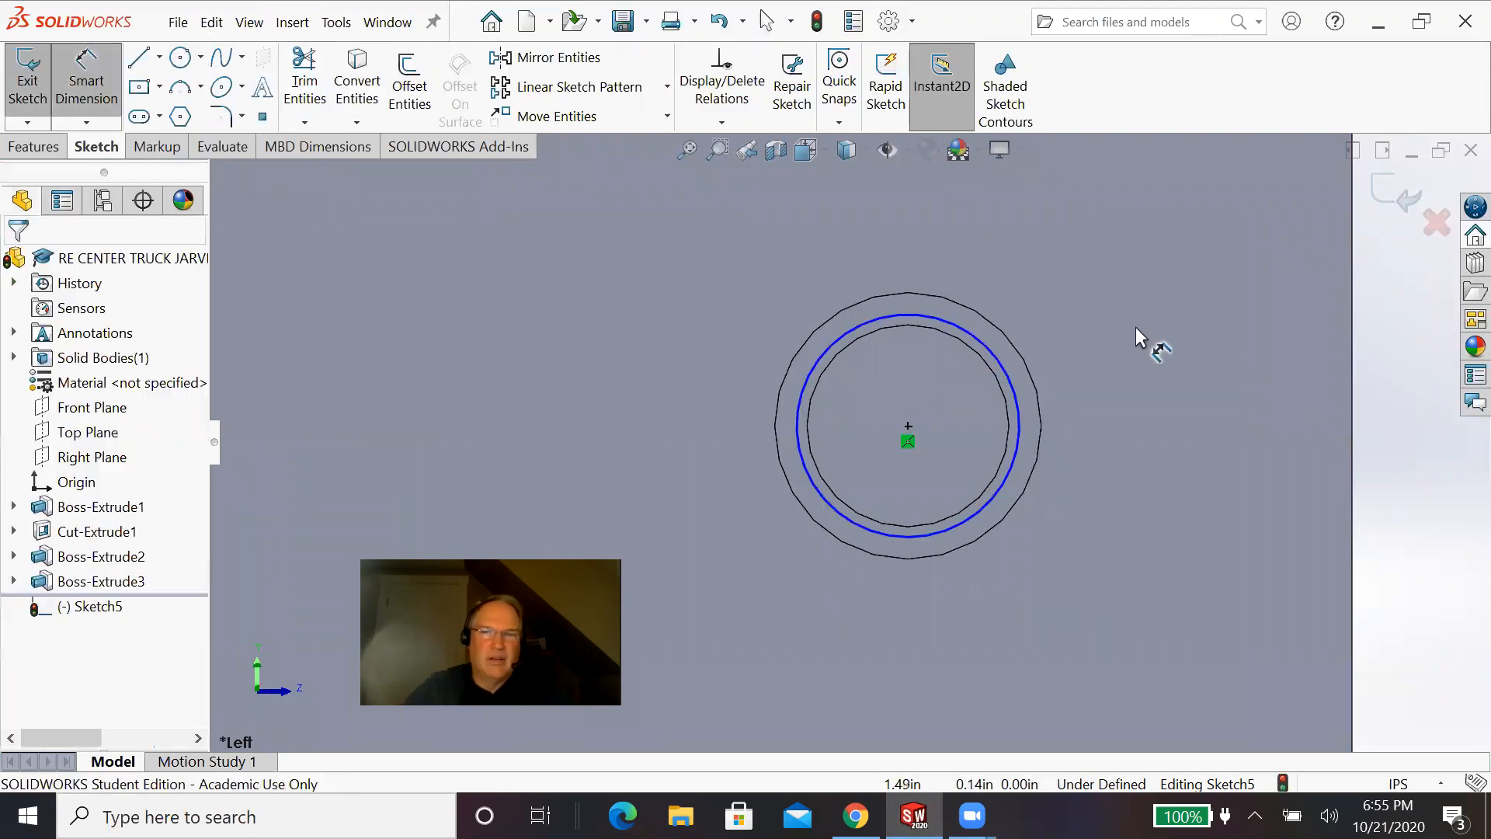
left_click(1007, 379)
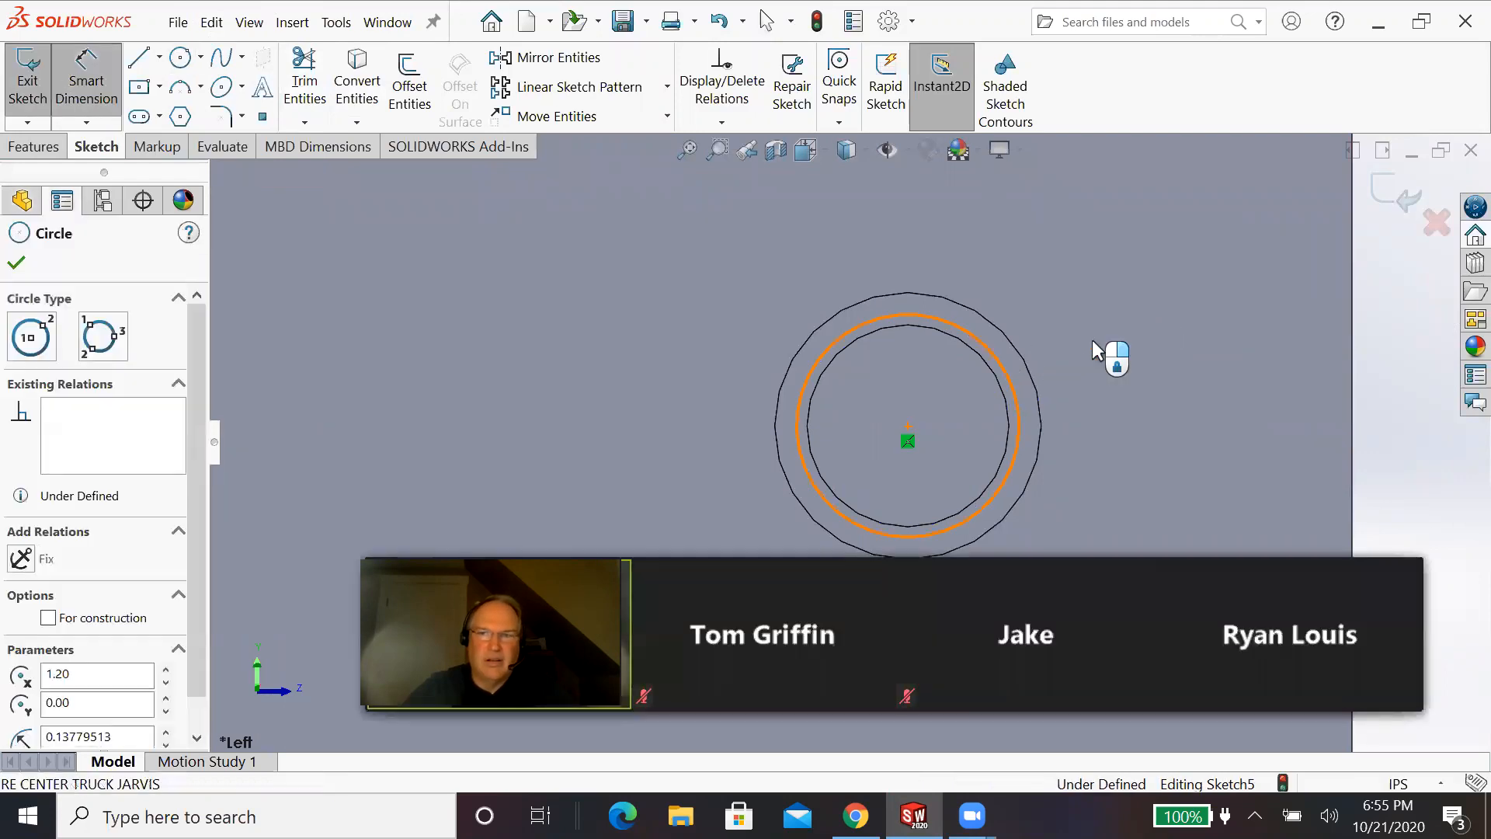
left_click(1160, 287)
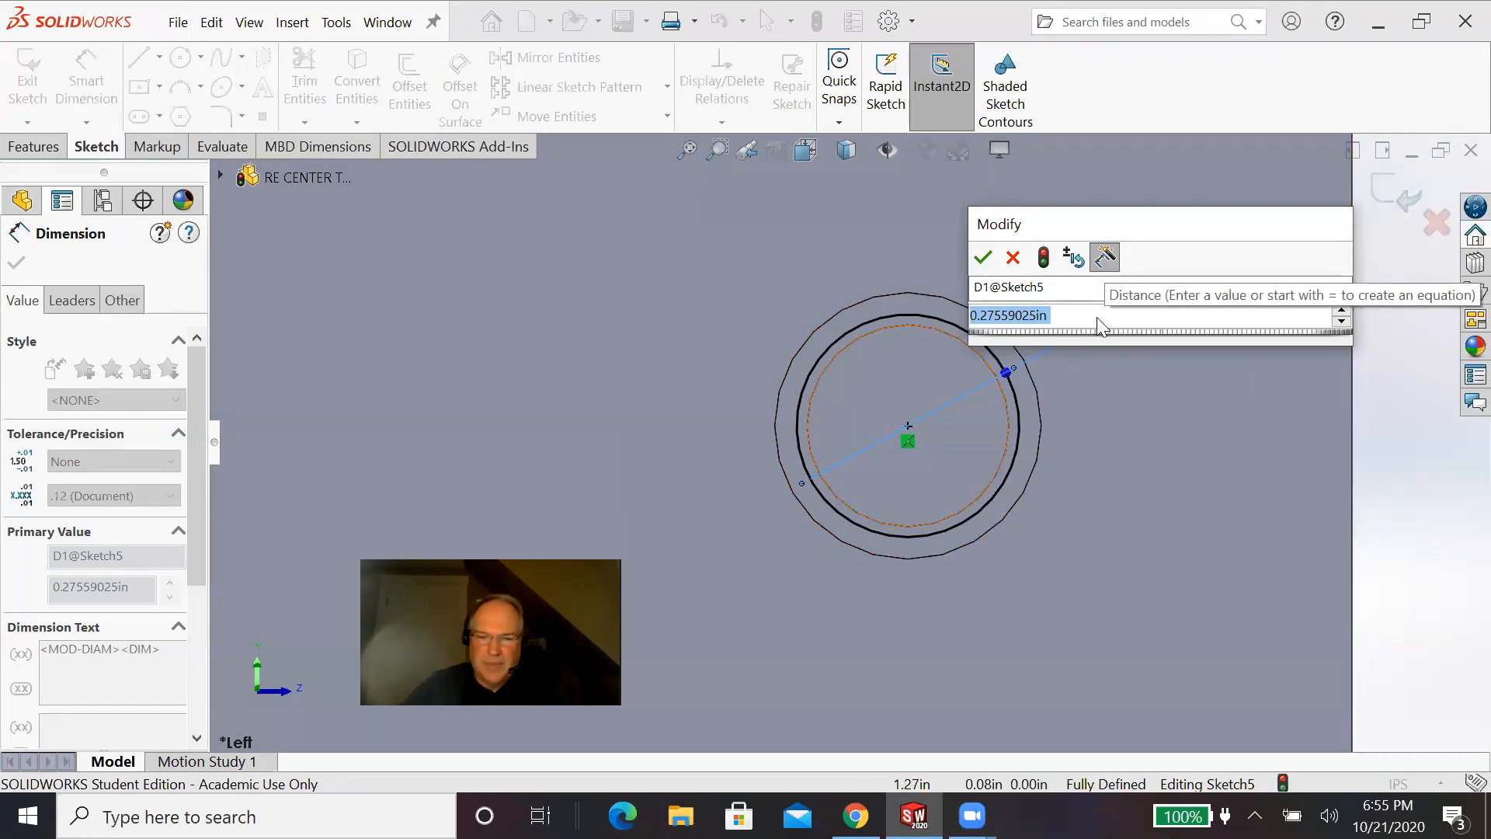
type(".28")
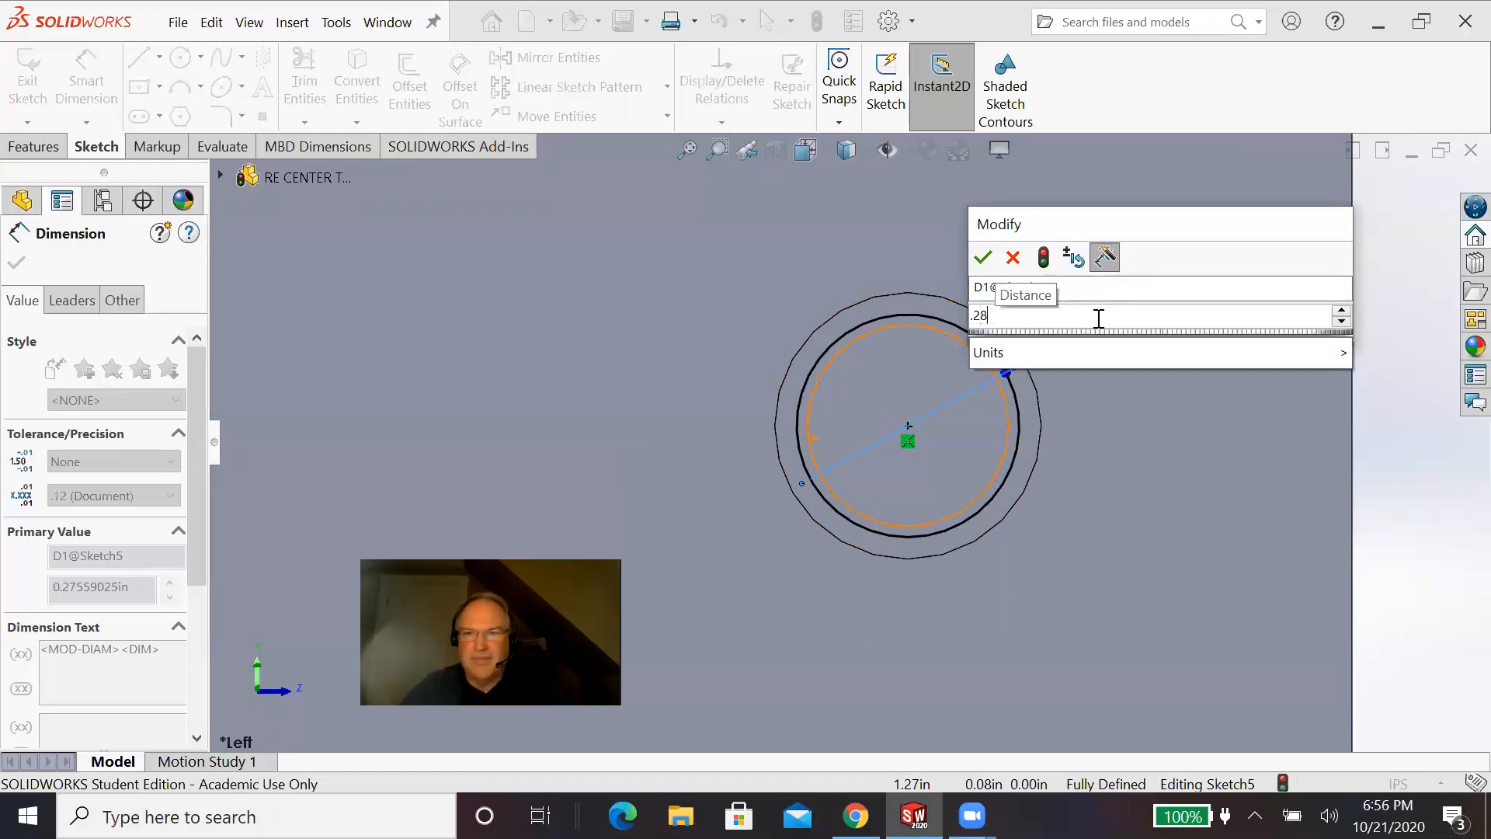
key("Return")
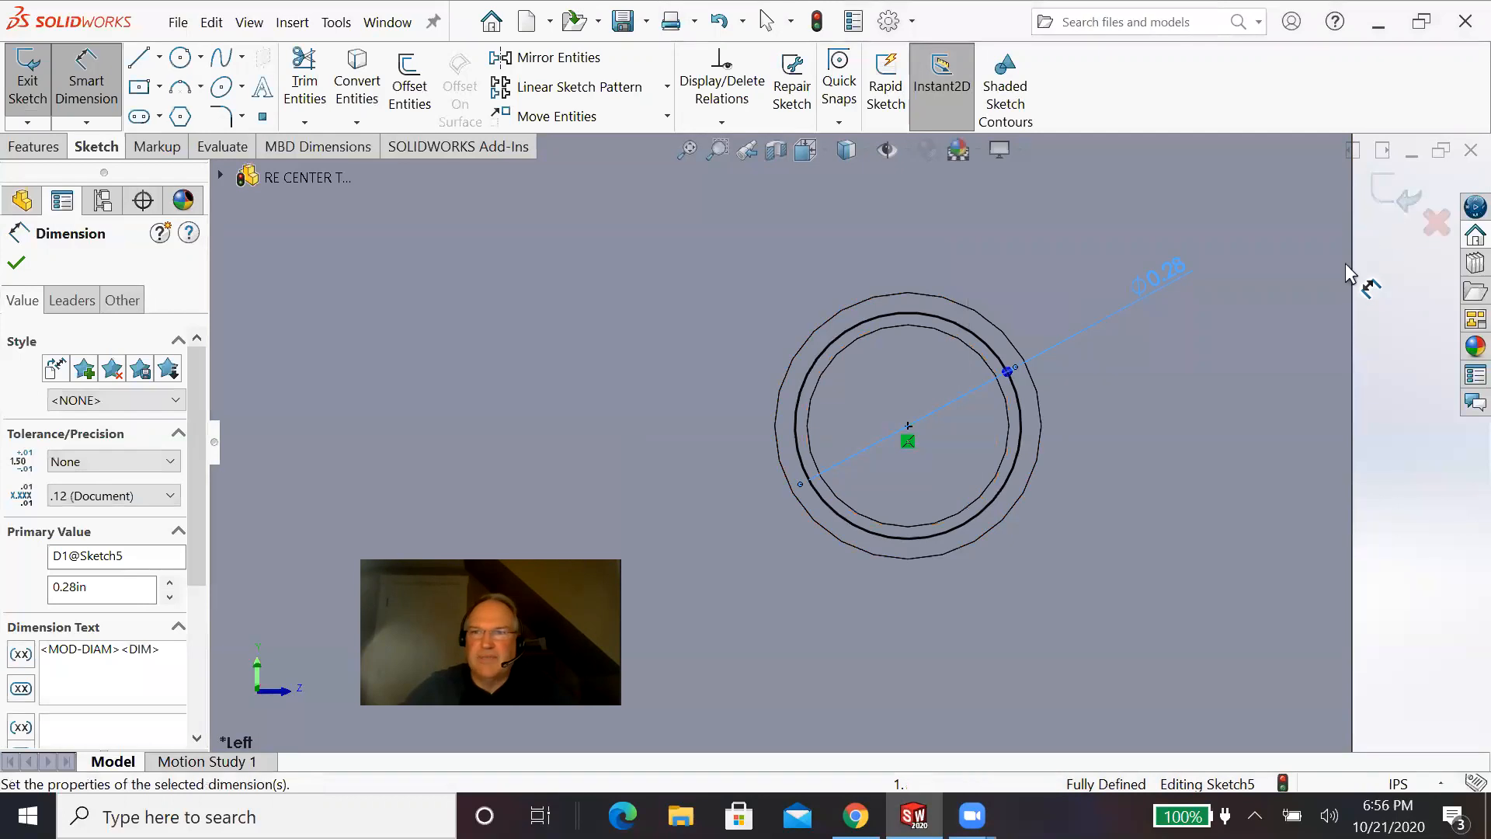
left_click(1394, 194)
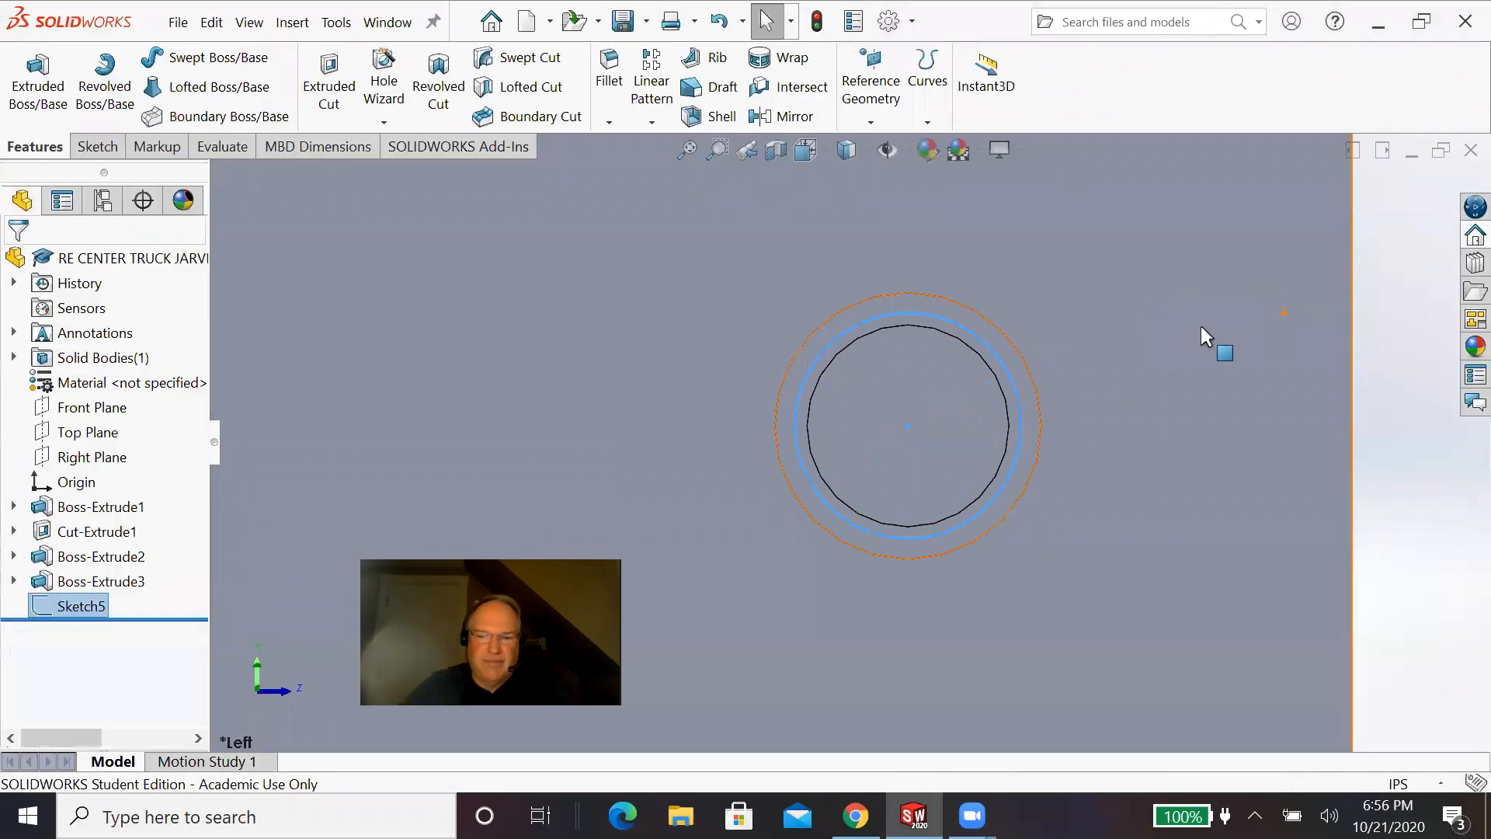
Step: Extrude the 0.28 in circle at the stud's end 0.03 in back toward the block to form the end lip
key("space")
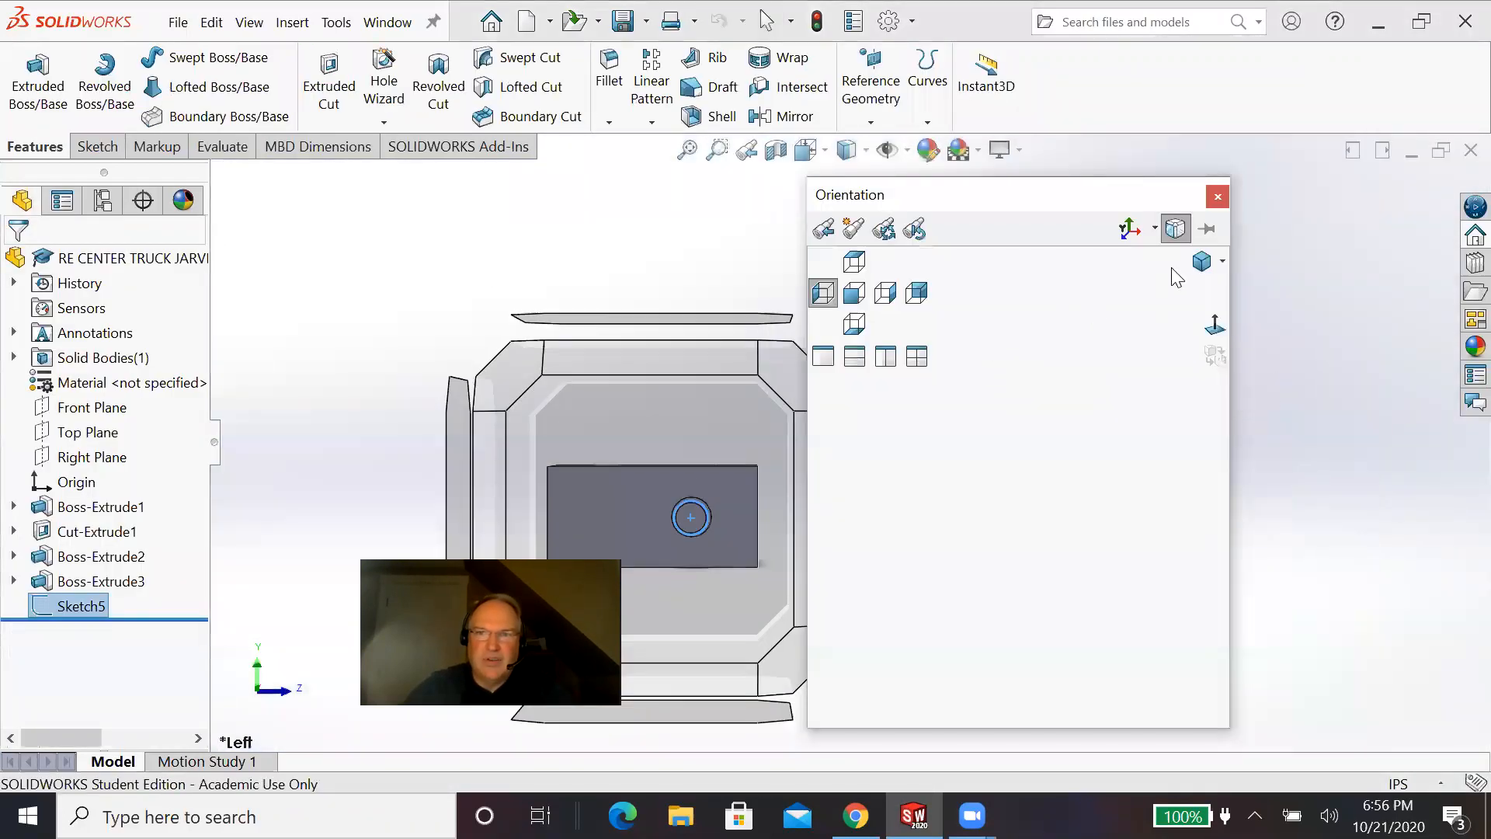
left_click(1196, 263)
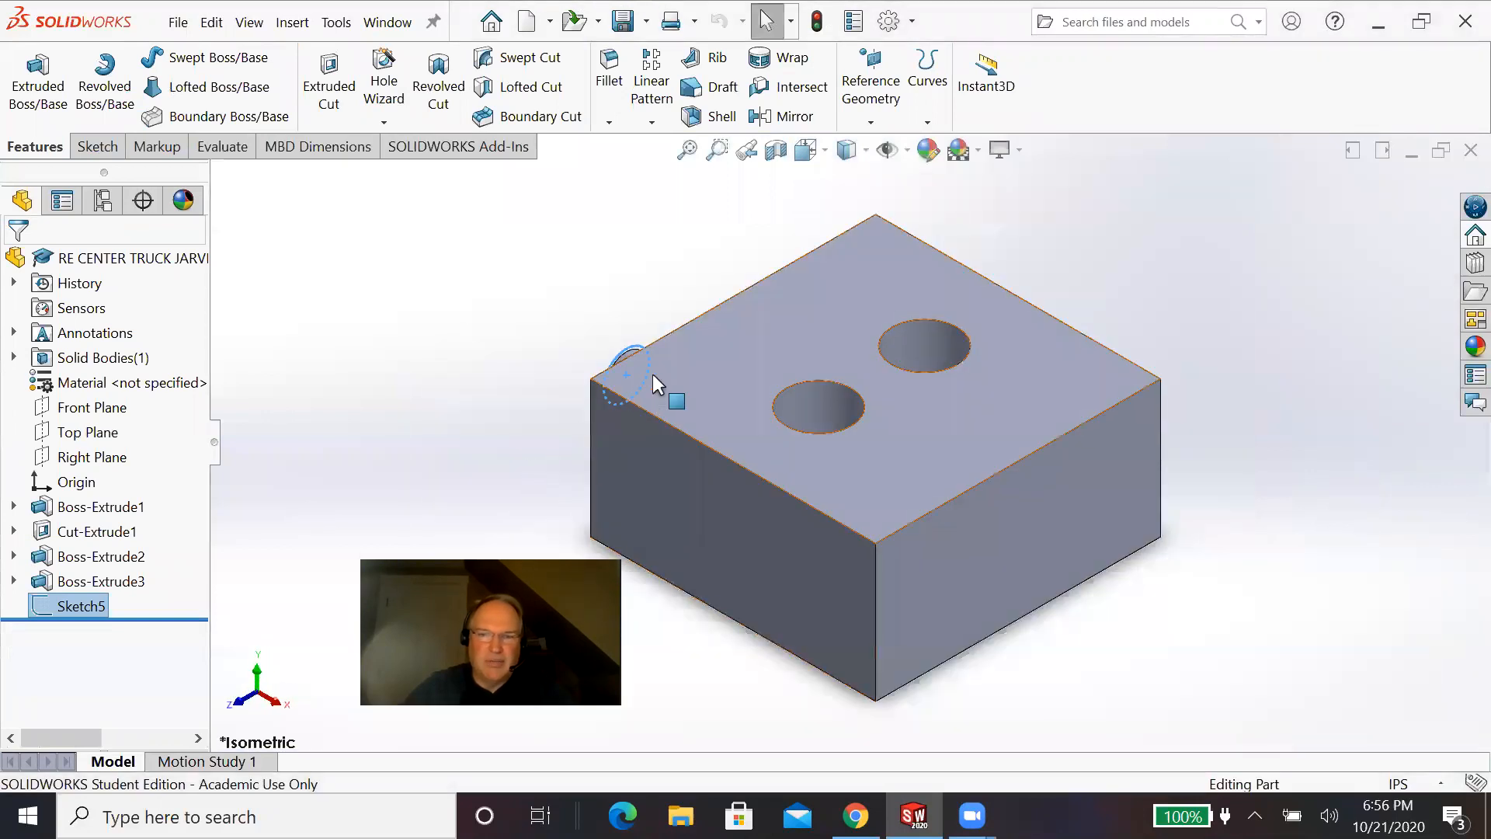
key("space")
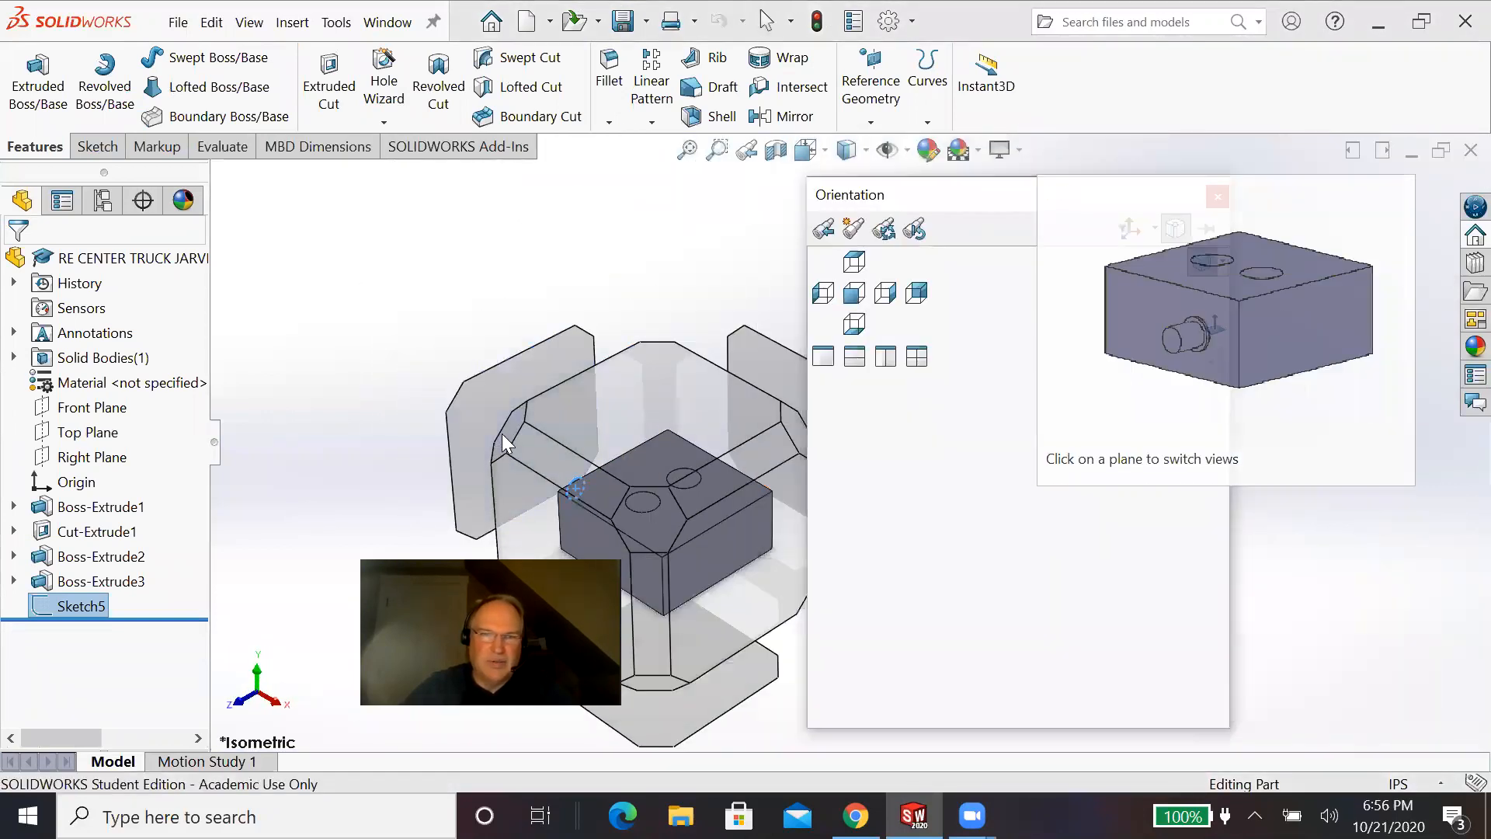
left_click(502, 432)
scroll(759, 513, "up", 3)
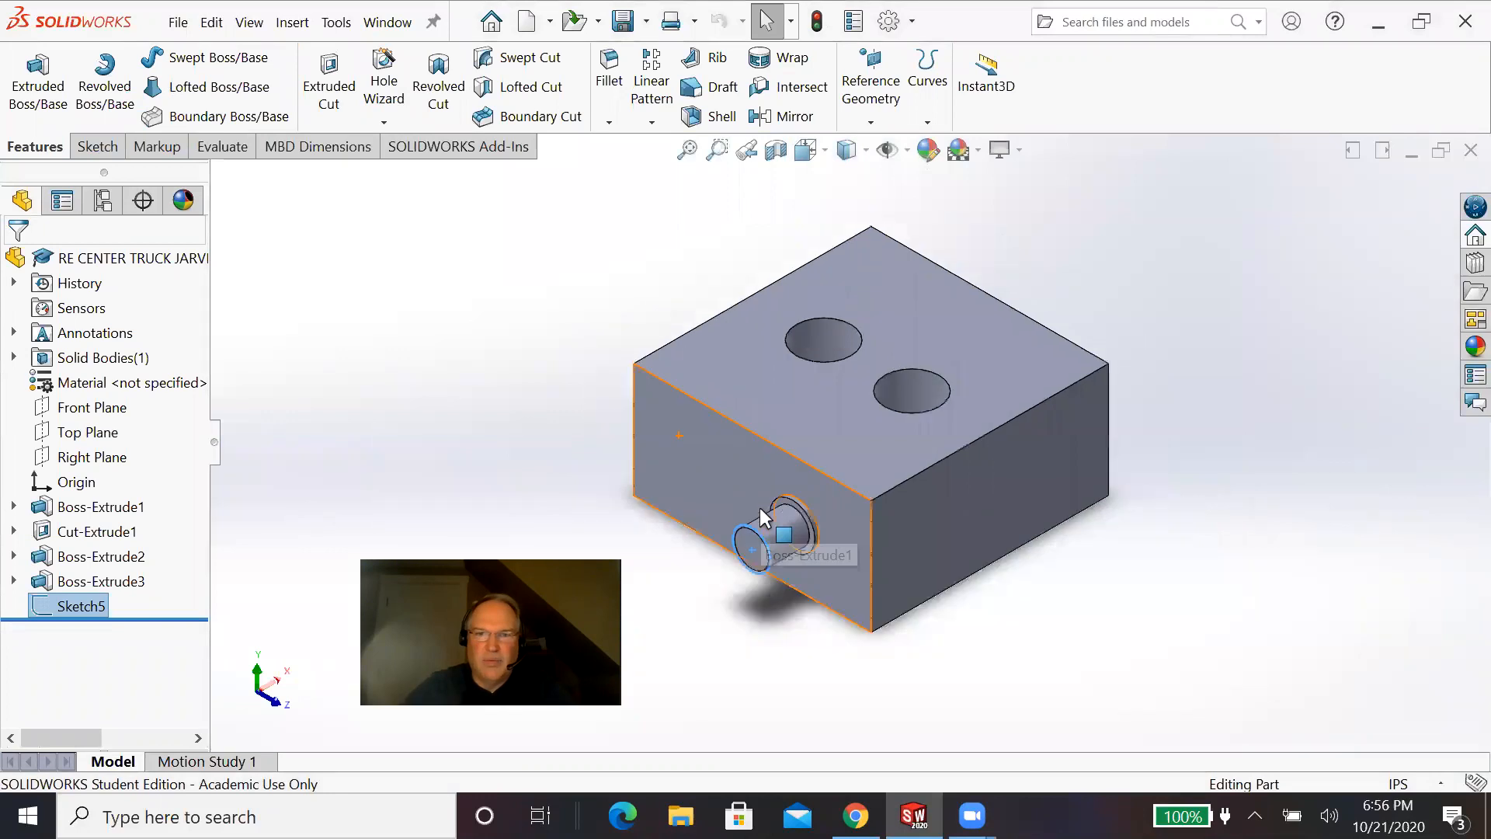
scroll(792, 521, "down", 3)
scroll(793, 526, "down", 3)
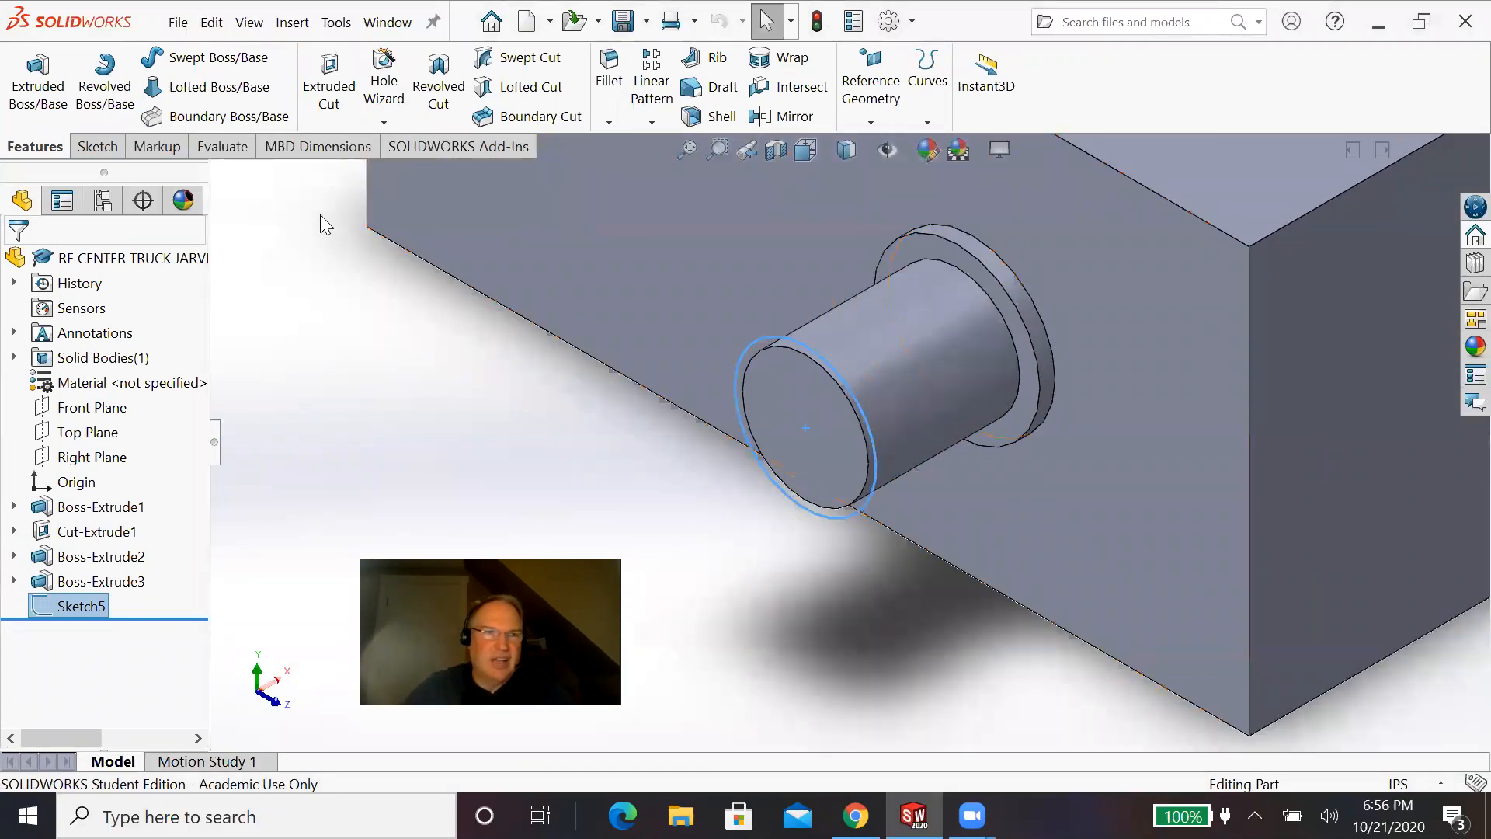
left_click(46, 99)
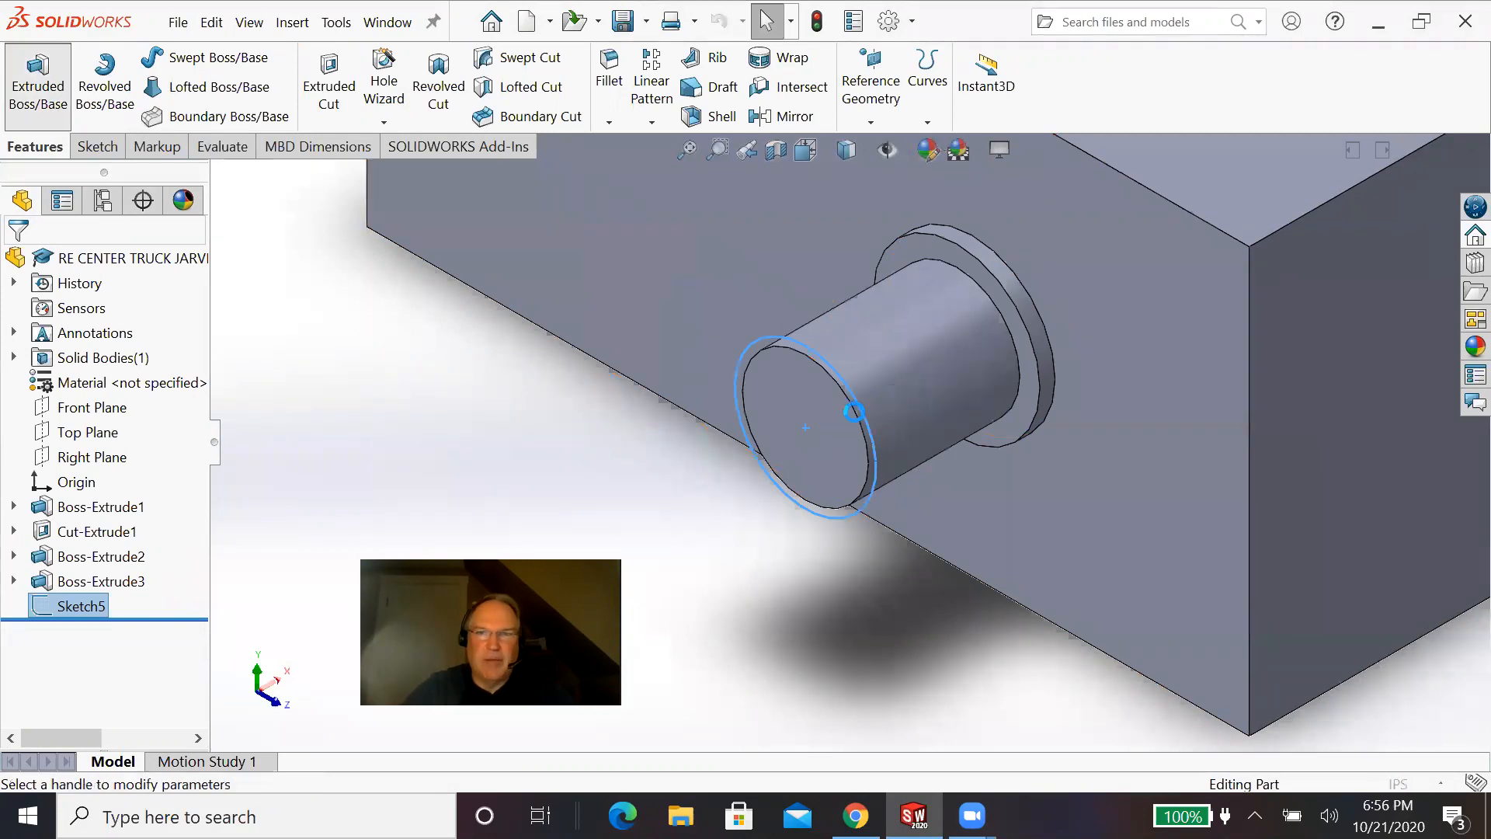
left_click(19, 383)
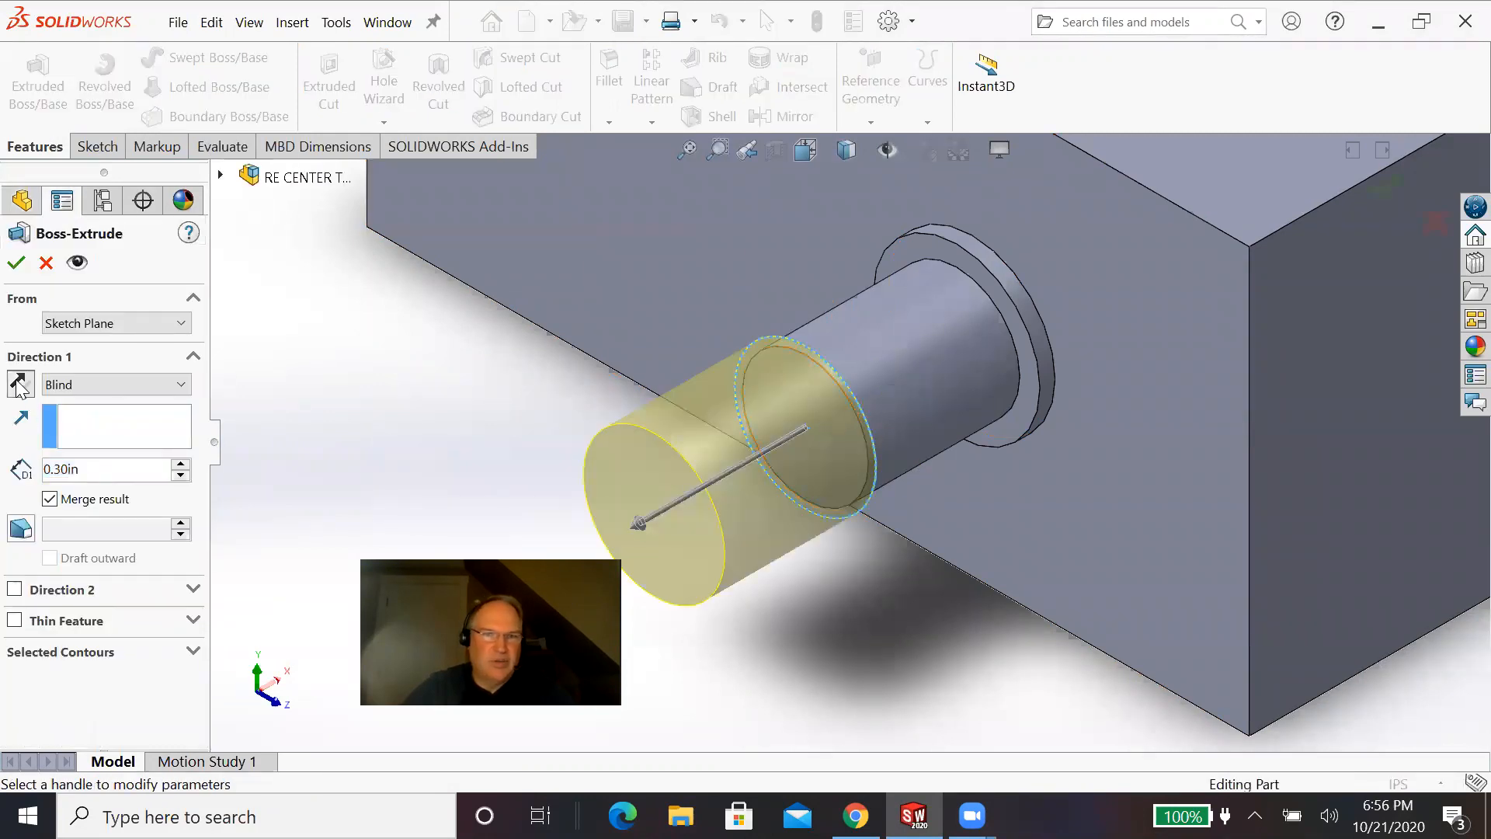
left_click_drag(83, 470, 36, 459)
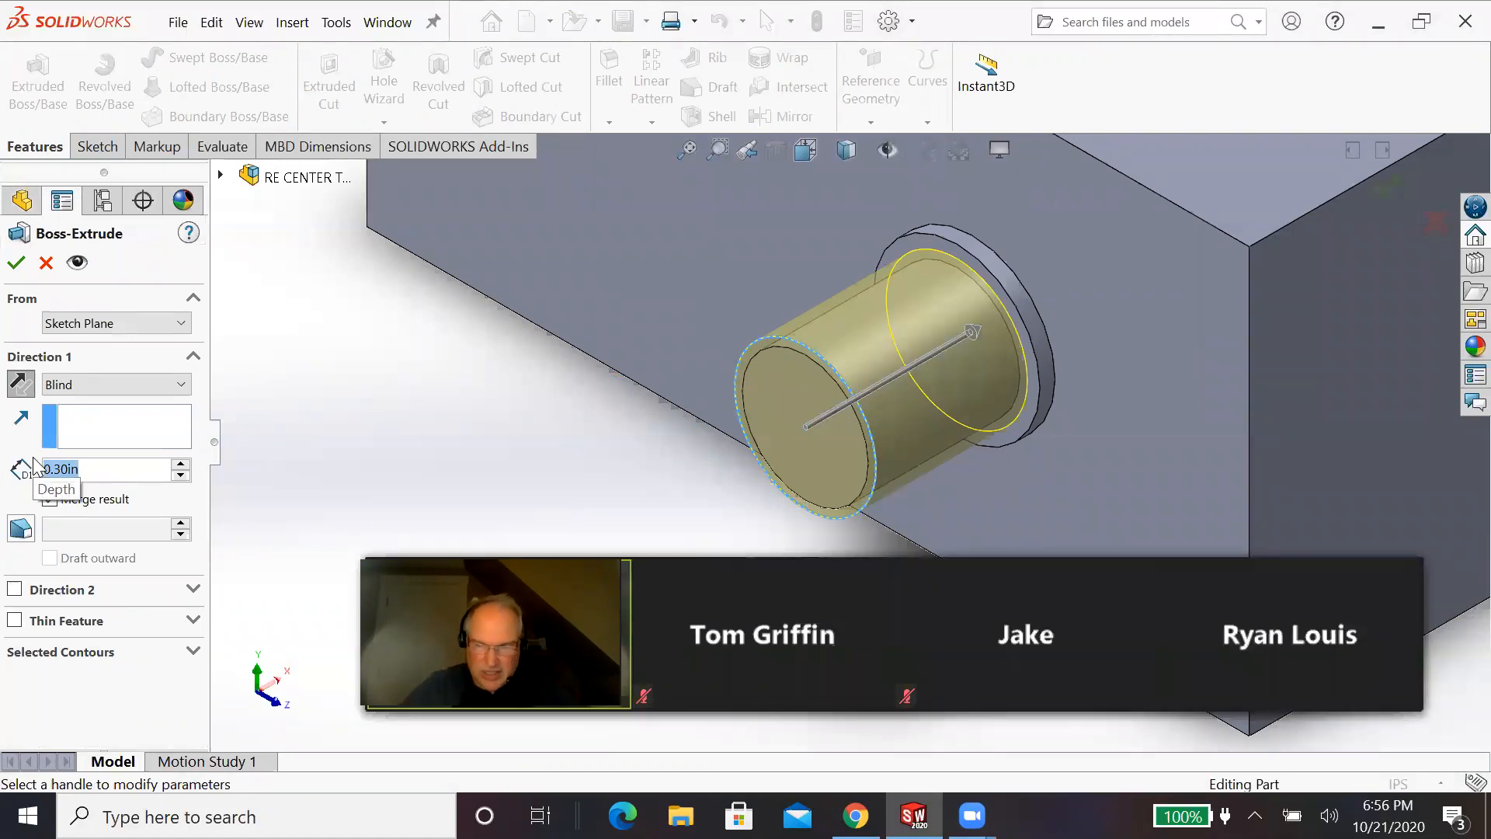
type("03")
key("Return")
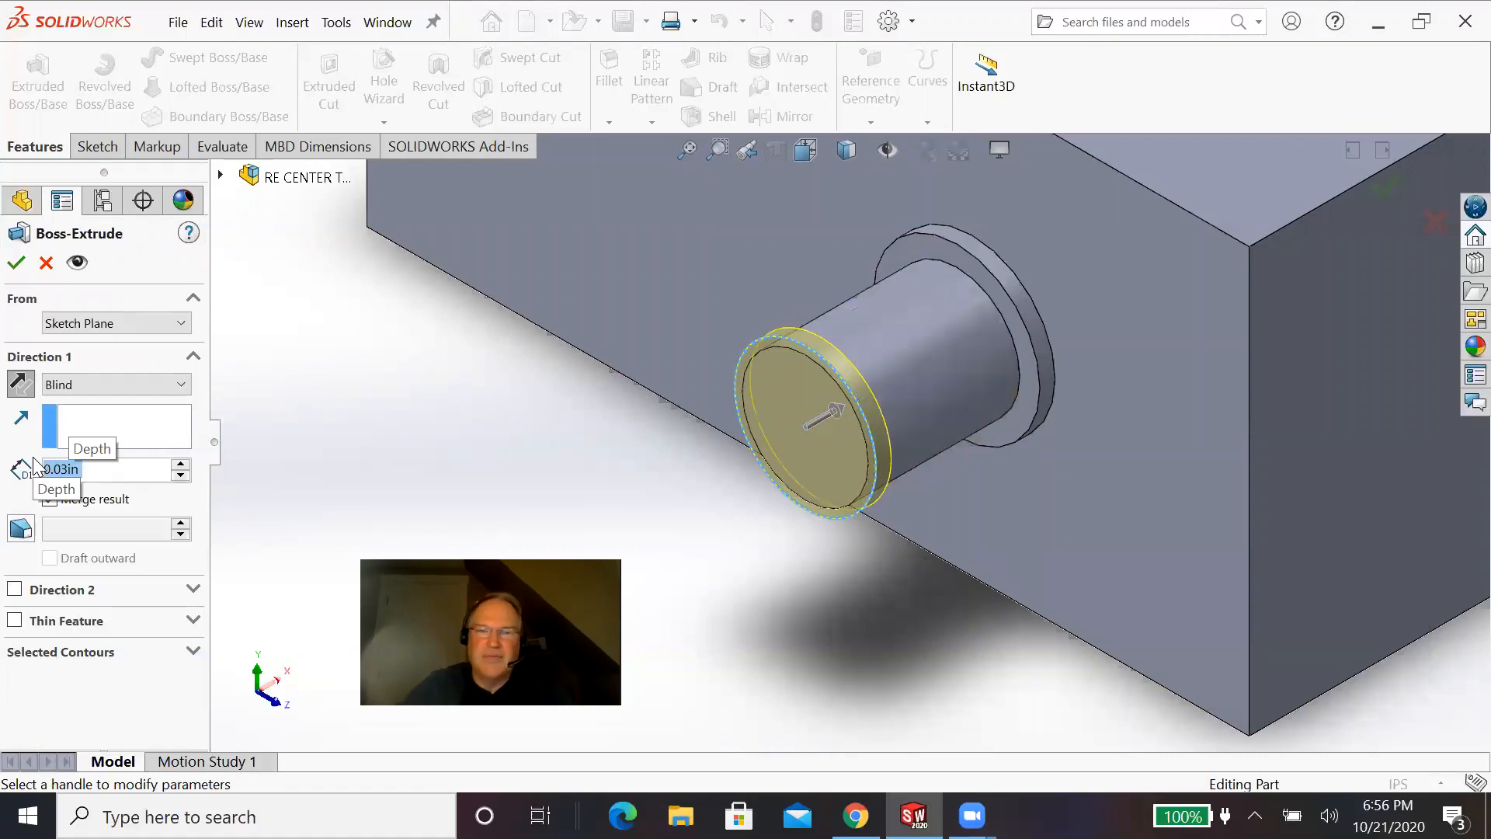
left_click(16, 262)
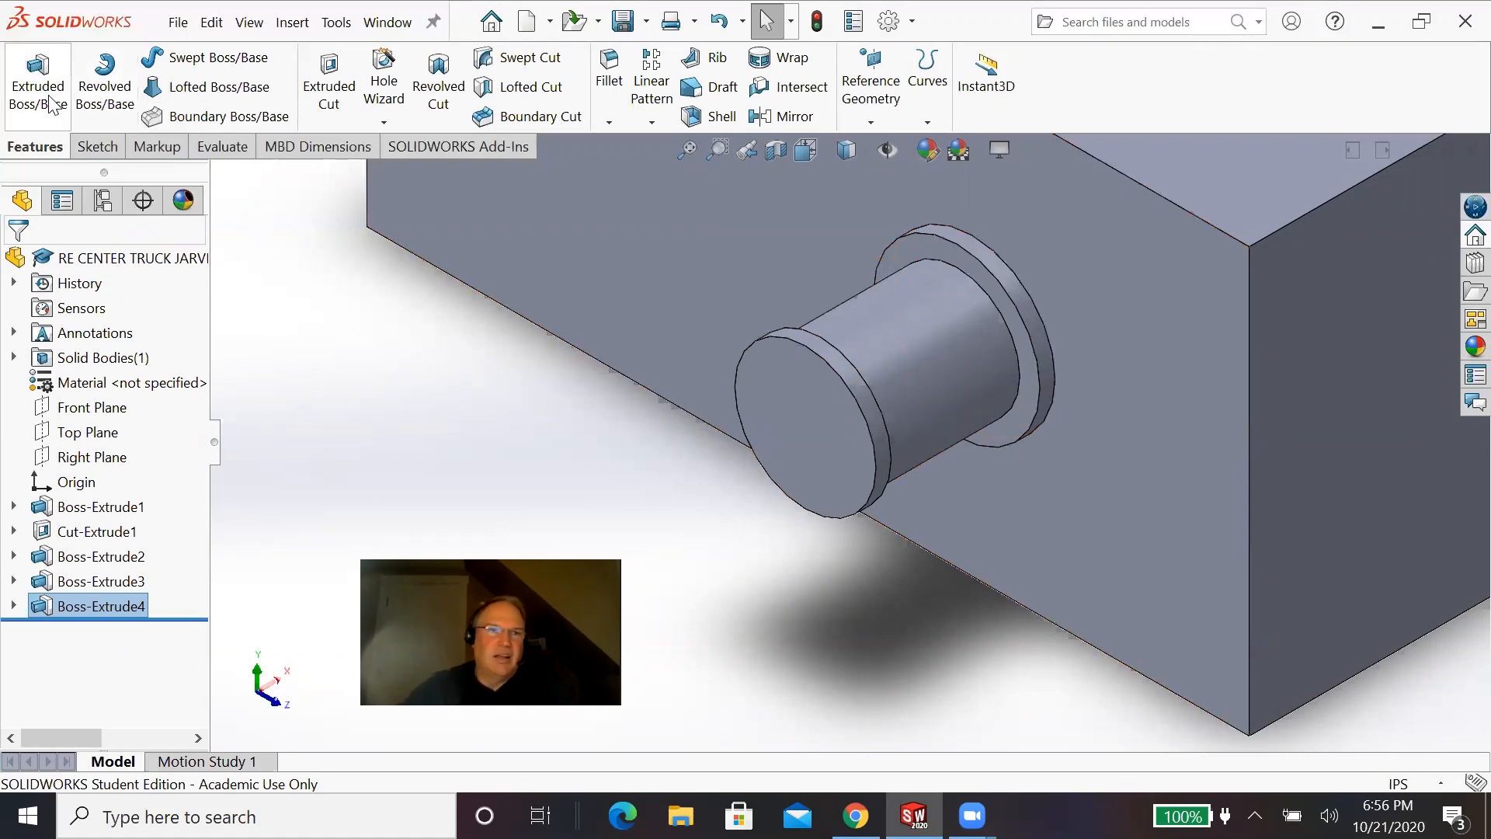
Step: Start a sketch on the stud's end face and draw a concentric circle with a radius of about 0.11 in inside it
left_click(97, 148)
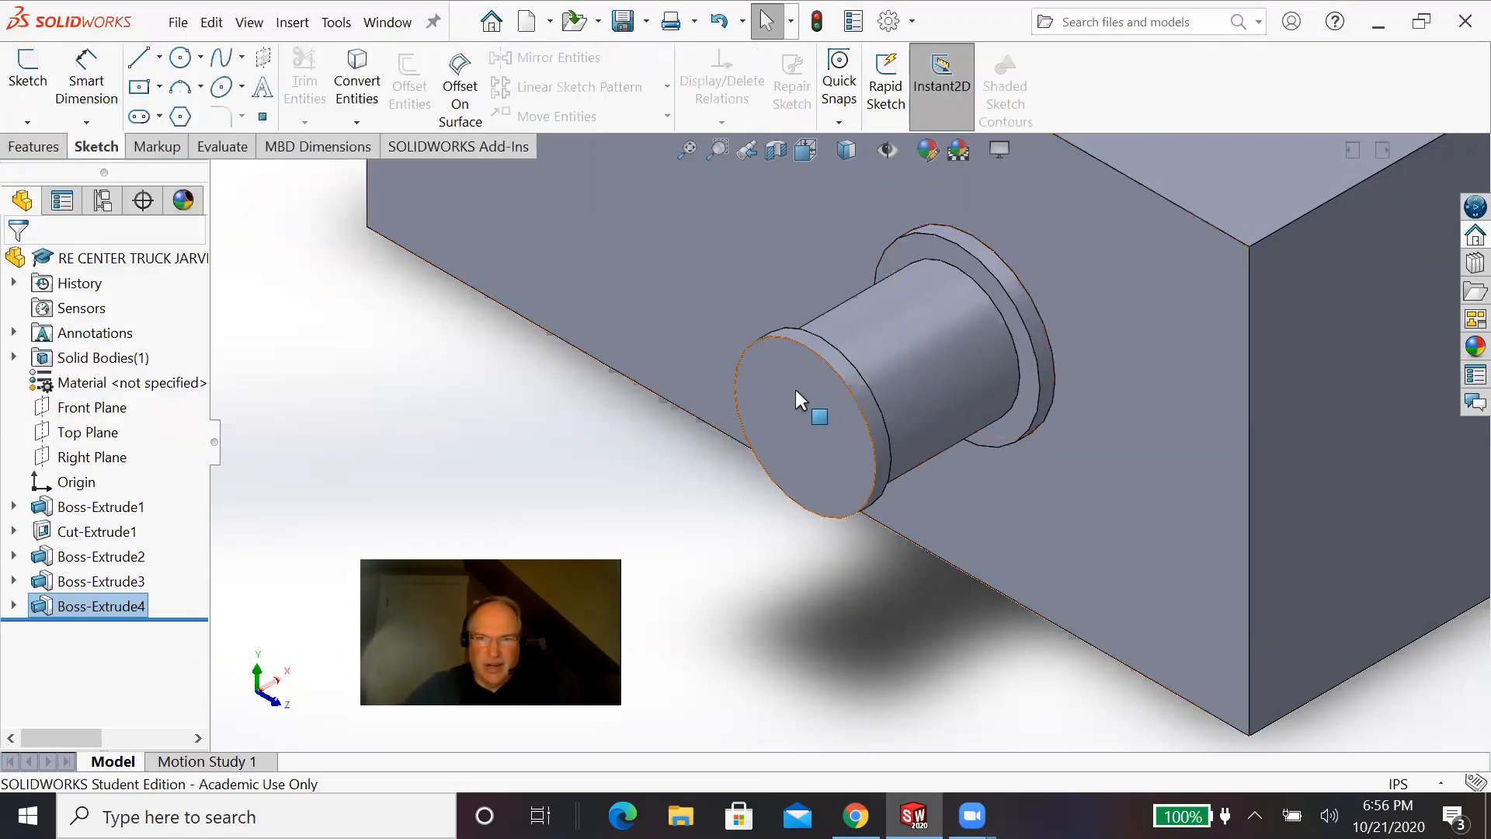
left_click(809, 420)
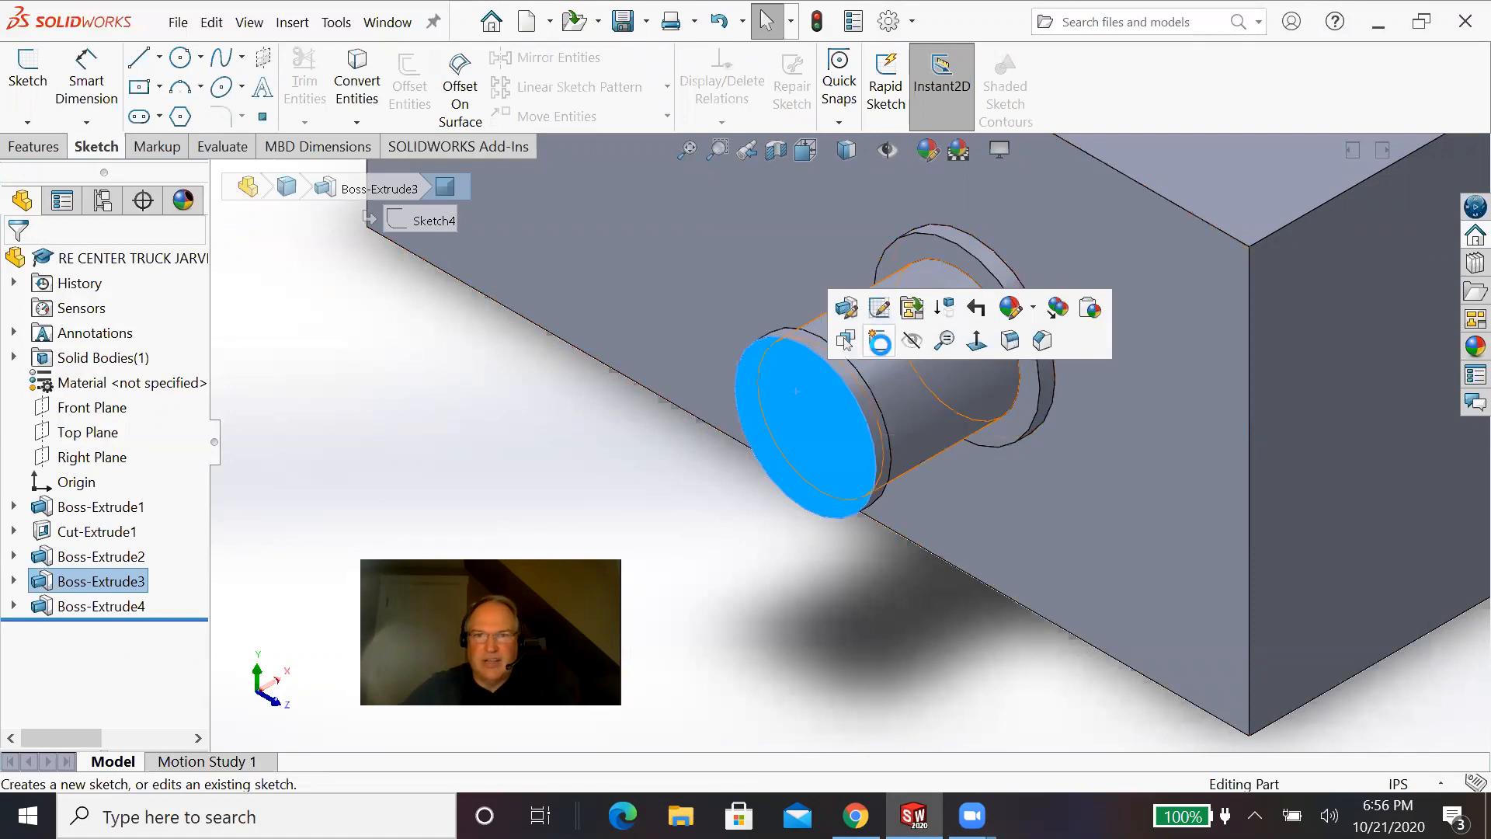
left_click(878, 340)
key("space")
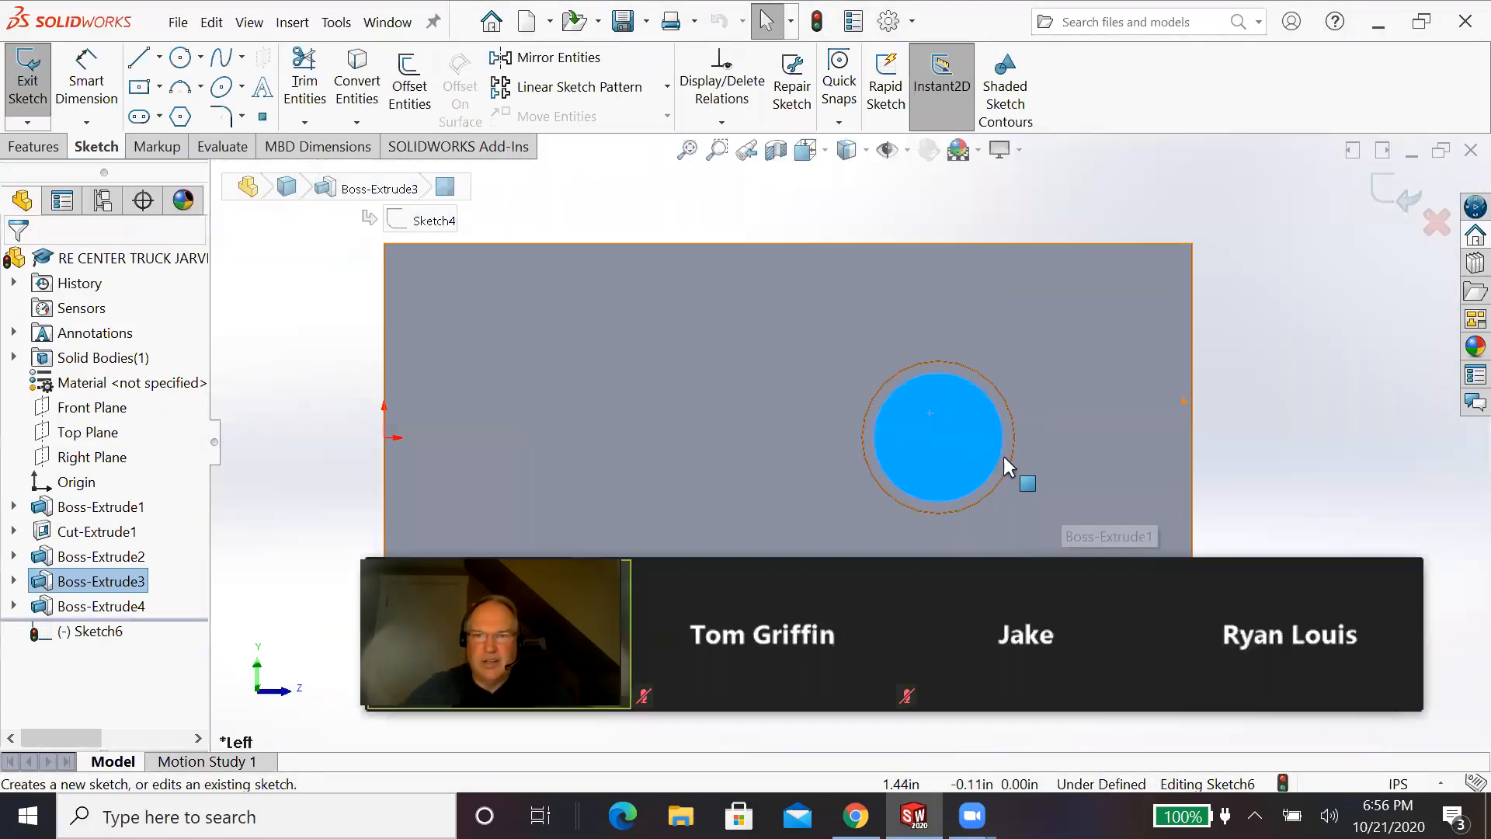
scroll(1004, 455, "down", 2)
left_click(180, 57)
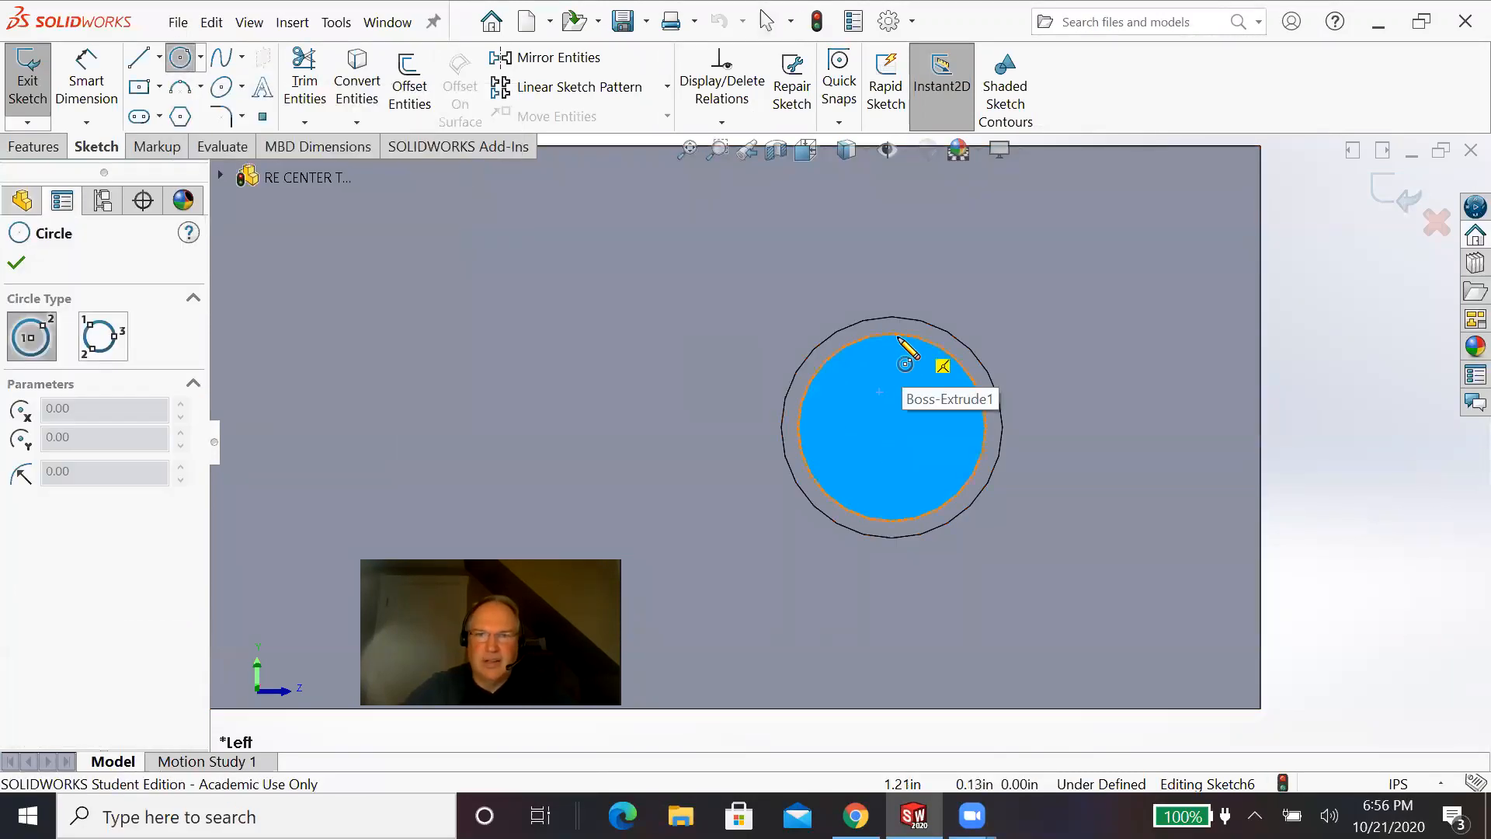
left_click(892, 428)
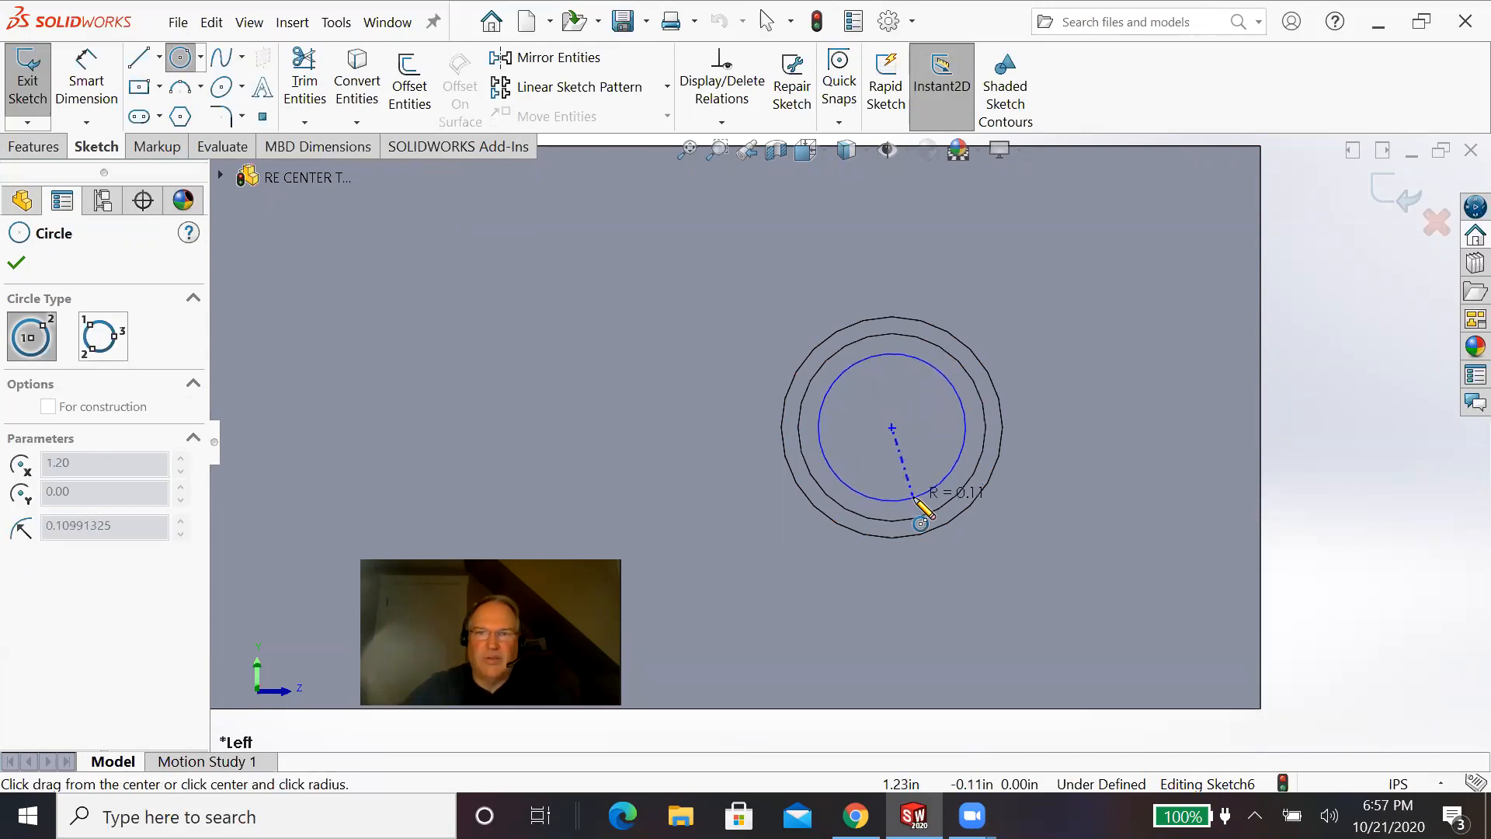
left_click(920, 497)
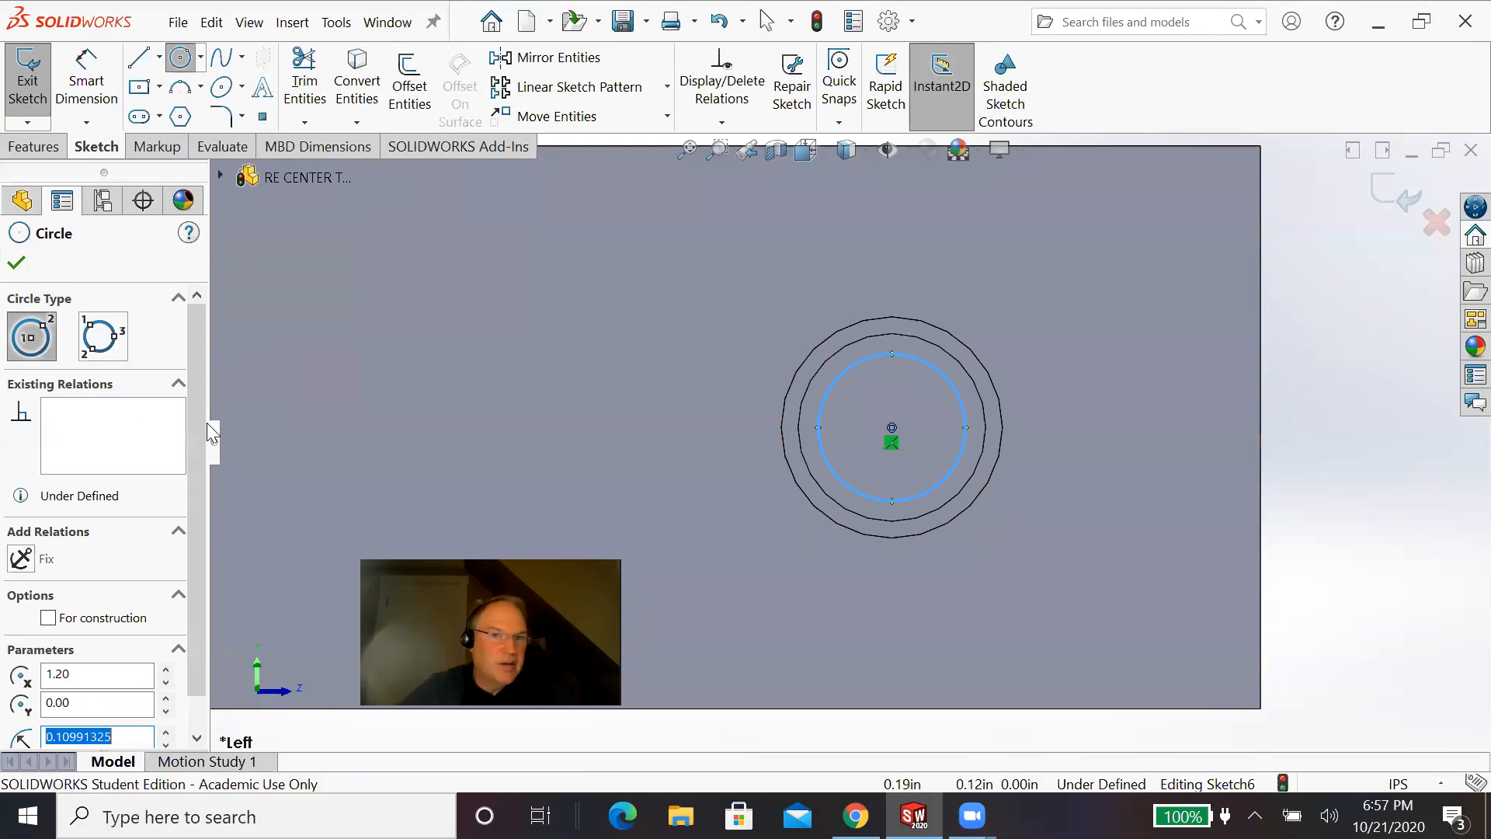
Step: Dimension the diameter of the inner circle on the stud's end face as 0.2 in and exit the sketch
left_click(87, 81)
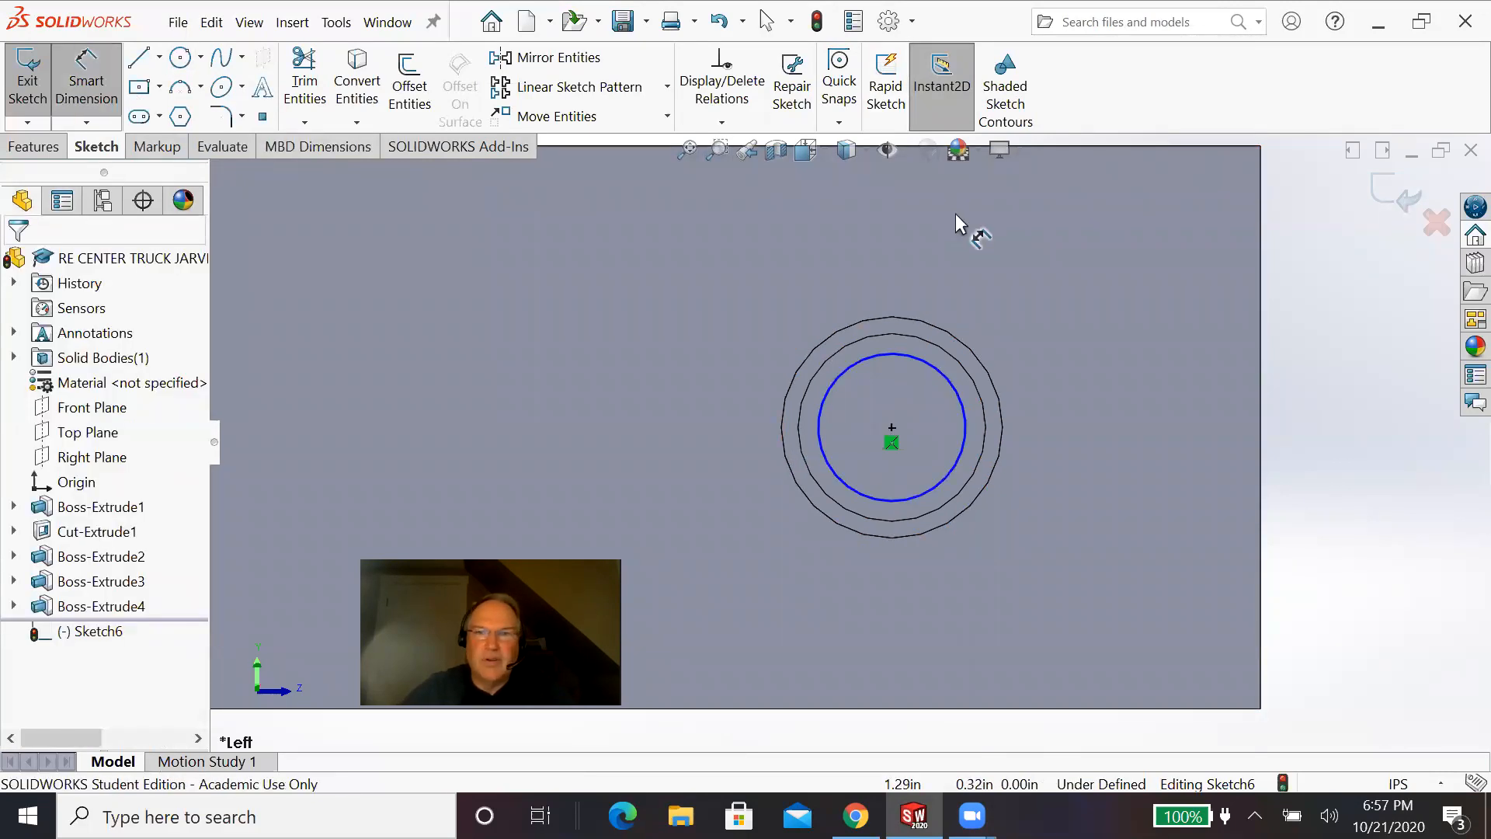
left_click(949, 374)
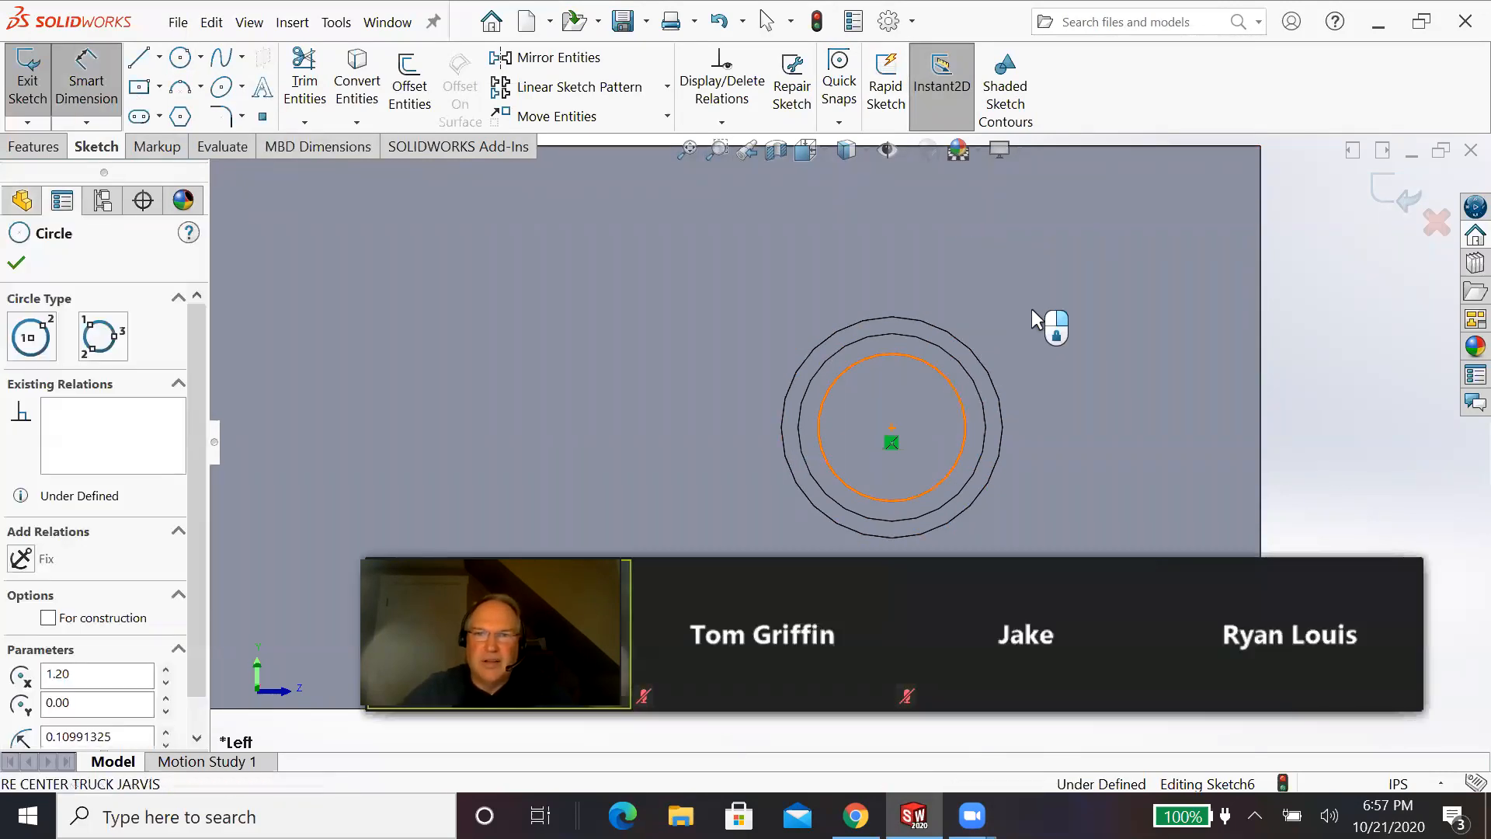
left_click(1044, 301)
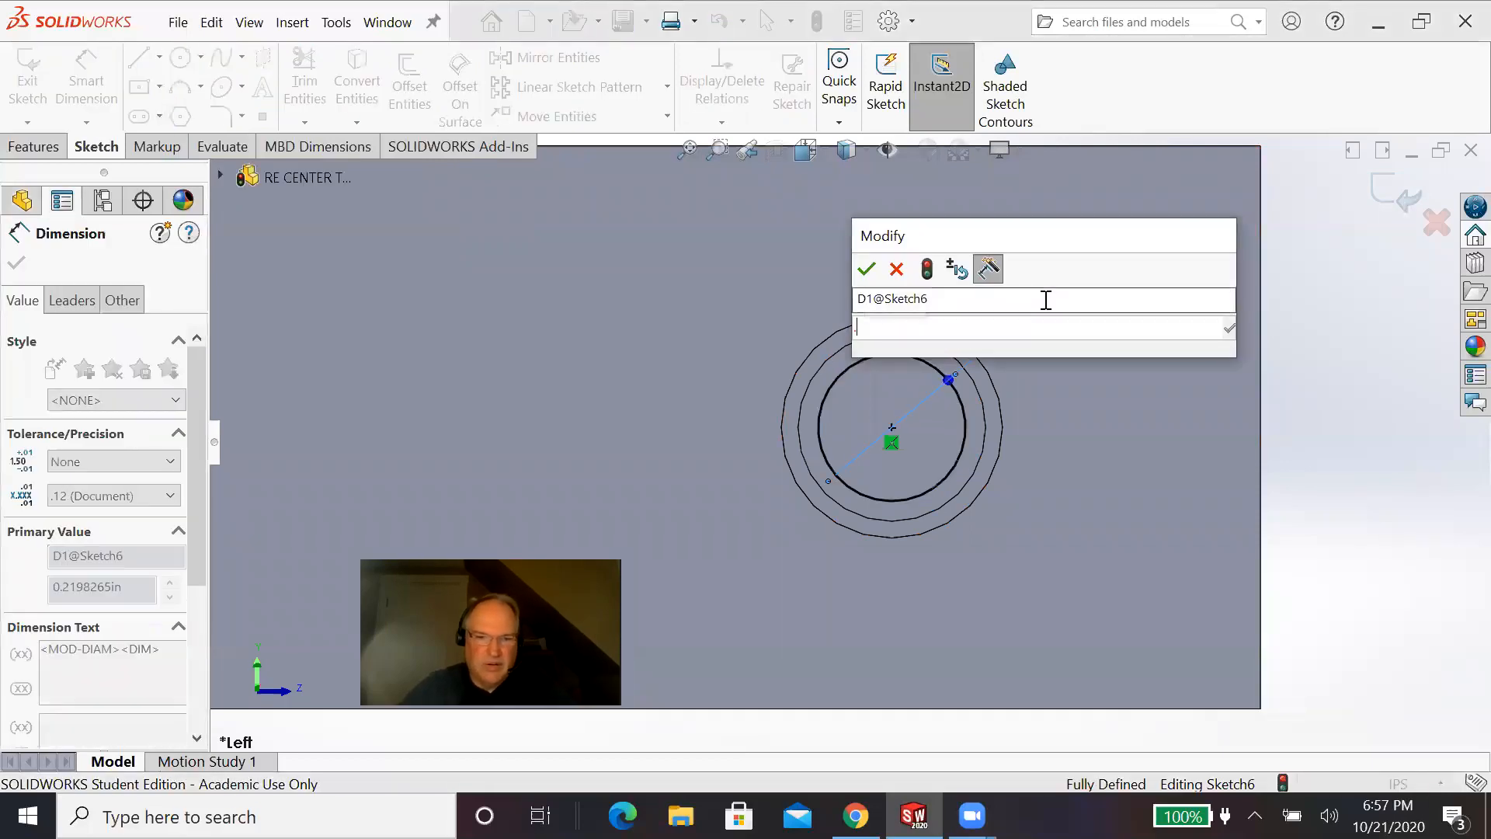
type(".2")
key("Return")
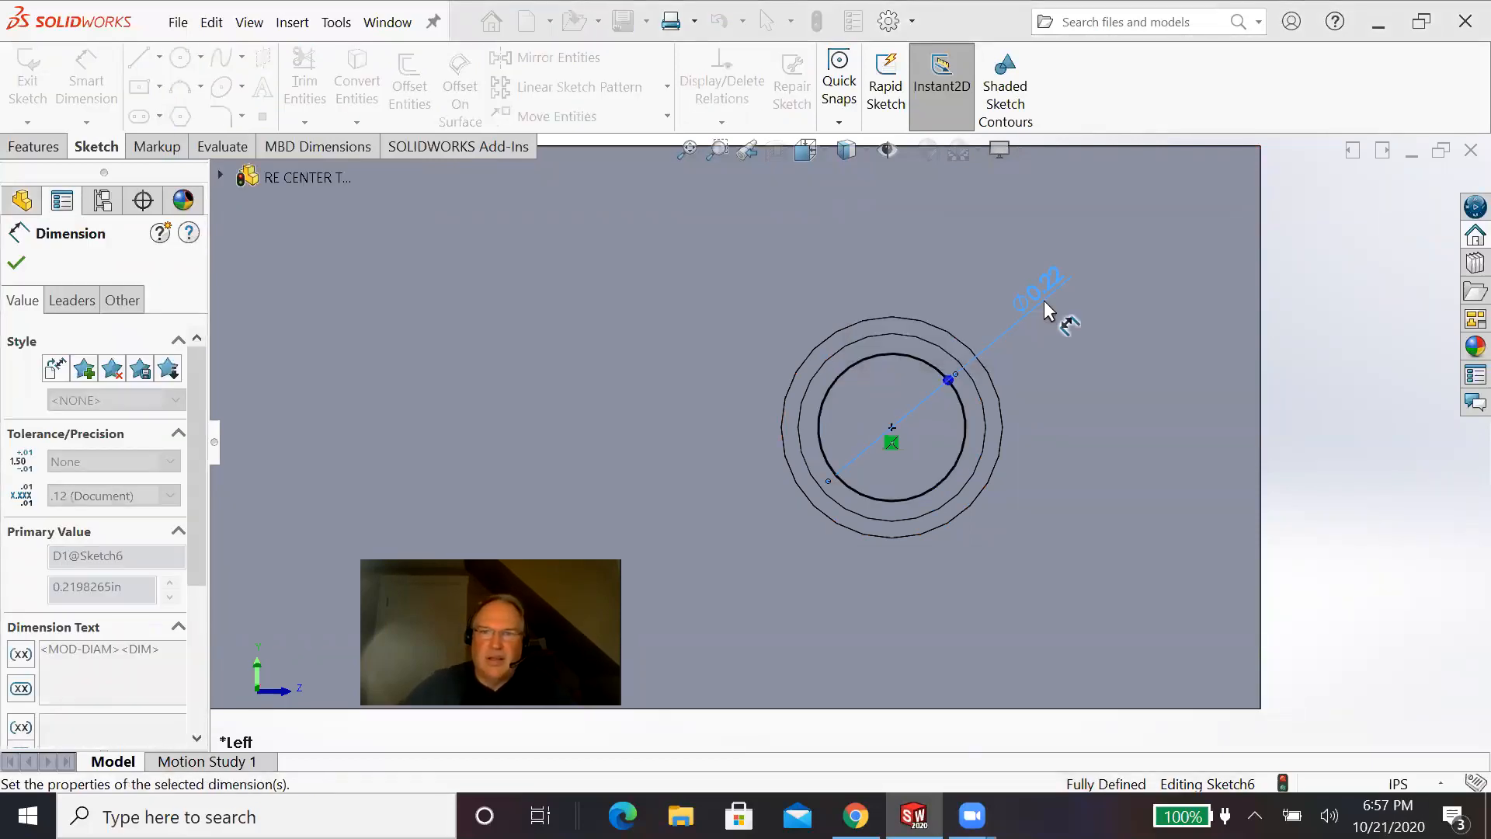
left_click(1396, 192)
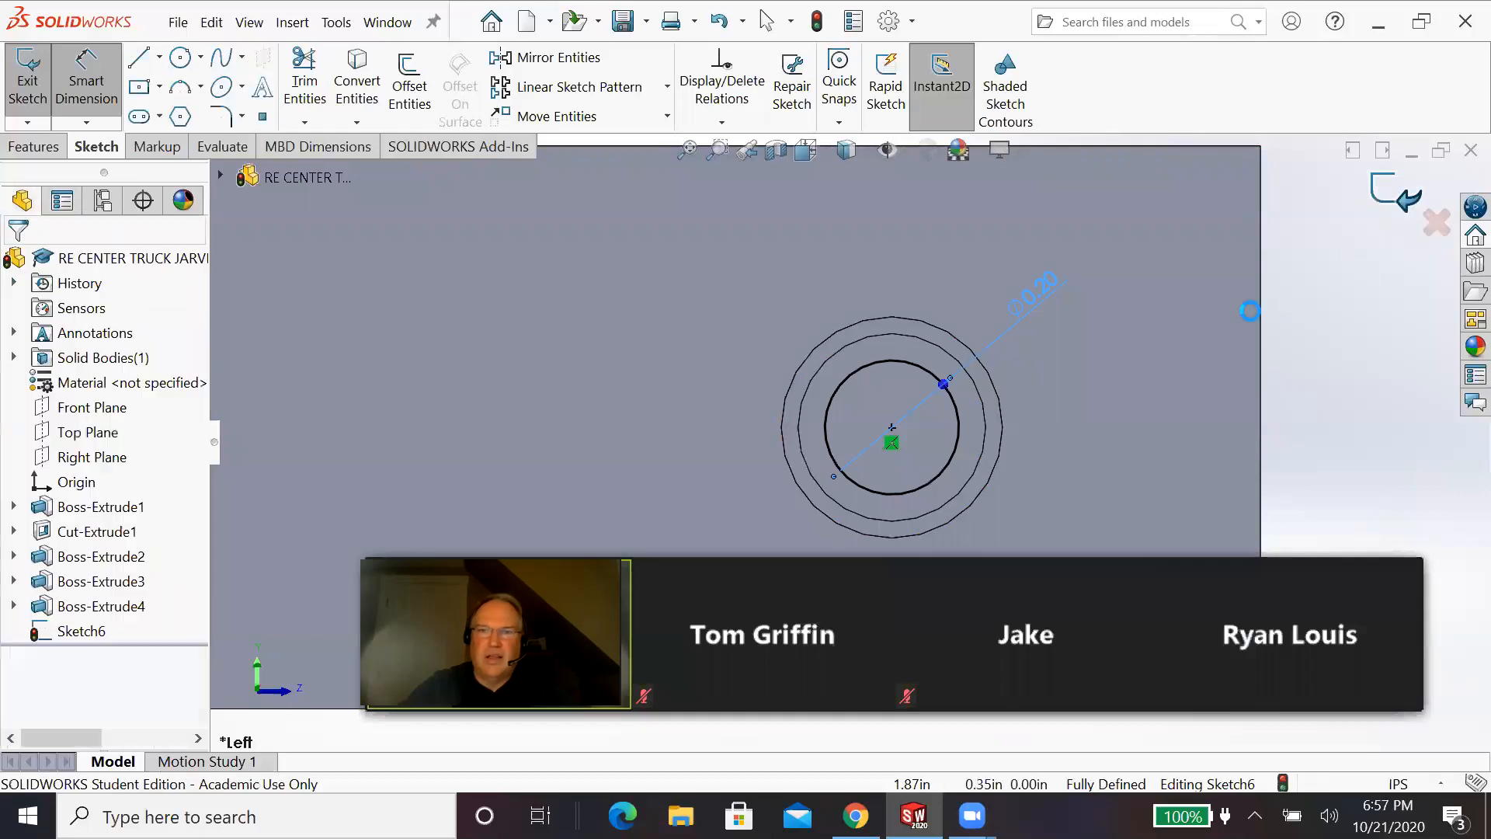
Step: Turn the model to an angled view that shows the stud's end face and clear the selection
key("space")
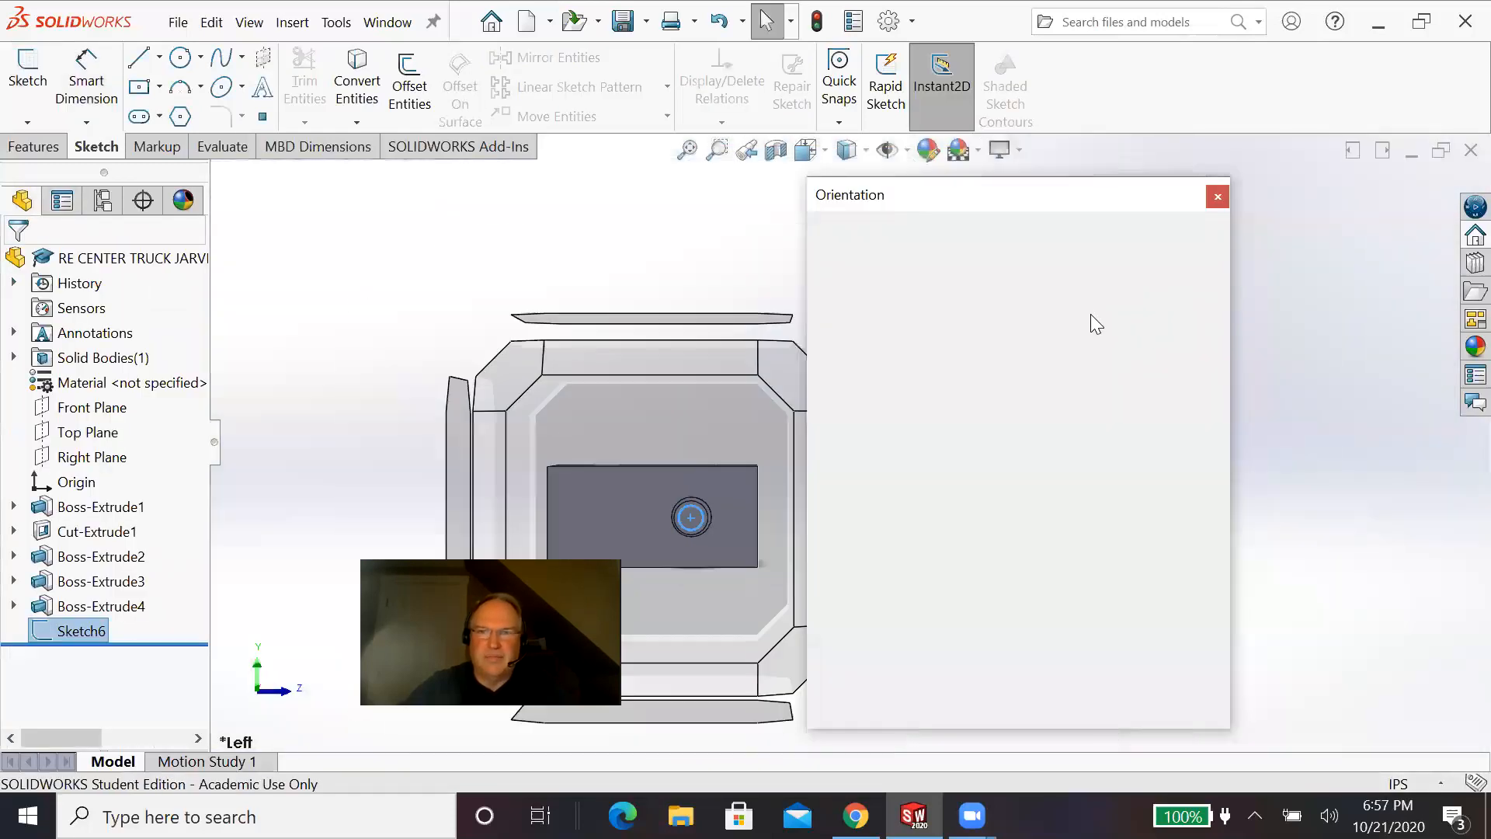
left_click(1202, 264)
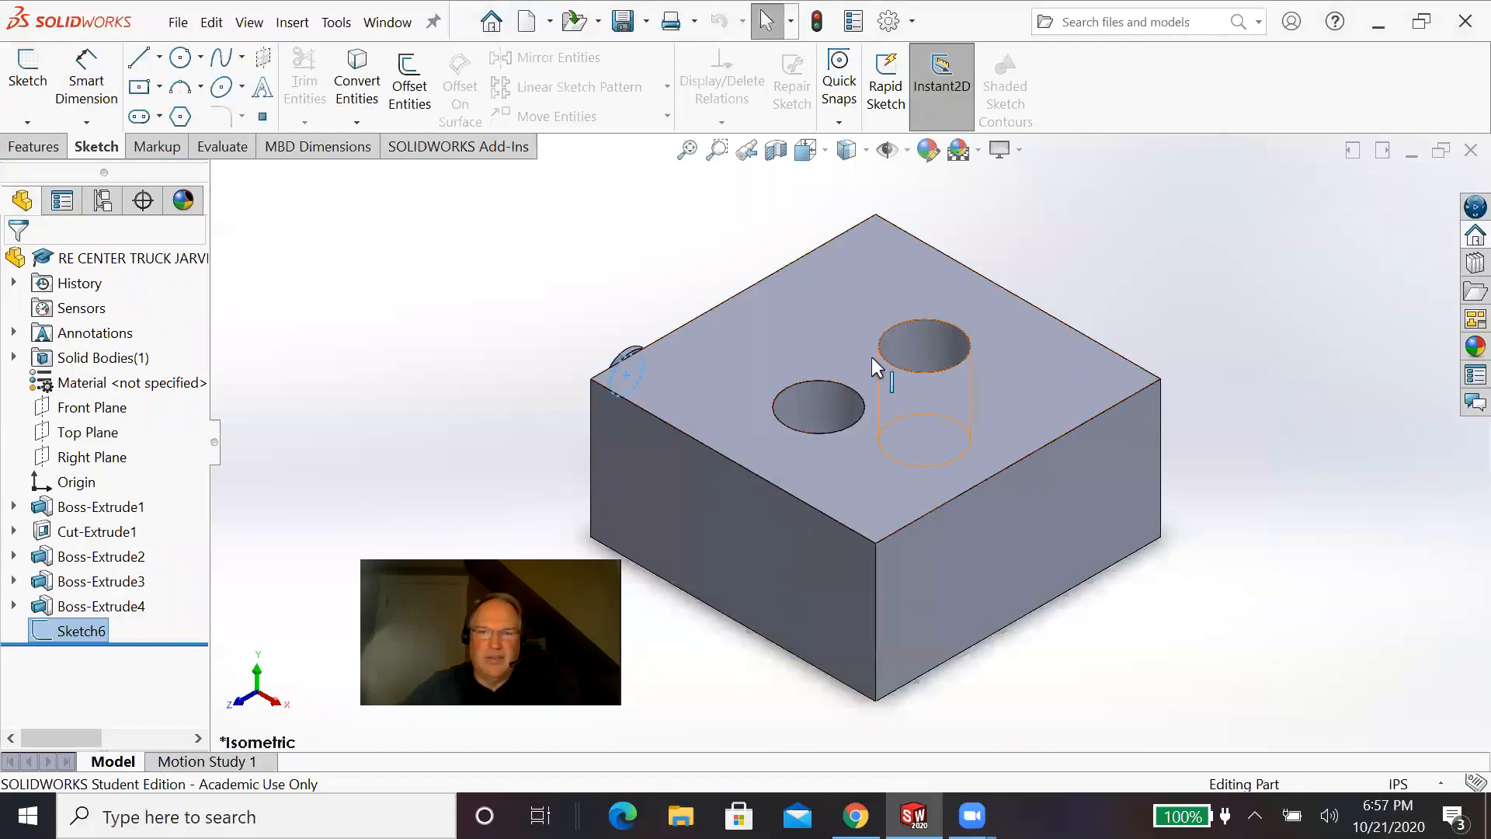
key("space")
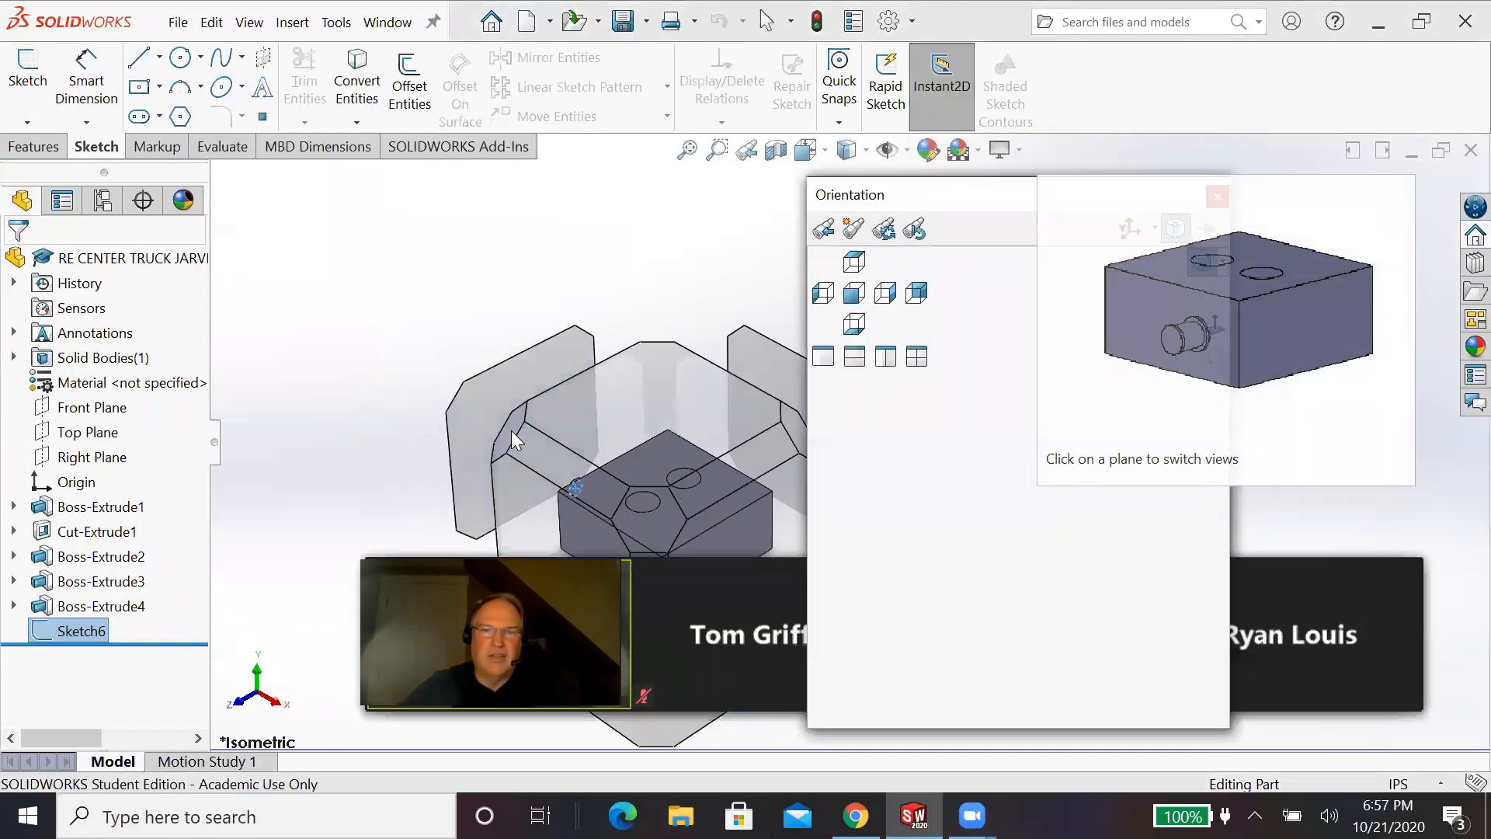
left_click(510, 429)
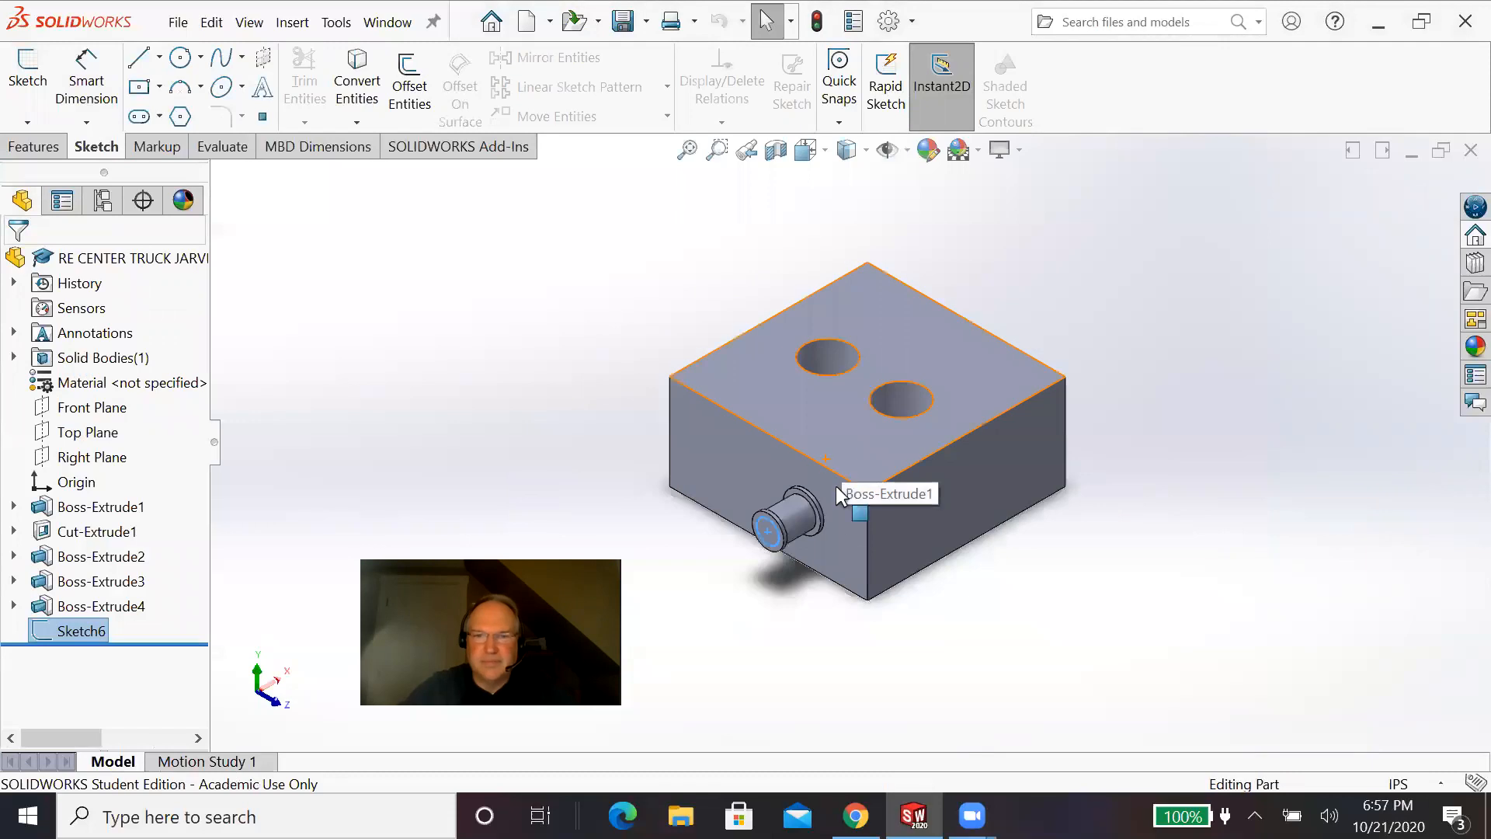
scroll(773, 497, "down", 3)
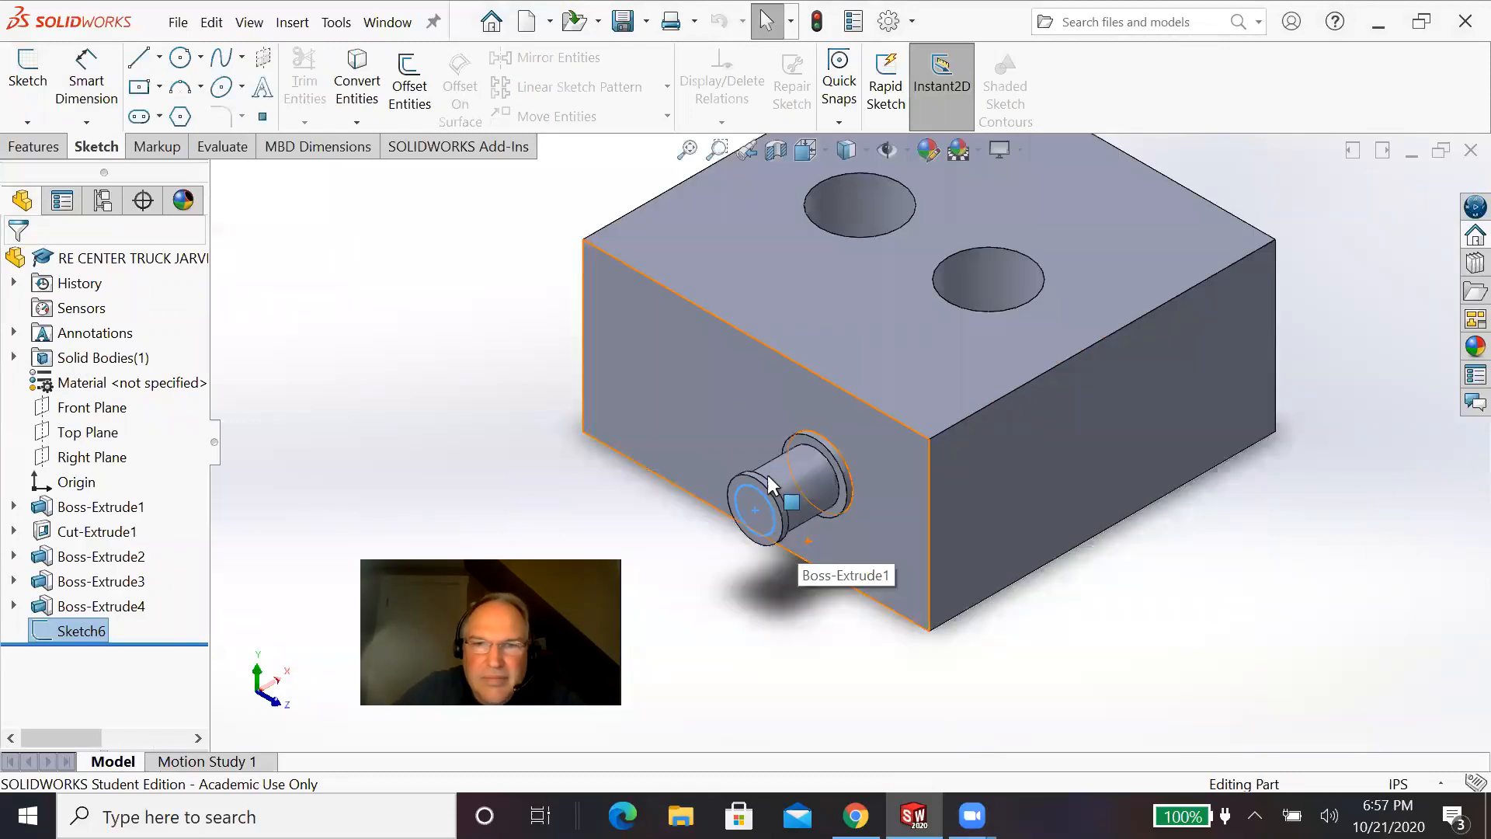
left_click(684, 389)
left_click(528, 472)
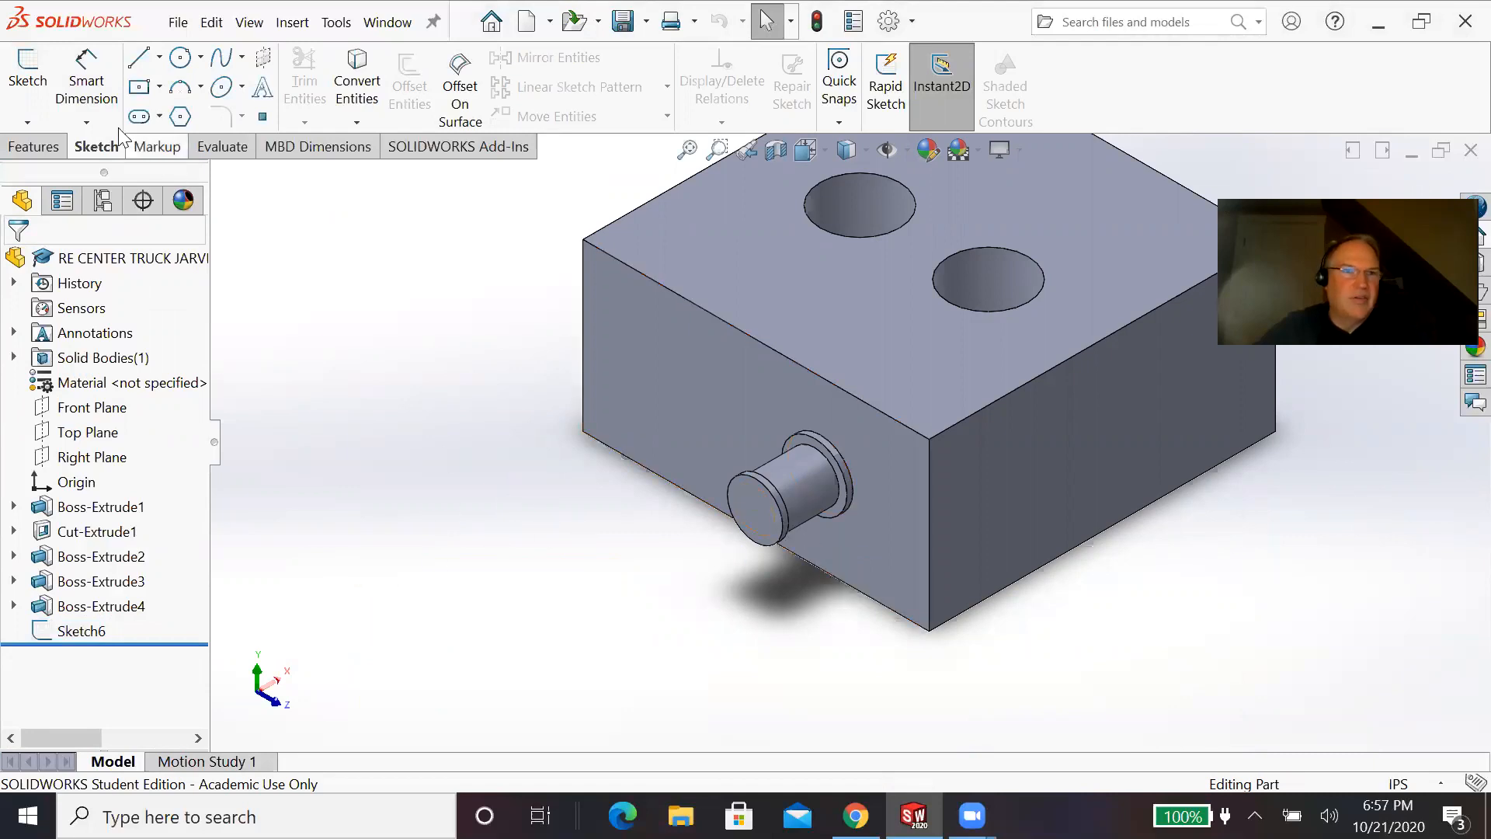
left_click(35, 147)
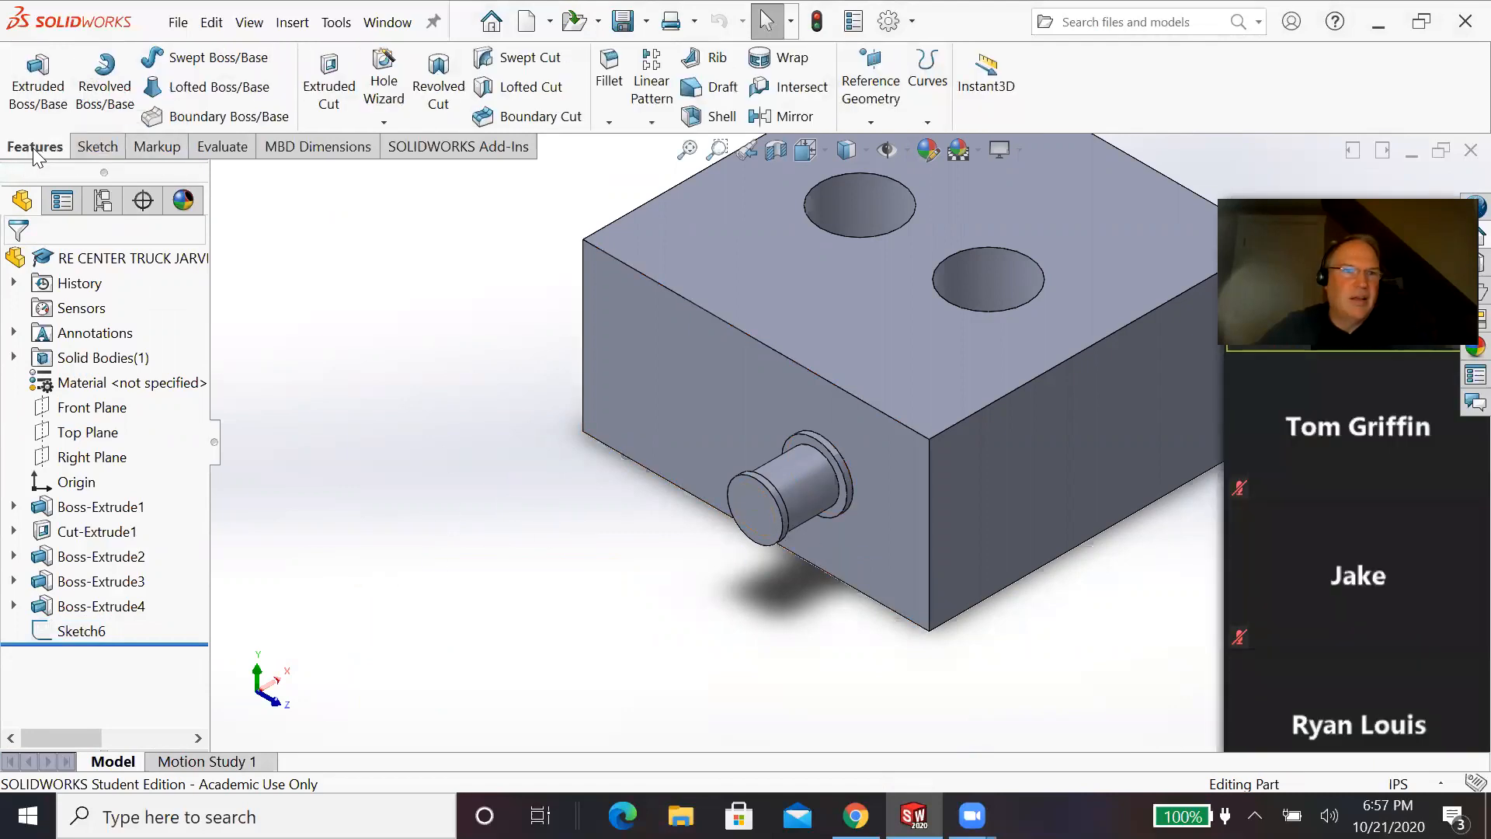
left_click(42, 76)
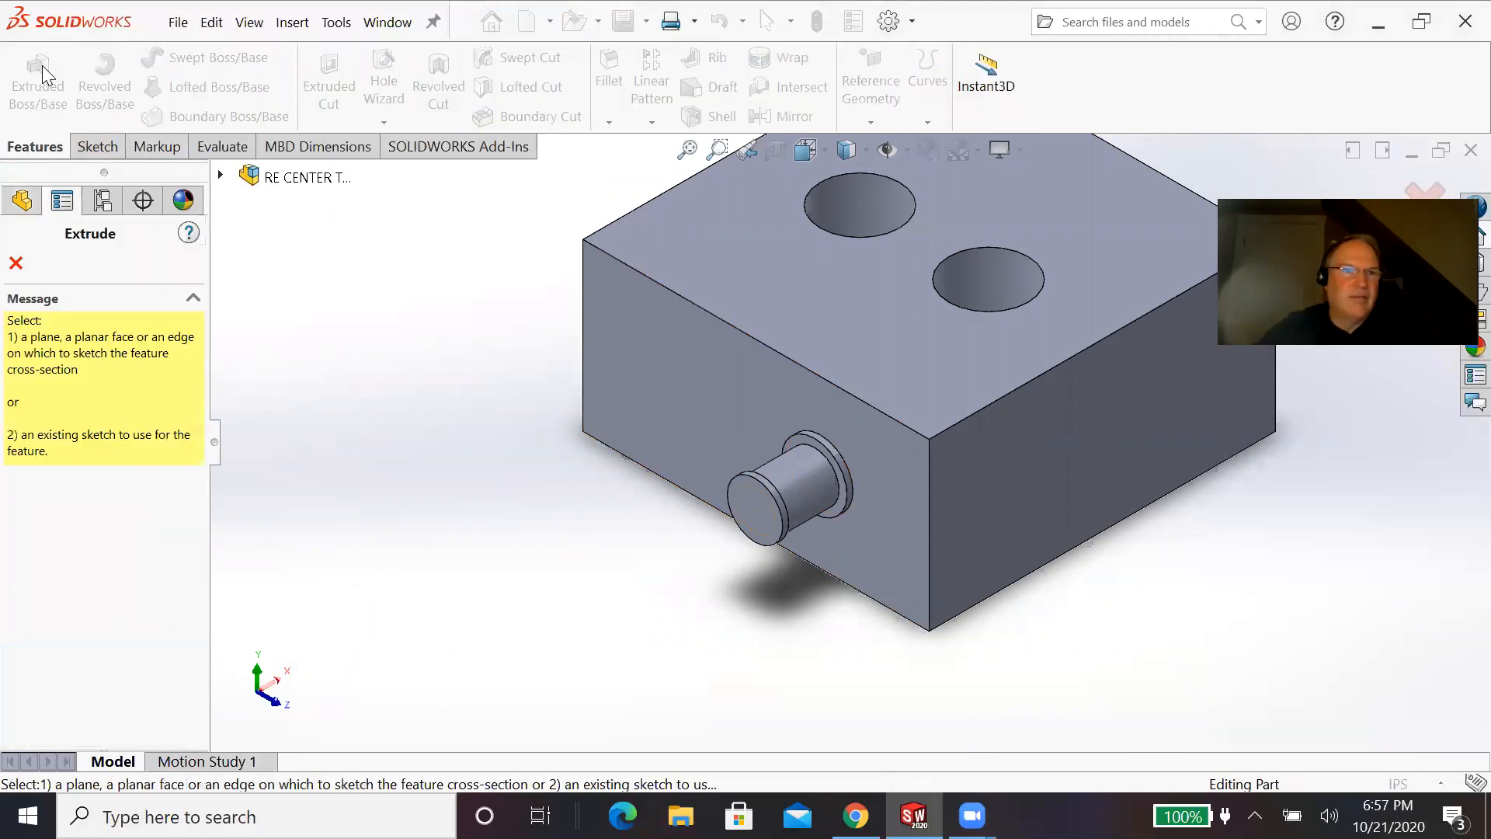
left_click(16, 263)
Step: Cut the 0.2 in circle from Sketch6 into the stud as a blind hole 0.5 in deep
left_click(329, 78)
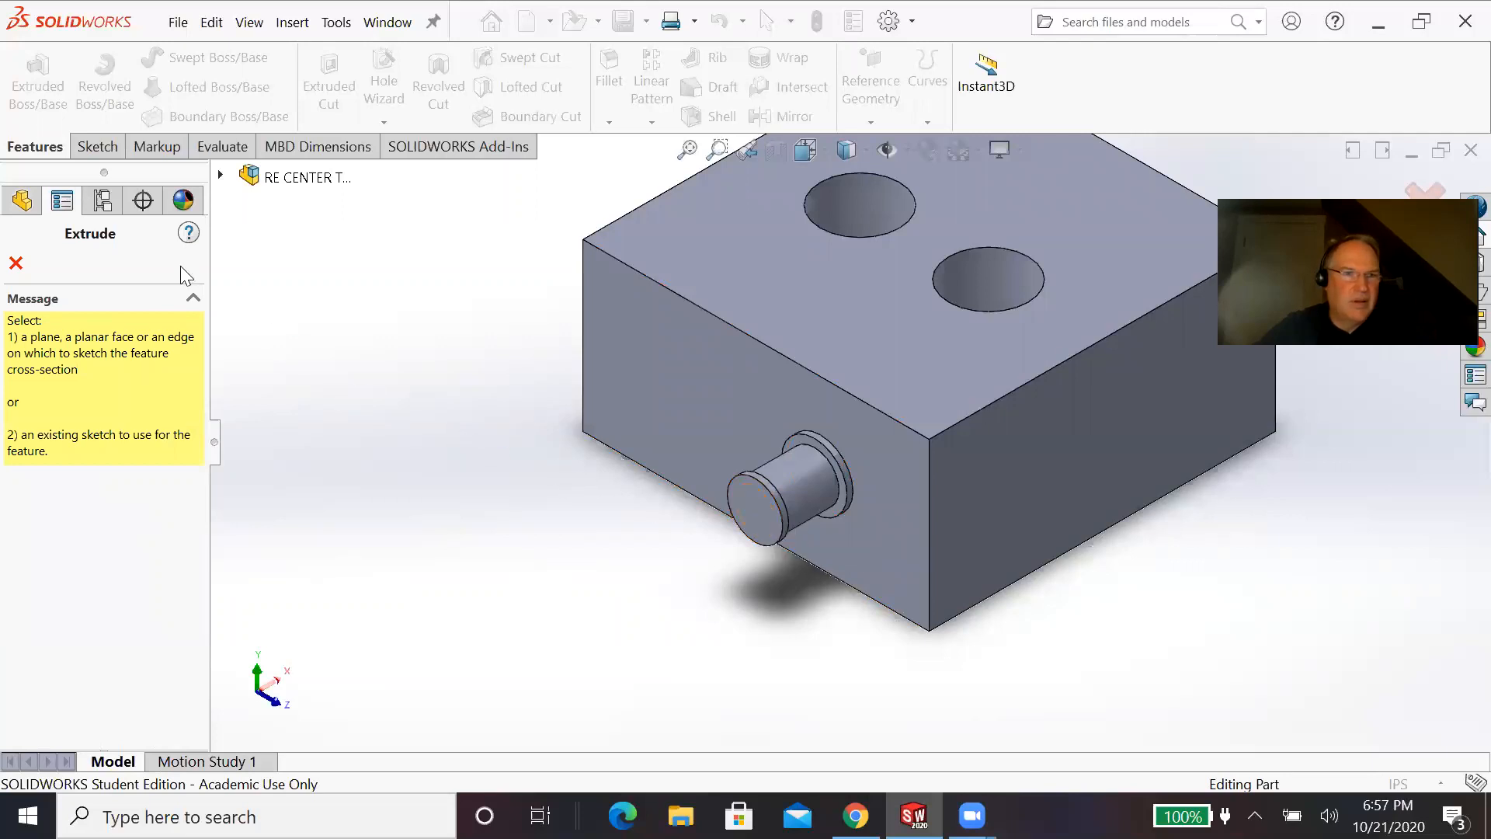
left_click(221, 178)
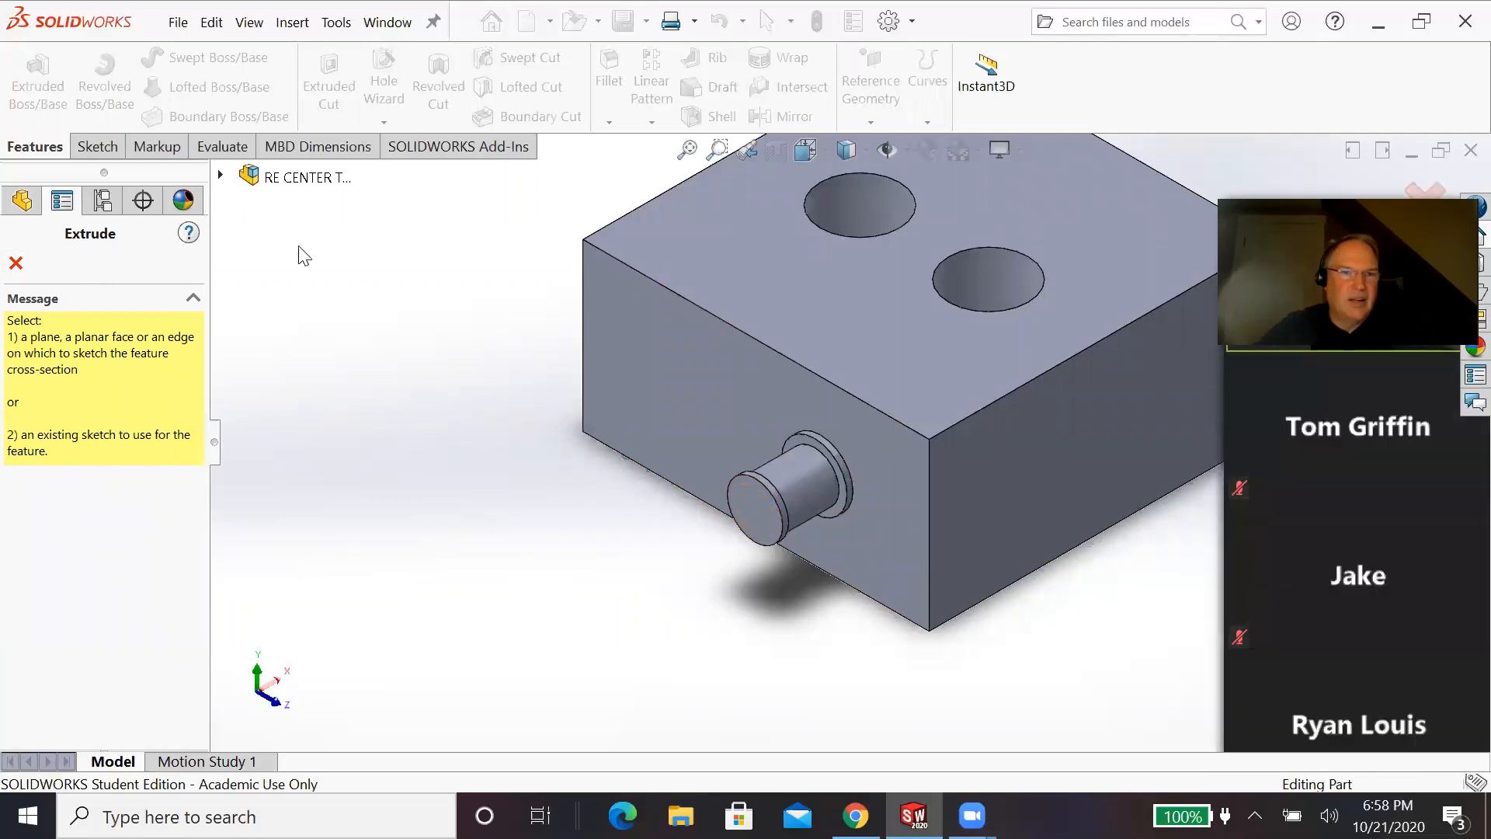
left_click(311, 551)
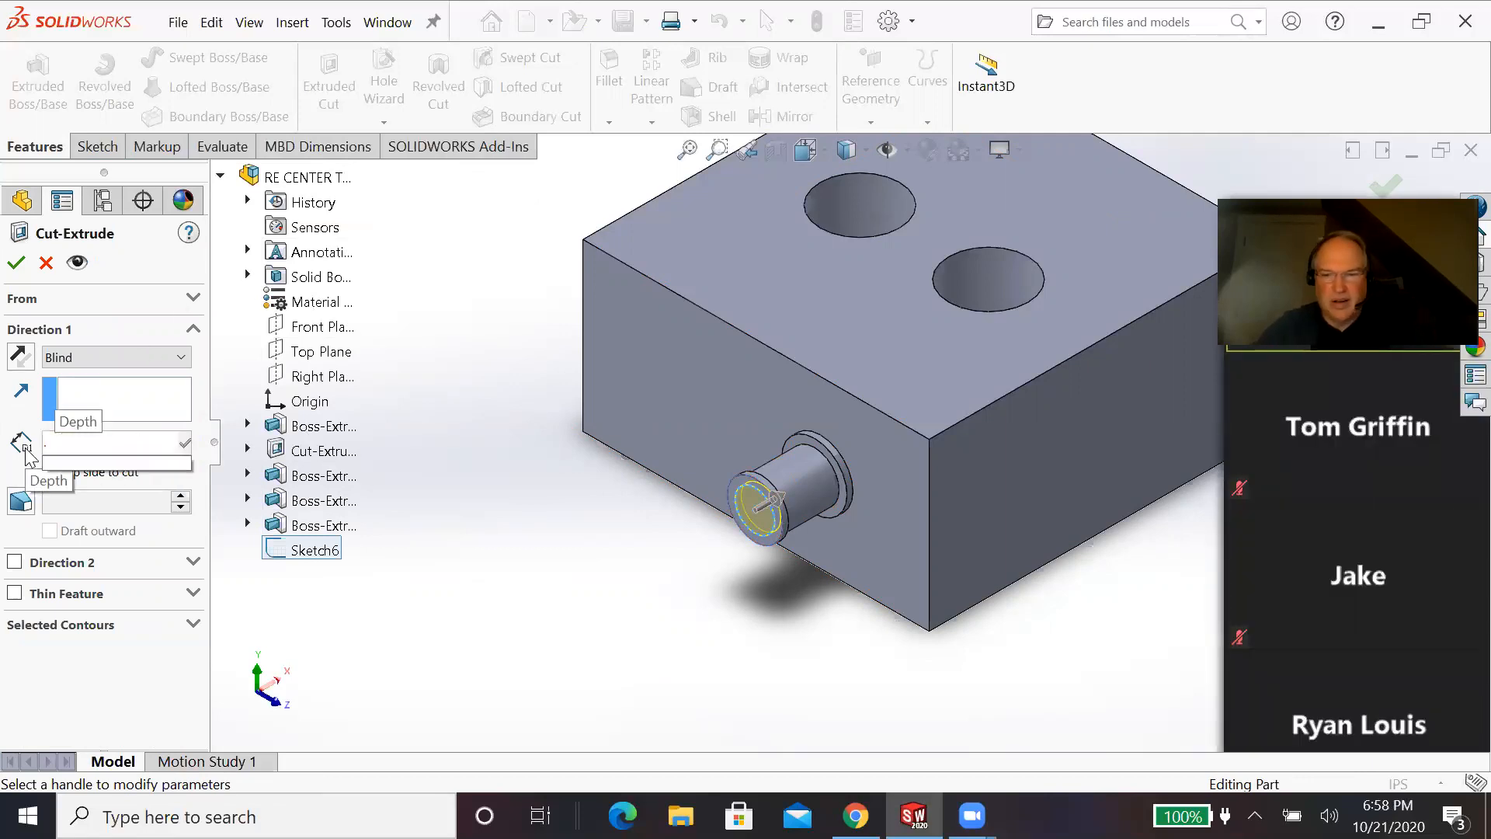
type("0.5")
key("Return")
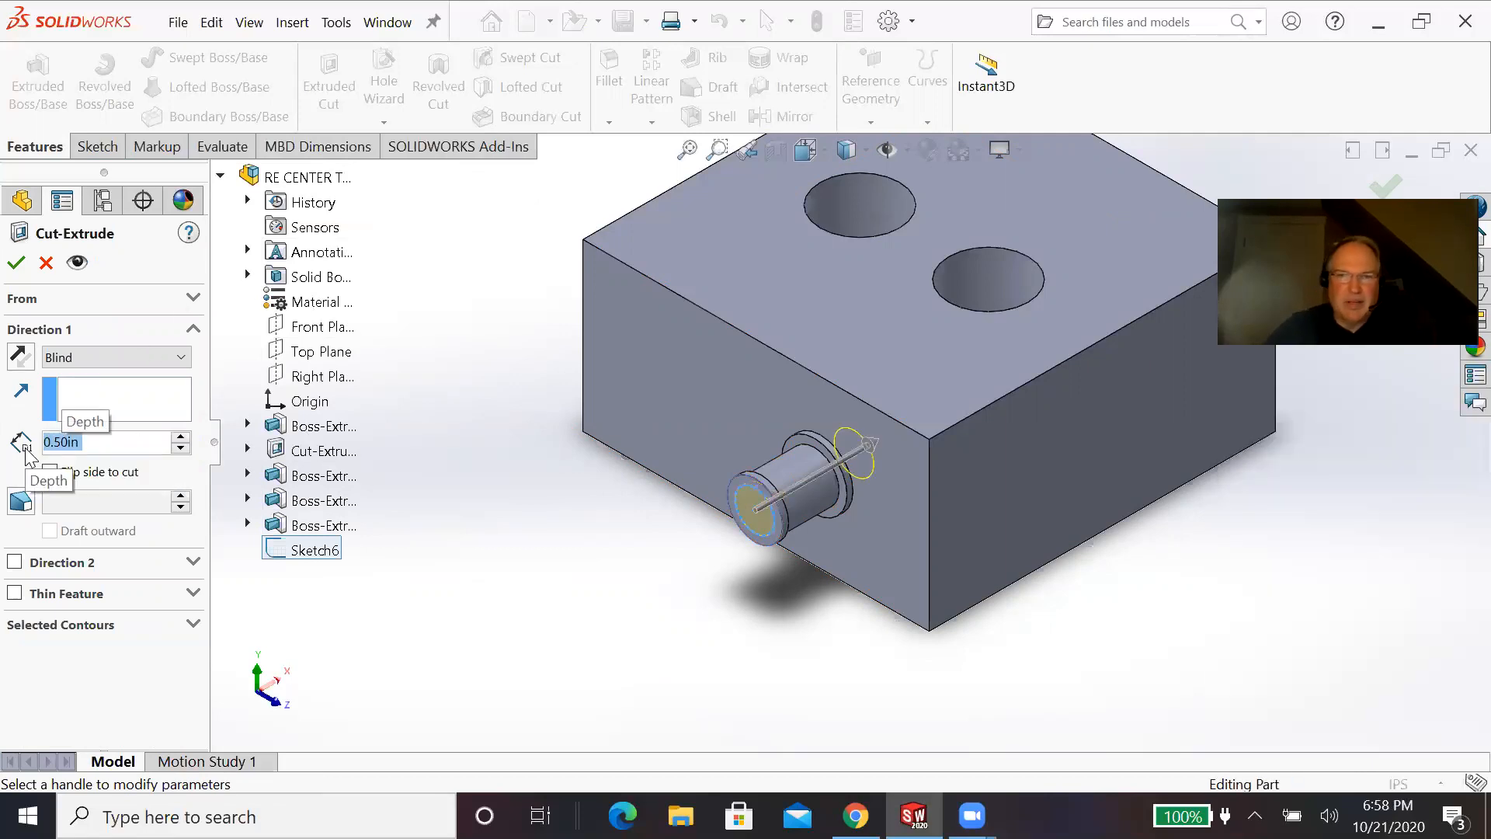
left_click(17, 262)
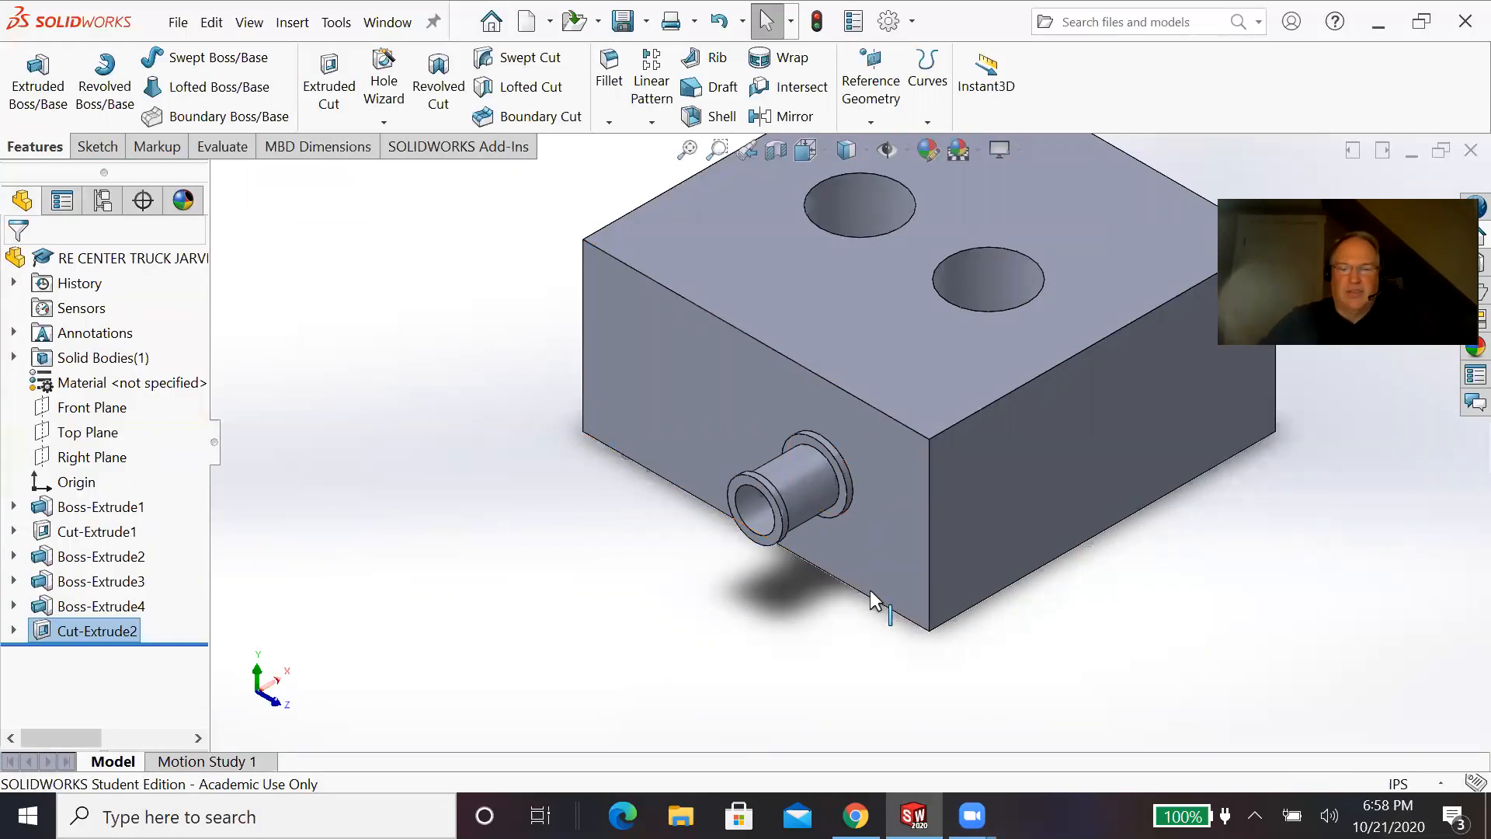
scroll(876, 553, "up", 1)
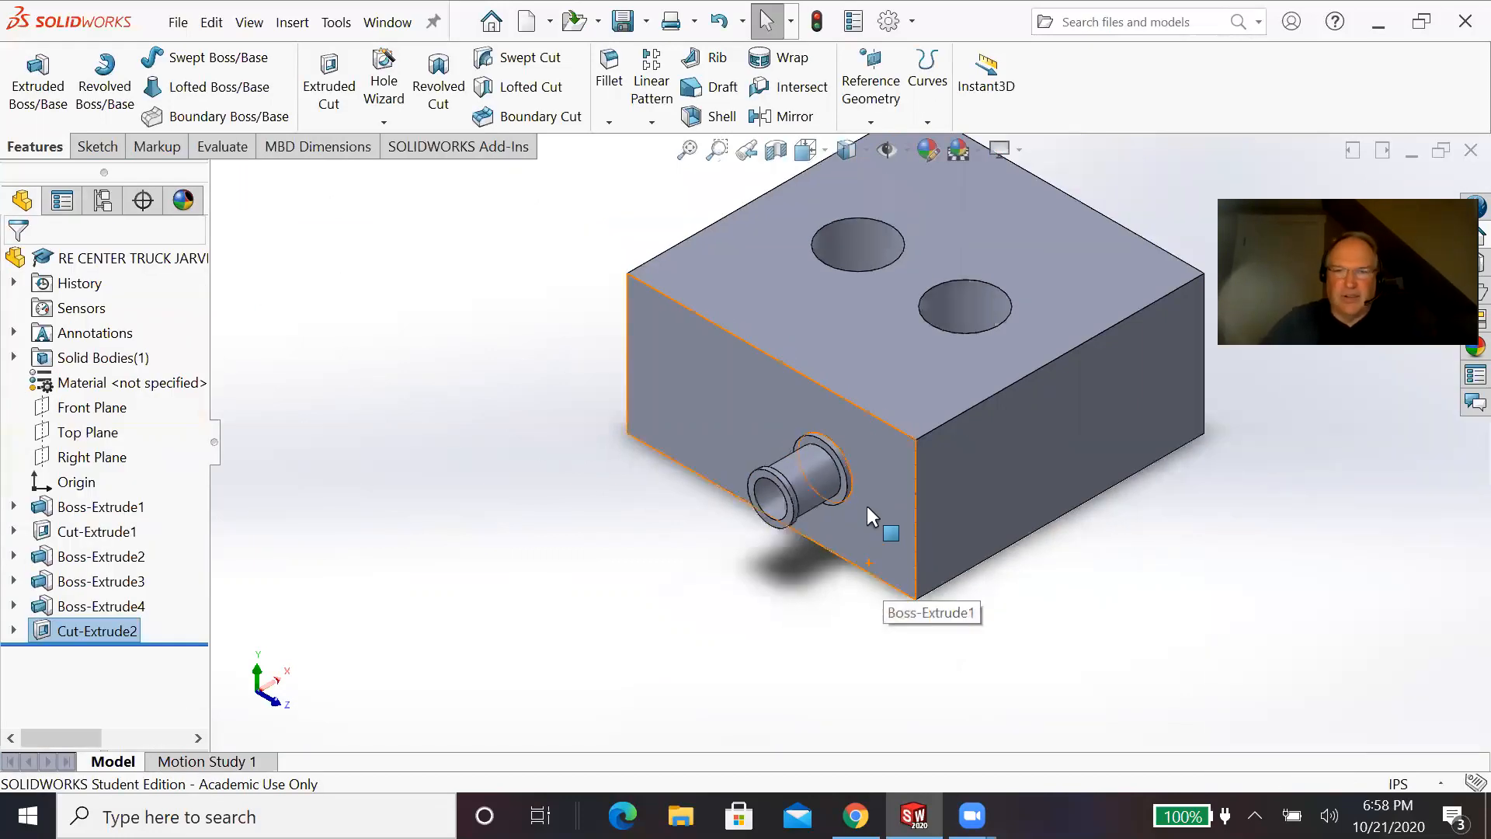
Step: Fillet both outer edges of the stud's end lip and the outer edge of its base flange with a 0.01 in radius
scroll(864, 501, "down", 1)
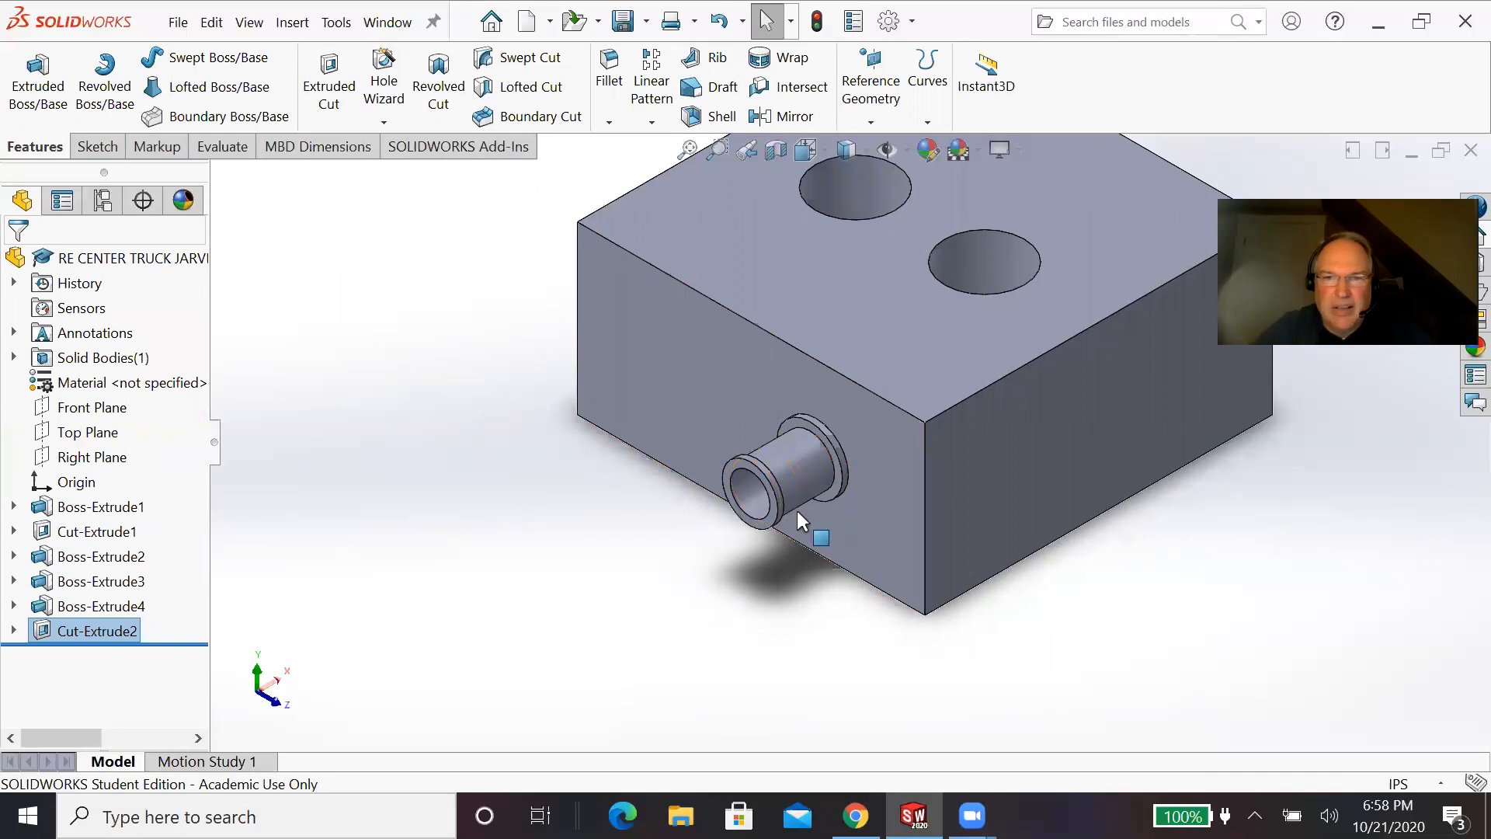
scroll(825, 589, "down", 3)
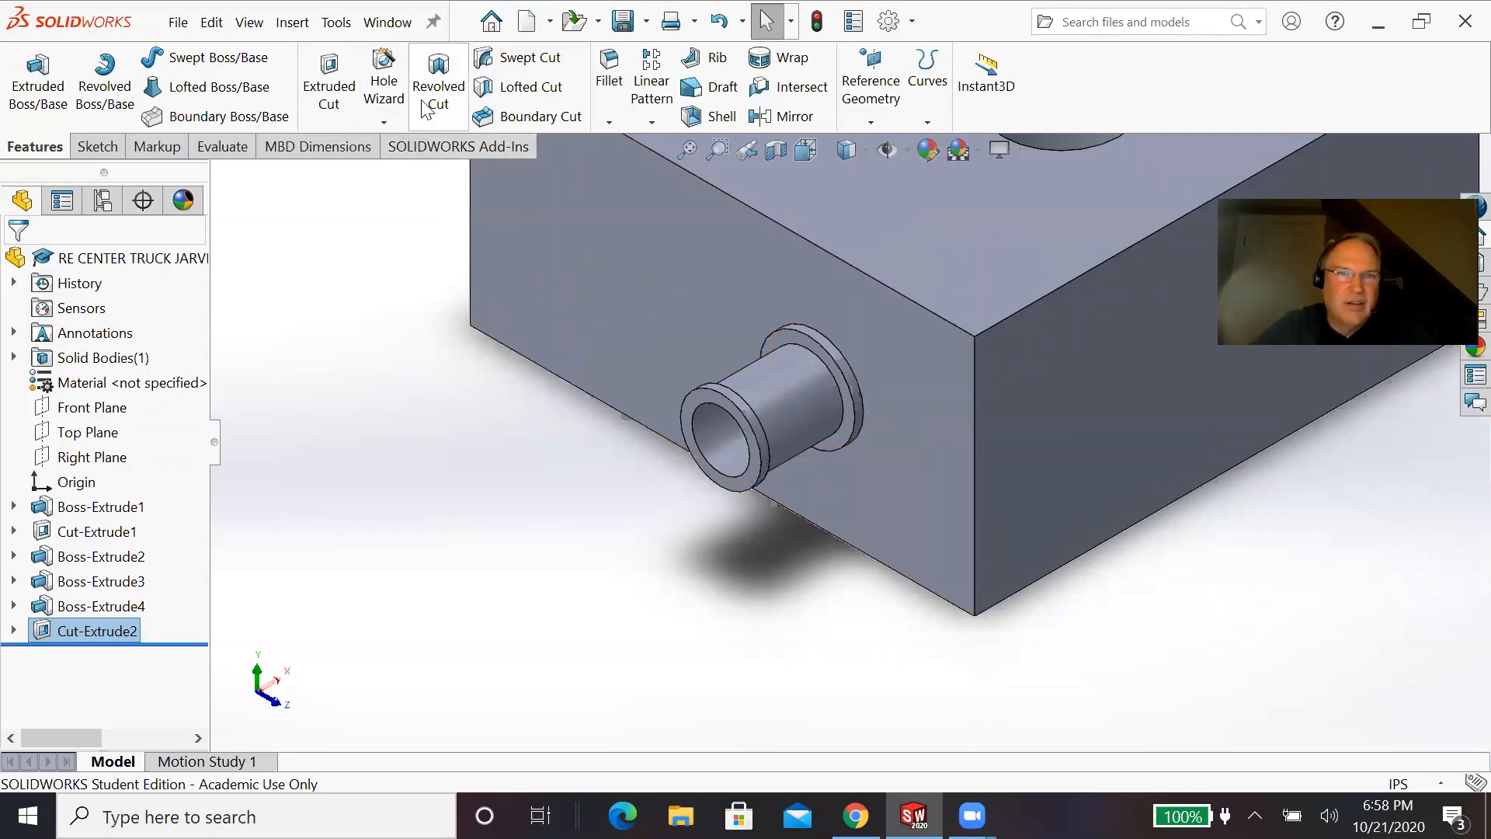
left_click(611, 70)
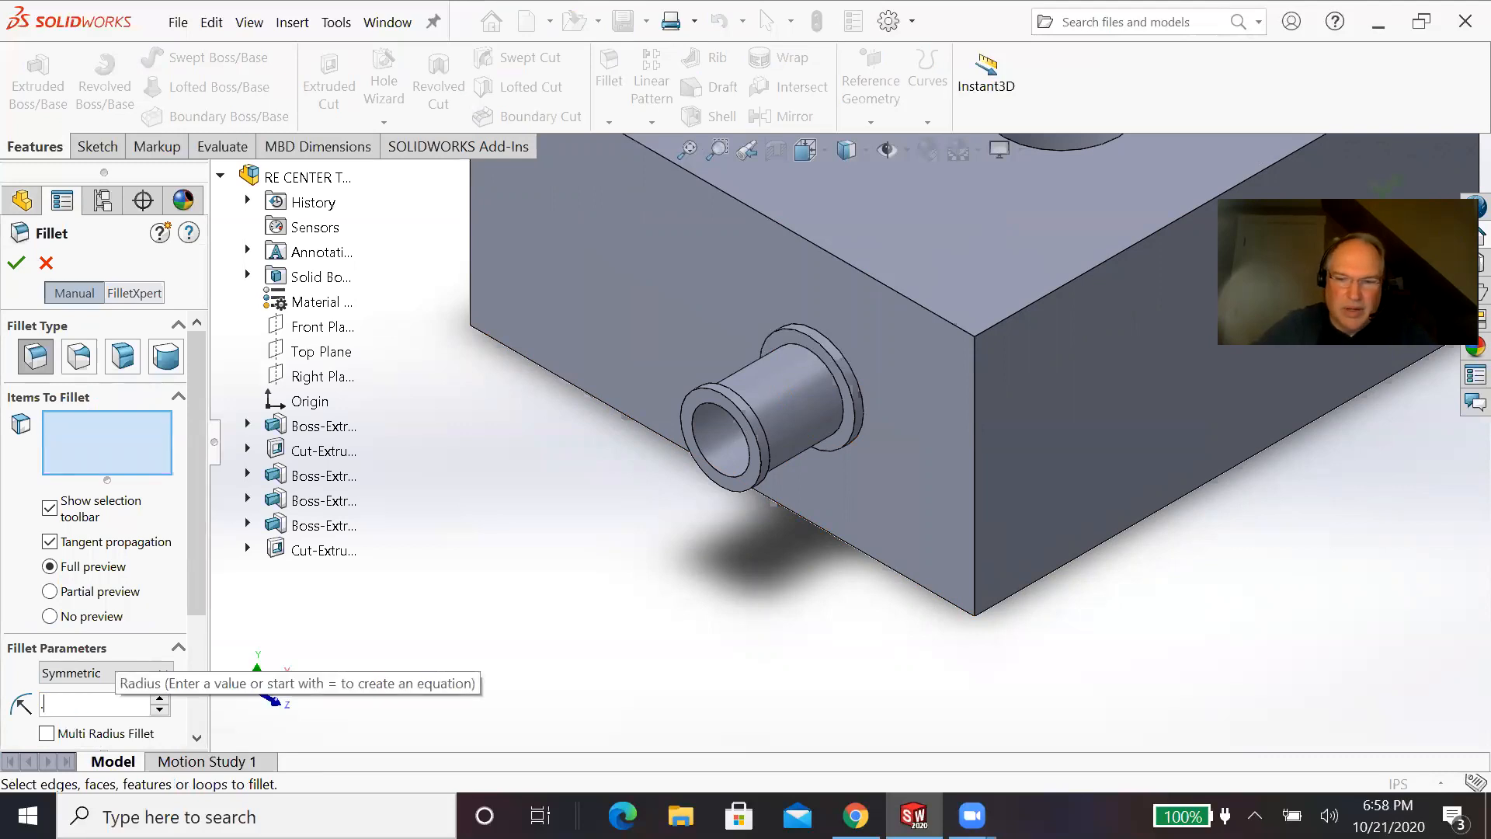
type(".01in")
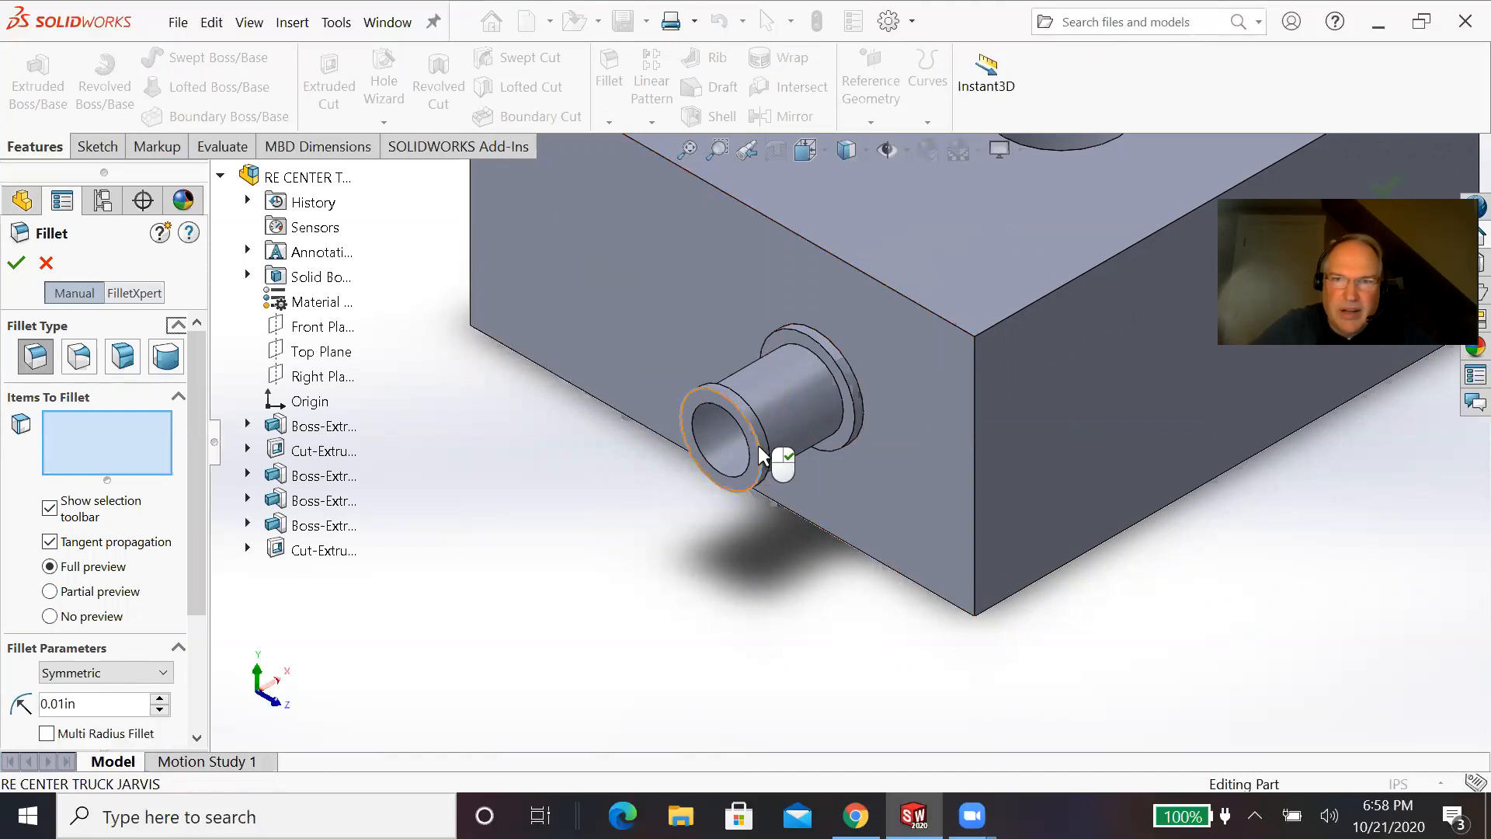
left_click(765, 450)
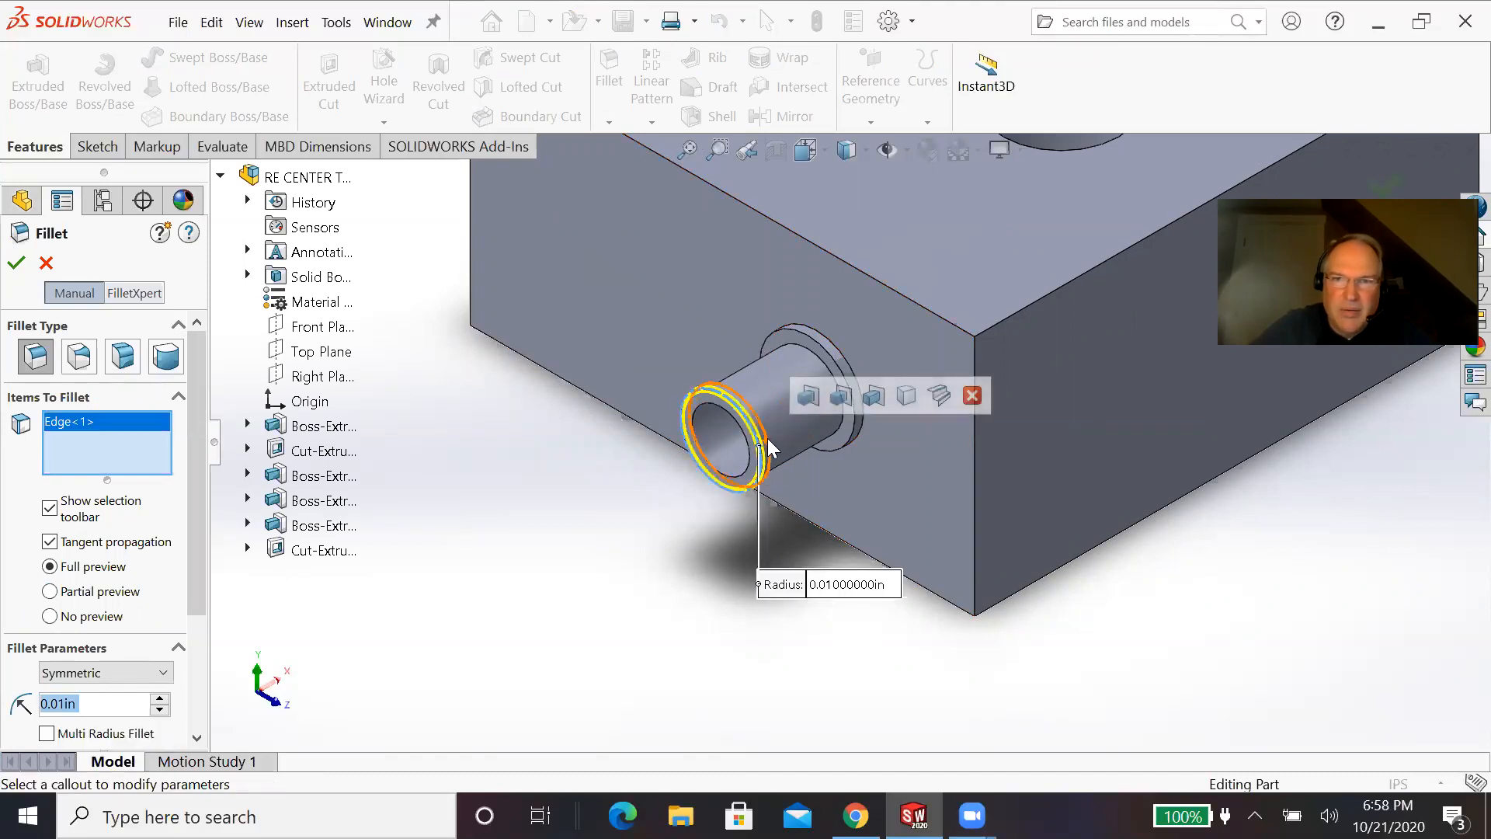
left_click(764, 447)
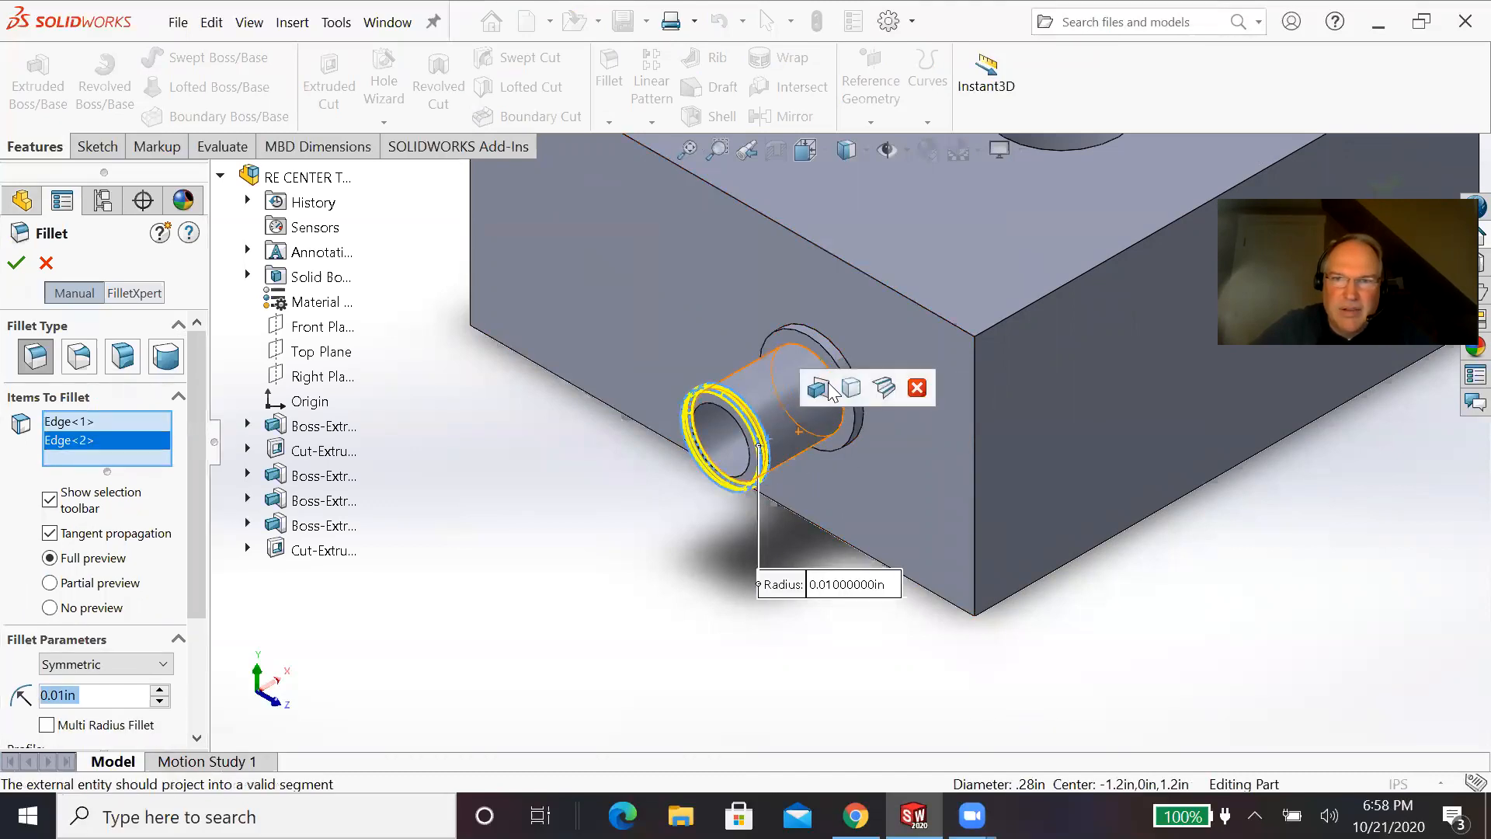
left_click(829, 359)
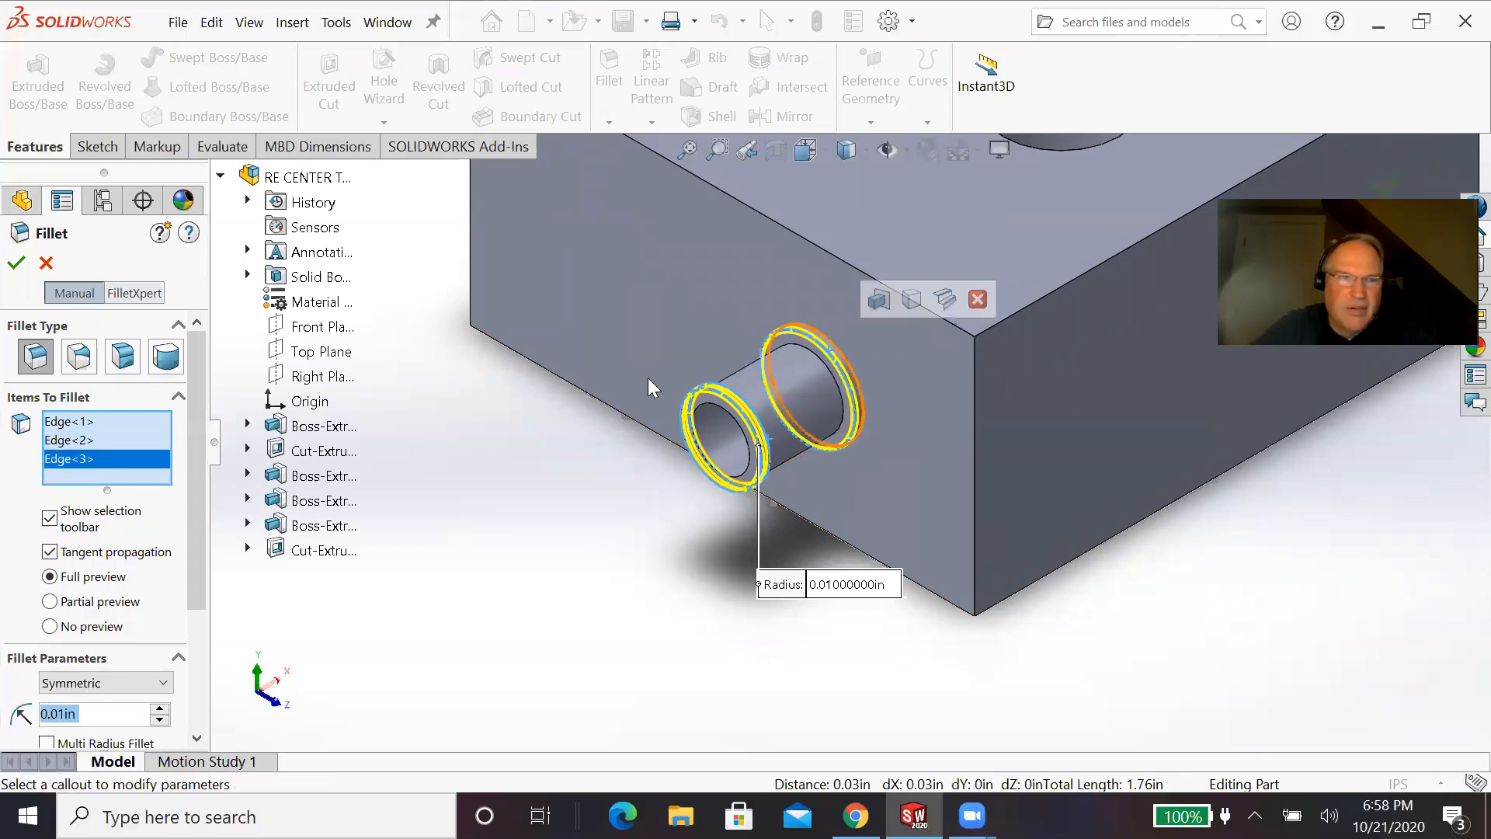
left_click(15, 262)
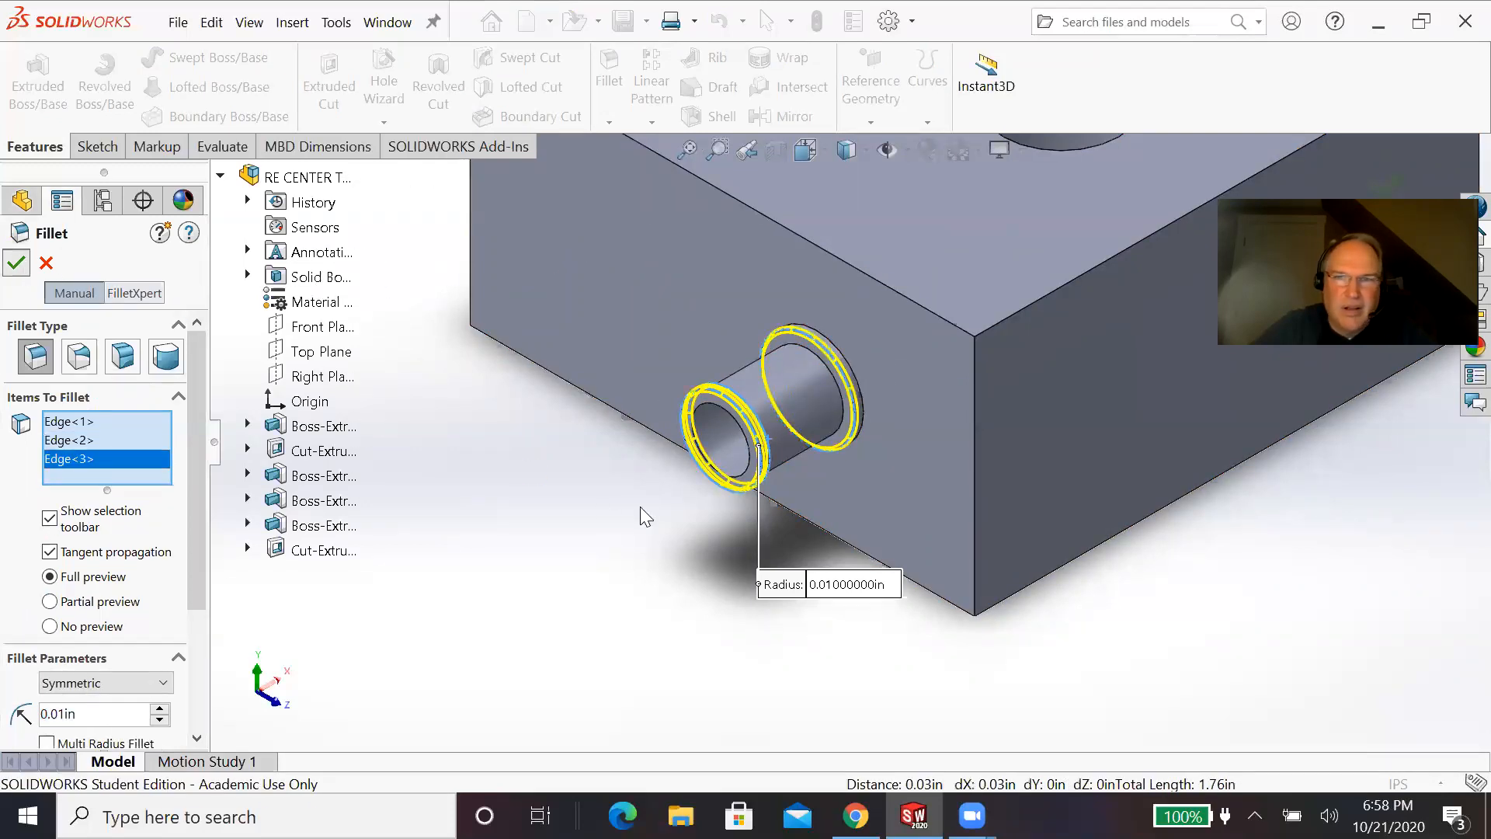
Step: Check the bore's inner radius in the PDF drawing in Chrome, and fillet the bore's bottom edge 0.1 in back in SOLIDWORKS
scroll(834, 473, "down", 5)
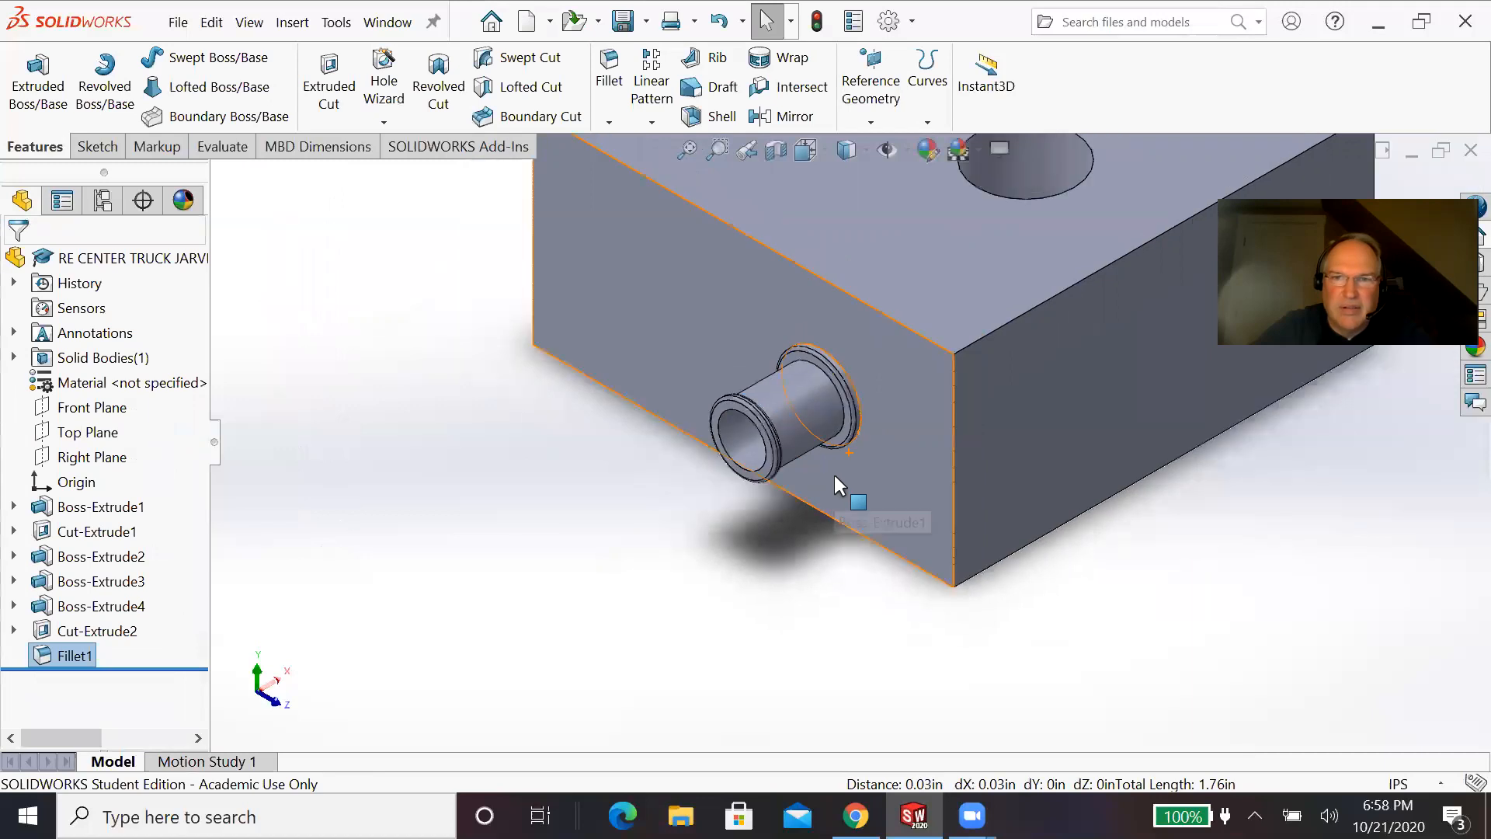
middle_click_drag(907, 459, 907, 374)
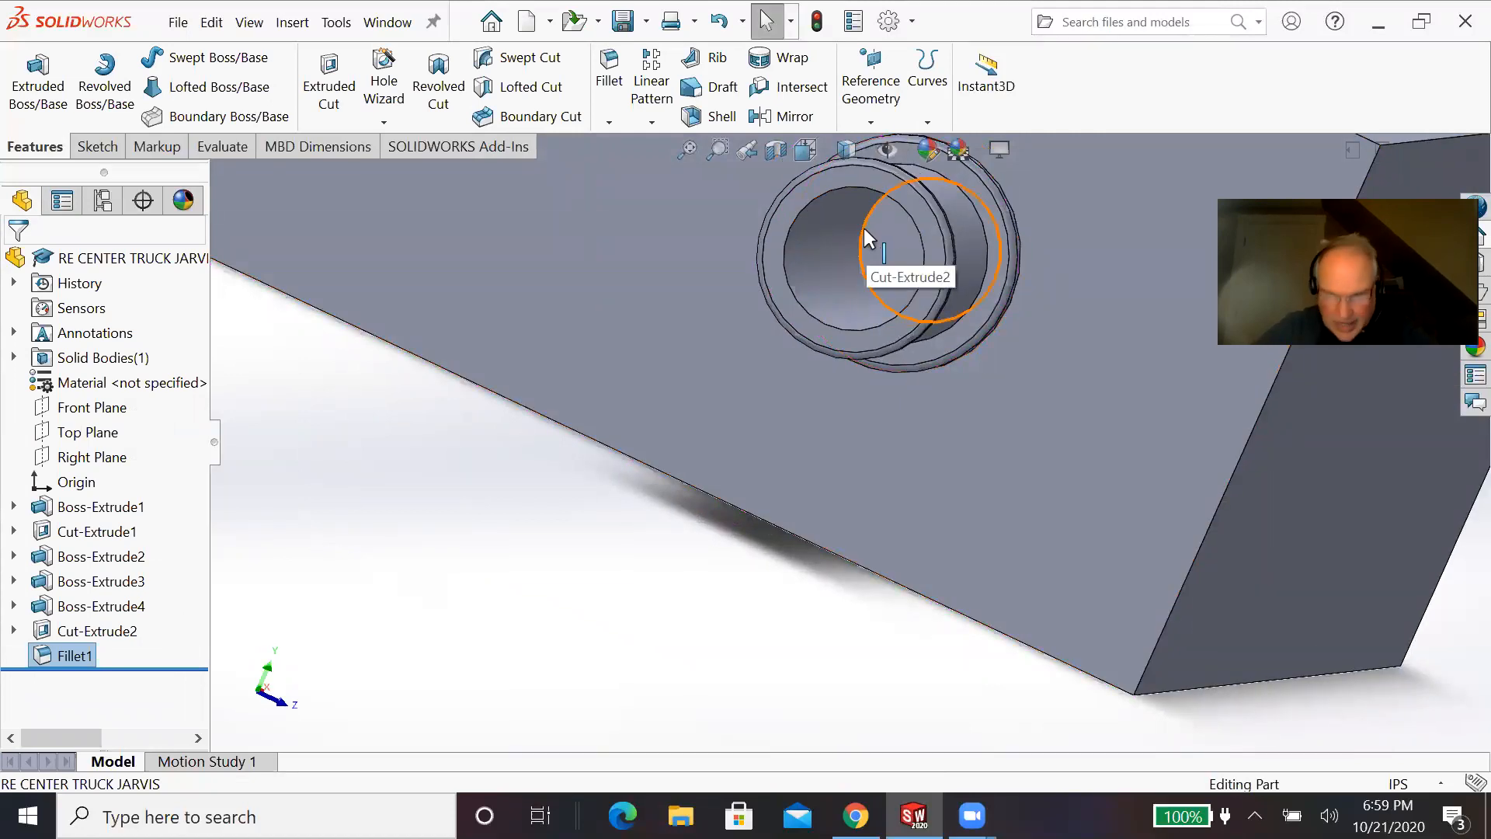
left_click(855, 816)
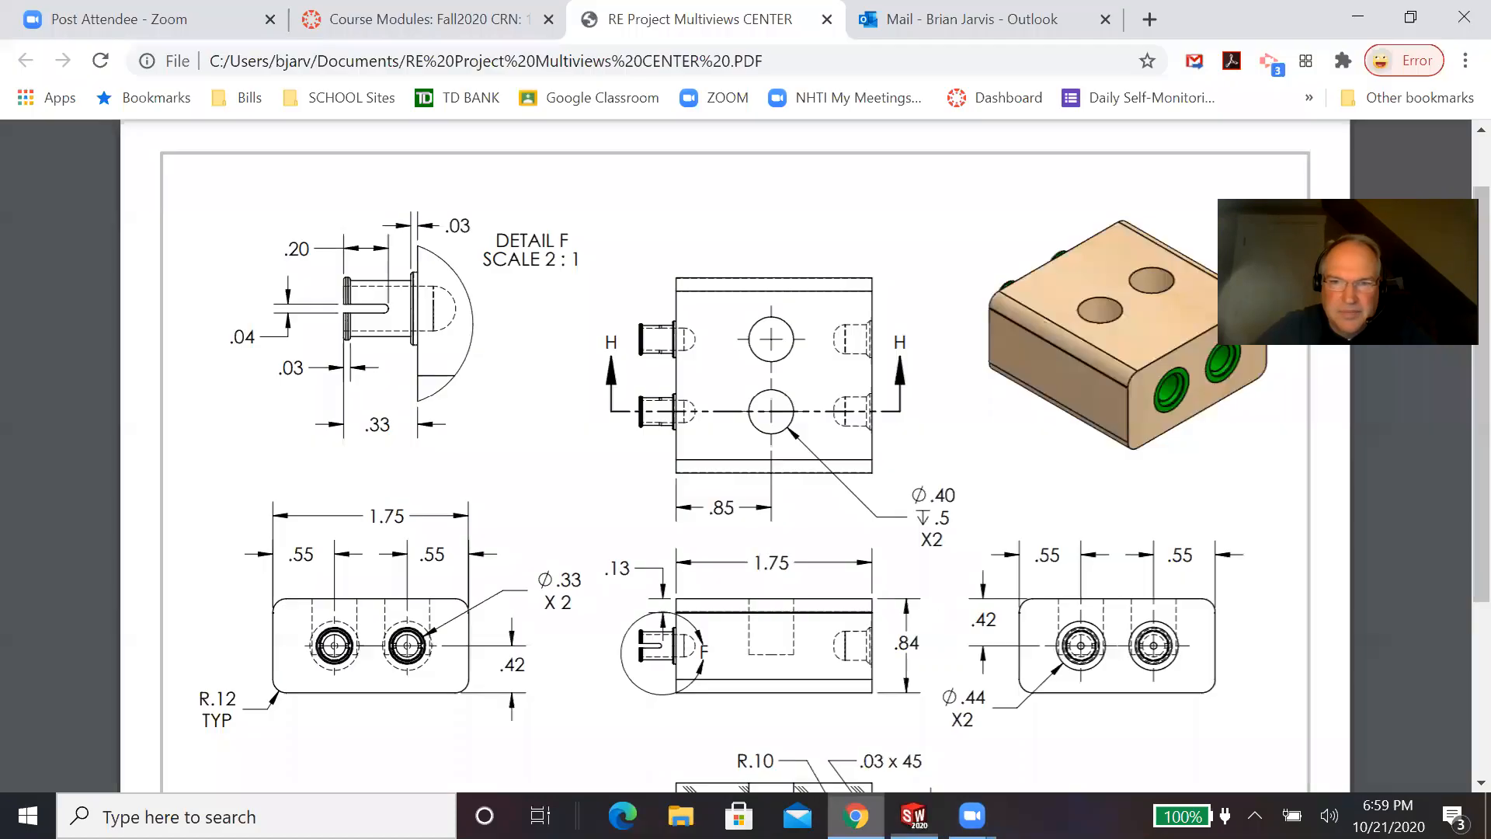
scroll(705, 658, "down", 1)
scroll(705, 658, "down", 2)
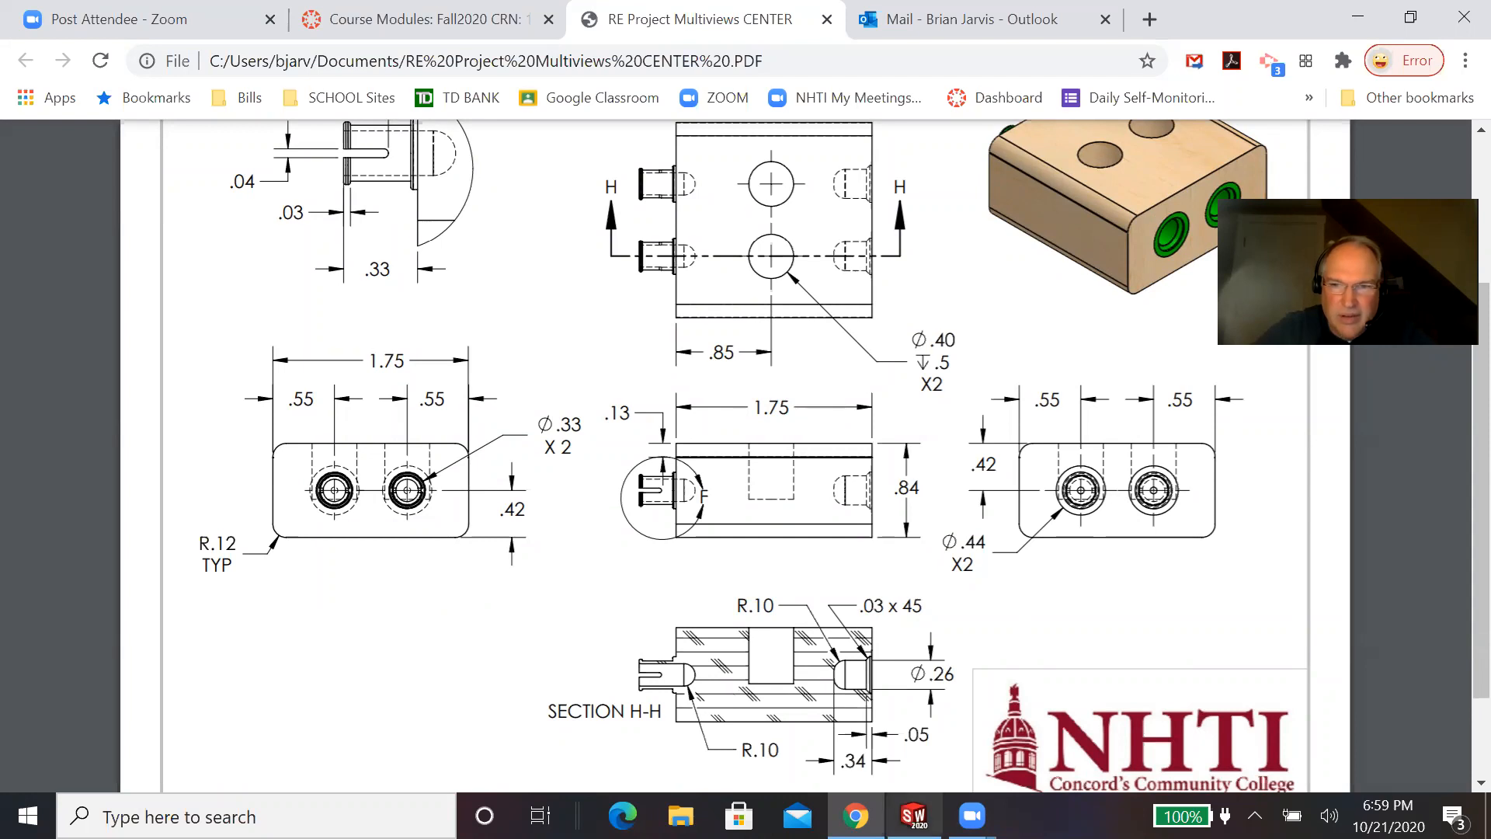
left_click(913, 815)
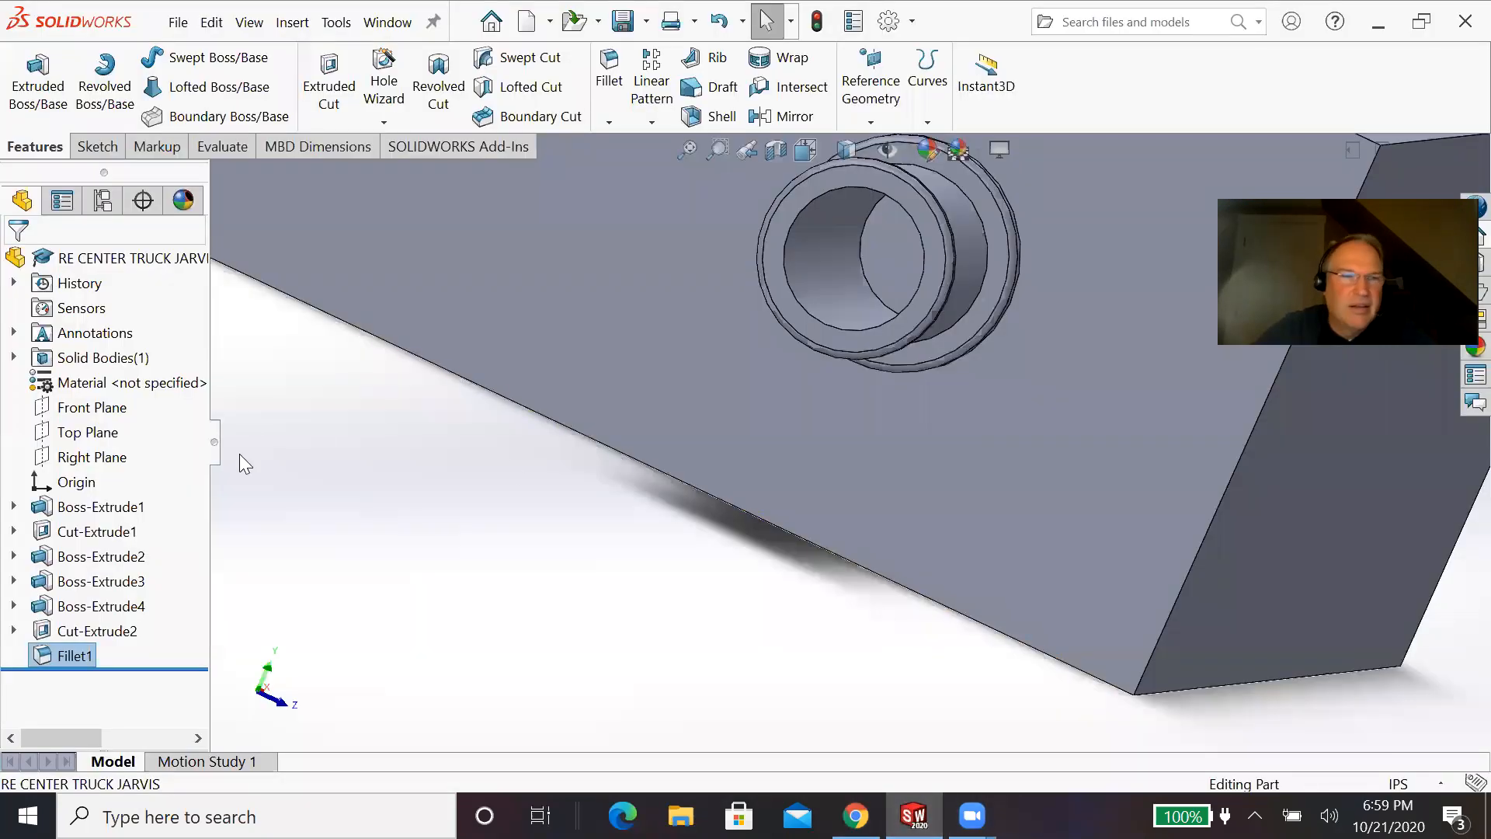
left_click(609, 72)
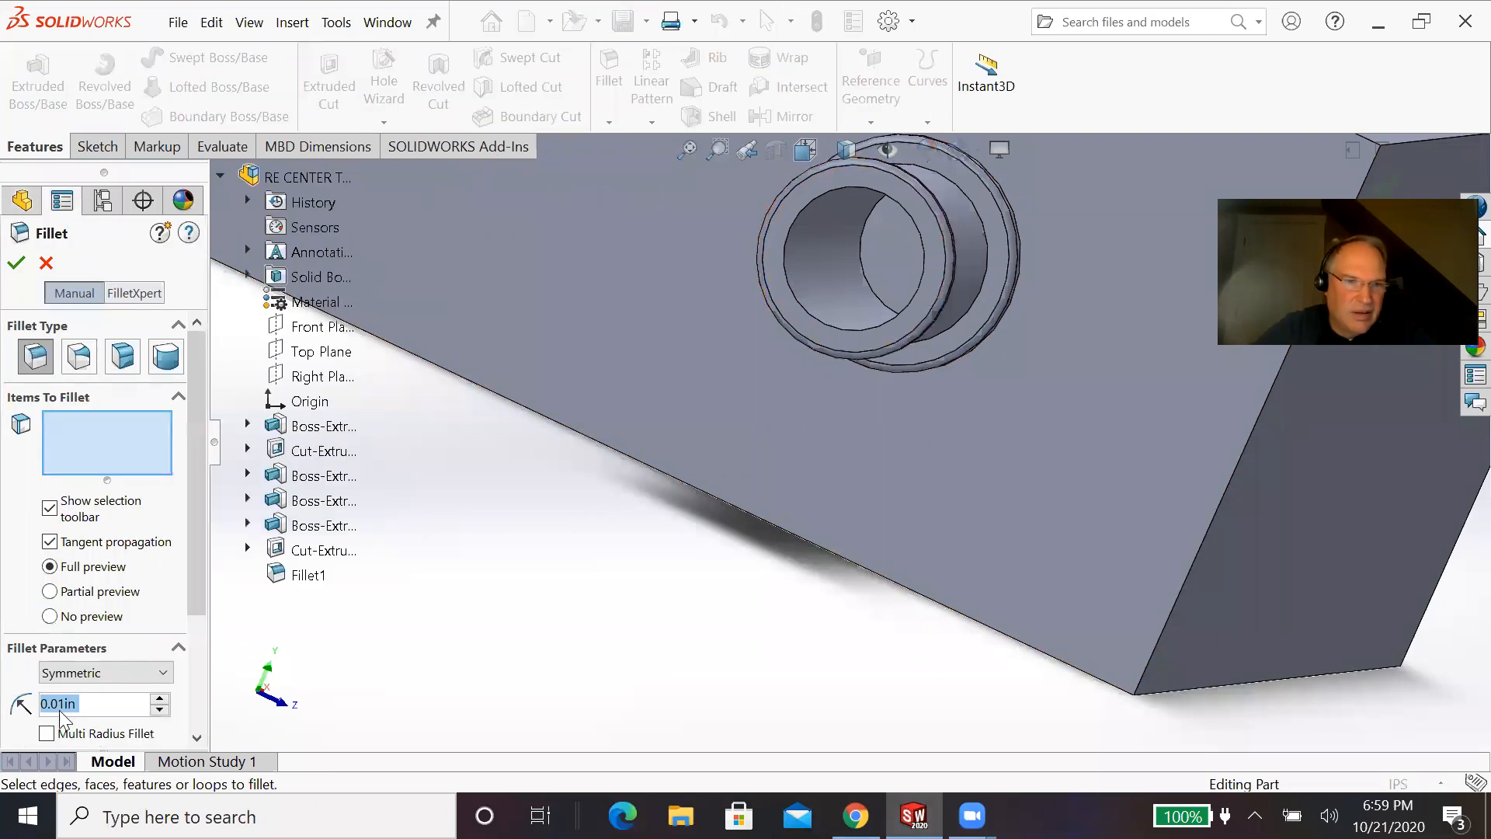
type(".1")
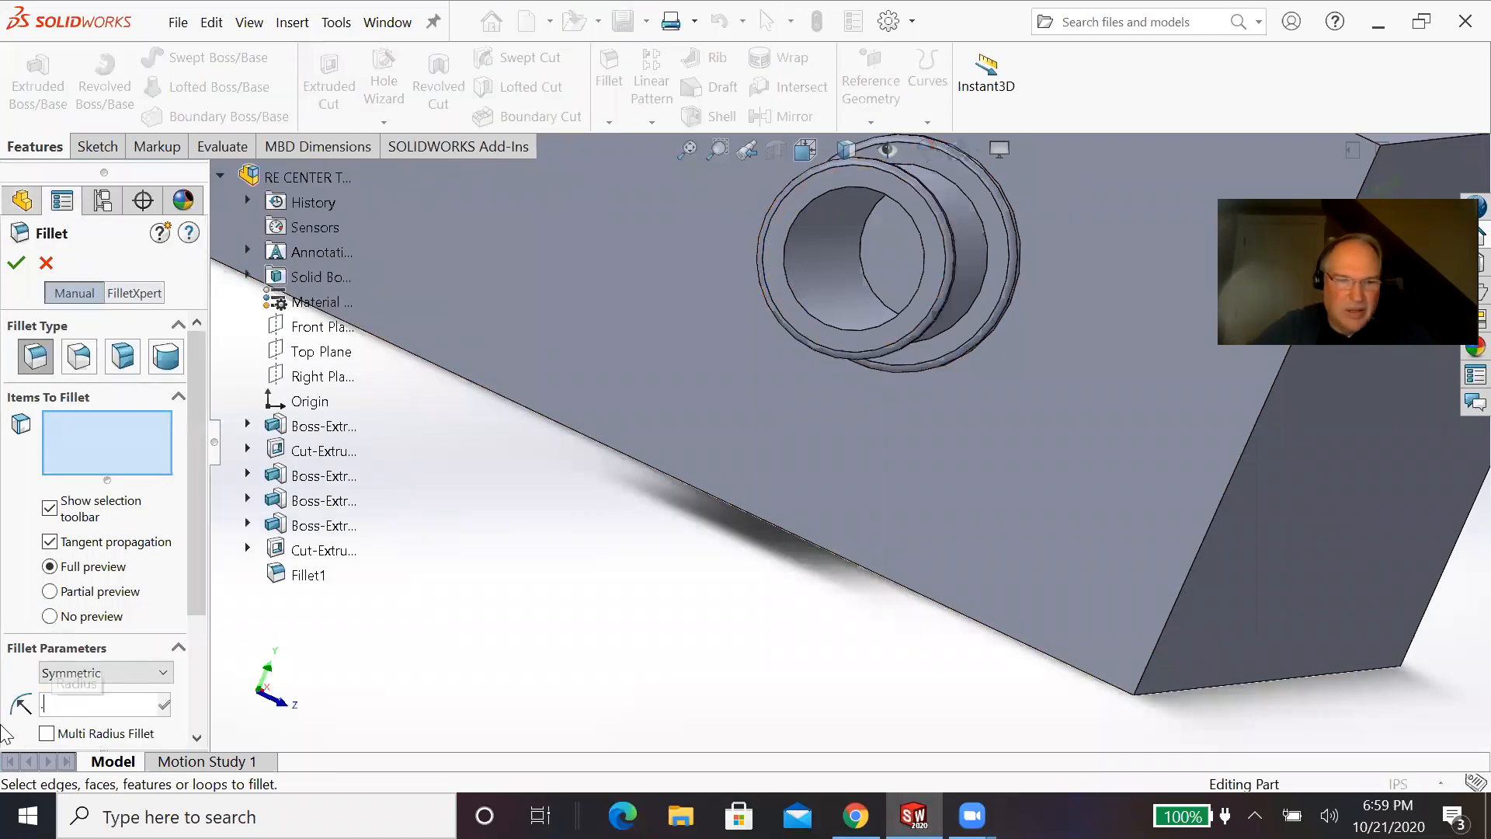
left_click(851, 263)
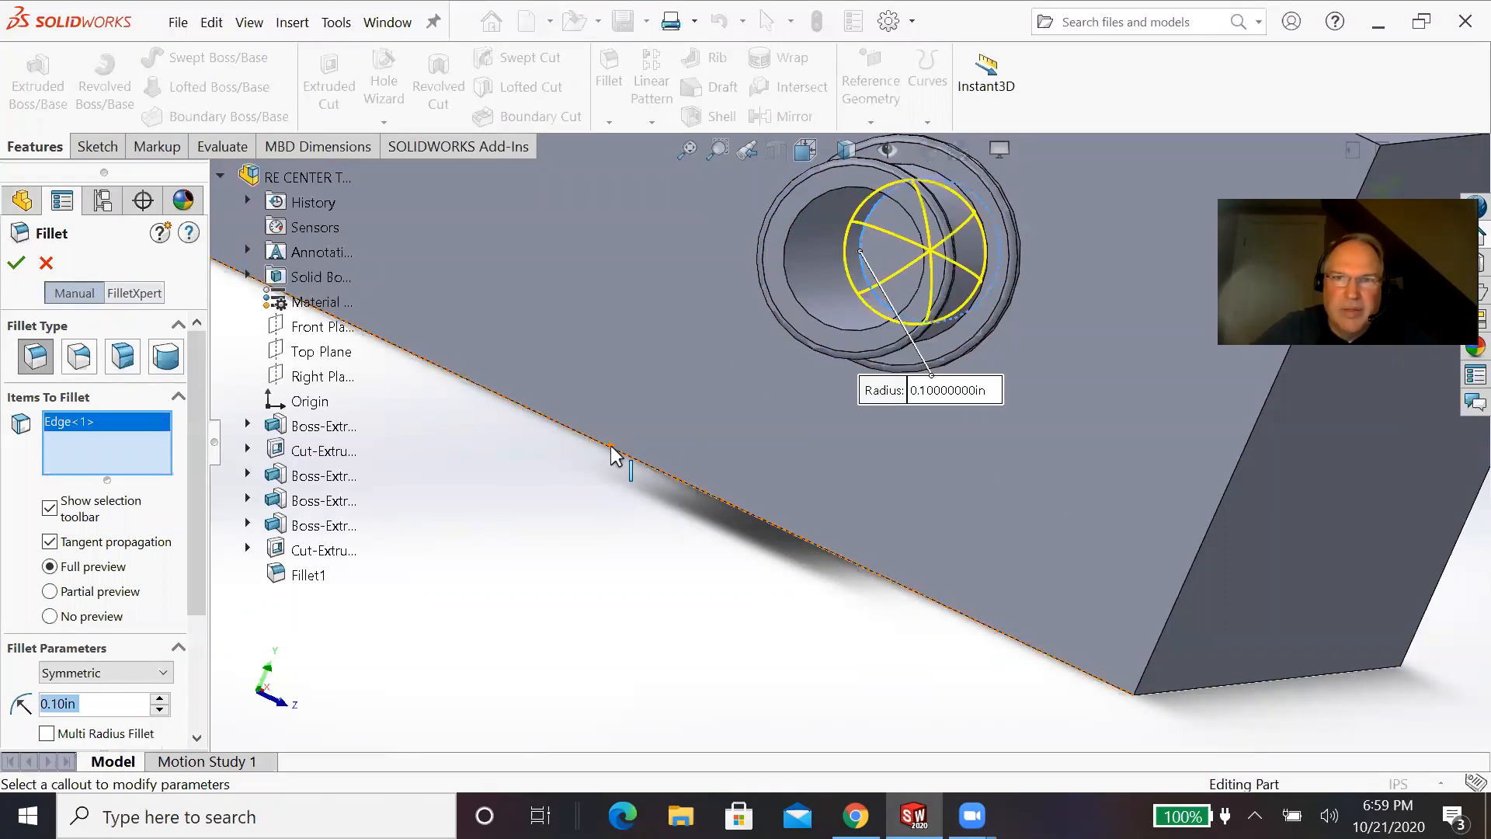
left_click(16, 262)
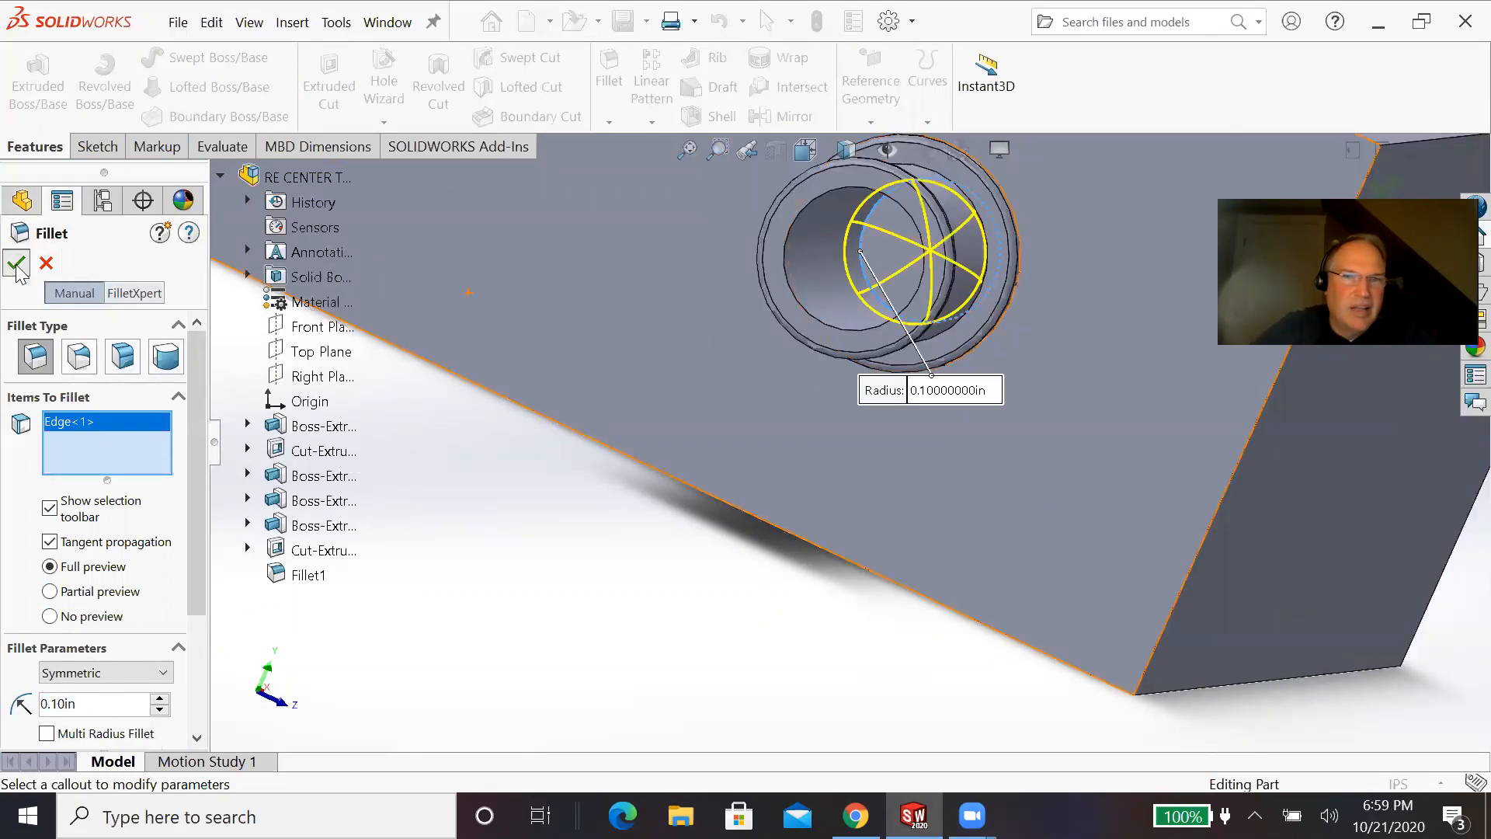
Step: Switch to the PDF drawing in Chrome, examine the stud's slot in Detail F and the section and side views, and return to SOLIDWORKS
scroll(651, 546, "up", 2)
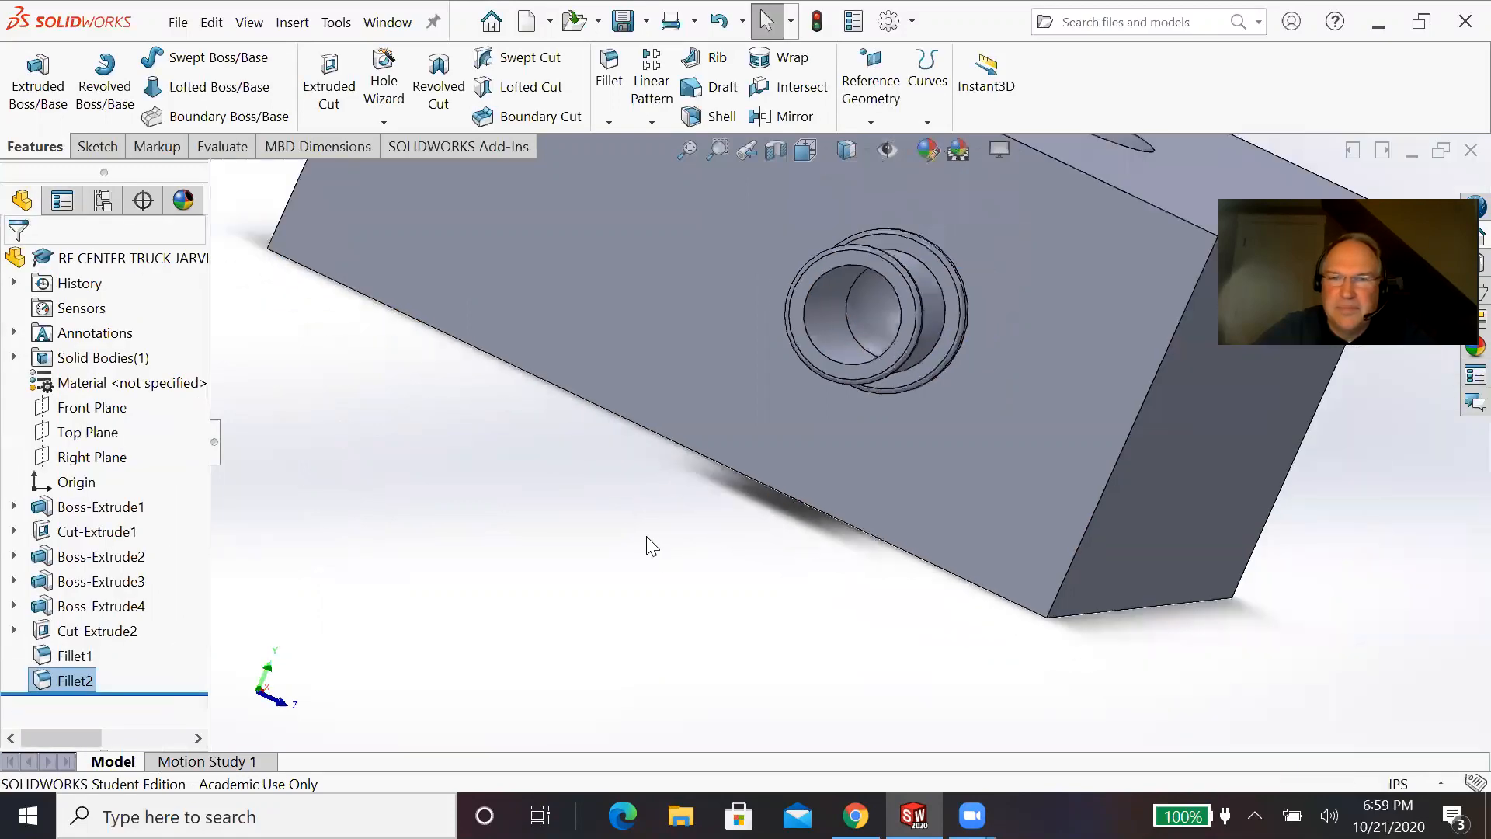
middle_click_drag(815, 454, 786, 399)
left_click(856, 816)
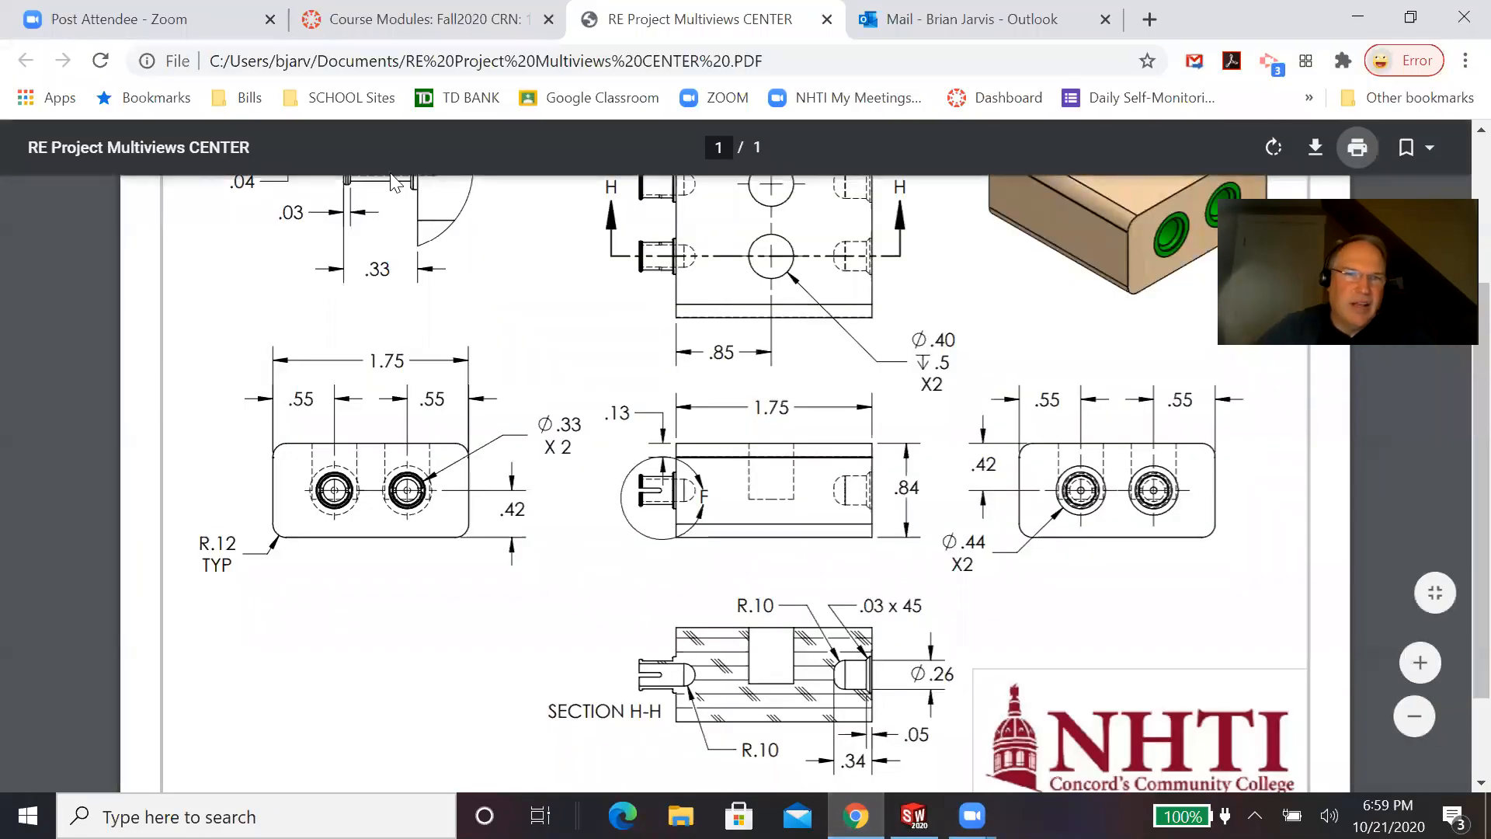
scroll(404, 397, "up", 3)
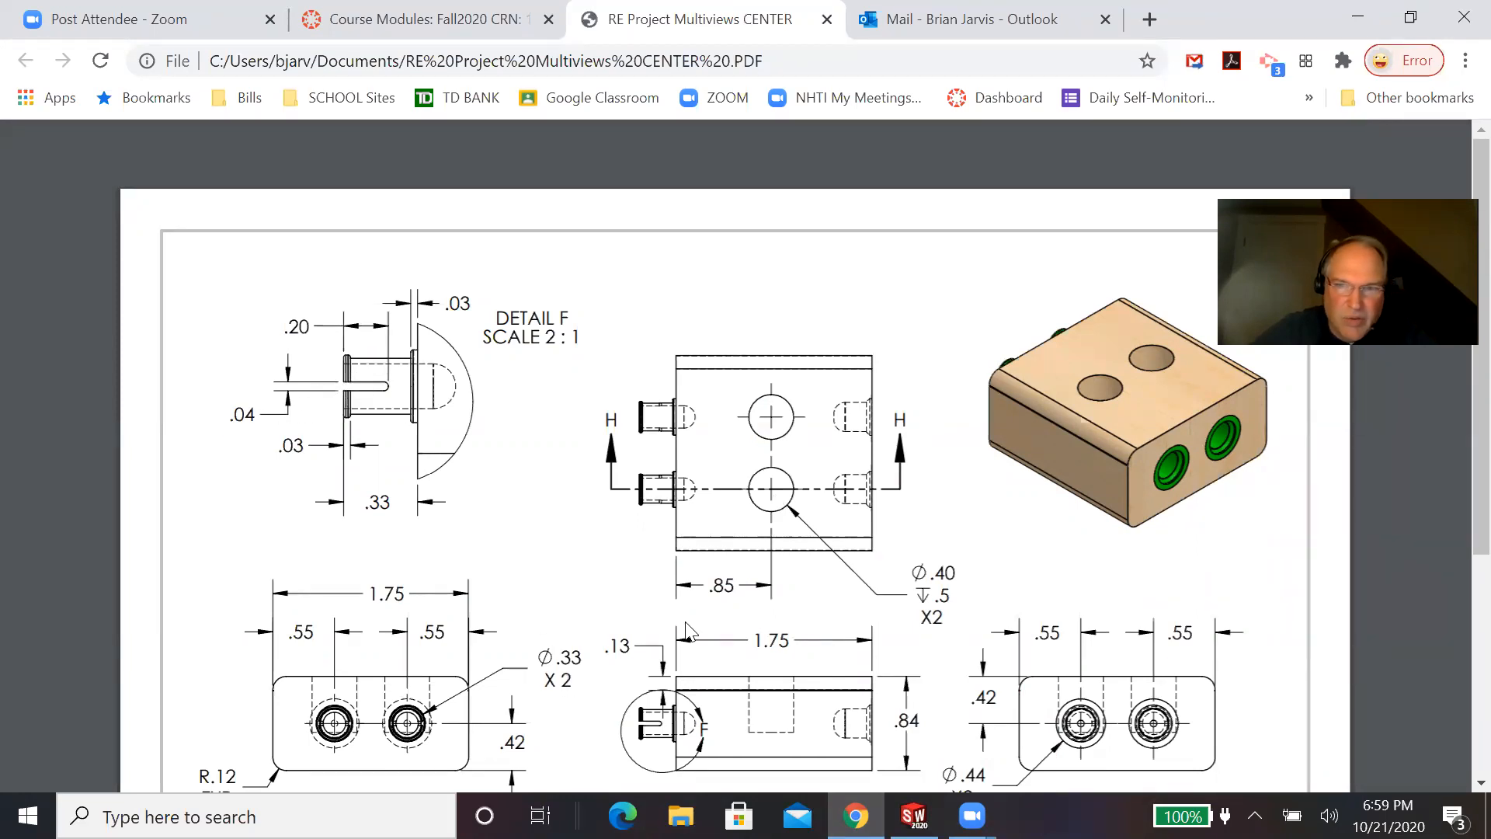
scroll(774, 682, "down", 1)
scroll(774, 681, "down", 4)
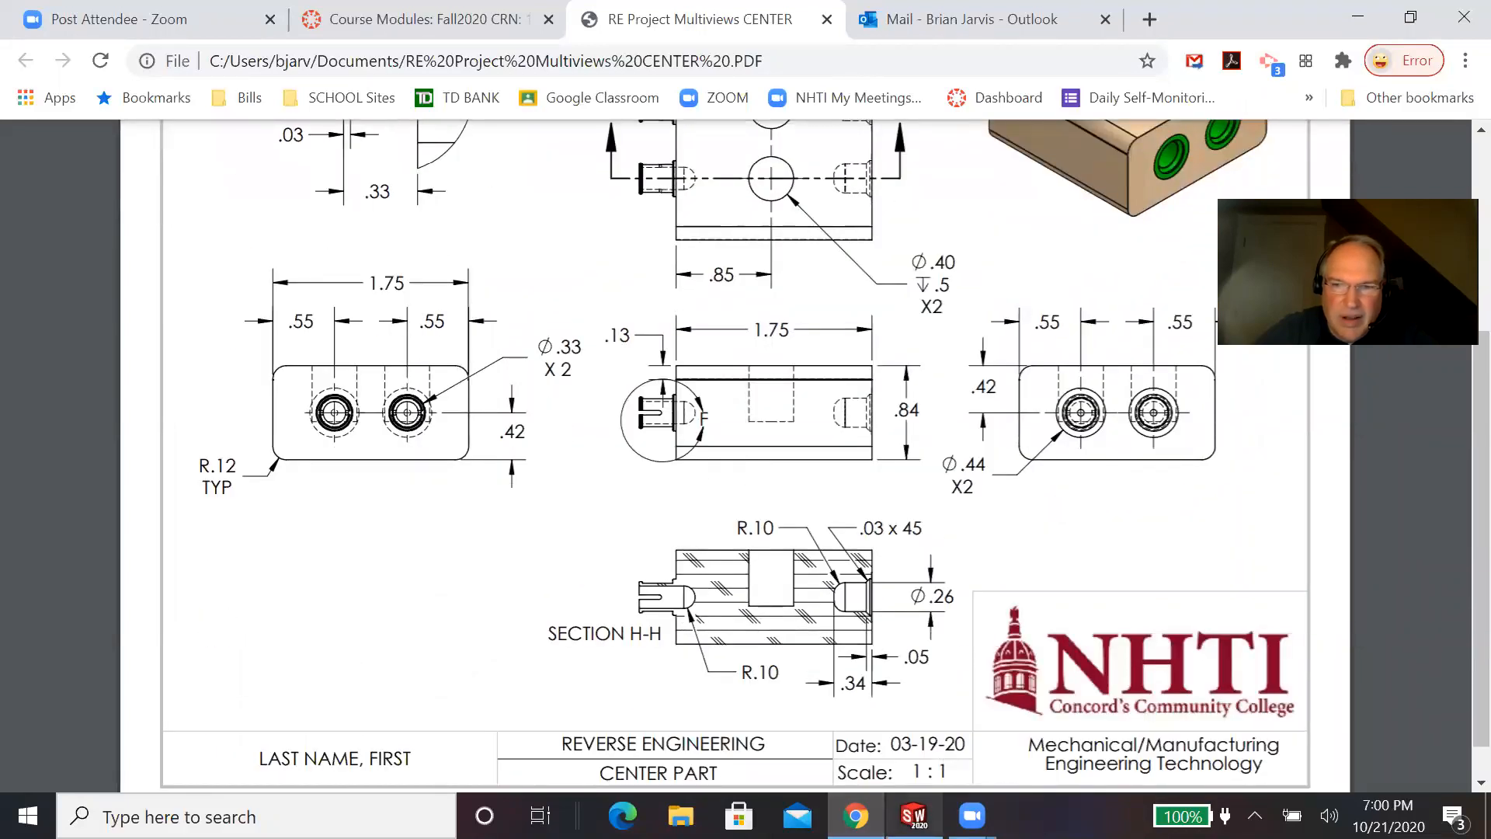
left_click(914, 816)
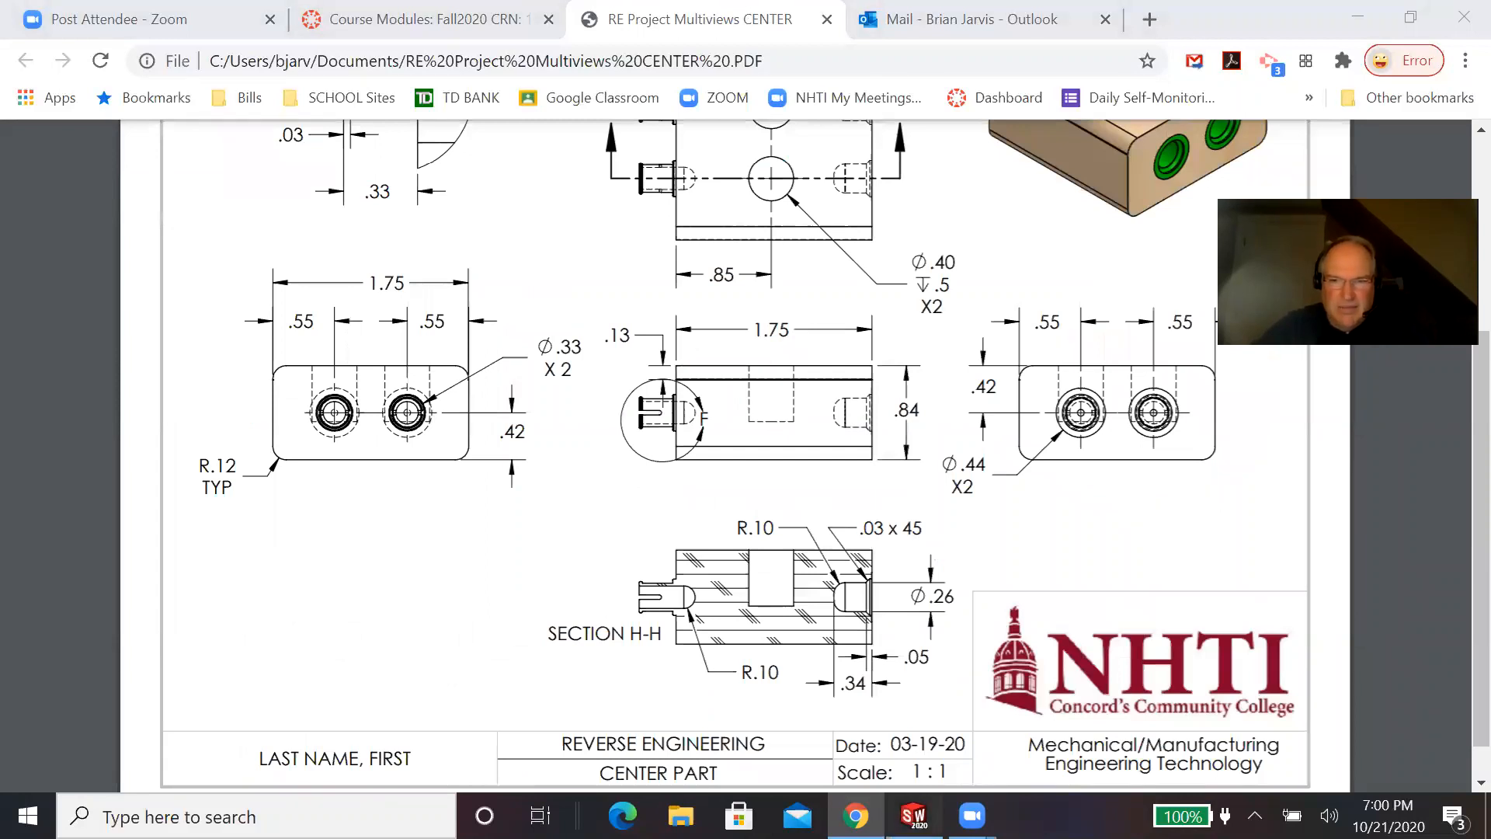
left_click(855, 815)
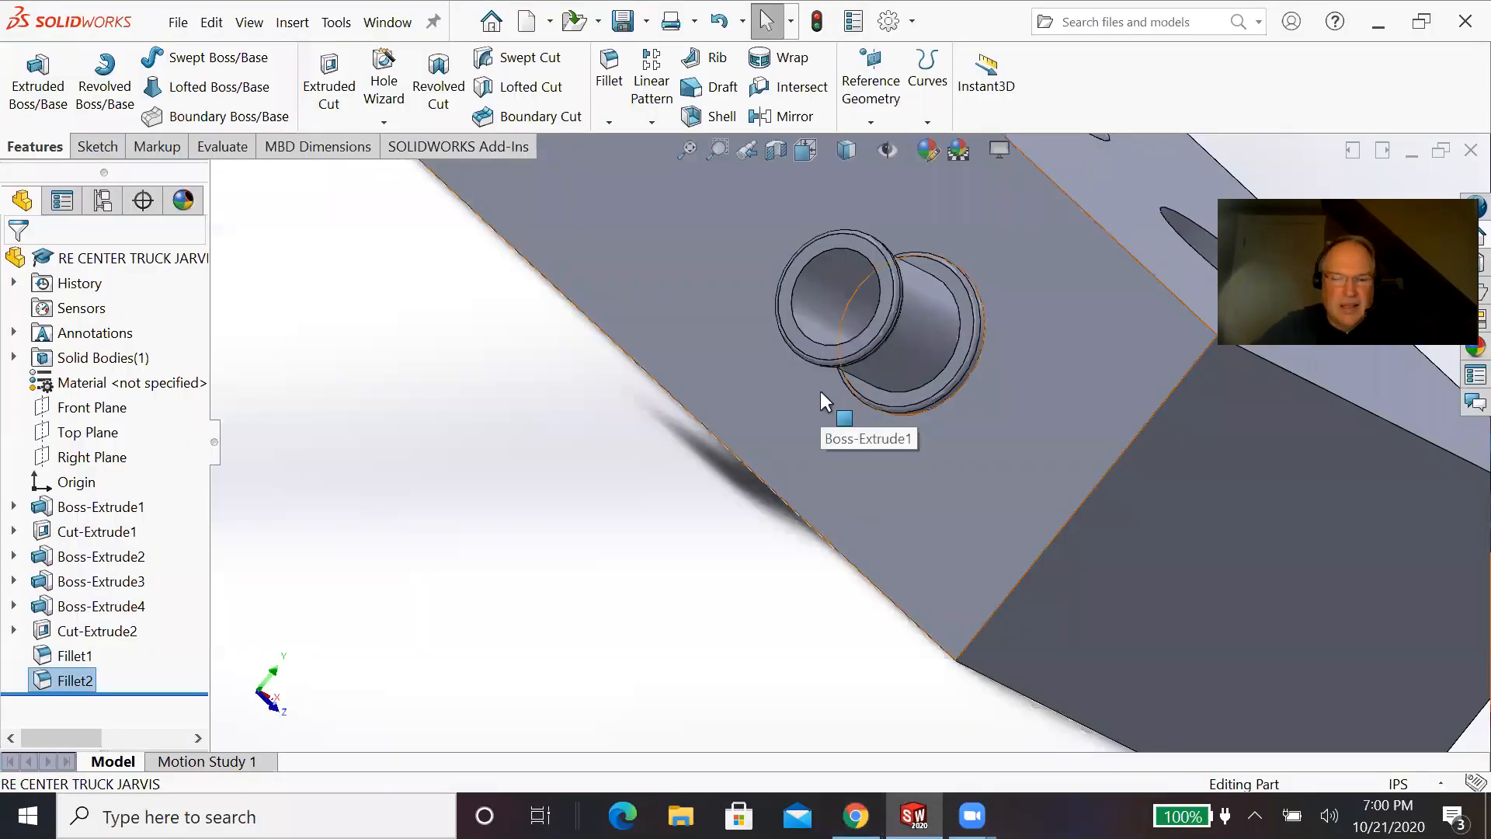
Step: Start a sketch on the stud's end face and draw a center rectangle about 0.05 in high from the bore's center, extending past the flange
key("space")
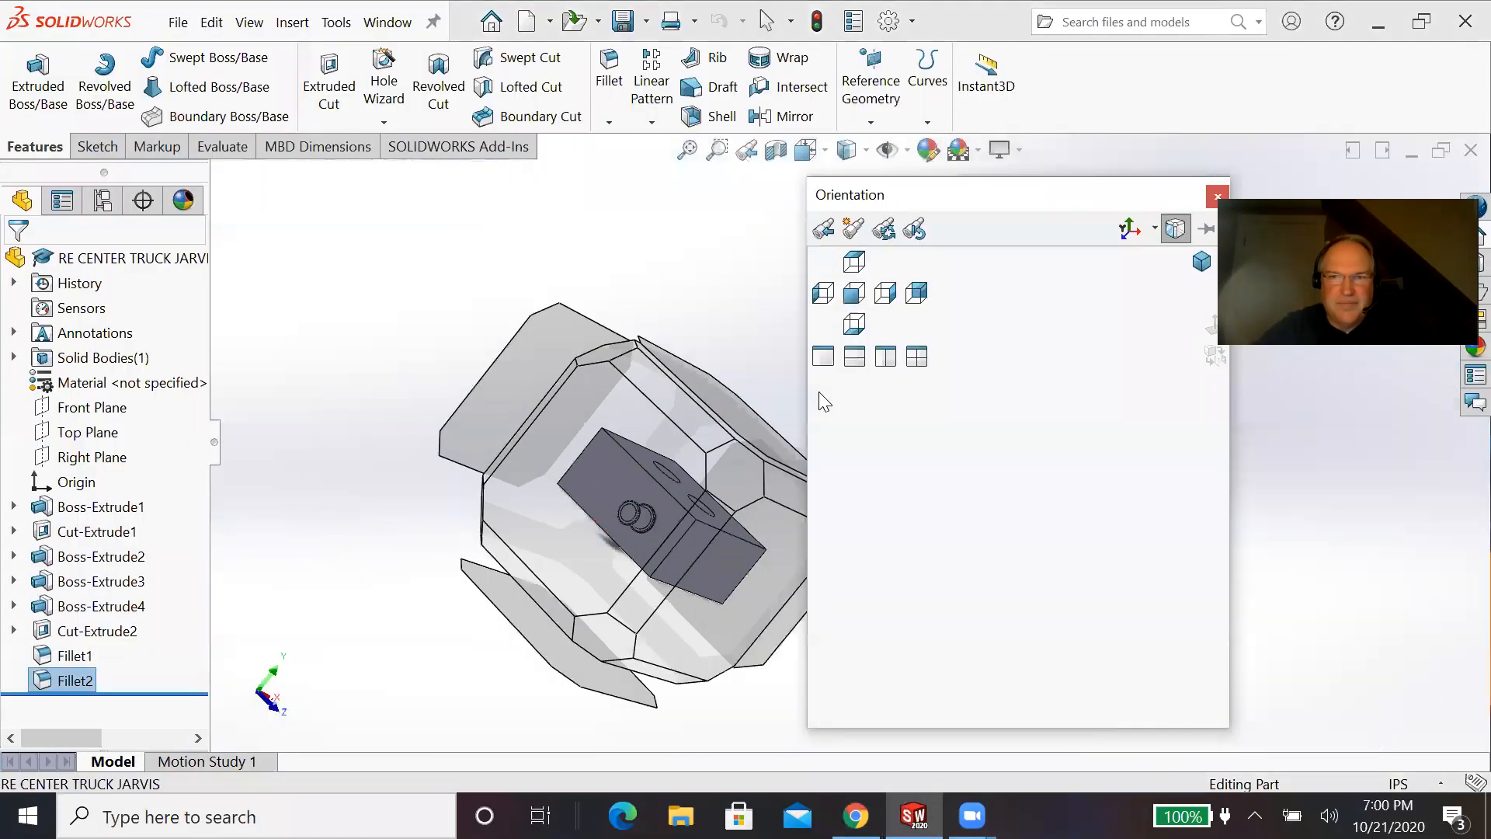
left_click(854, 294)
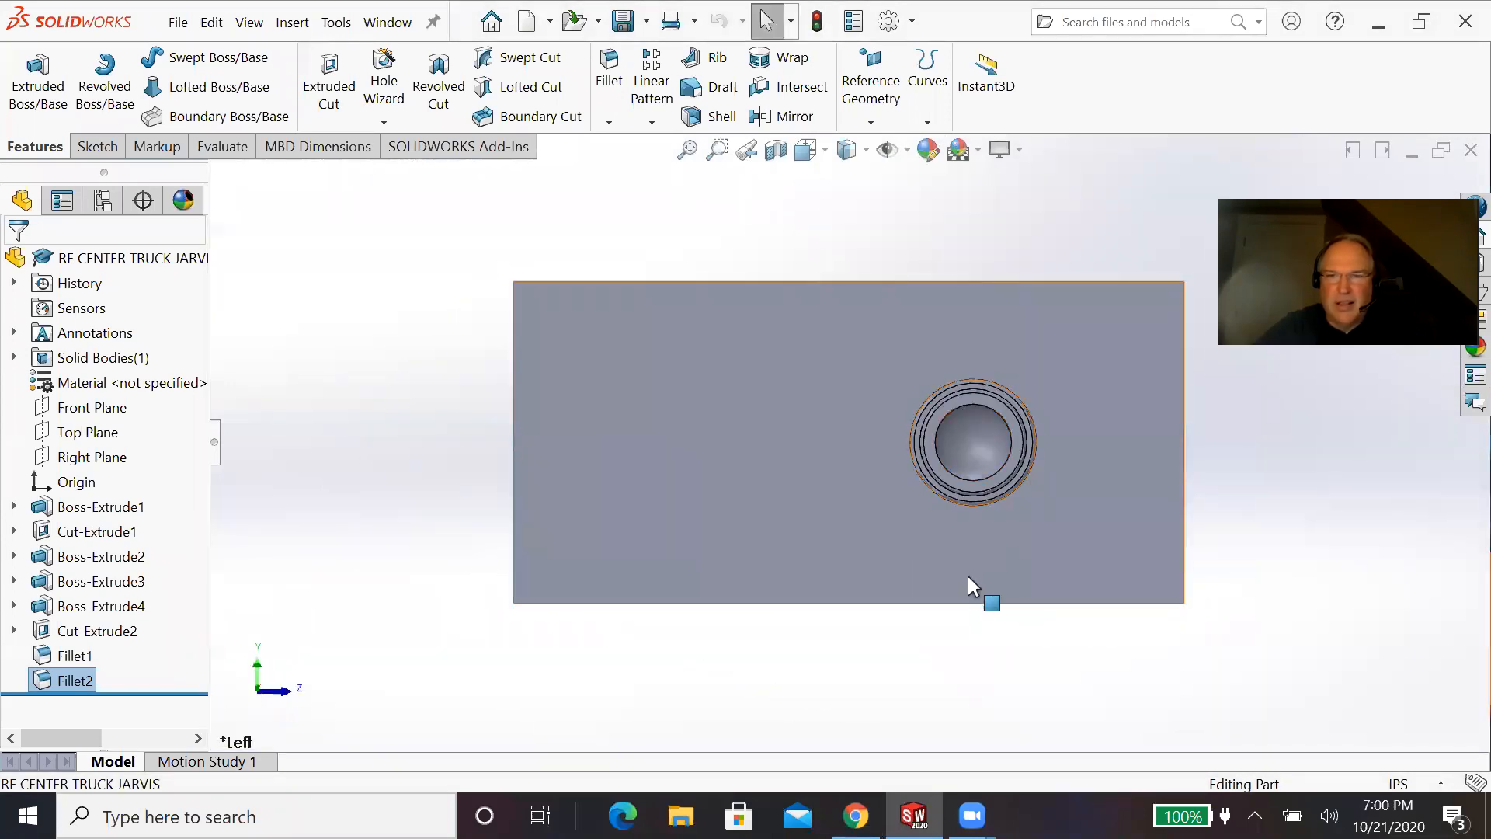
scroll(1050, 393, "down", 3)
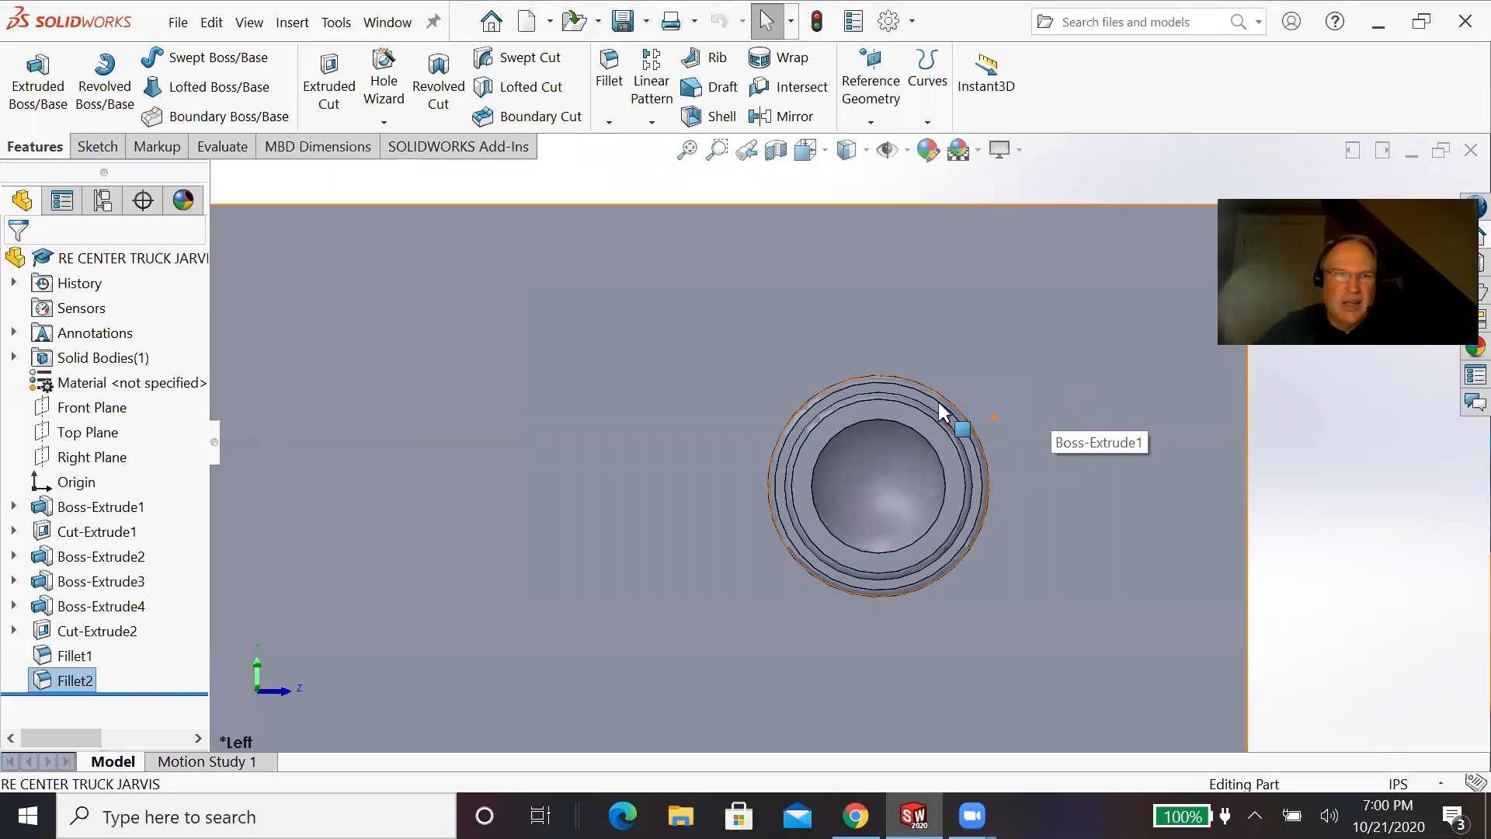
right_click(860, 417)
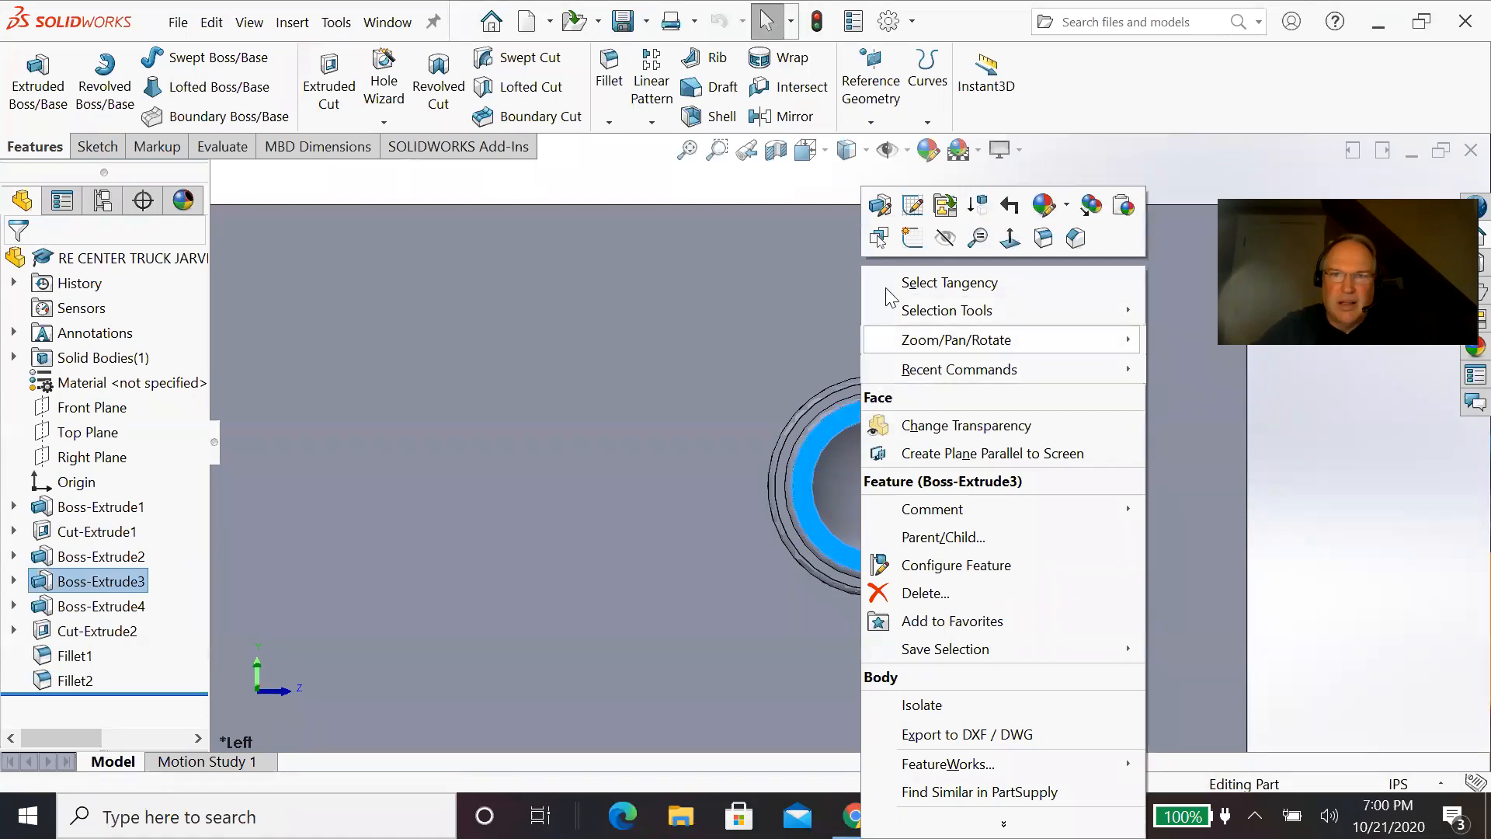
left_click(911, 238)
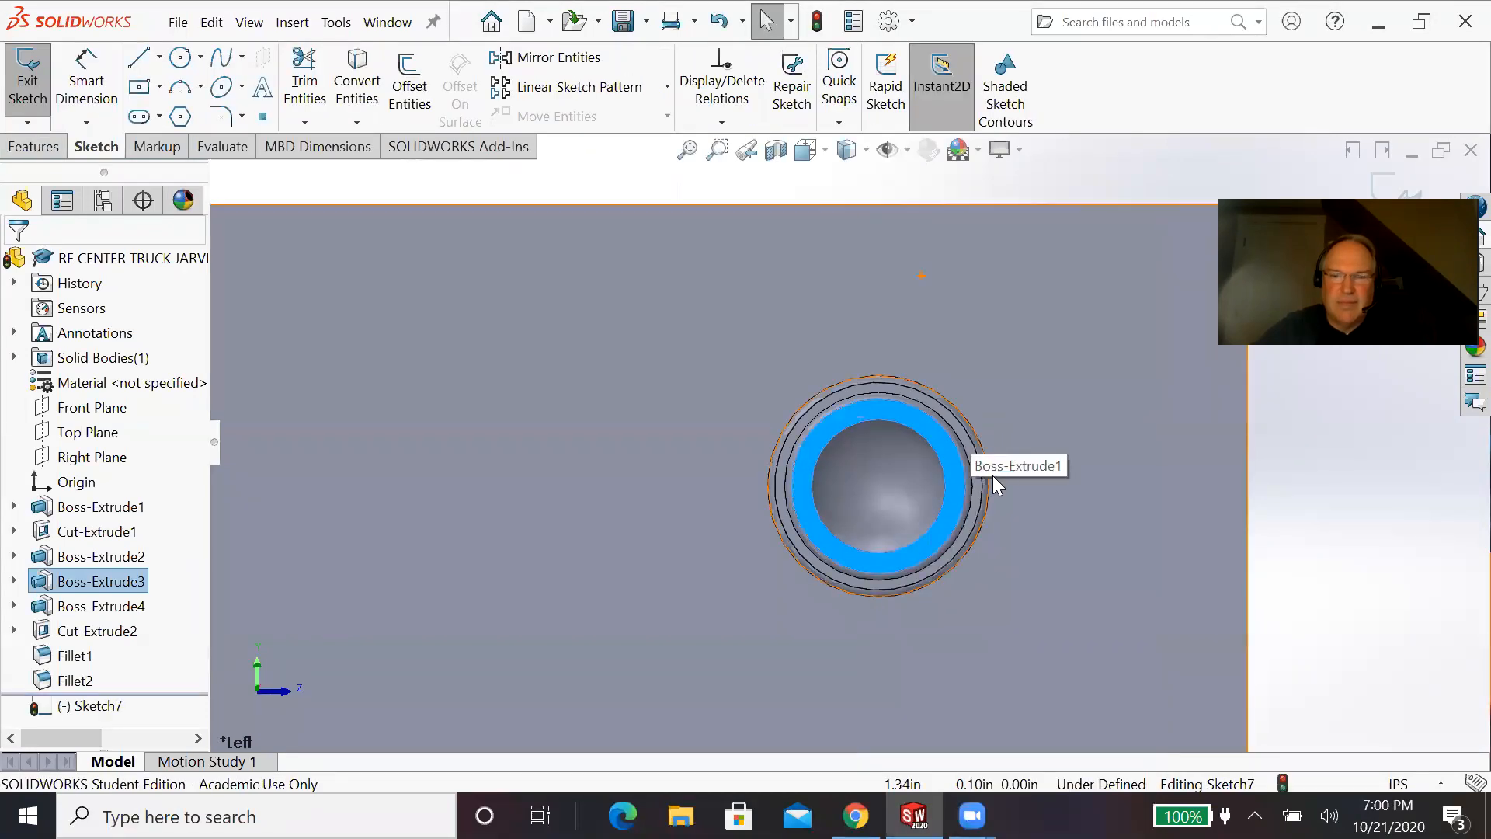
left_click(141, 88)
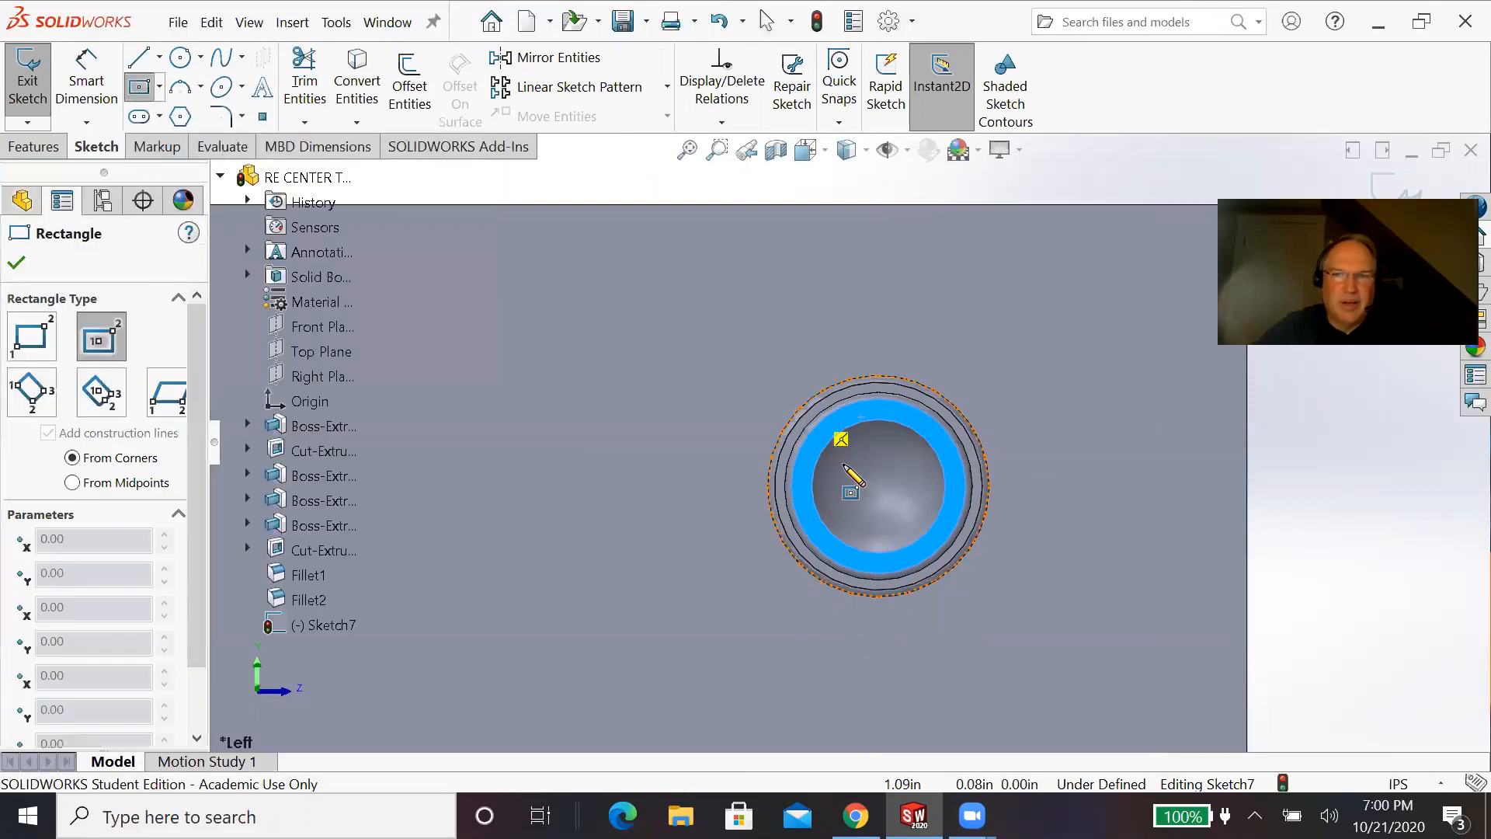
left_click(879, 488)
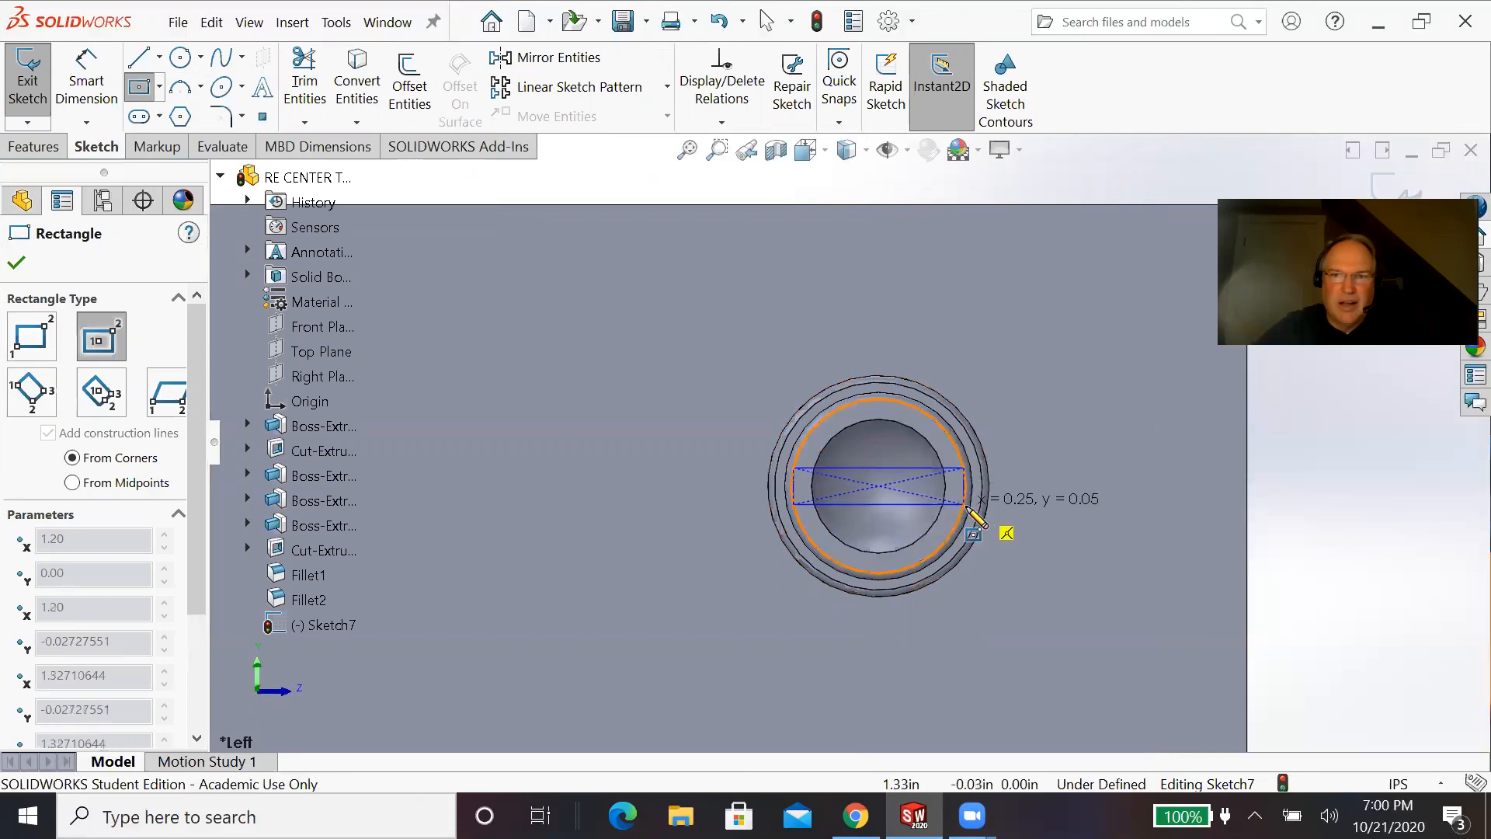
left_click(1044, 504)
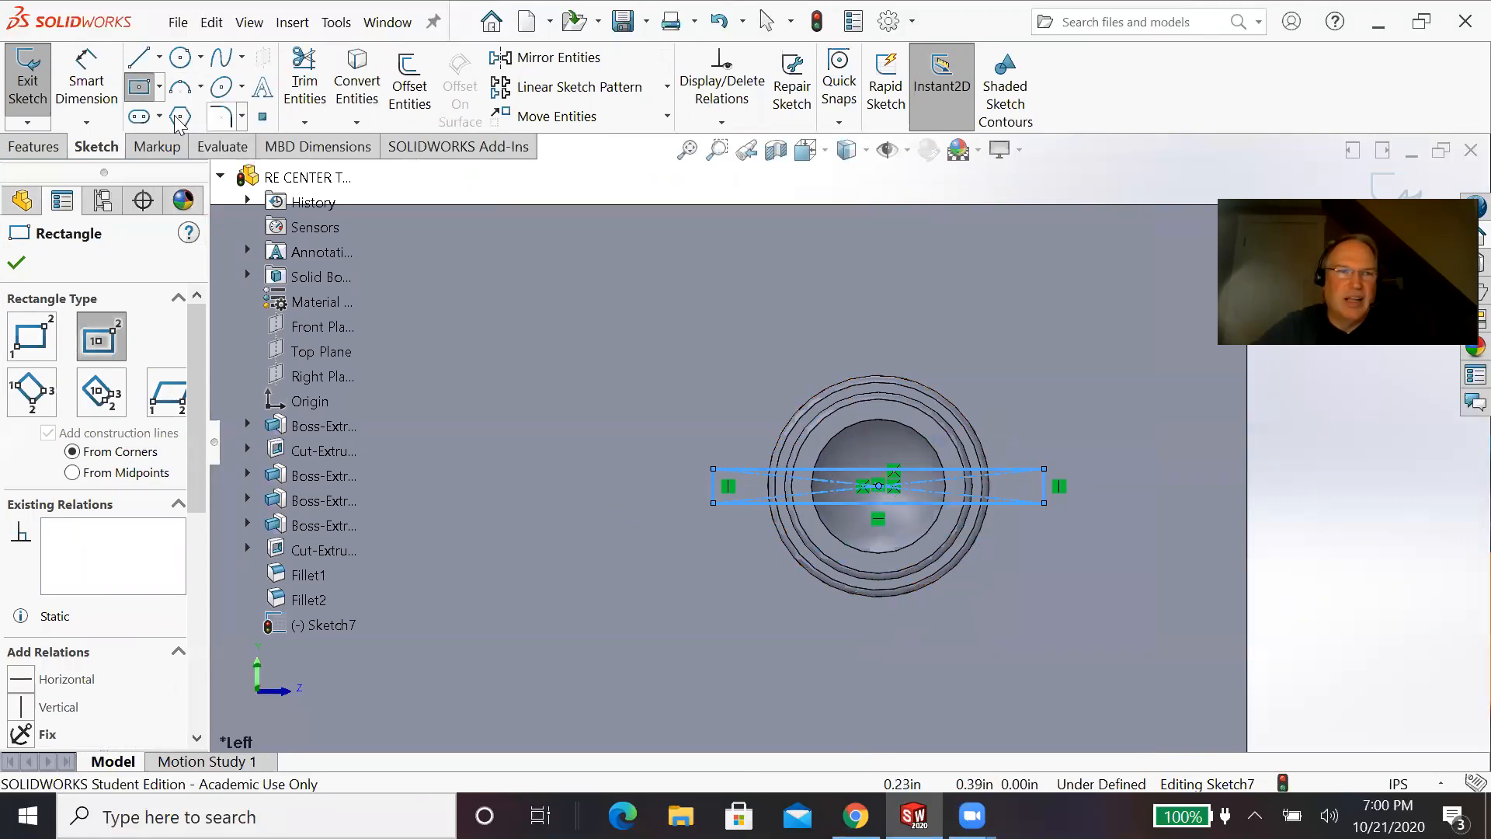
Step: Dimension the height of the center rectangle on the stud's end face to 0.04 in
left_click(87, 74)
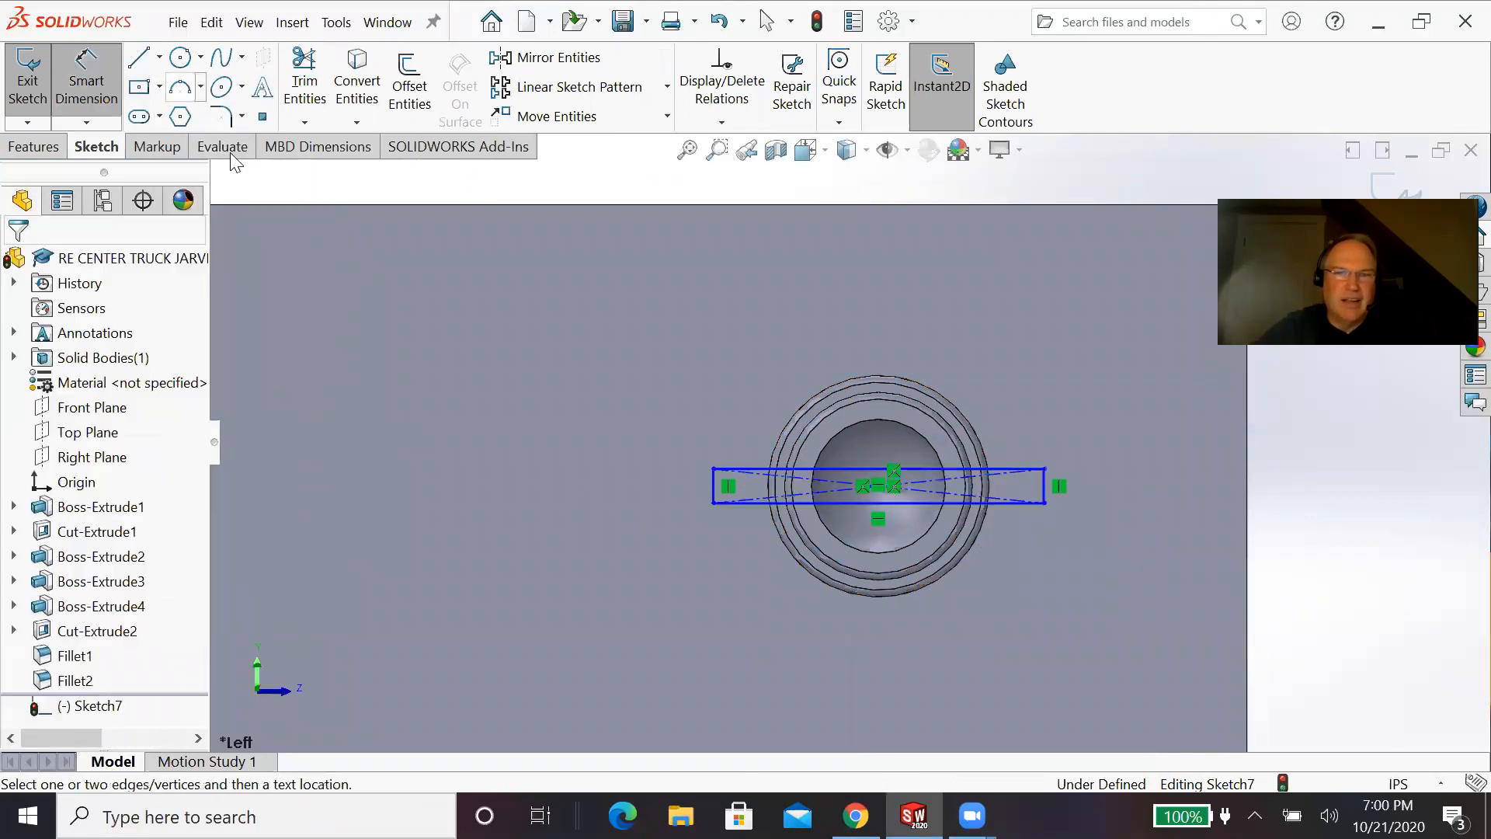
left_click(712, 483)
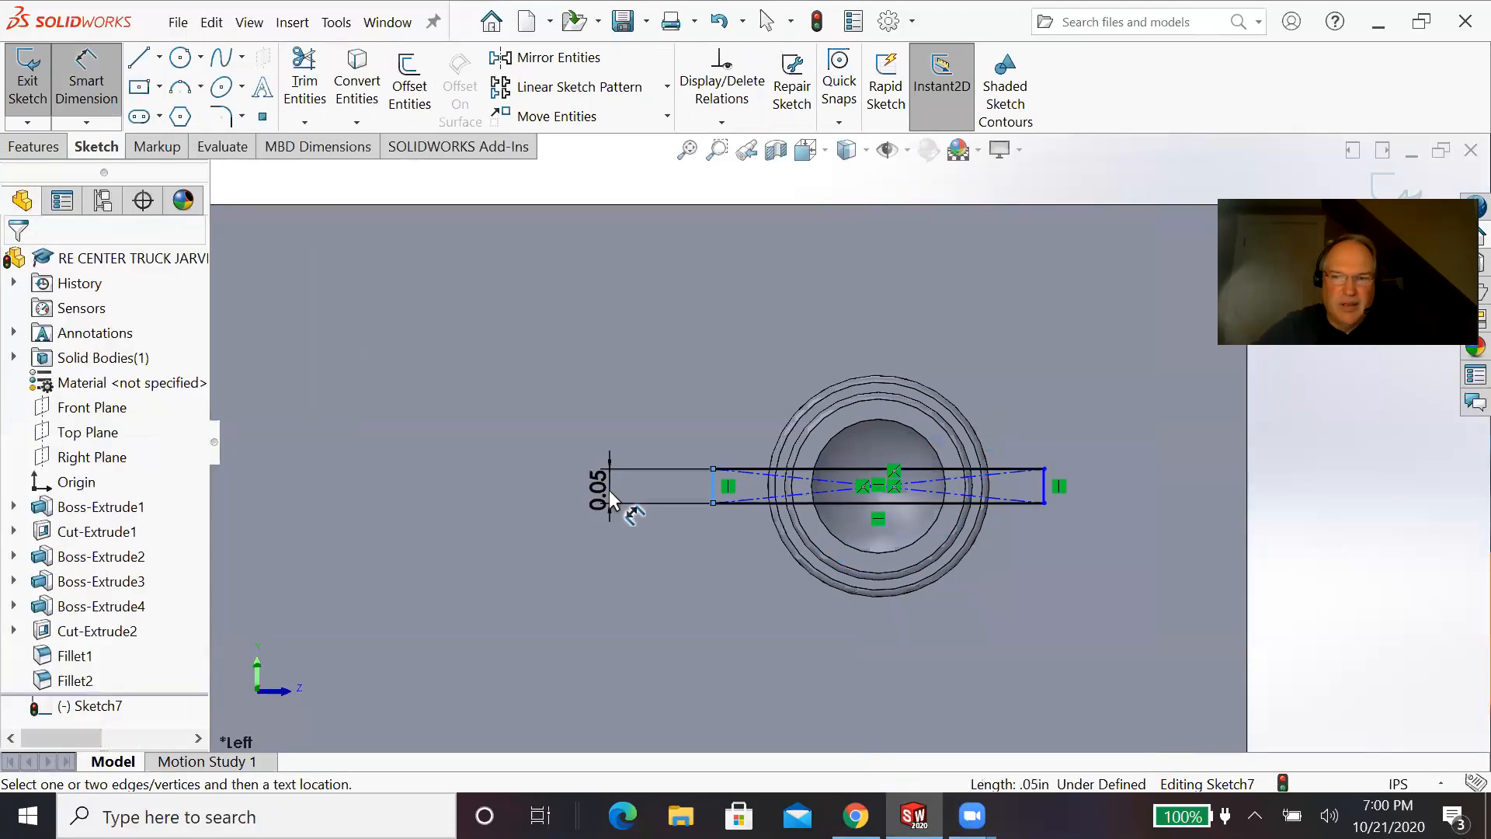
left_click(609, 491)
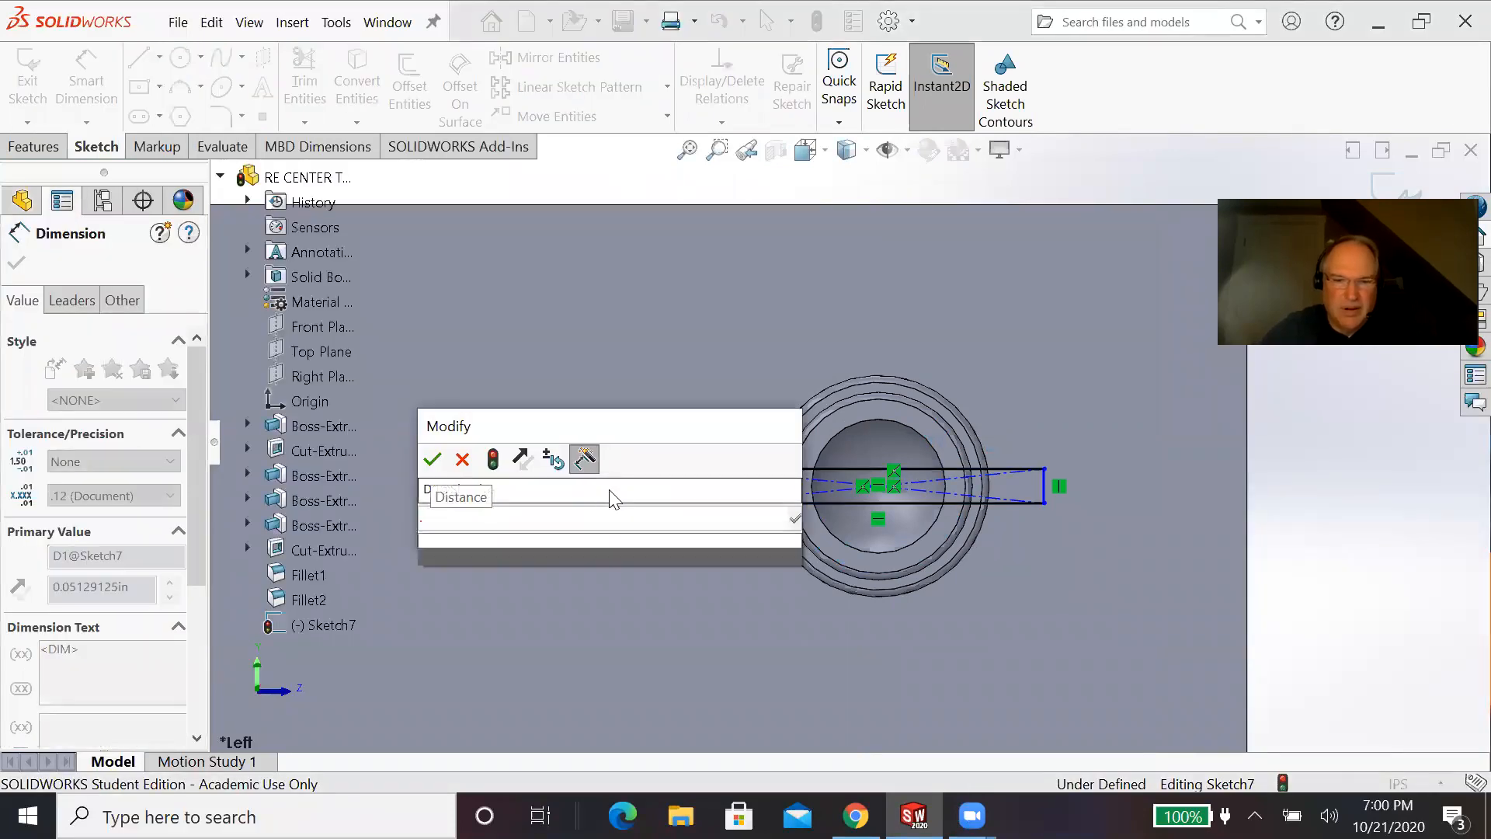
type(".04")
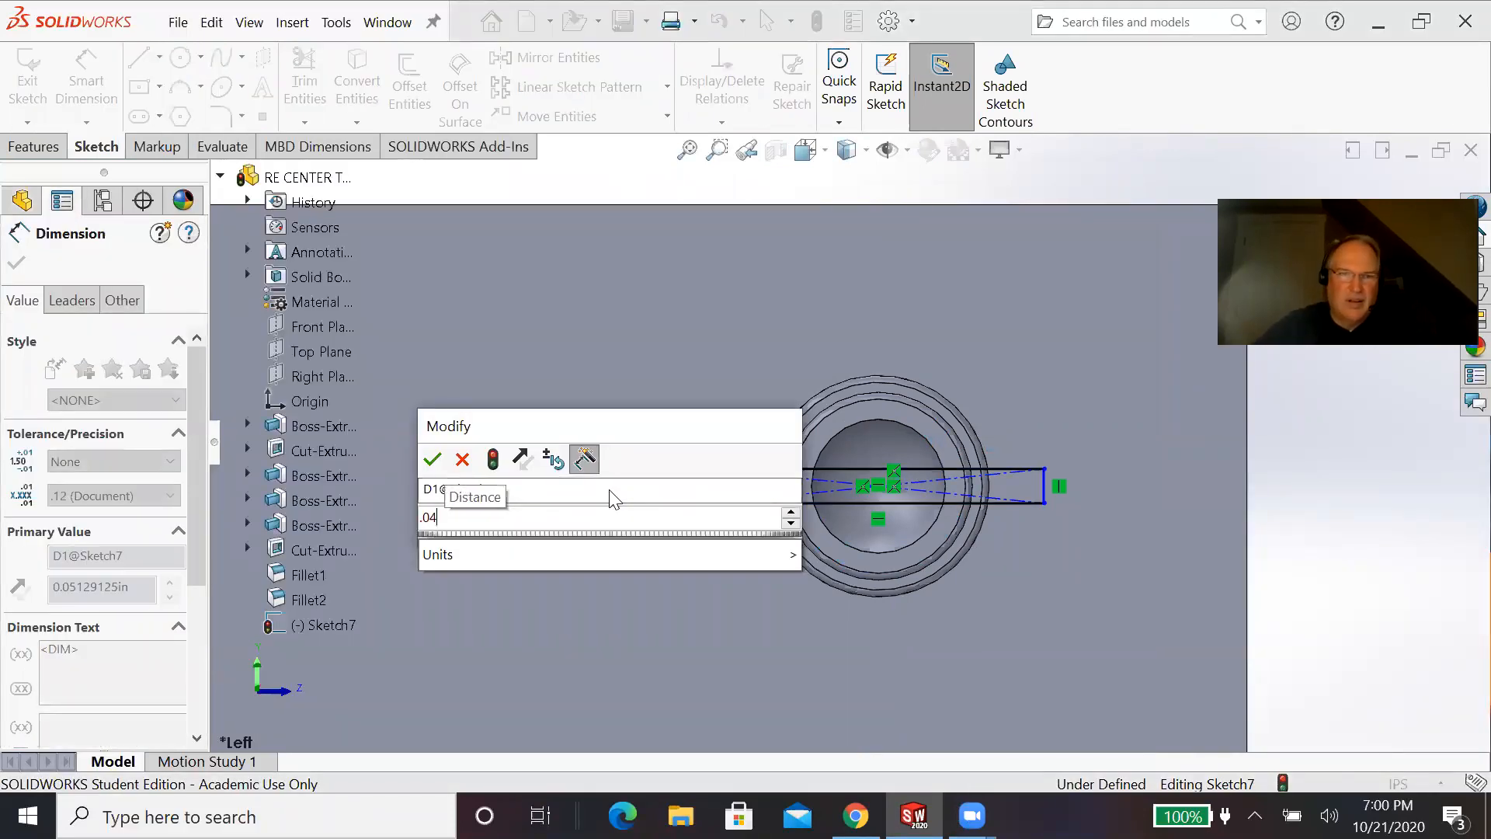
left_click(433, 460)
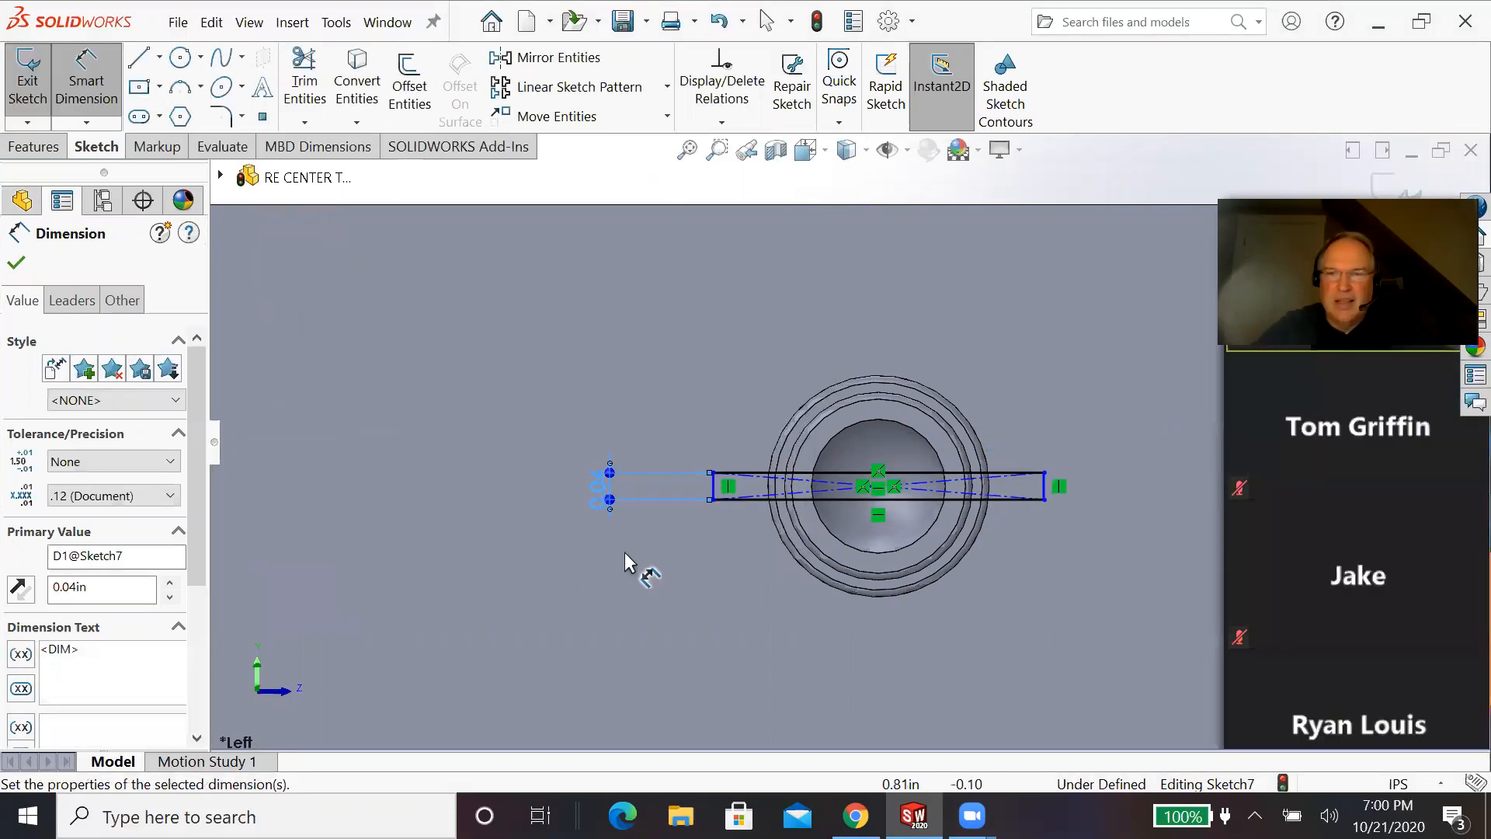
Step: Finish the slot rectangle sketch and carry it into an extruded cut running along the stud
key("space")
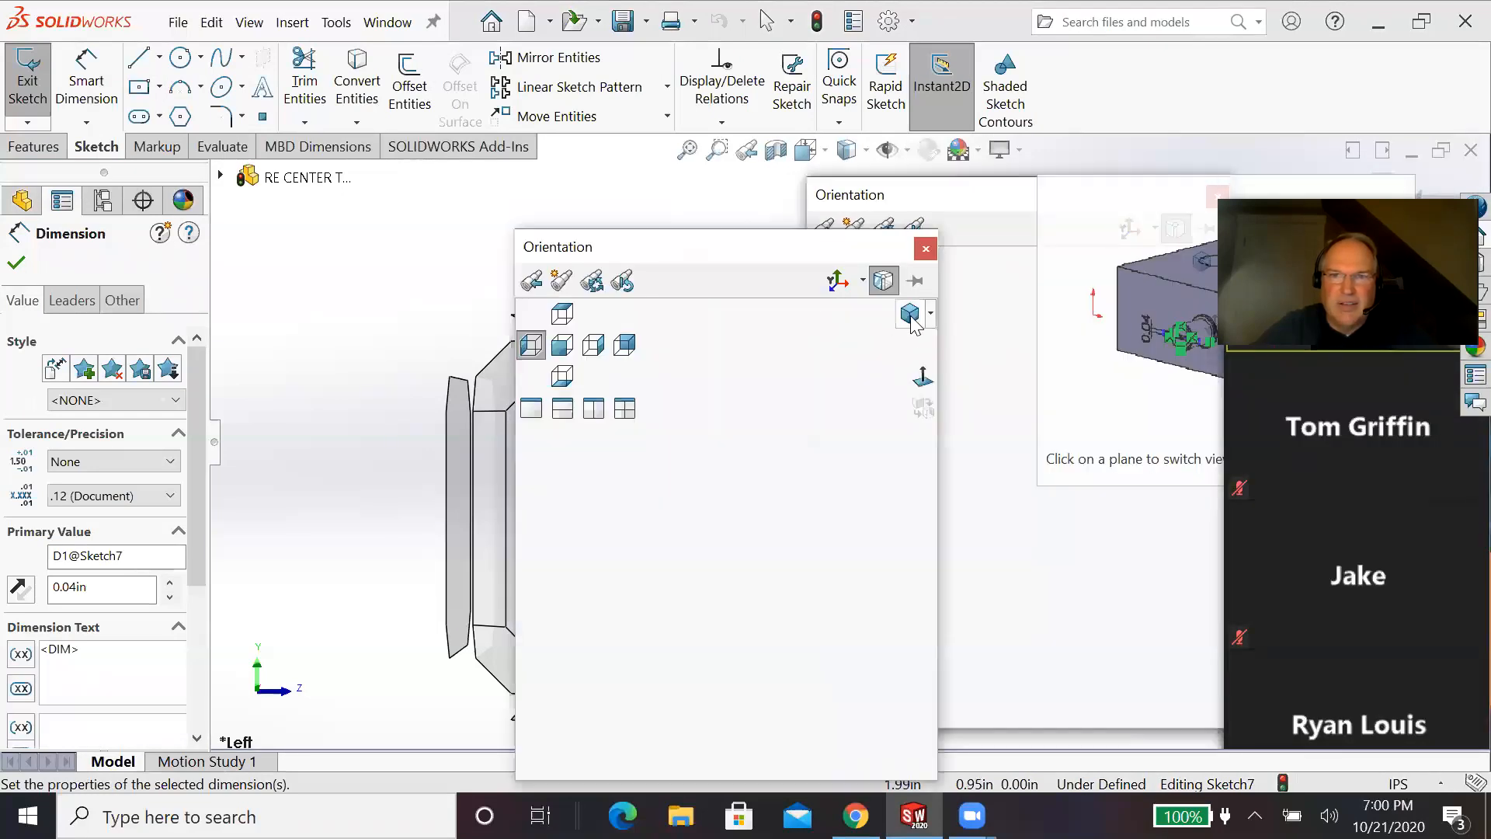
left_click(908, 313)
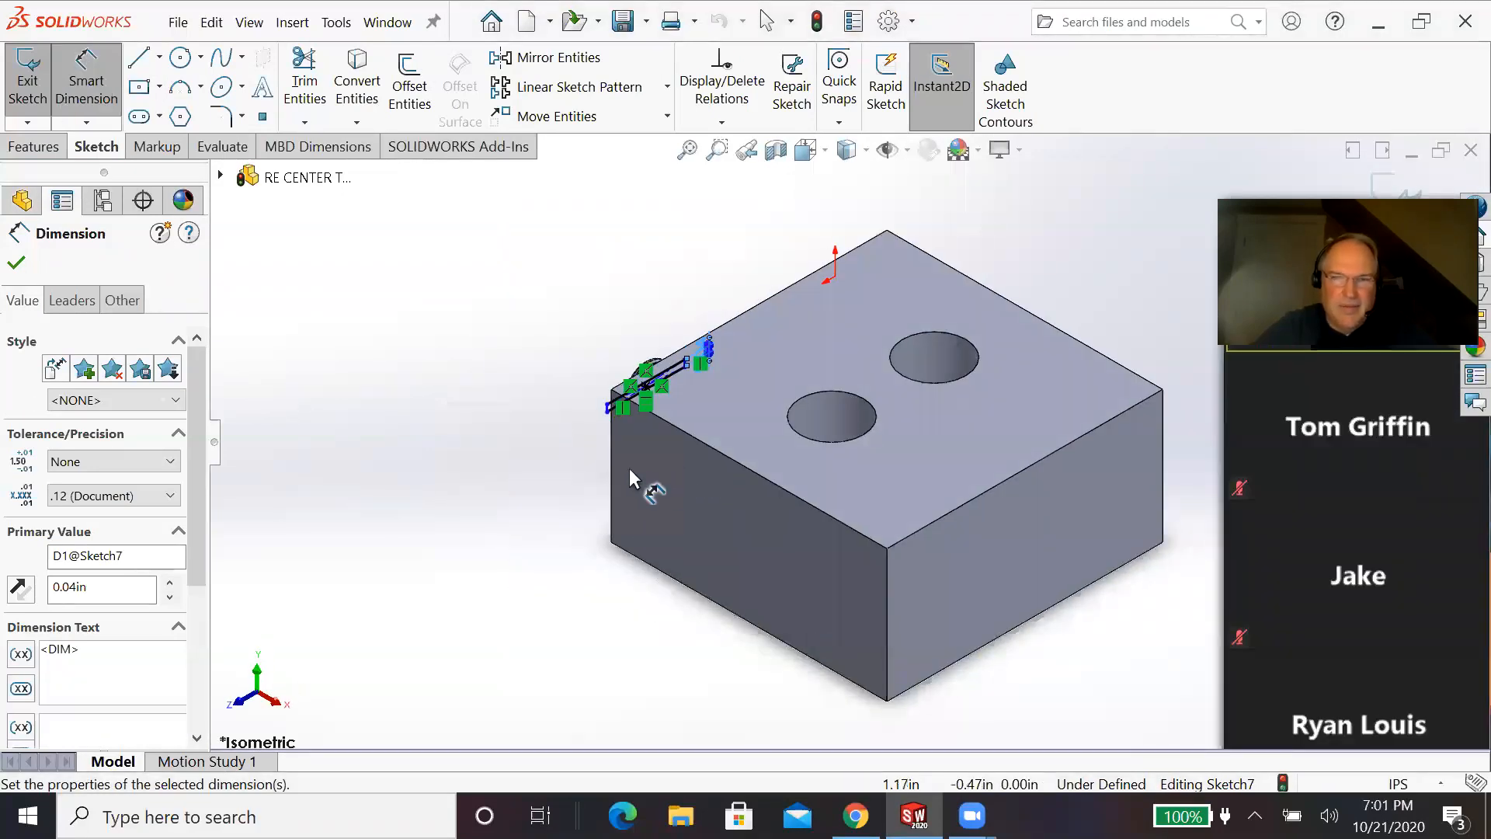
key("space")
left_click(505, 434)
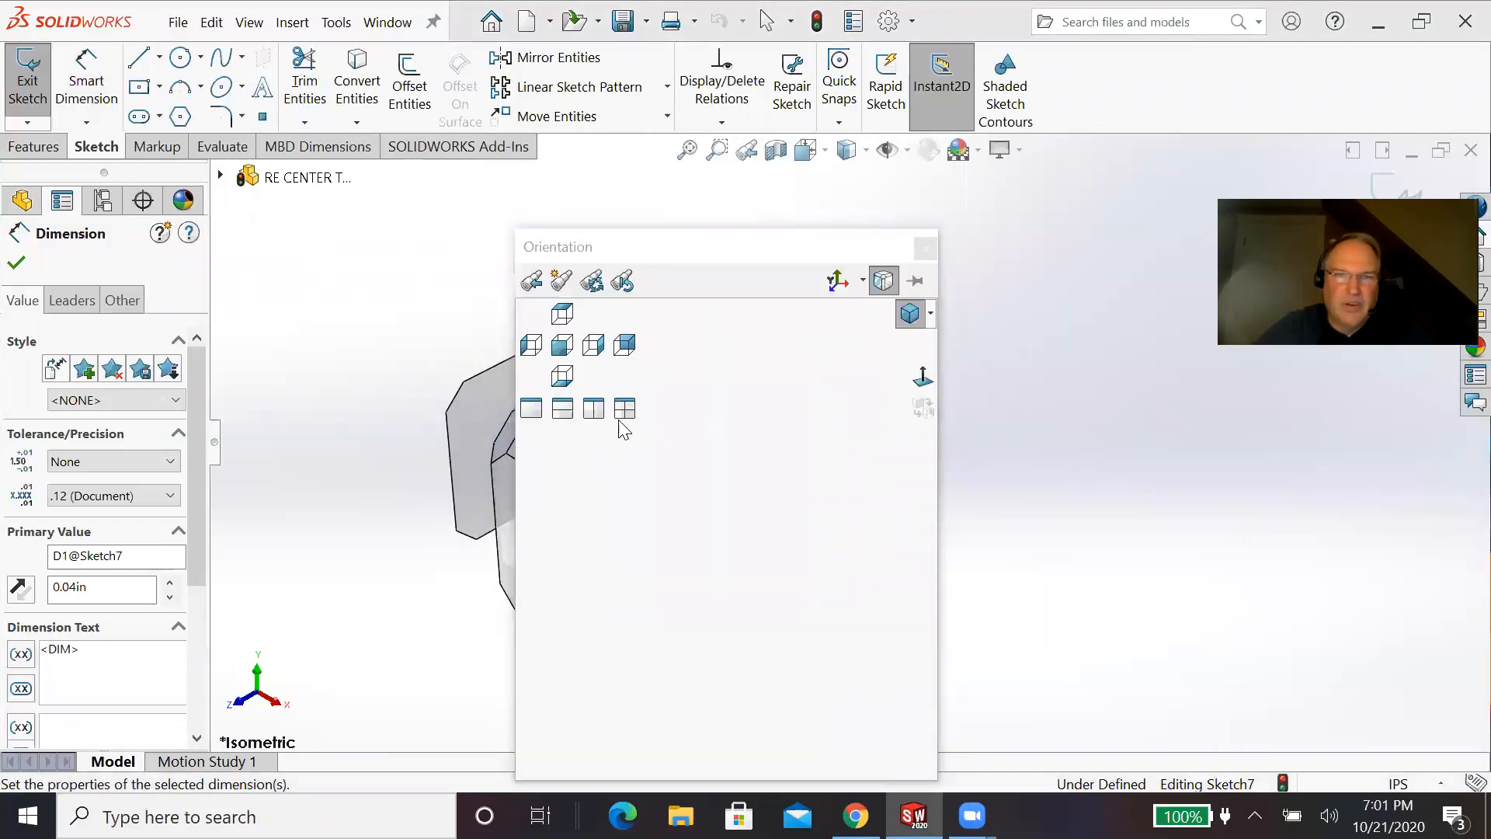
scroll(753, 556, "down", 2)
scroll(762, 574, "down", 2)
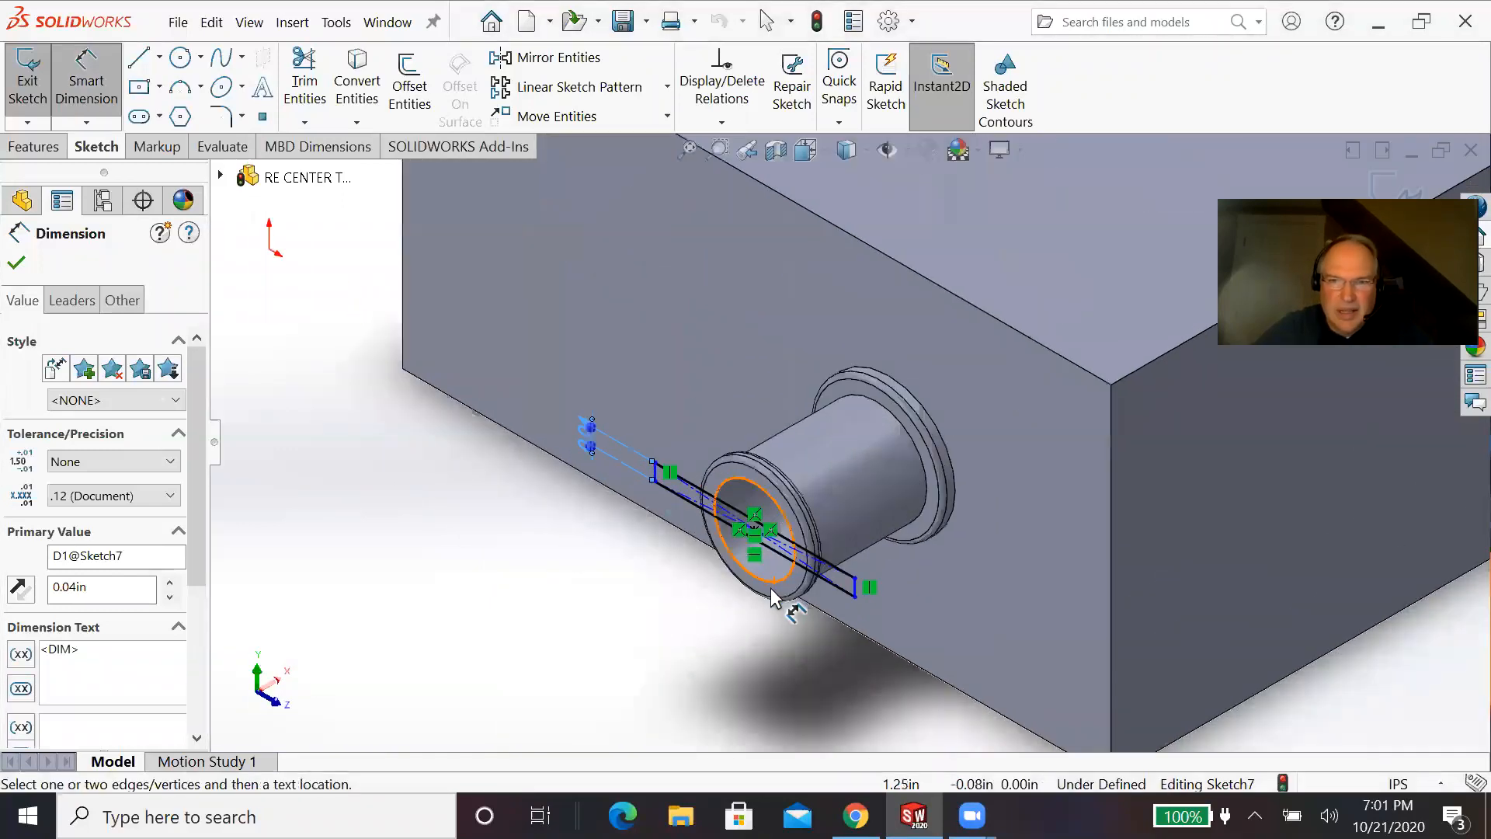
scroll(816, 625, "down", 1)
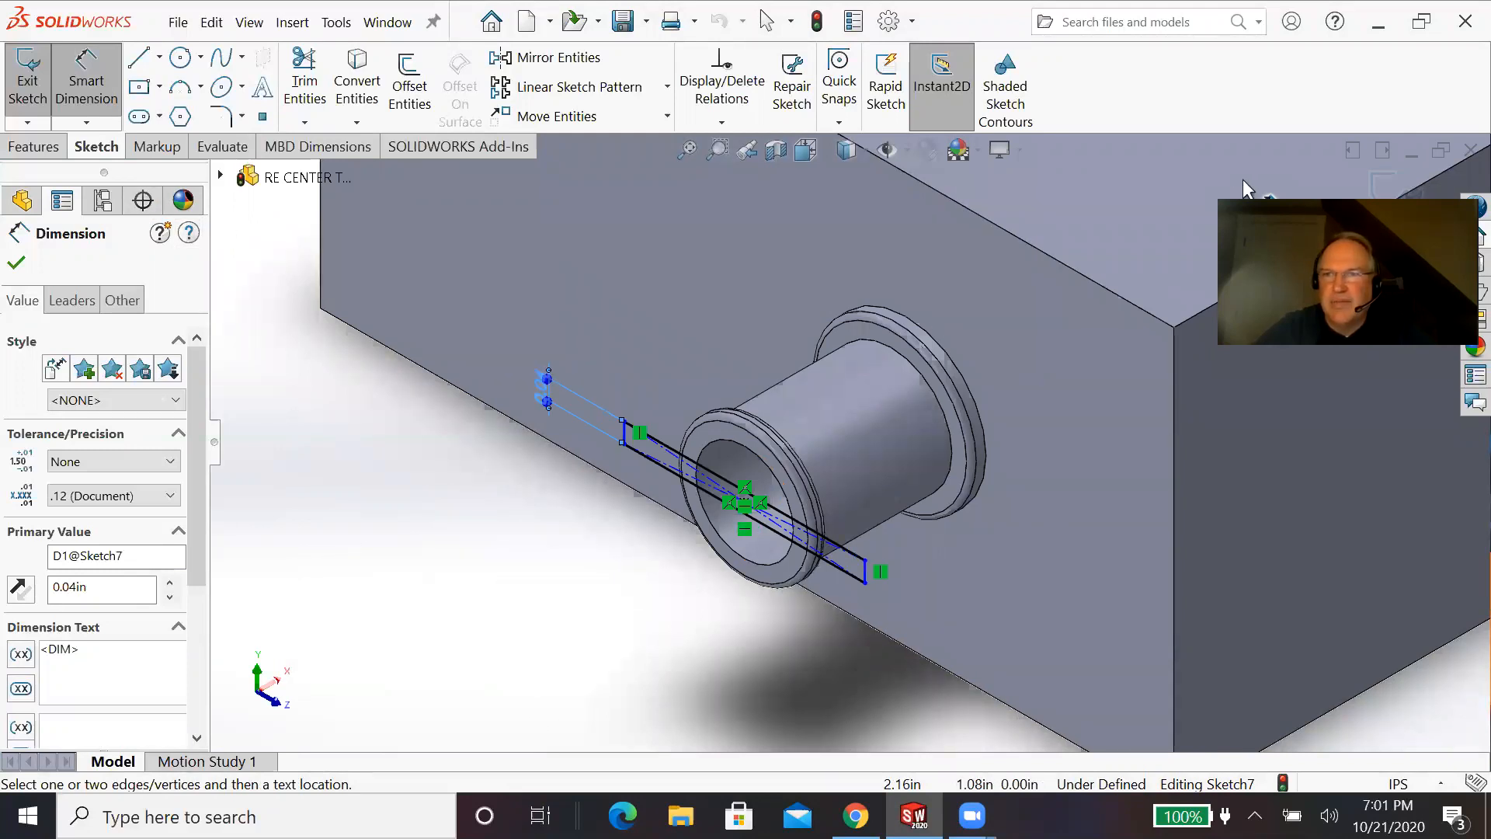
left_click(1377, 186)
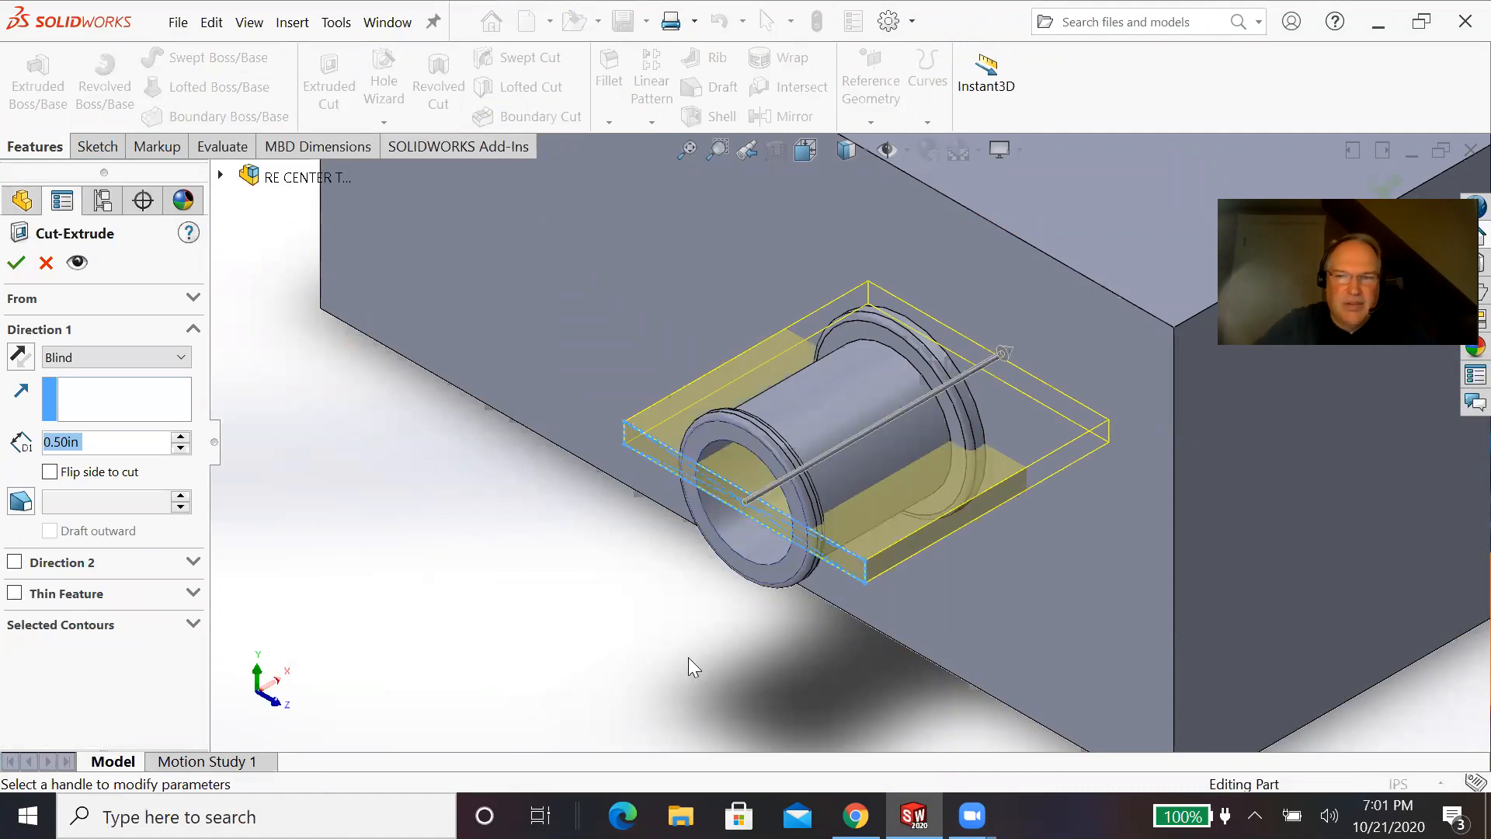
Step: Check the slot's depth in Detail F of the PDF drawing in Chrome, and cut the slot 0.2 in deep back in SOLIDWORKS
left_click(855, 815)
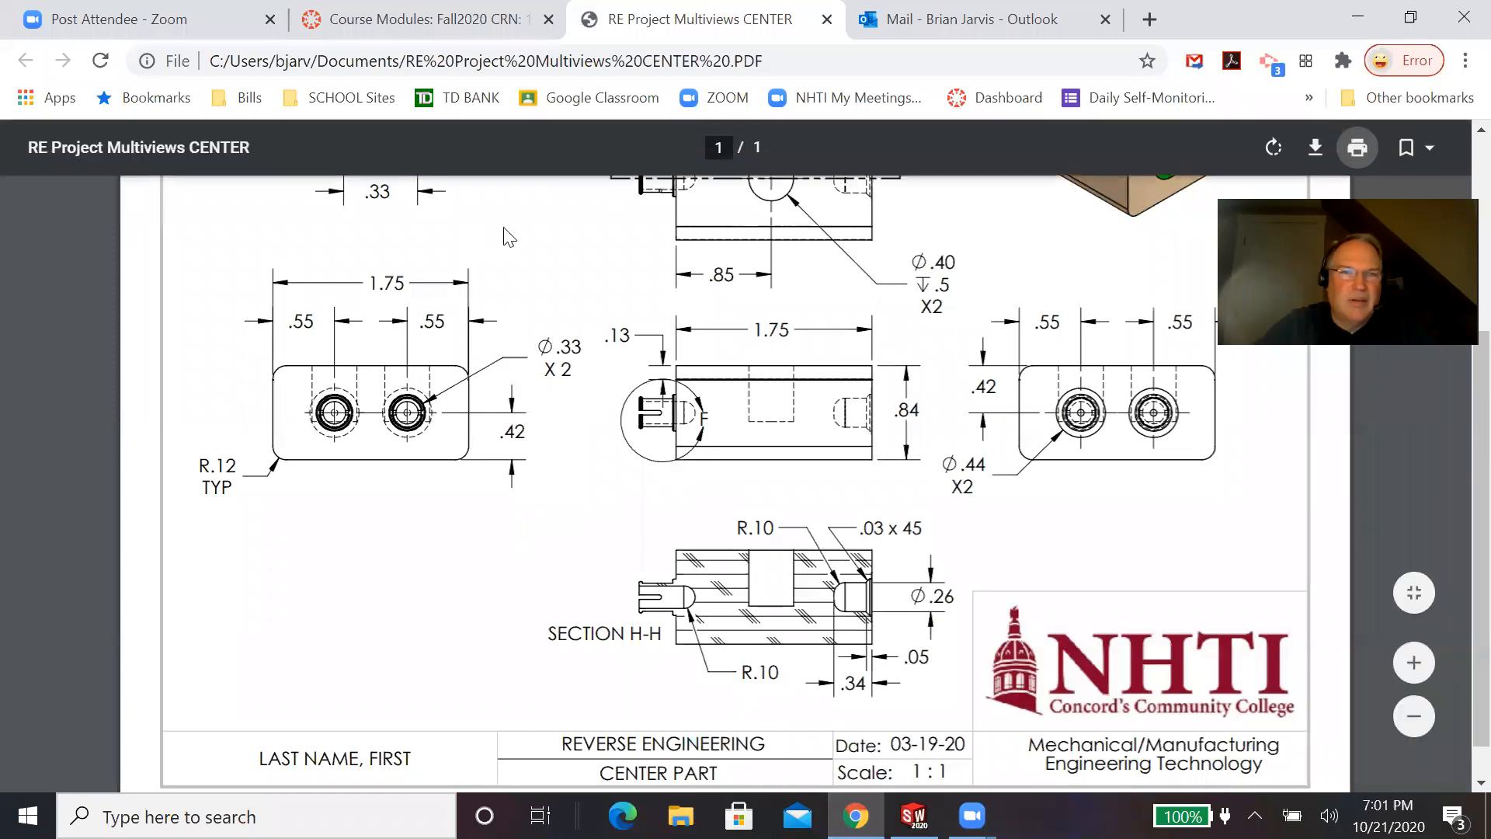
scroll(497, 233, "up", 3)
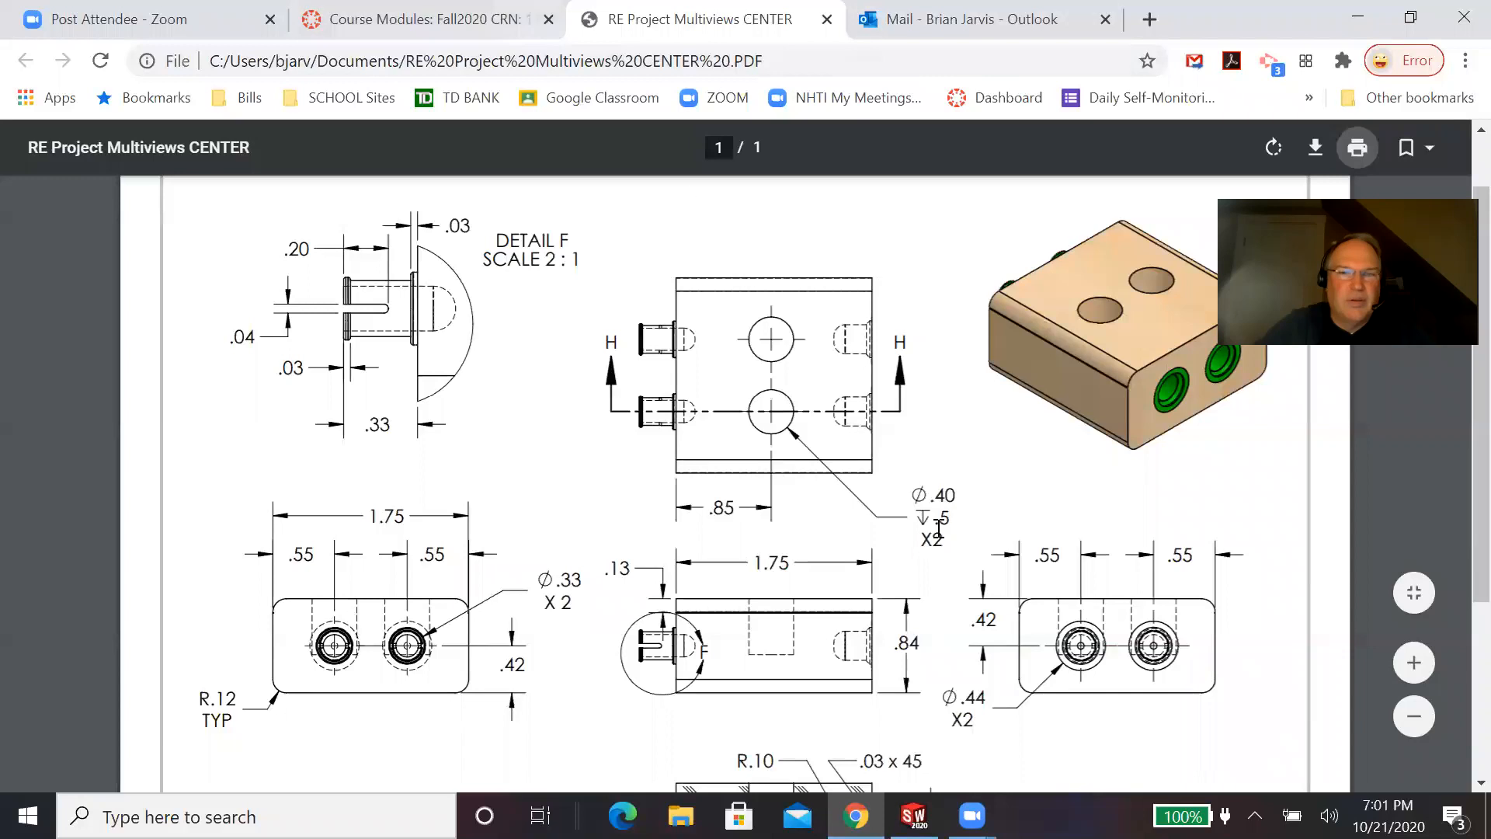
left_click(913, 816)
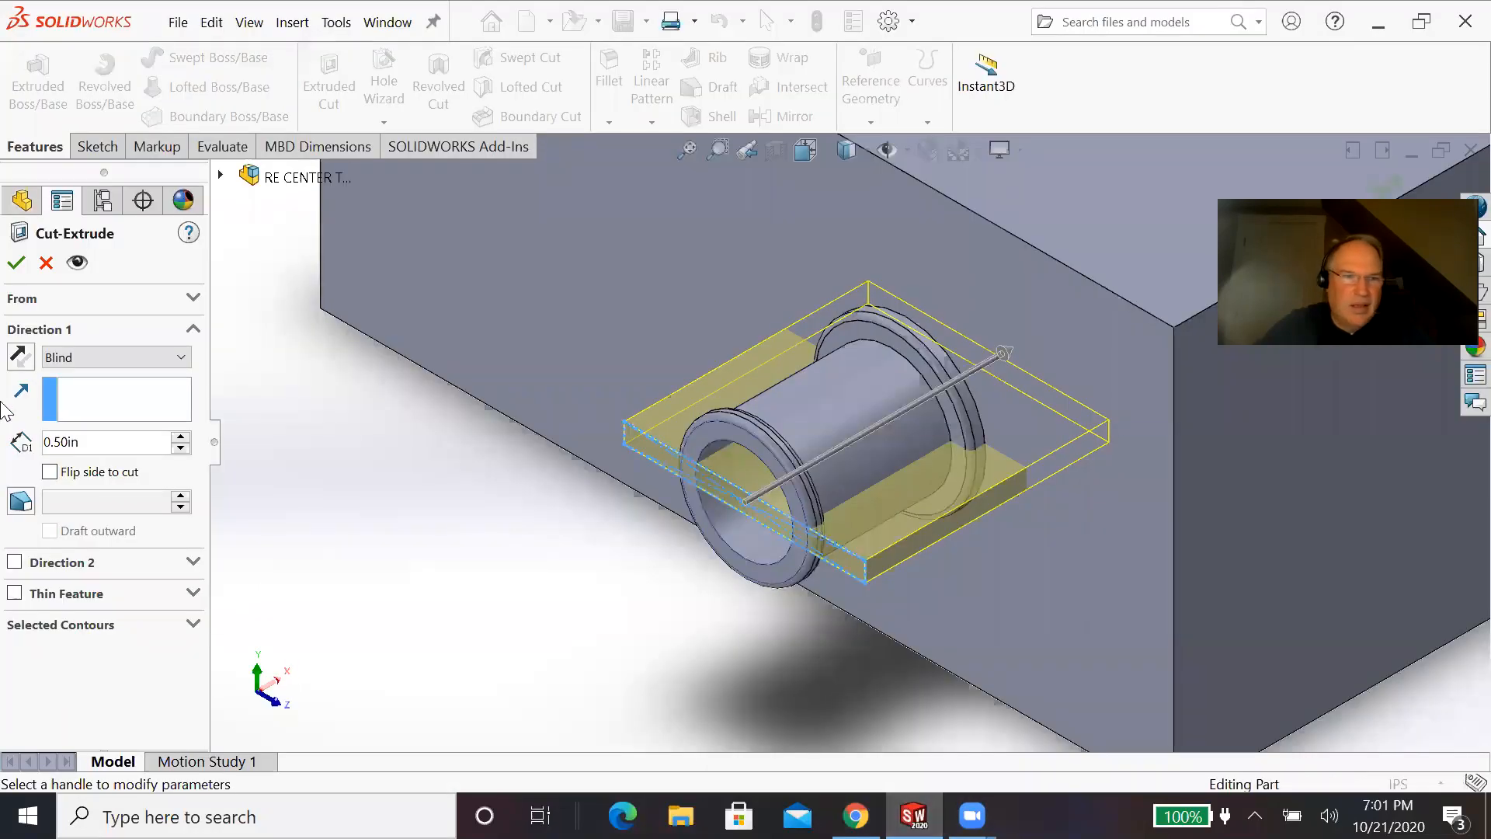
left_click(90, 442)
left_click_drag(83, 441, 4, 431)
type(".2")
key("Return")
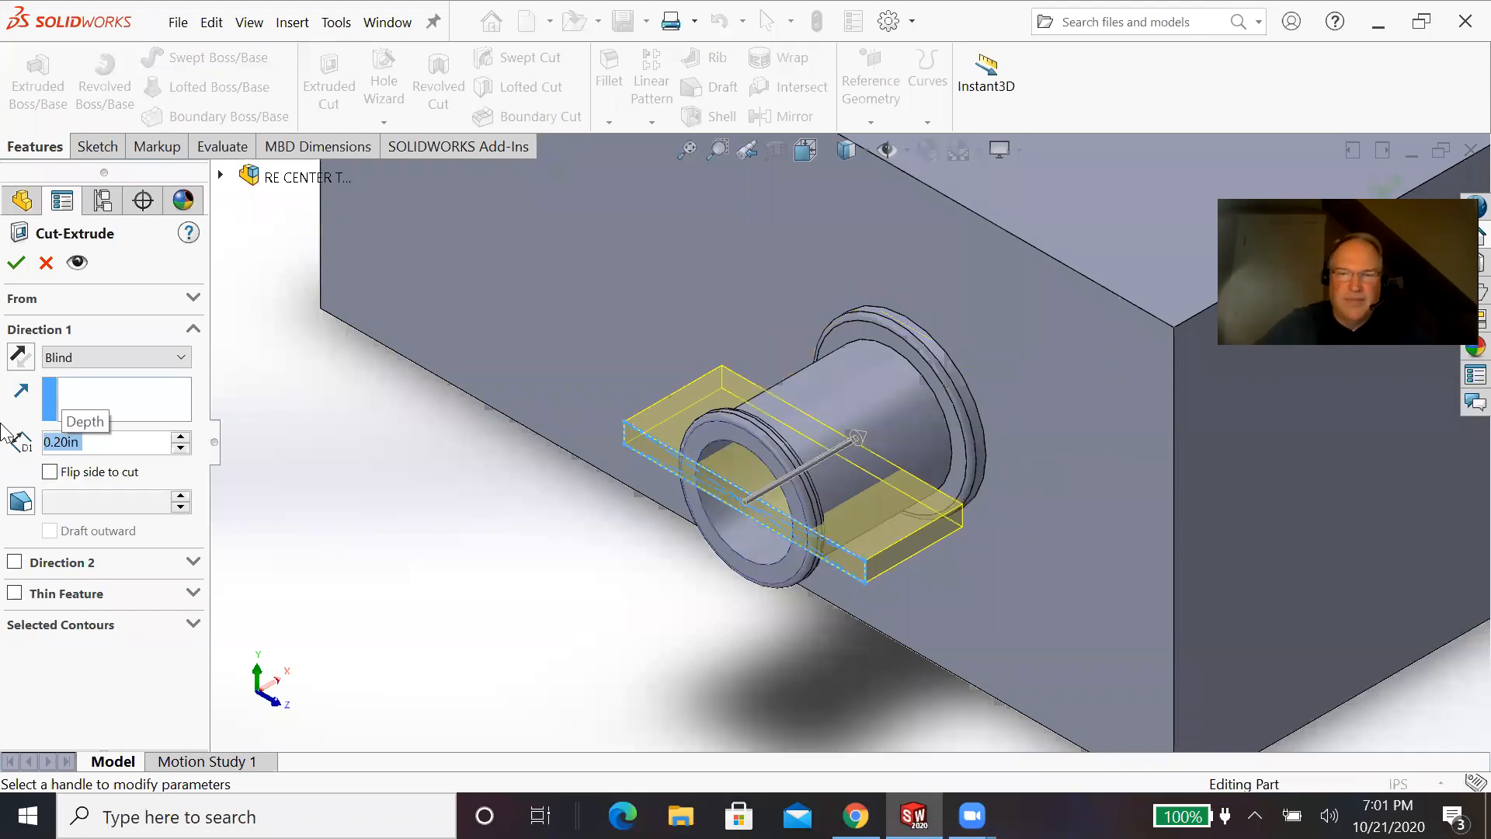
left_click(16, 262)
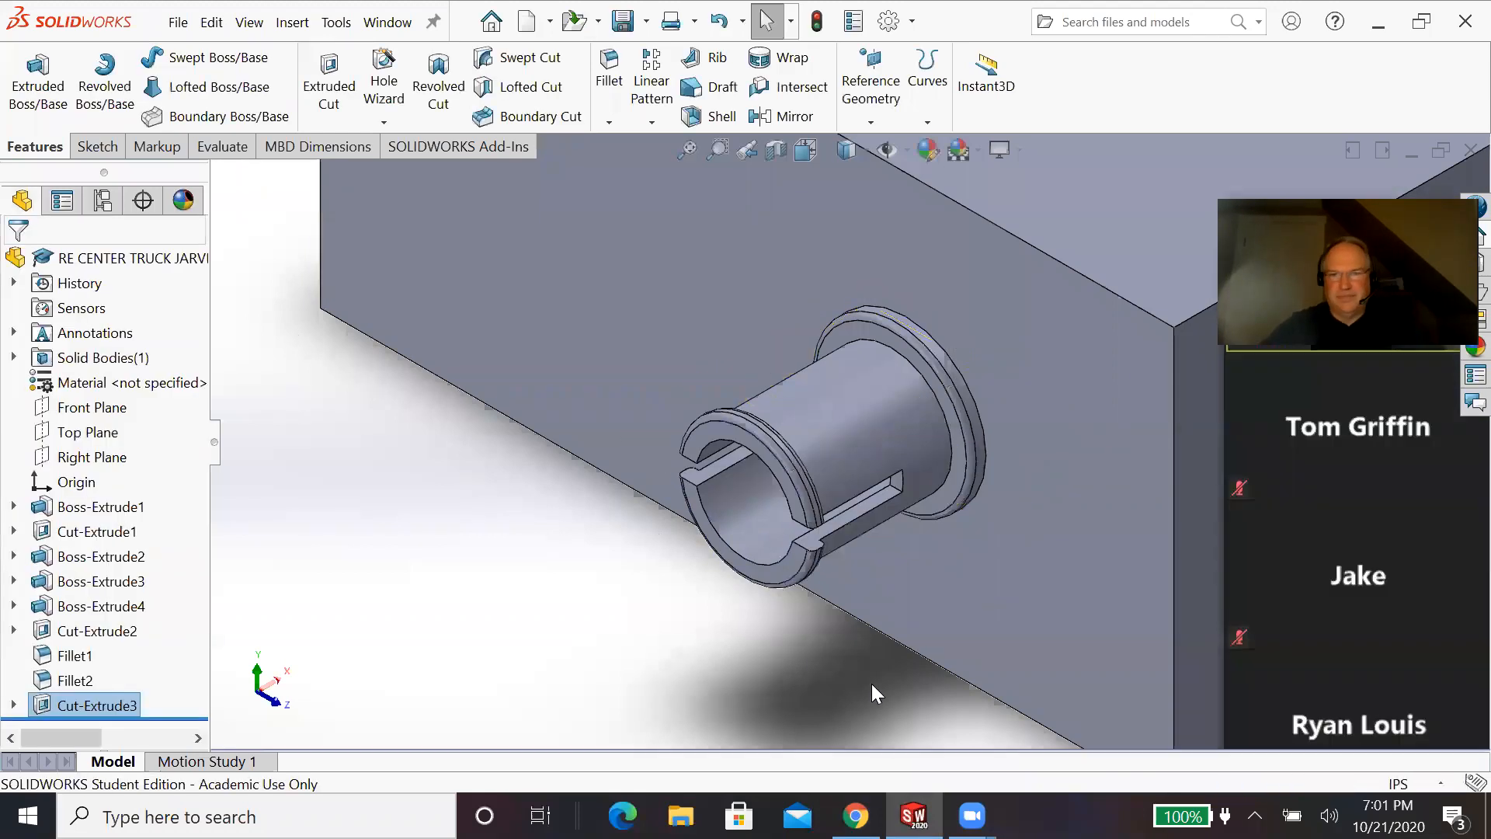
Step: Start a fillet with a 0.02 in radius on the upper edge of the slot's closed end in the stud wall
middle_click_drag(961, 591, 1005, 440)
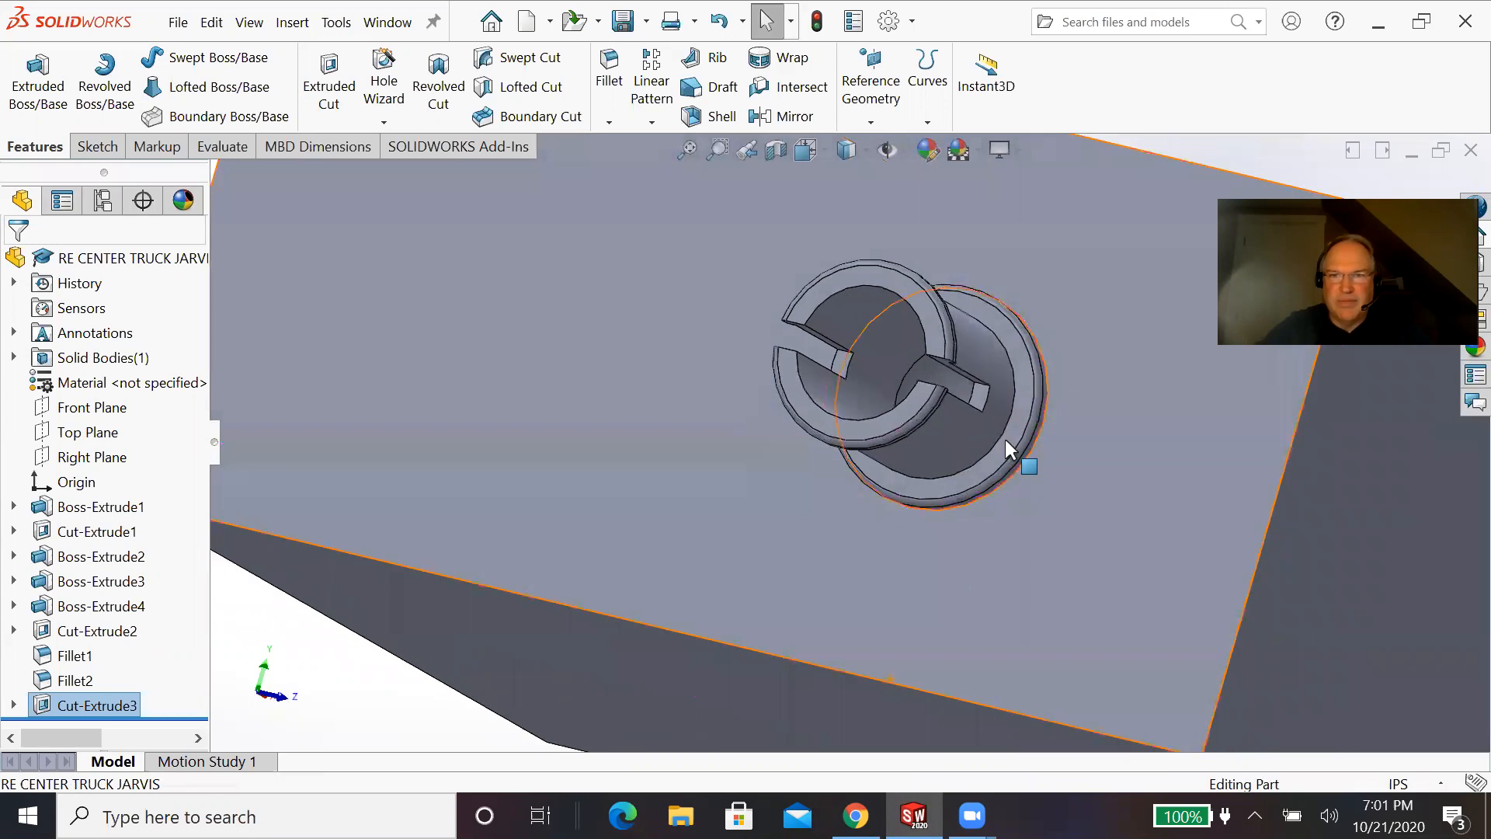
scroll(994, 427, "down", 1)
scroll(980, 398, "down", 2)
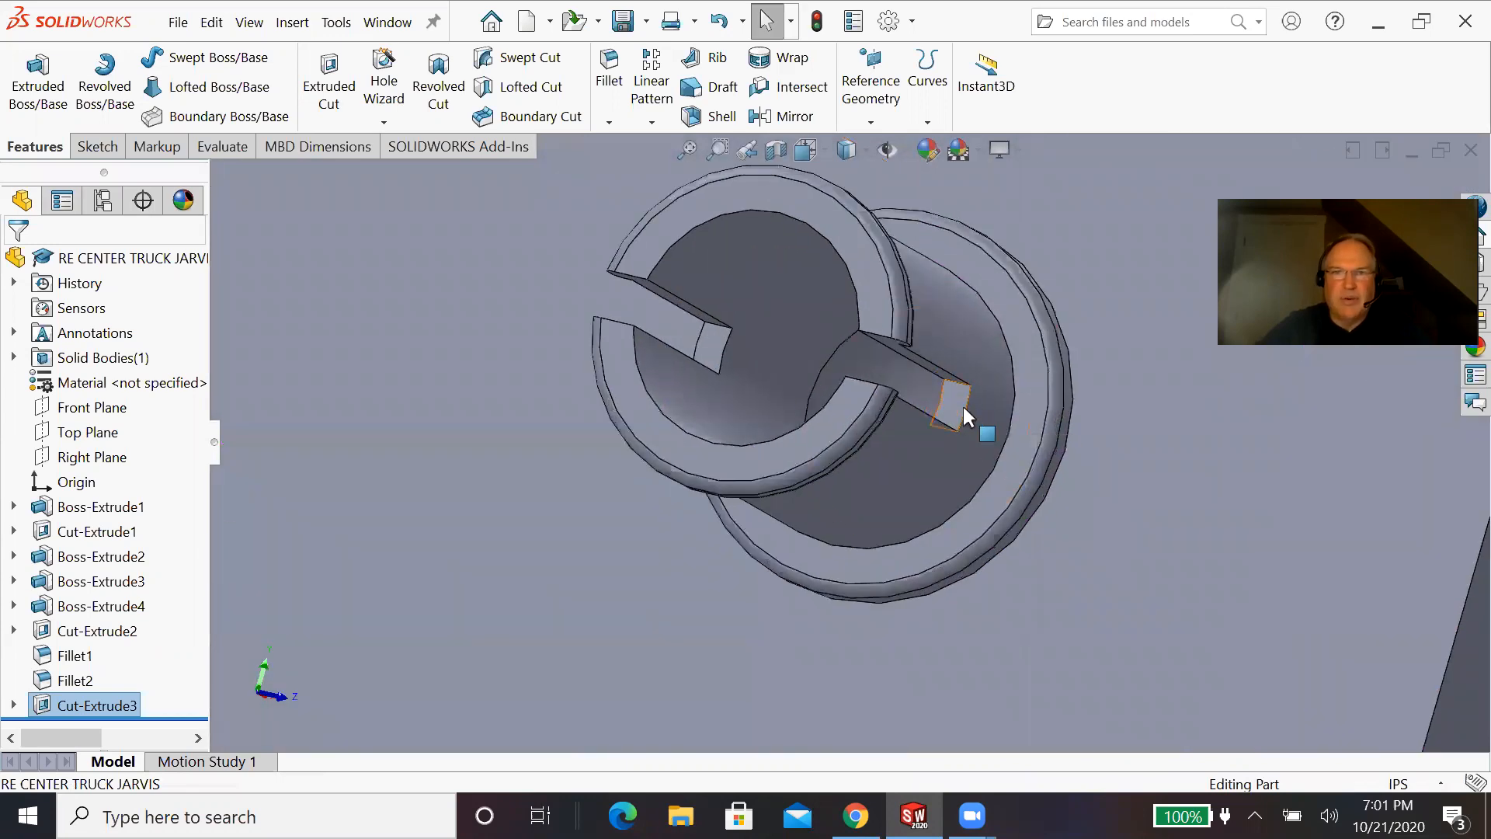
scroll(963, 407, "down", 2)
scroll(961, 407, "down", 1)
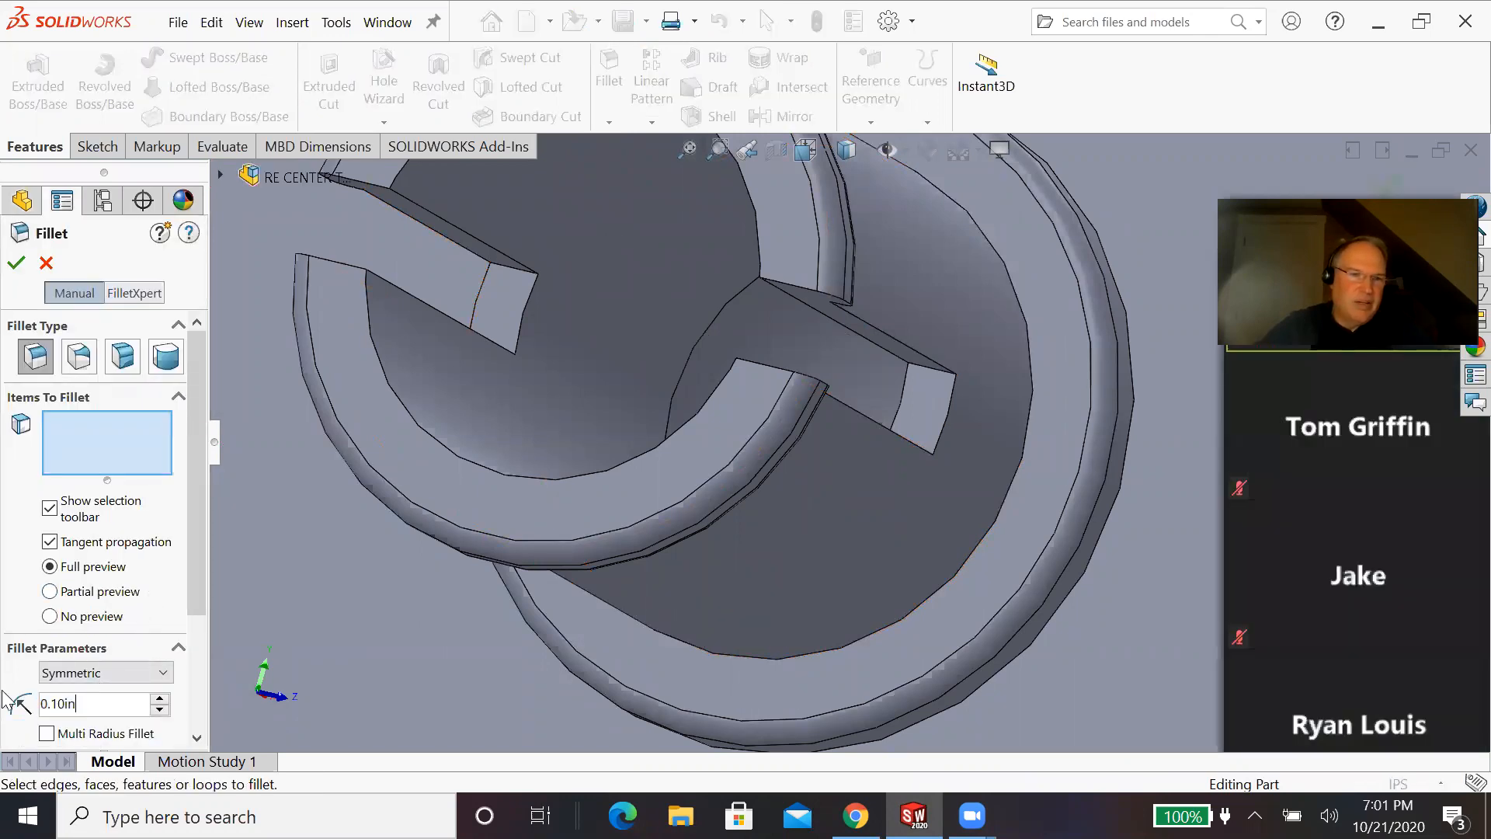
type(".02")
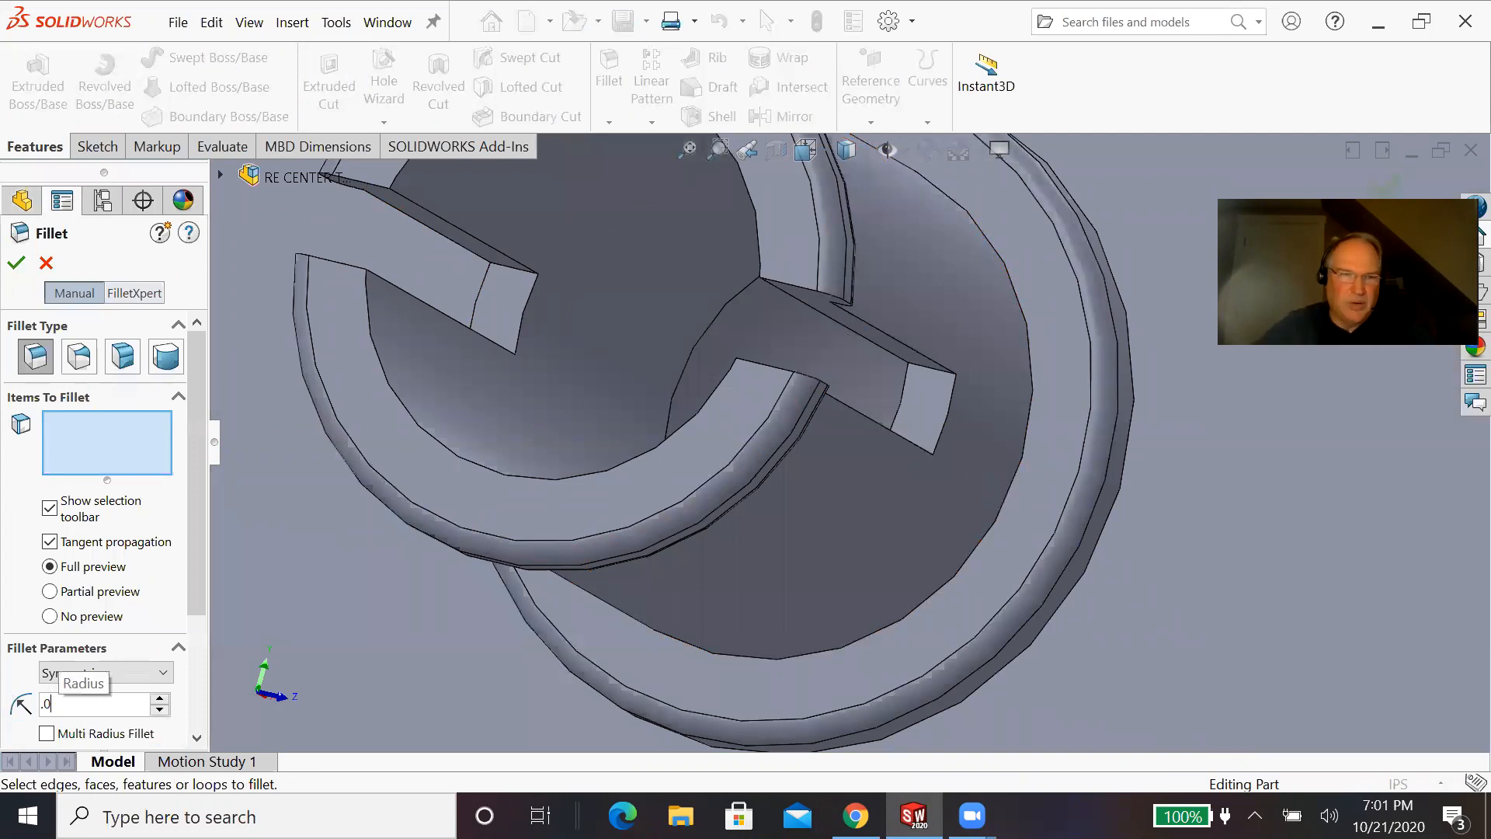
left_click(936, 371)
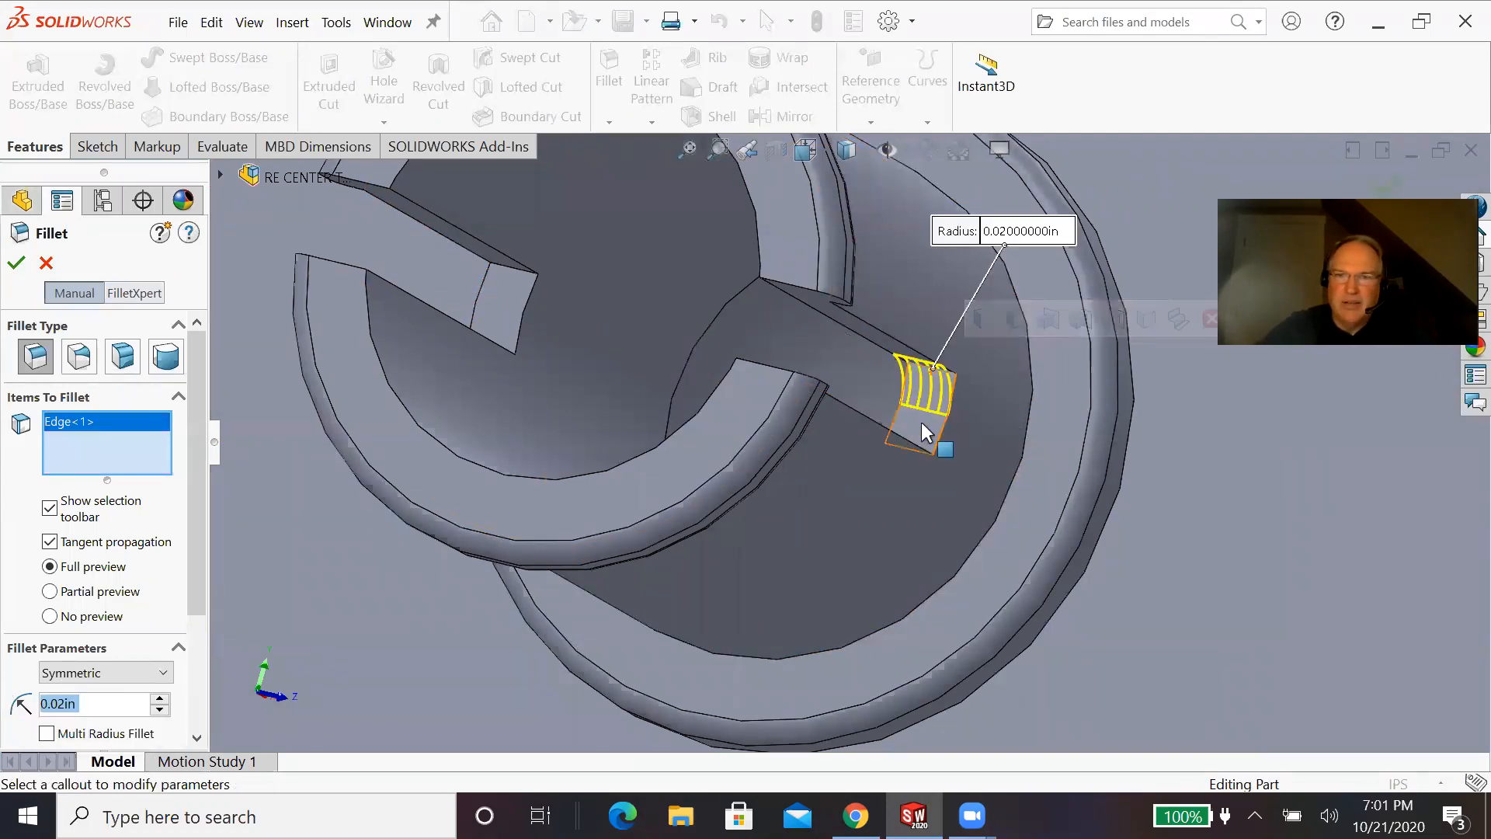
Step: Fillet the four corner edges at the closed ends of the peg's two slots with a 0.02 in radius
left_click(910, 450)
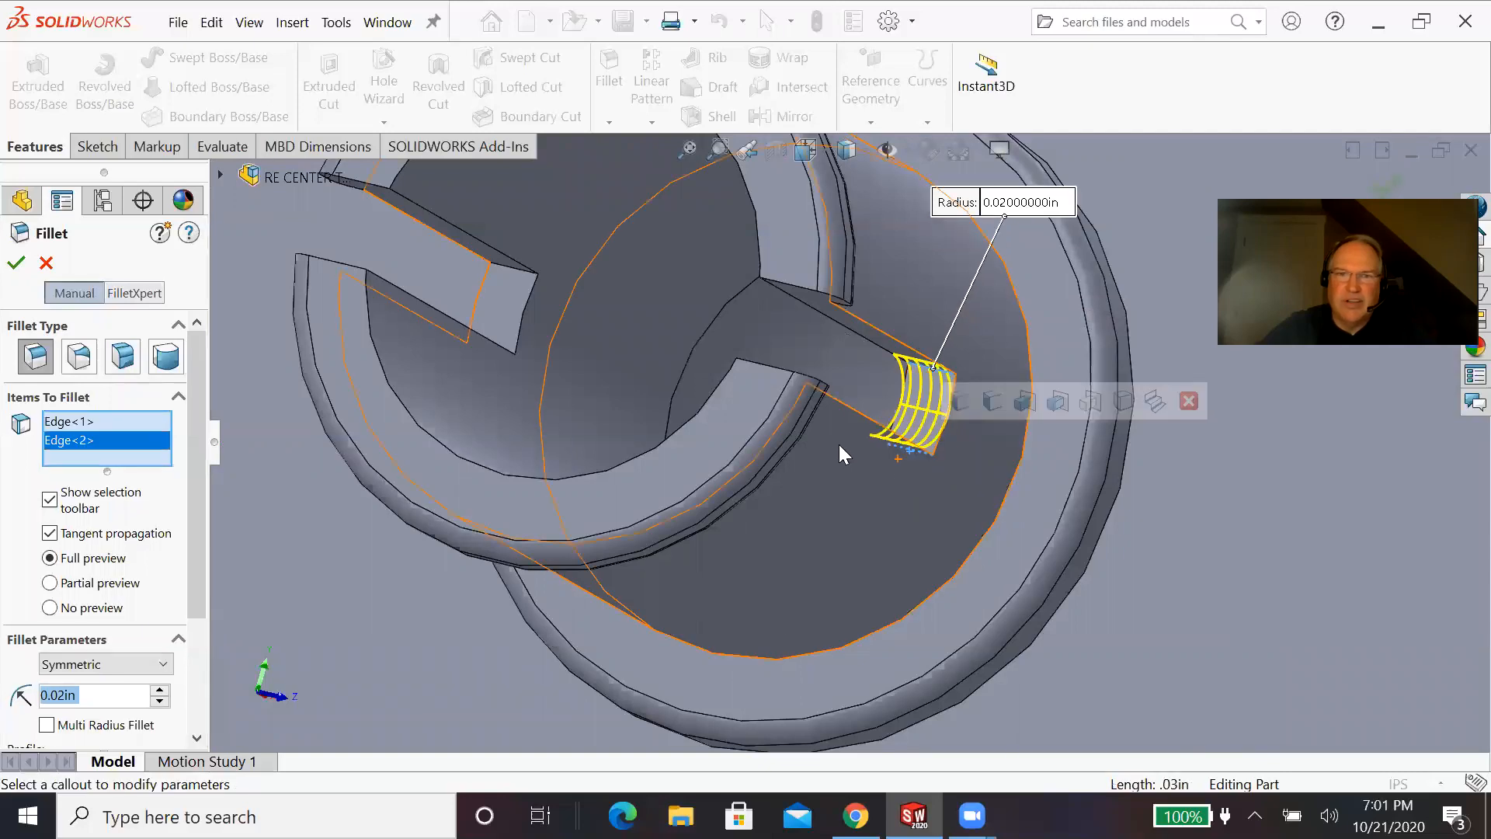
left_click(502, 264)
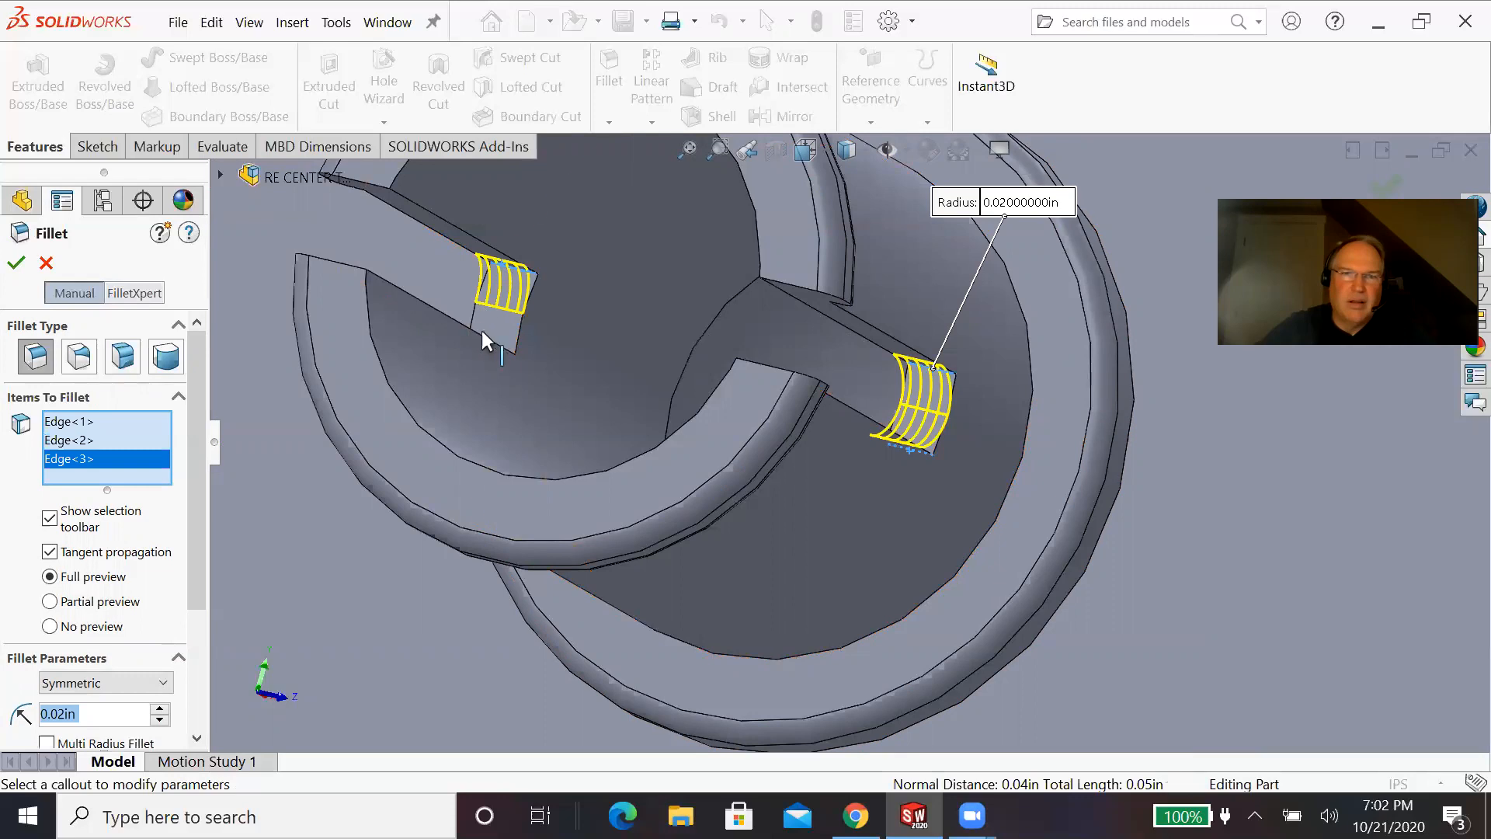
left_click(488, 351)
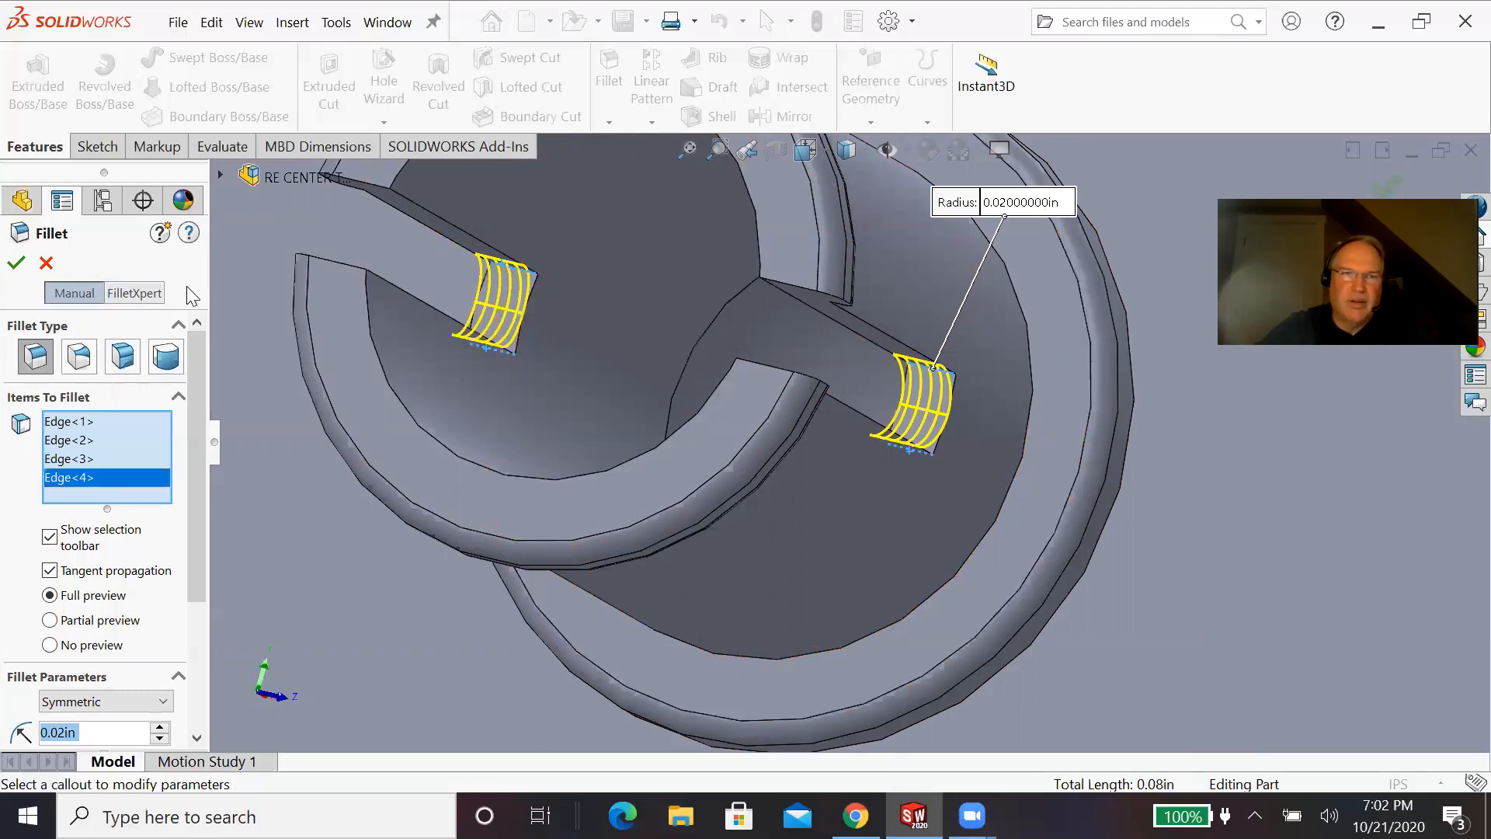
left_click(15, 262)
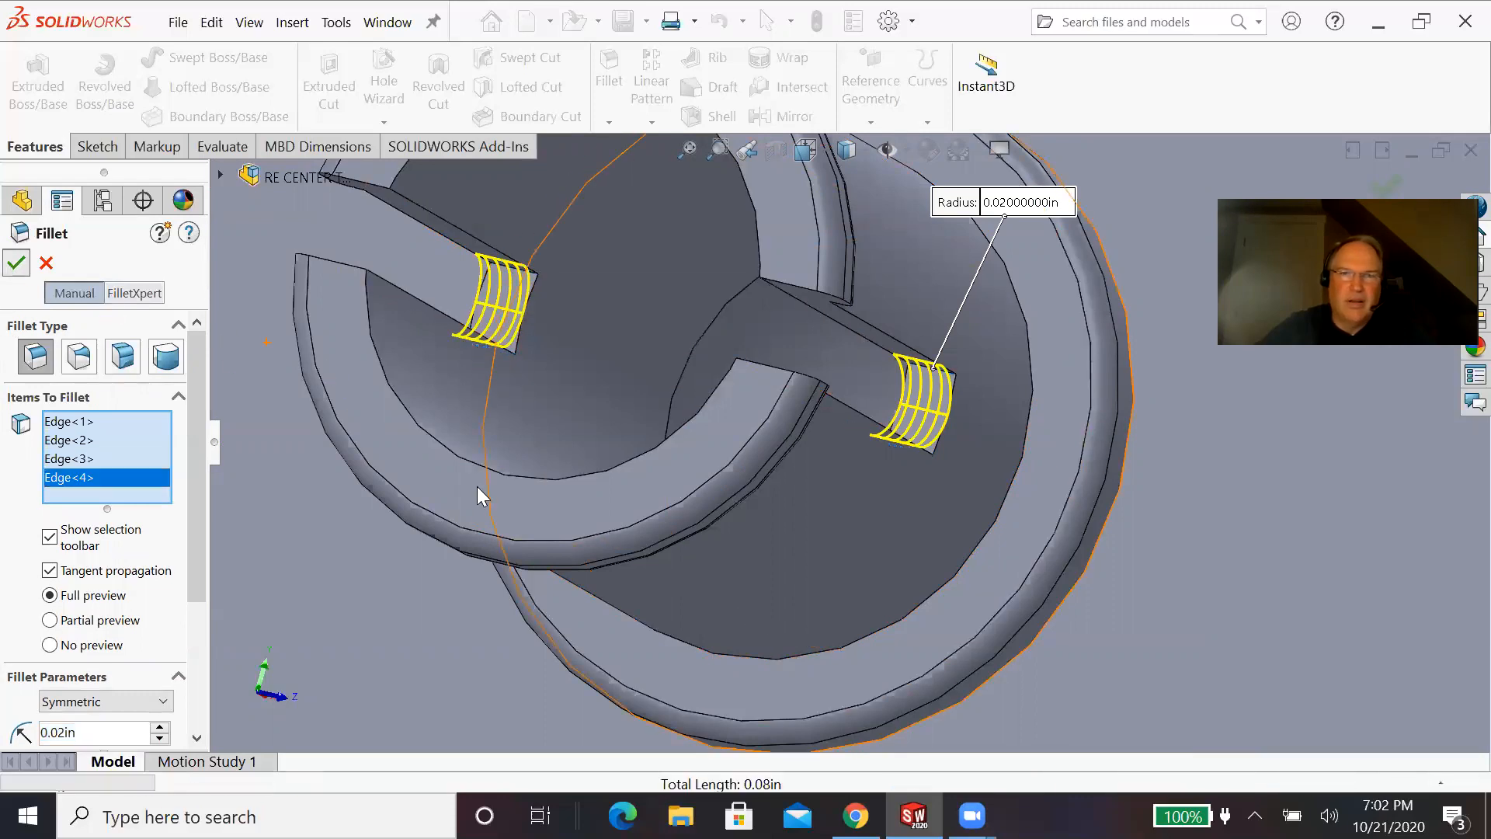
Step: Start a face-level green appearance on the peg's cylindrical outer face and add the side, rounded and front faces of its base flange
scroll(579, 484, "up", 3)
middle_click_drag(642, 494, 609, 591)
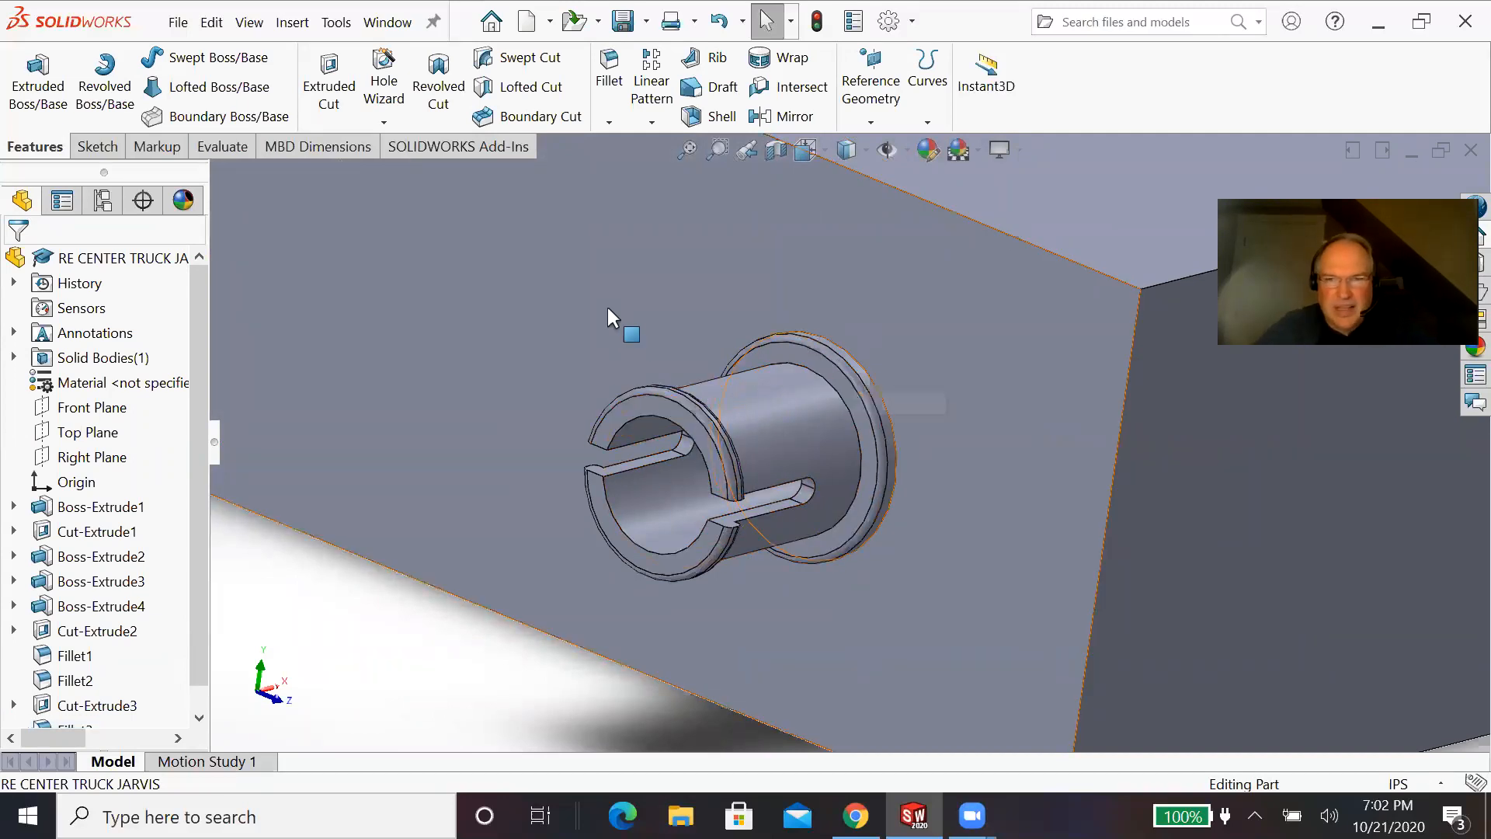
scroll(919, 503, "down", 3)
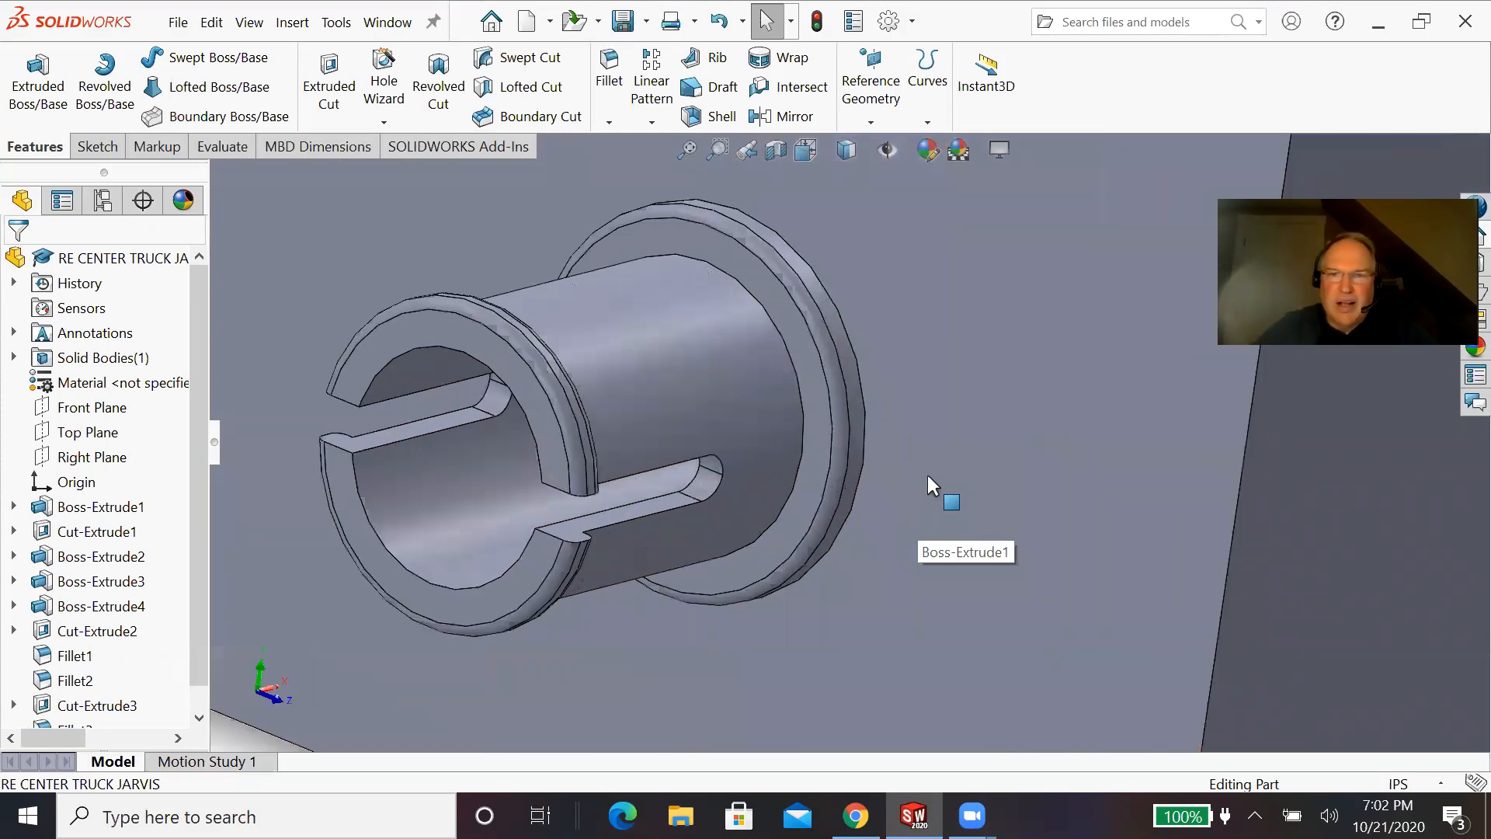
left_click(718, 381)
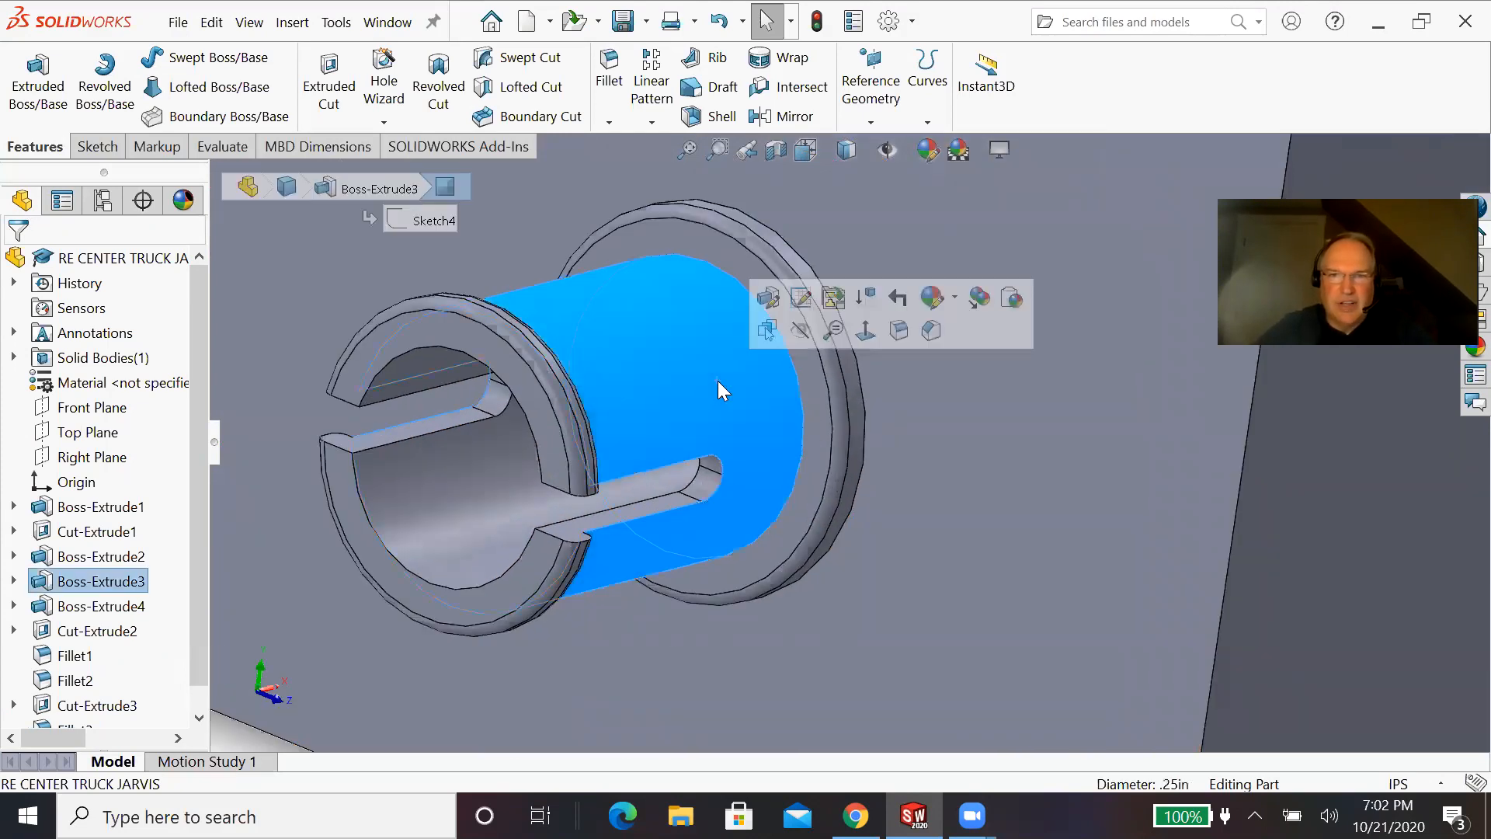
left_click(932, 303)
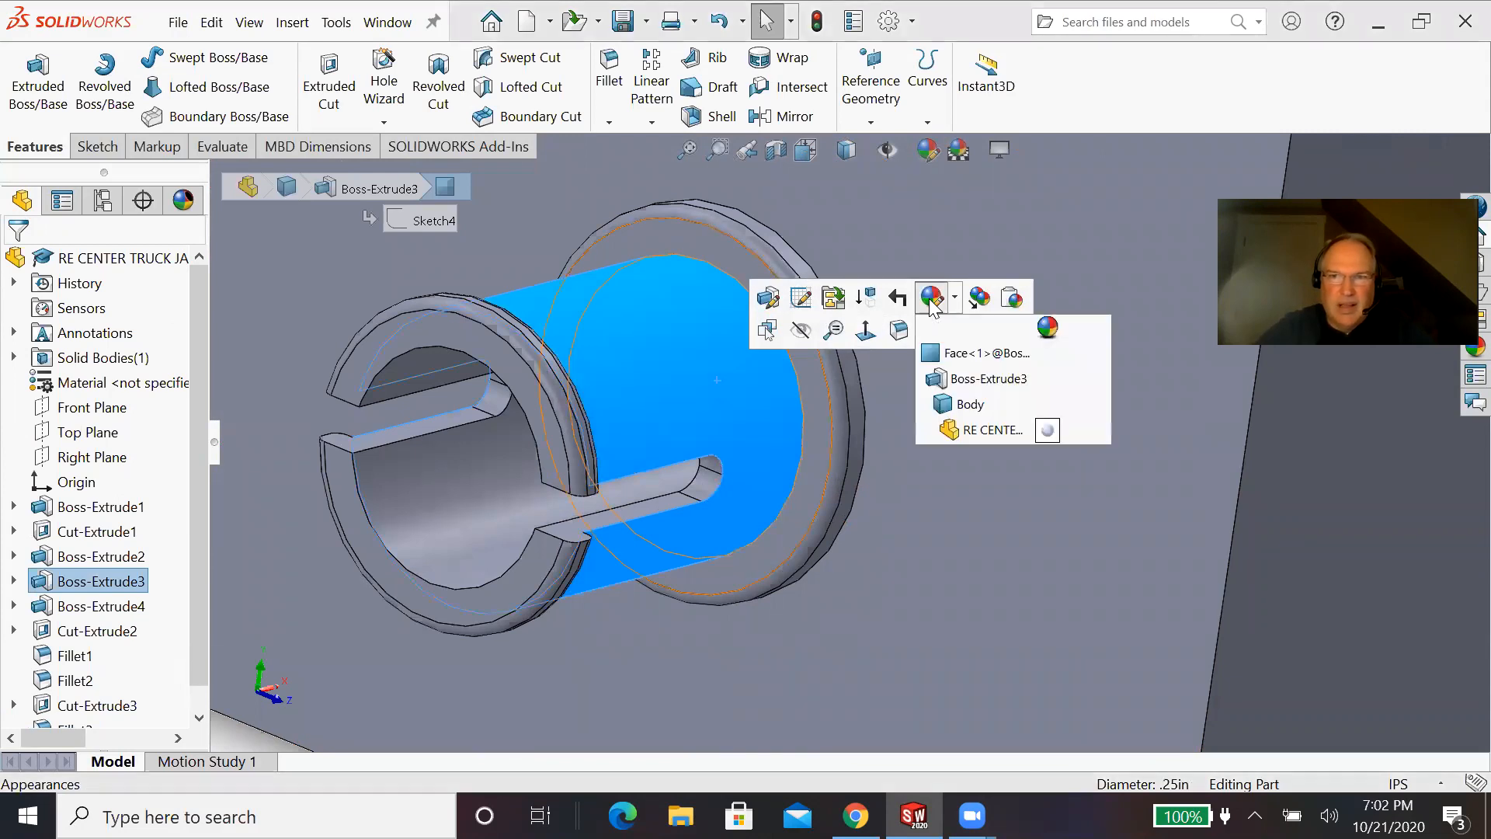
left_click(951, 355)
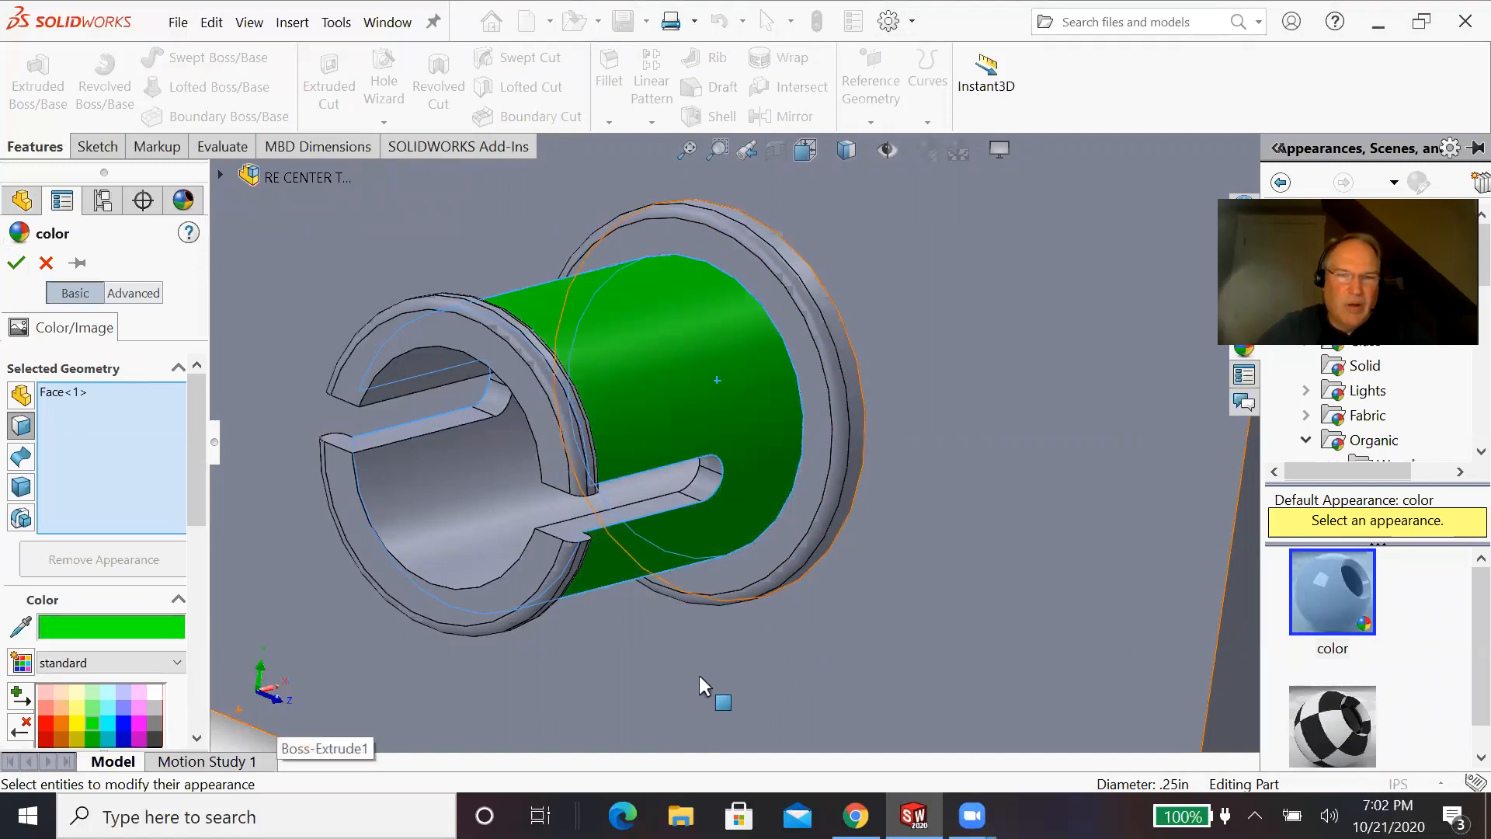
left_click(857, 431)
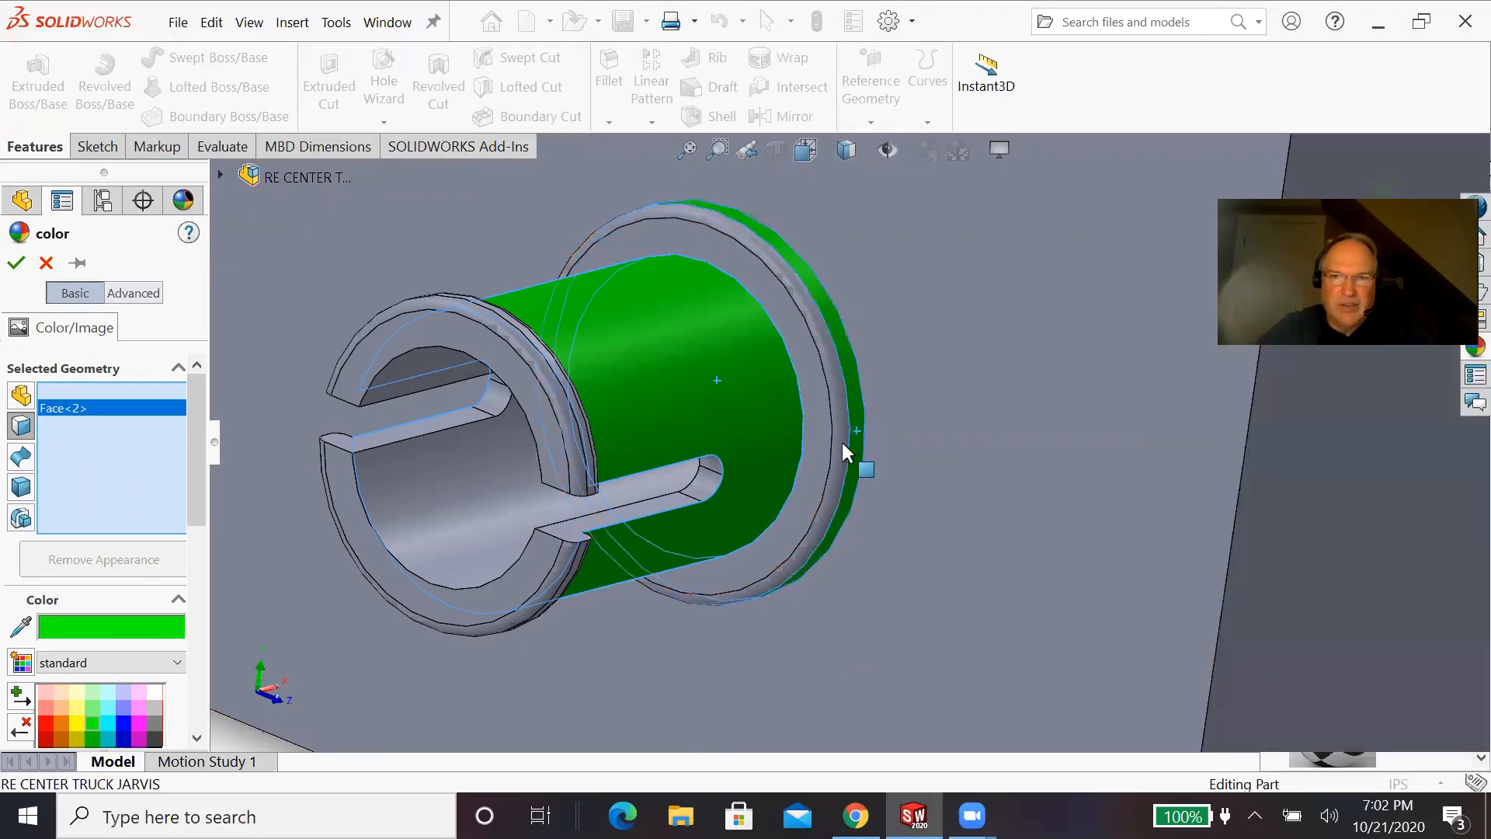
left_click(836, 455)
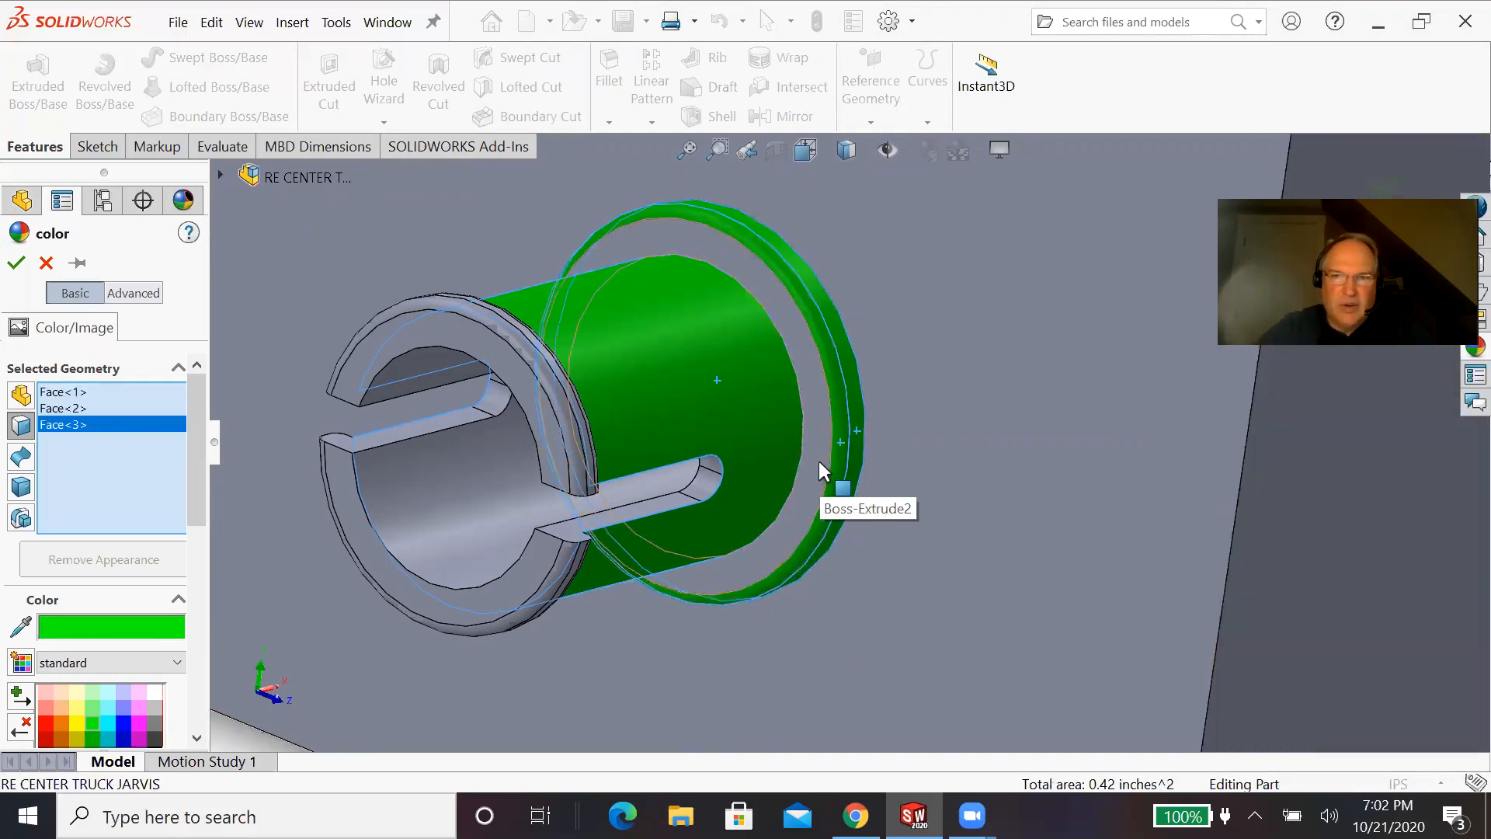
left_click(760, 527)
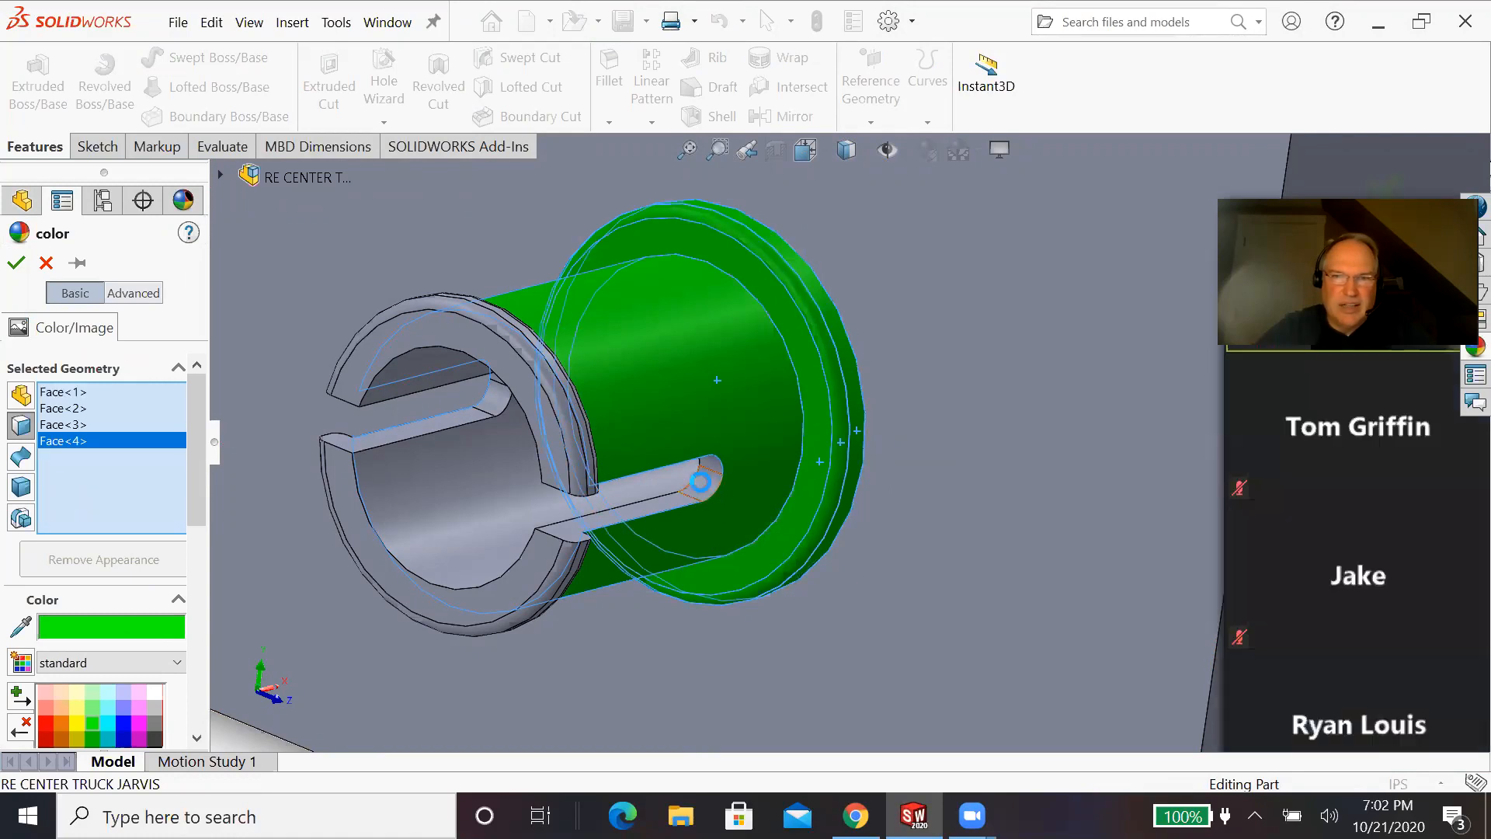
Step: Add the visible slot walls, the peg's front end faces and its inner bore to the green appearance
left_click(704, 482)
left_click(711, 465)
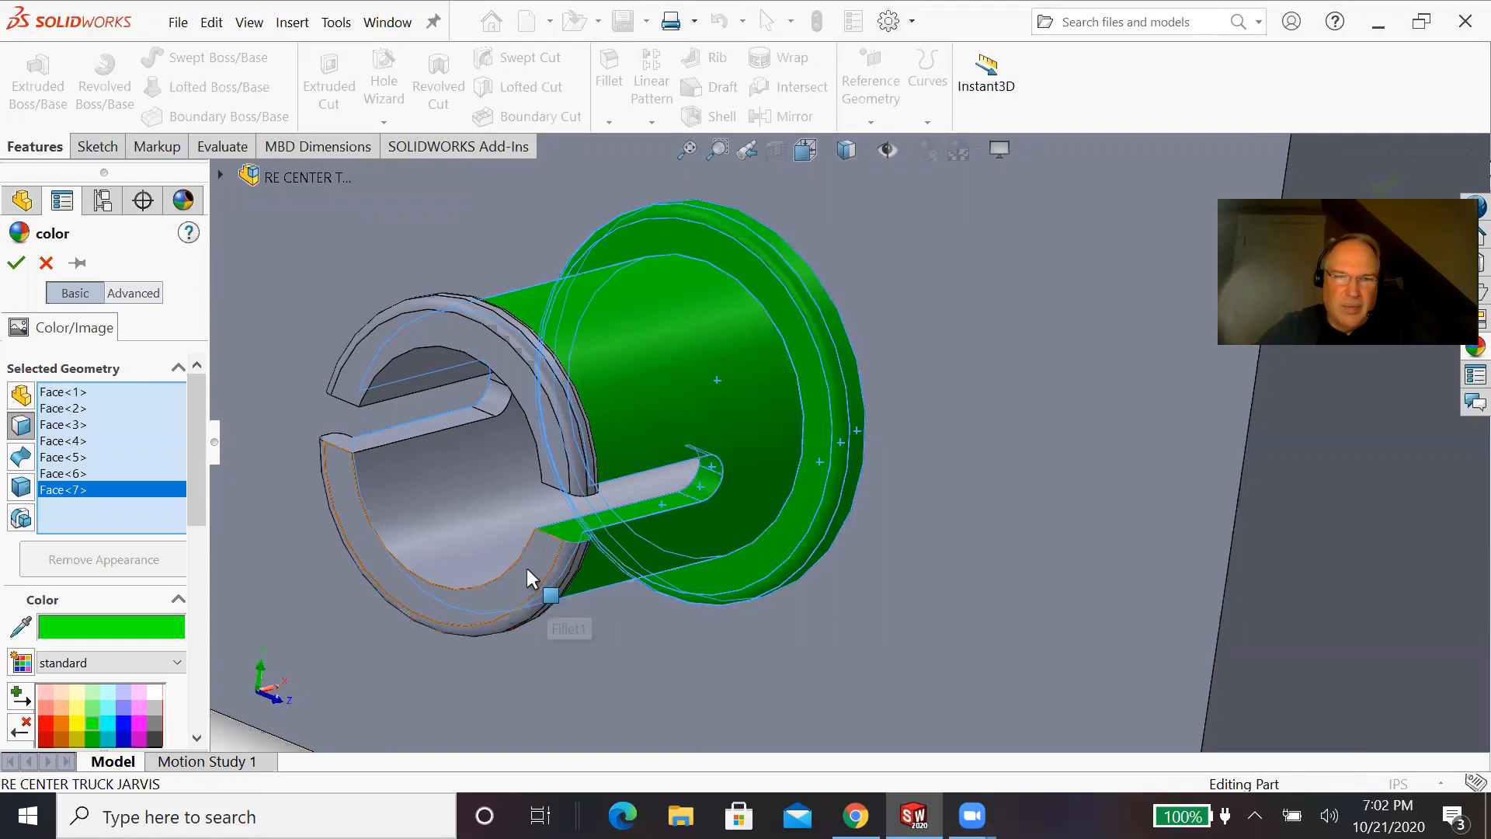
left_click(528, 566)
left_click(556, 459)
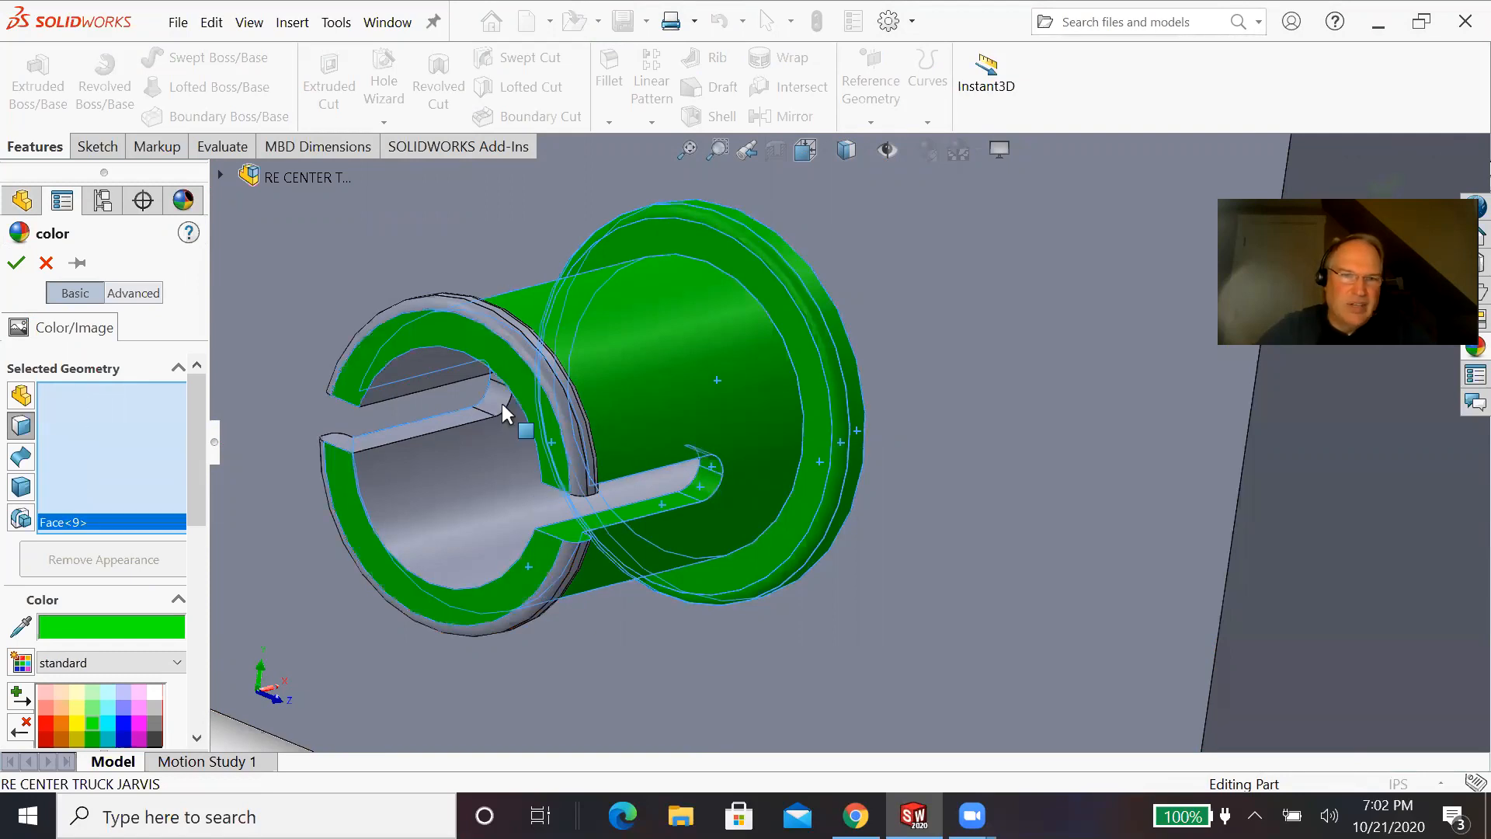
left_click(504, 475)
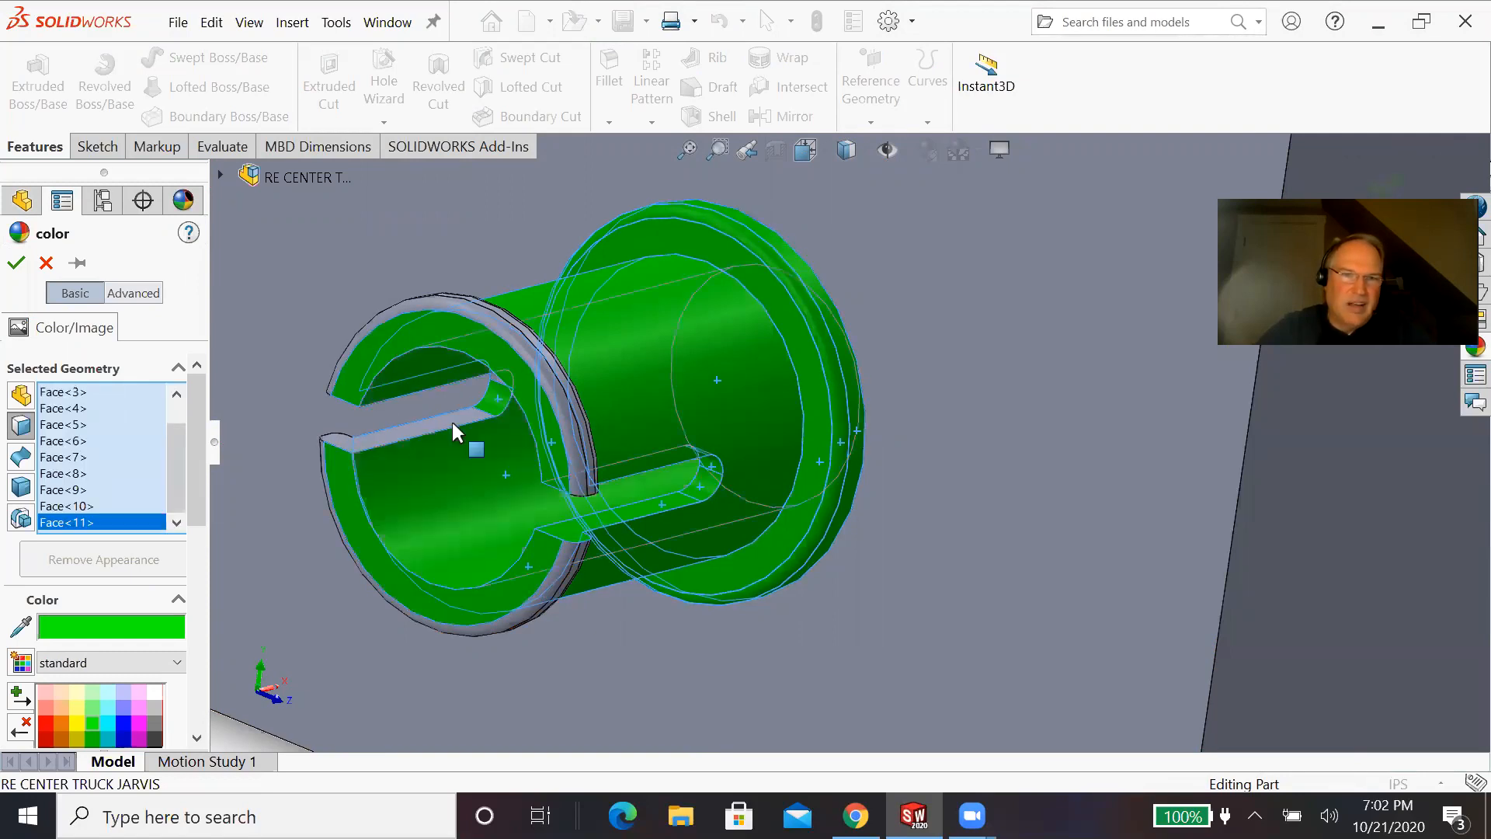
Step: Add the outer, rounded and rear faces of both halves of the peg's split rim to the green appearance
left_click(572, 566)
left_click(561, 571)
left_click(578, 465)
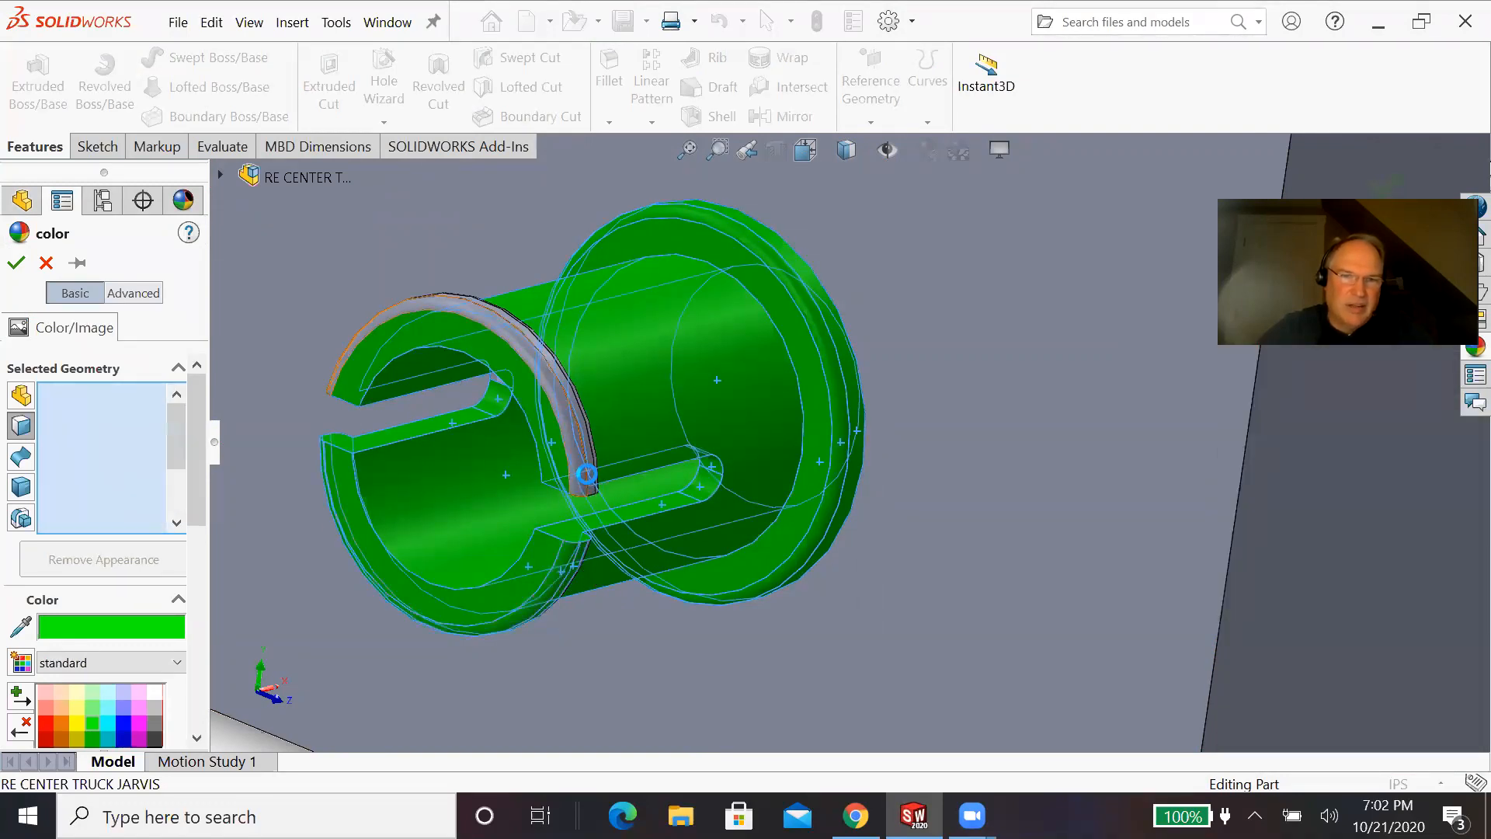
left_click(659, 547)
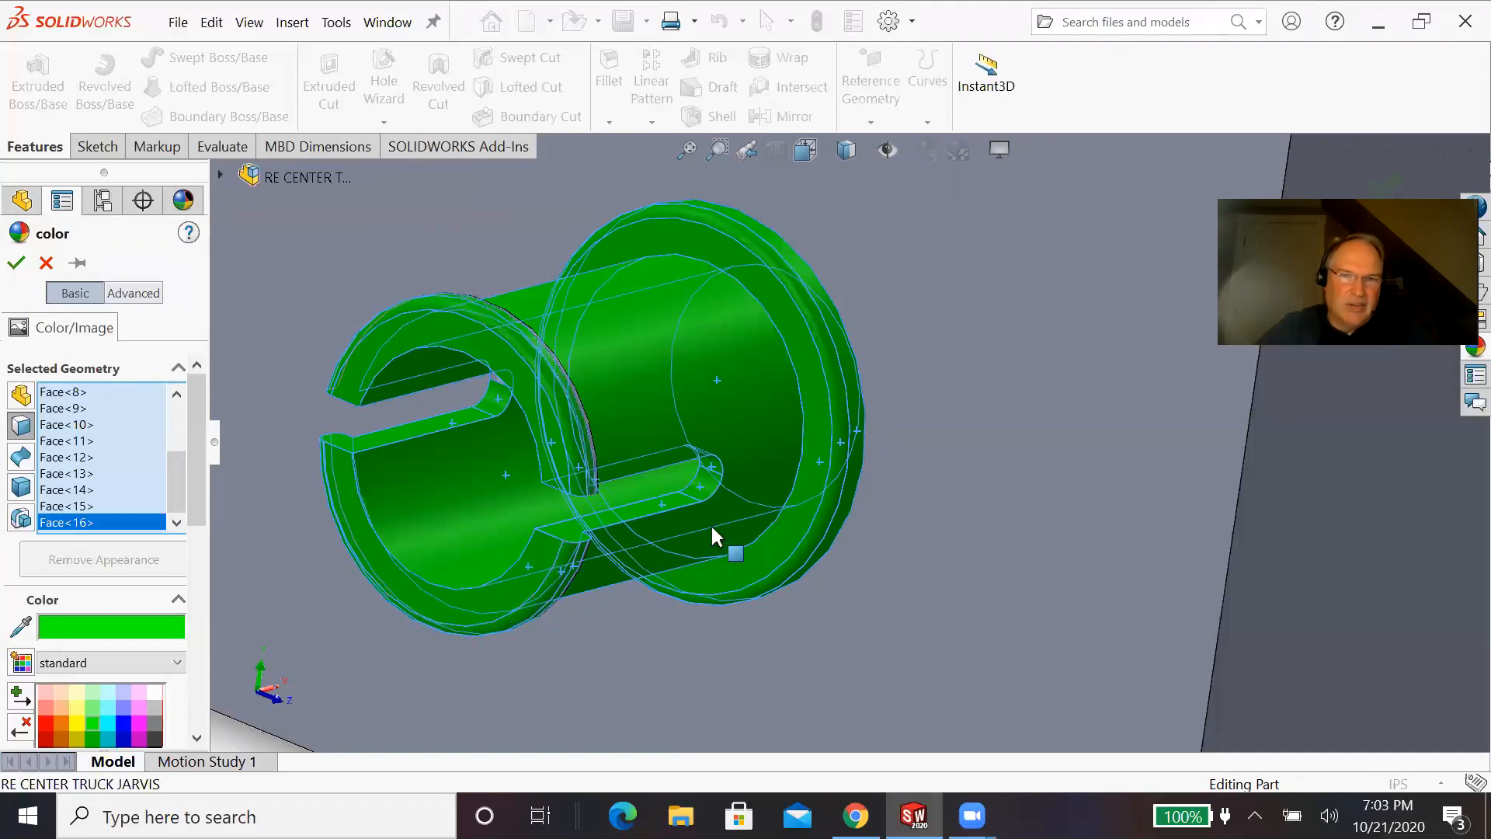
mouse_move(710, 525)
middle_mouse_down()
mouse_move(609, 526)
mouse_move(588, 552)
mouse_move(486, 450)
middle_mouse_up()
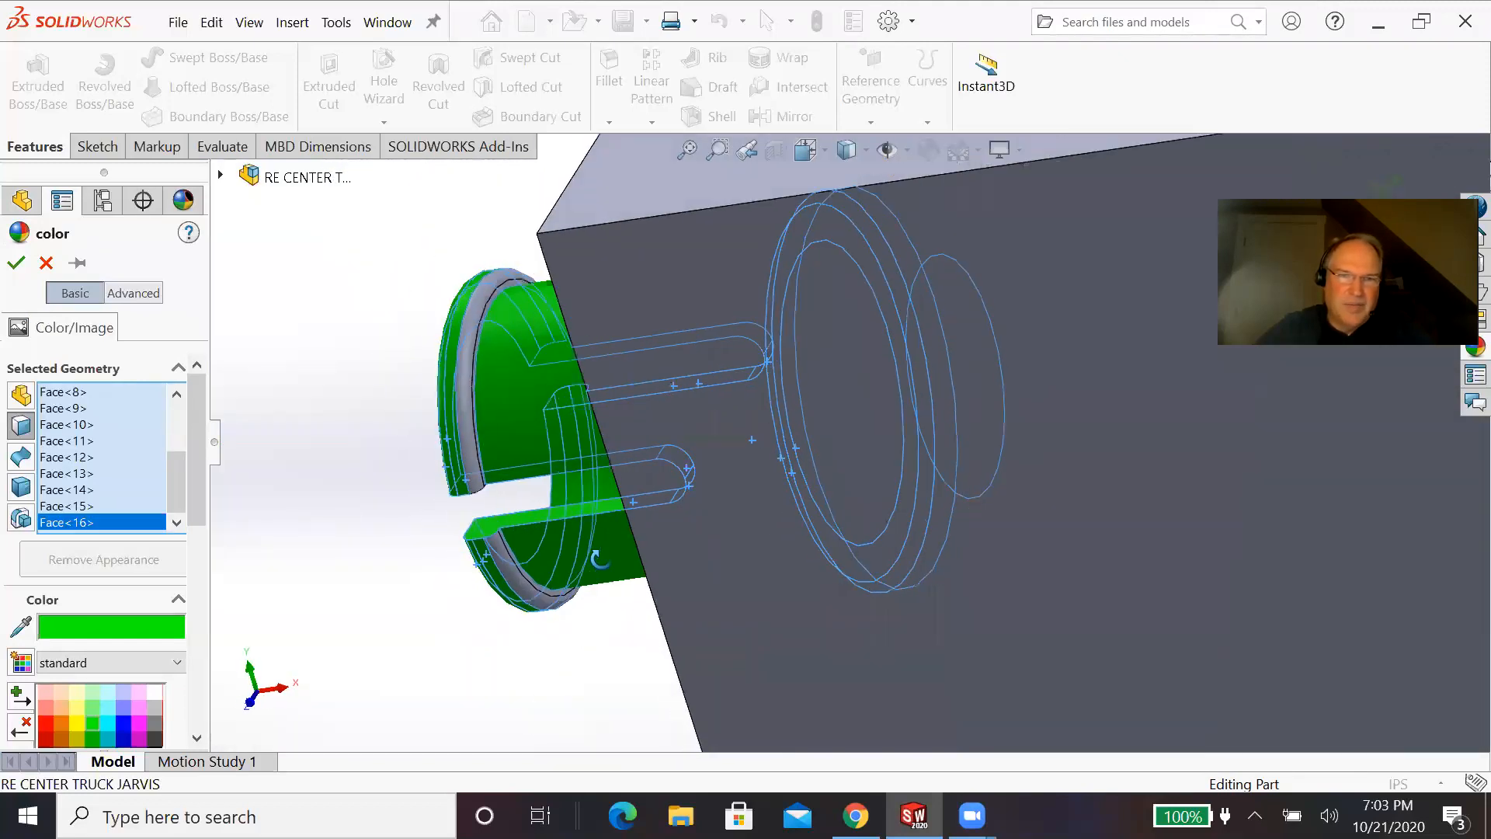
left_click(471, 458)
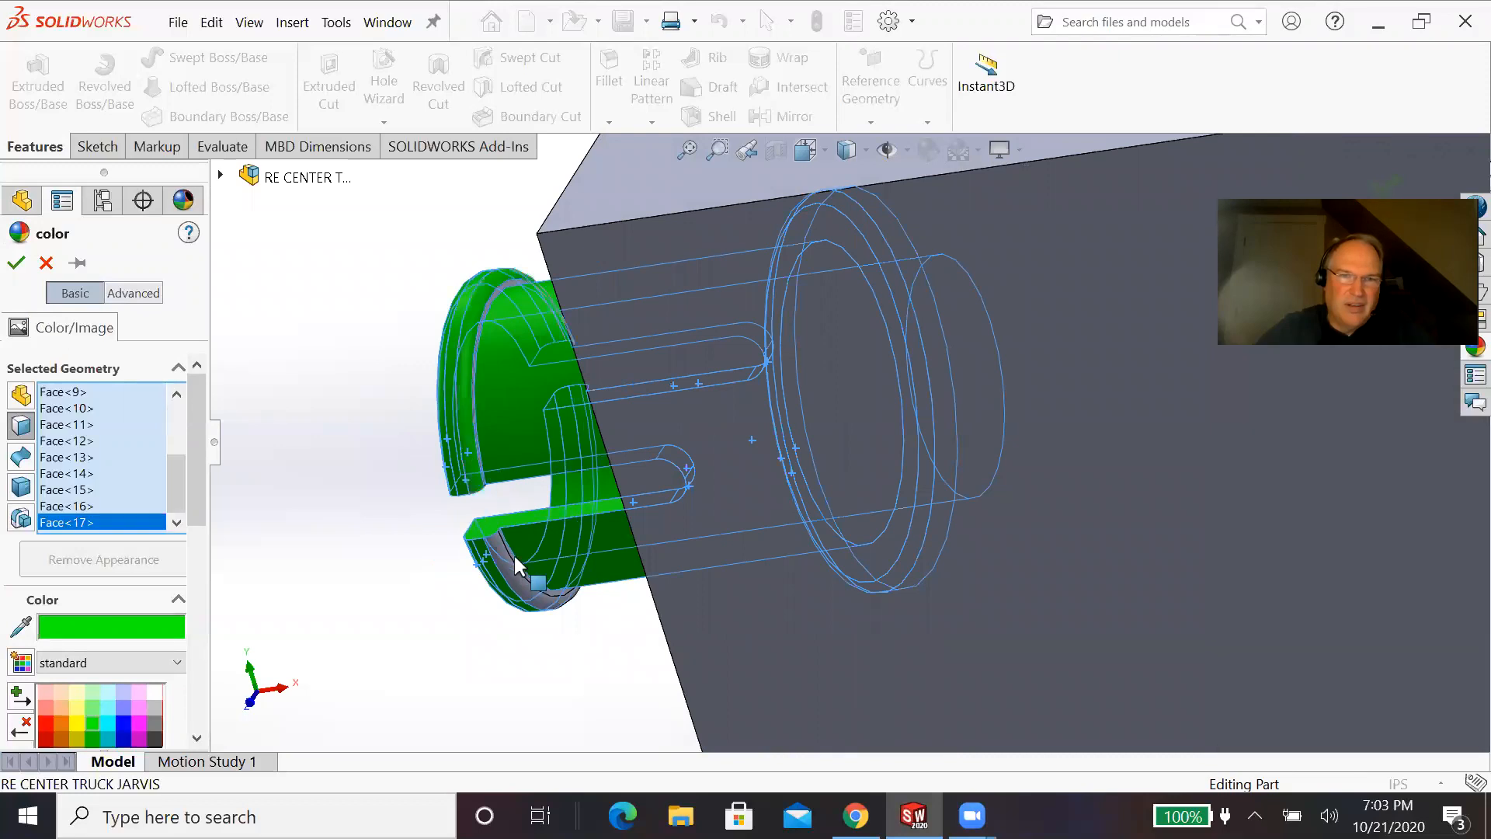
left_click(510, 570)
scroll(488, 441, "down", 5)
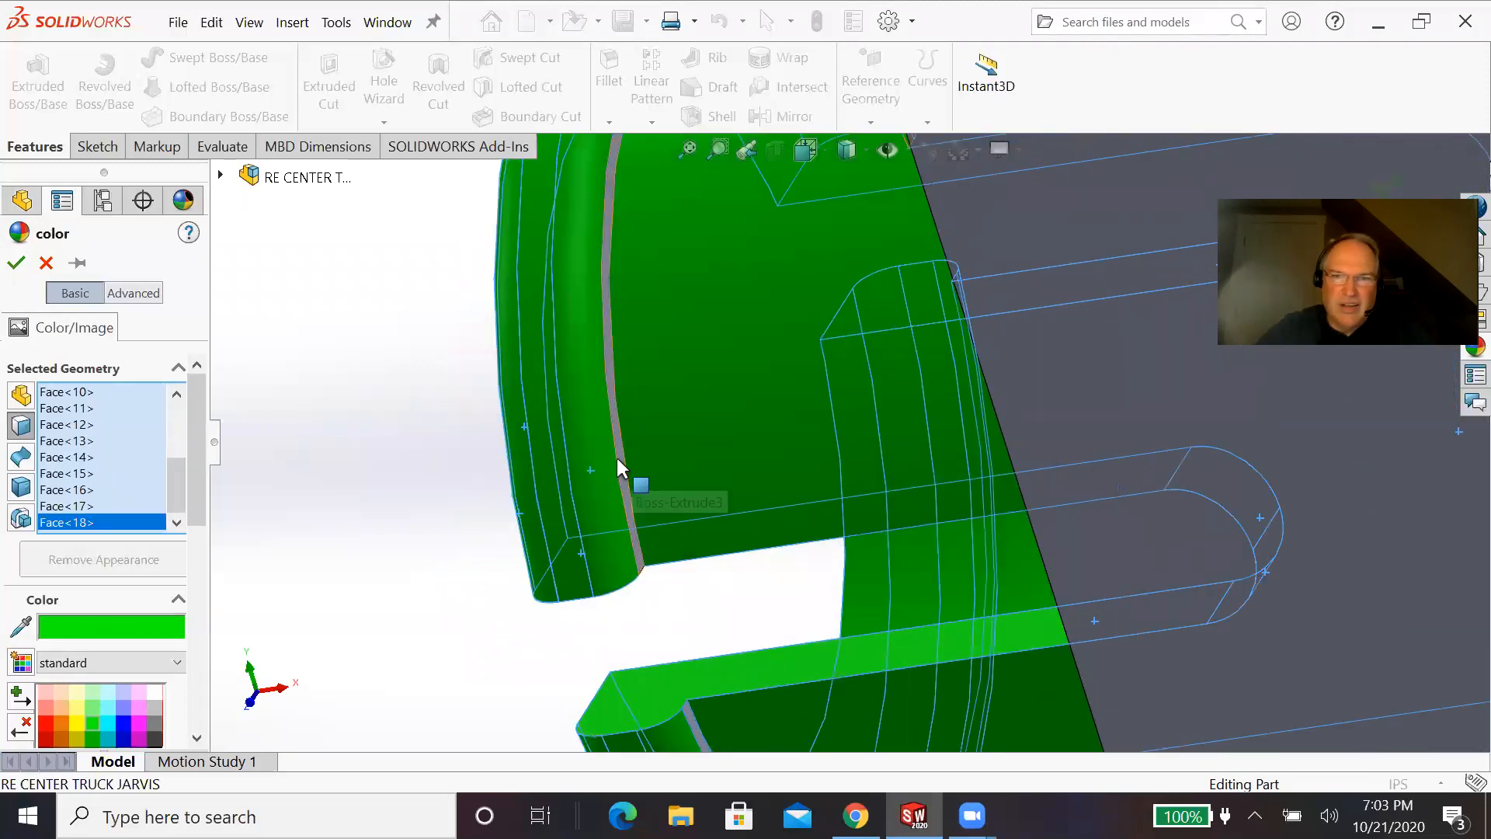
left_click(615, 459)
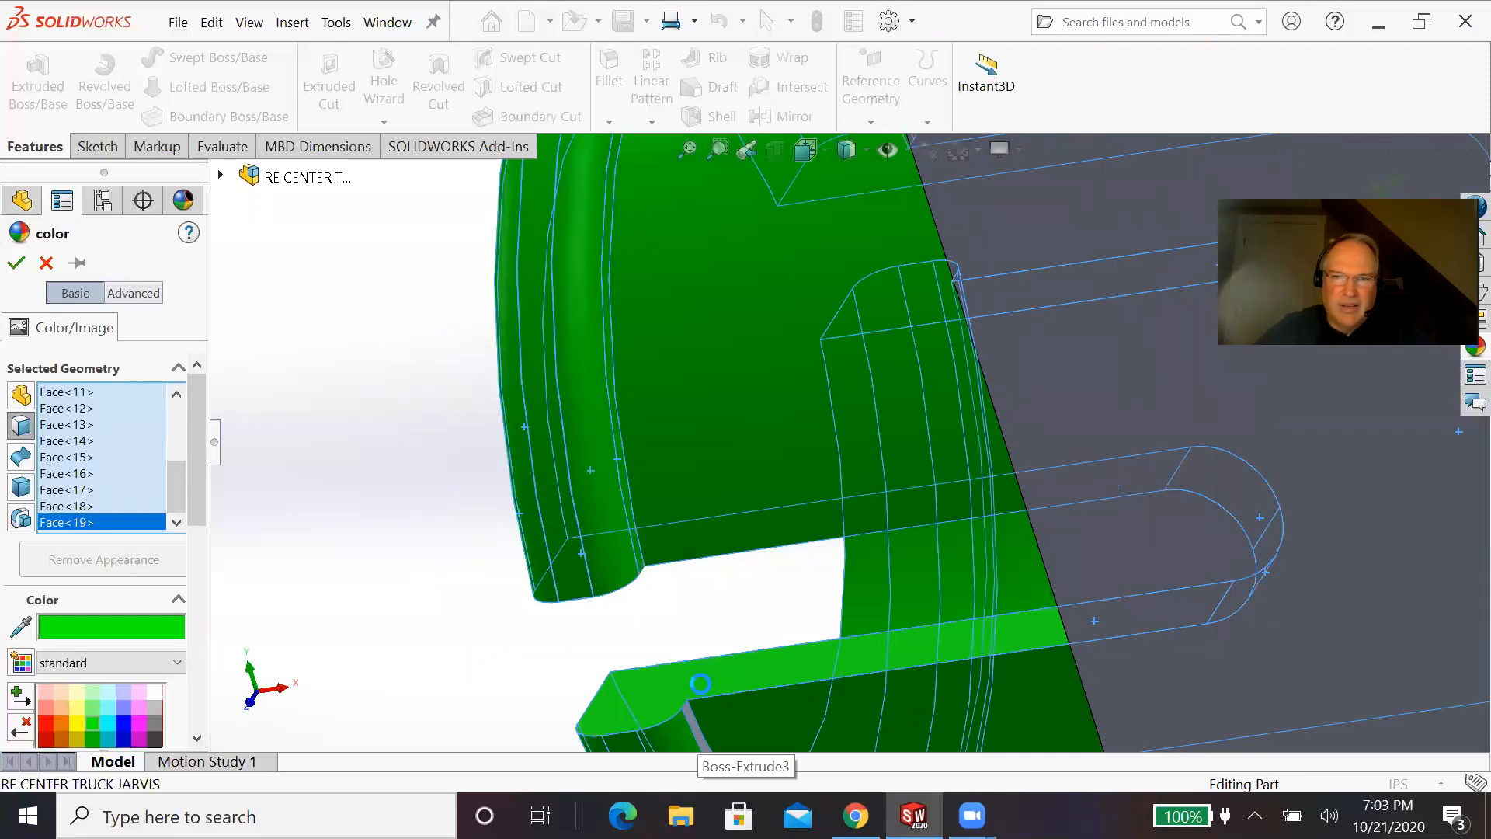
left_click(700, 683)
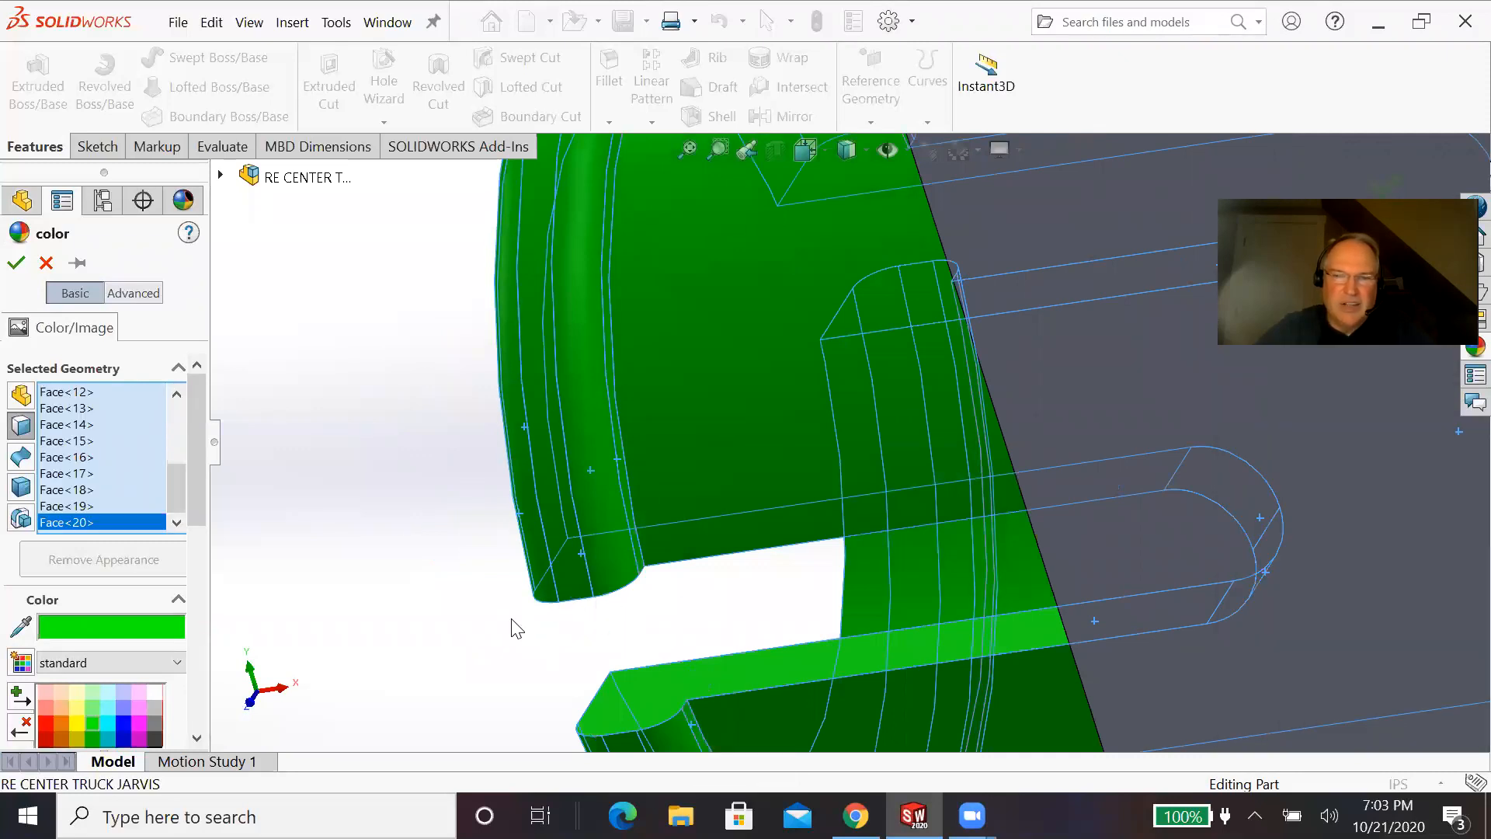
Step: Add the remaining bore and slot wall faces to the green appearance and apply it to the peg
middle_click_drag(504, 620, 656, 606)
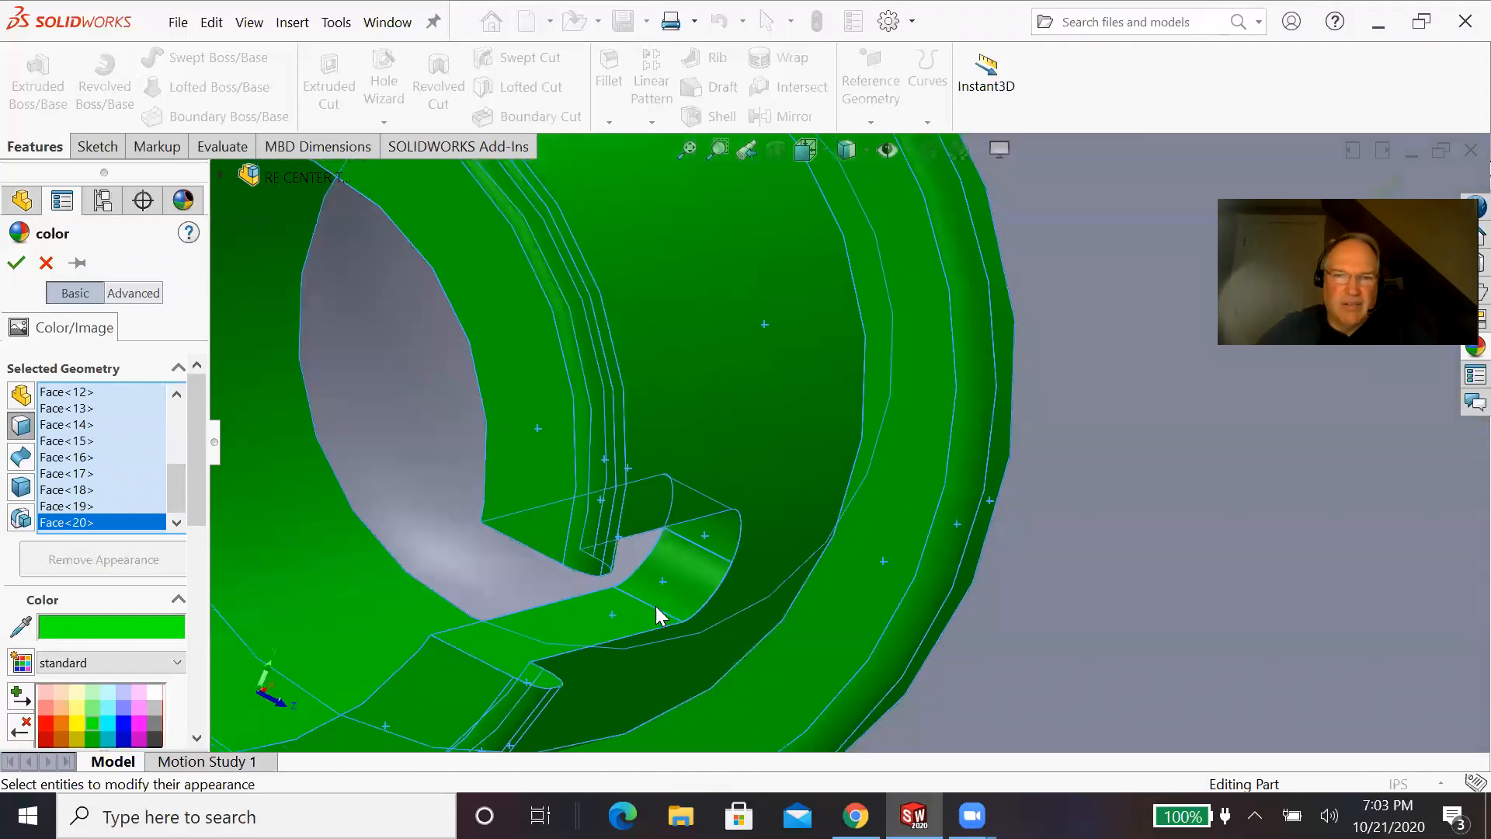
left_click(398, 463)
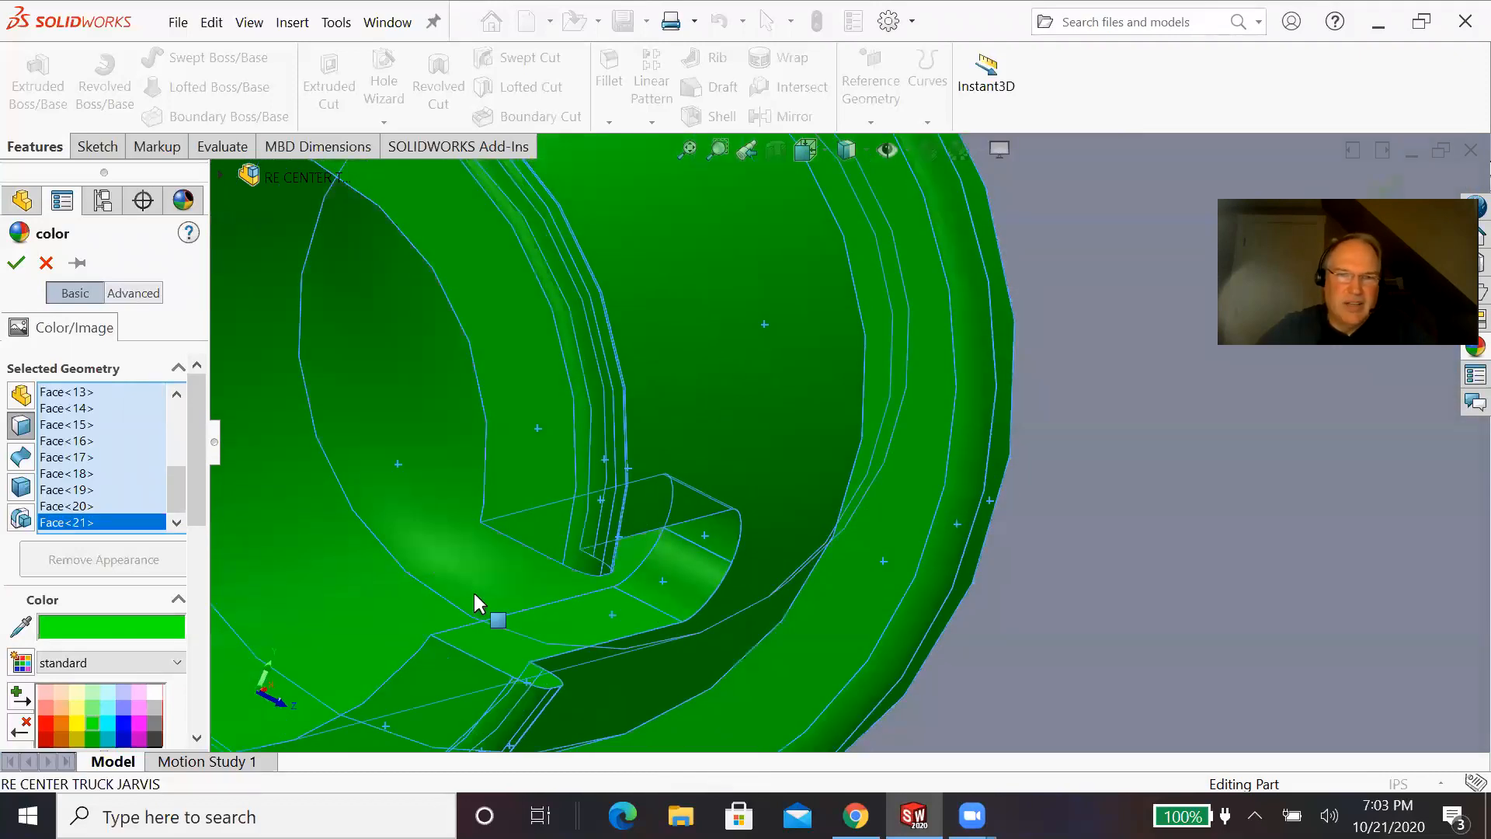
scroll(474, 594, "up", 5)
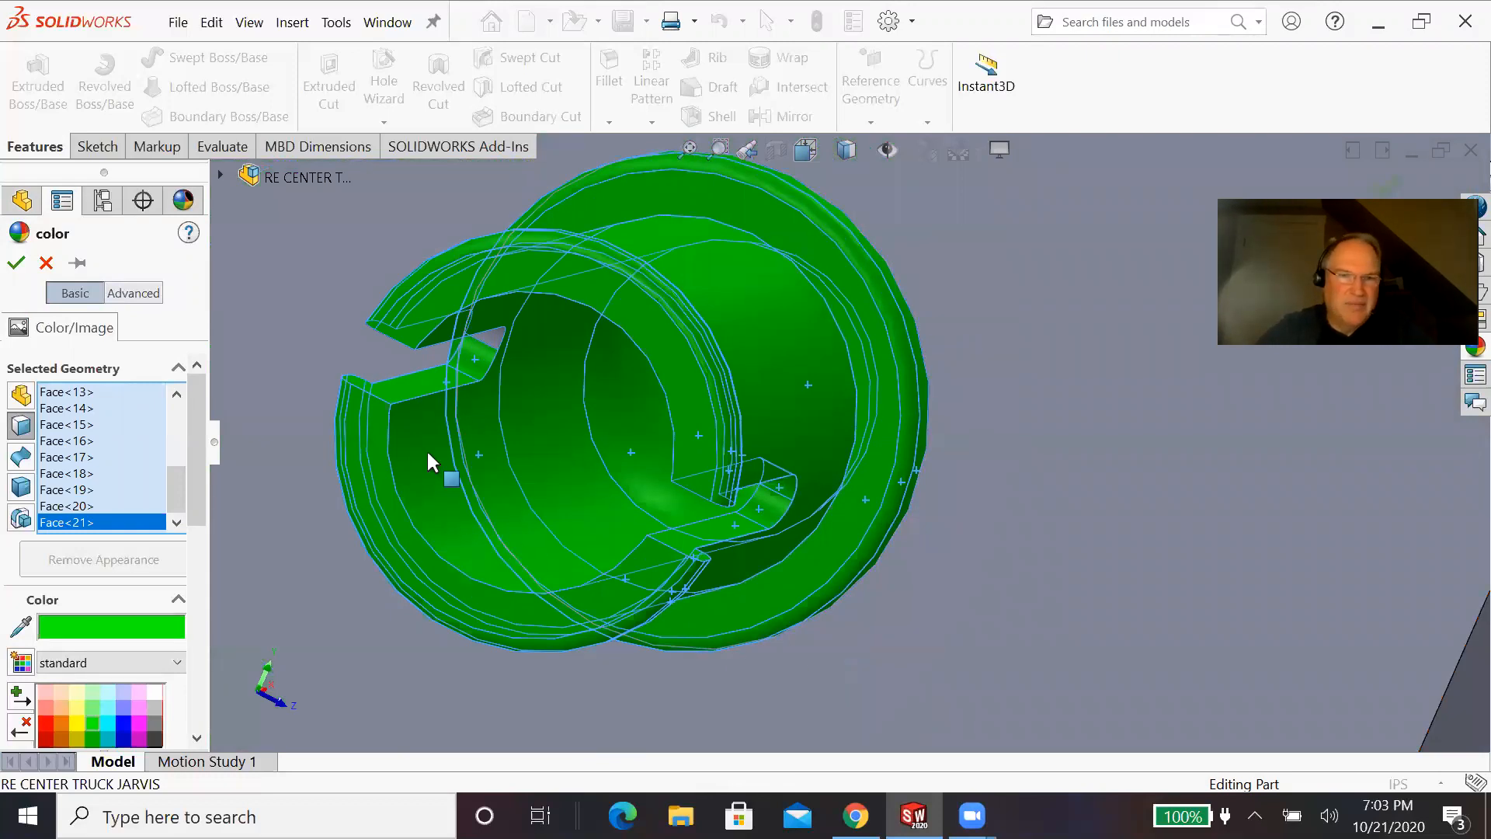
scroll(488, 441, "up", 2)
middle_click_drag(492, 449, 577, 387)
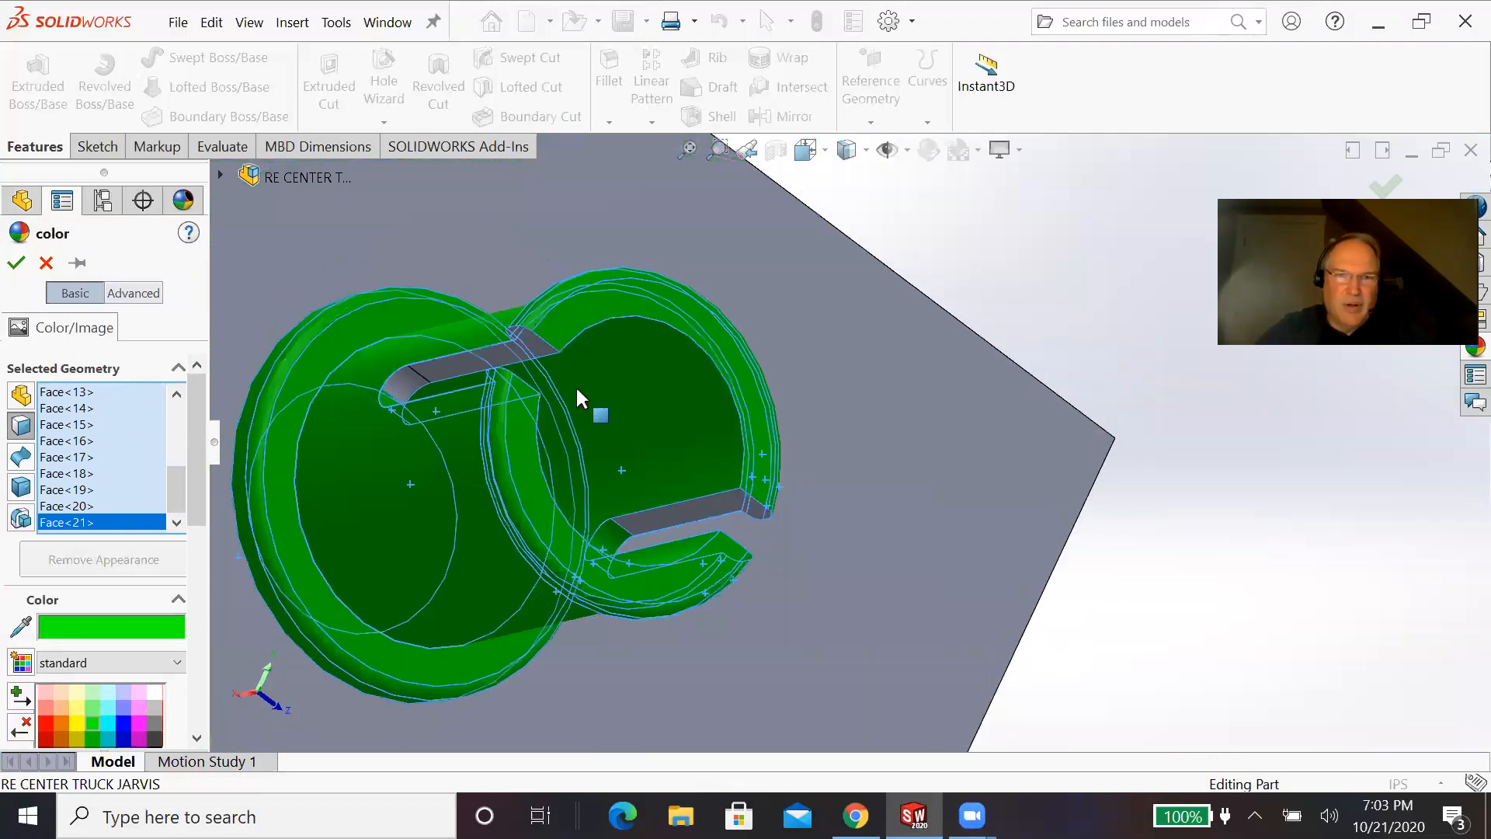
left_click(535, 345)
left_click(396, 394)
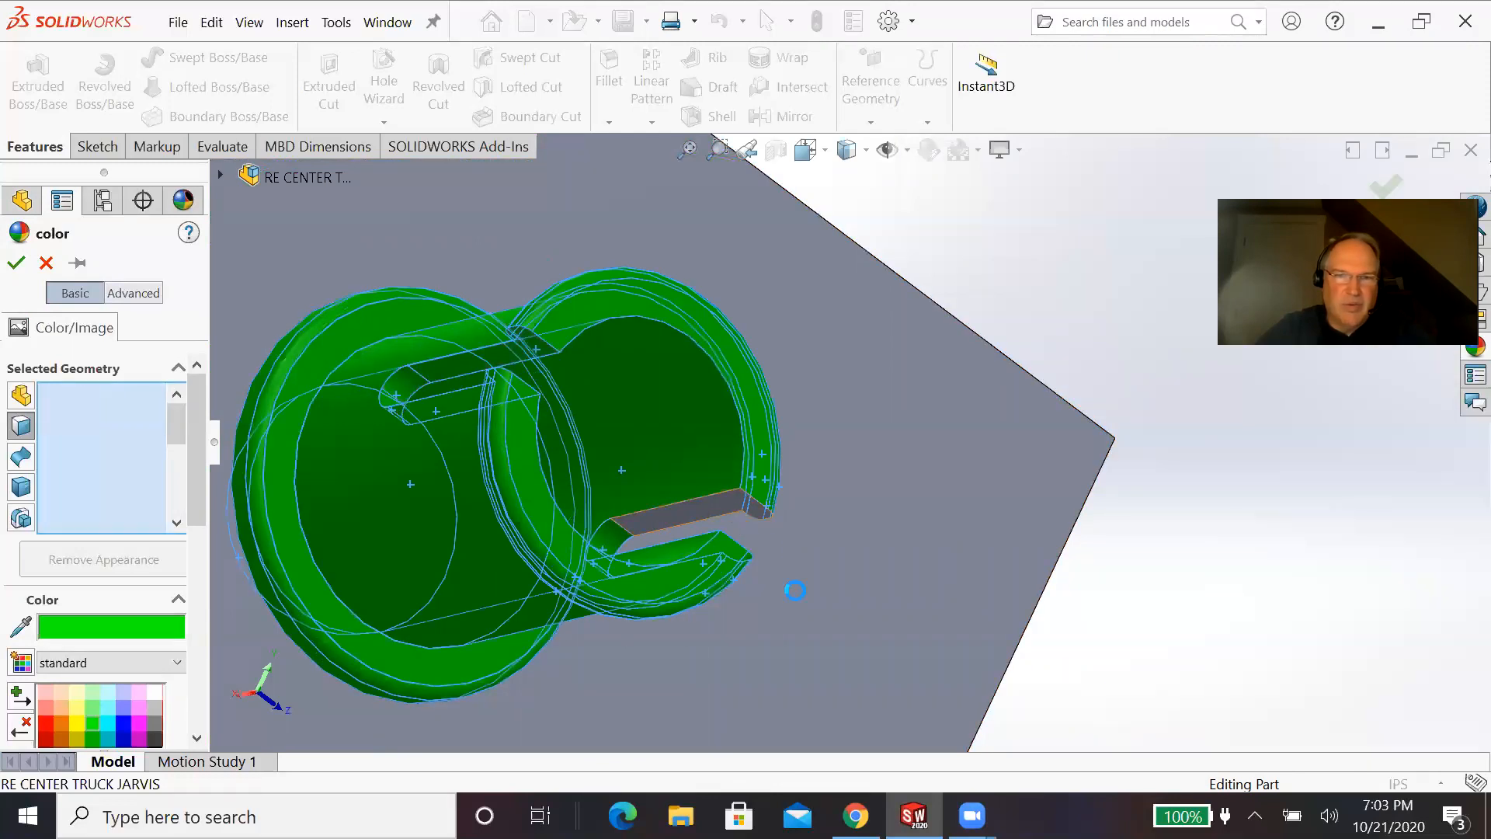
middle_click_drag(809, 412, 715, 360)
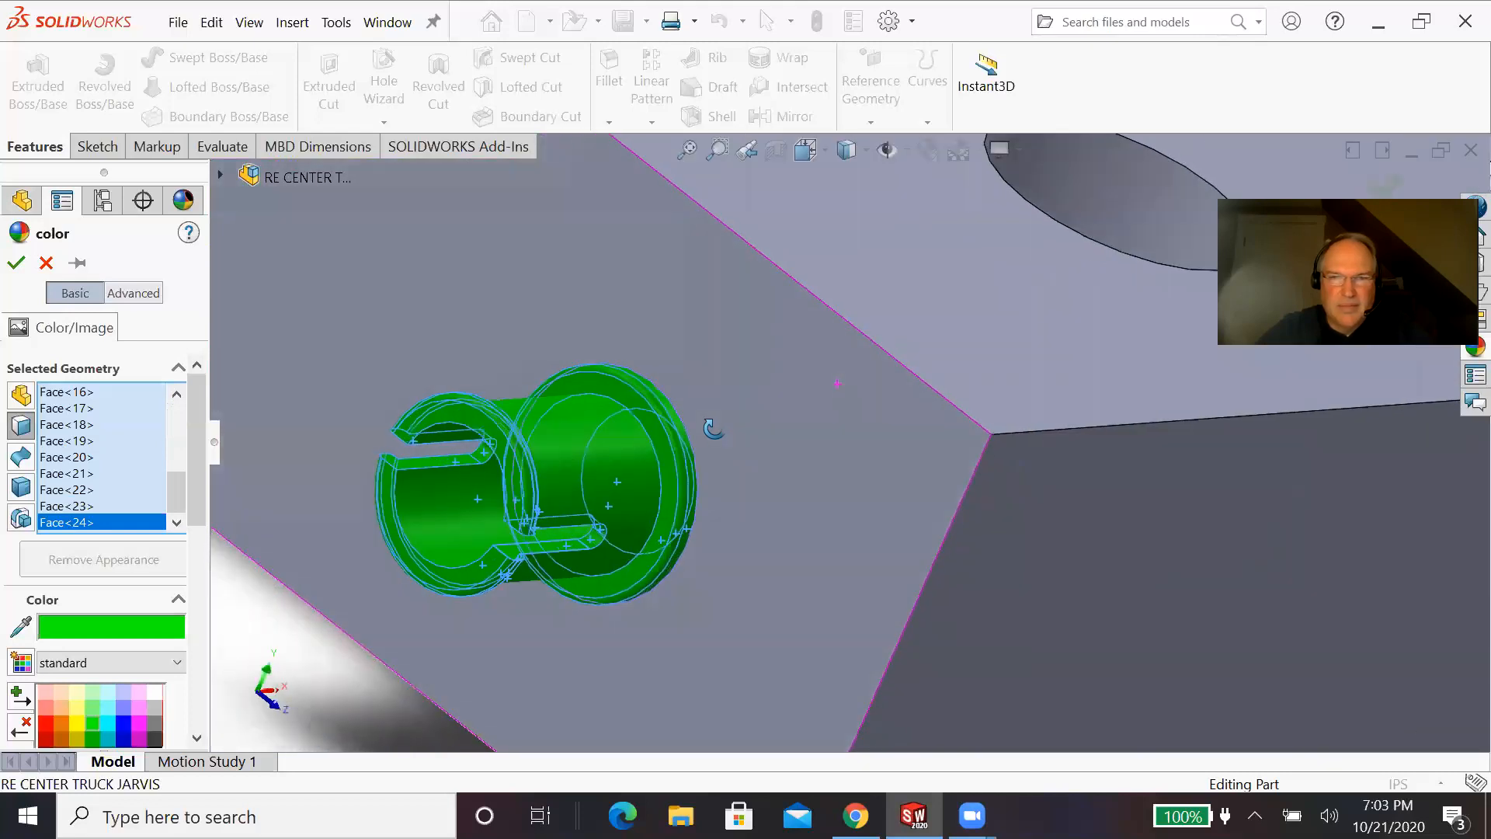
left_click(15, 269)
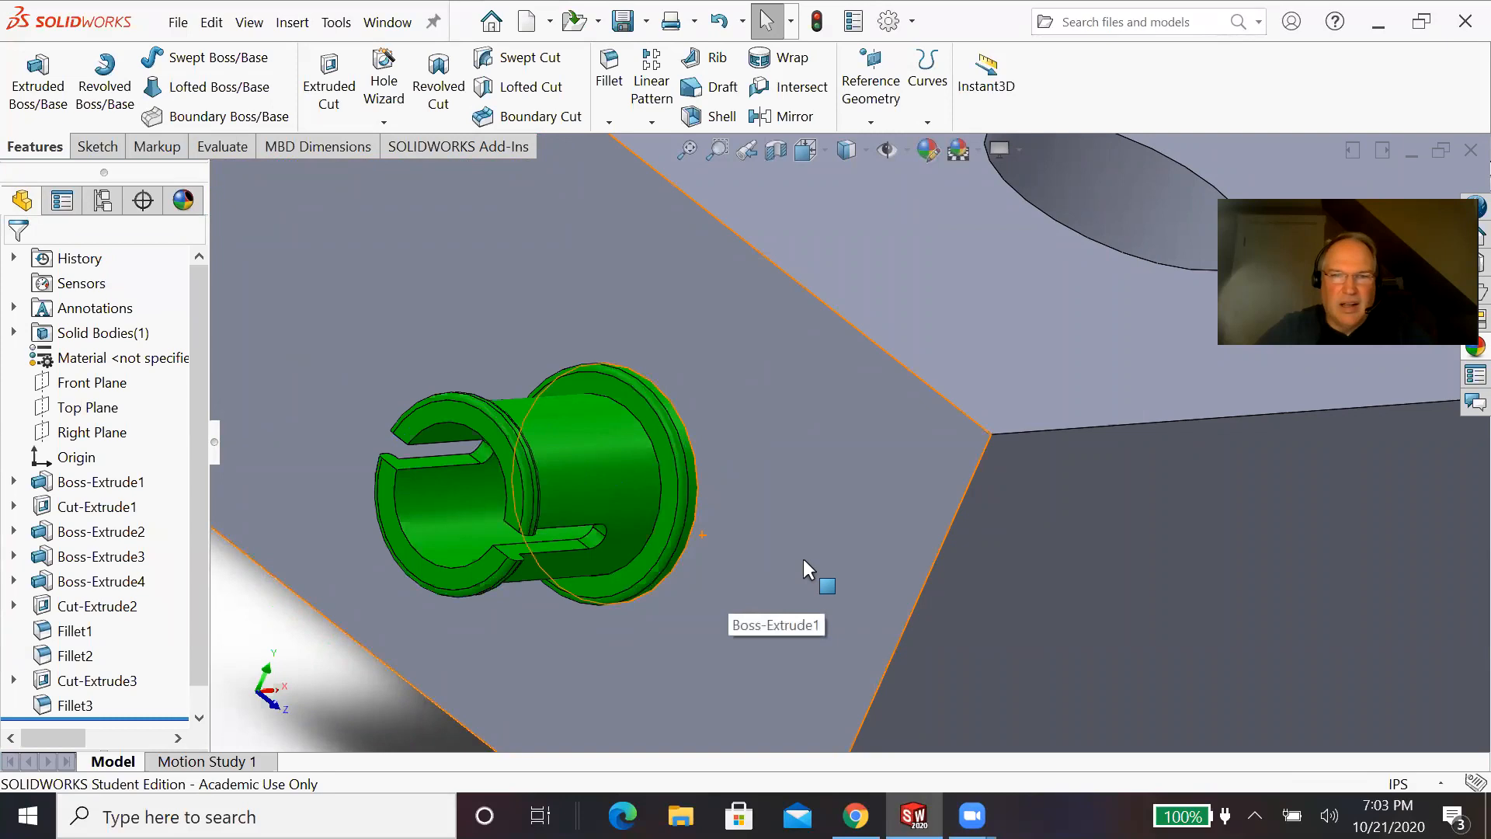
Step: Reorient the block to an isometric-style corner view that faces the side with the green peg
scroll(813, 459, "up", 3)
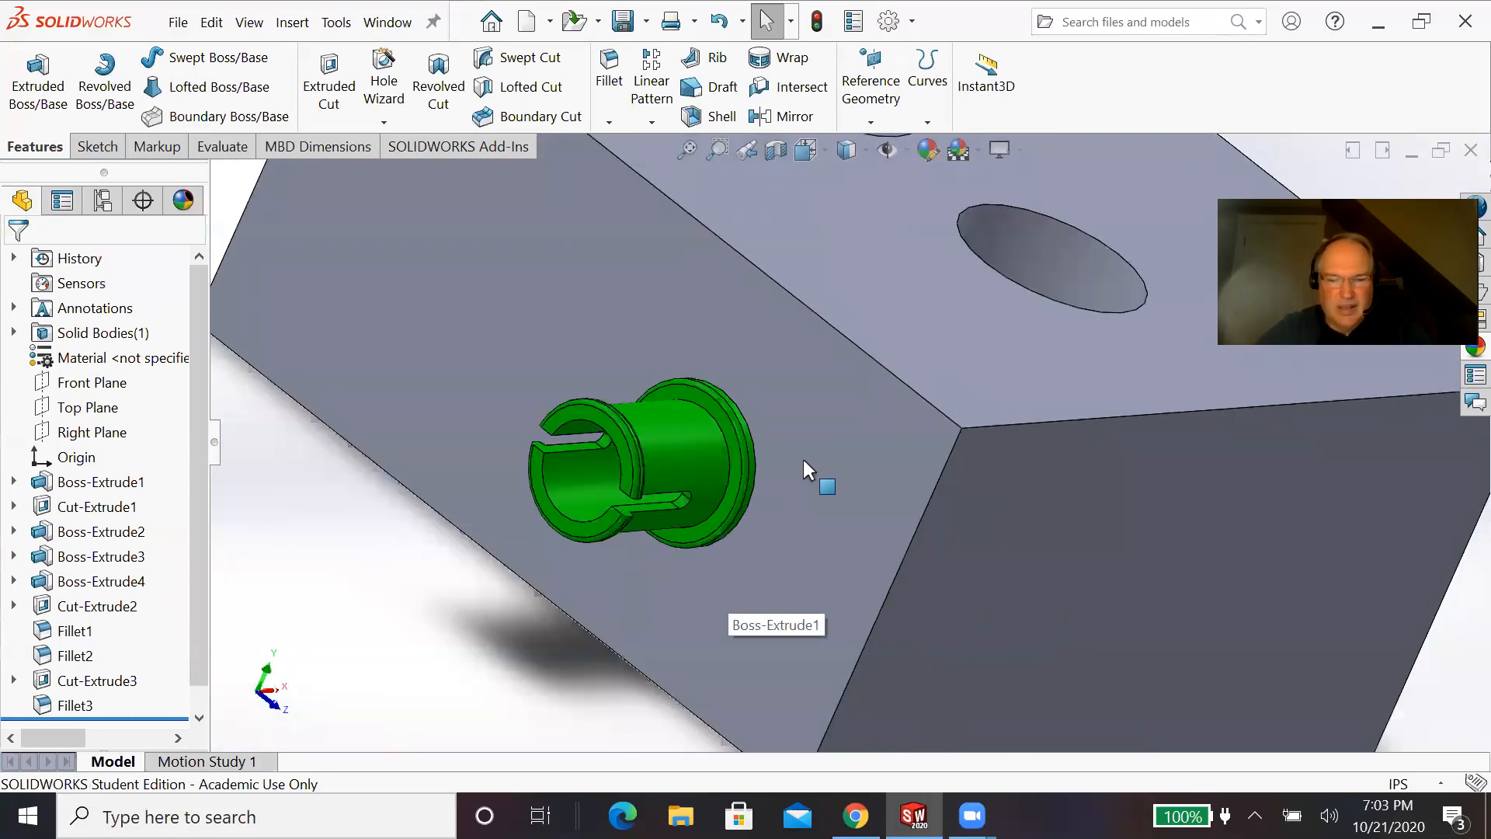
key("space")
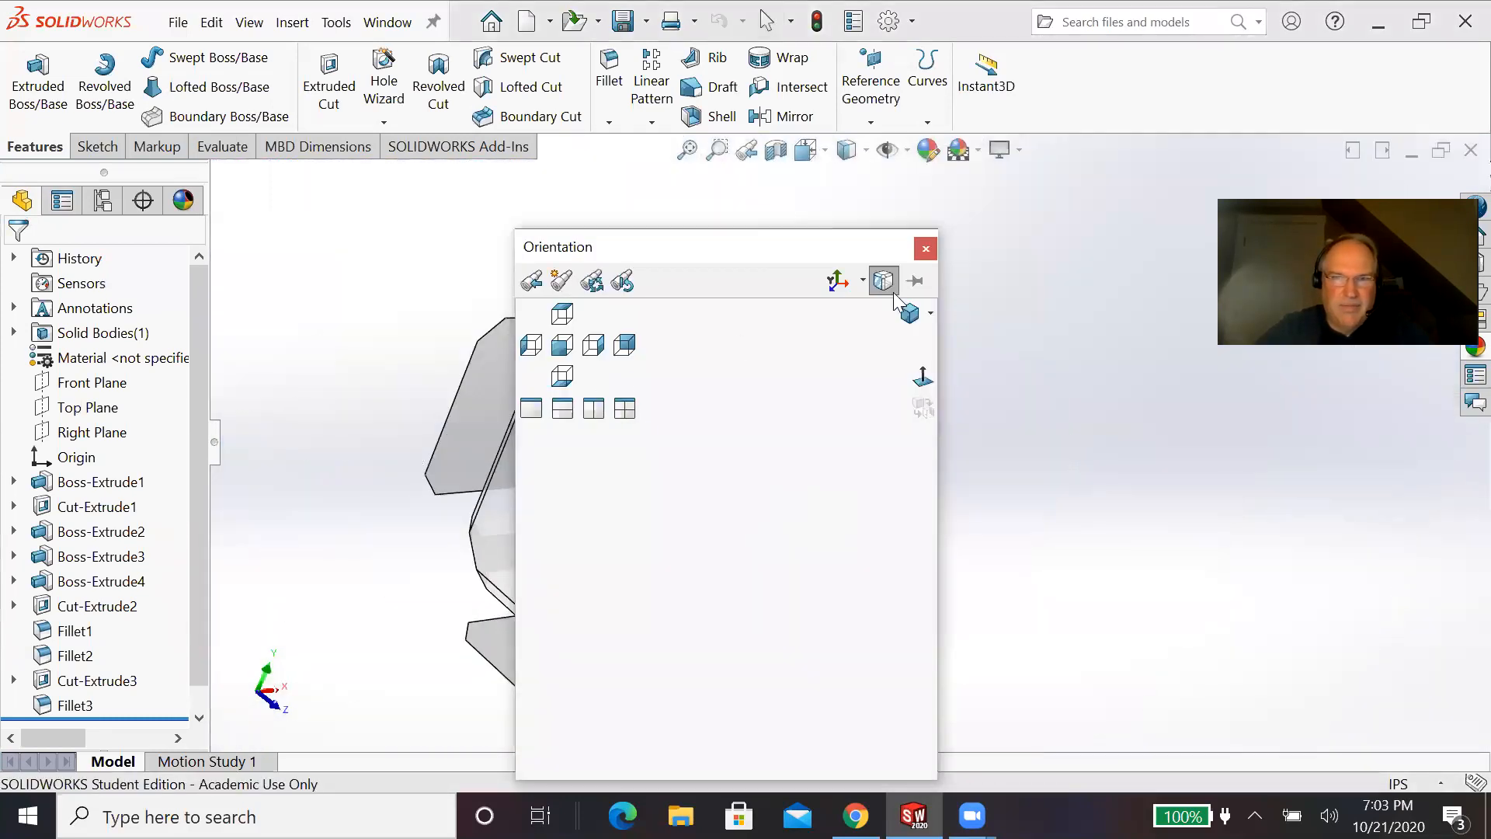
left_click(910, 317)
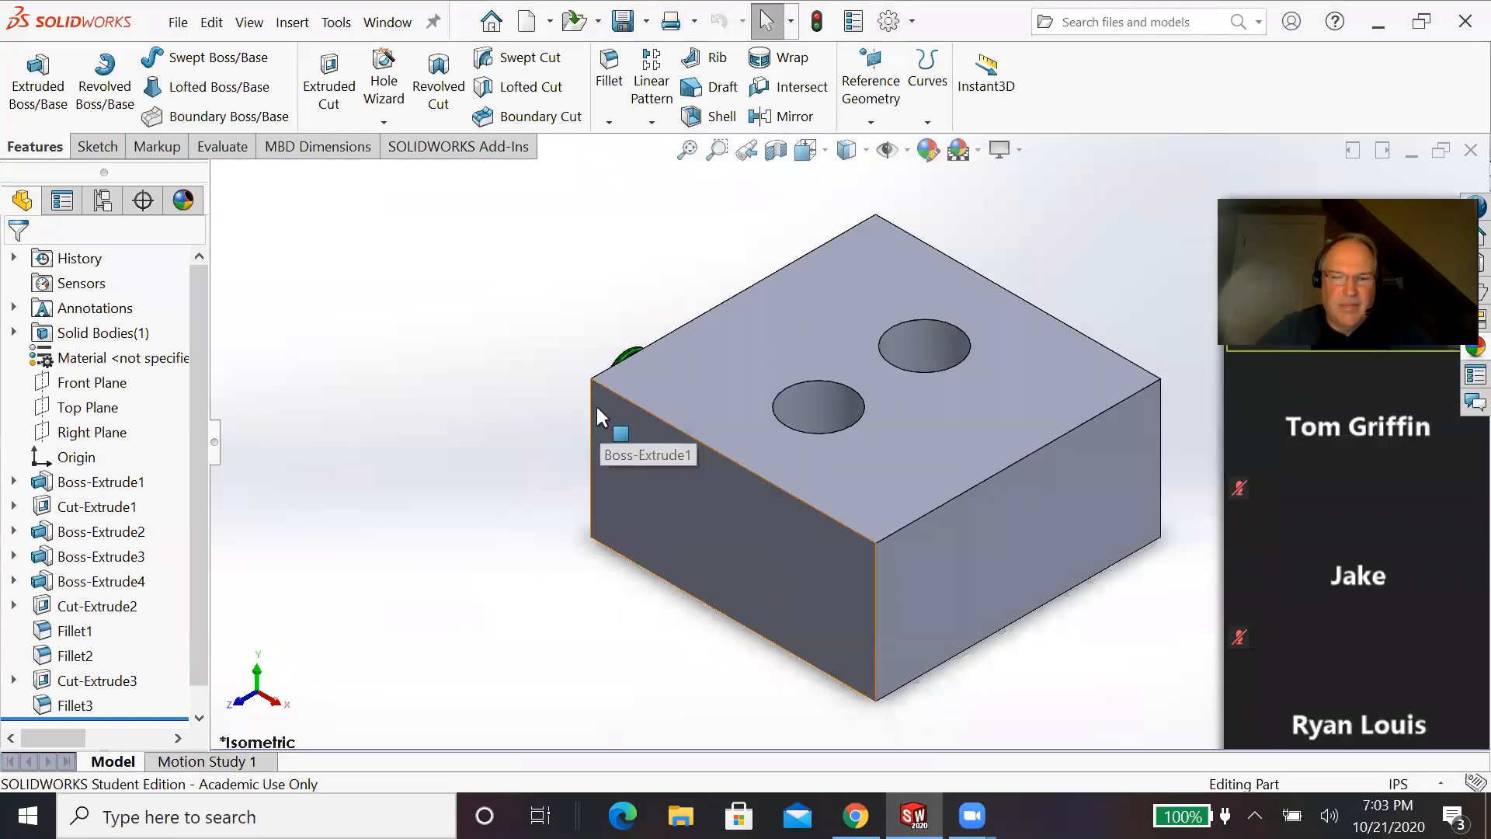
key("space")
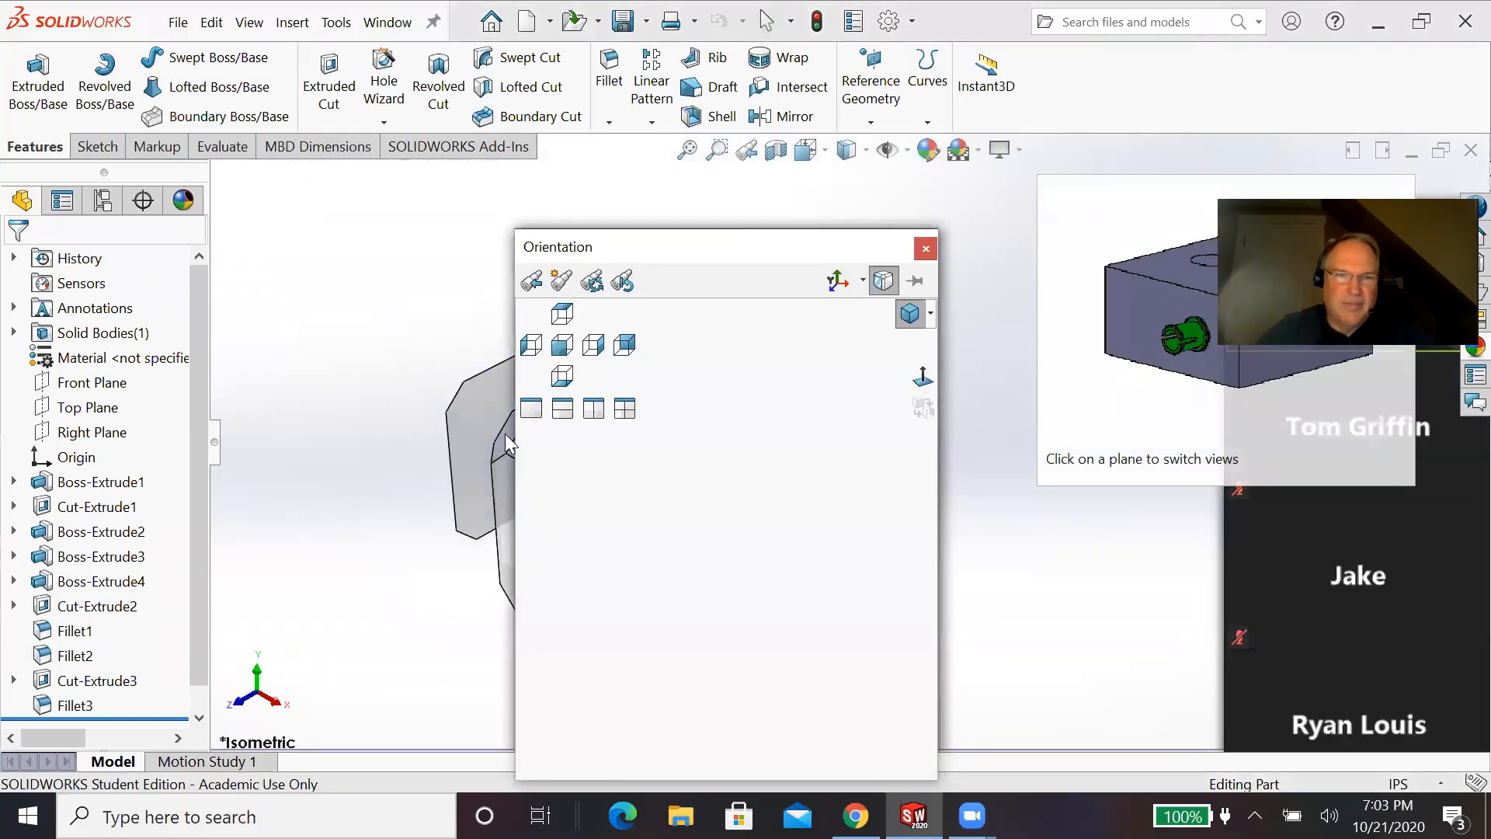
left_click(494, 444)
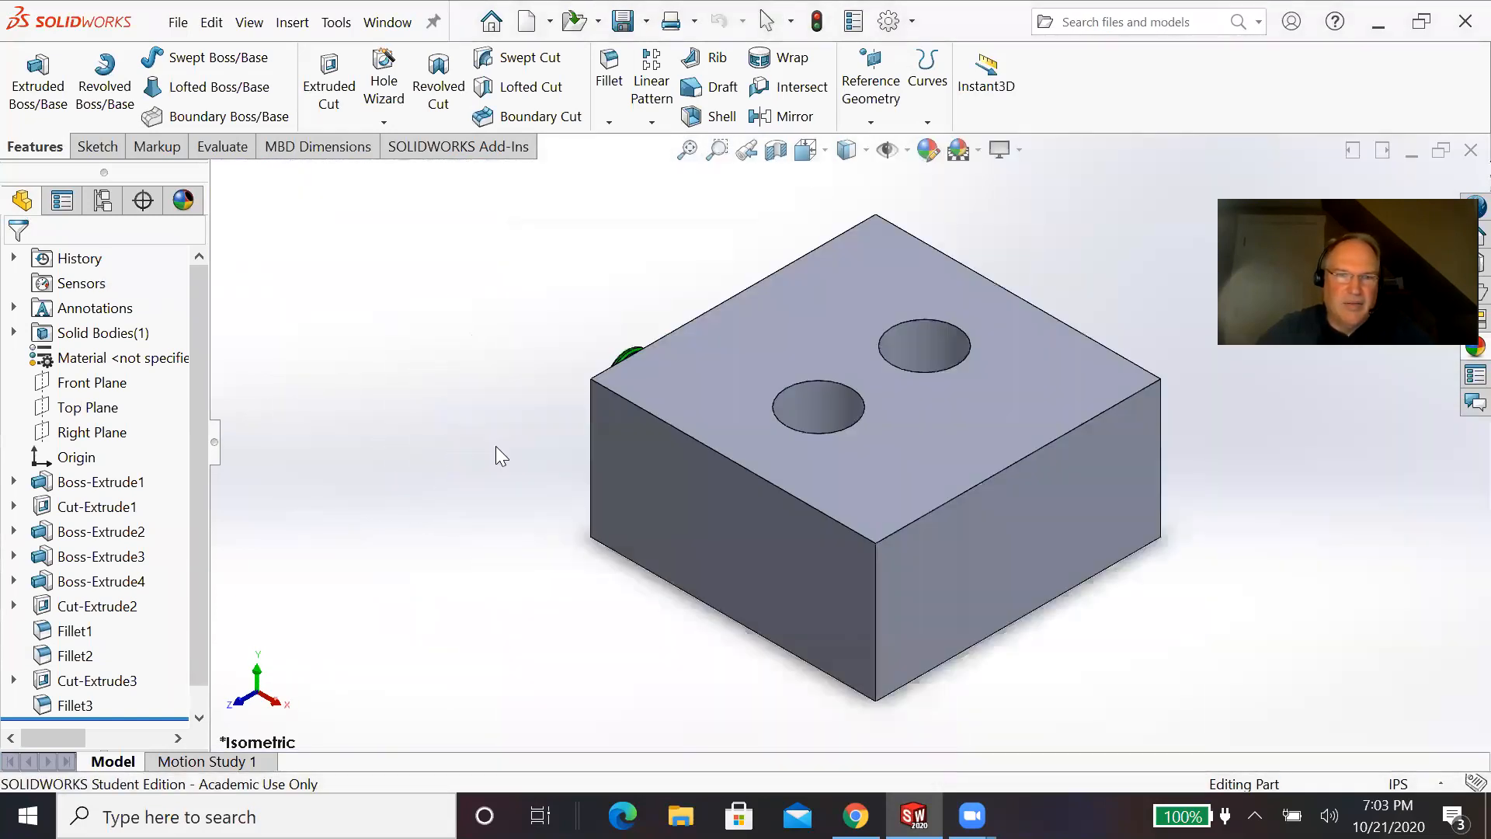
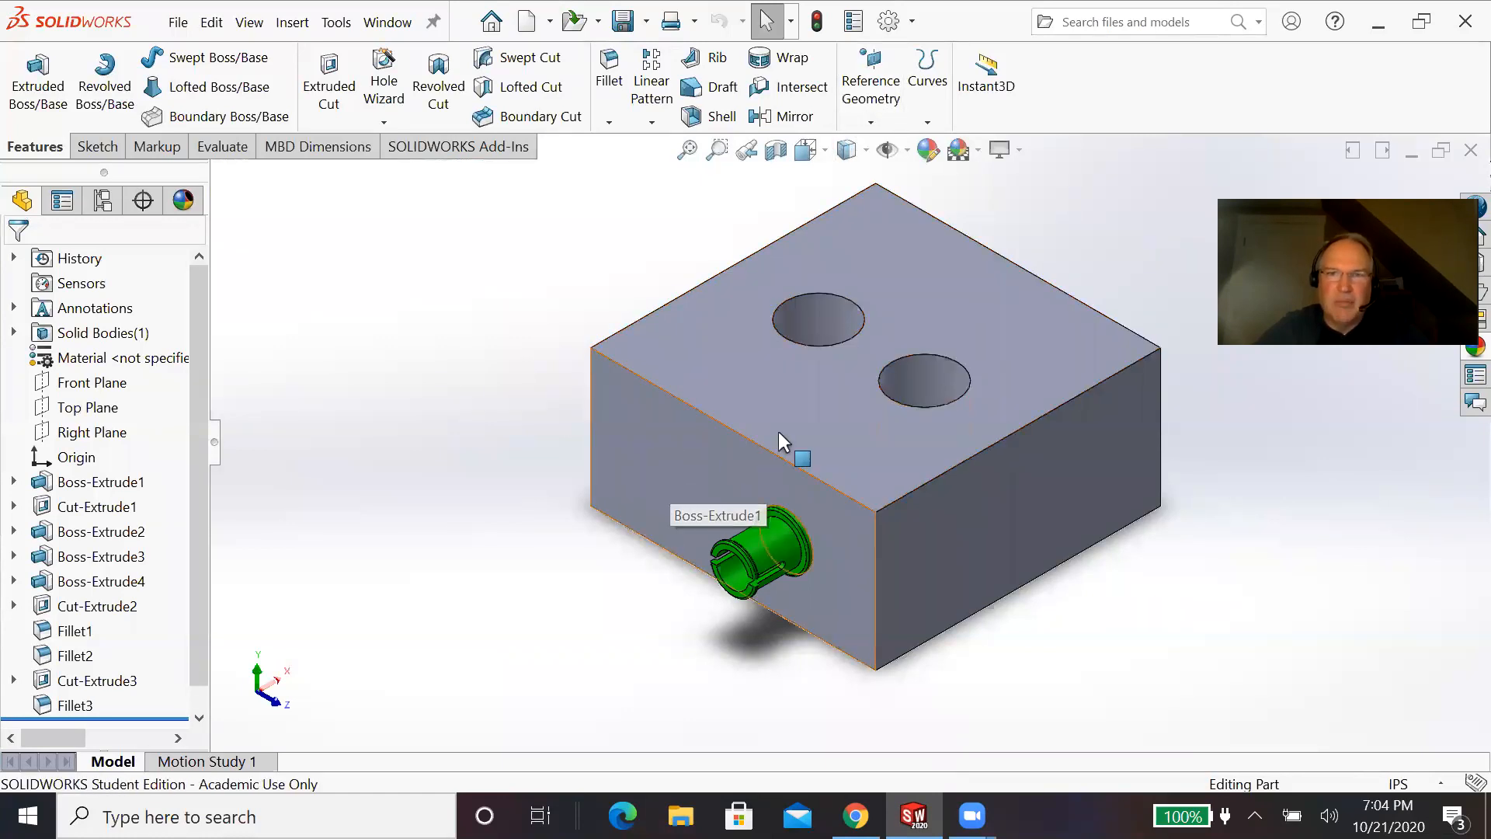
Step: Create a mid plane between the block's two opposite side faces that adjoin the peg face
left_click(872, 122)
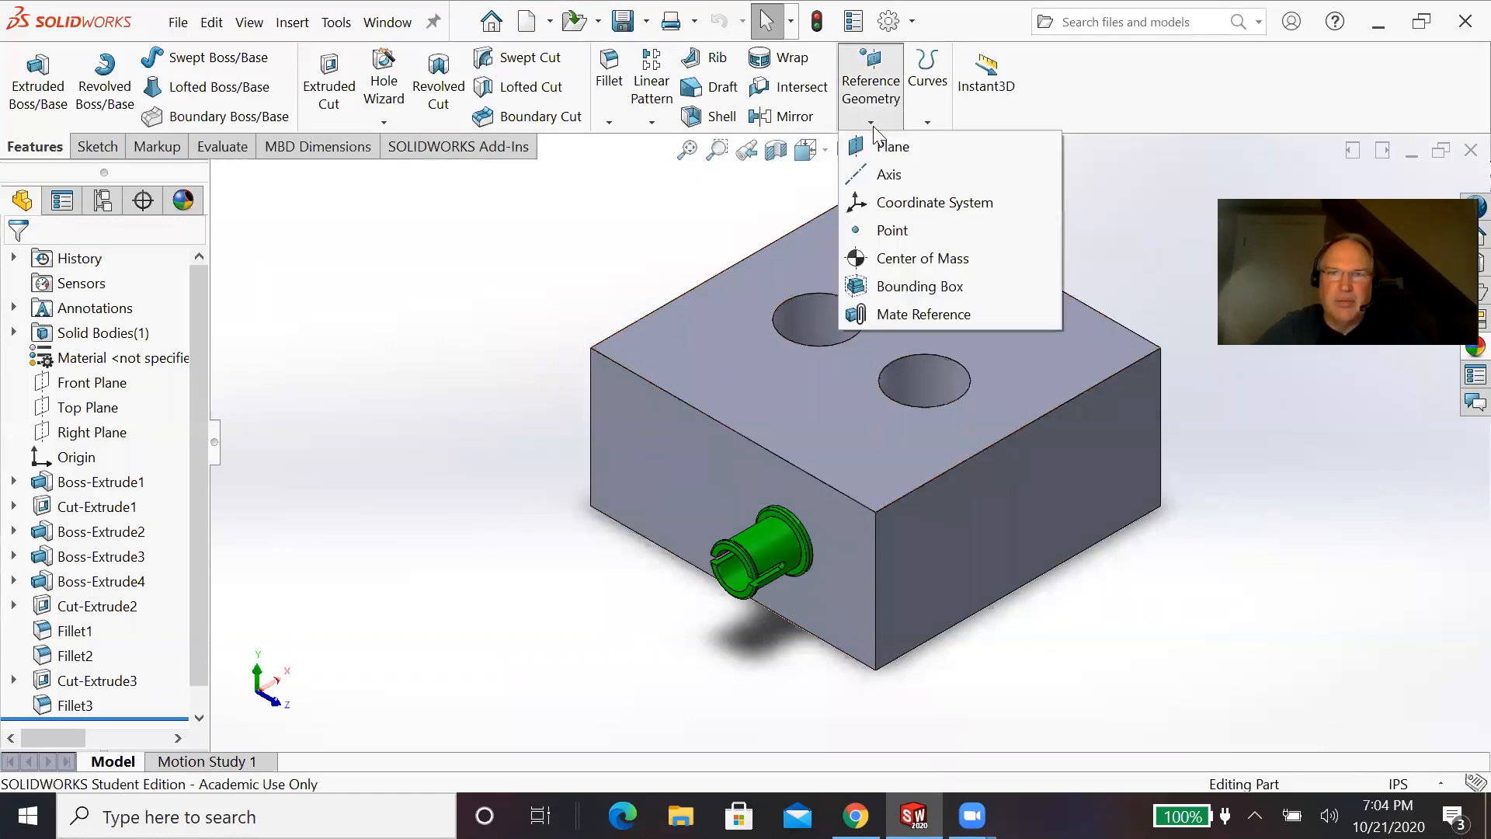
left_click(879, 151)
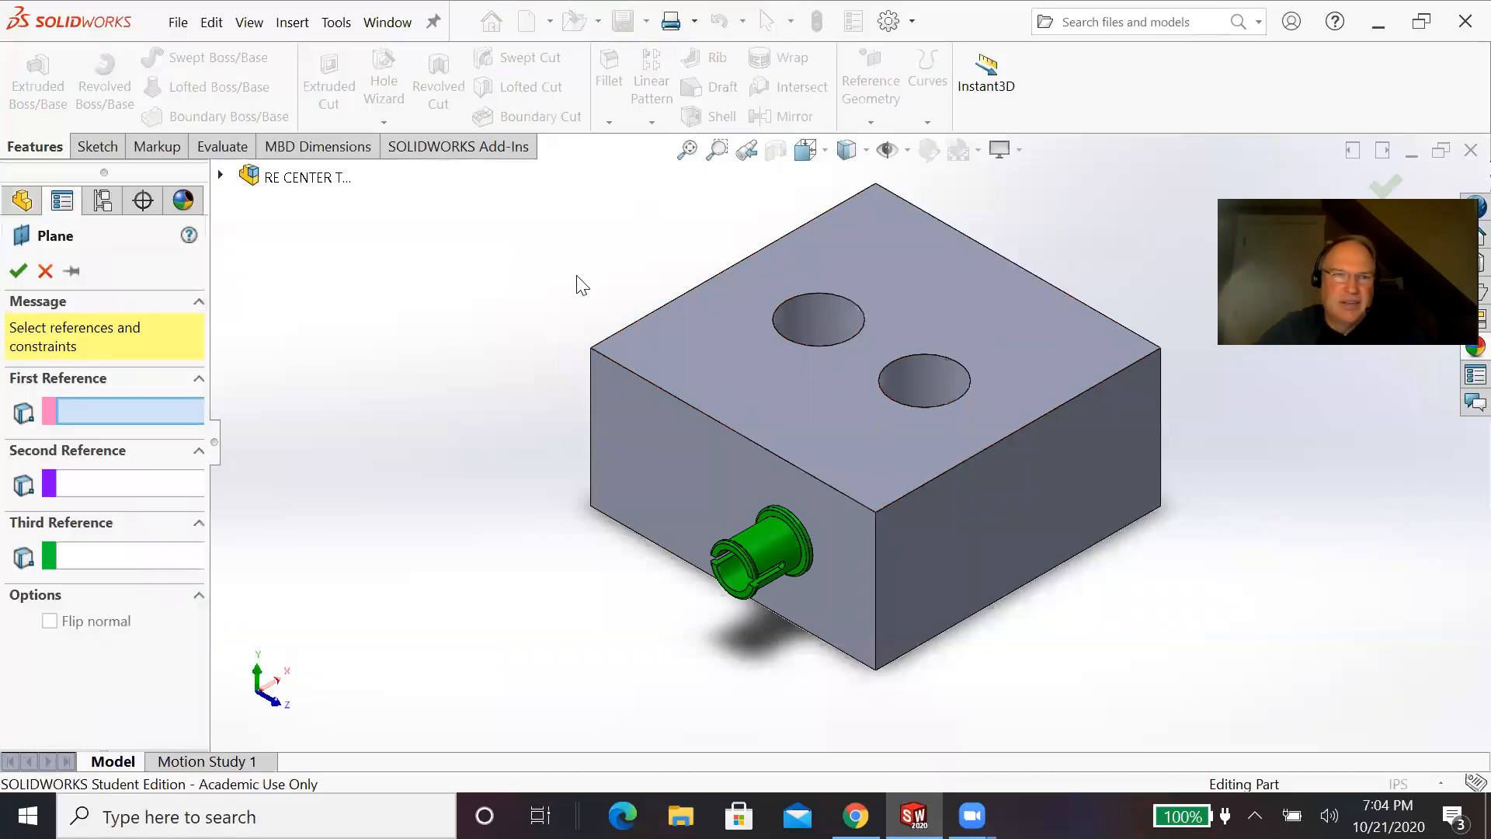
left_click(988, 534)
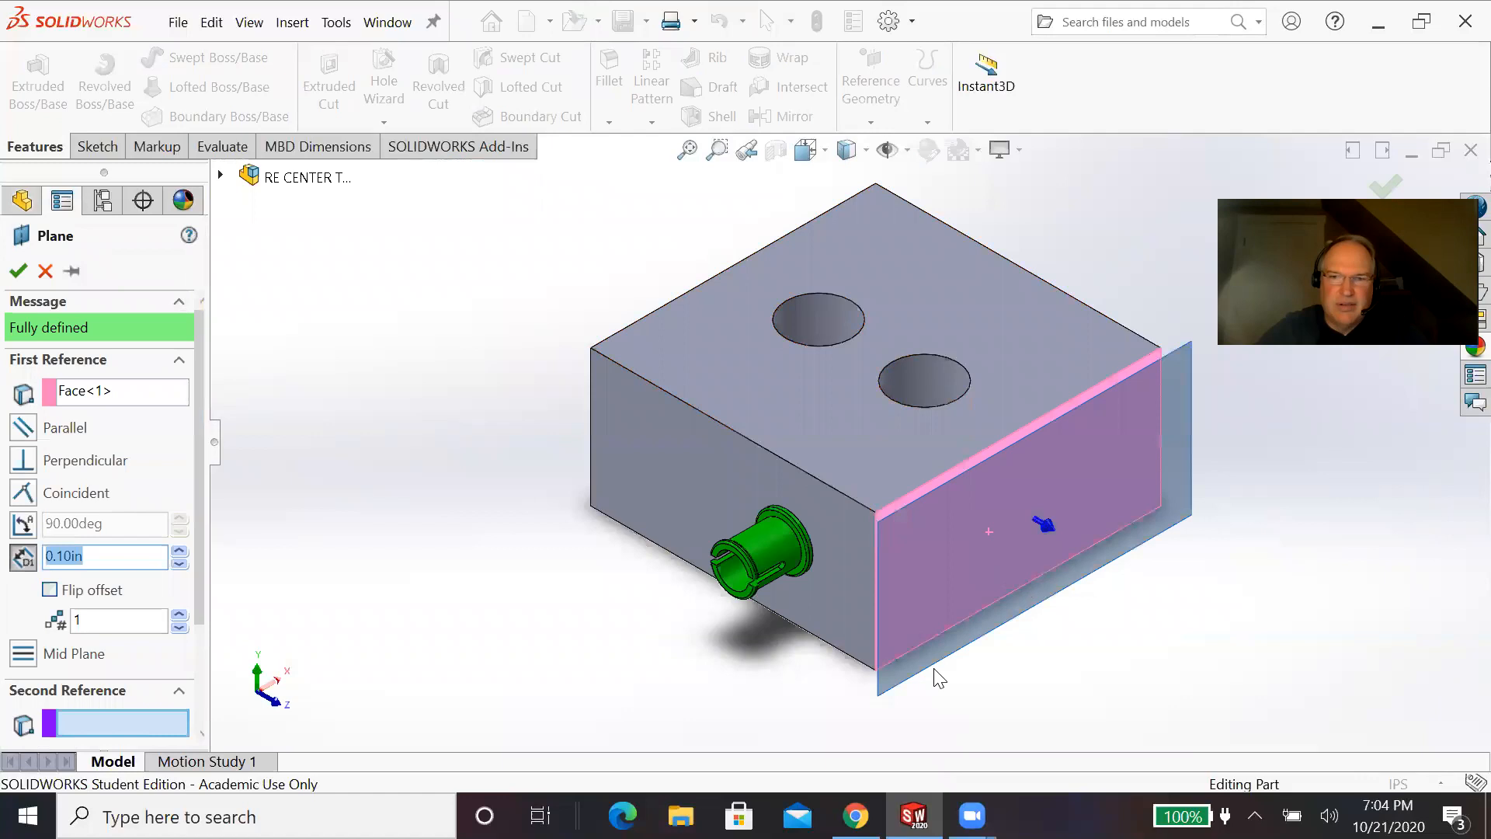
middle_click_drag(617, 287, 699, 359)
left_click(704, 370)
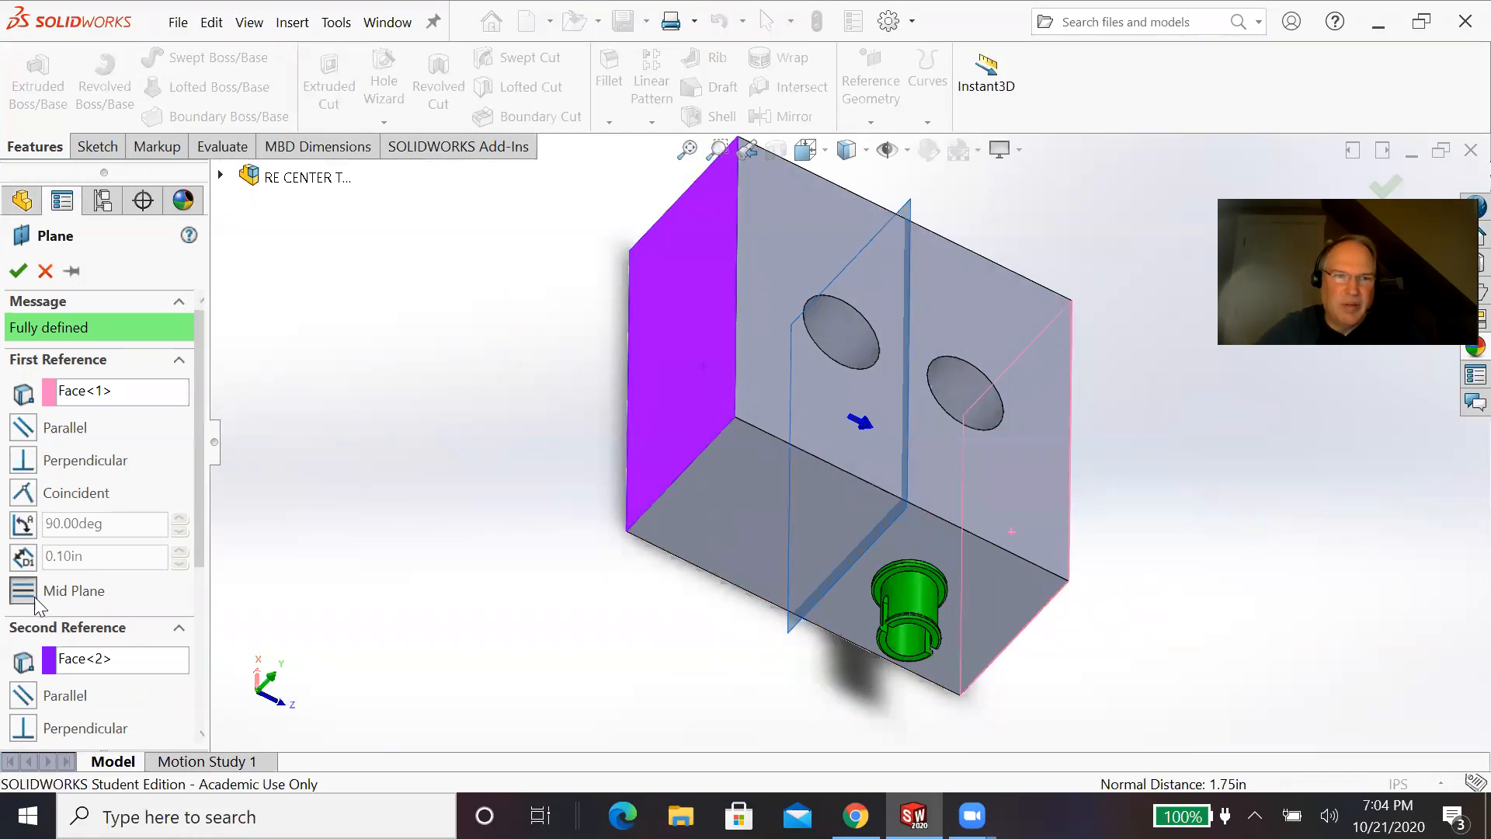
left_click(19, 271)
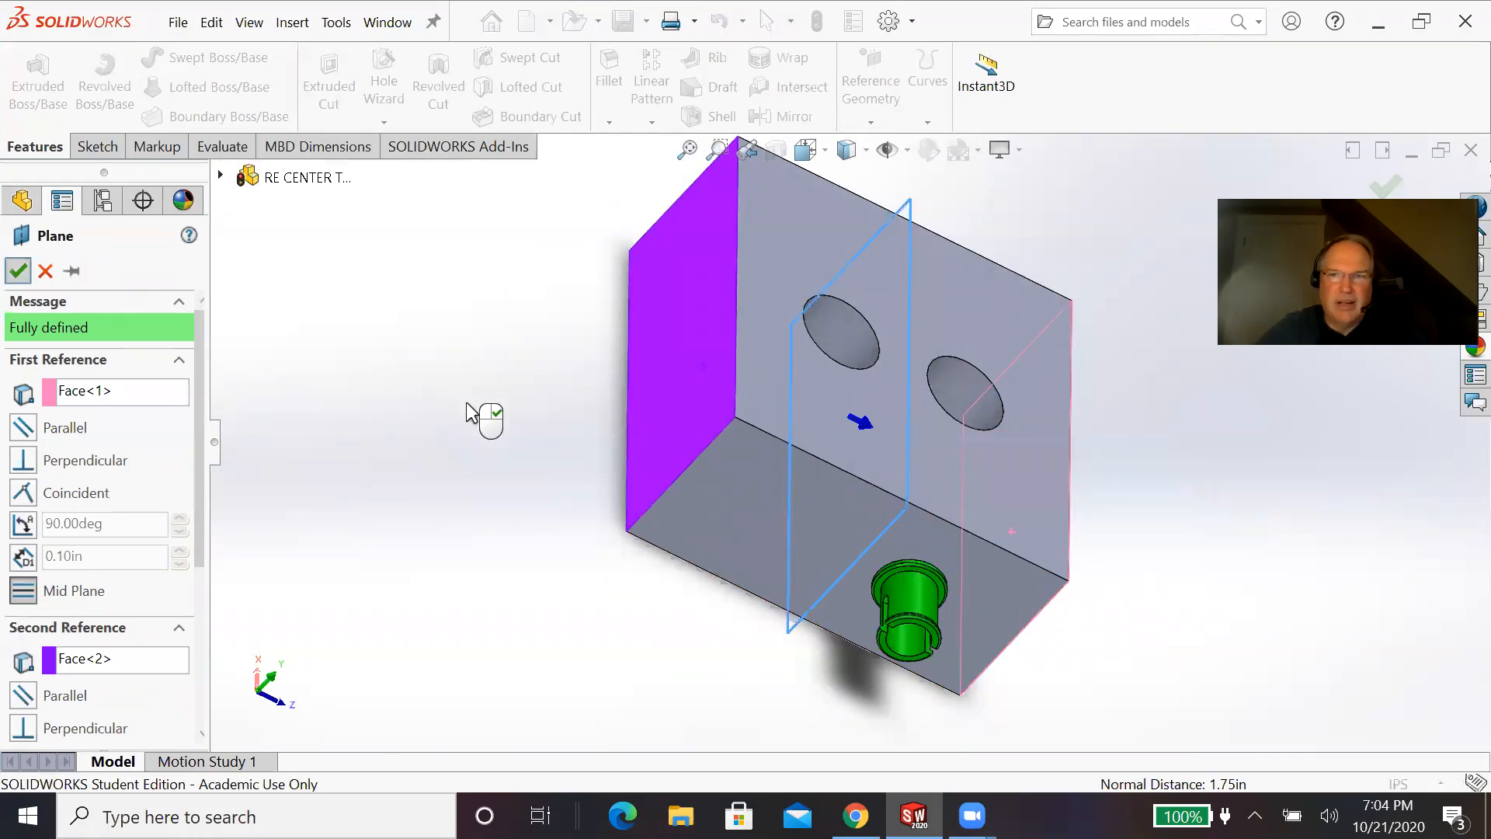
Step: Set up a mirror about the new mid plane with Fillet3, Fillet2, Cut-Extrude2 and Boss-Extrude3 as the features to mirror
middle_click_drag(482, 430, 398, 310)
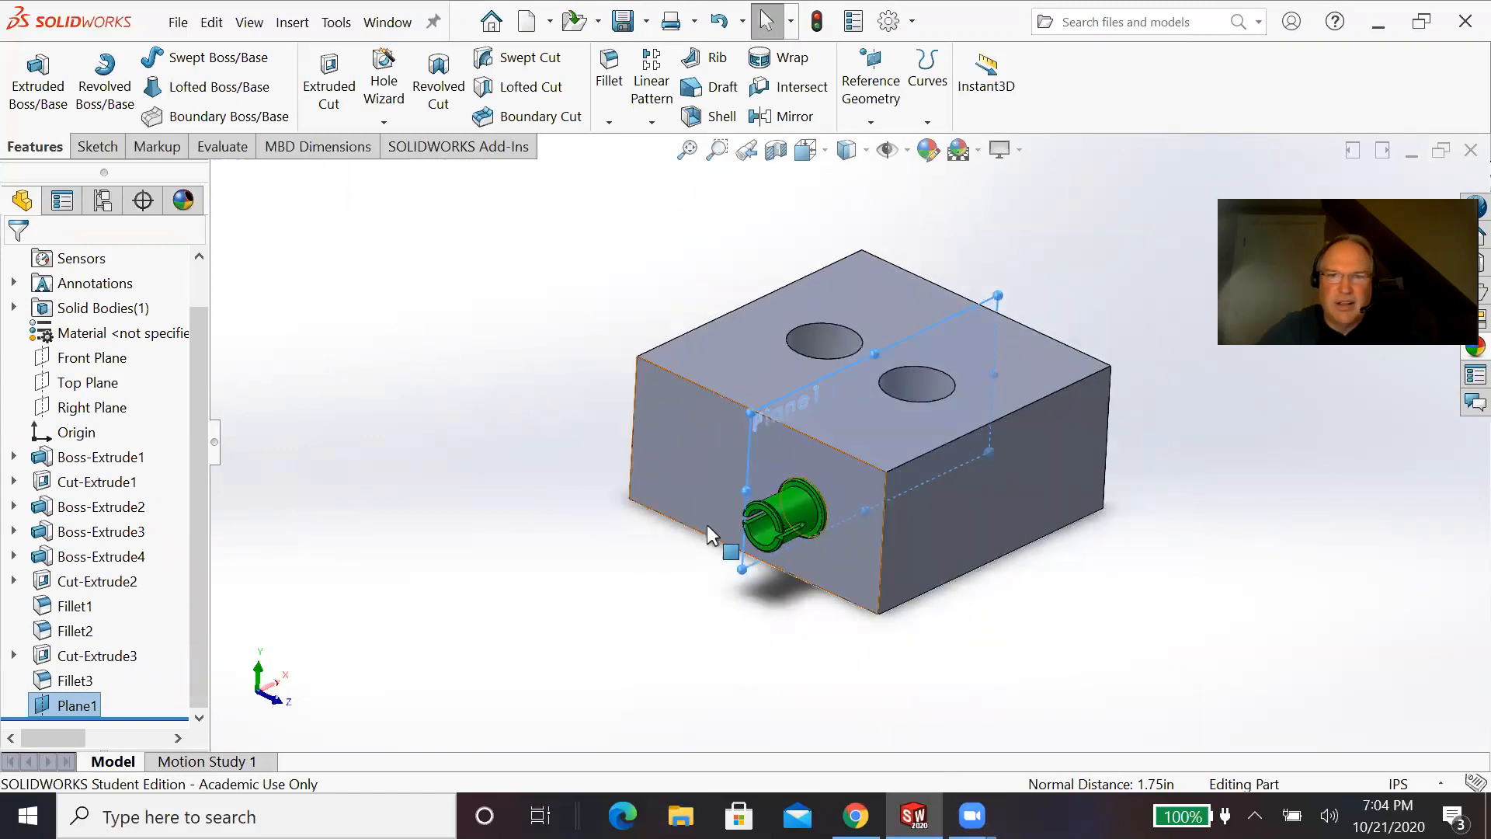
scroll(799, 578, "down", 4)
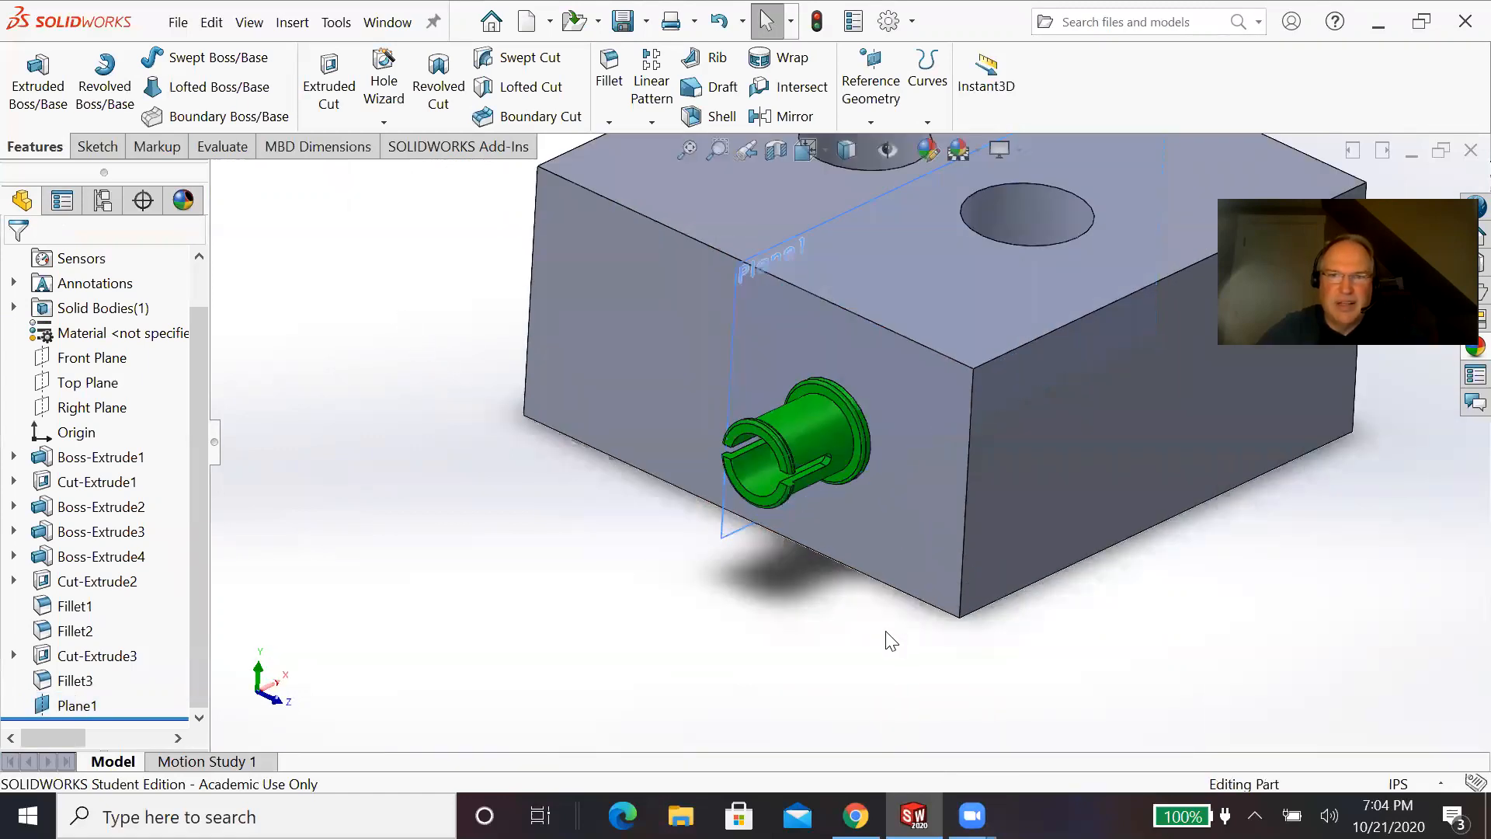
scroll(891, 643, "up", 3)
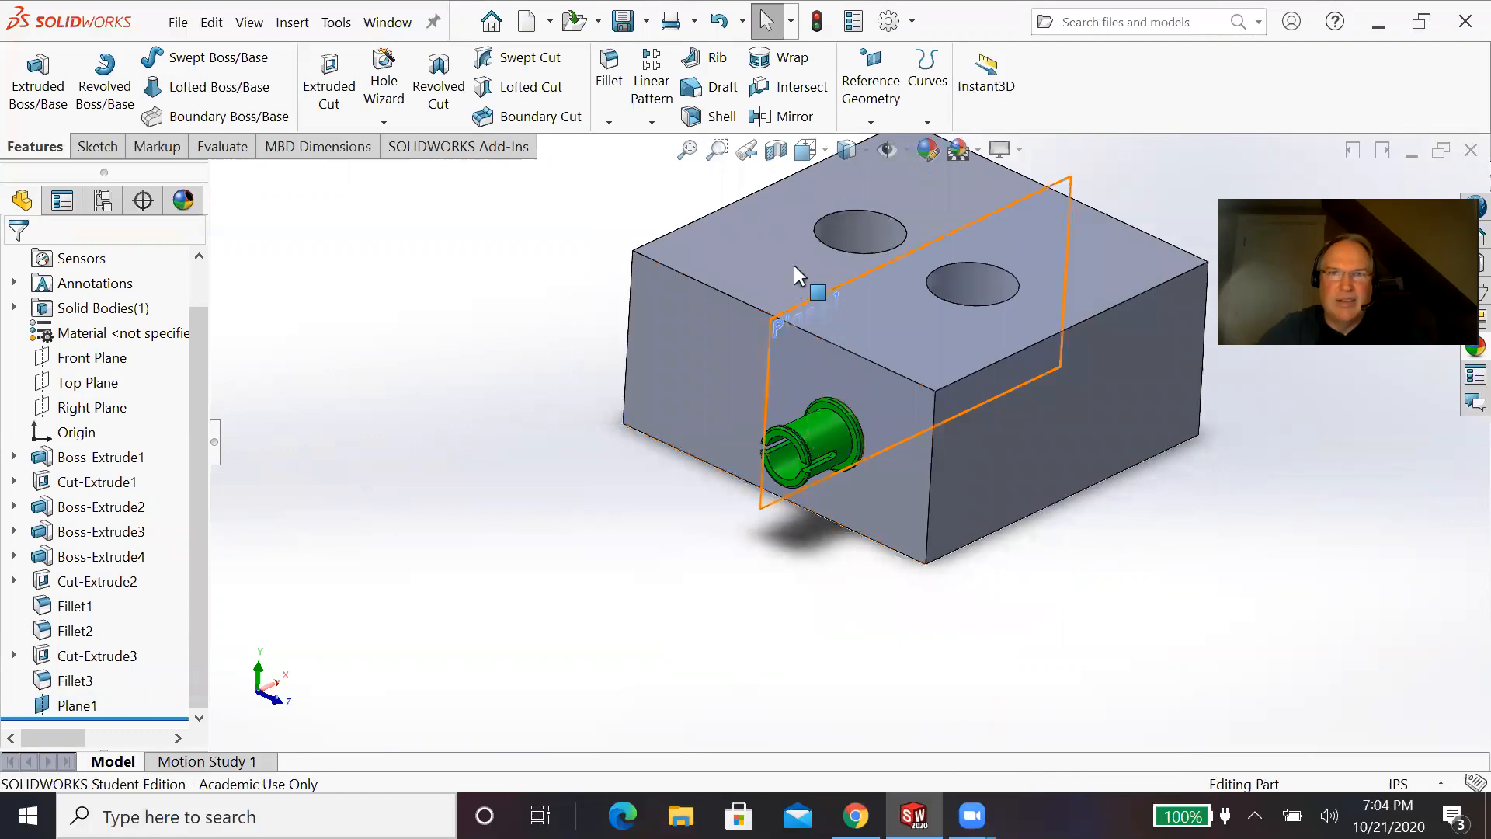
left_click(790, 123)
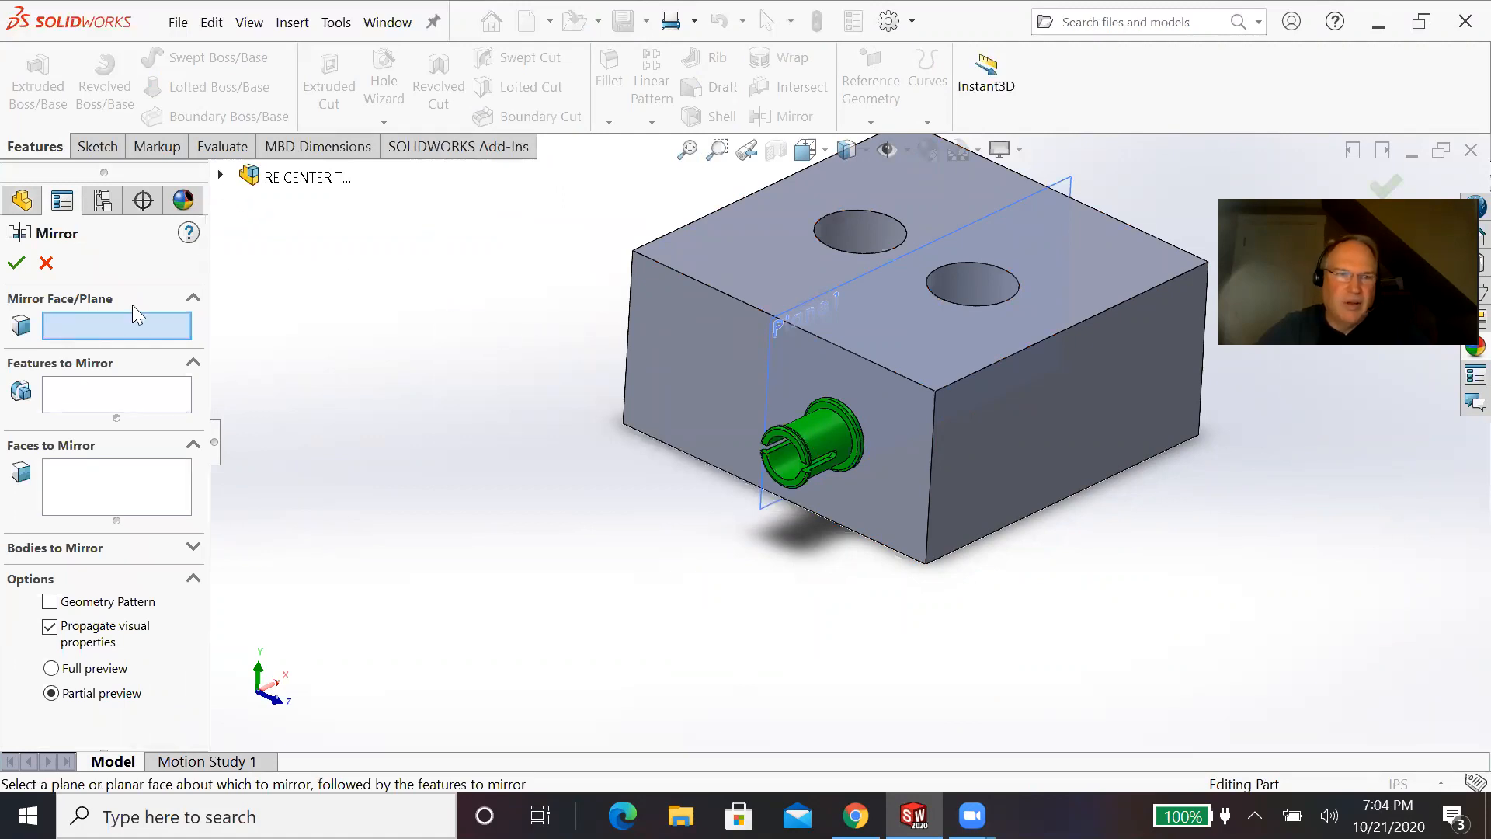
left_click(772, 339)
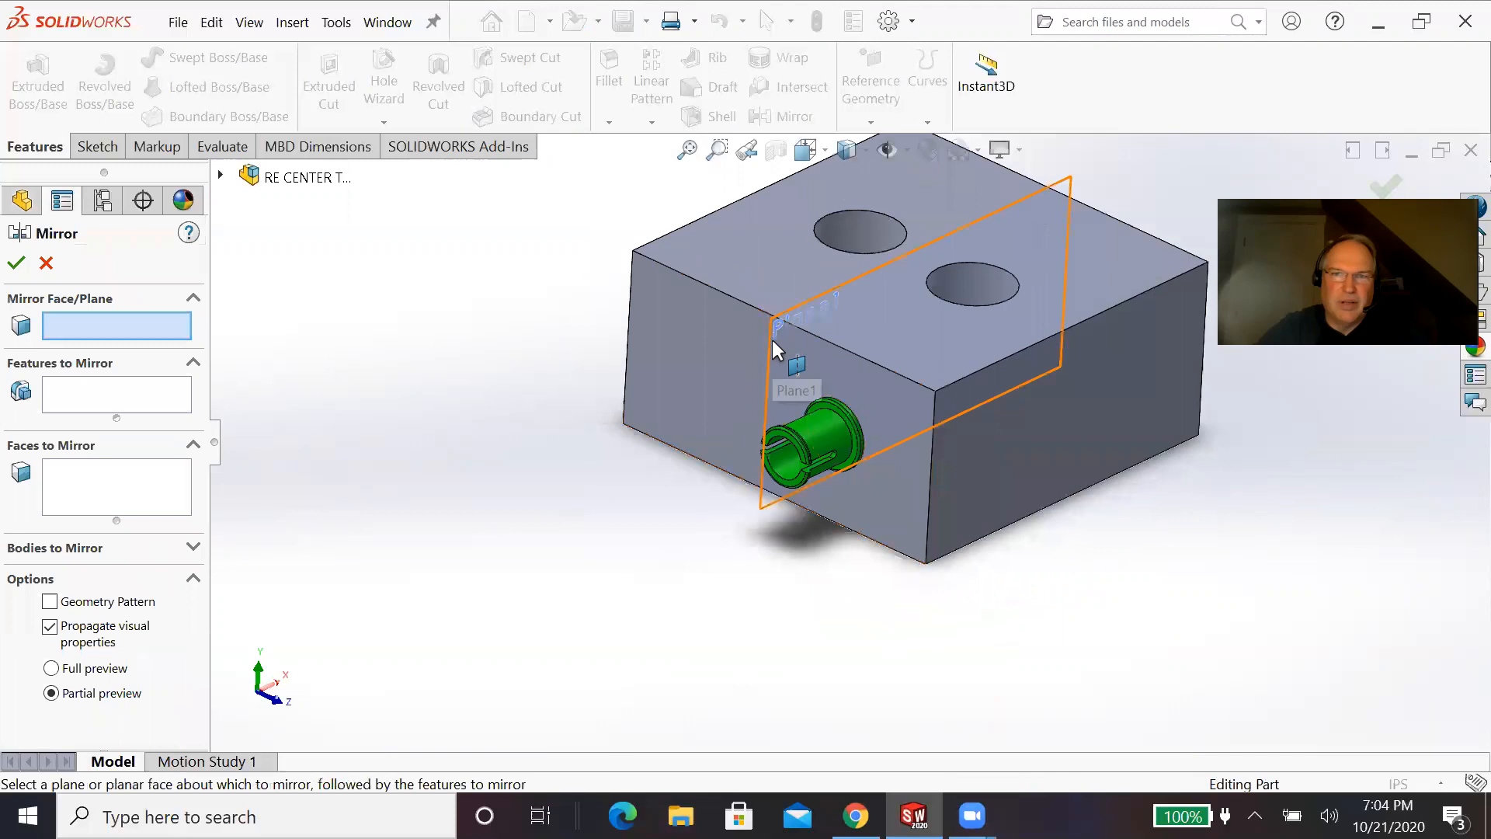
left_click(221, 178)
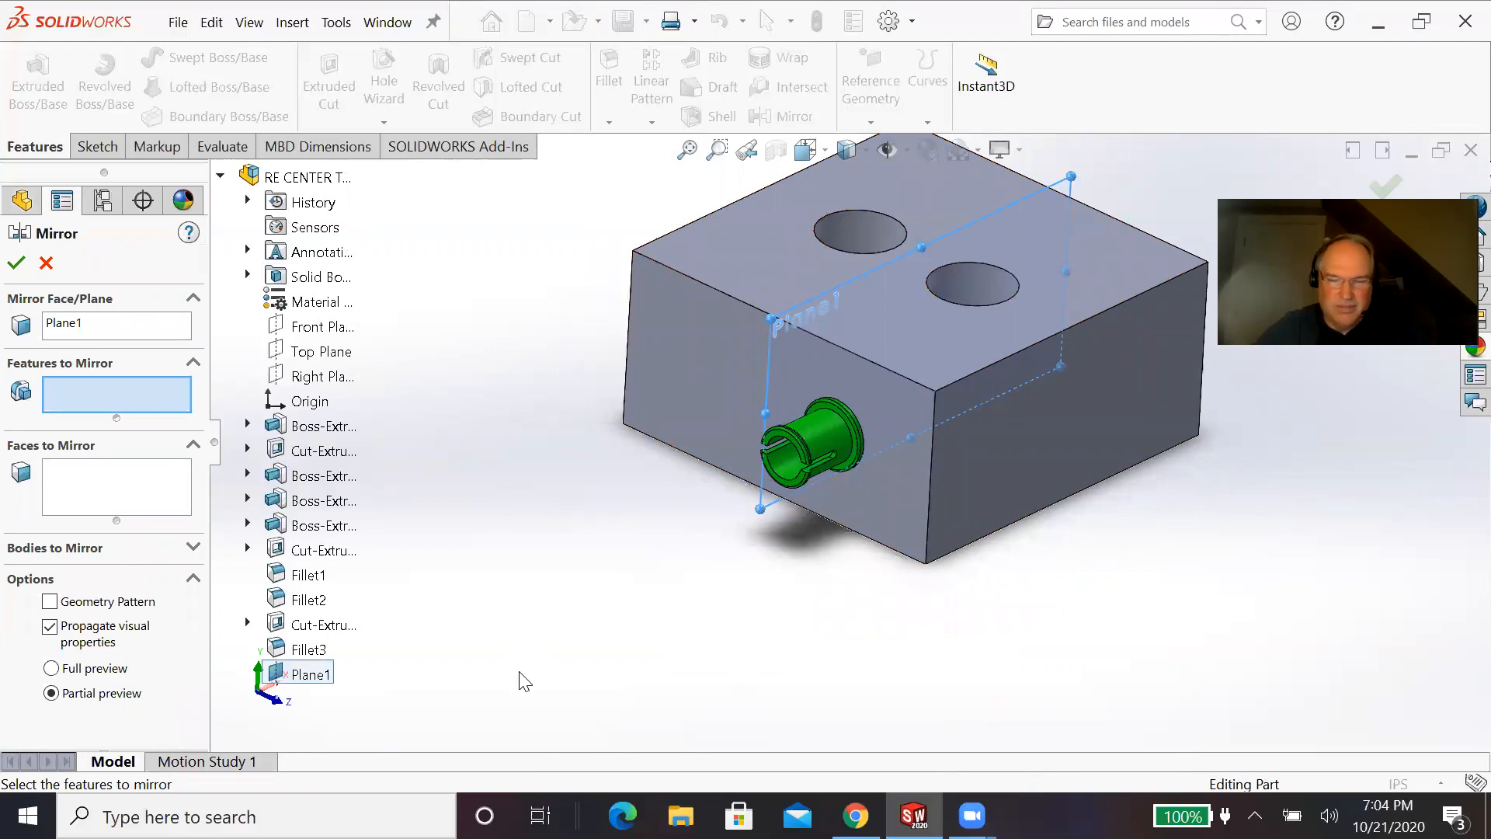
left_click(308, 649)
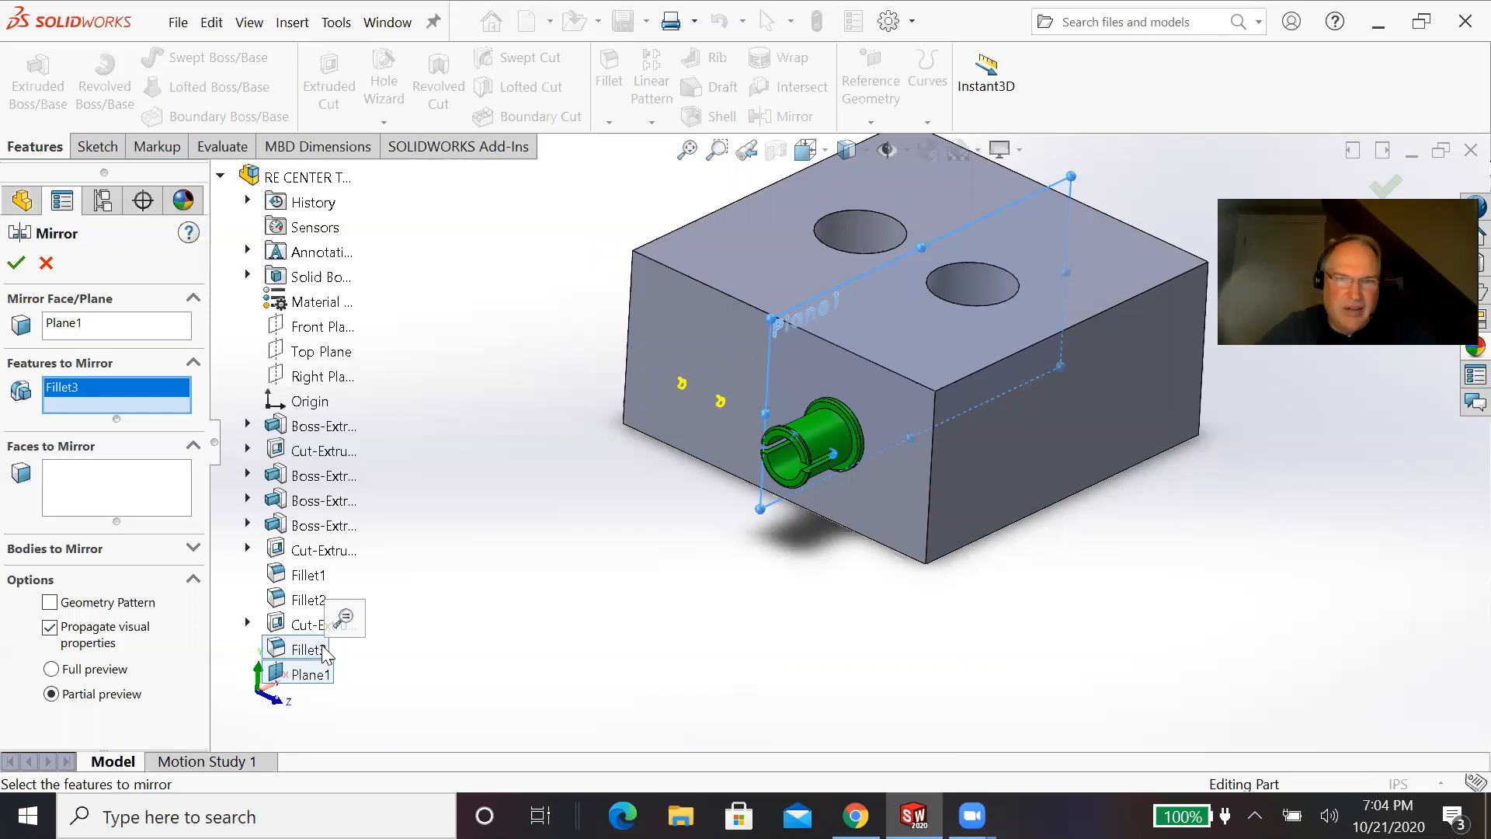
left_click(309, 599)
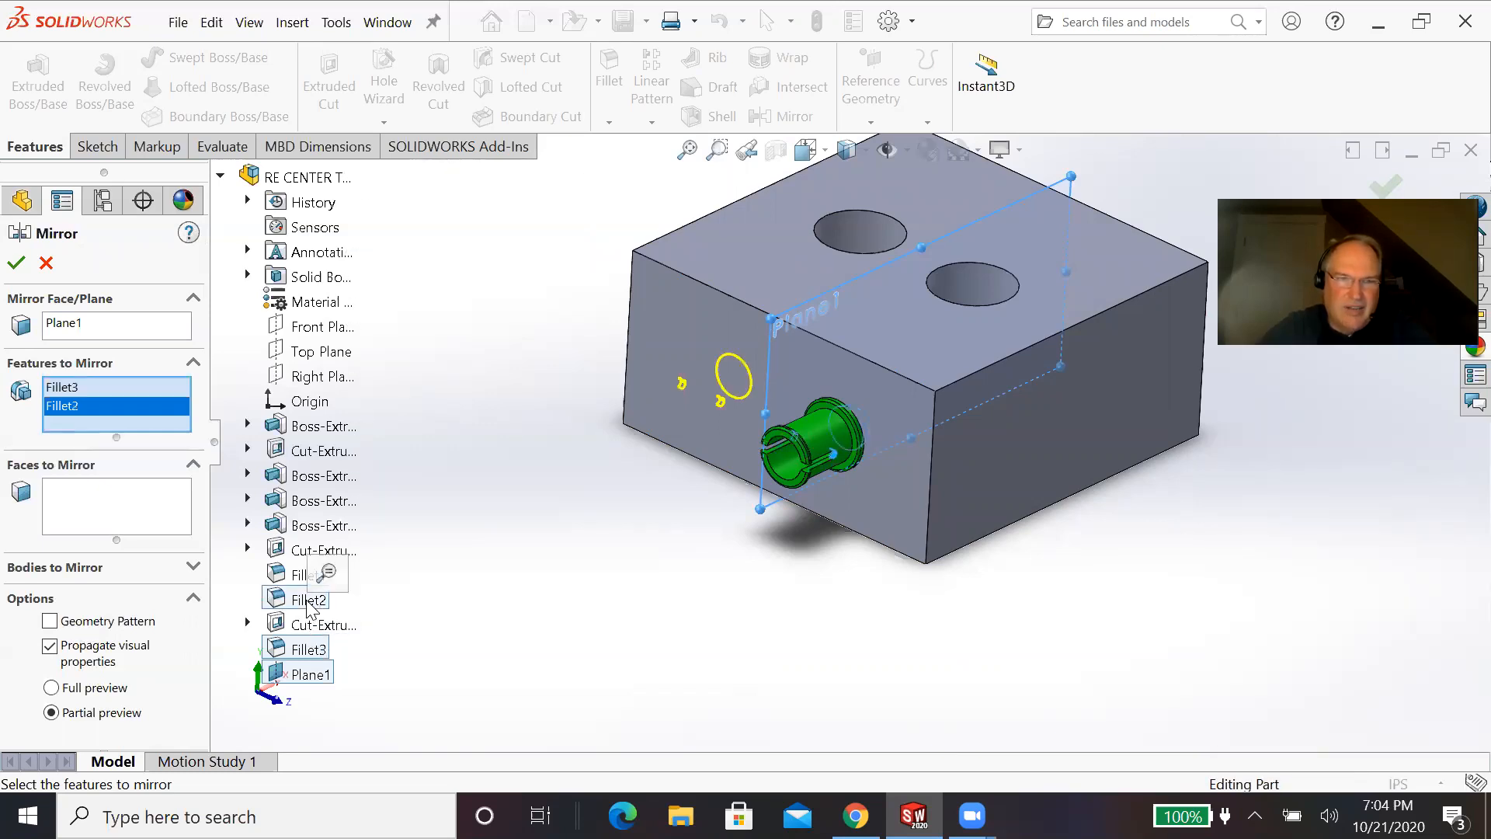
left_click(295, 553)
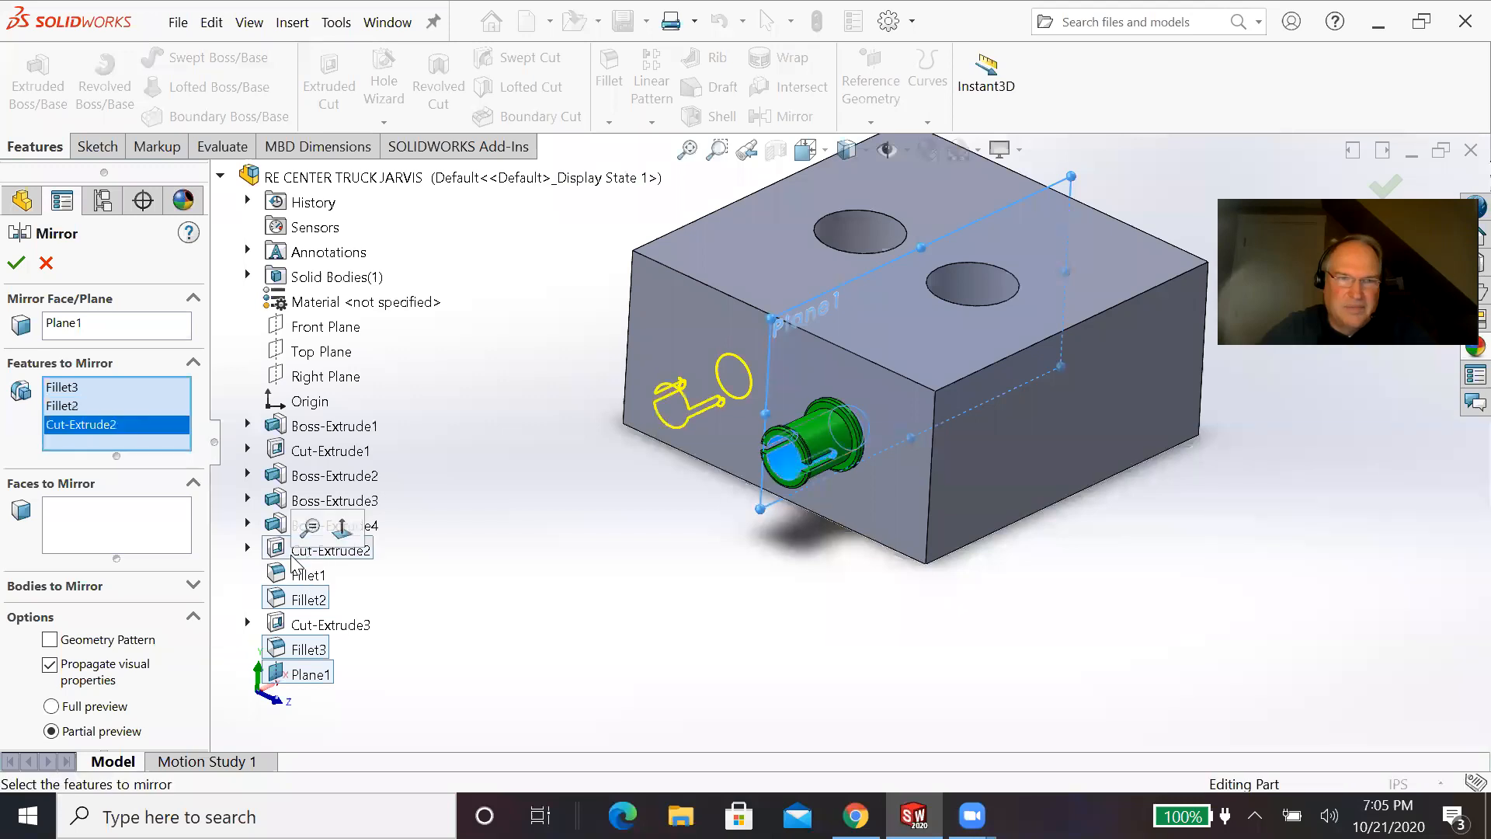
left_click(286, 503)
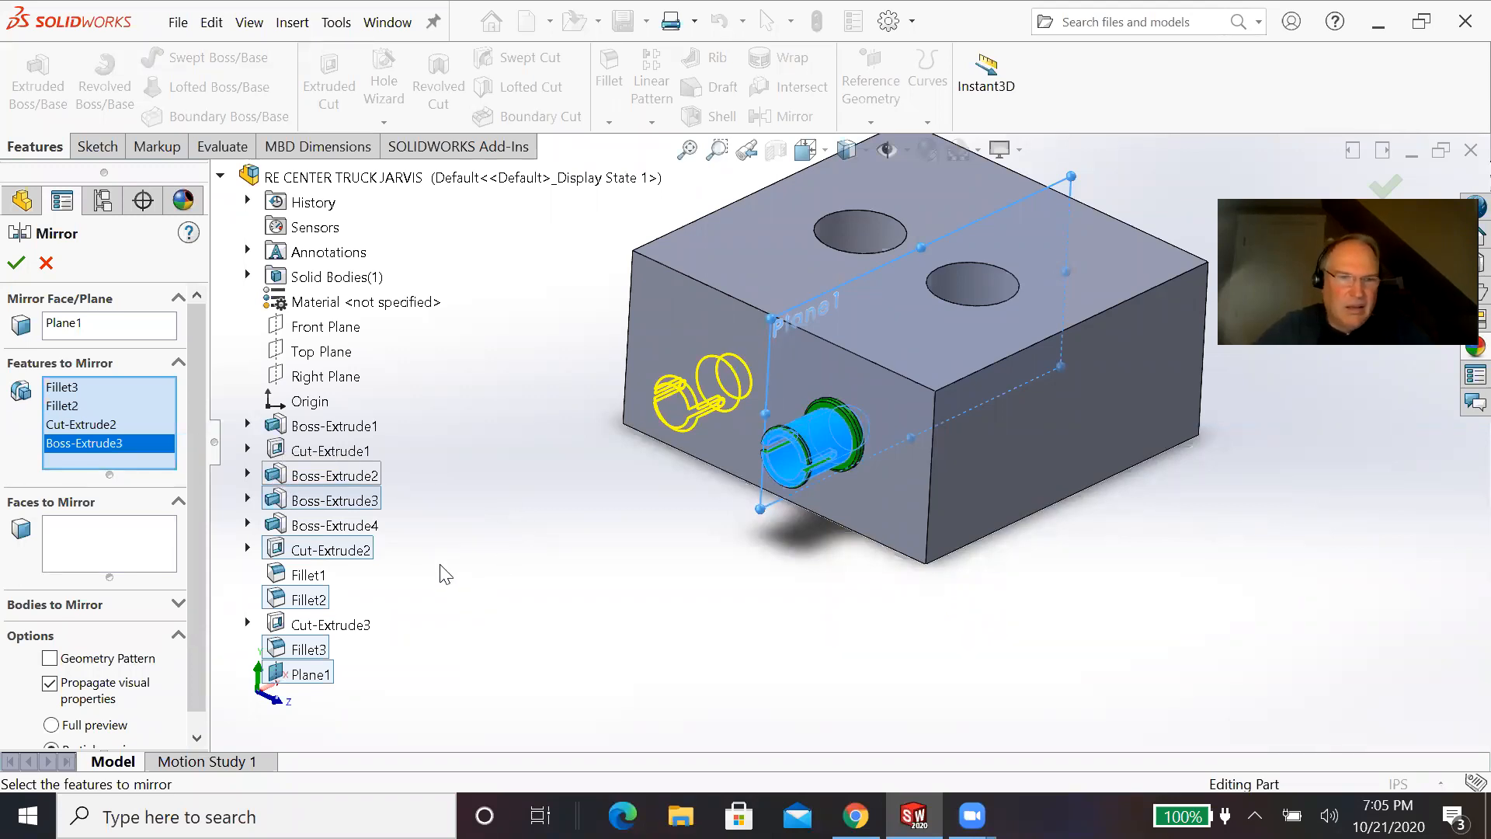
Step: Add Boss-Extrude4, Fillet1, Cut-Extrude3 and Boss-Extrude2 to the mirrored features and create the second peg
left_click(350, 526)
left_click(315, 576)
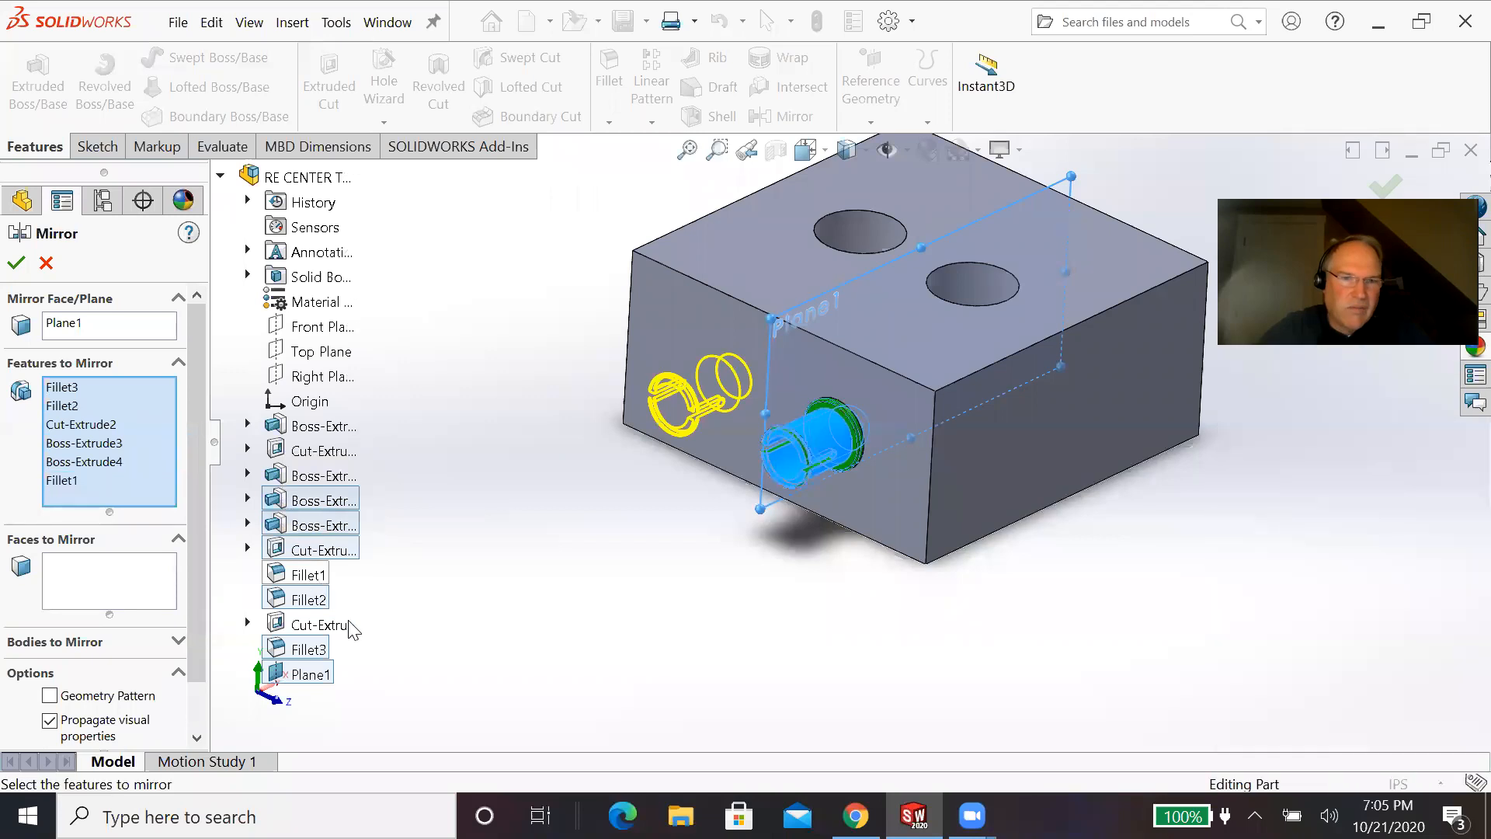
left_click(348, 626)
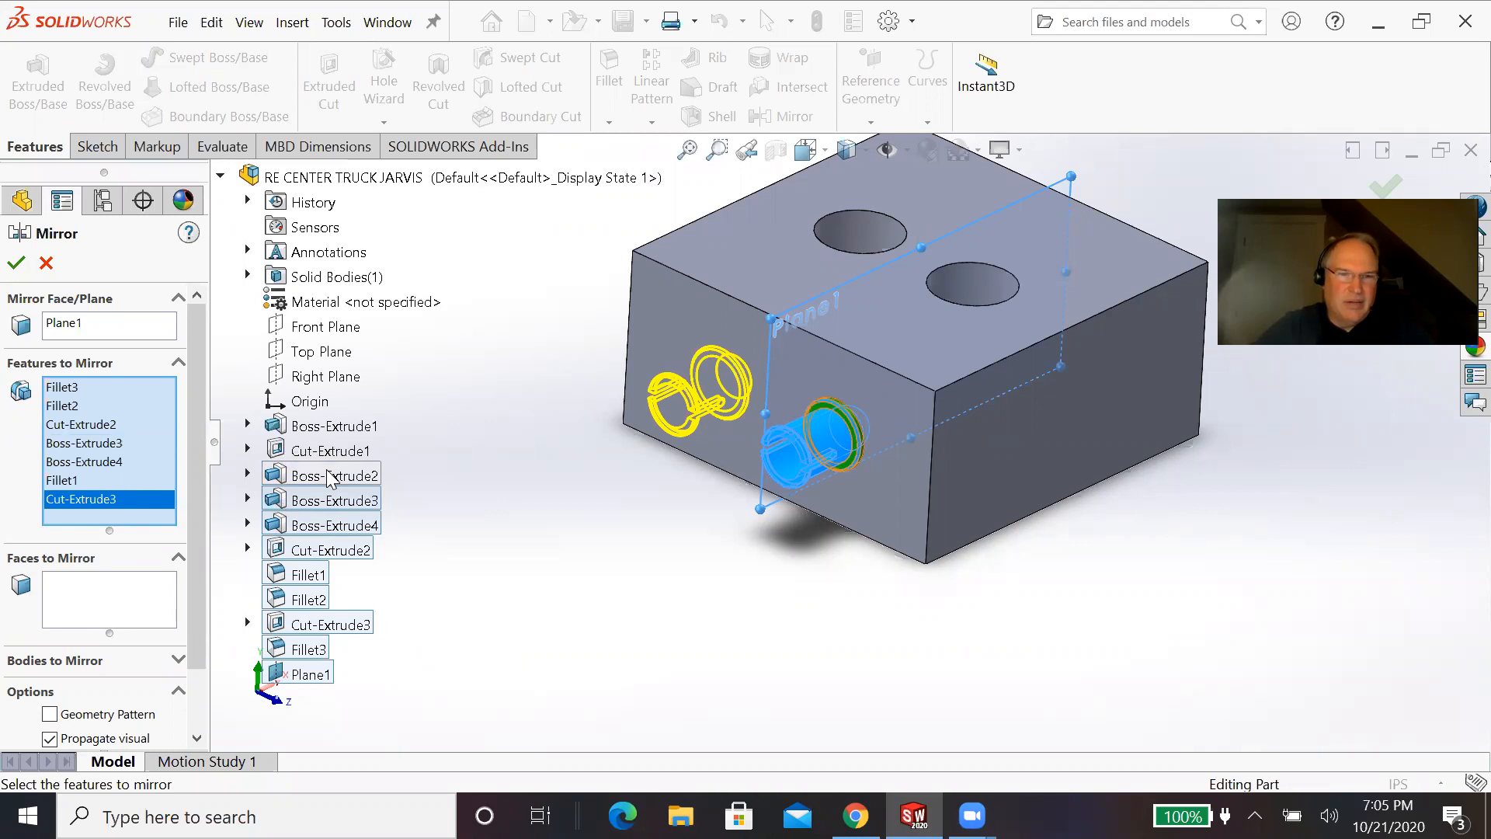
left_click(326, 474)
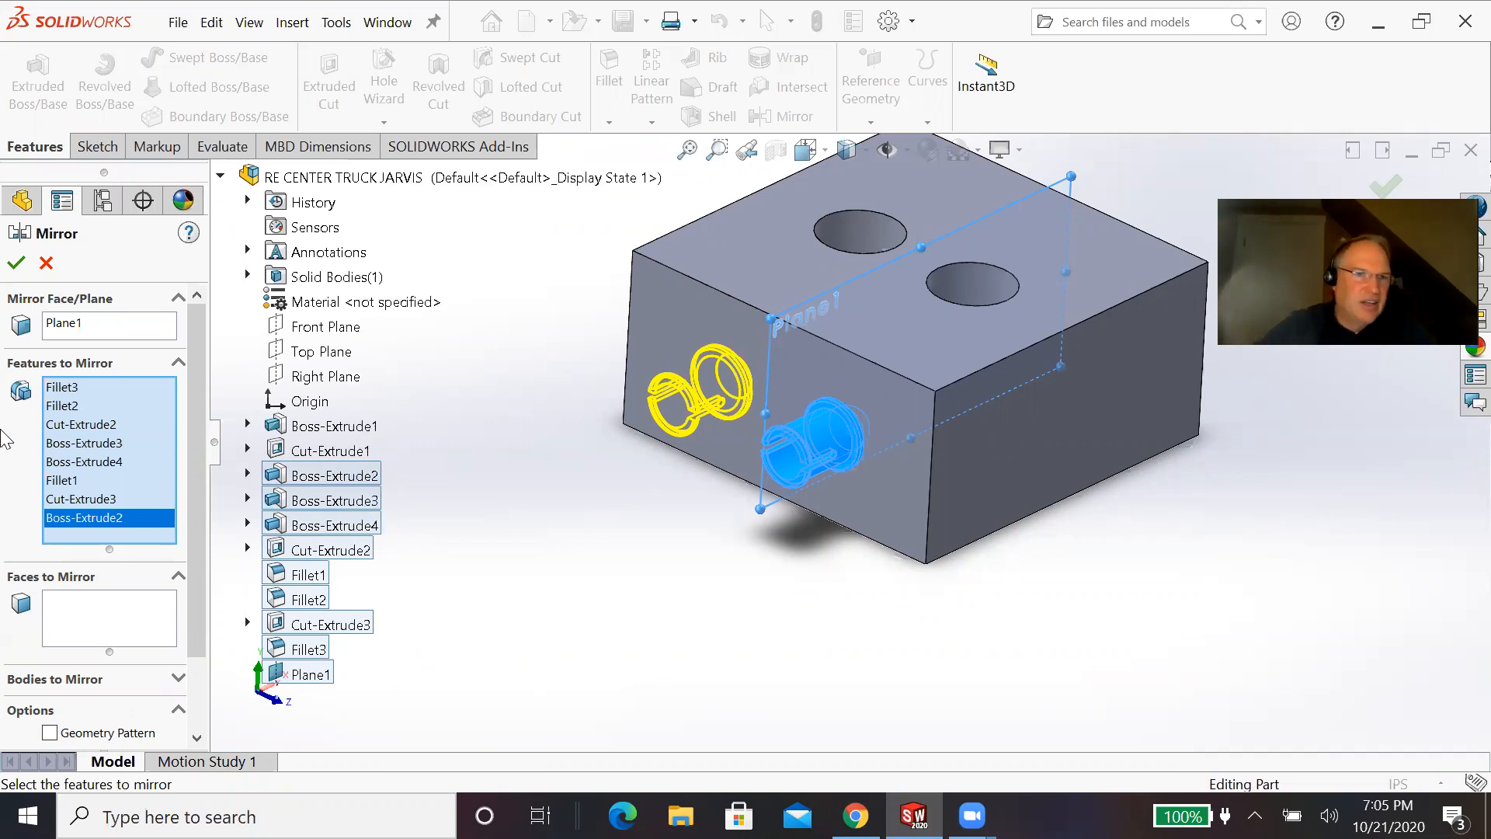
left_click(17, 264)
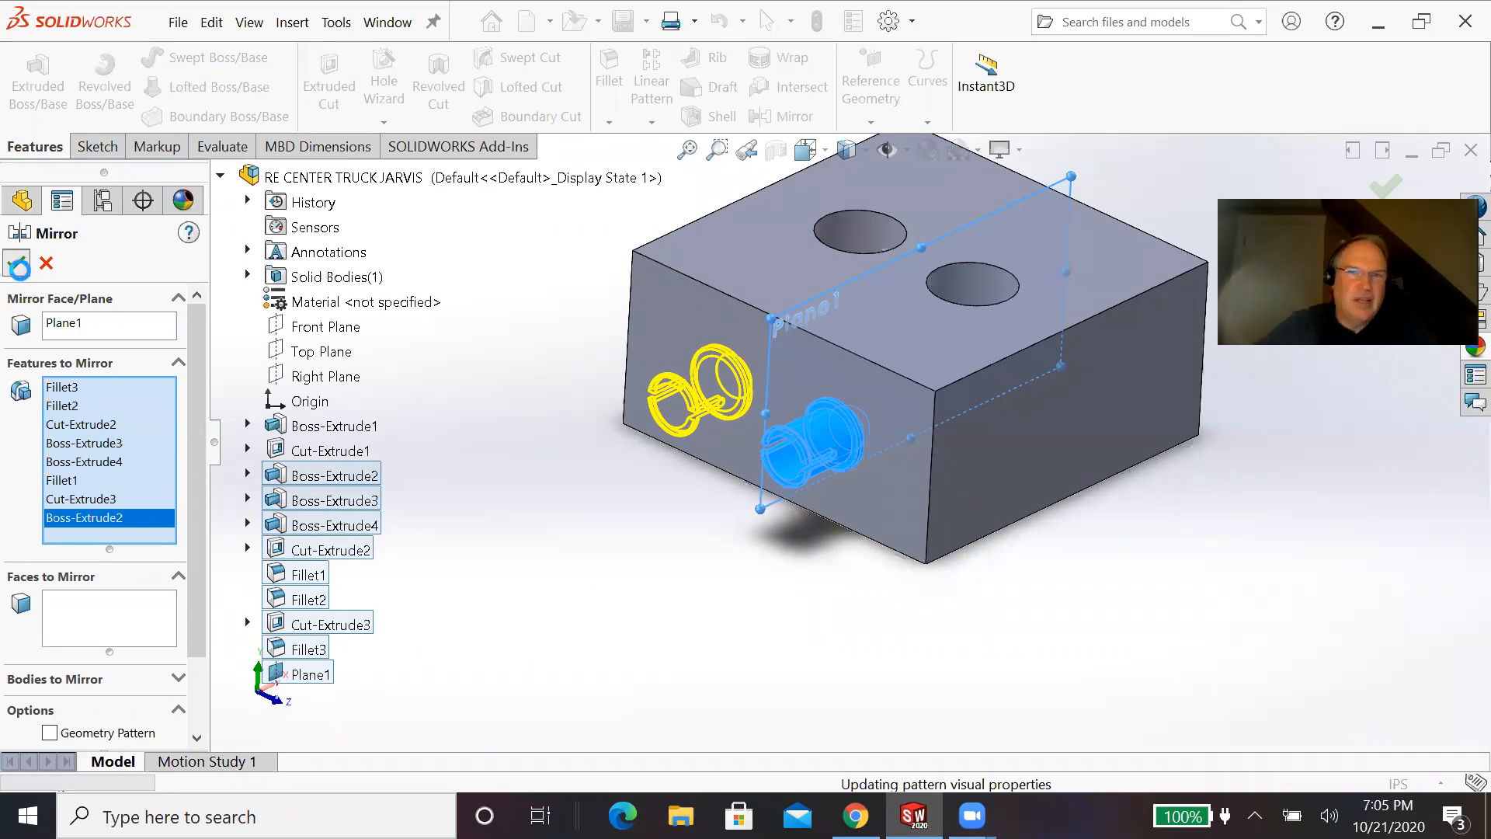
Step: Start a sketch on the block face opposite the pegs and show it in the Right view
middle_click_drag(676, 583, 647, 513)
middle_click_drag(980, 610, 901, 690)
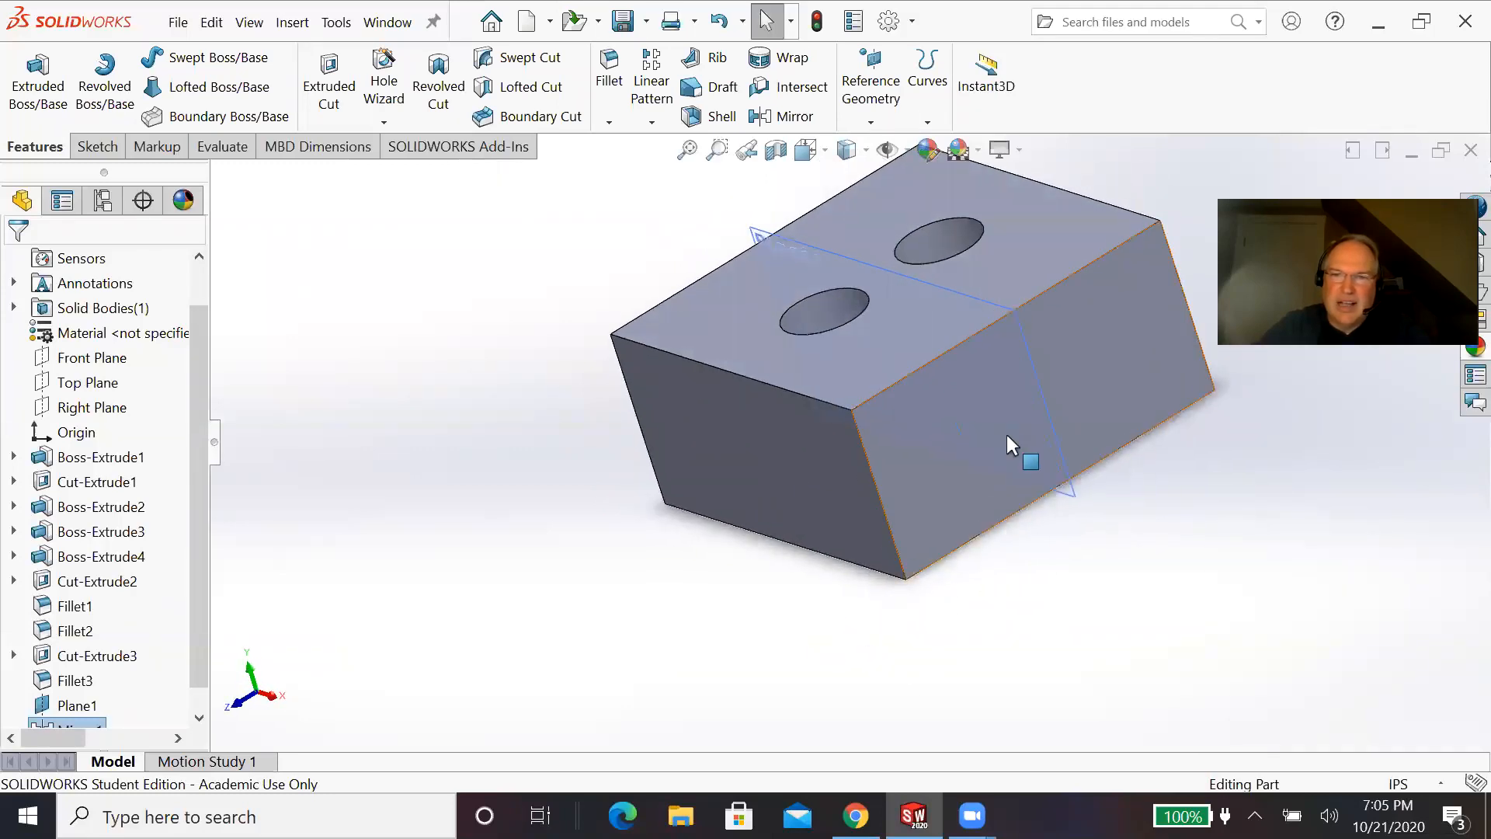
scroll(1007, 434, "down", 2)
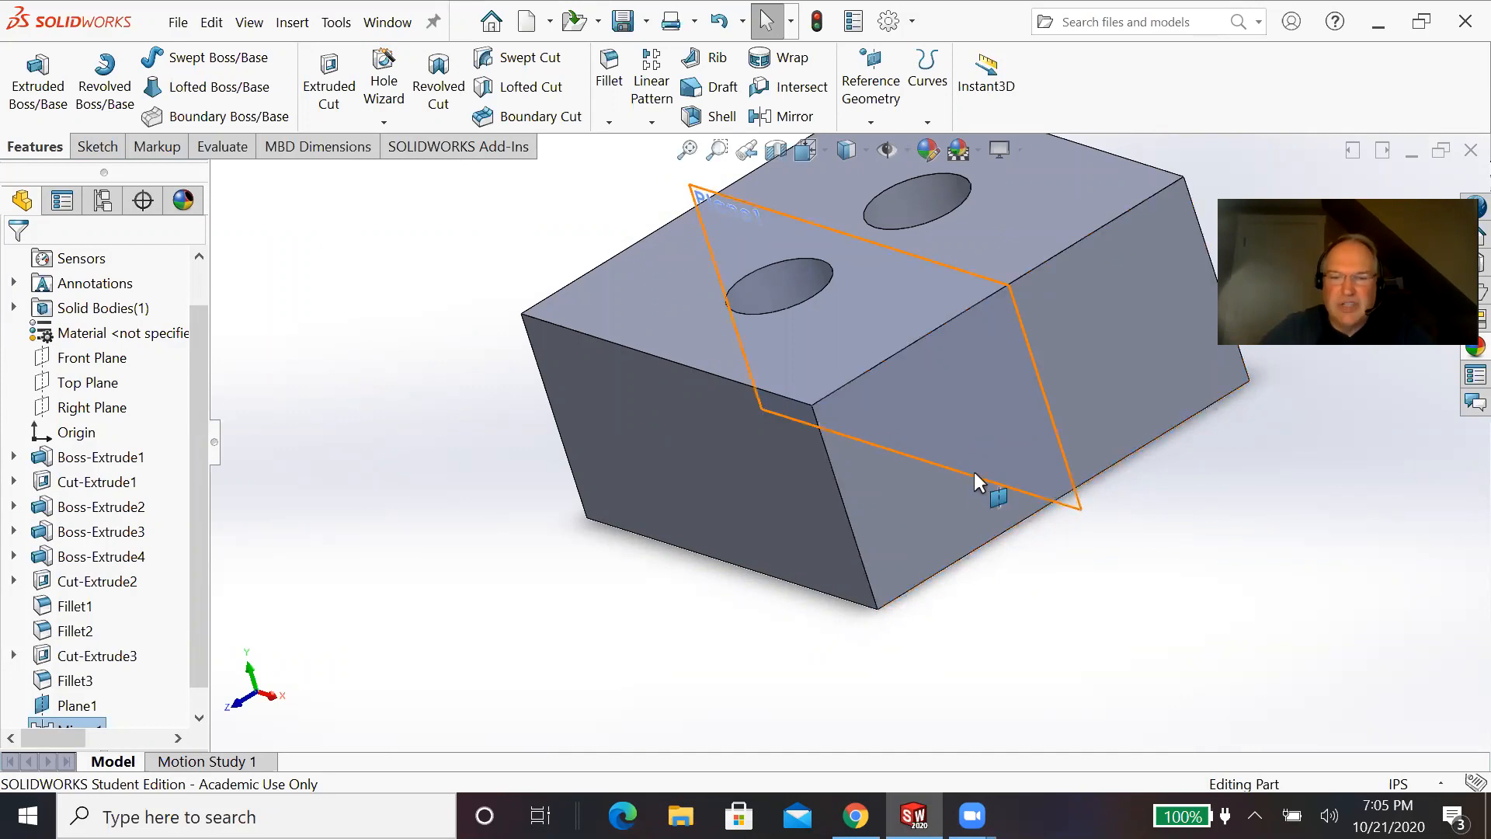
left_click(938, 438)
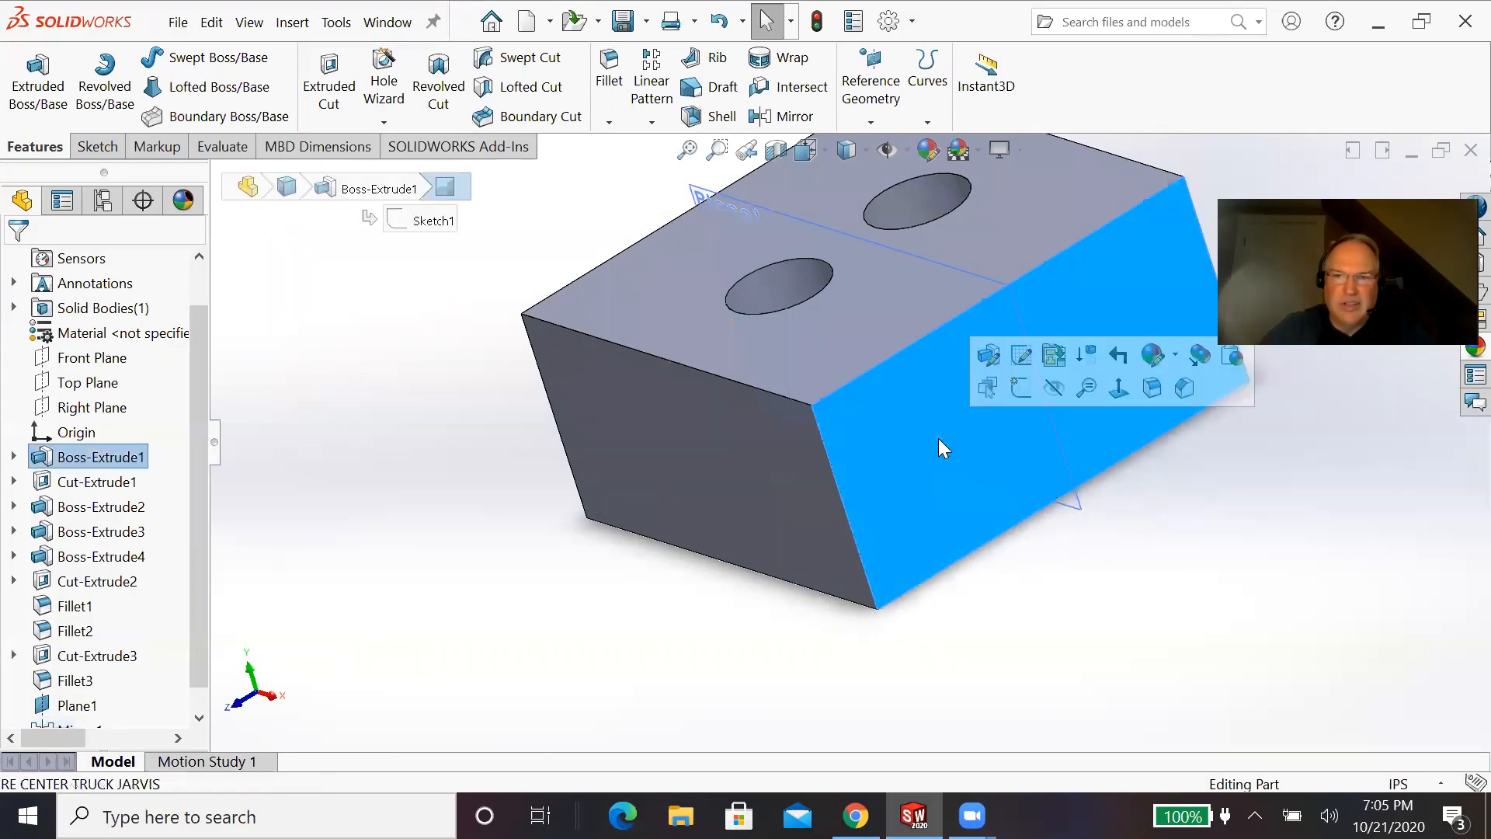
left_click(1023, 396)
key("space")
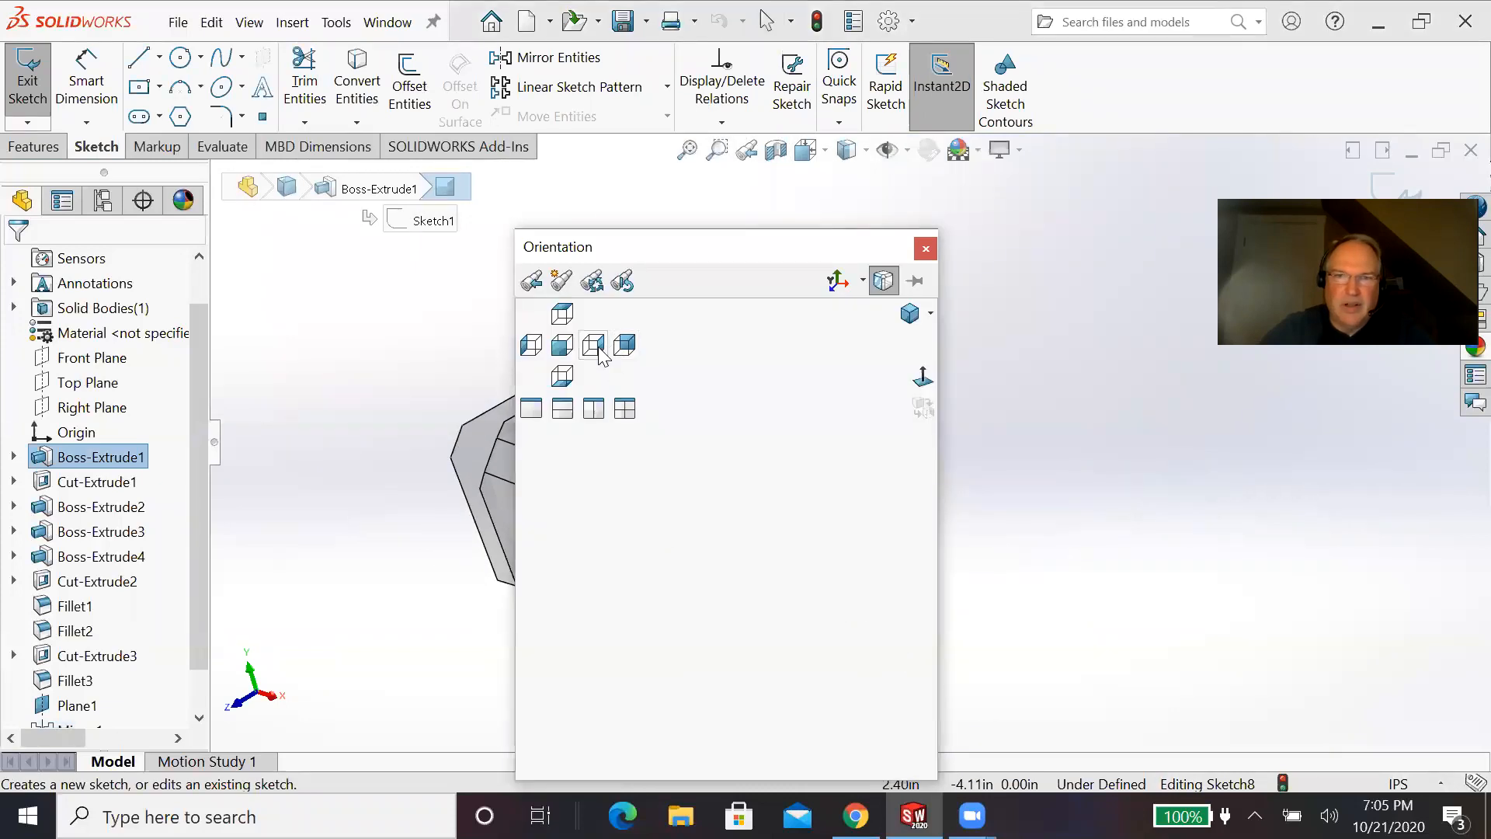
left_click(593, 345)
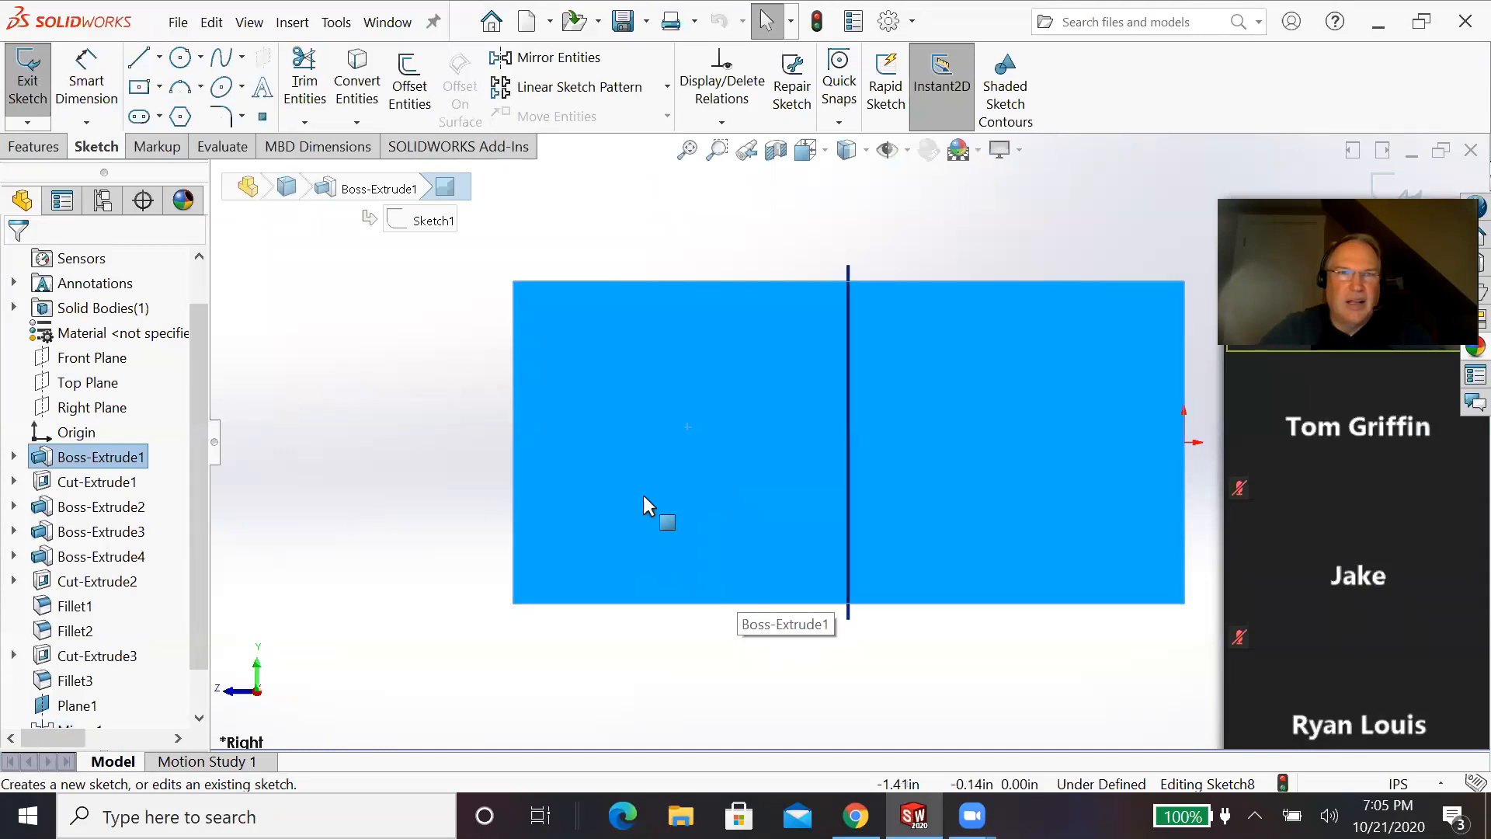
Step: Sketch a circle about 0.31 in in diameter on the left half of the face, level with the origin
left_click(180, 59)
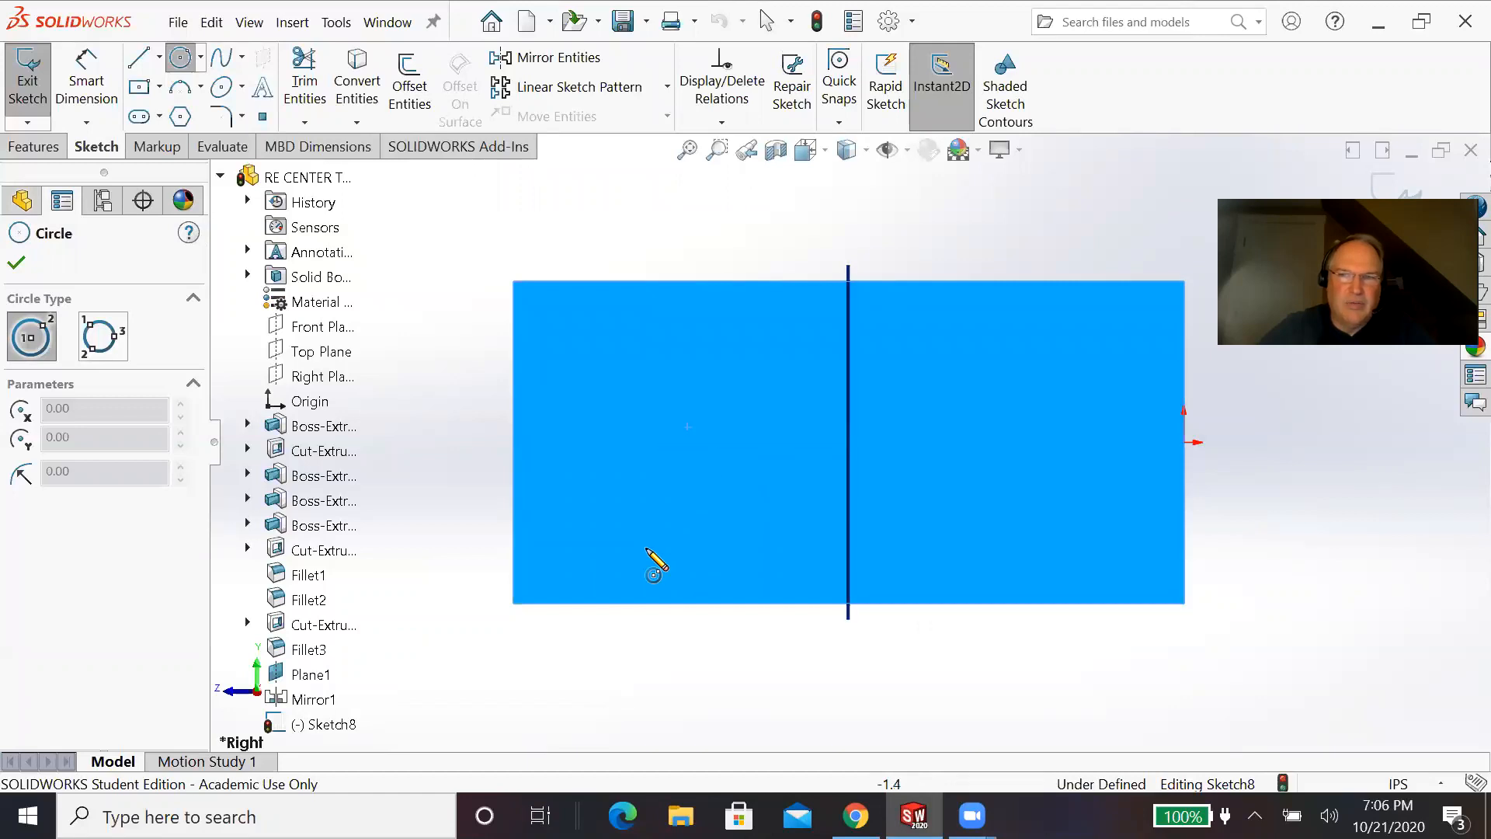
left_click_drag(677, 442, 703, 500)
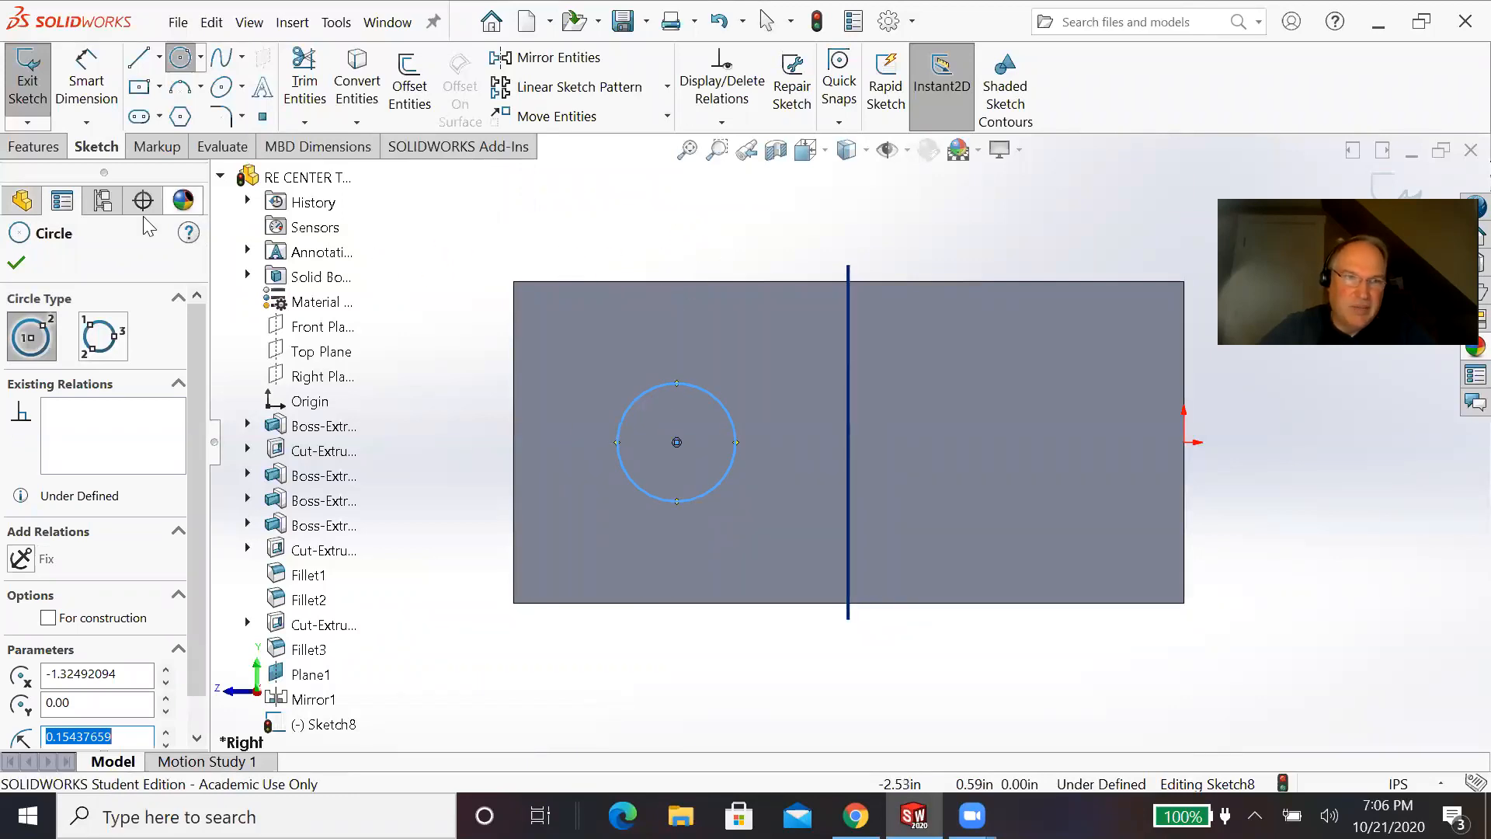
left_click(17, 264)
Step: Dimension the circle's center 0.55 in from the left edge of the face
left_click(99, 77)
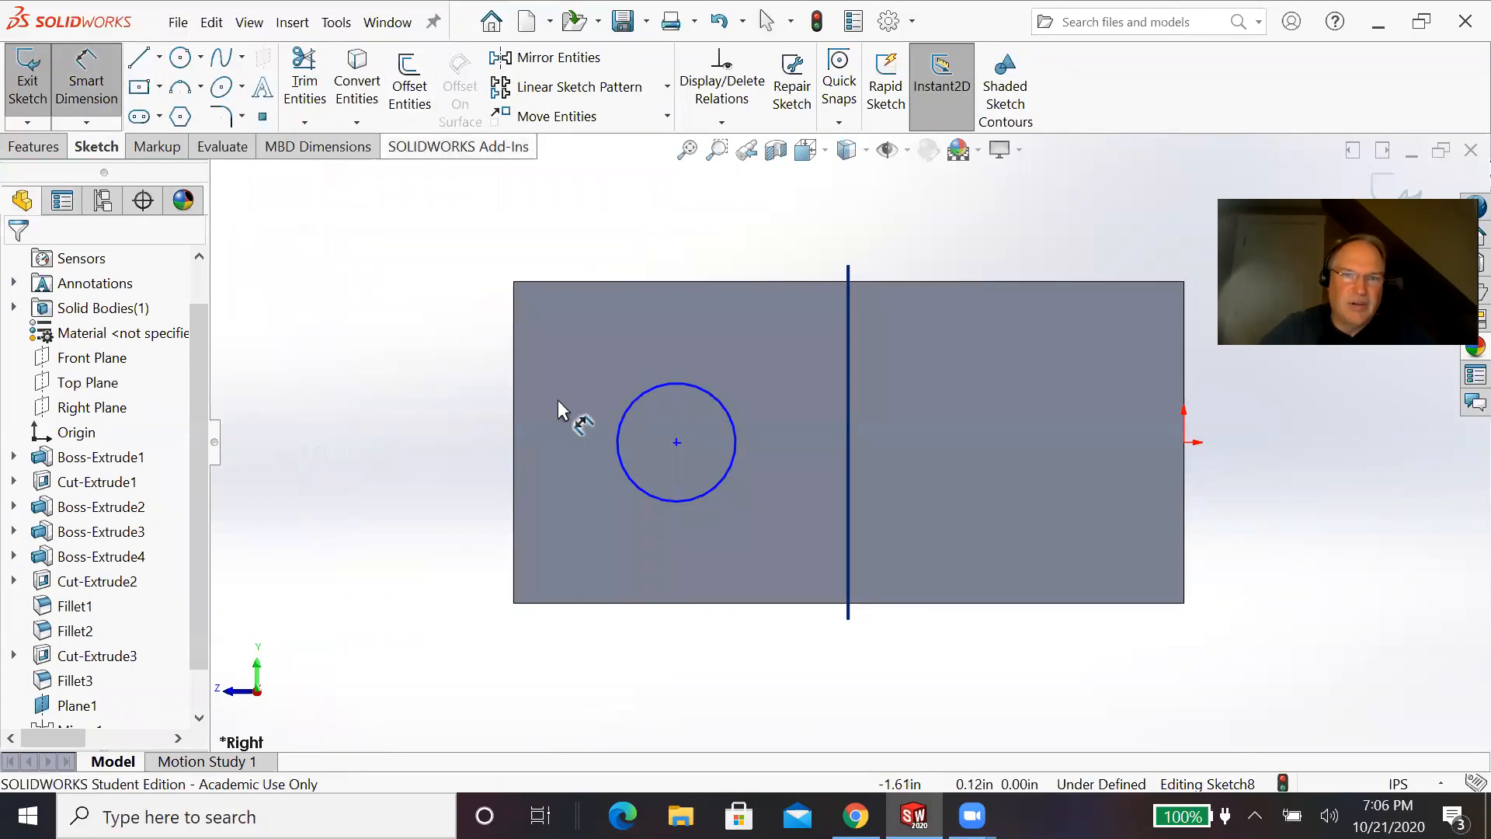
left_click(513, 426)
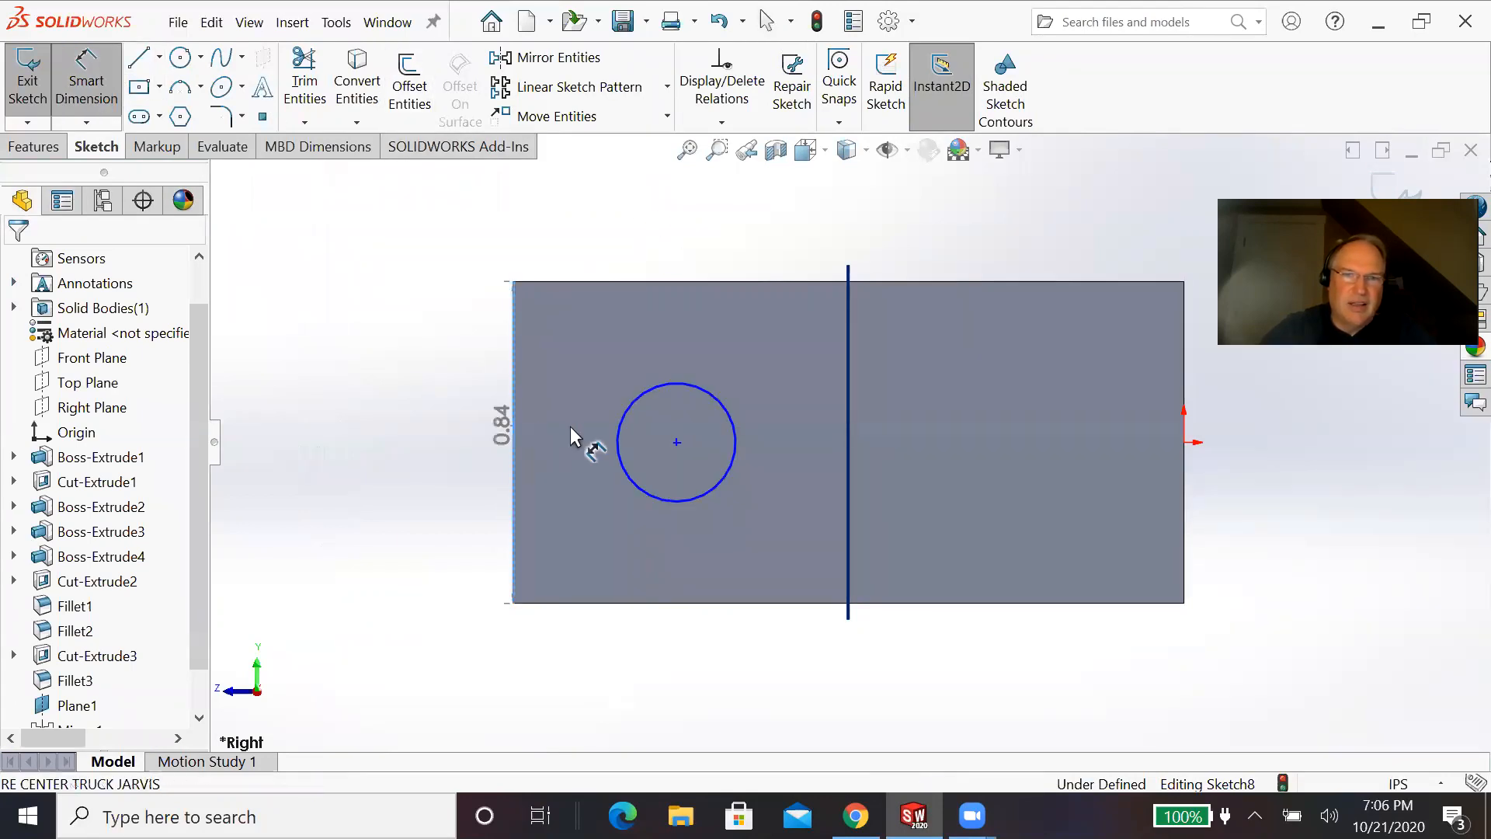
left_click(677, 441)
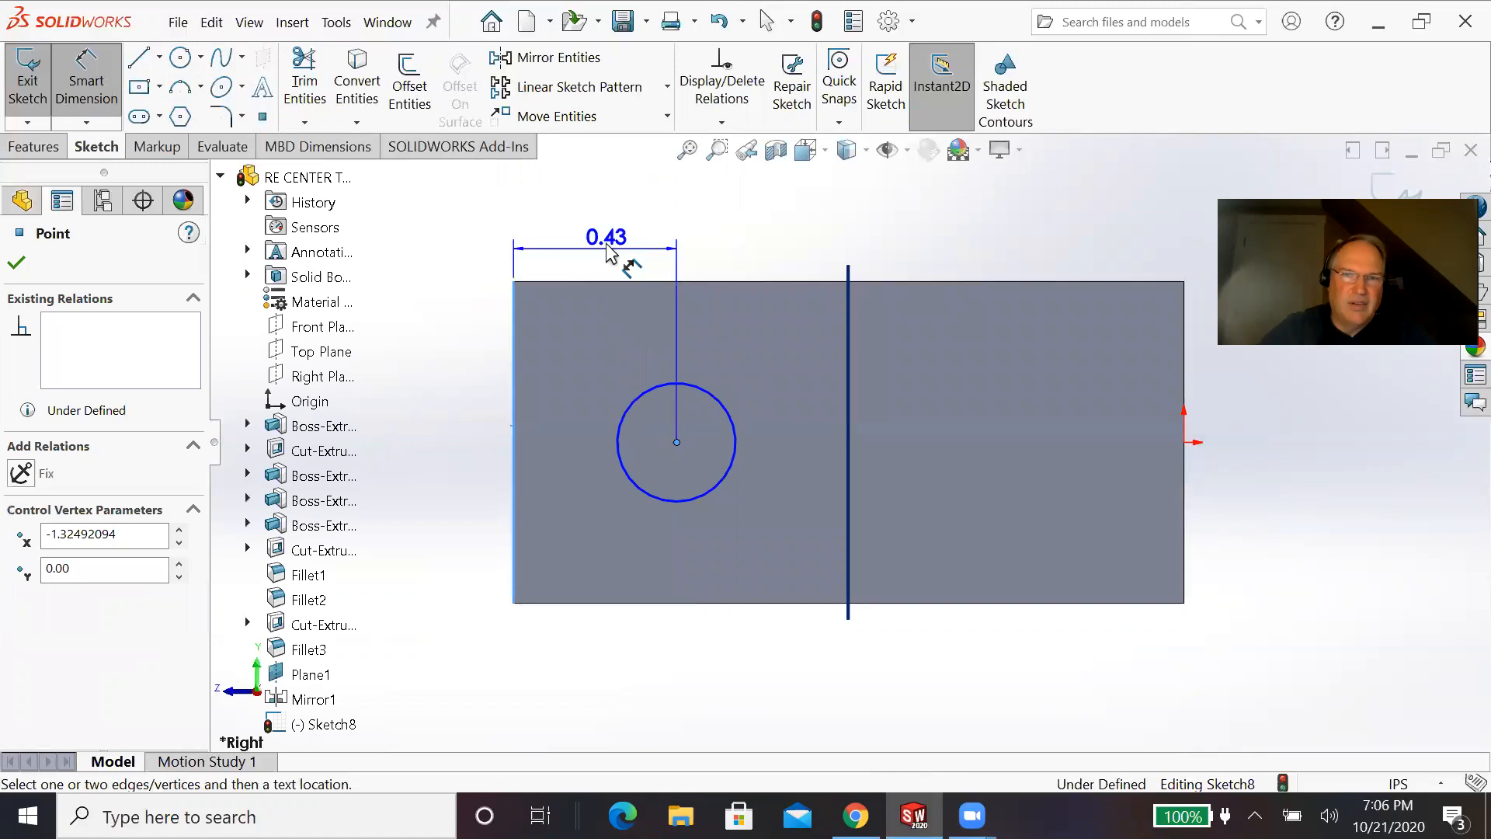
left_click(609, 230)
type(".55")
key("Return")
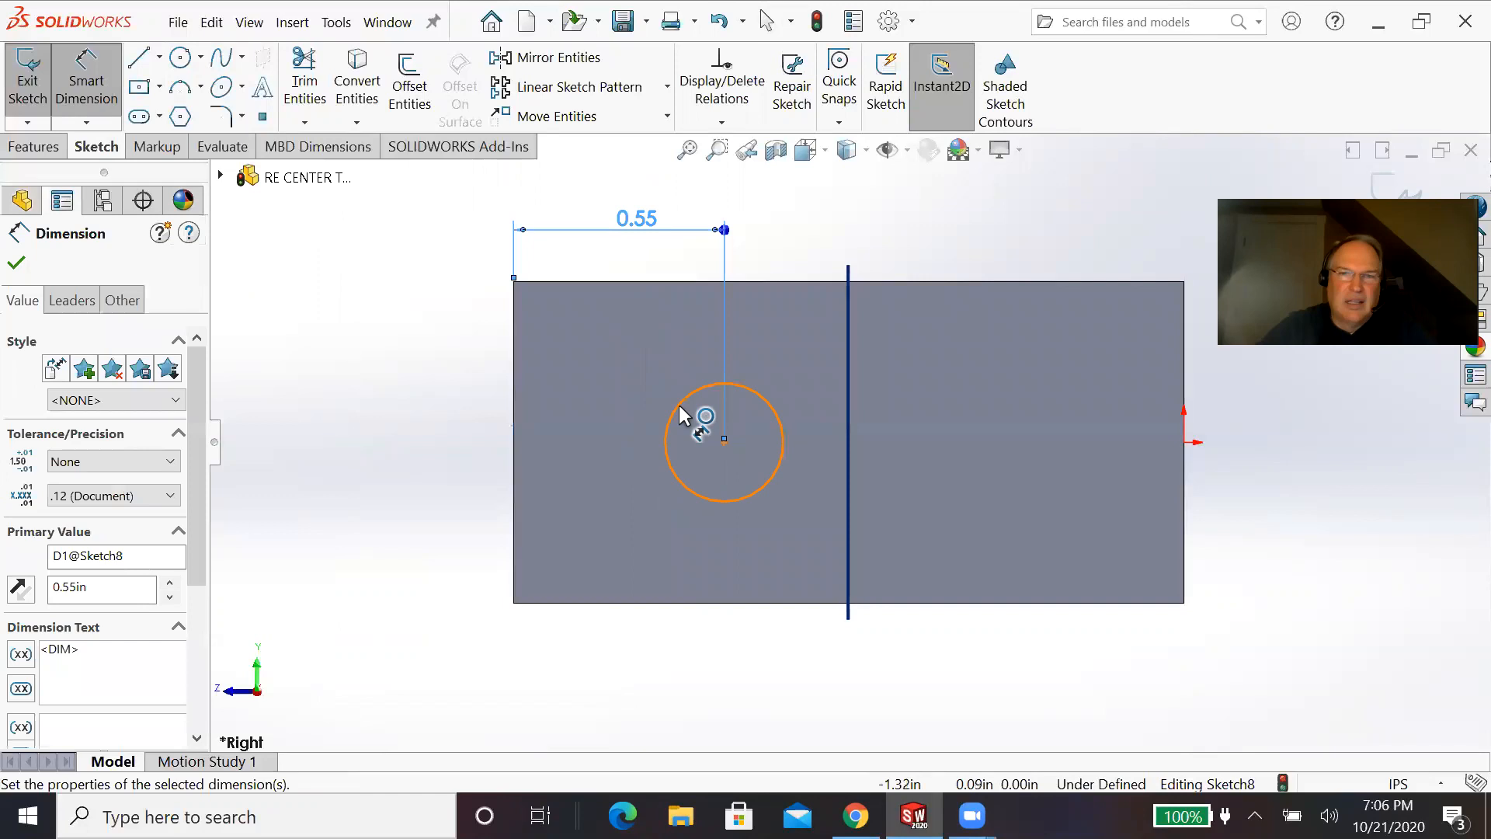
Step: Dimension the circle's center 0.42 in above the bottom edge of the face
left_click(710, 603)
left_click(724, 442)
left_click(426, 464)
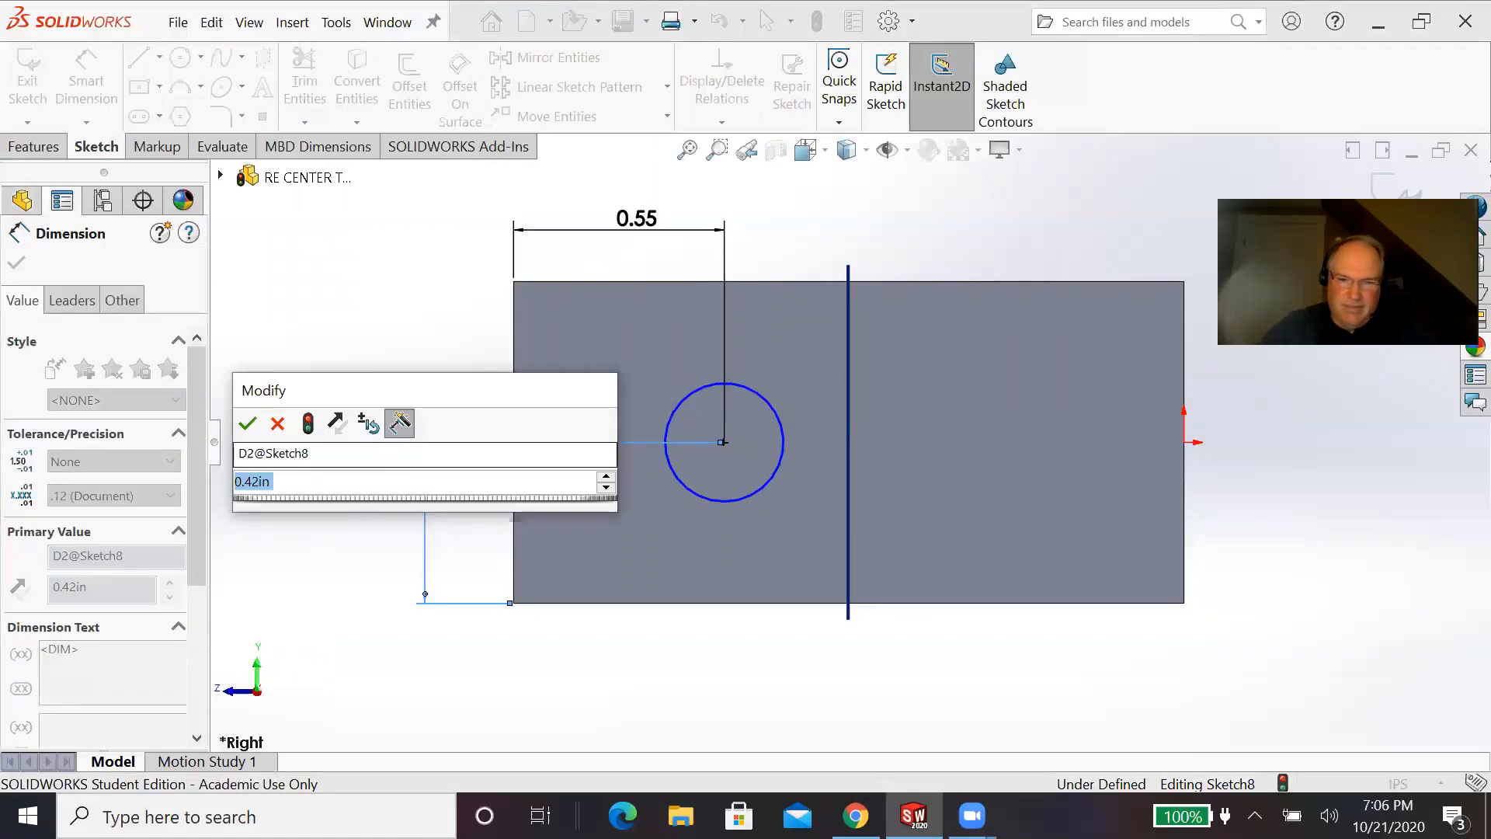
type(".42")
key("Return")
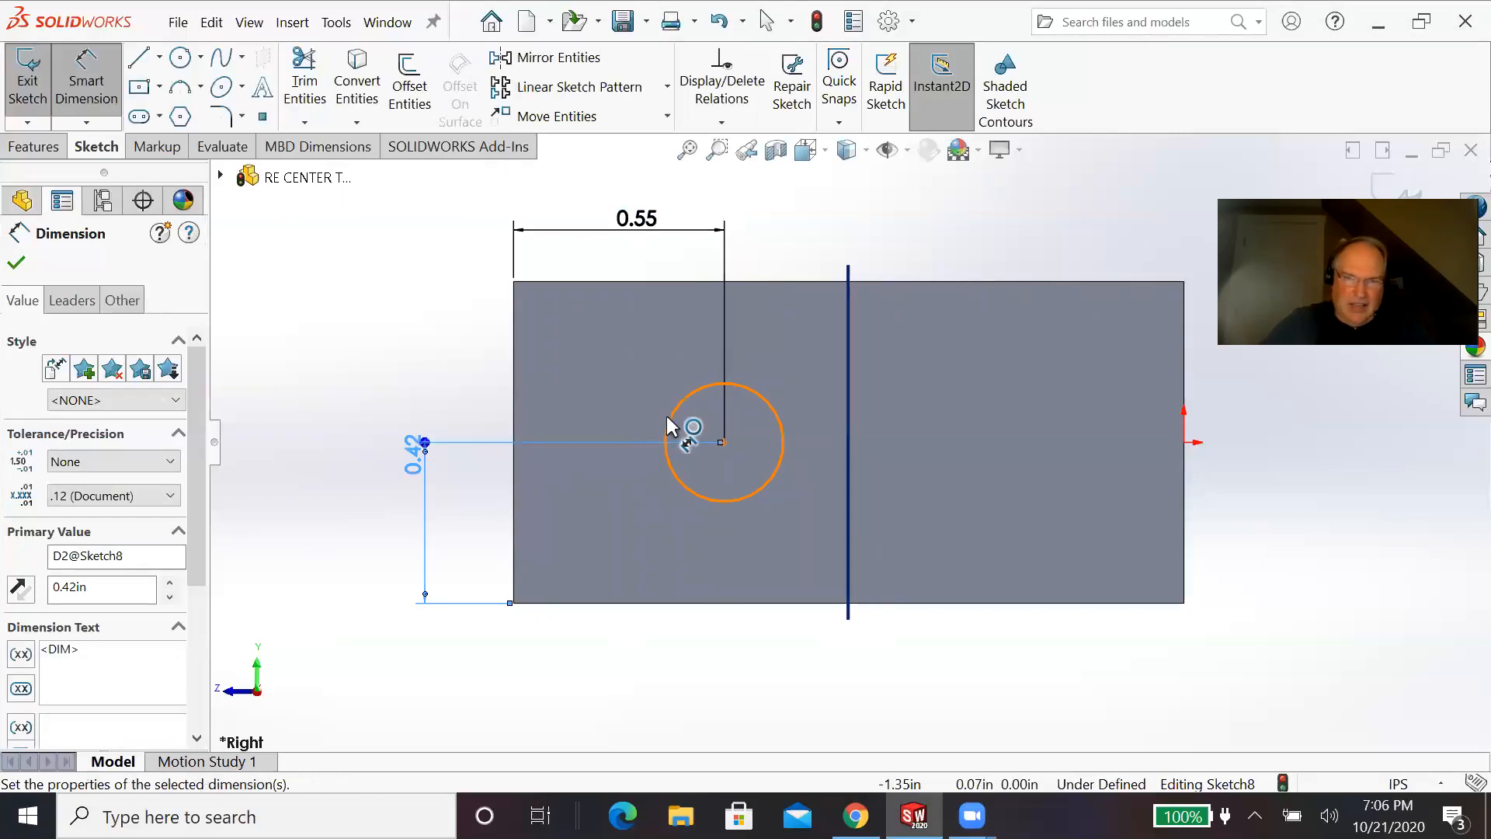
Step: Place a diameter dimension on the circle, outside the face
left_click(664, 415)
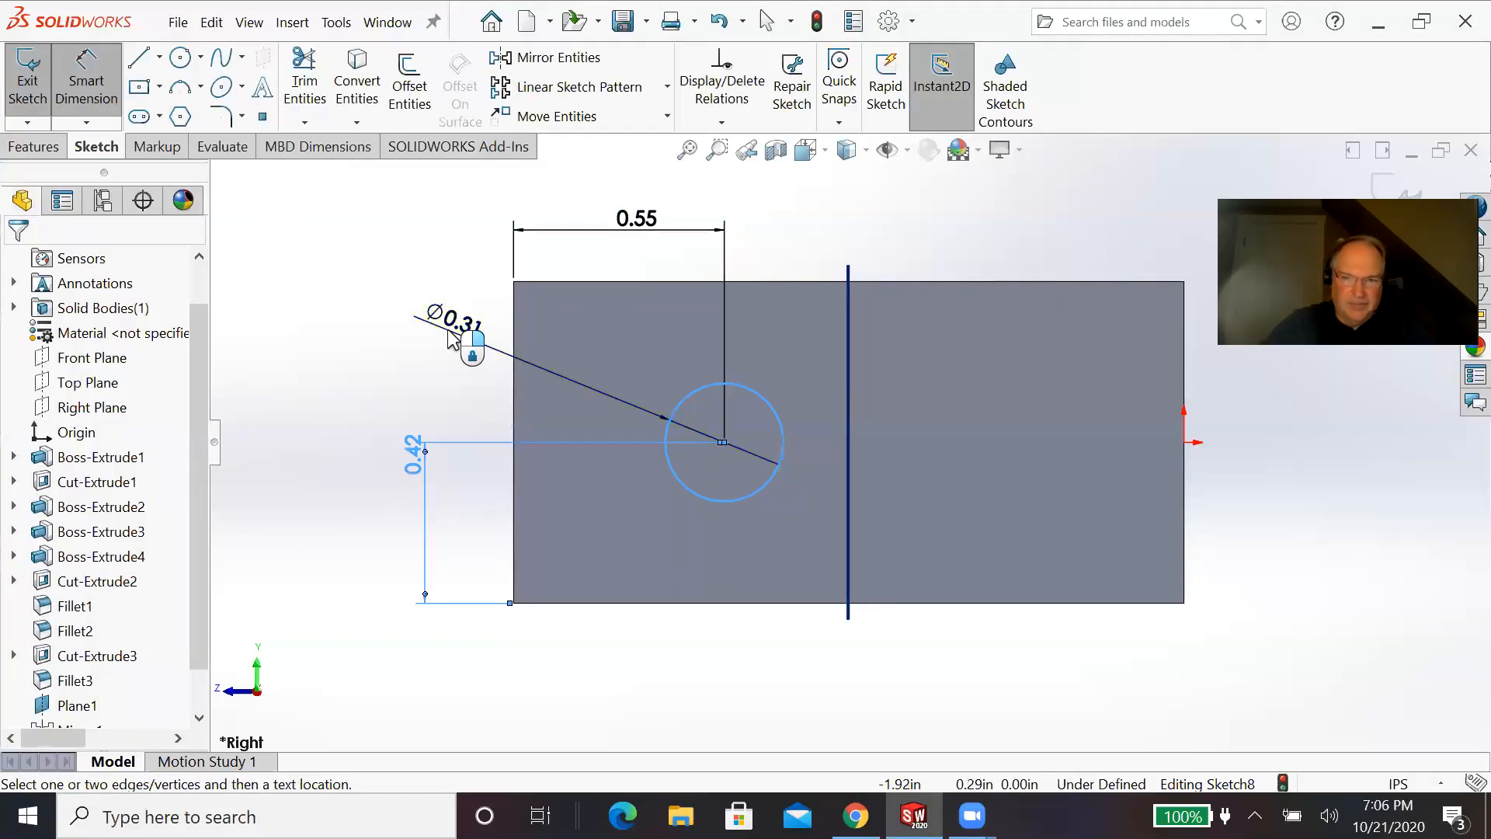
left_click(450, 340)
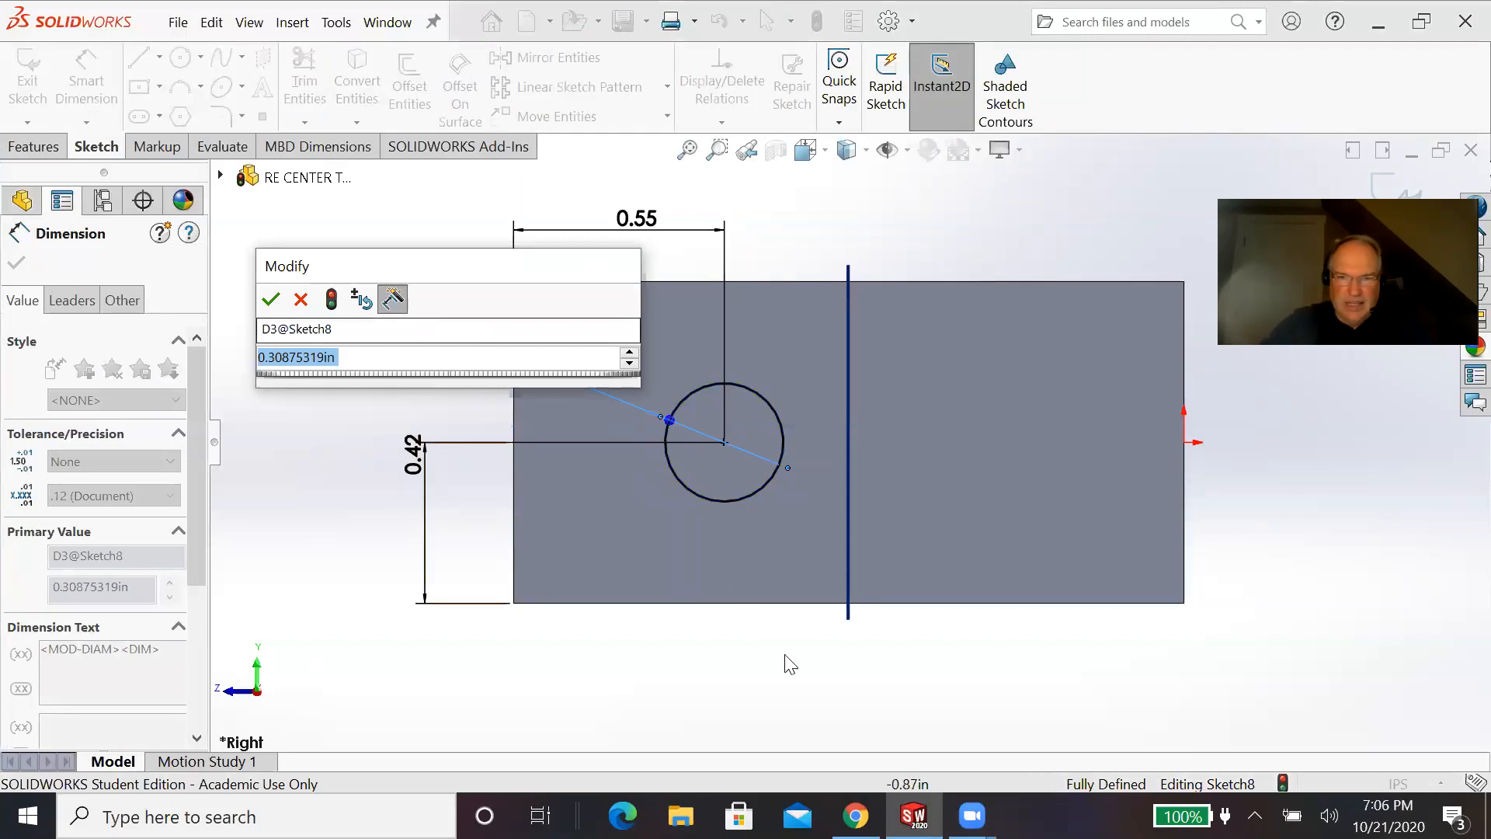
Step: Check the socket diameters, depths and section view in the RE Project Multiviews CENTER drawing in Chrome, and return to SOLIDWORKS
left_click(856, 815)
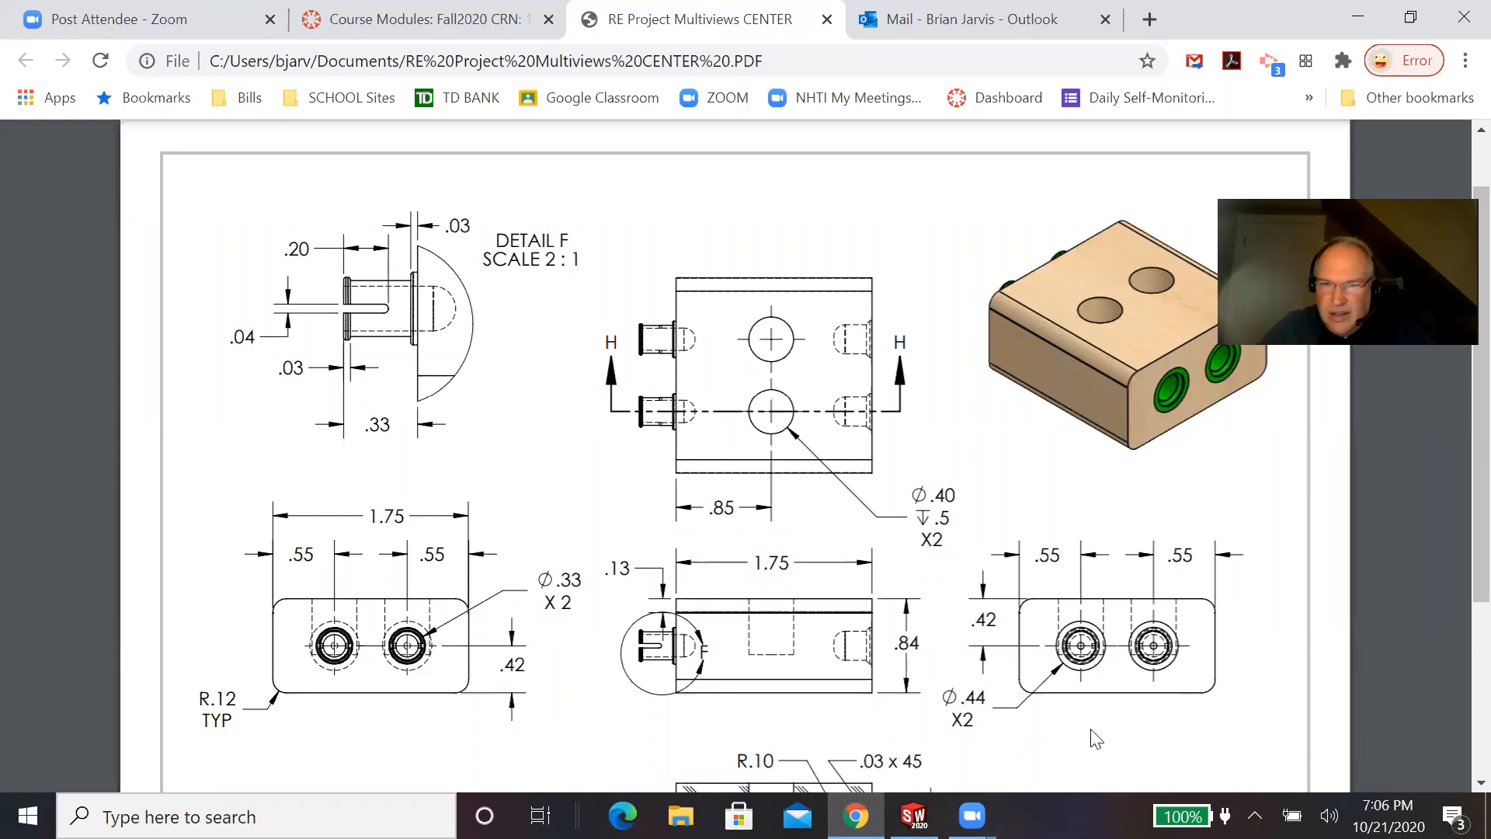
scroll(1071, 673, "down", 1)
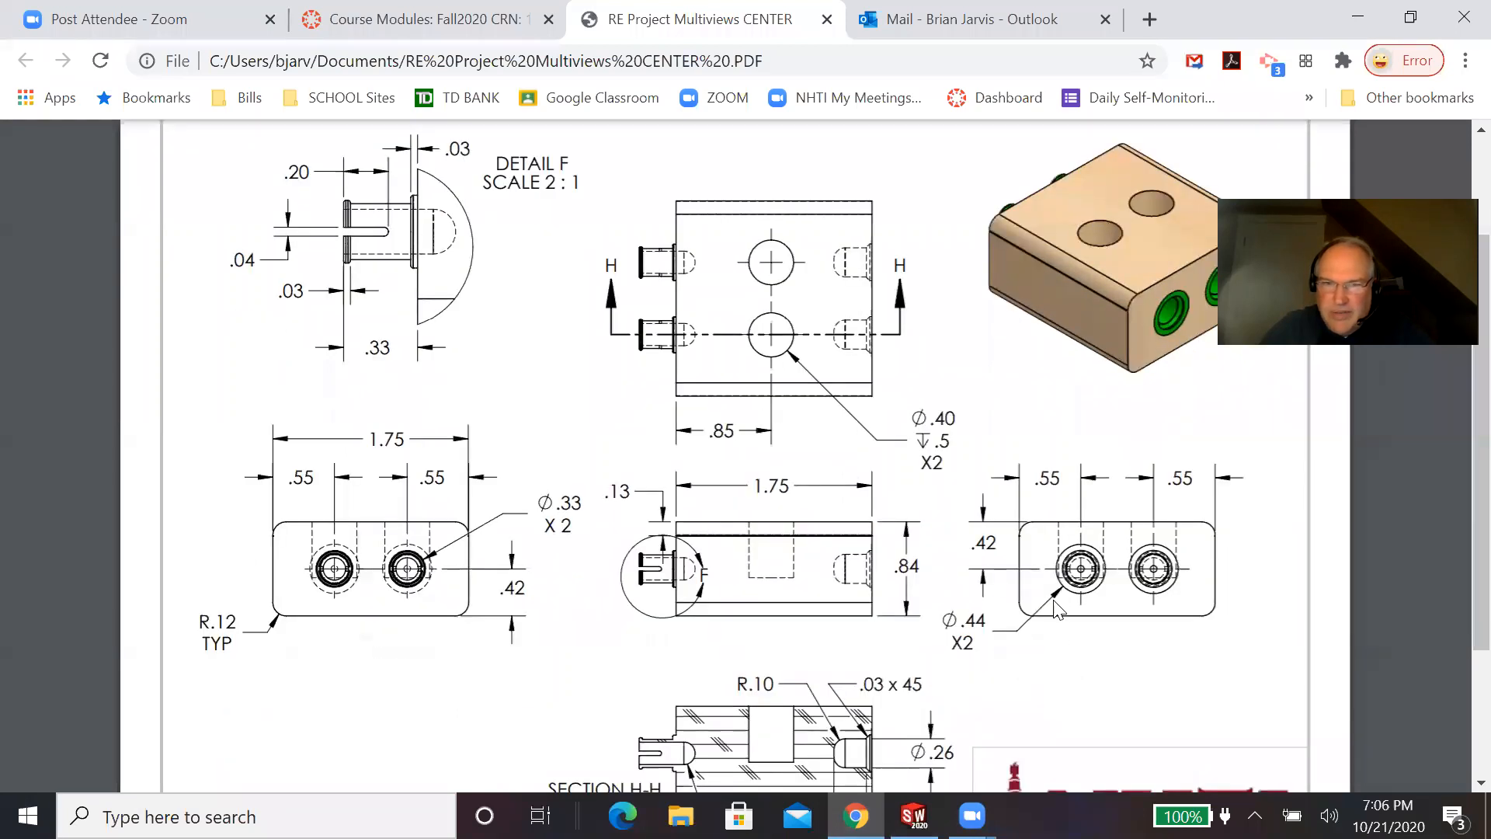
scroll(1044, 641, "down", 1)
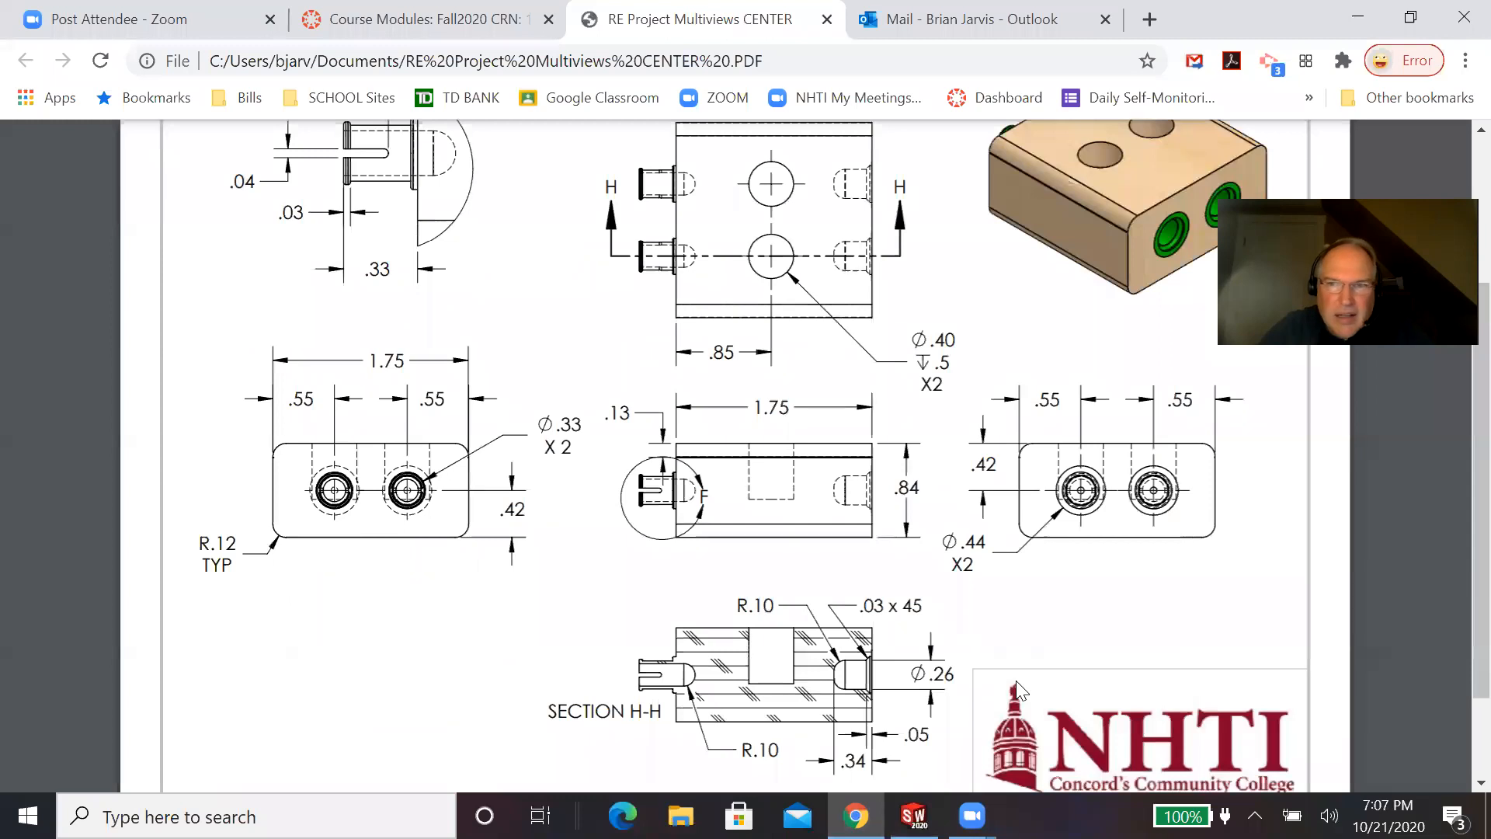
scroll(1016, 680, "up", 1)
scroll(1016, 680, "down", 1)
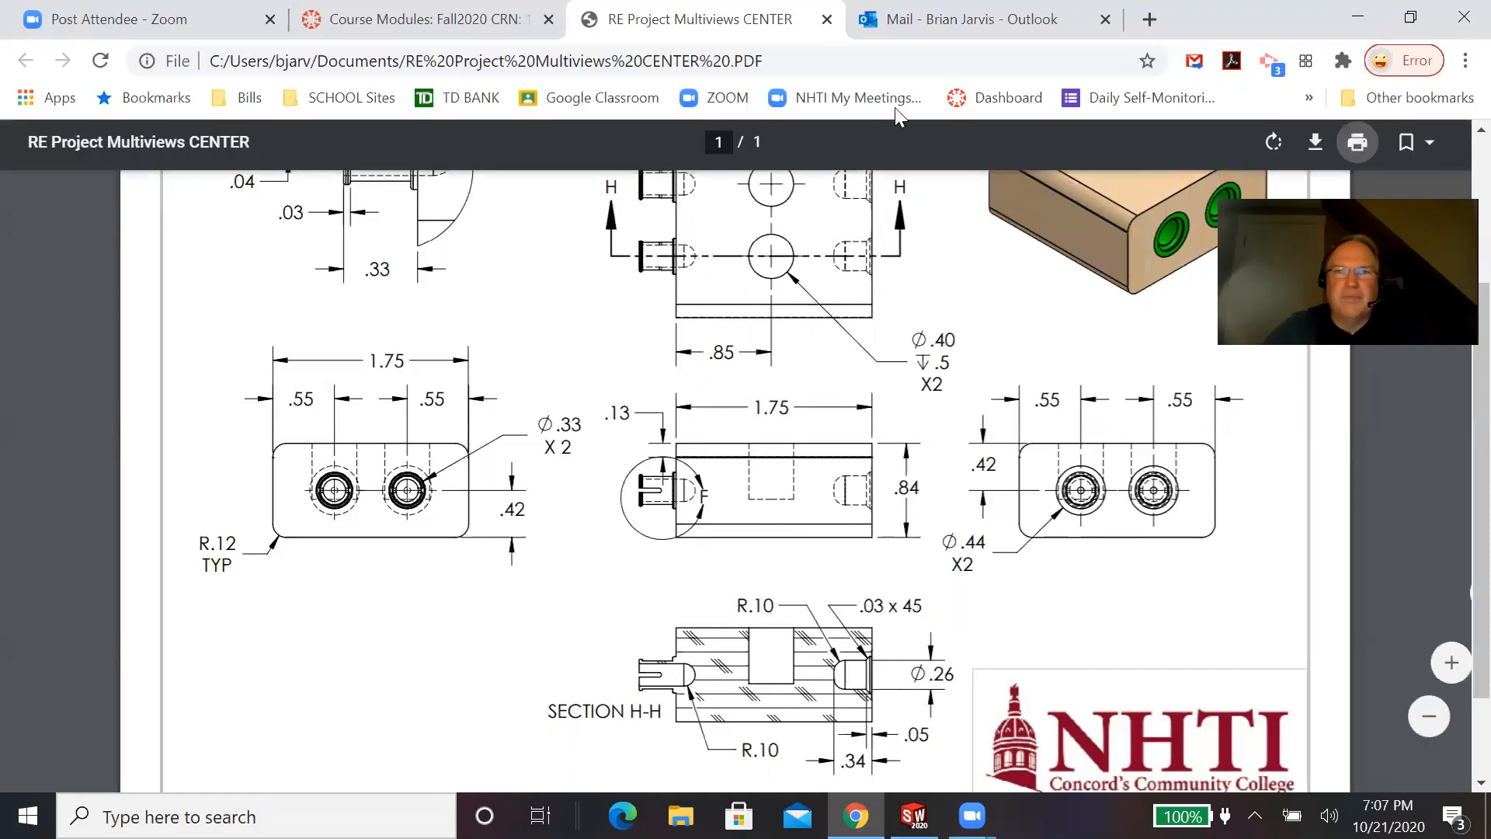
left_click(921, 17)
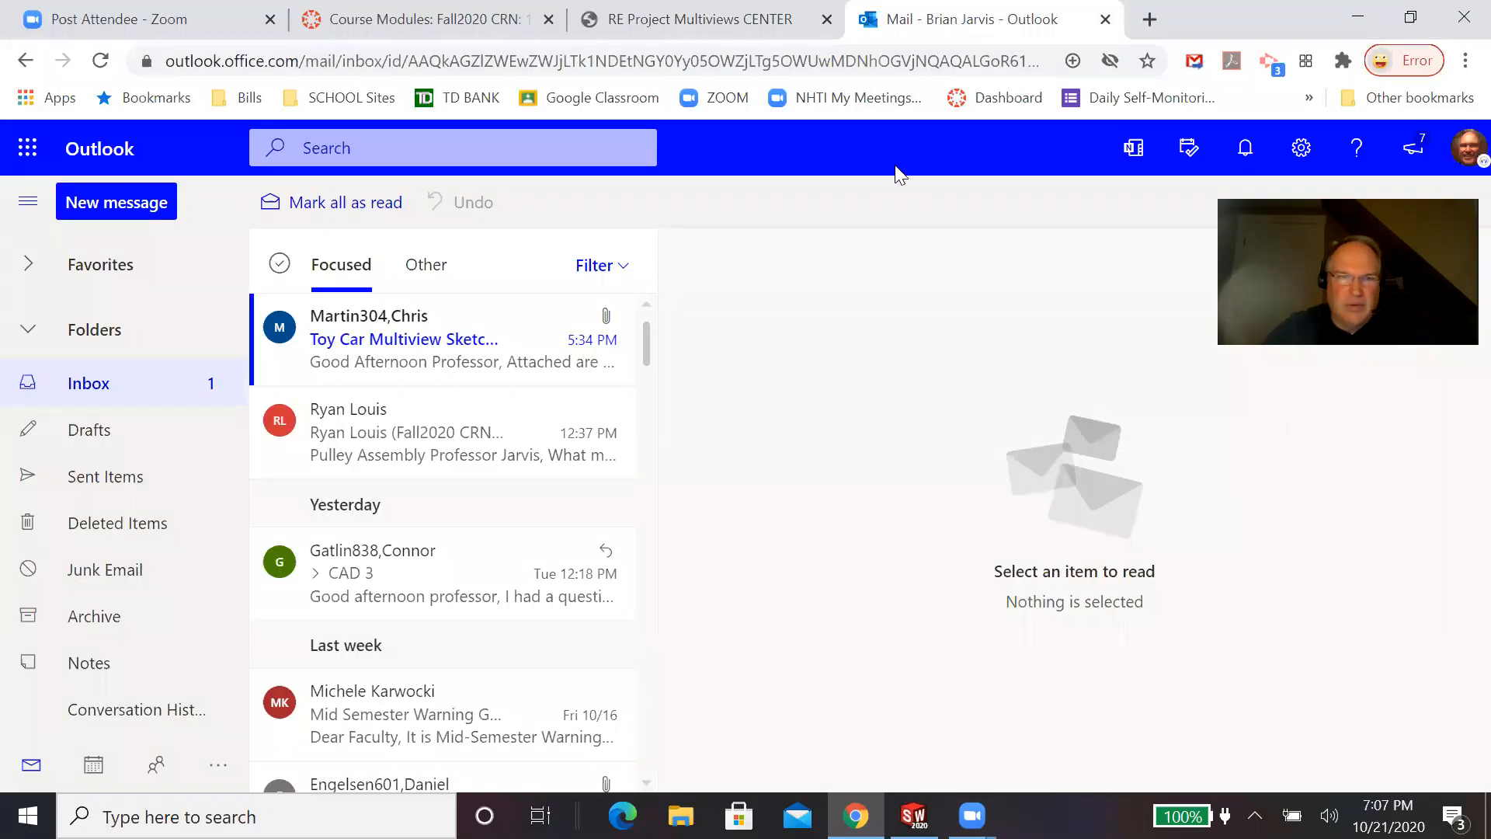
left_click(683, 17)
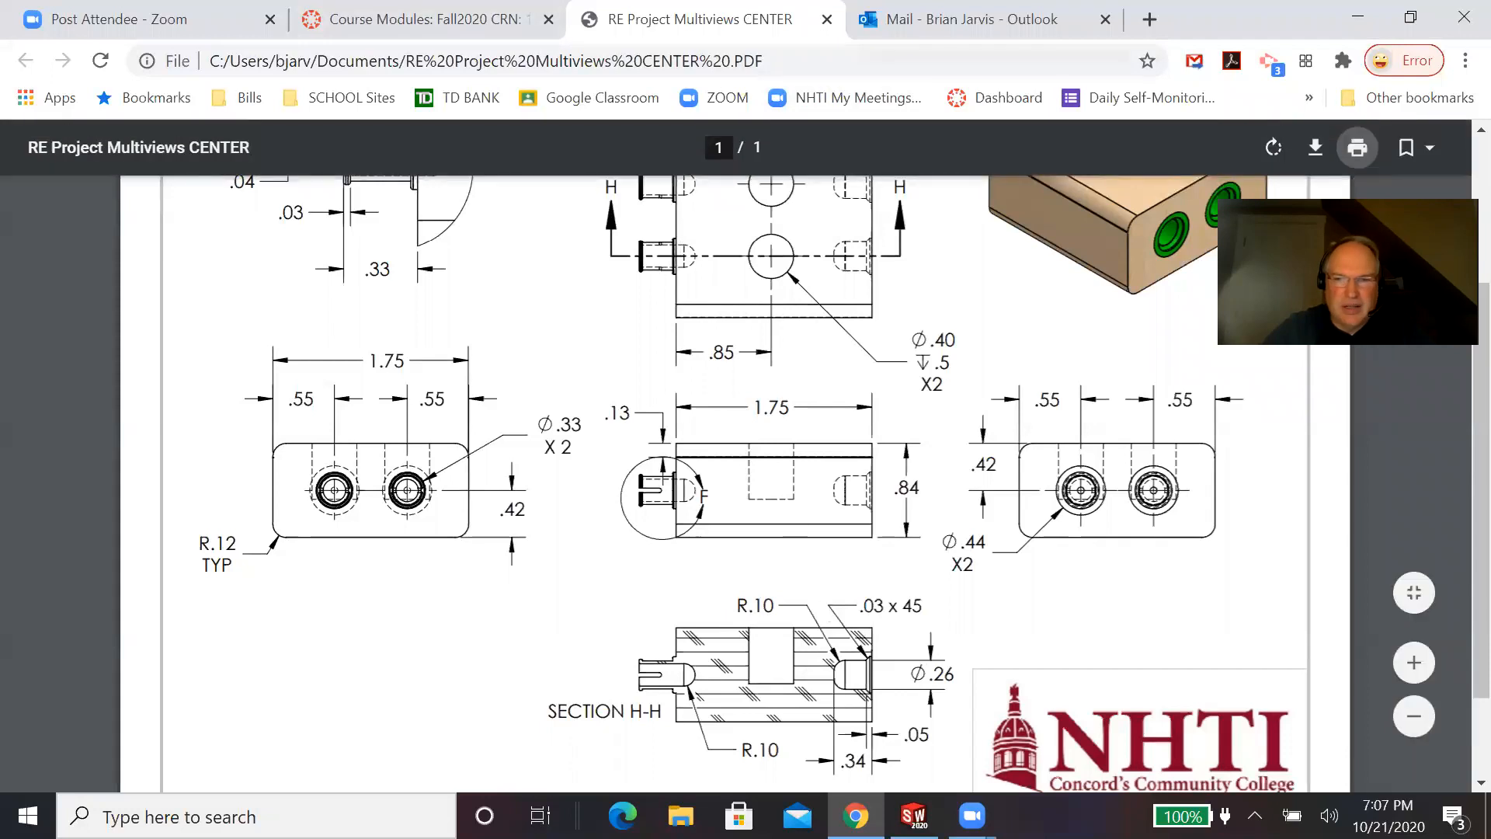
left_click(914, 816)
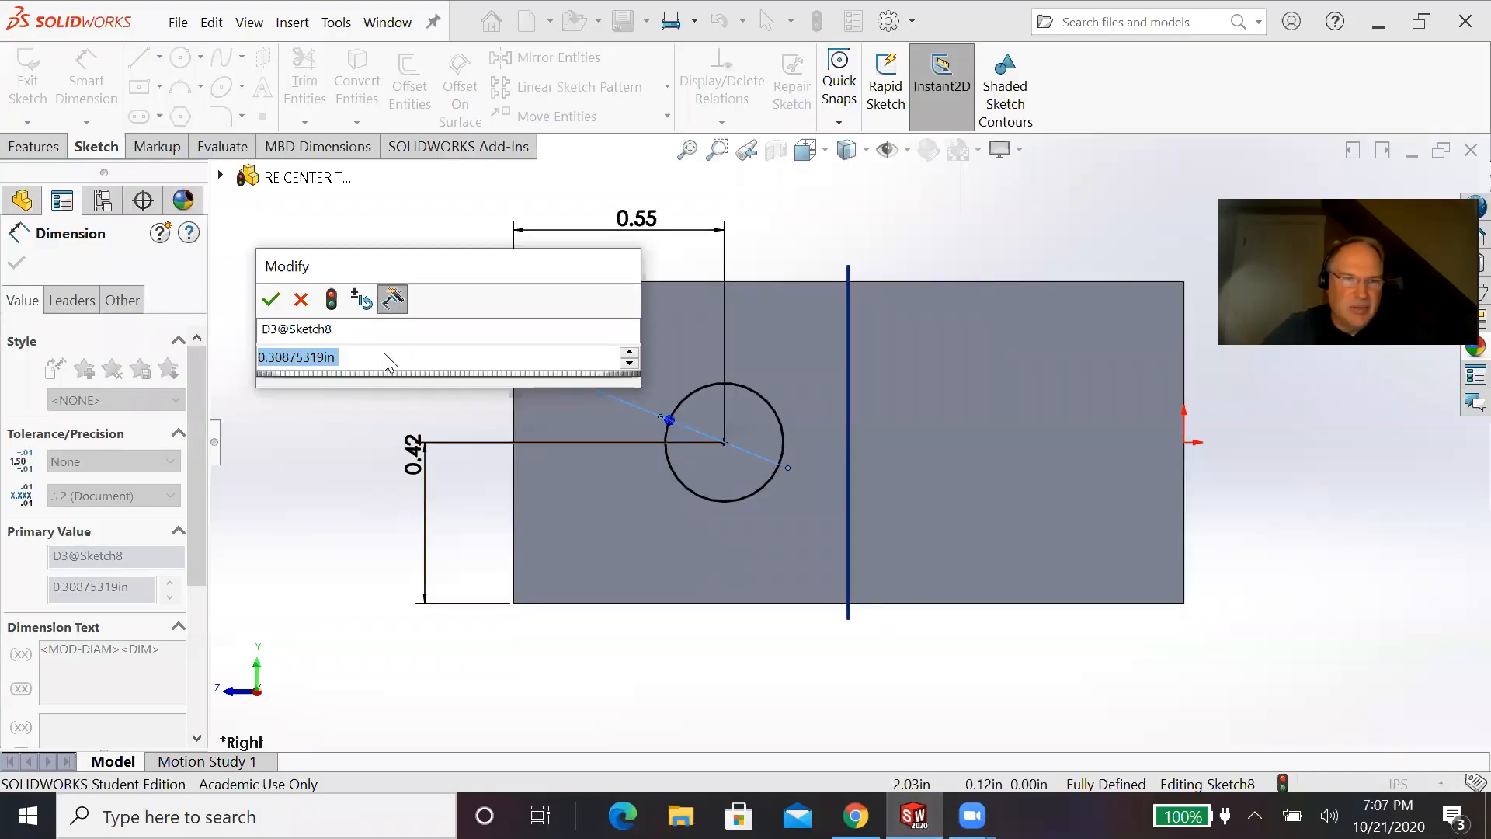
Step: Enter 0.32 in for the circle's diameter and correct it to 0.33 in
type(".")
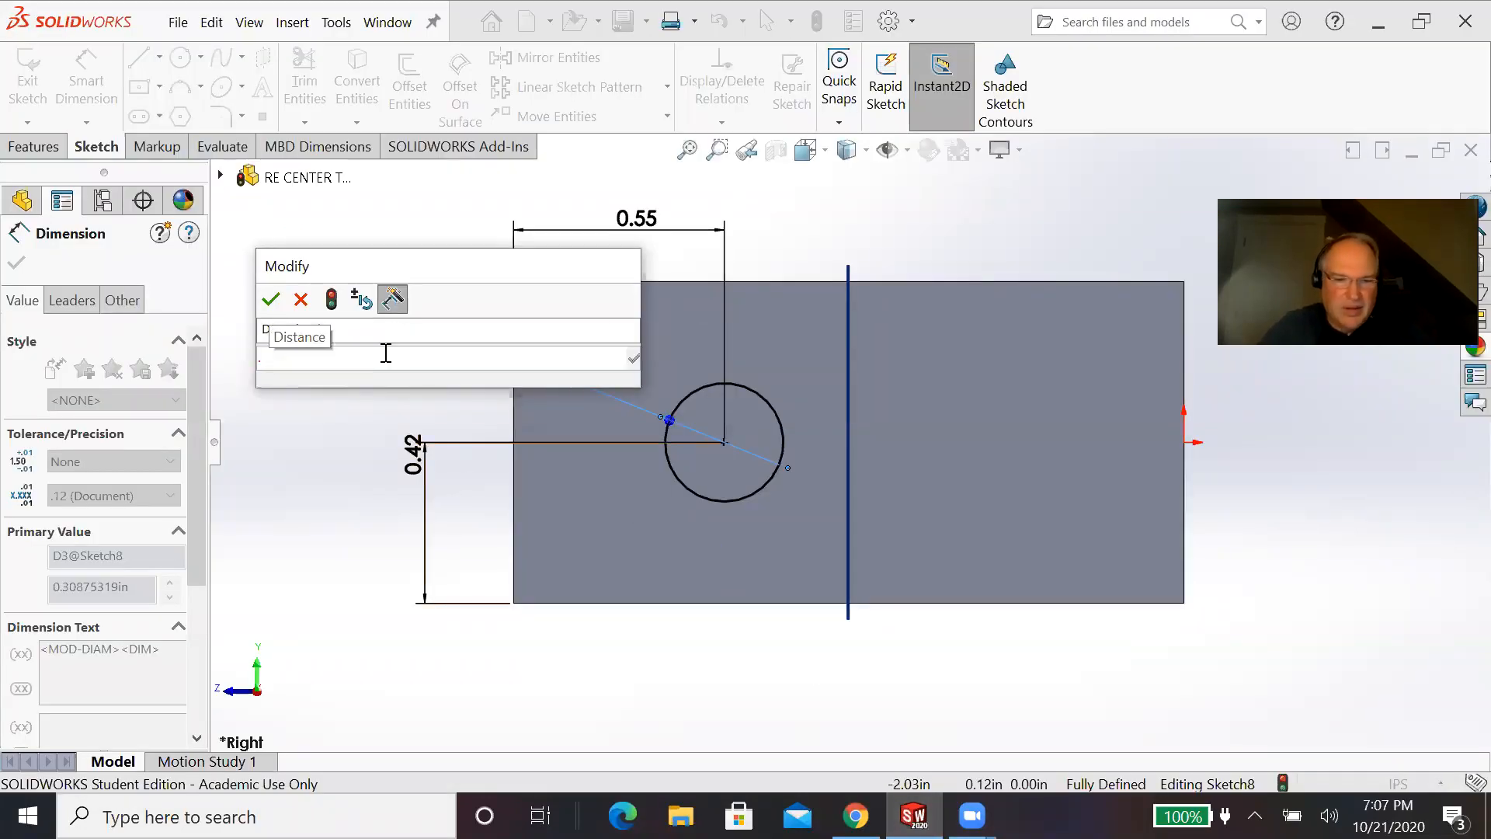
type("32")
key("Return")
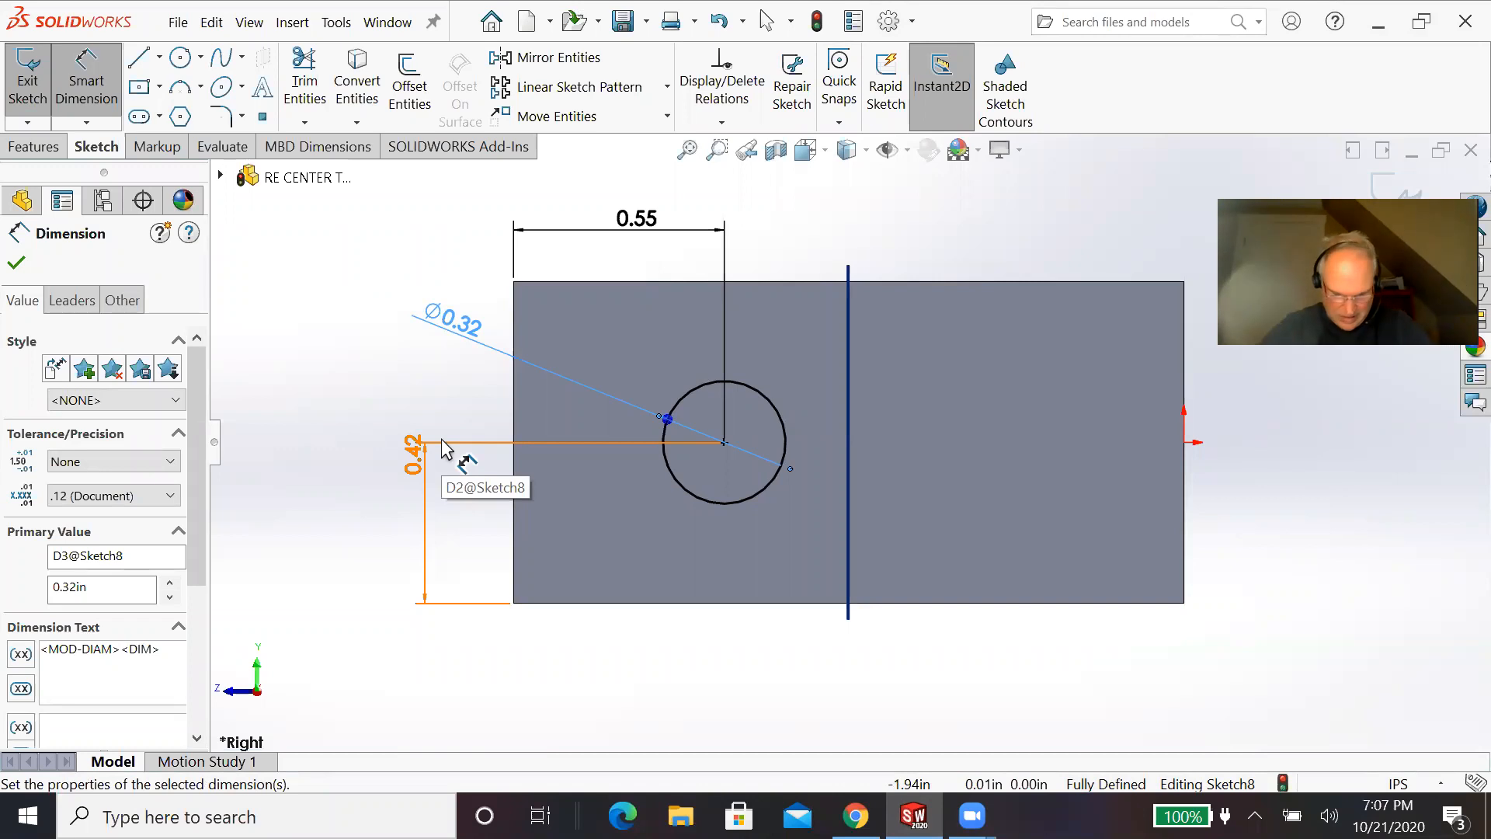
double_click(464, 322)
type(".33")
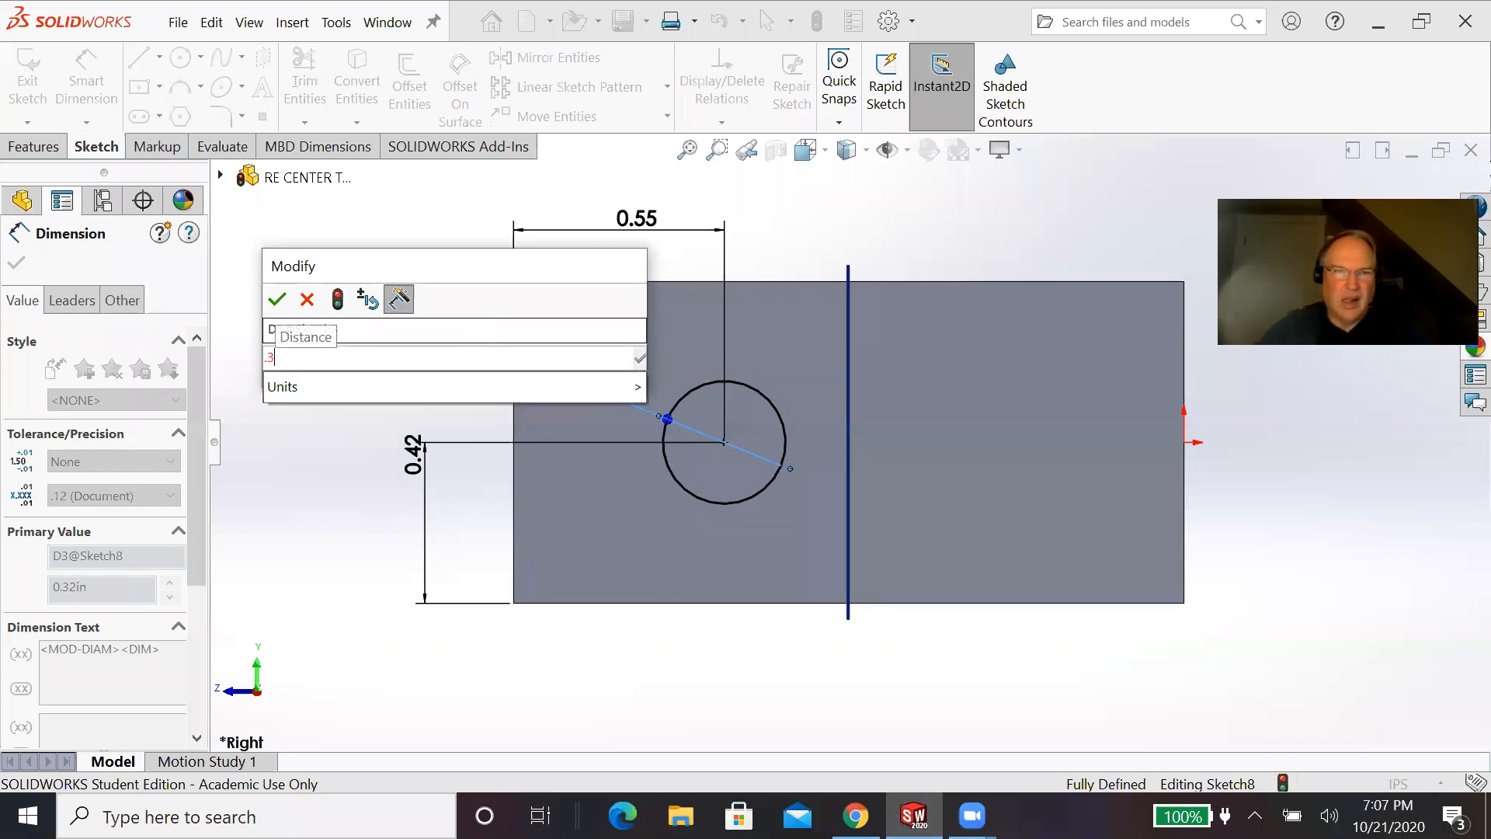
left_click(277, 302)
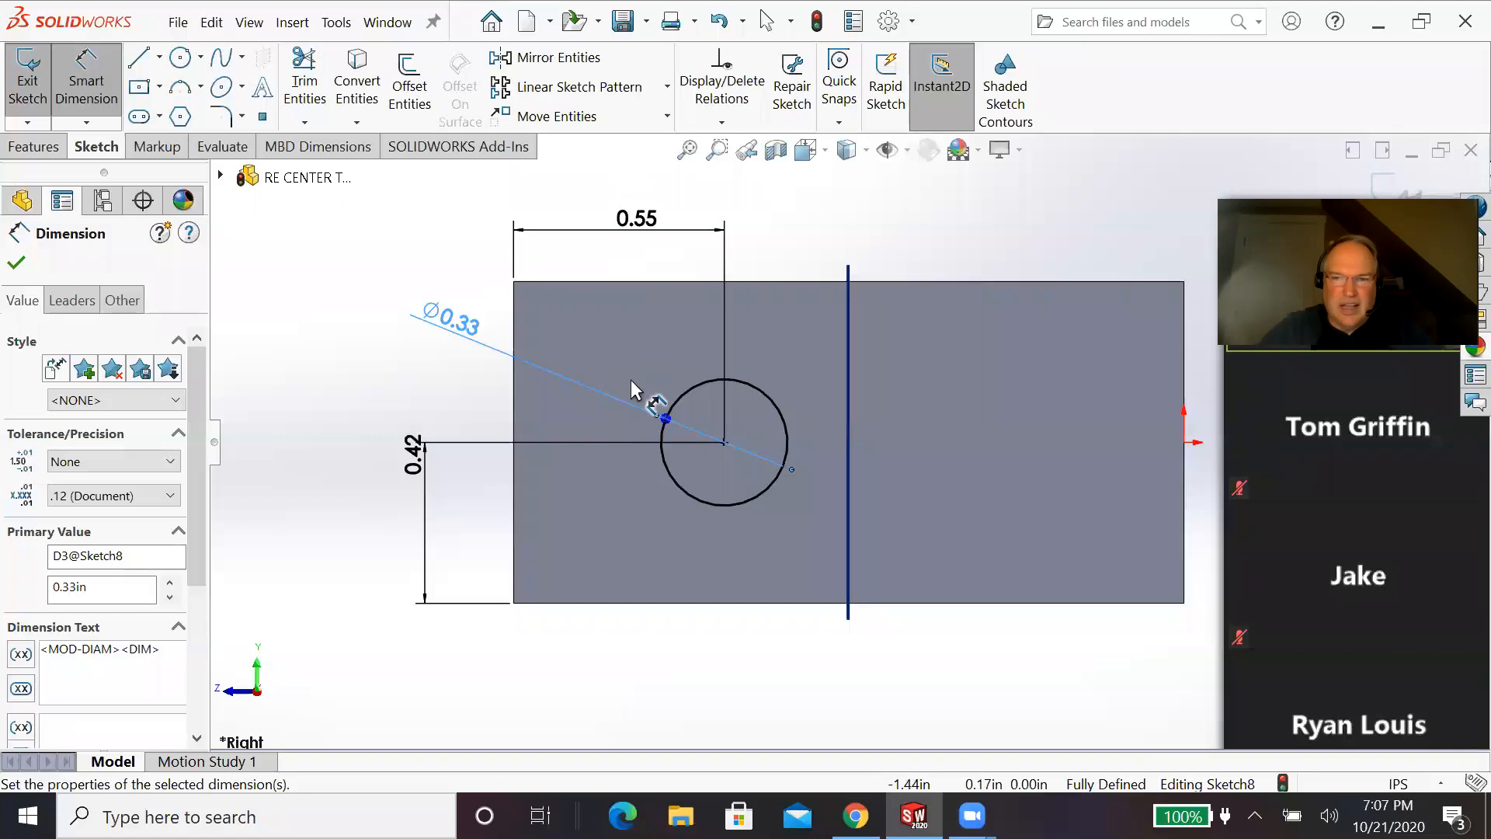
Step: Close the sketch and make a blind extruded cut 0.02 in deep into the block from the circle
key("space")
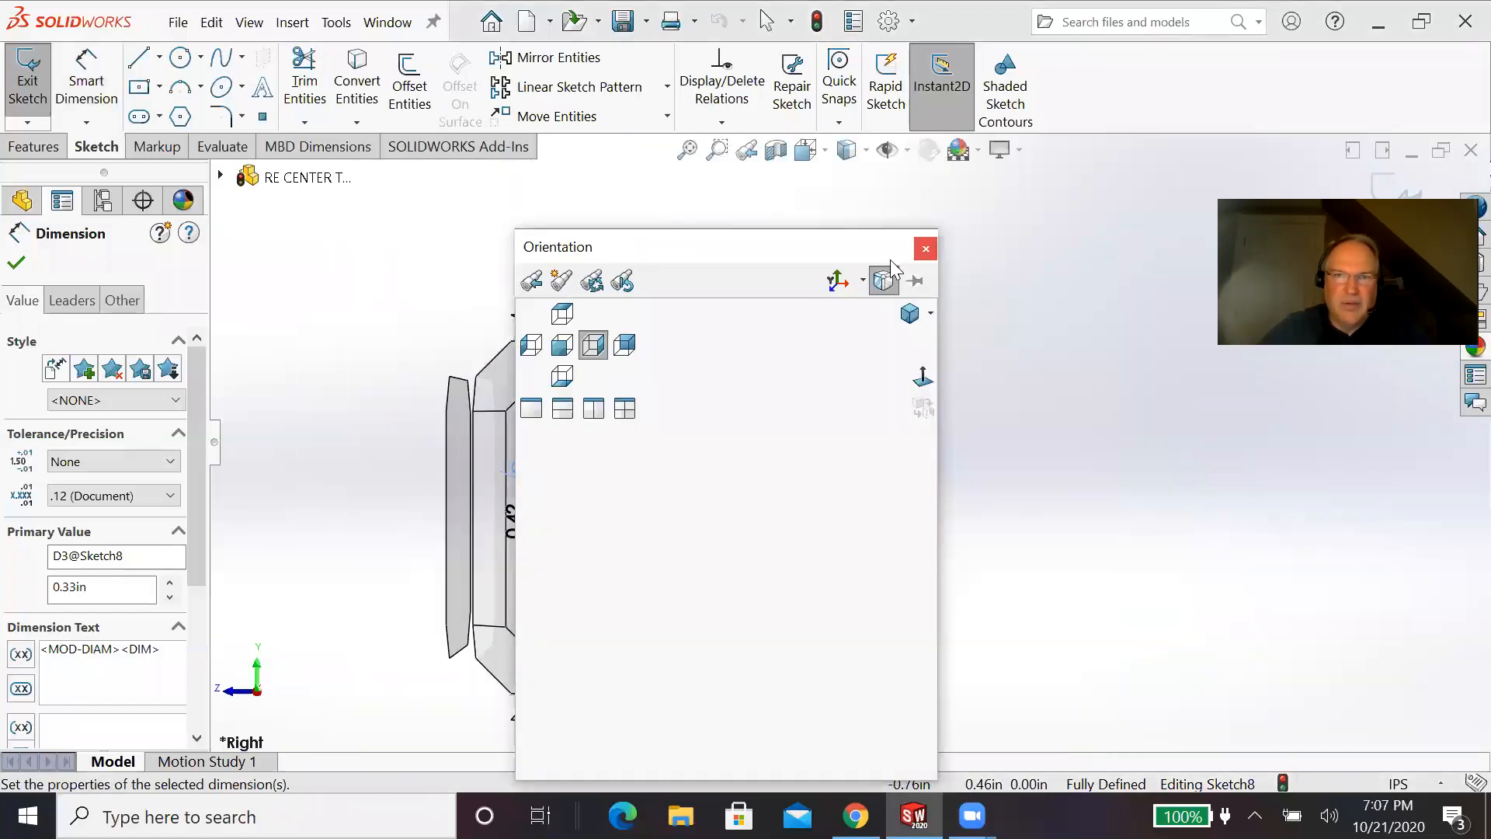
left_click(909, 314)
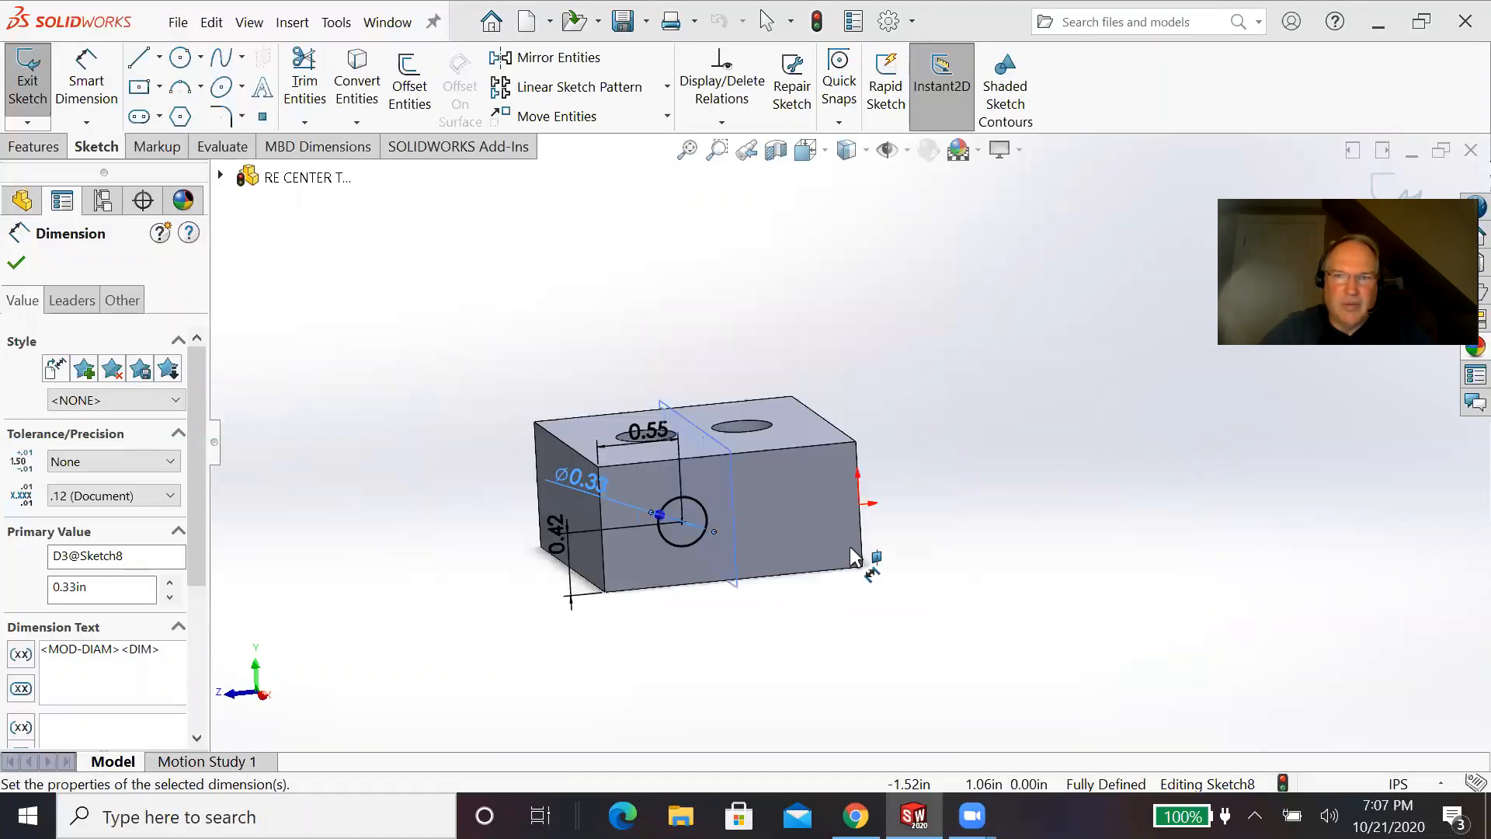
scroll(932, 540, "down", 5)
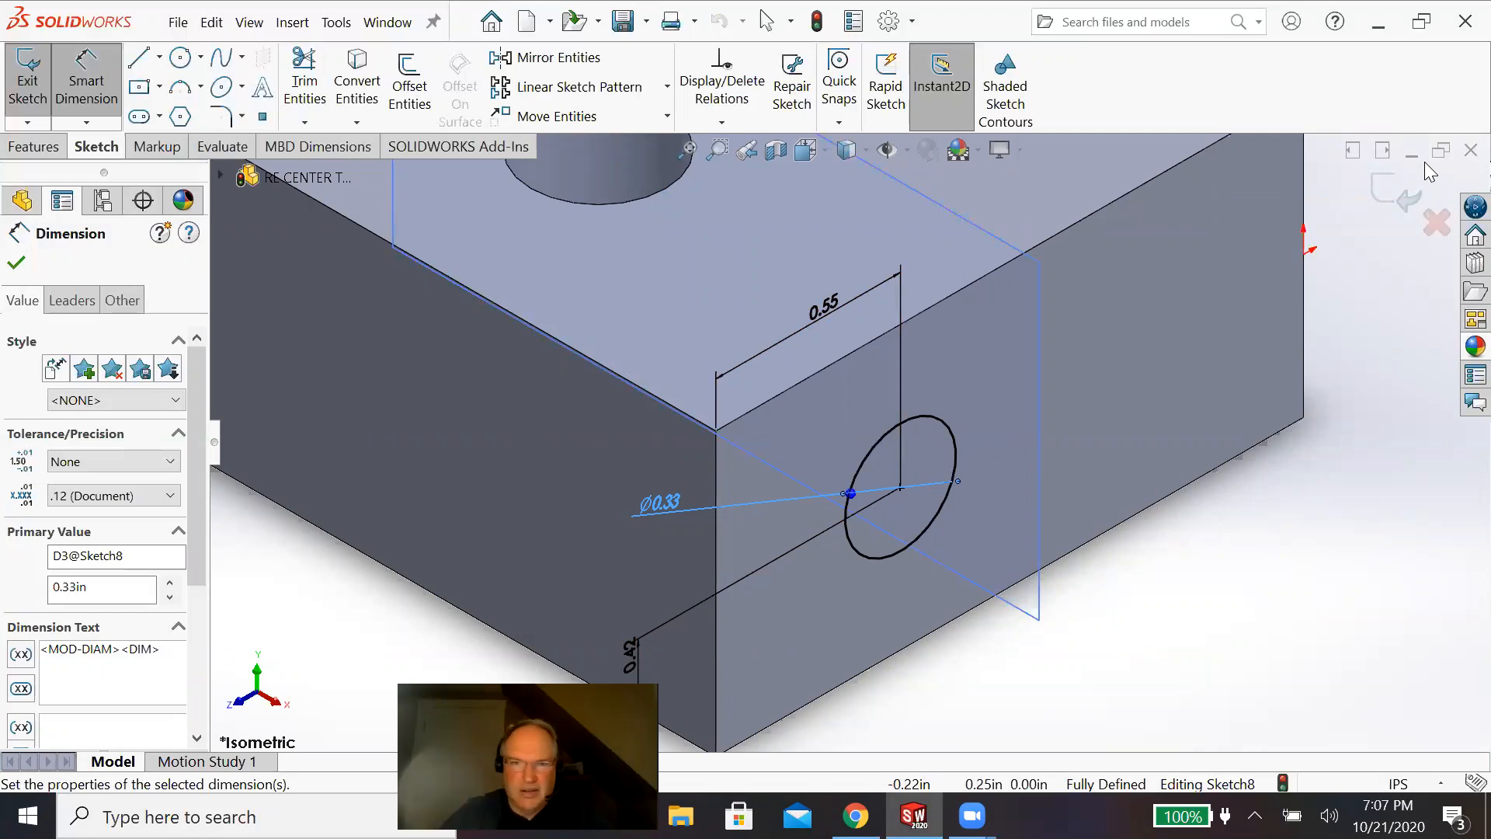
left_click(1394, 193)
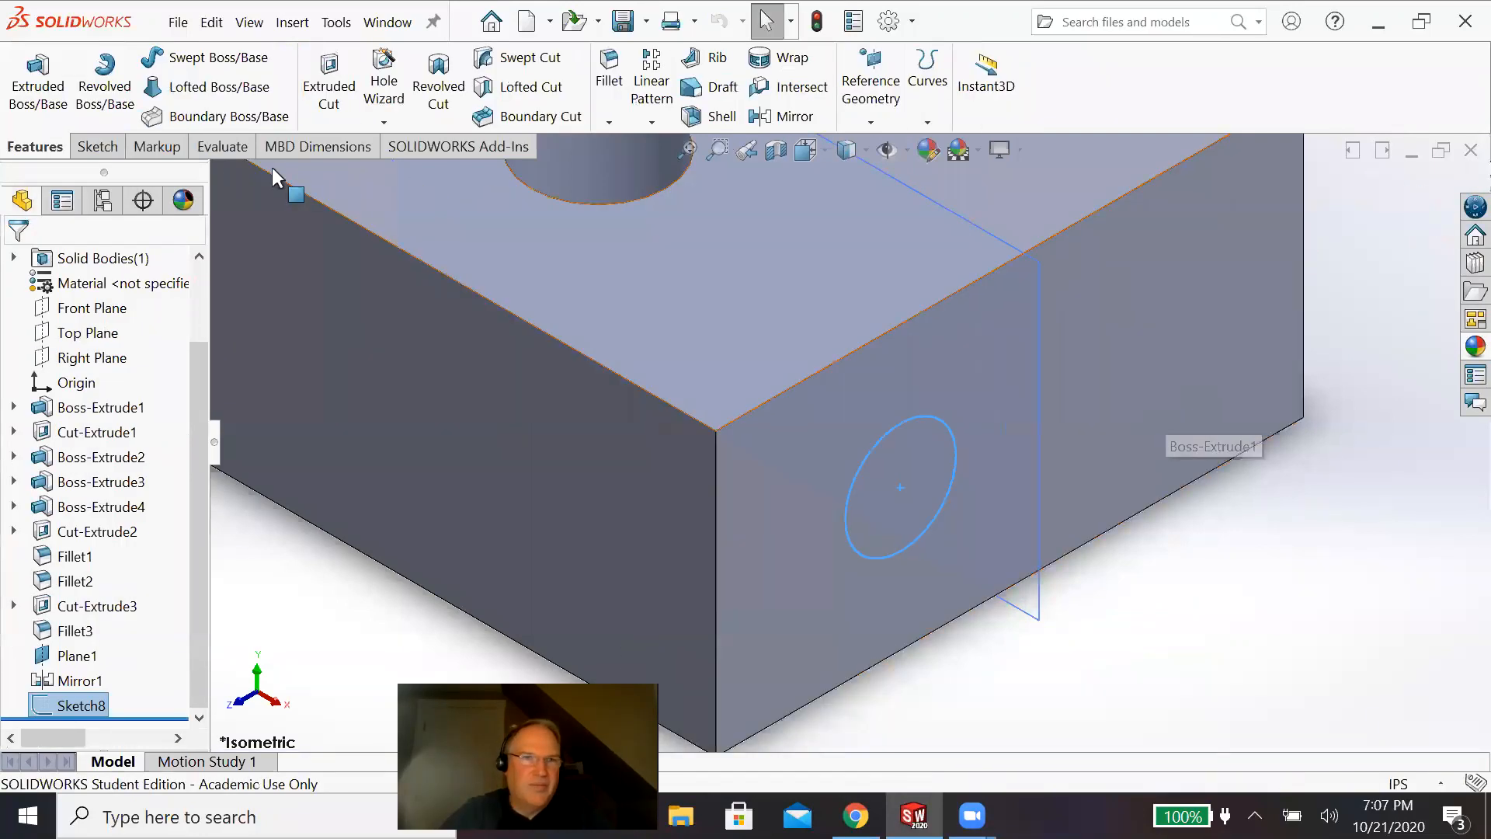
left_click(329, 85)
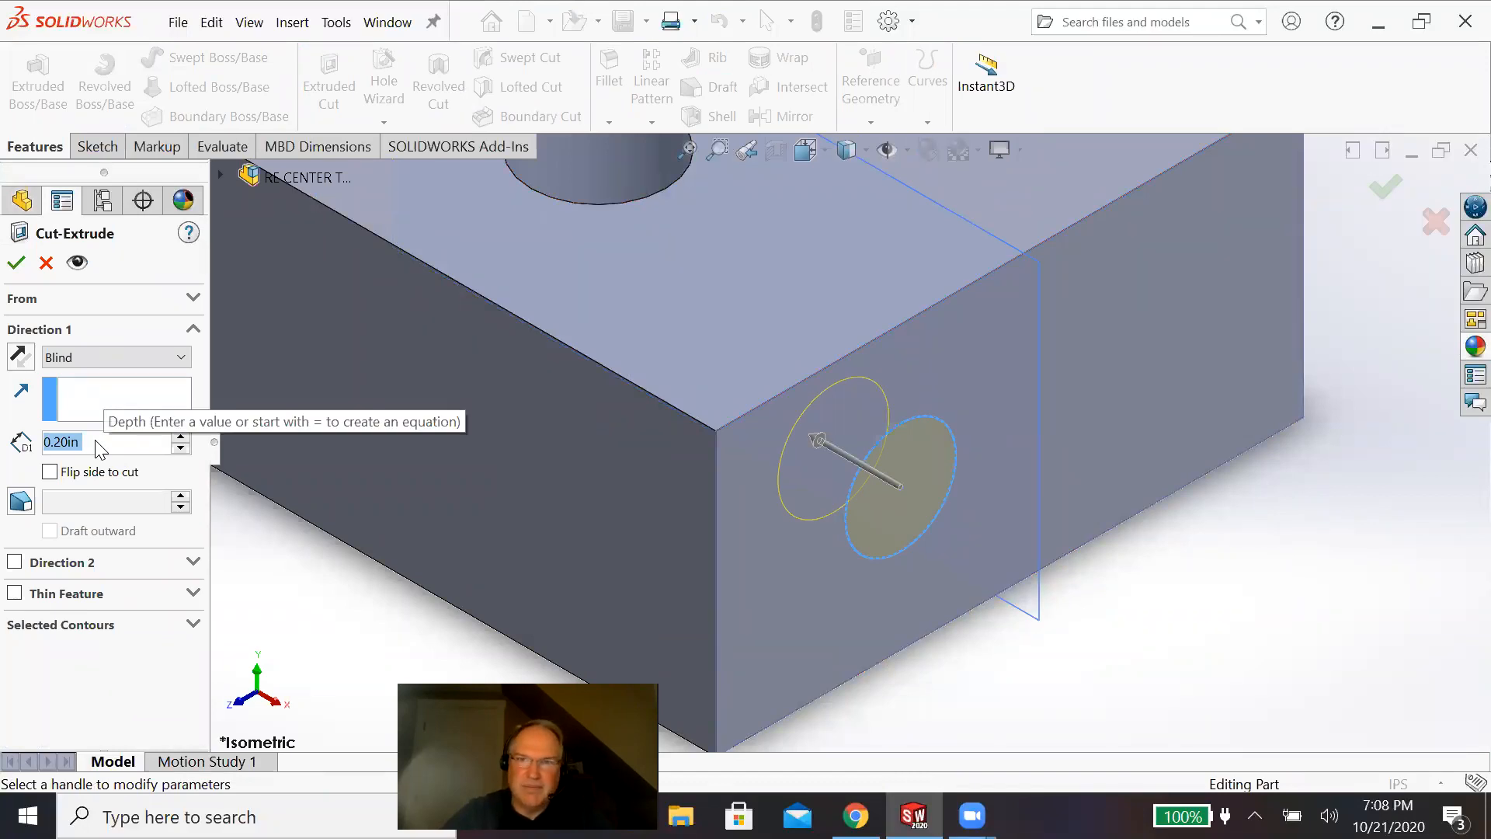
type(".02")
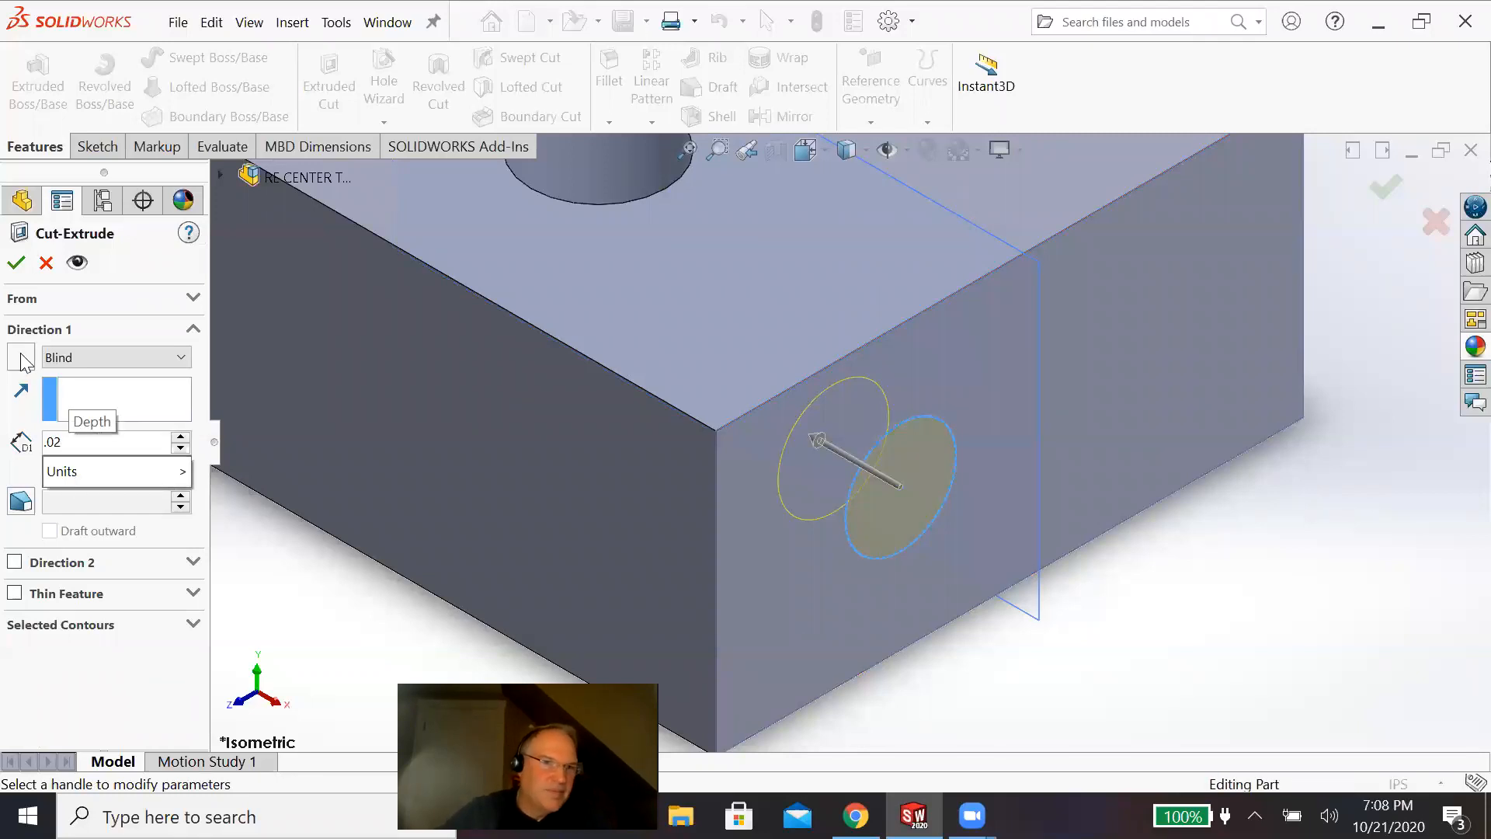
key("Return")
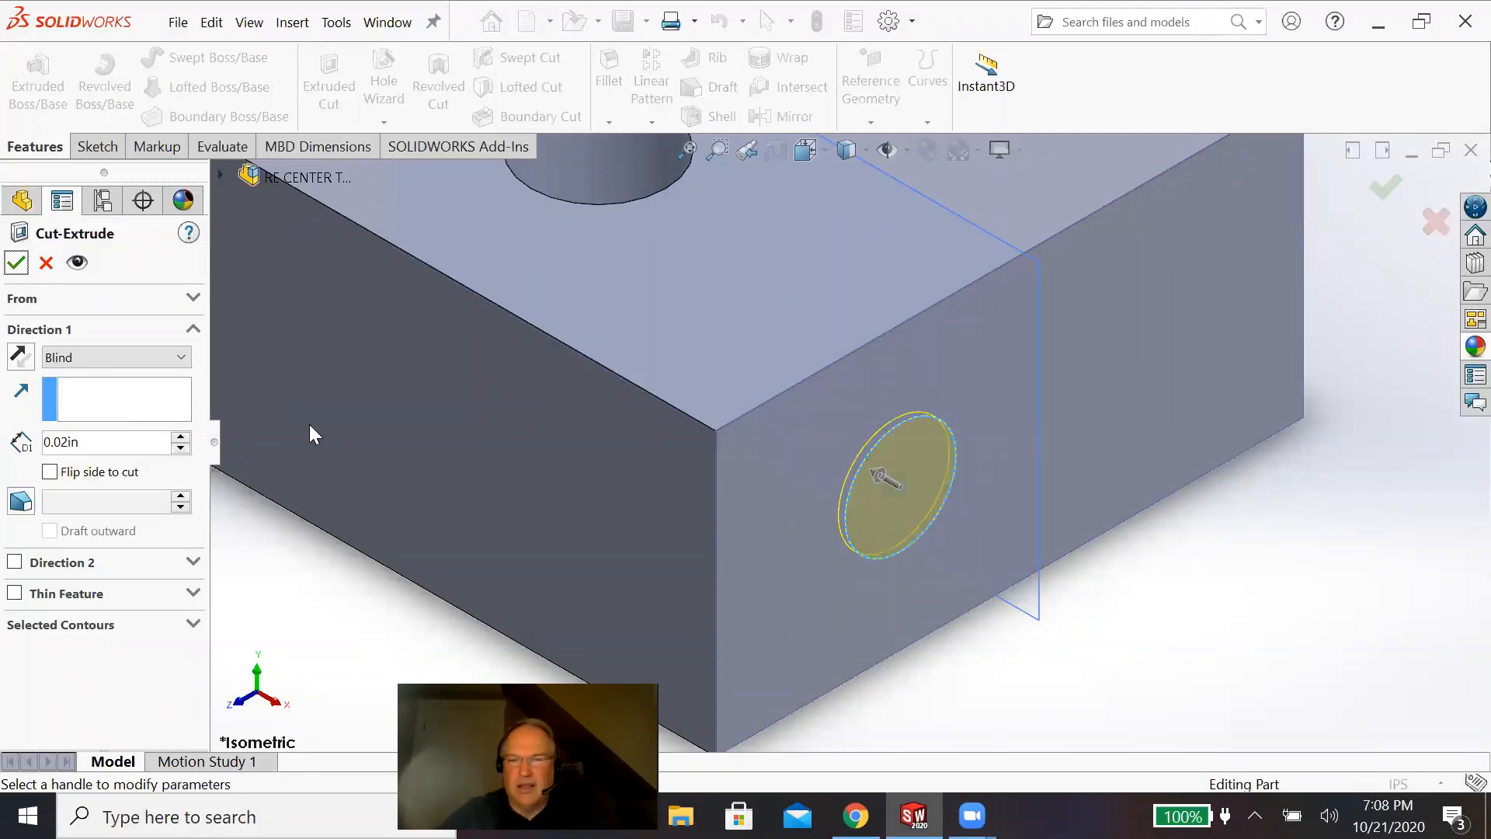
left_click(15, 262)
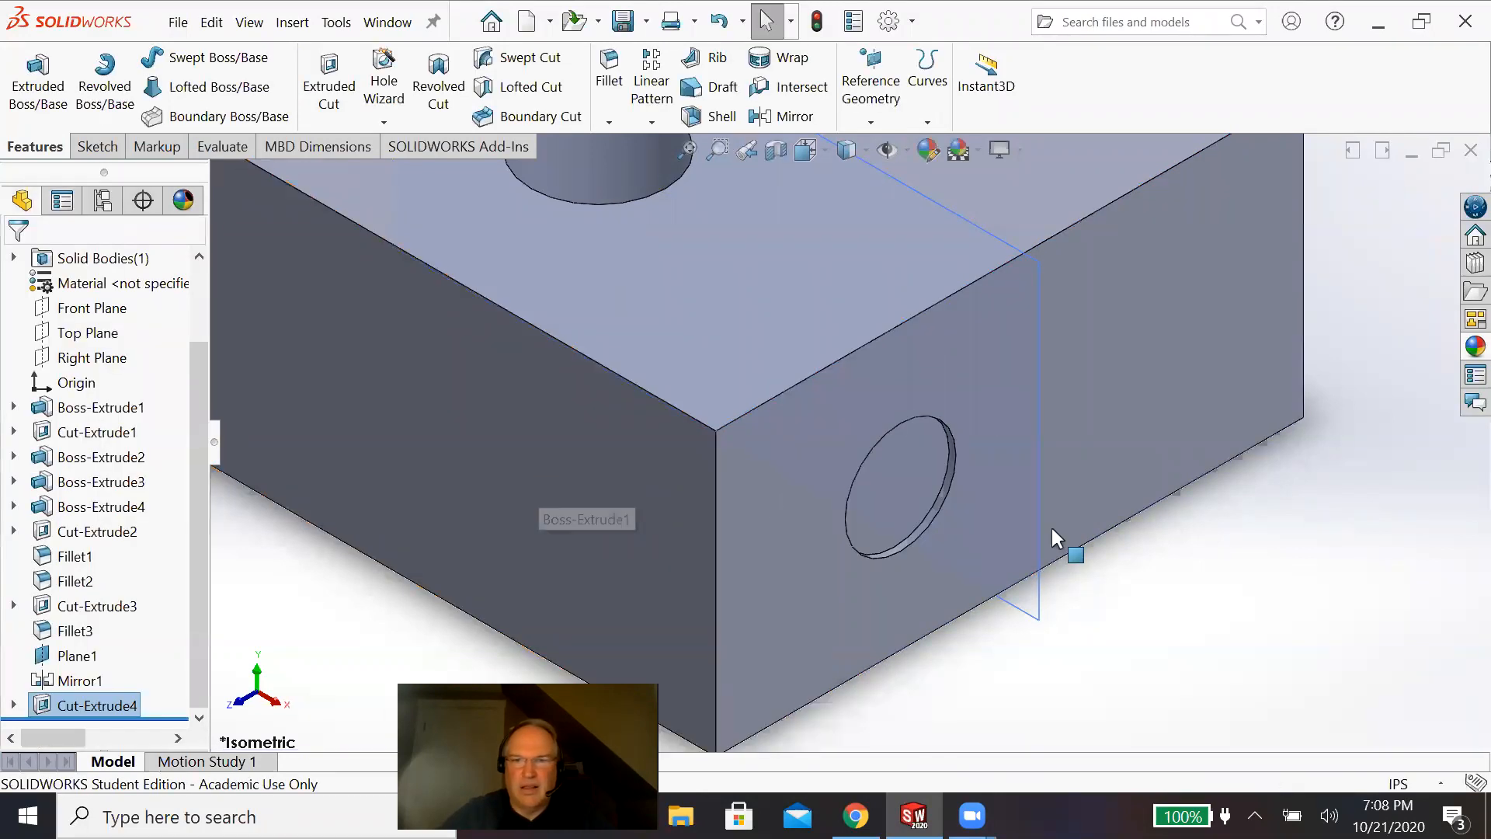
Step: Start a sketch on the floor of the shallow circular recess and show it in the Right view
scroll(1061, 526, "down", 1)
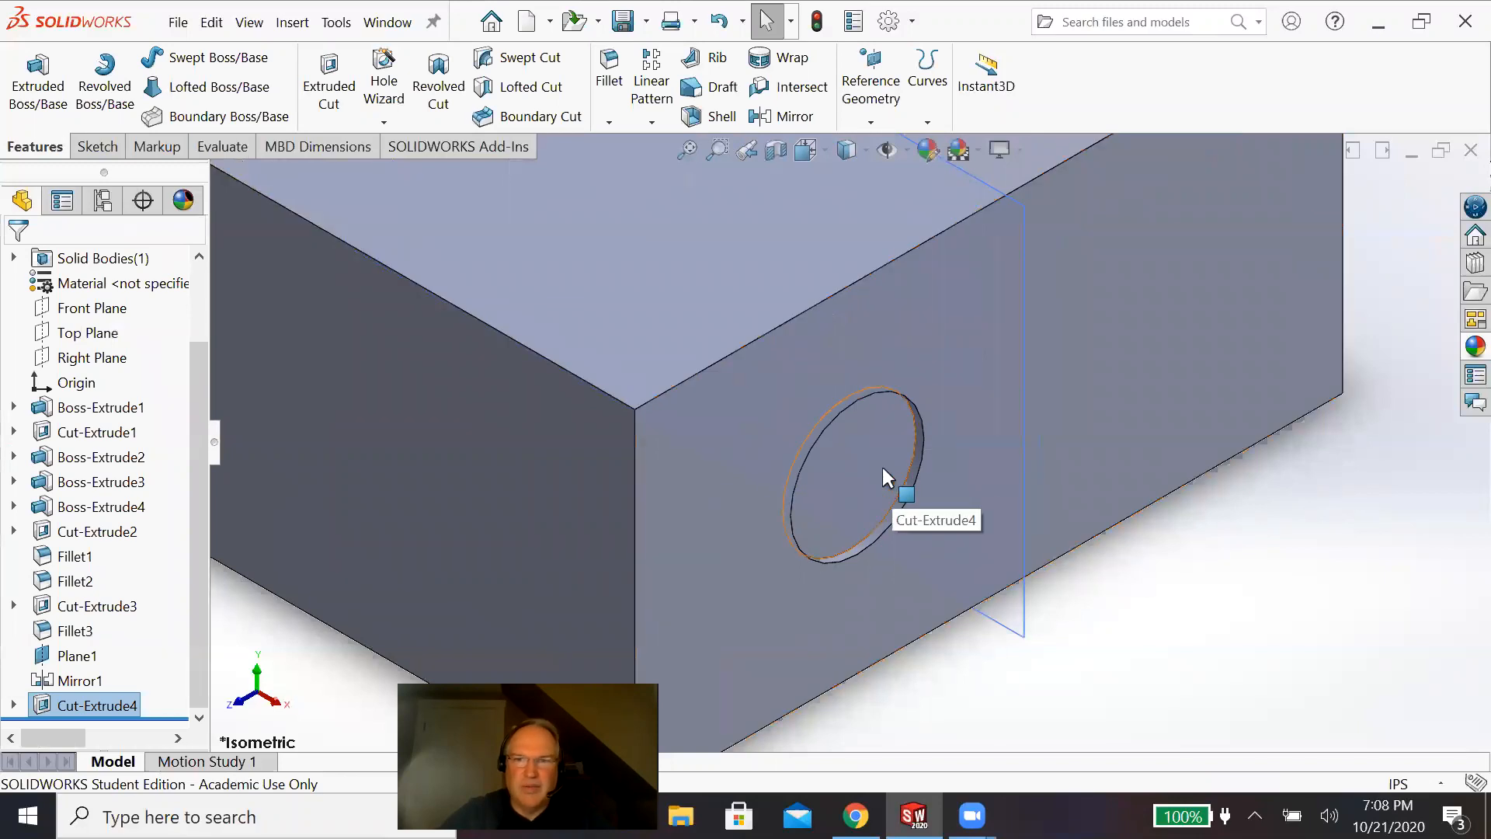
left_click(859, 460)
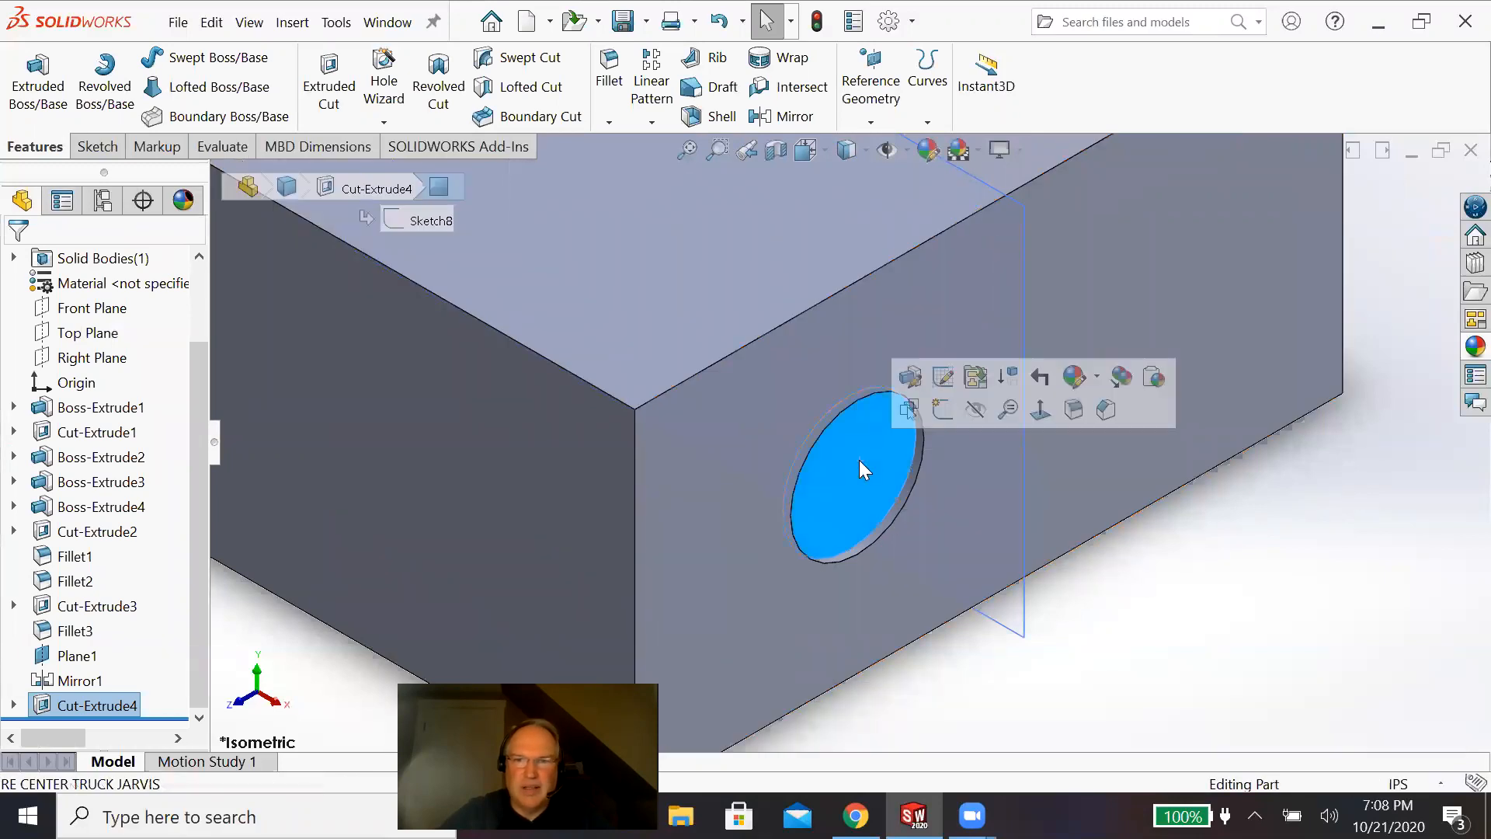
left_click(937, 415)
key("space")
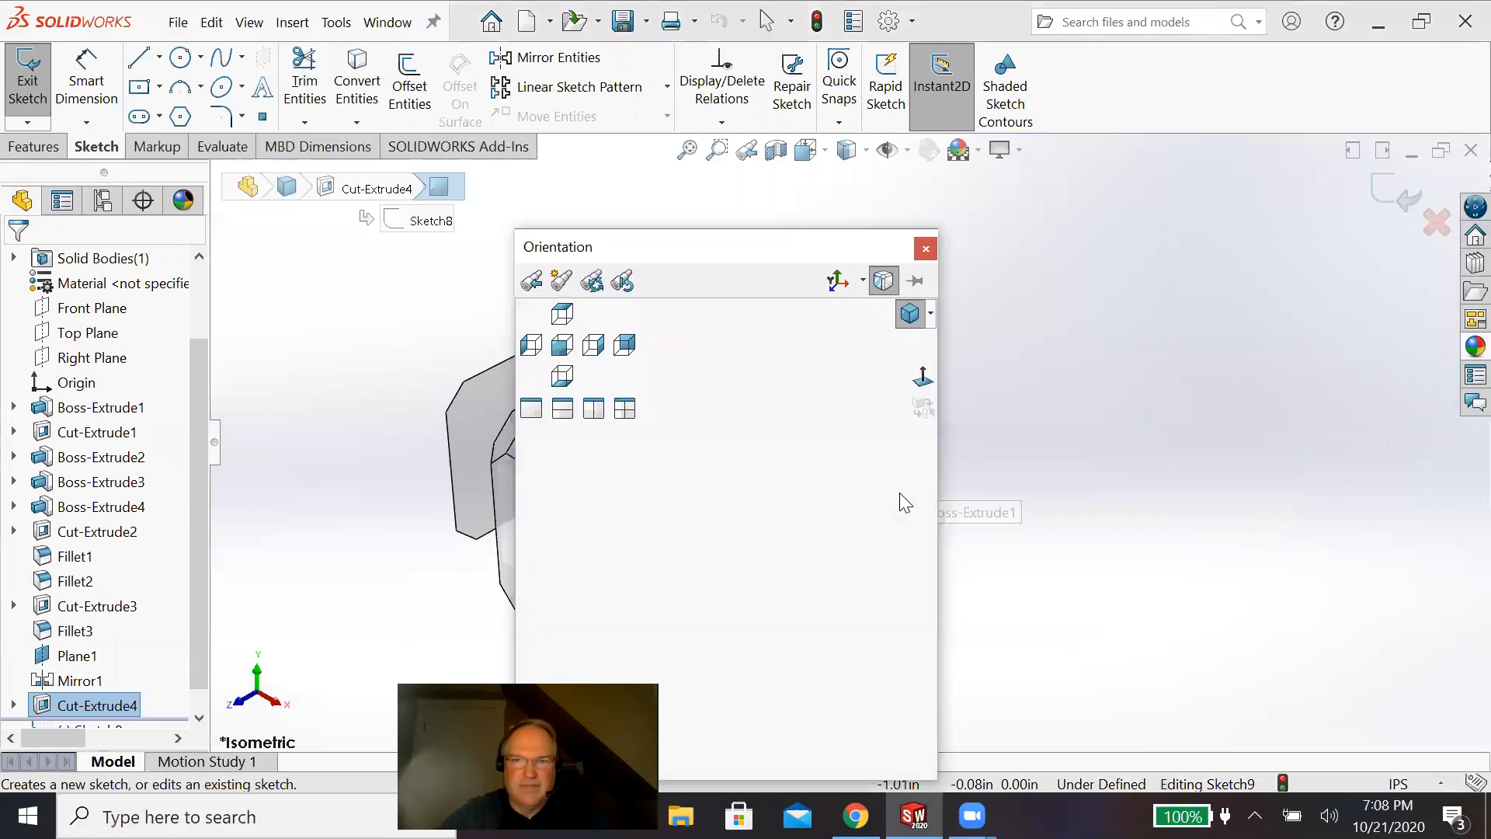
left_click(594, 344)
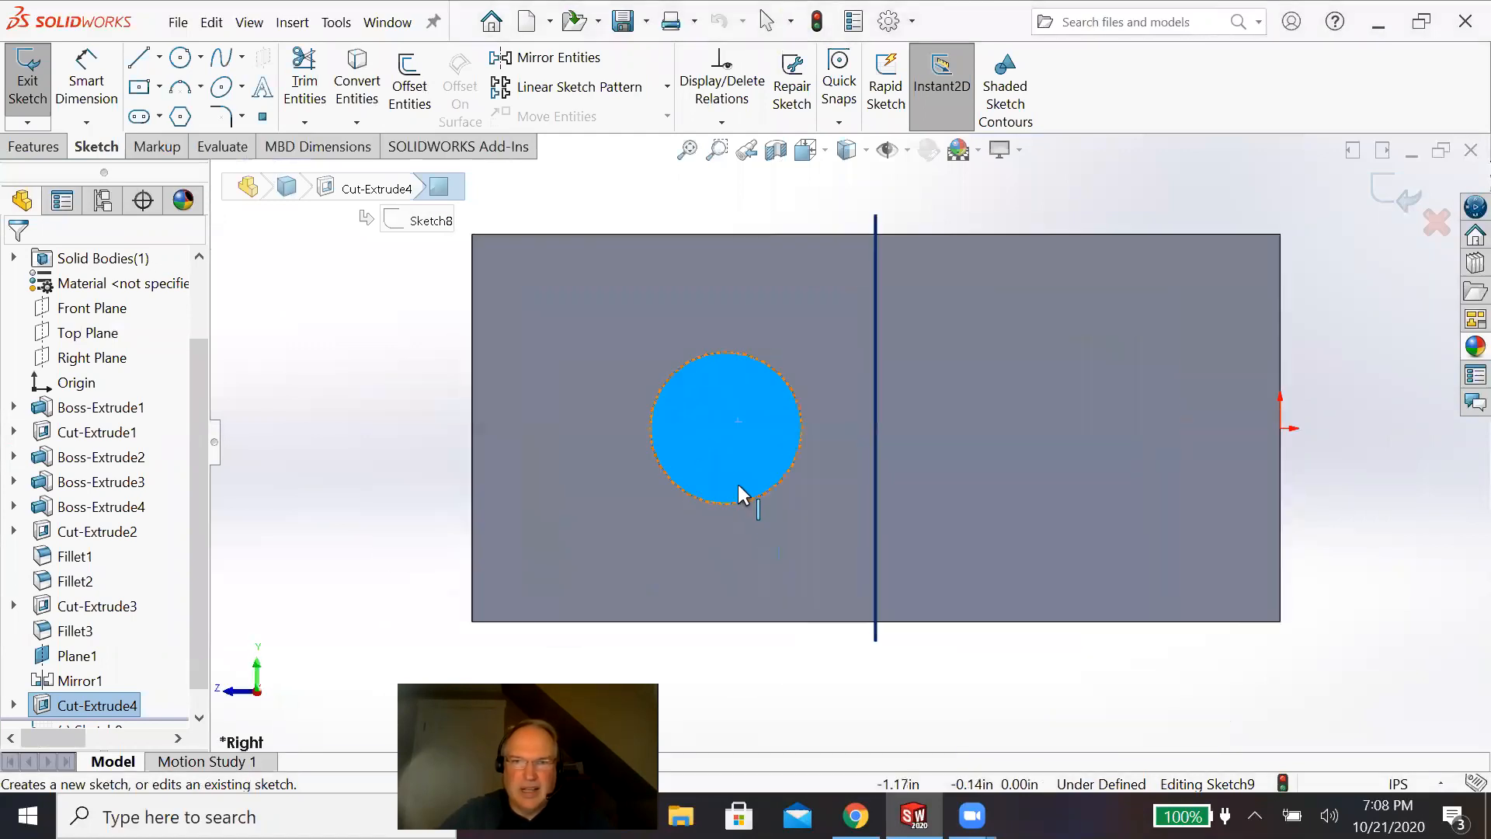
scroll(736, 482, "down", 3)
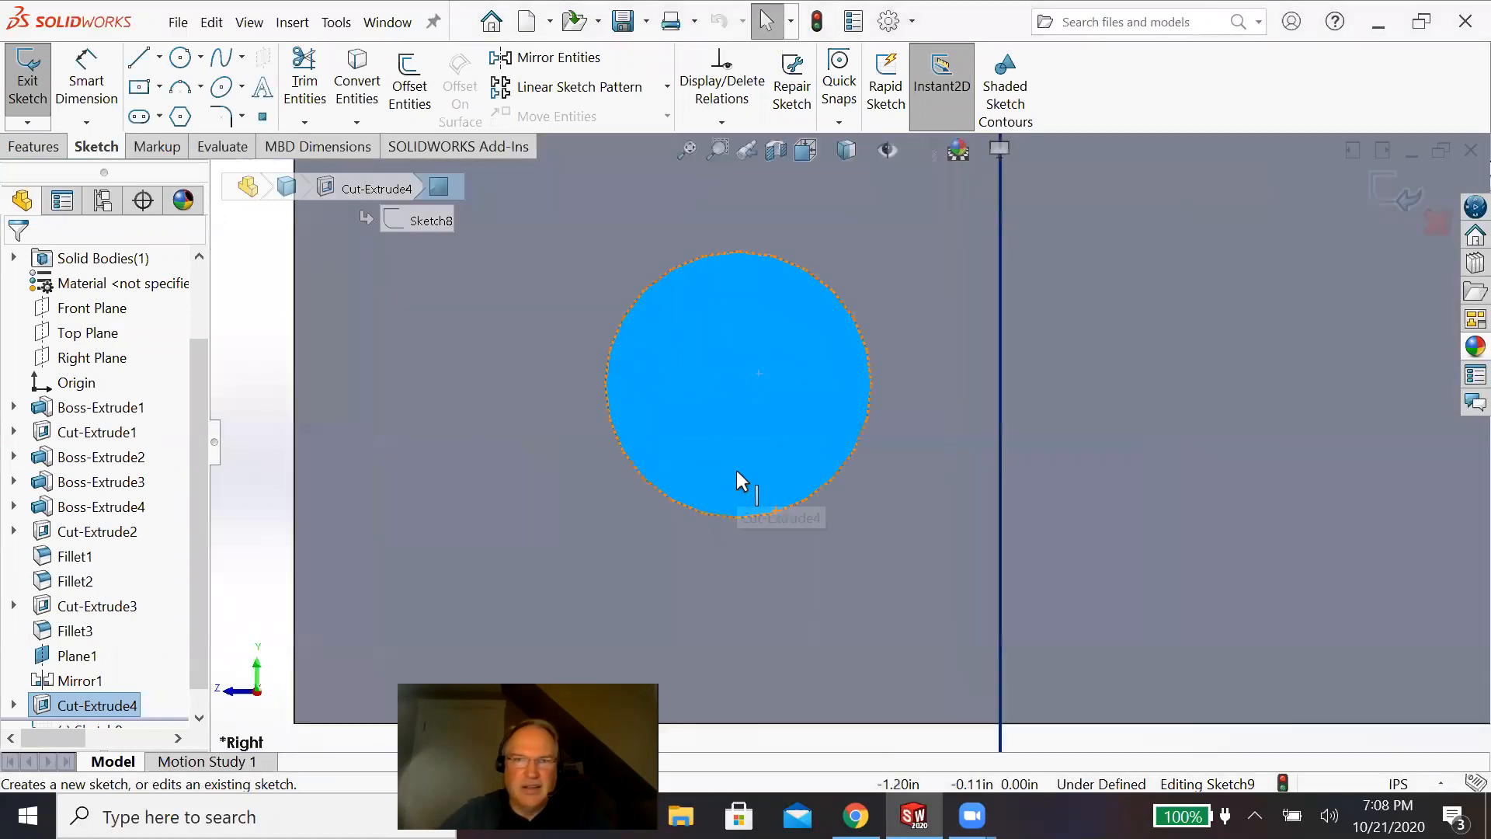
Step: Sketch a circle about 0.20 in in diameter, concentric with the recess
left_click(186, 61)
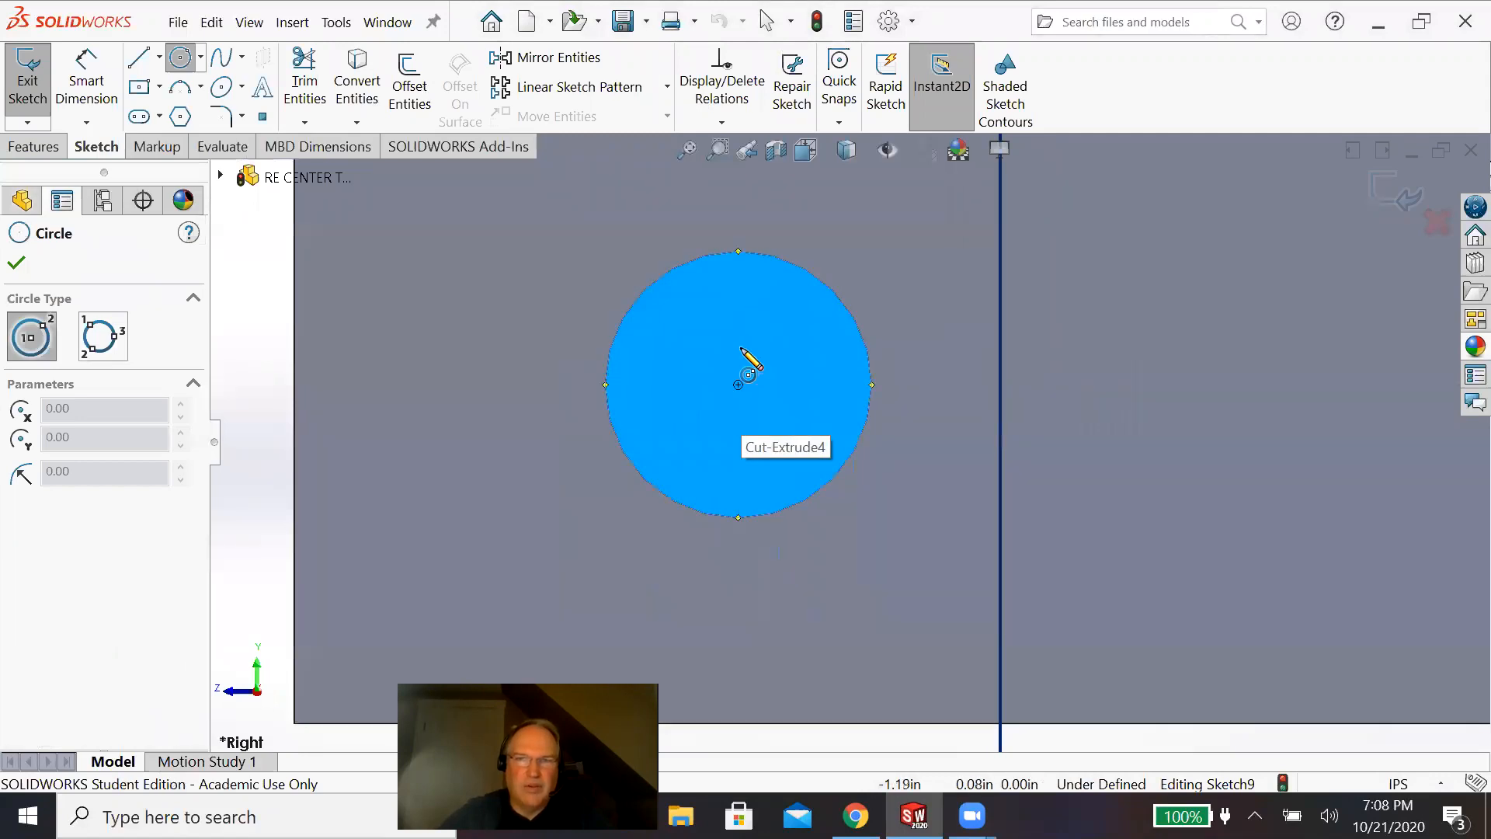
left_click(737, 384)
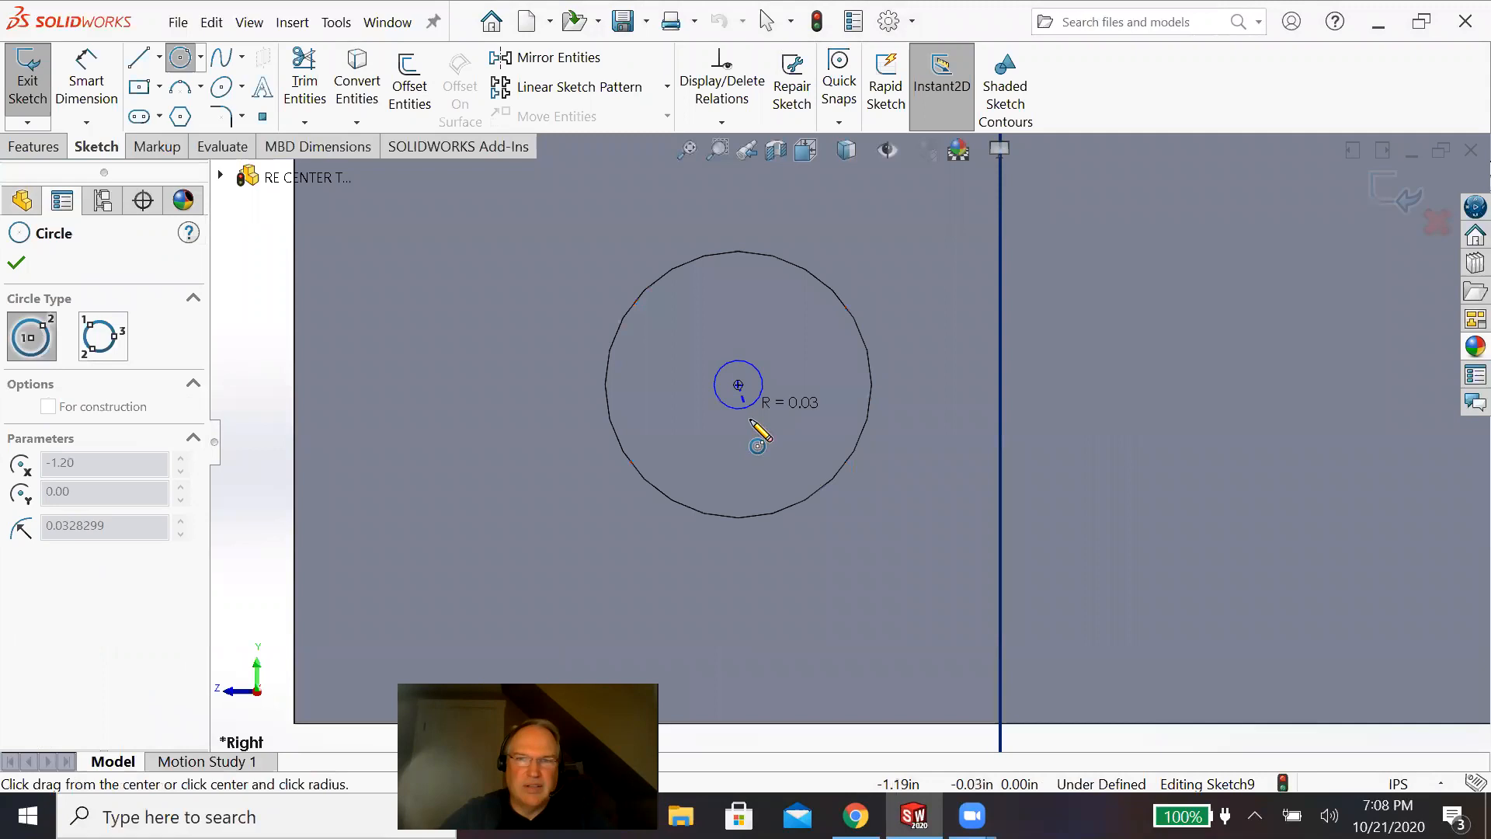
left_click(764, 462)
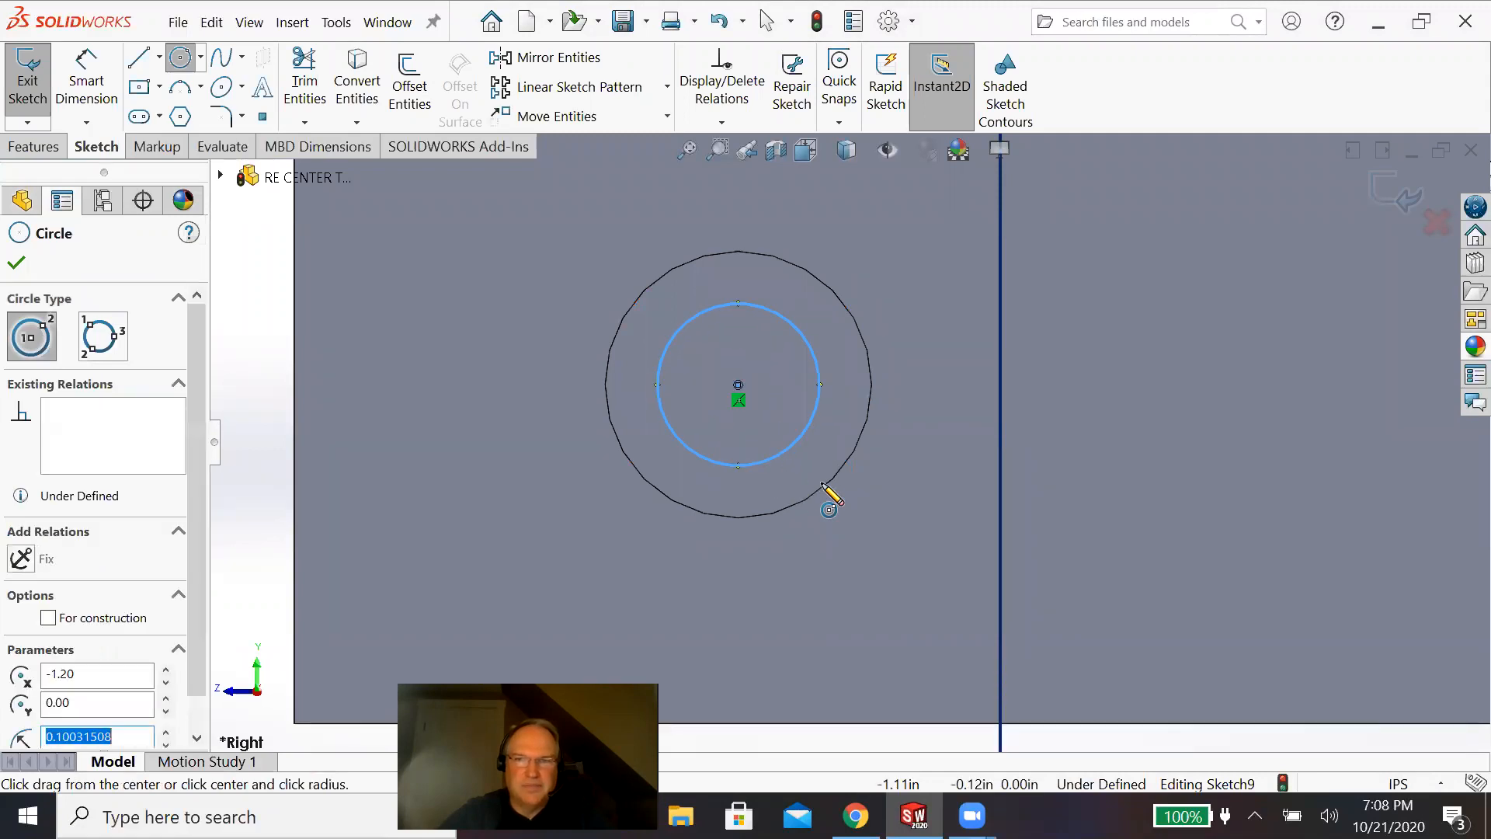
Step: Dimension the inner circle's diameter at 0.26 in and close the sketch
left_click(86, 82)
left_click(710, 310)
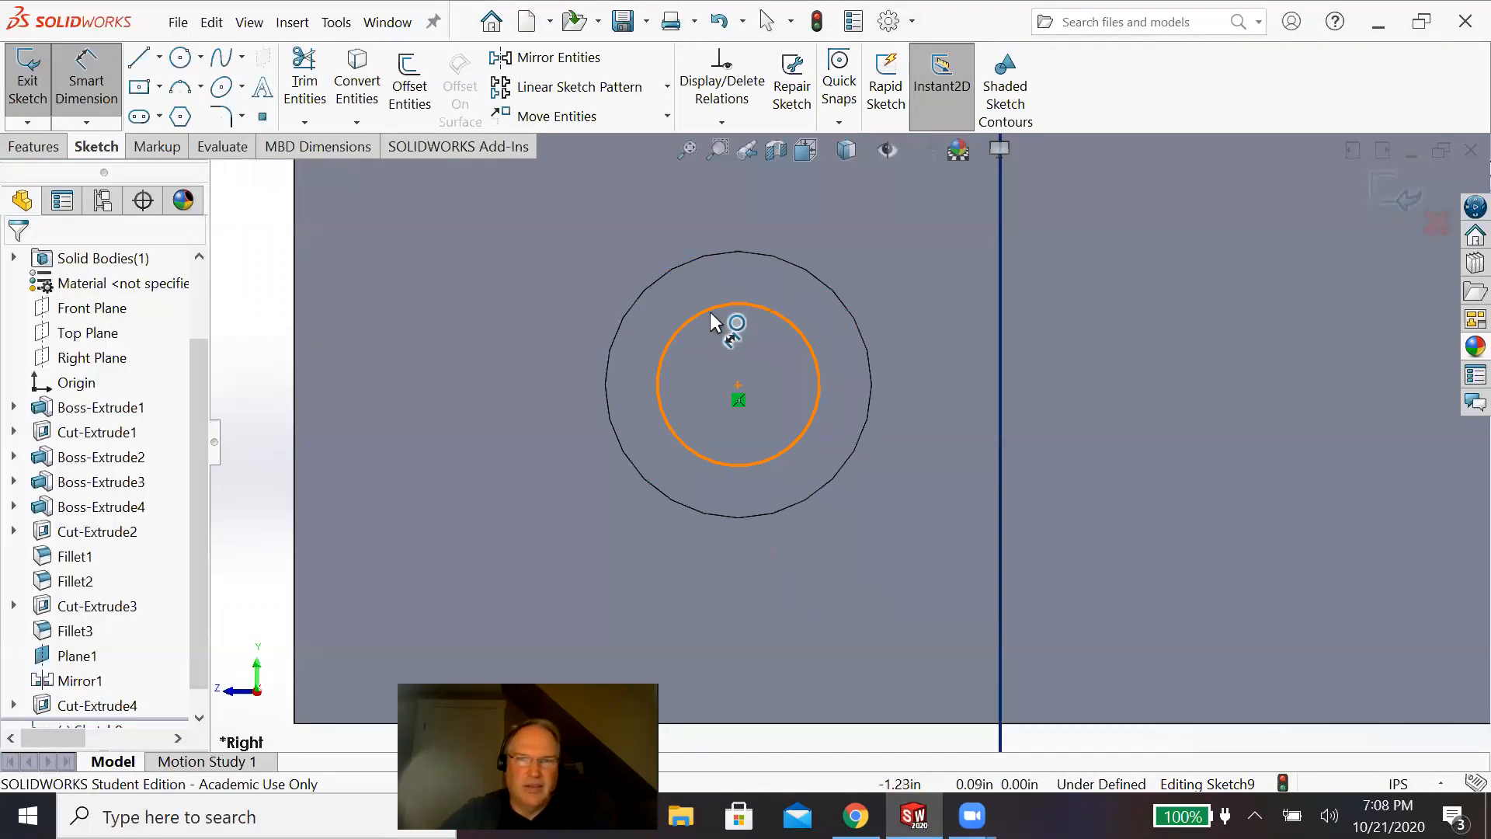
left_click(553, 308)
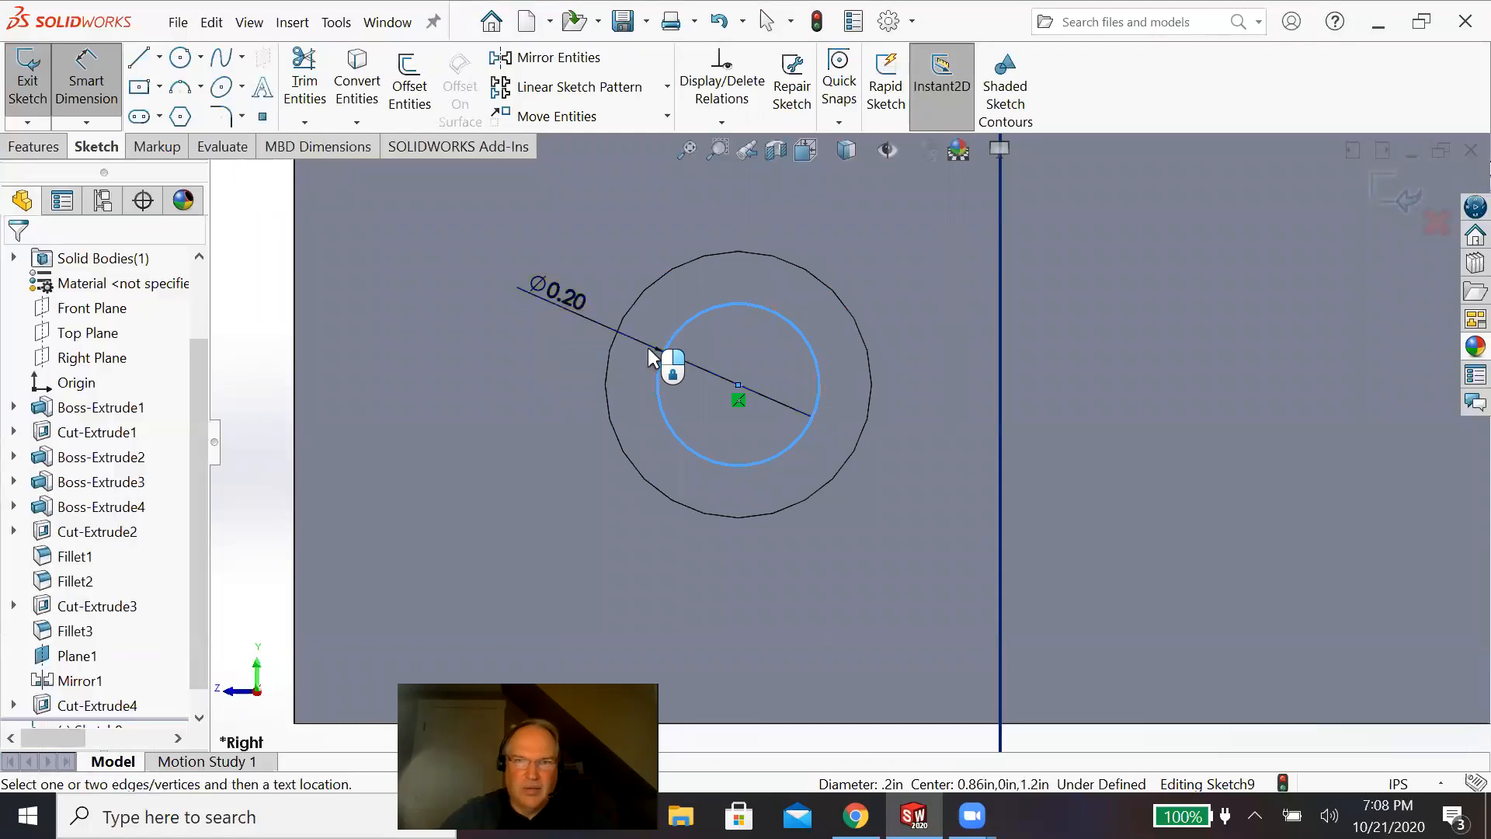
type(".26")
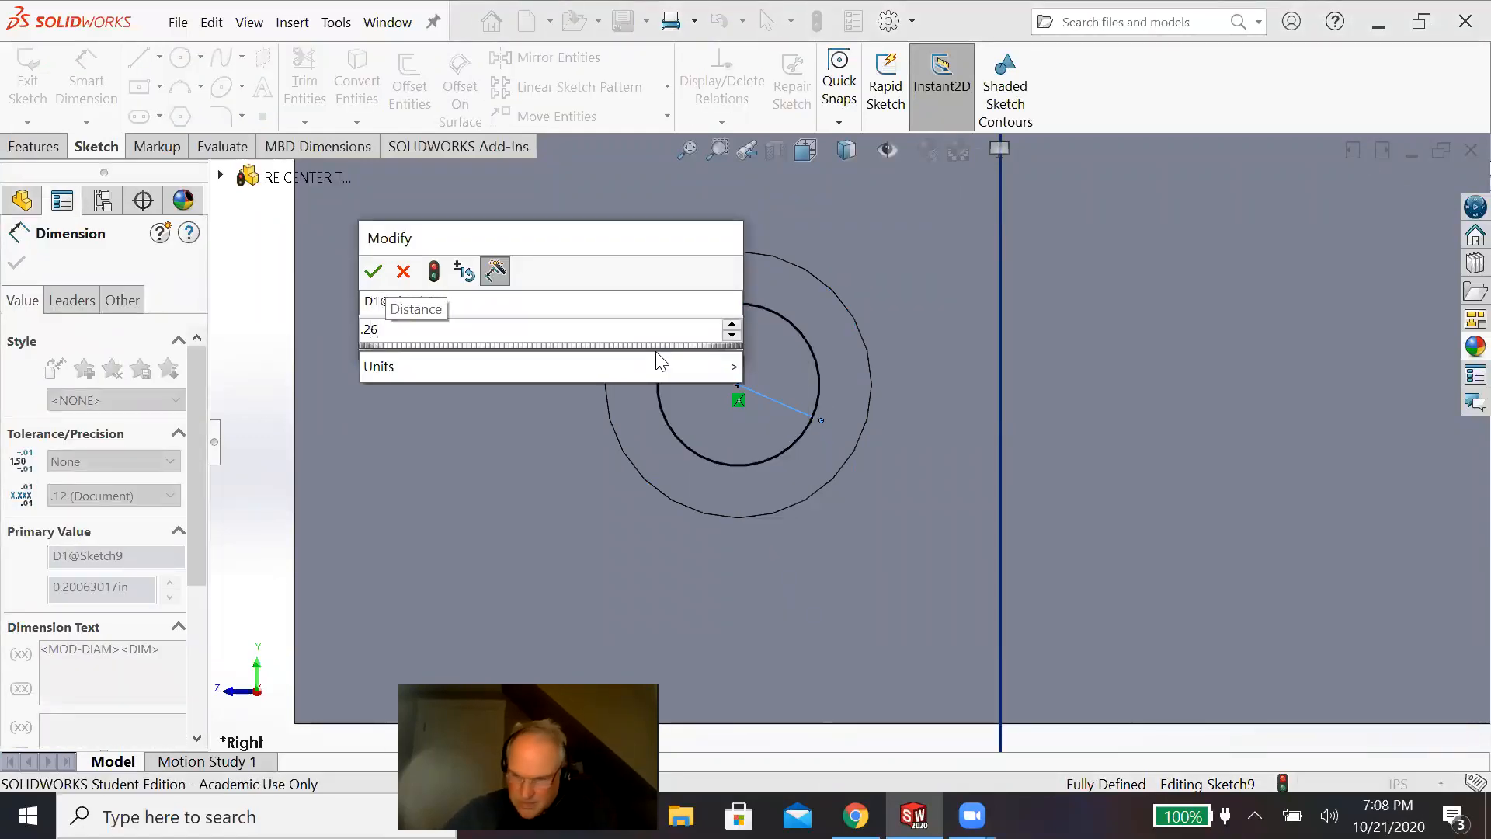
key("Return")
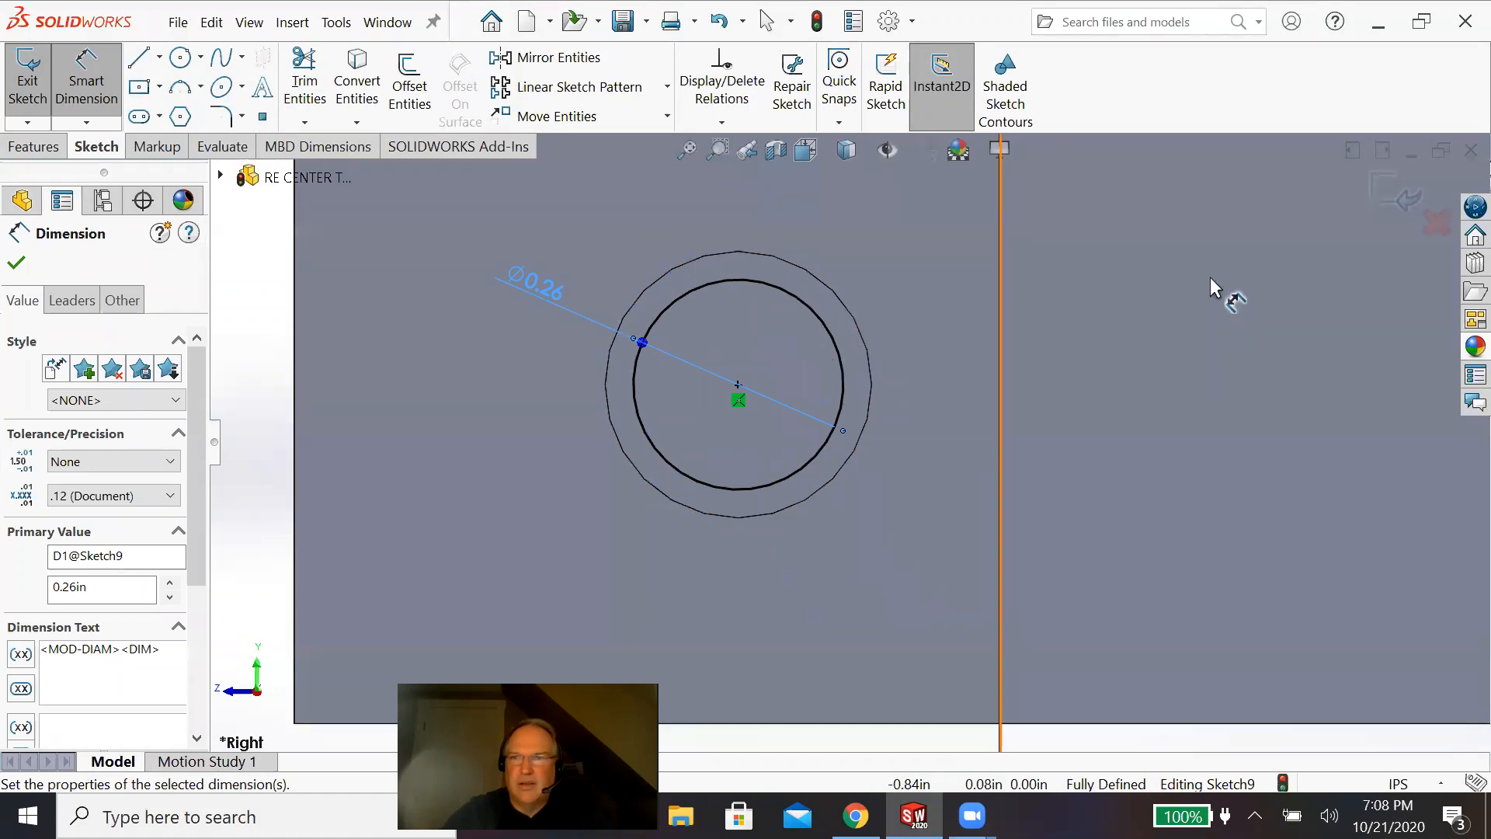
left_click(1409, 201)
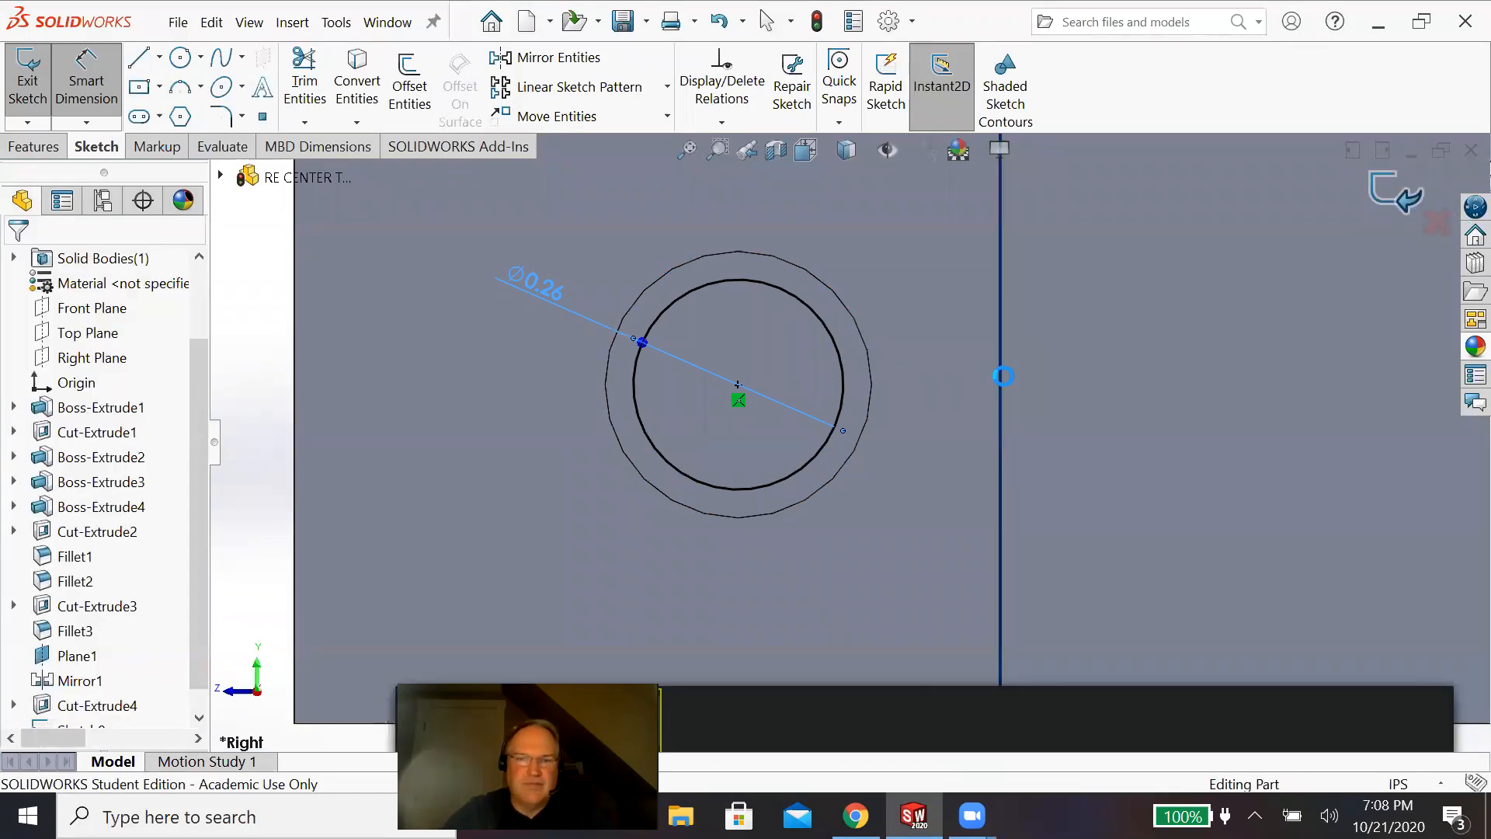
key("space")
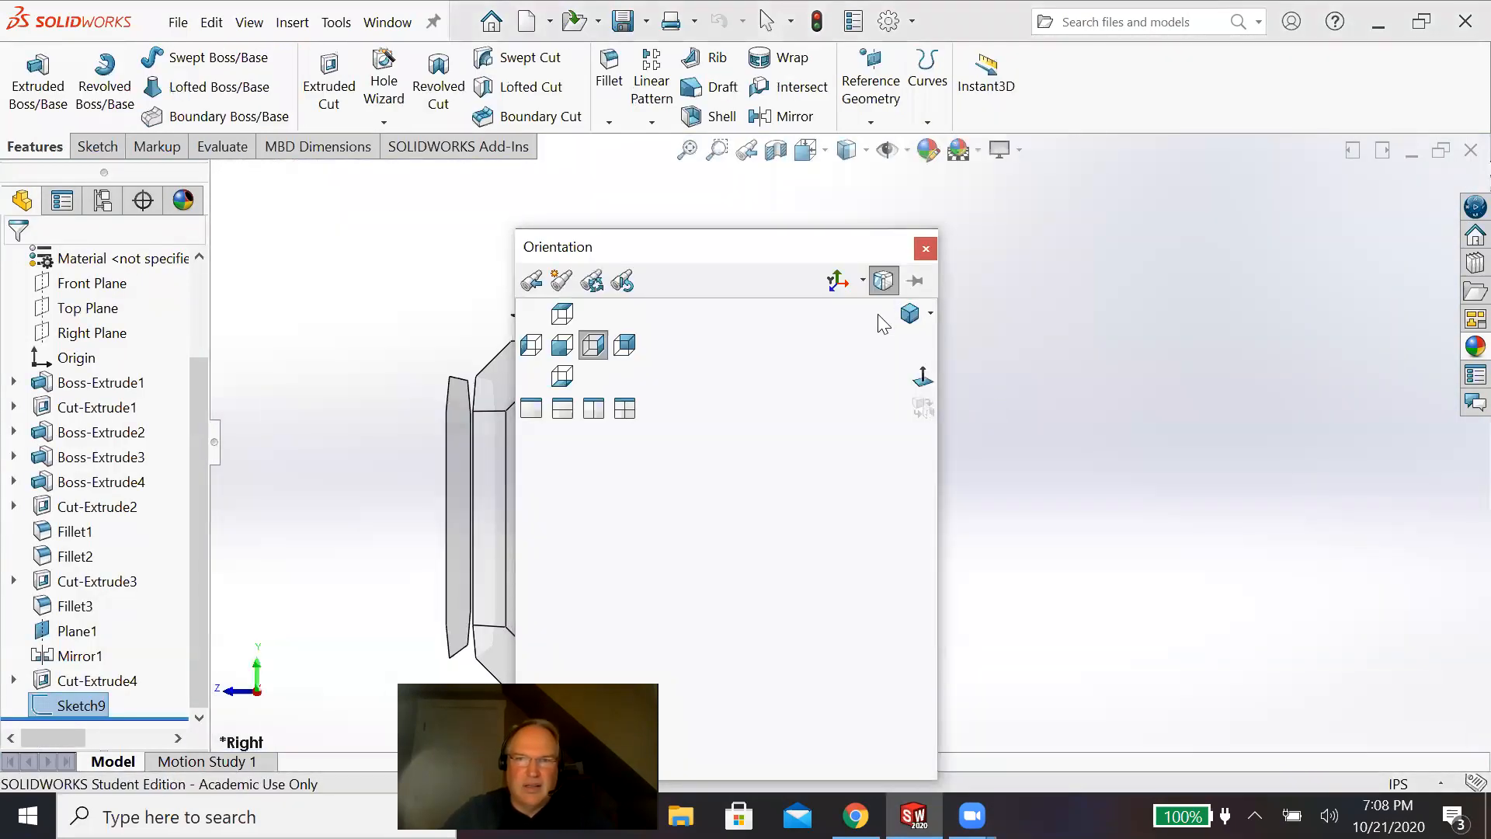
Step: Show the model in isometric view and make a blind extruded cut 0.32 in deep from the 0.26 in circle
left_click(932, 316)
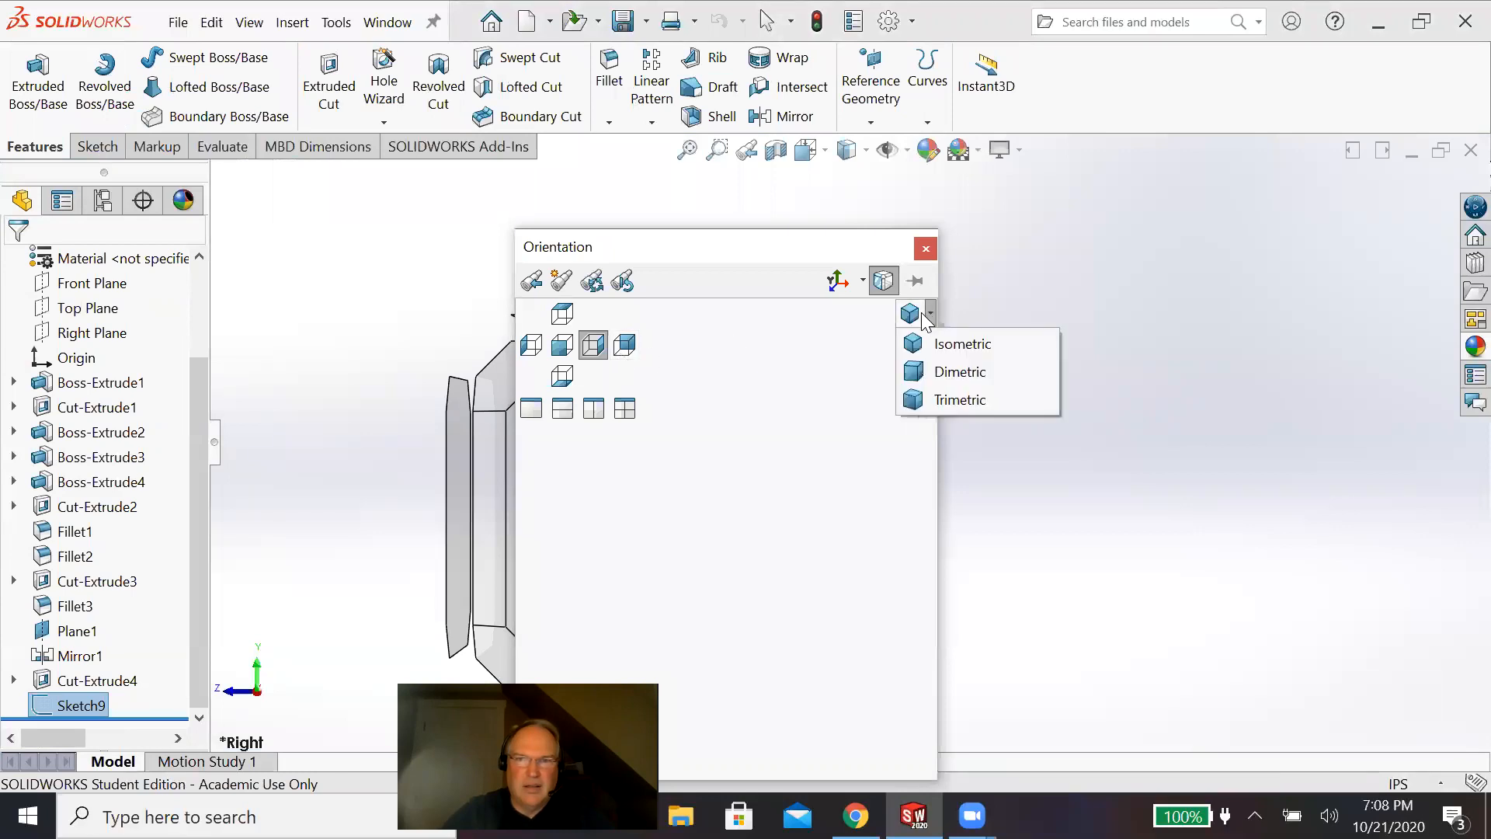
left_click(912, 316)
scroll(970, 595, "down", 5)
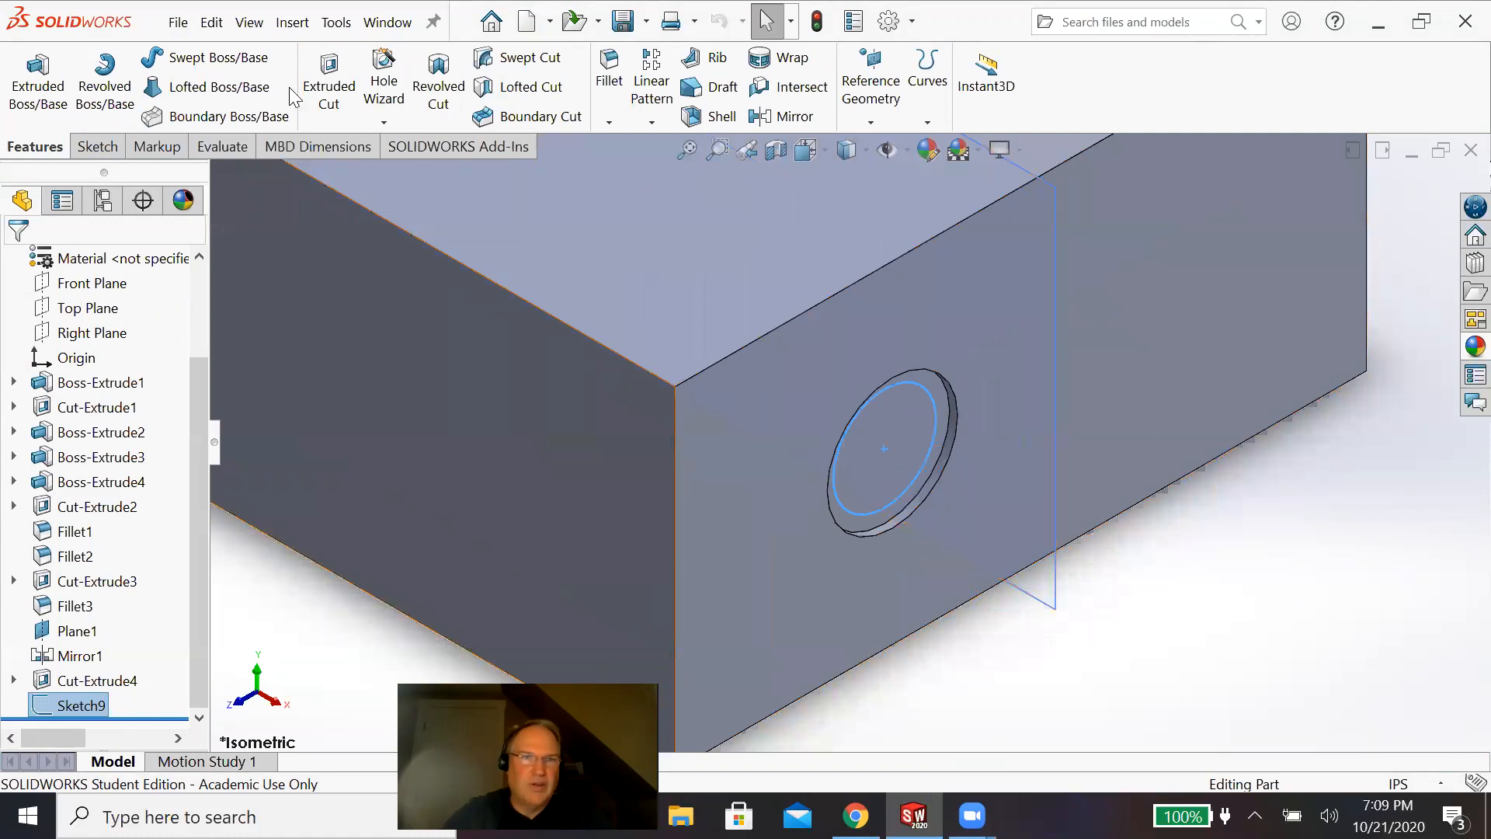
left_click(329, 85)
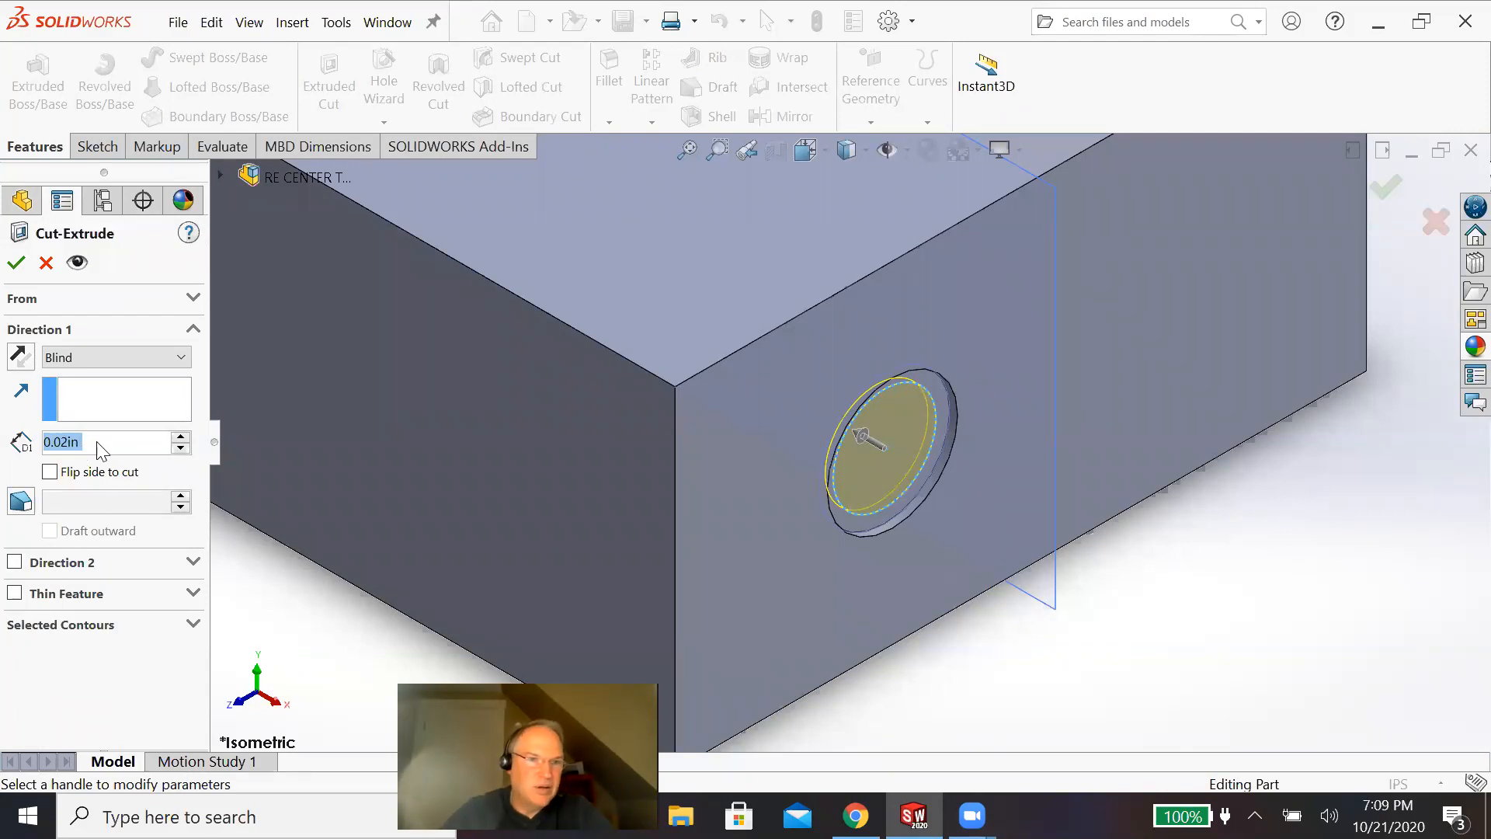
type(".")
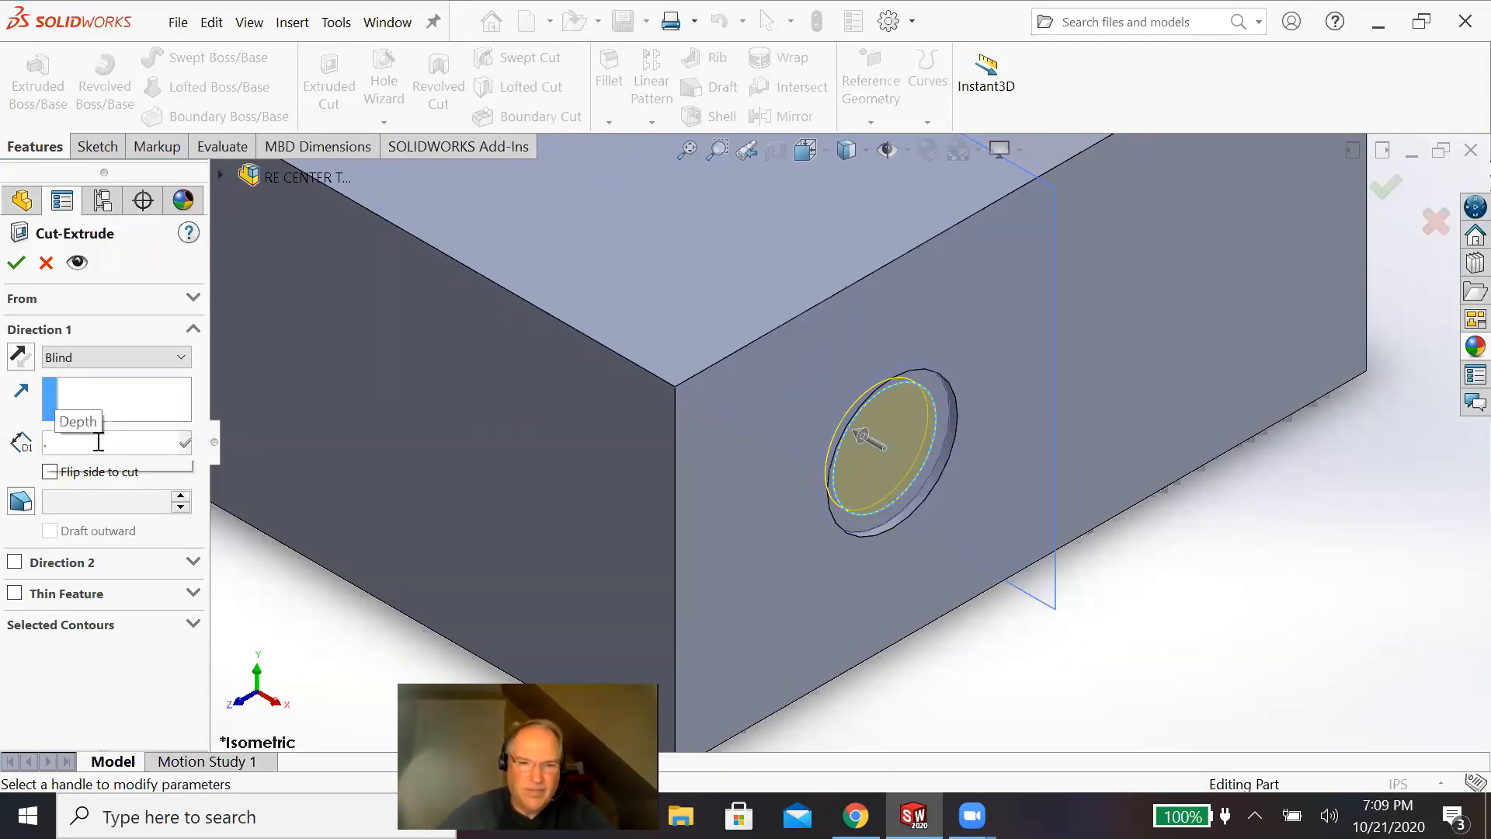
type("32")
key("Return")
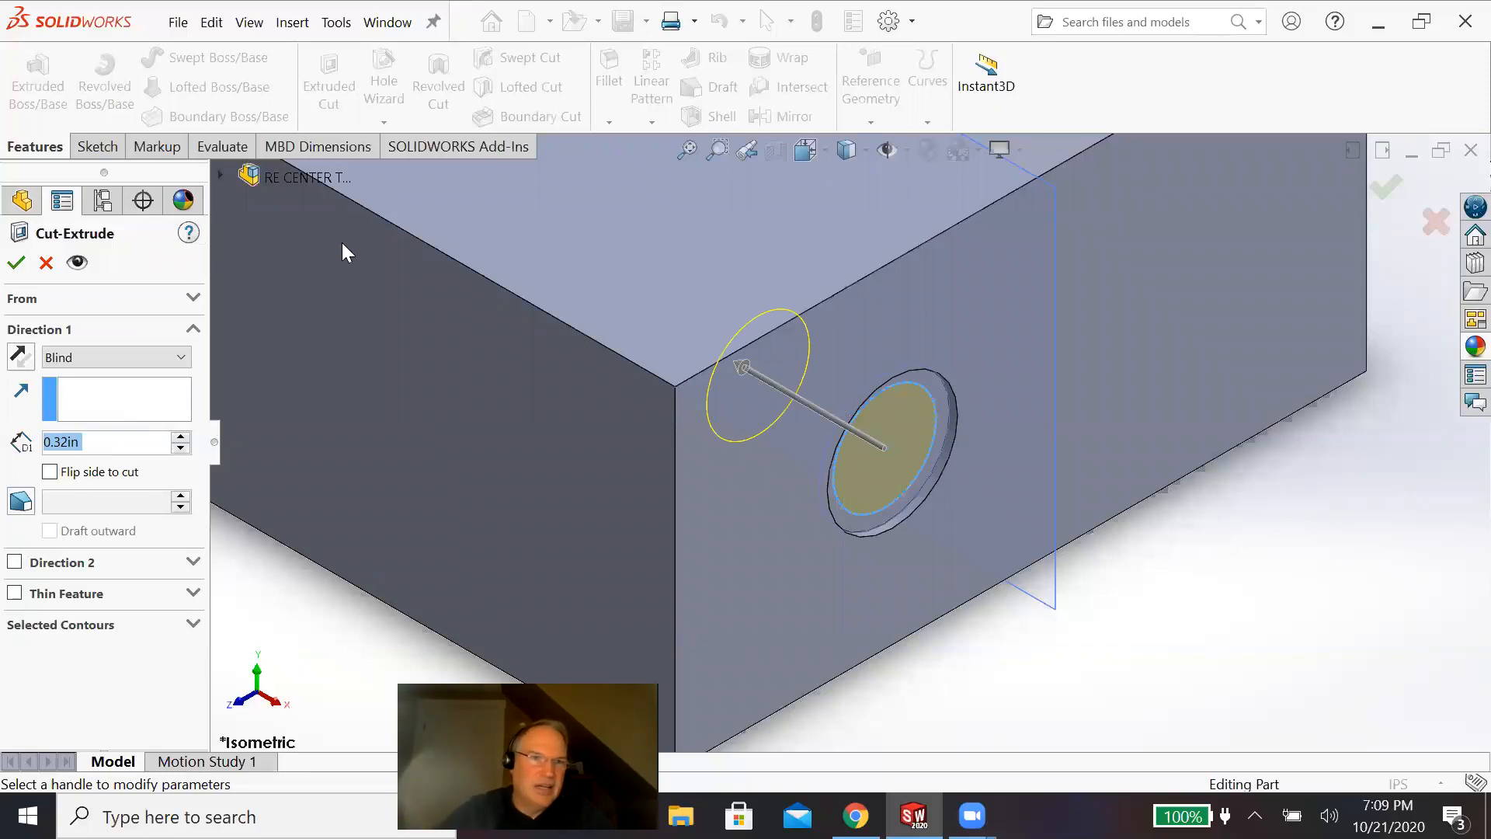
left_click(16, 261)
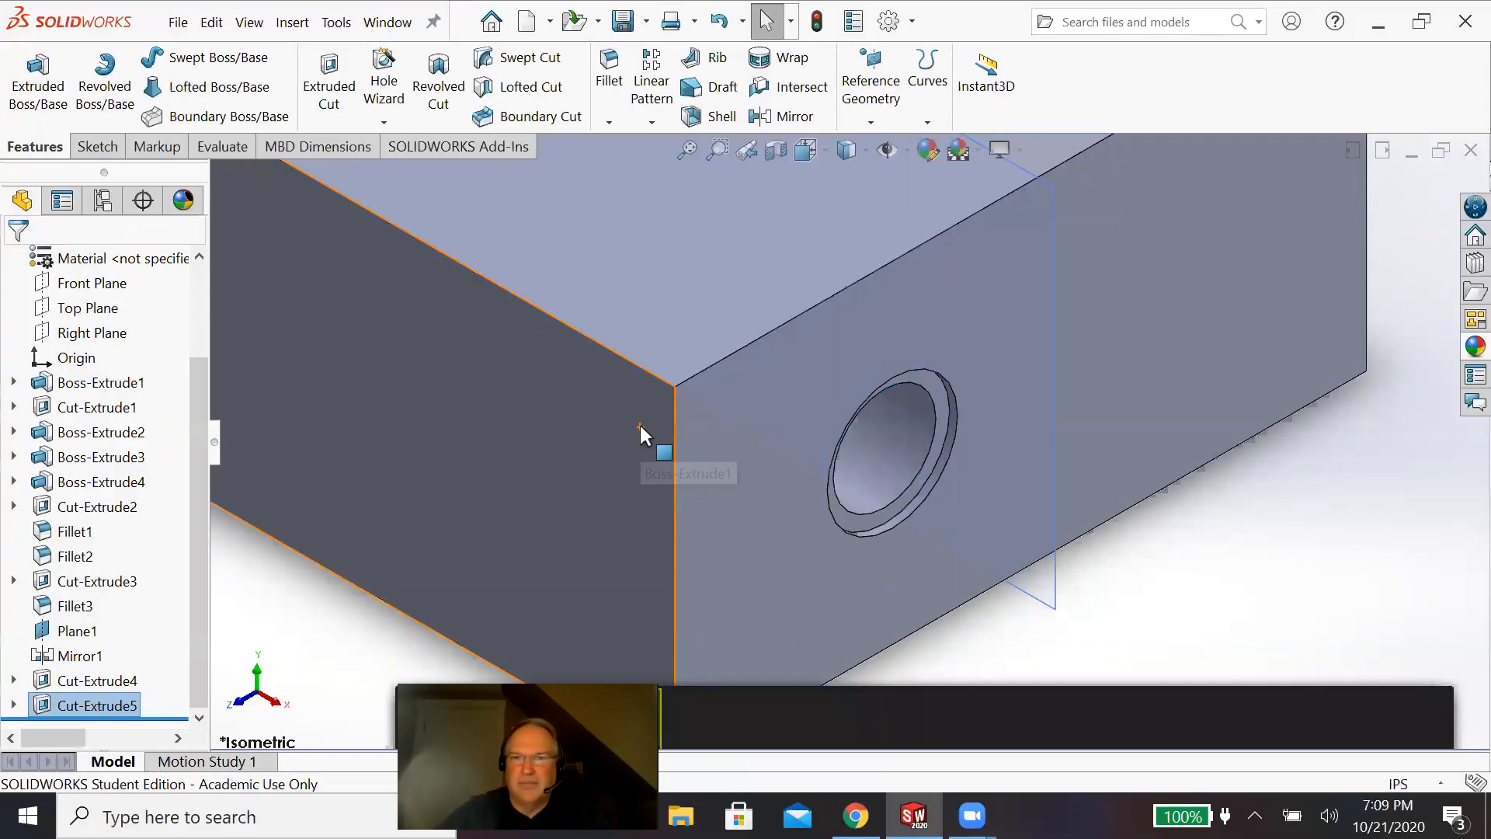
Step: Consult section H-H of the PDF drawing in the browser and chamfer the socket's inner hole rim 0.03 in at 45 degrees
scroll(979, 560, "down", 3)
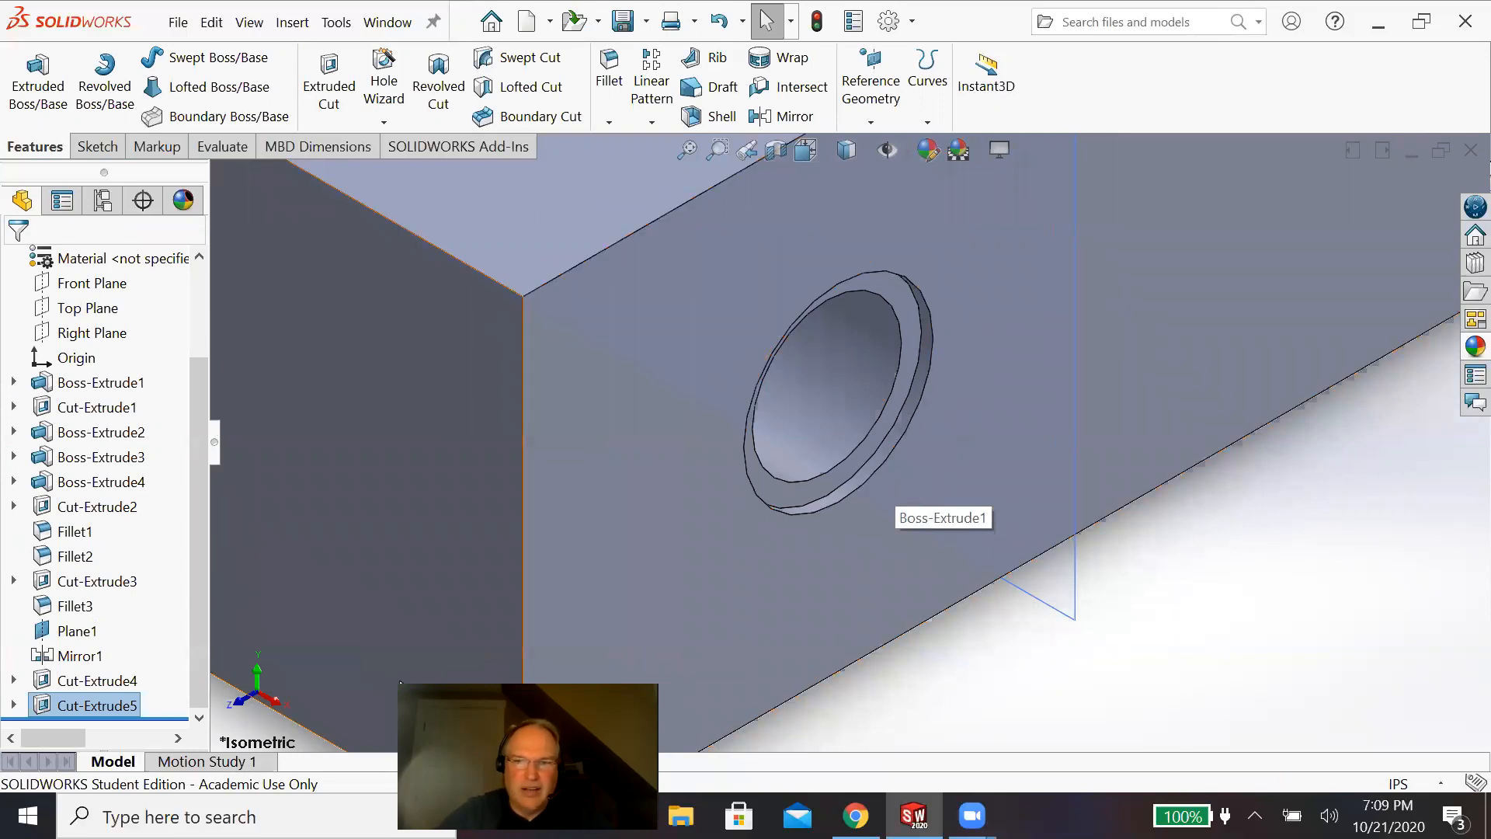
left_click_drag(400, 683, 237, 633)
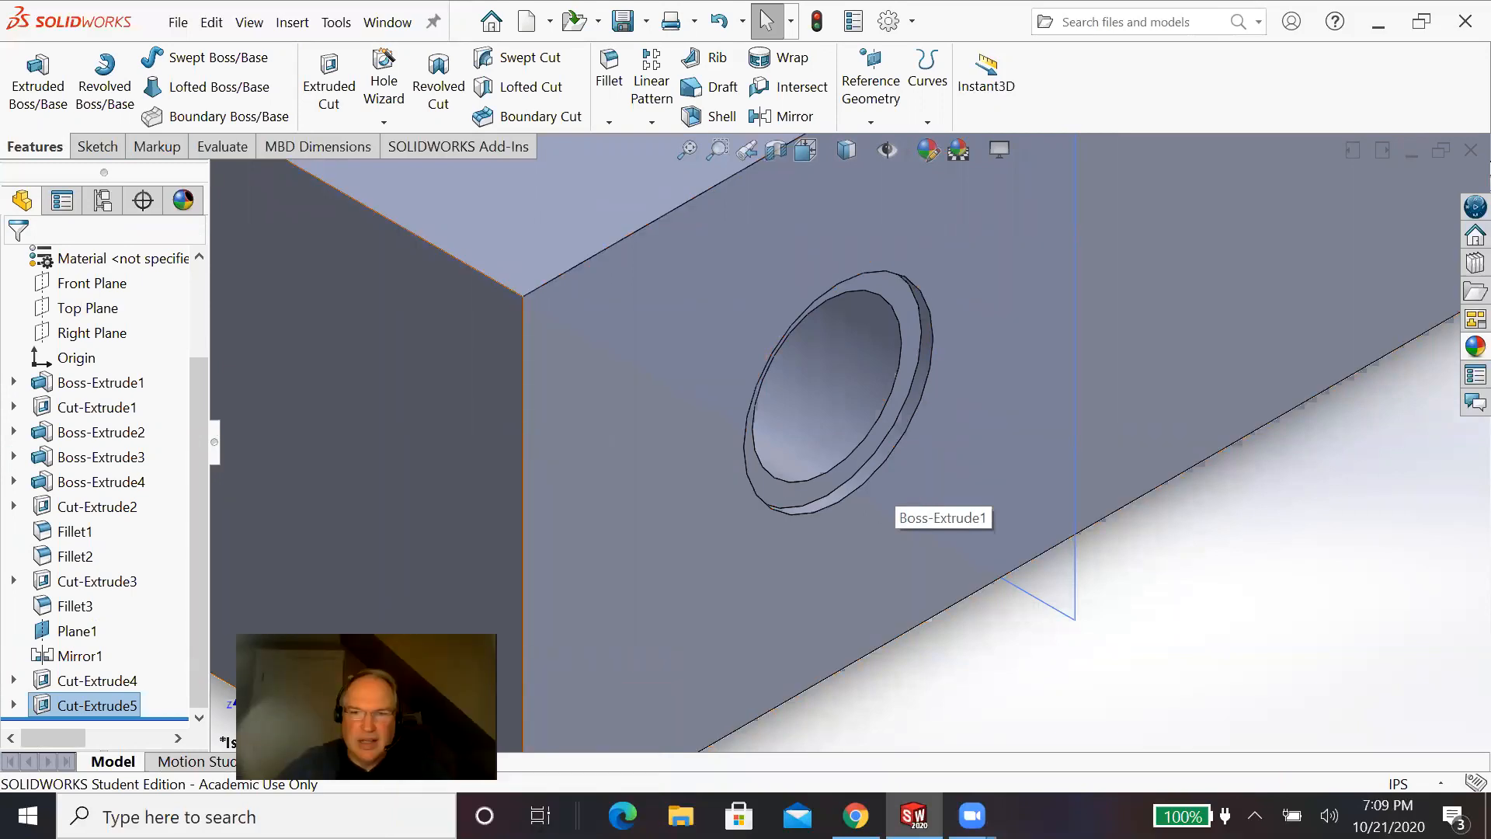
key("alt+Tab")
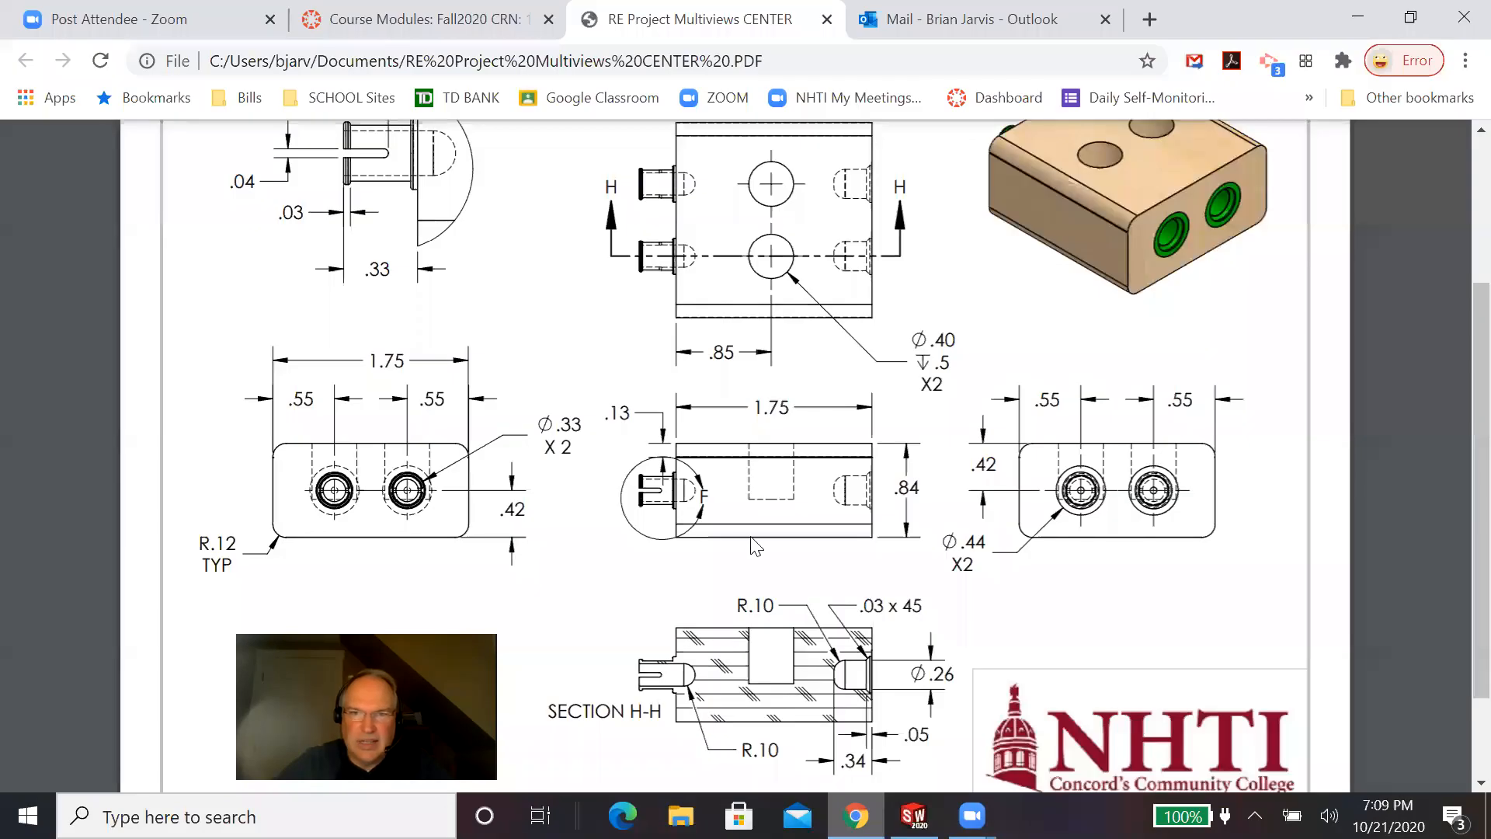
scroll(755, 547, "down", 3)
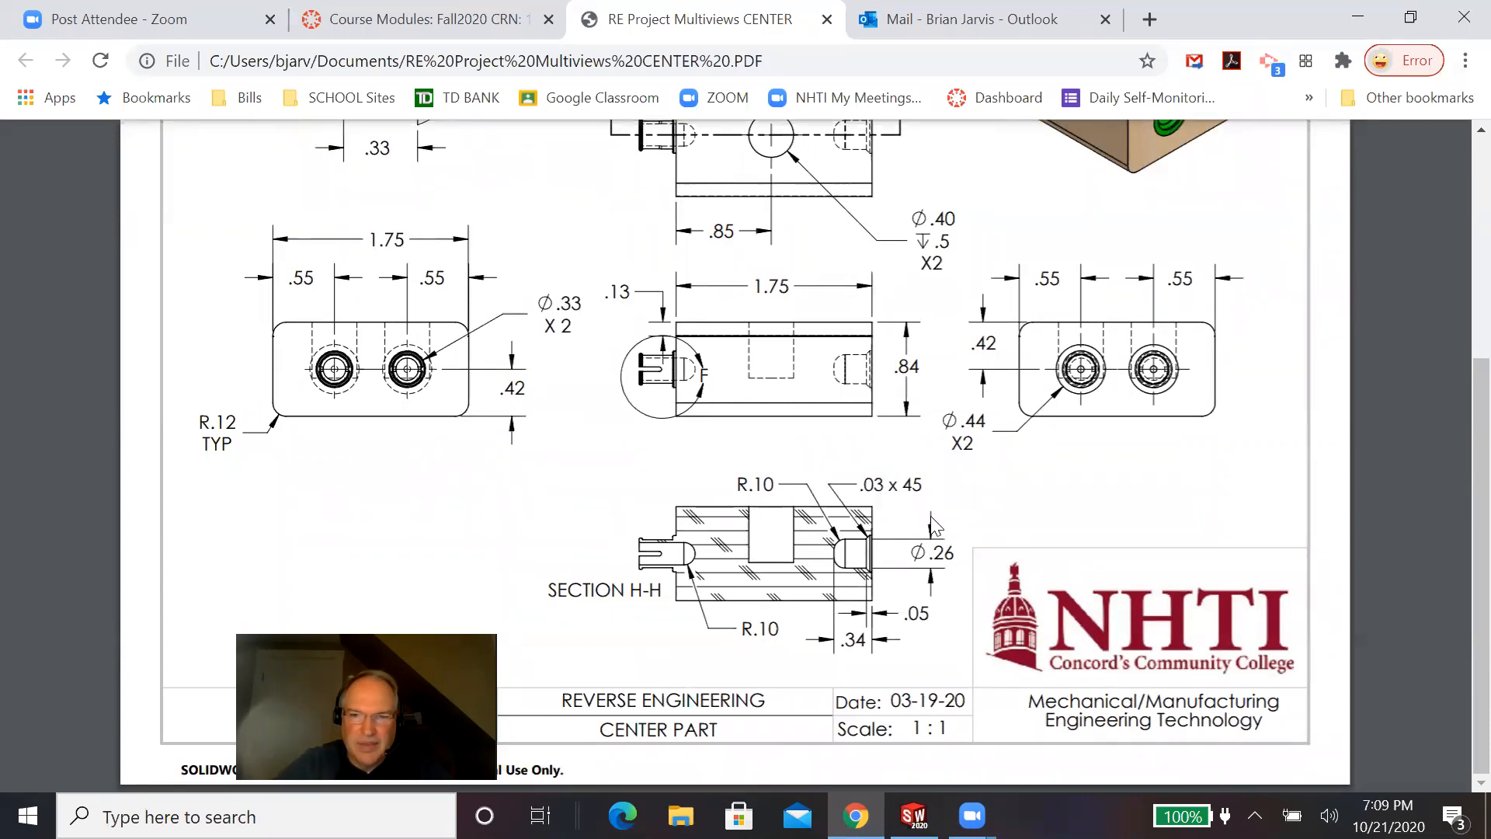
key("alt+Tab")
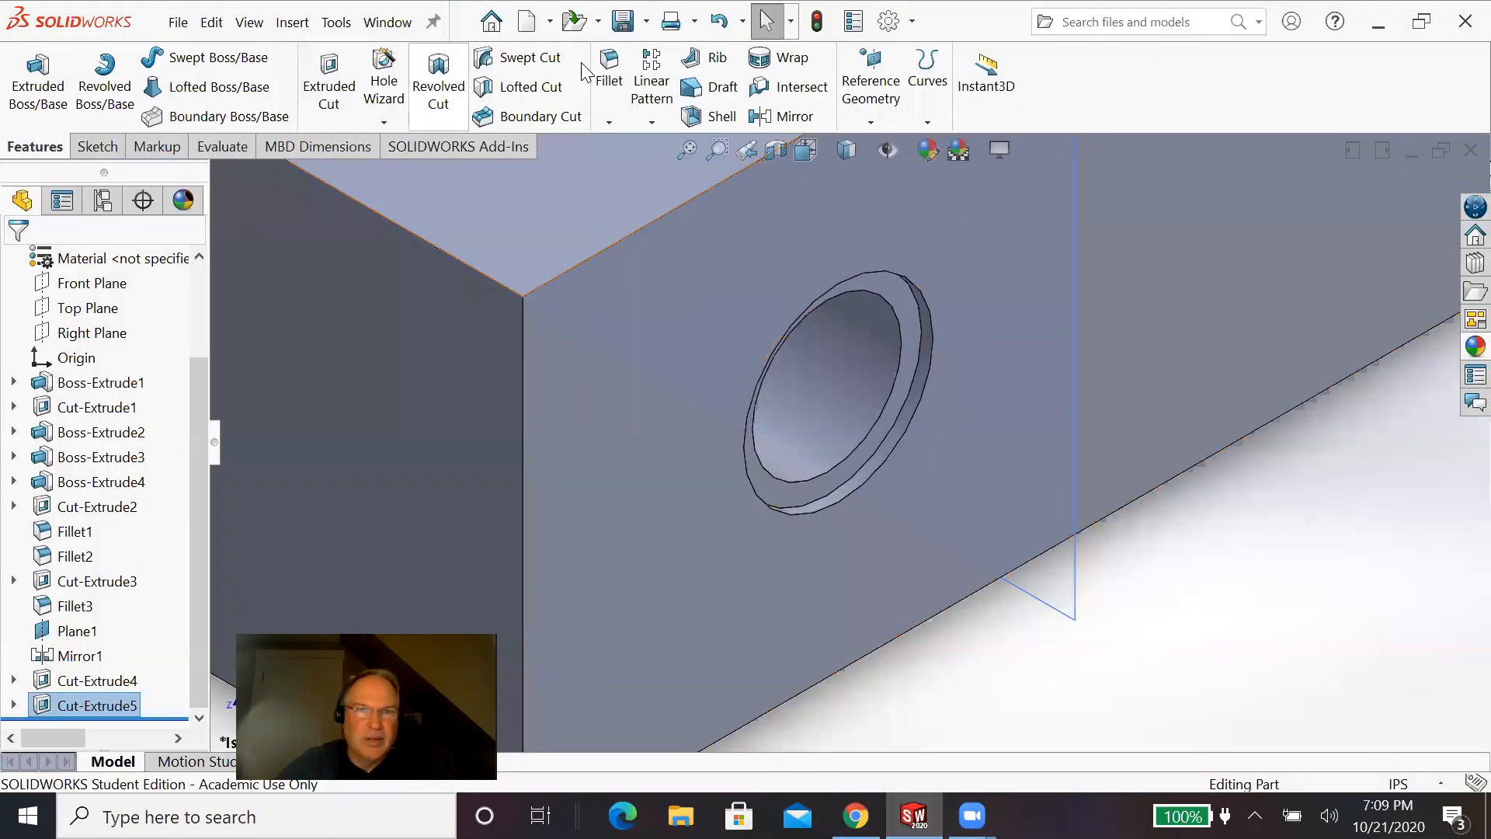
left_click(609, 123)
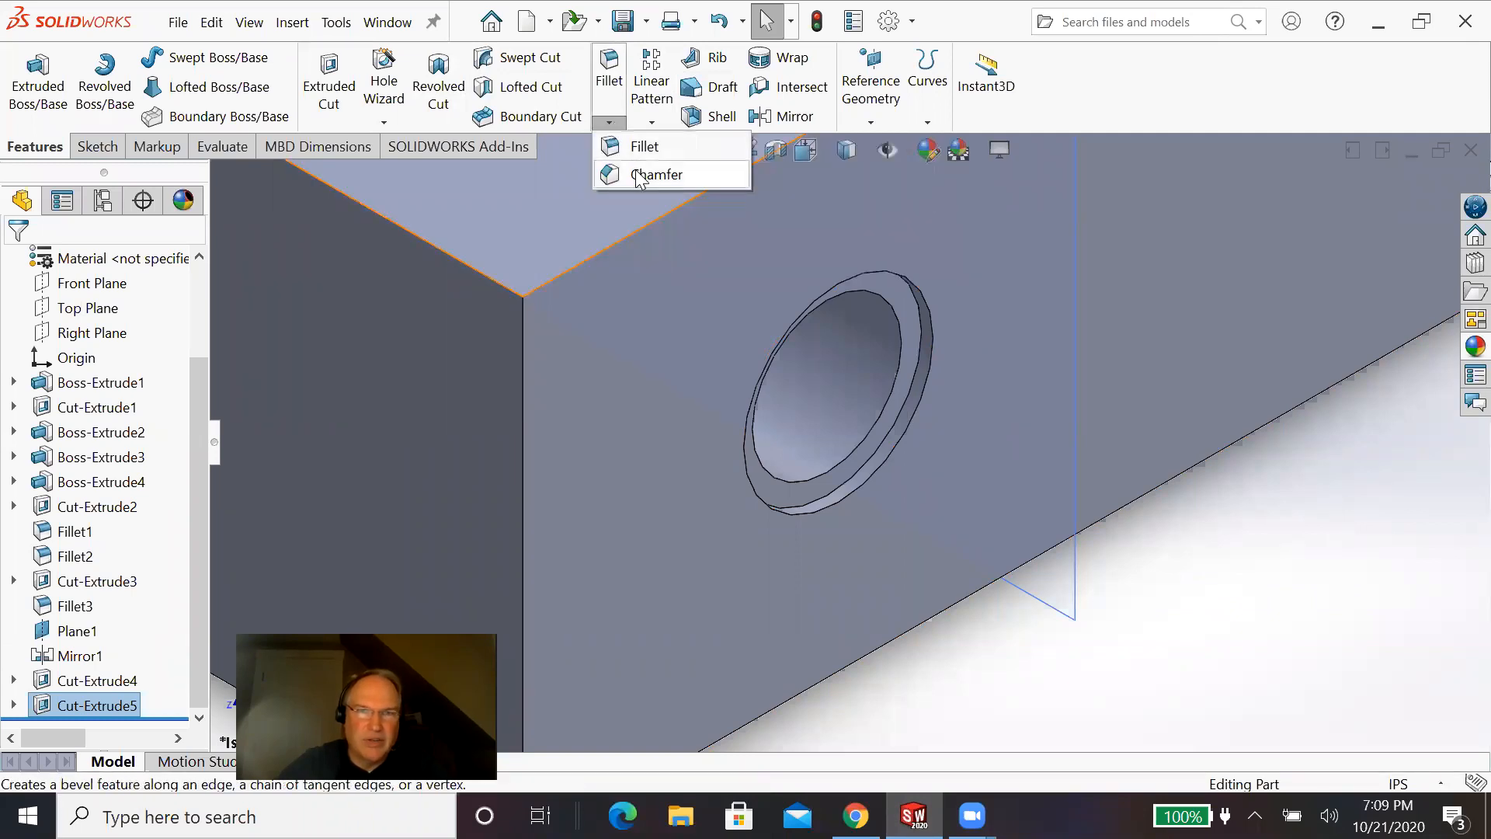
left_click(636, 172)
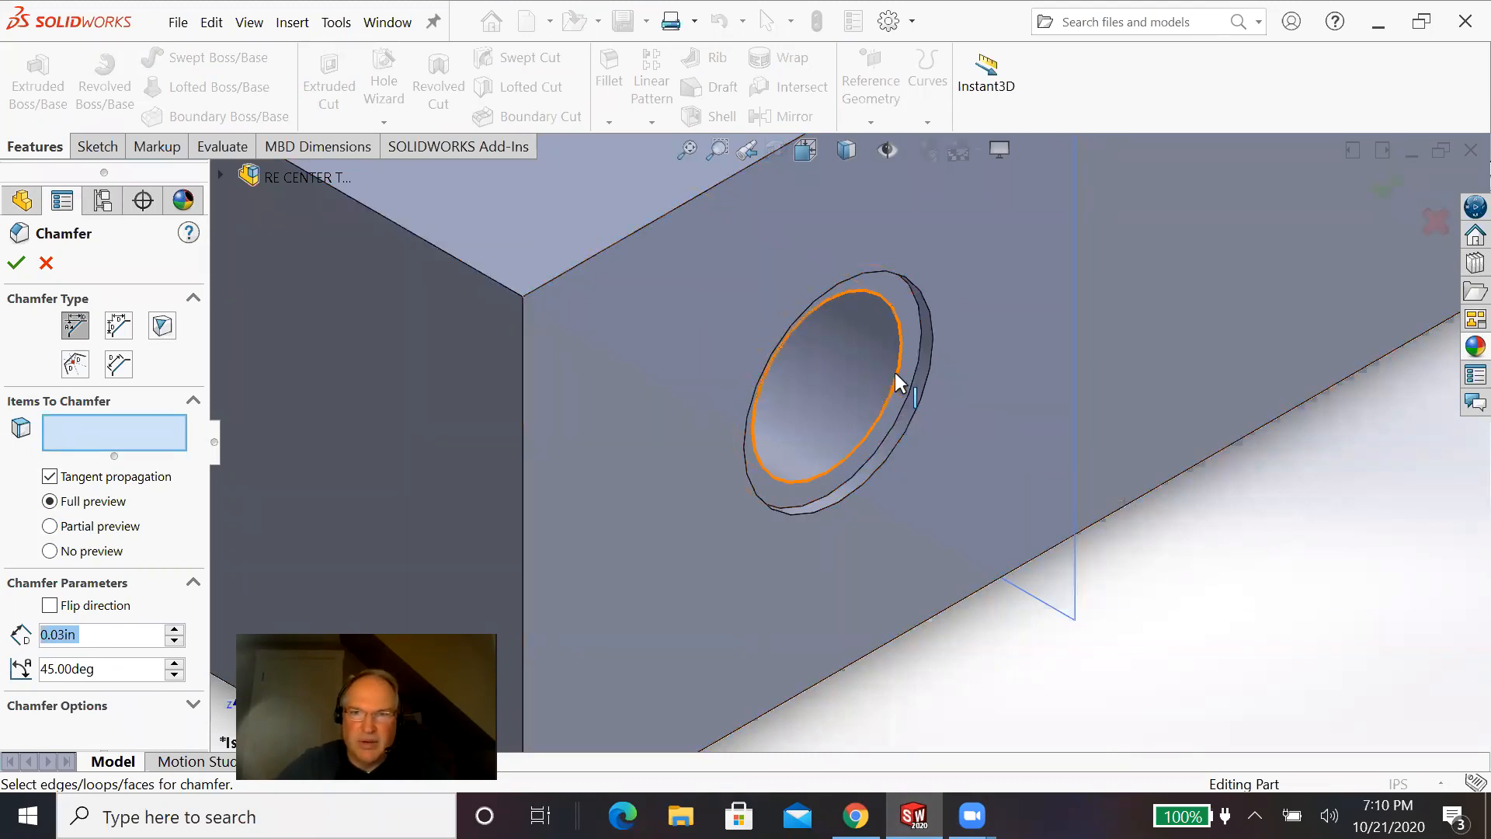
left_click(882, 398)
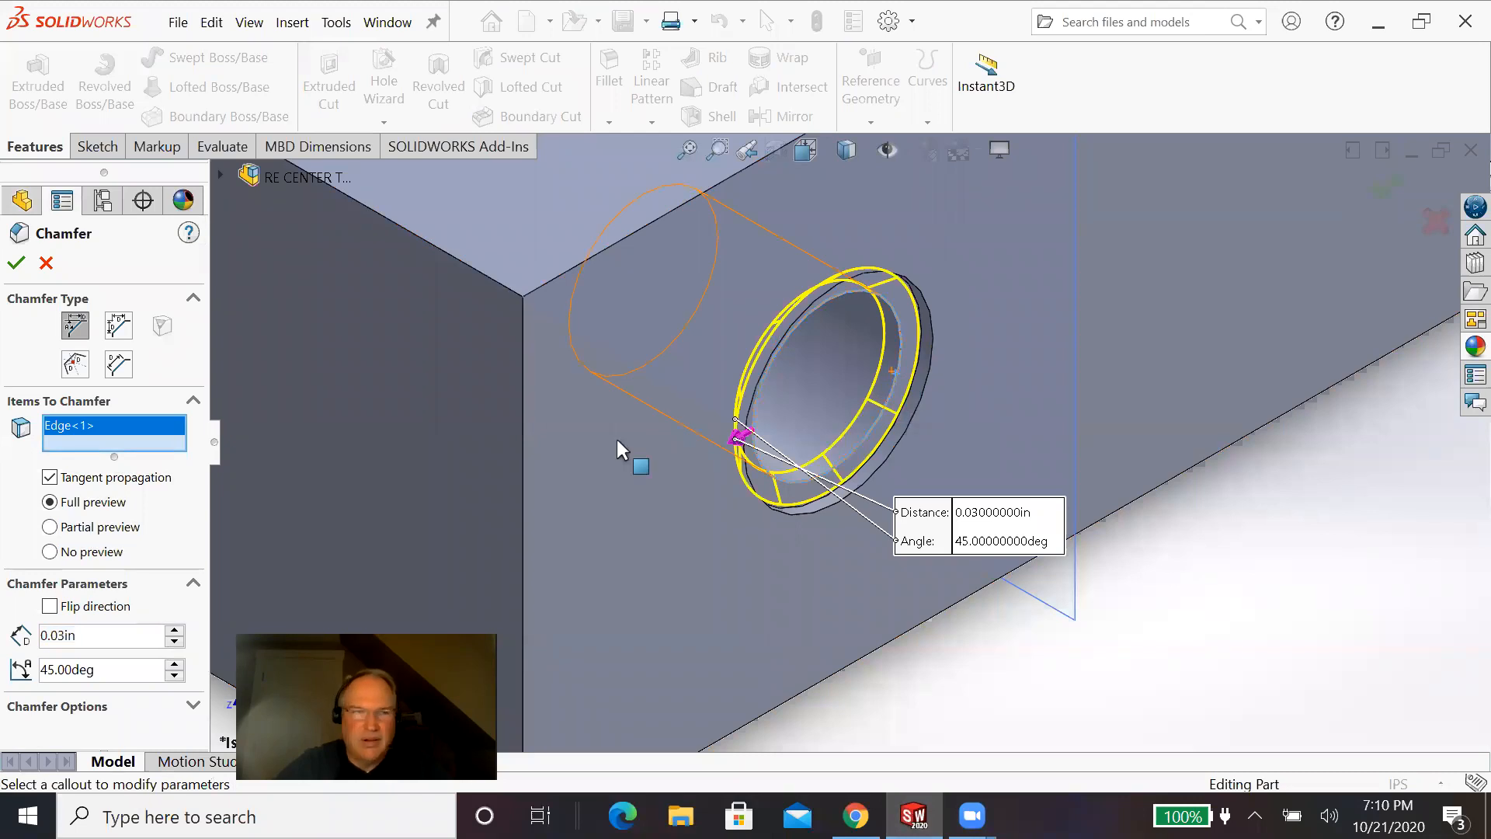
left_click(15, 264)
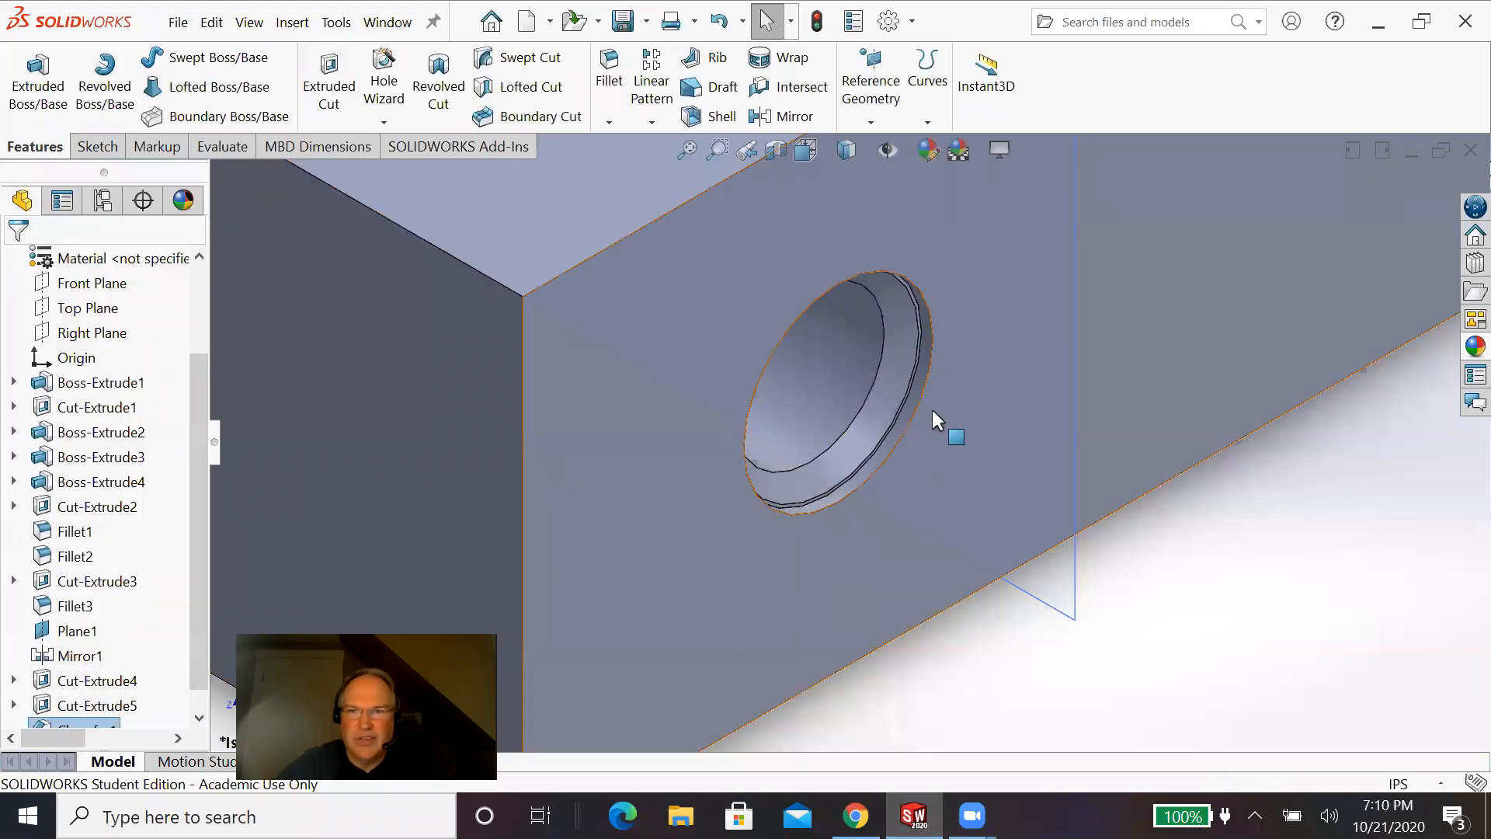
Step: Fillet the edge at the blind end of the socket hole with a 0.10 in radius
scroll(926, 408, "up", 1)
middle_click_drag(942, 436, 837, 351)
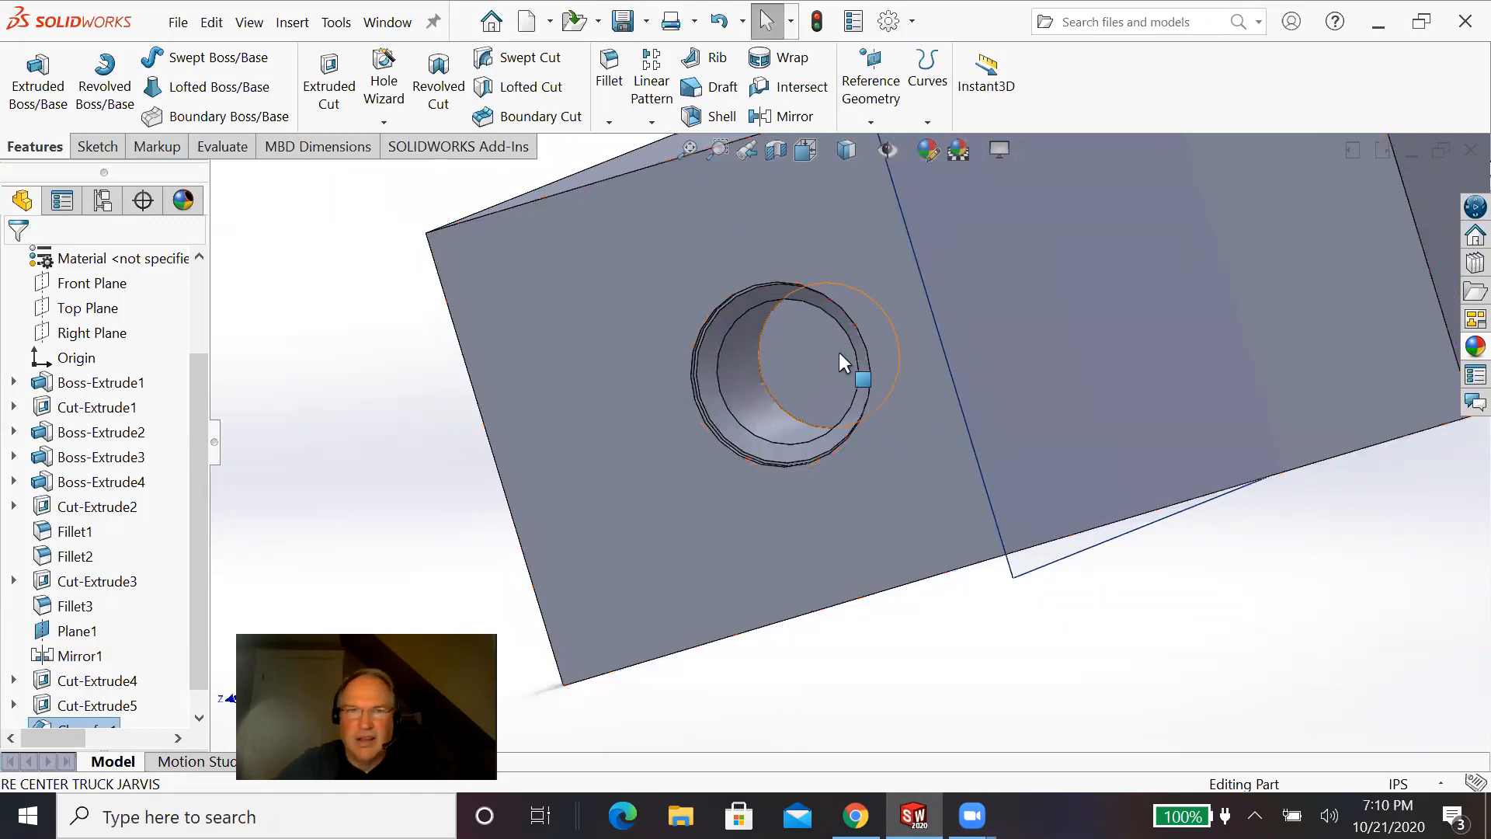
left_click(610, 84)
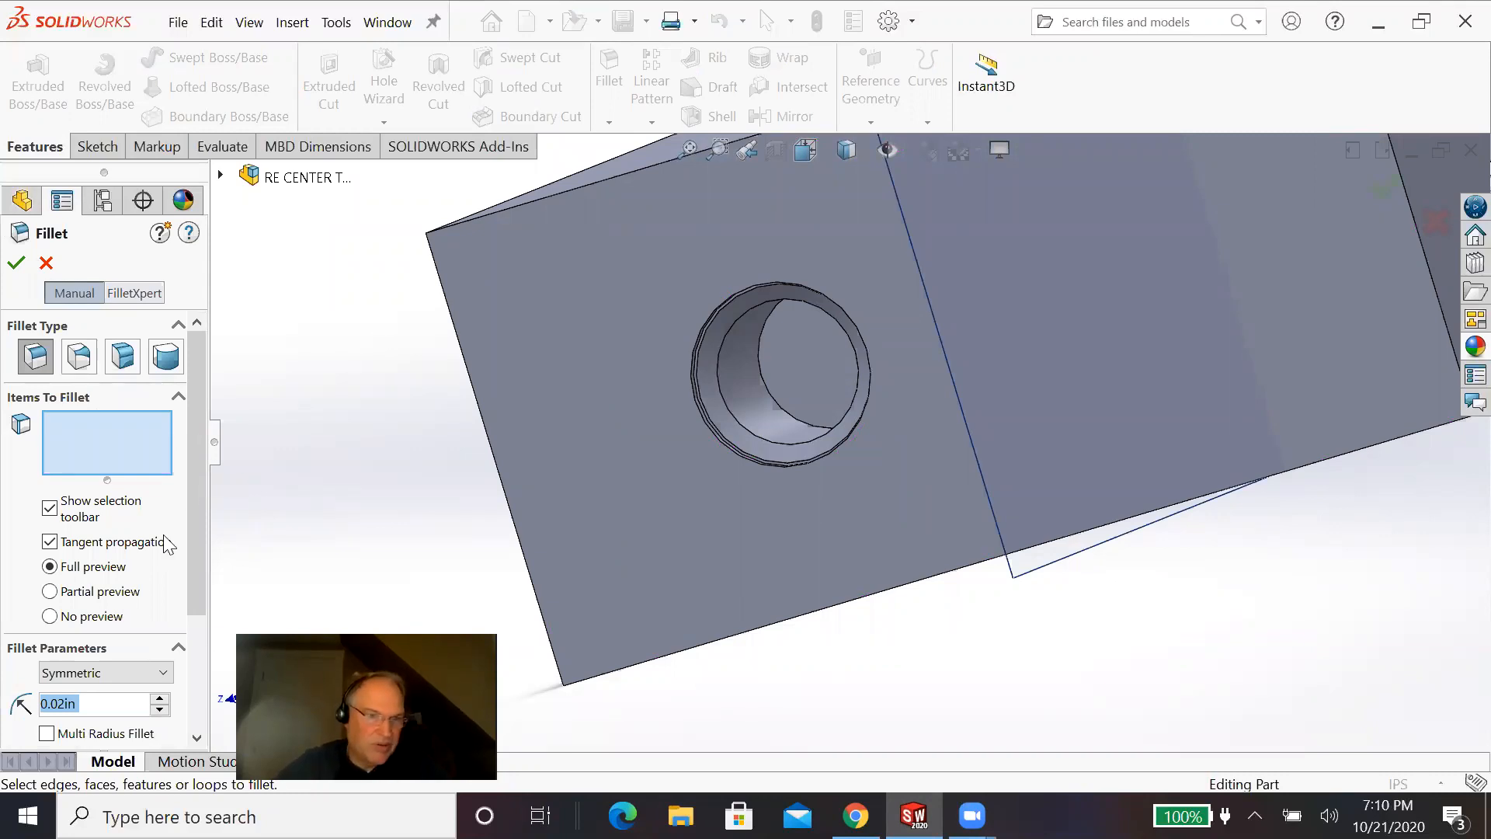
type(".1")
right_click(46, 711)
mouse_move(93, 730)
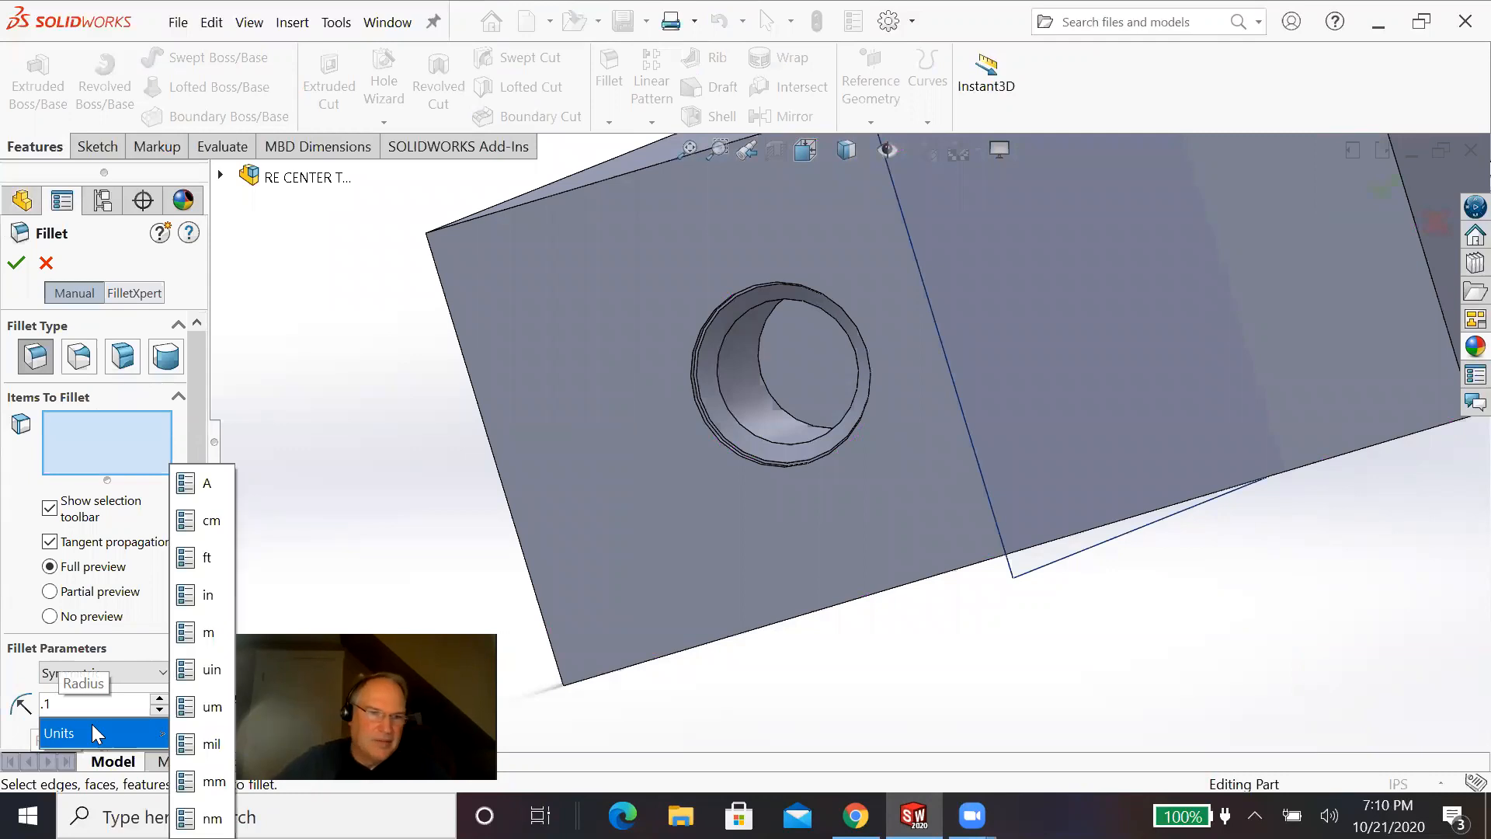
left_click(6, 598)
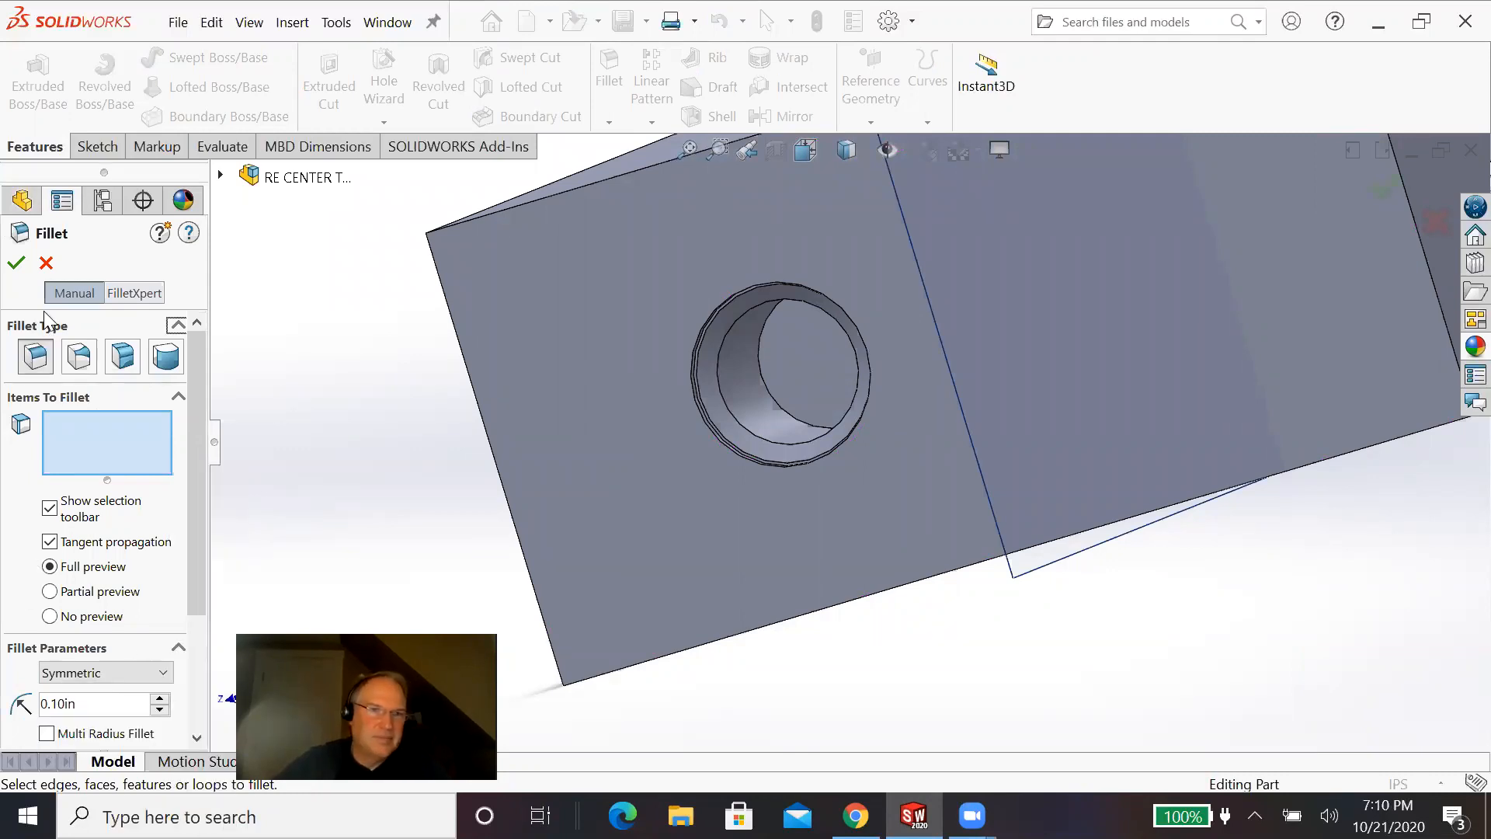
left_click(761, 372)
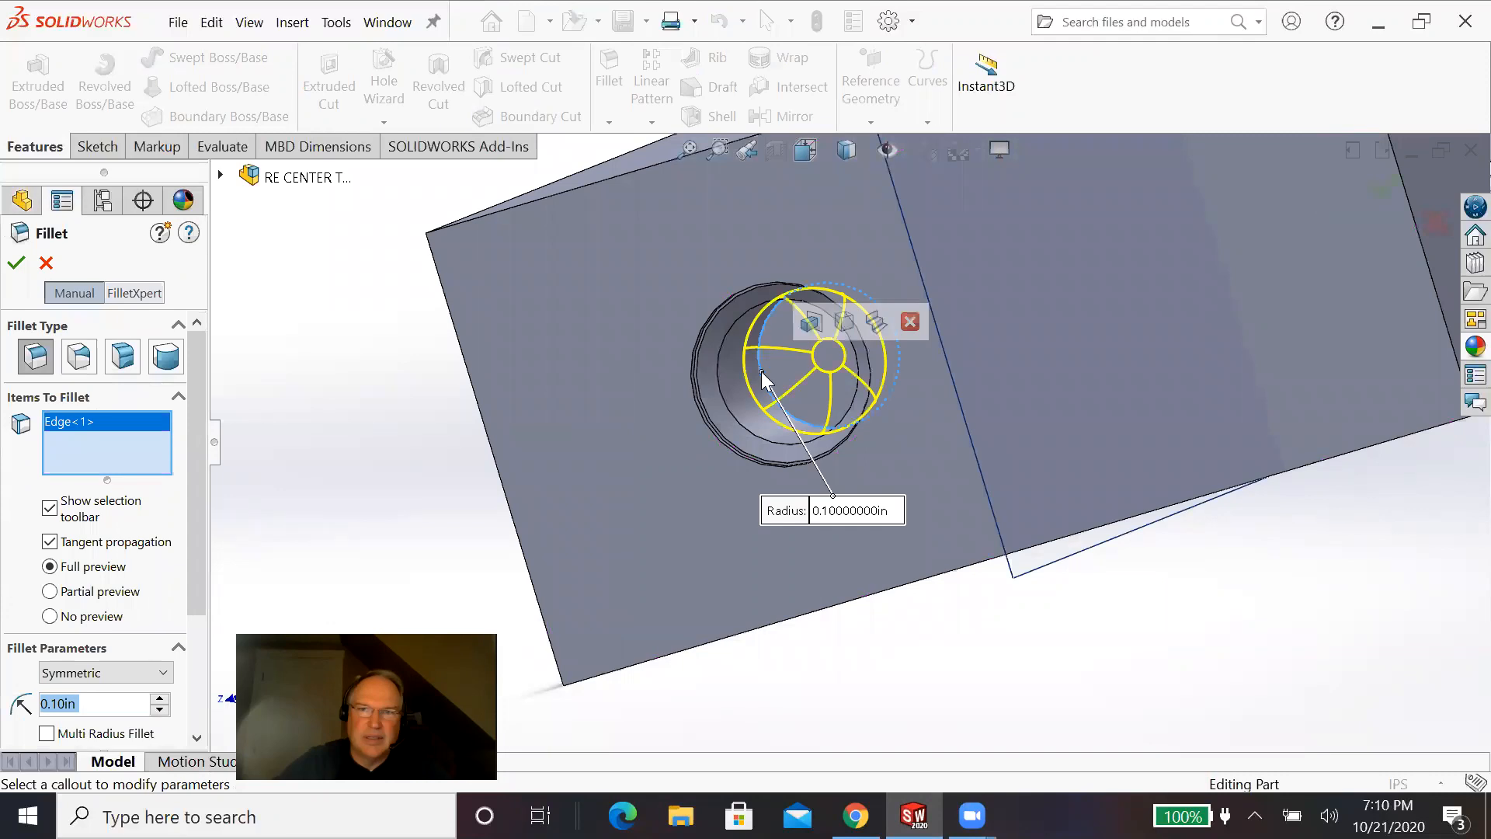
left_click(16, 263)
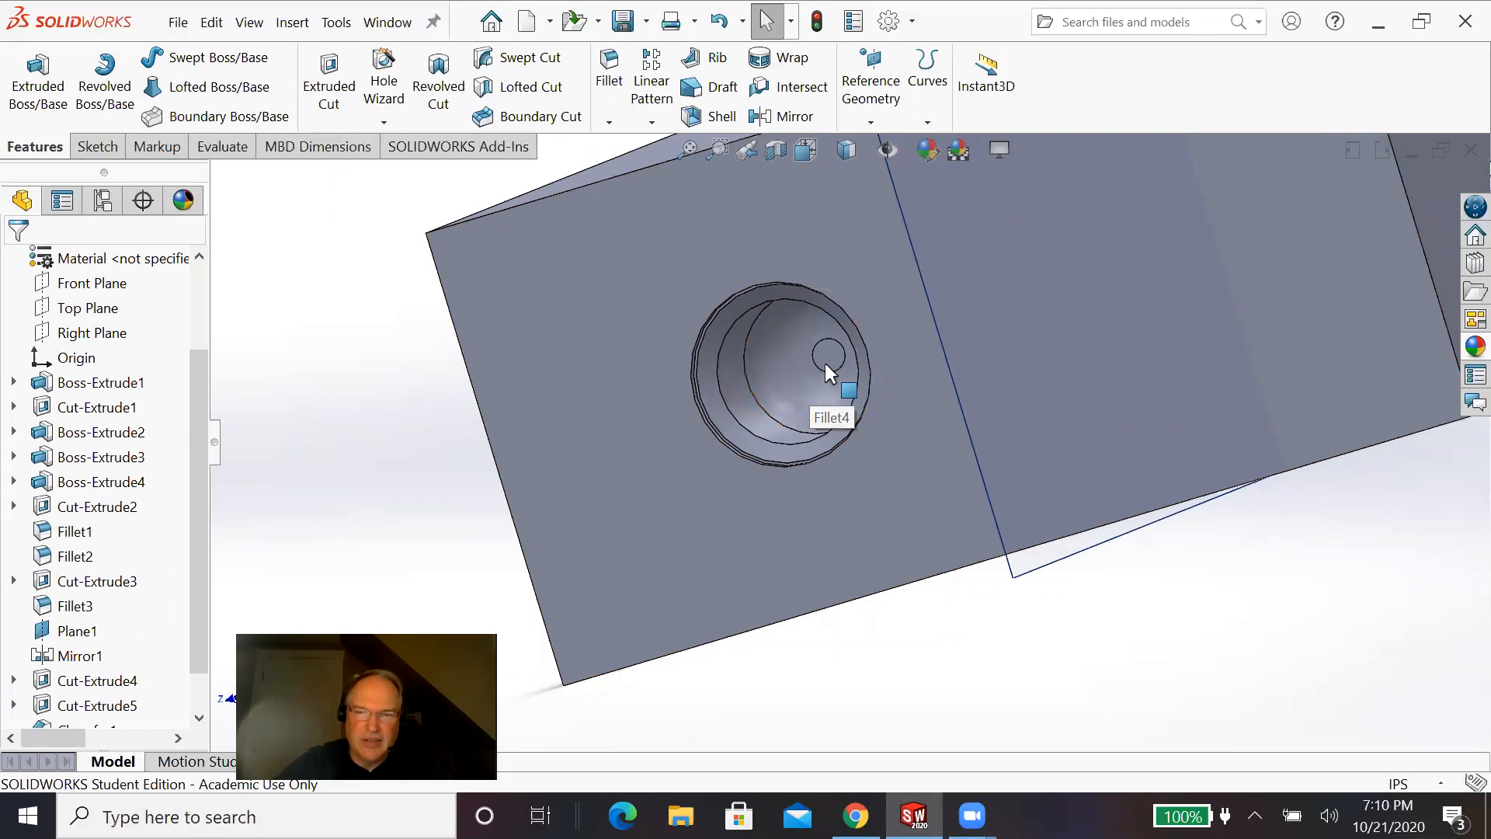
Step: Start a sketch on the block's outer face around the socket and show it in the Right view
mouse_move(795, 398)
middle_mouse_down()
mouse_move(853, 385)
mouse_move(796, 387)
mouse_move(820, 417)
middle_mouse_up()
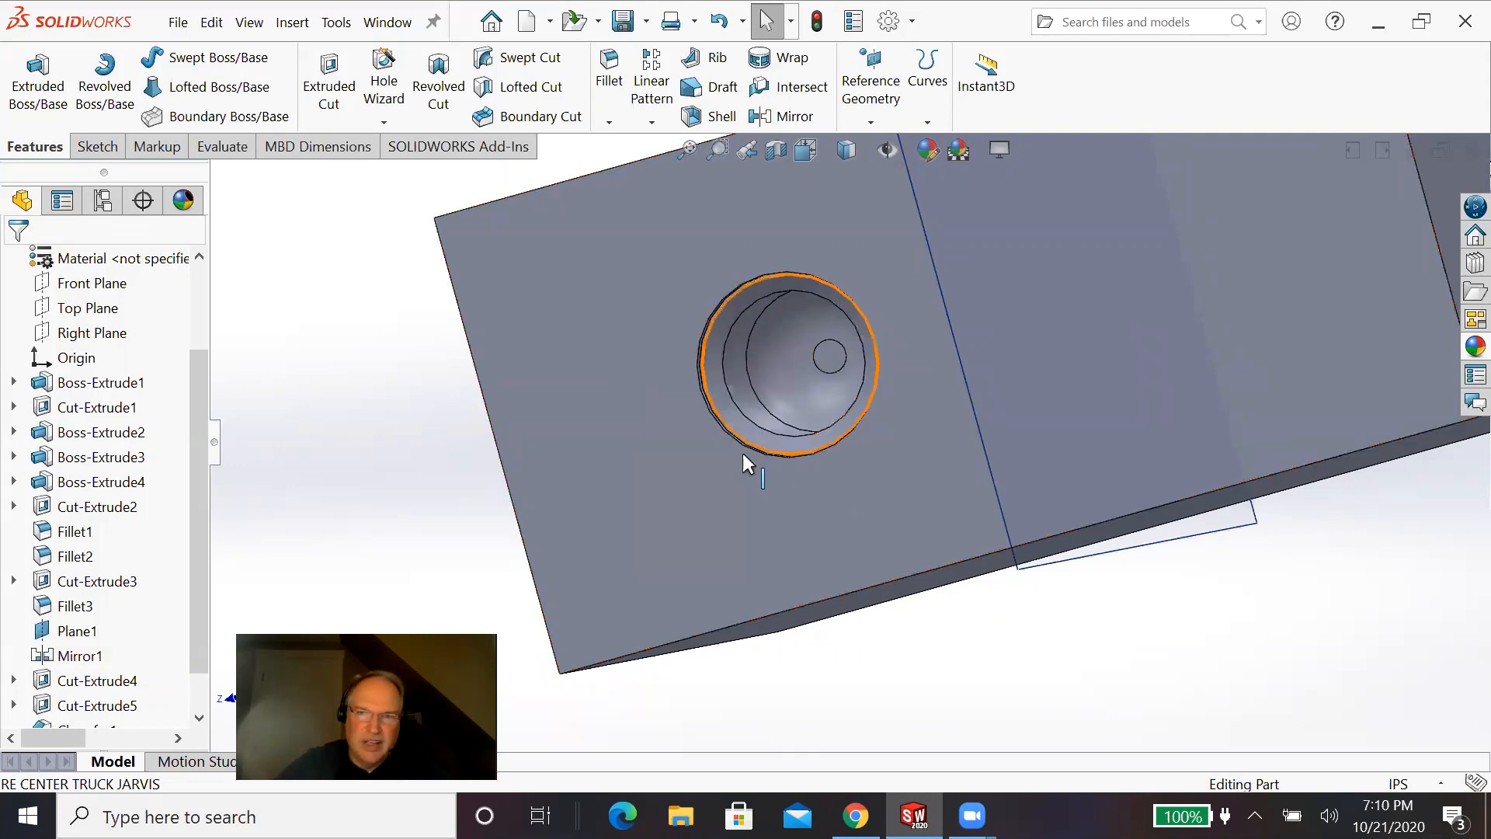
scroll(769, 474, "down", 5)
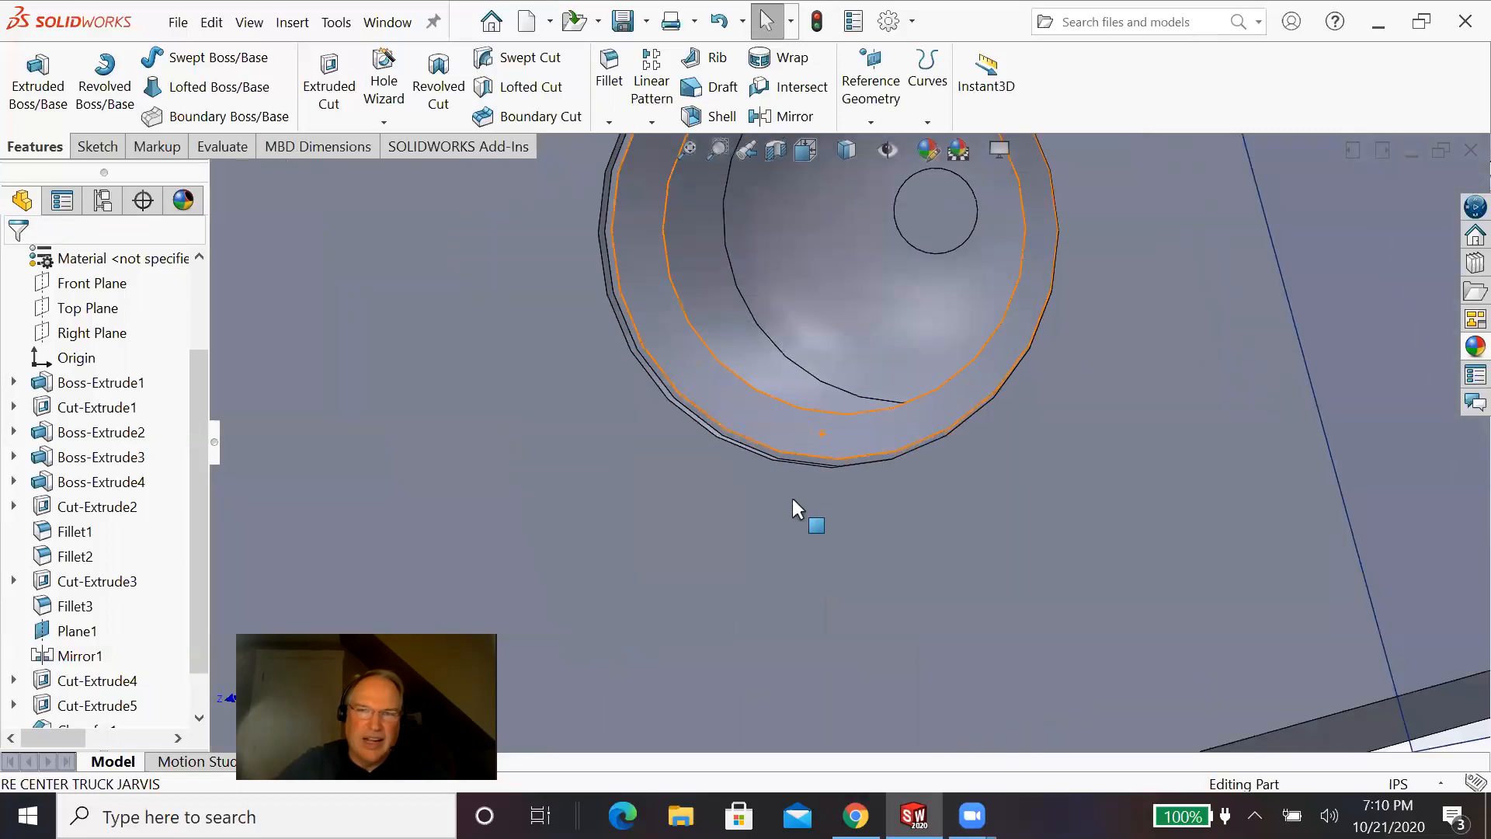
scroll(793, 500, "up", 3)
left_click(662, 306)
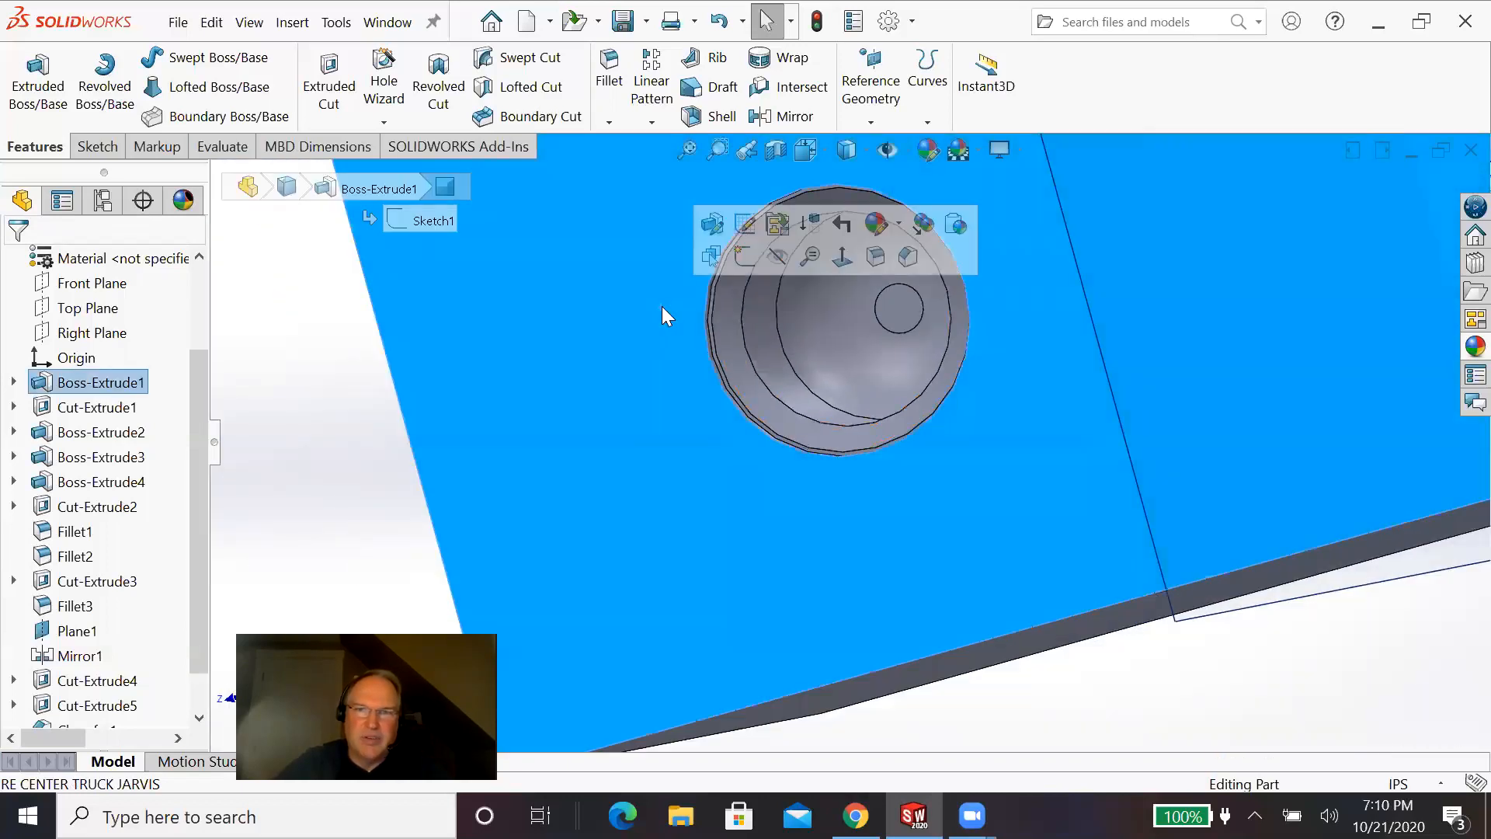
left_click(745, 257)
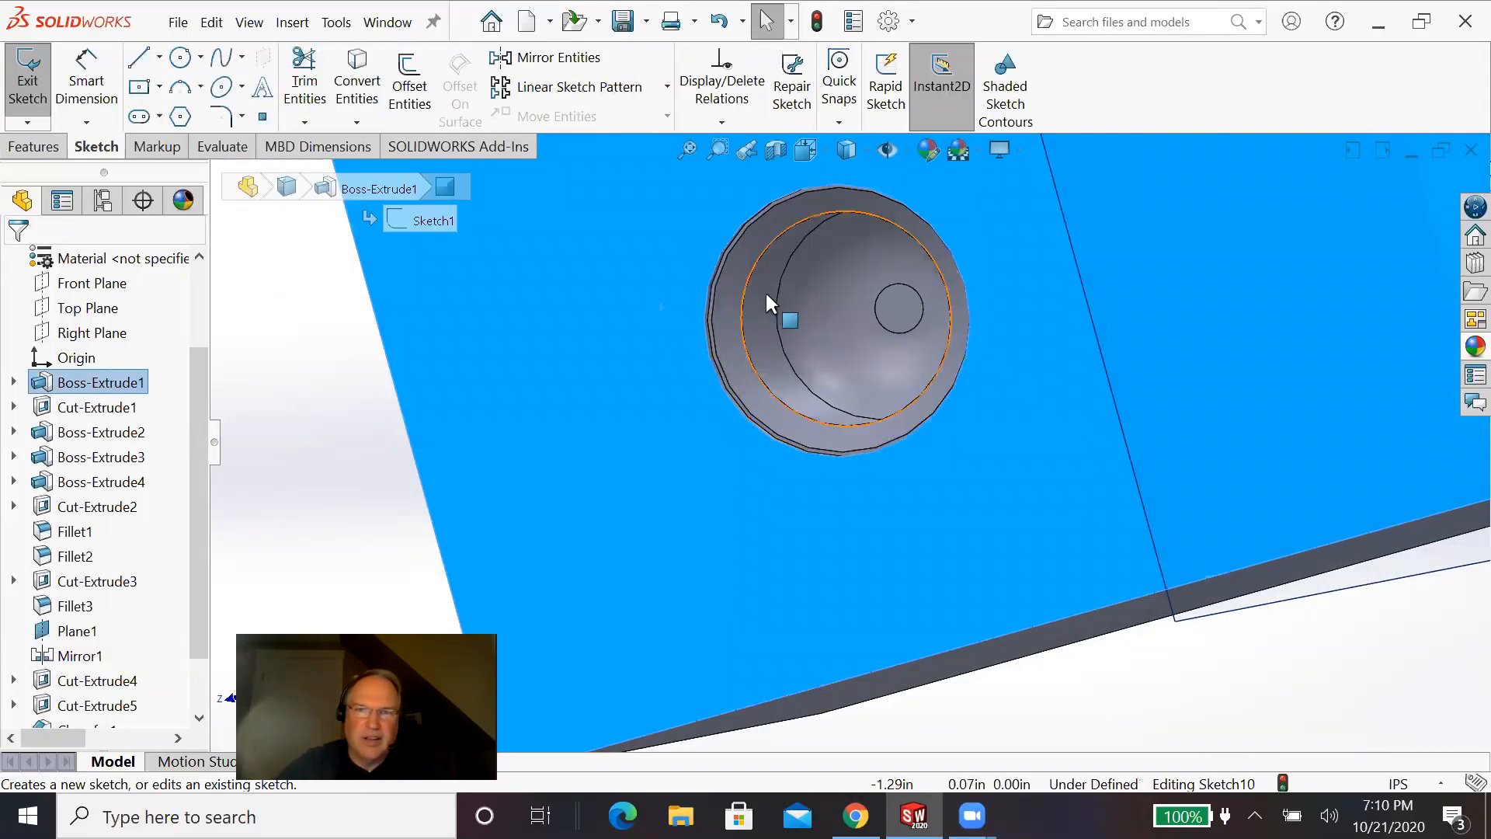
key("space")
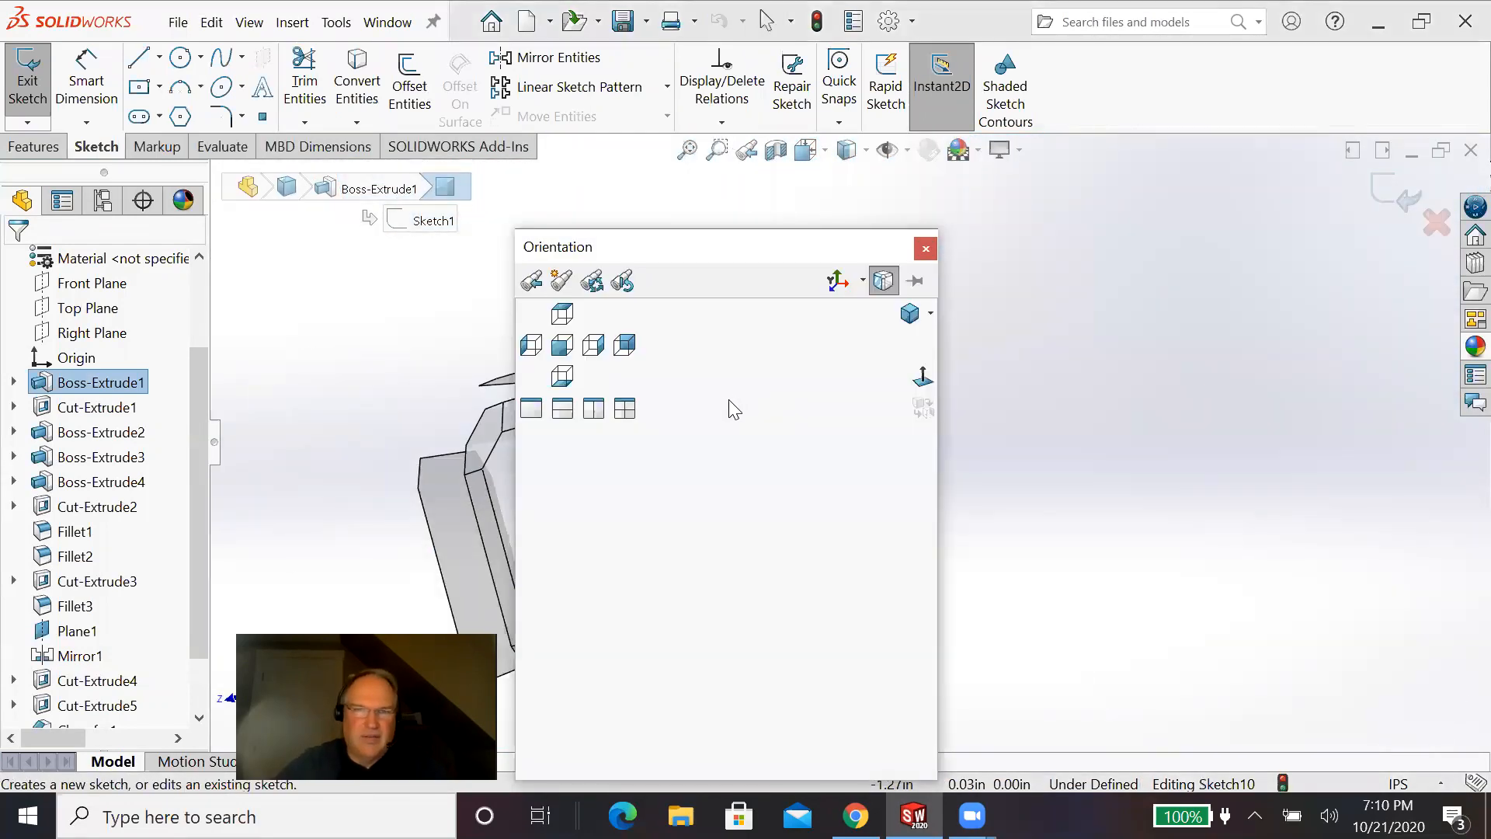
left_click(594, 350)
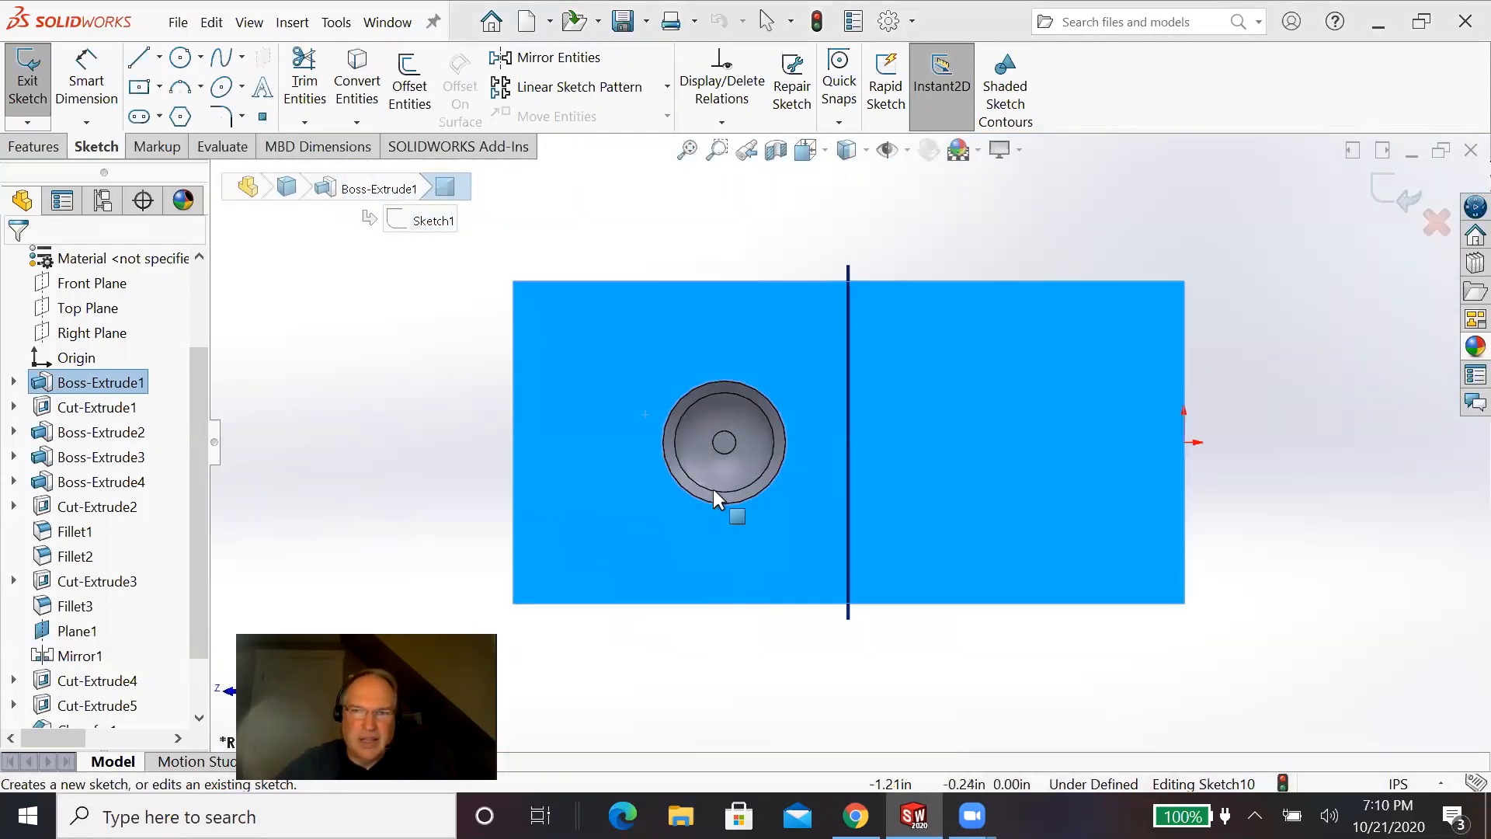
Step: Sketch a circle about 0.42 in in diameter around the socket opening, concentric with the hole
left_click(181, 56)
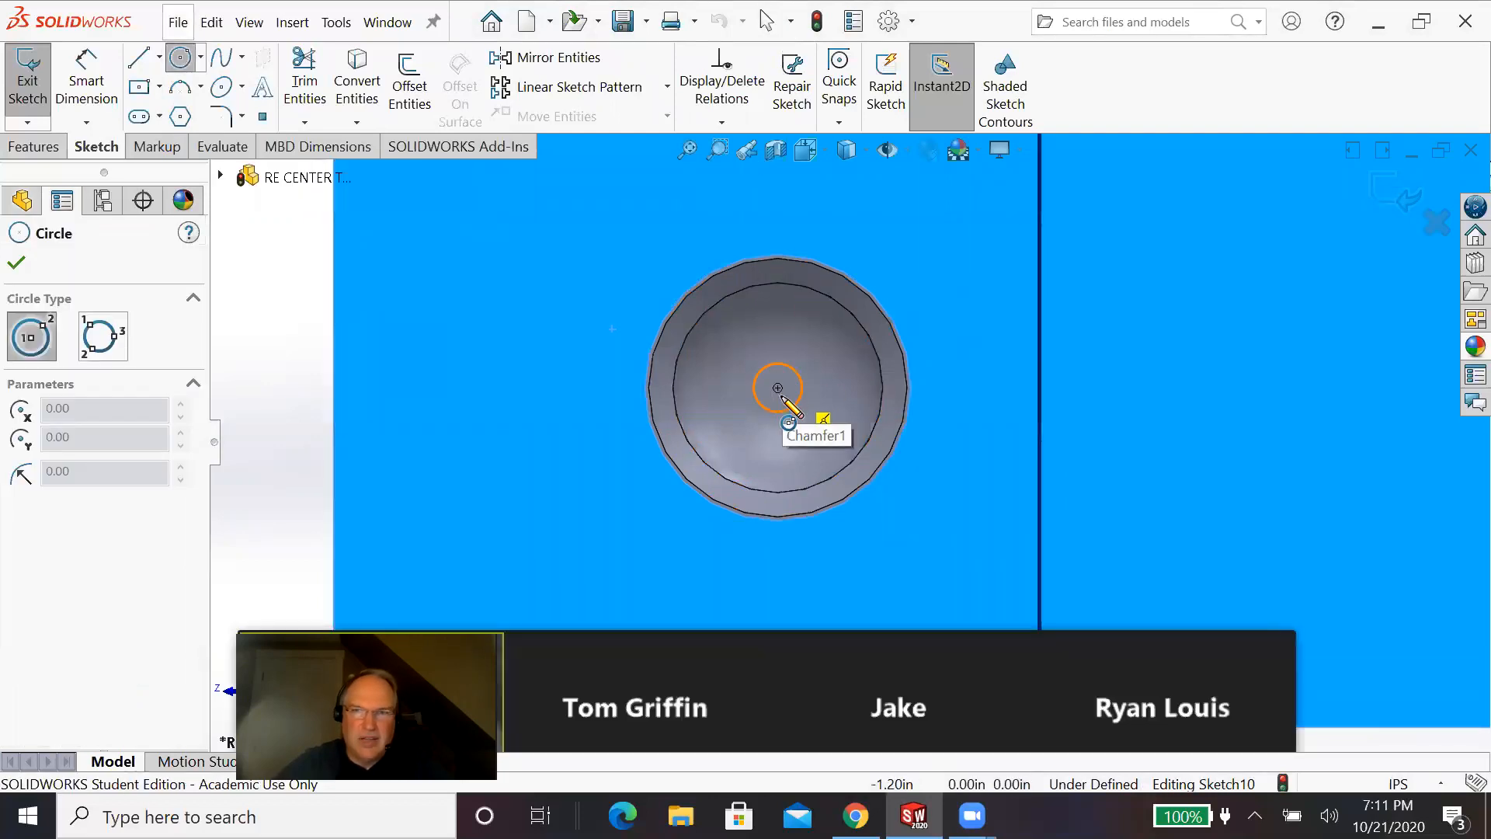
left_click(777, 388)
left_click(893, 532)
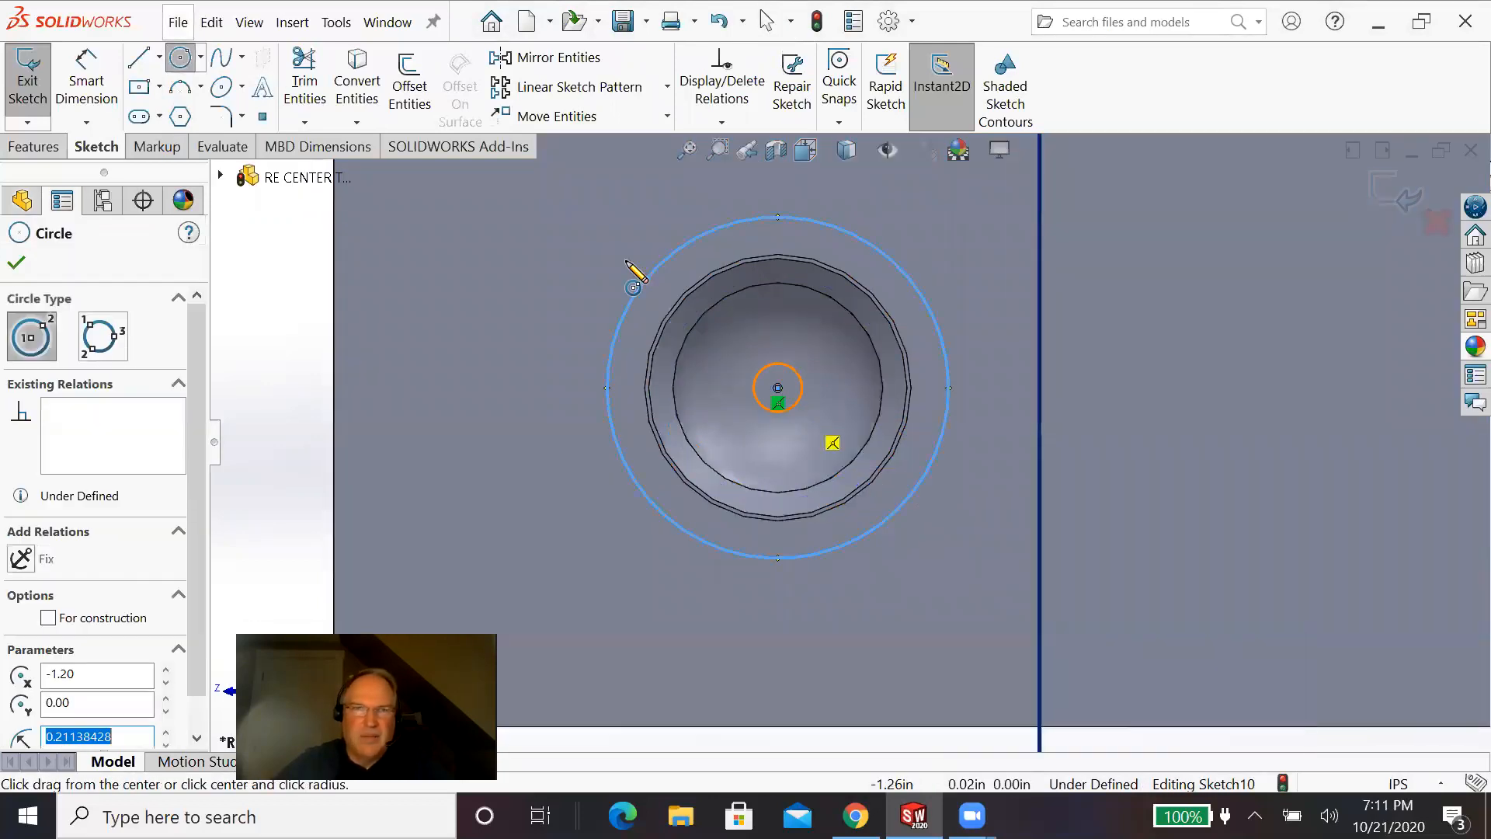
Step: Dimension the outer circle's diameter at 0.44 in and close the sketch
left_click(89, 77)
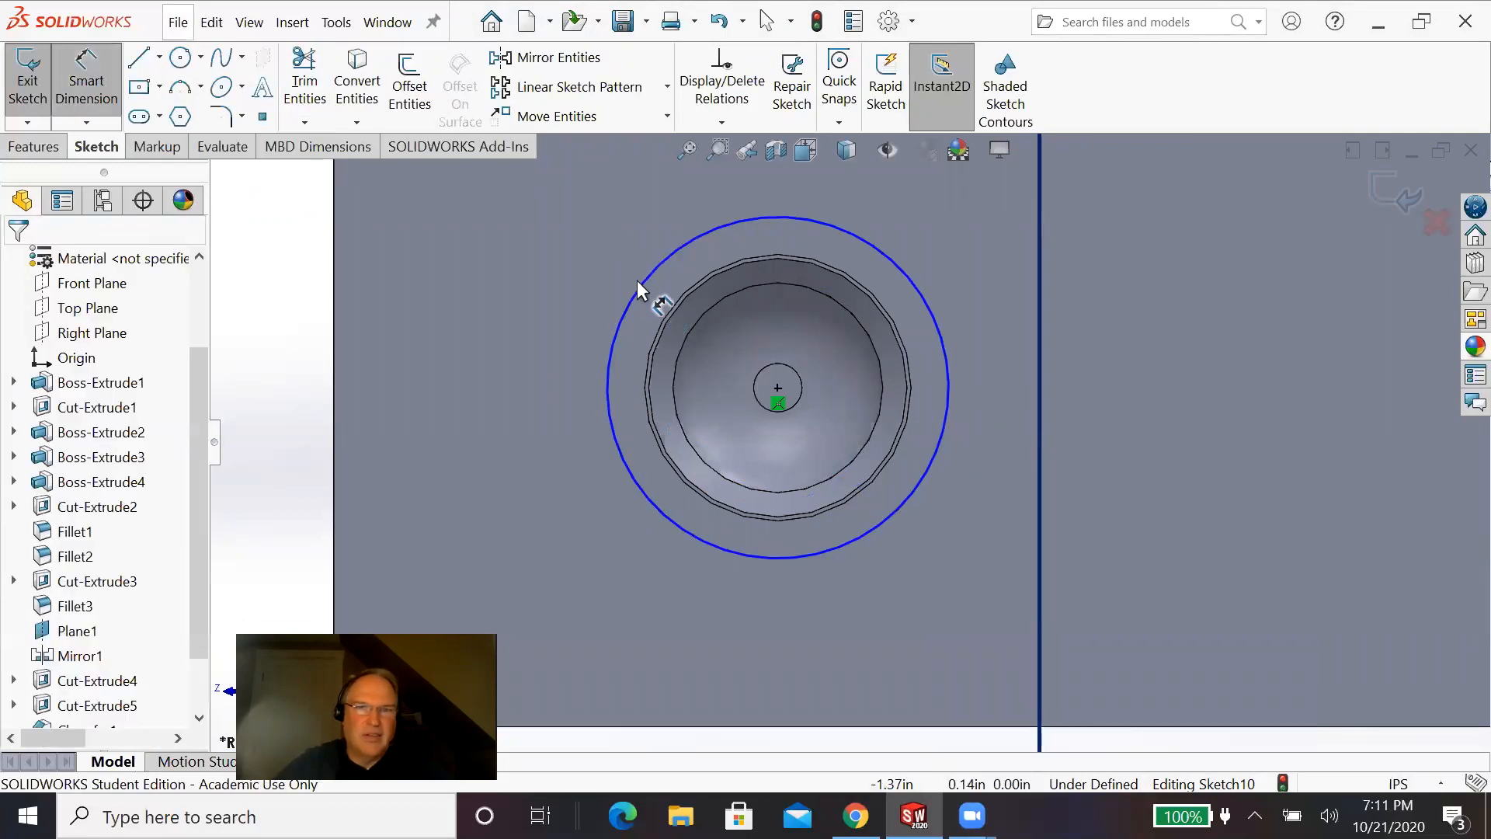
left_click(636, 286)
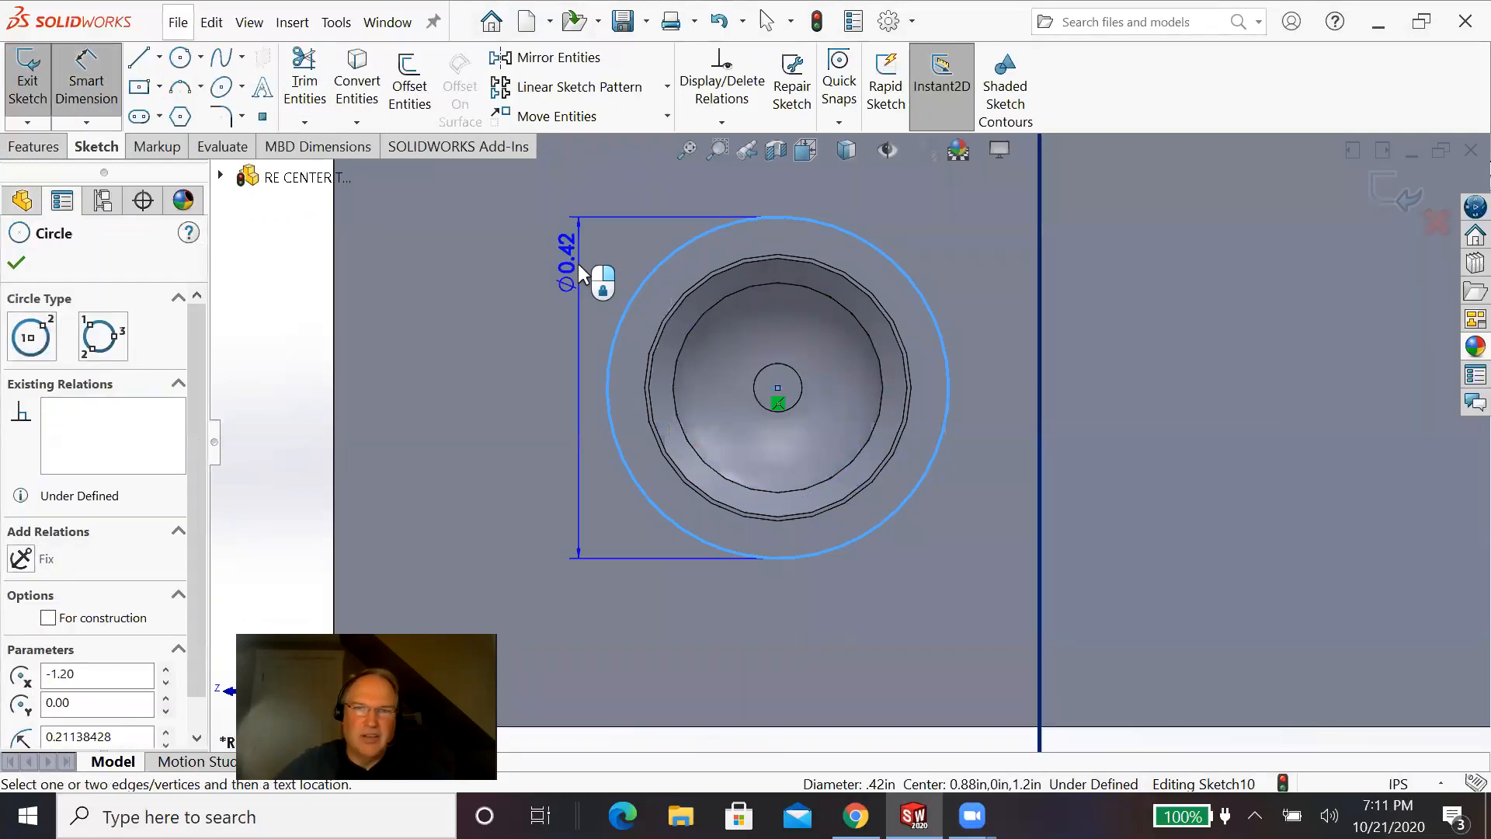
left_click(578, 265)
type(".")
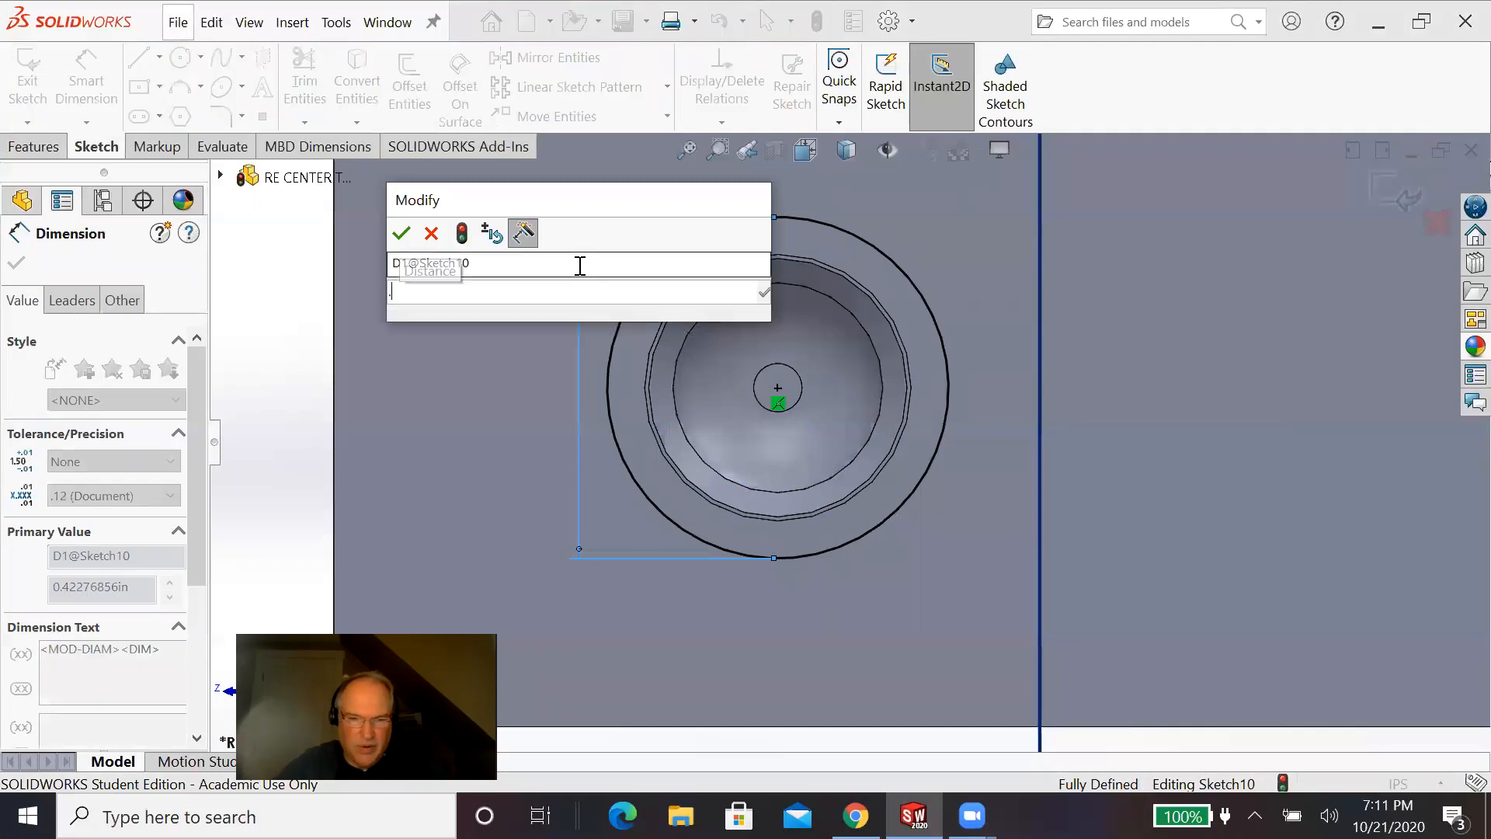
type("44")
key("Return")
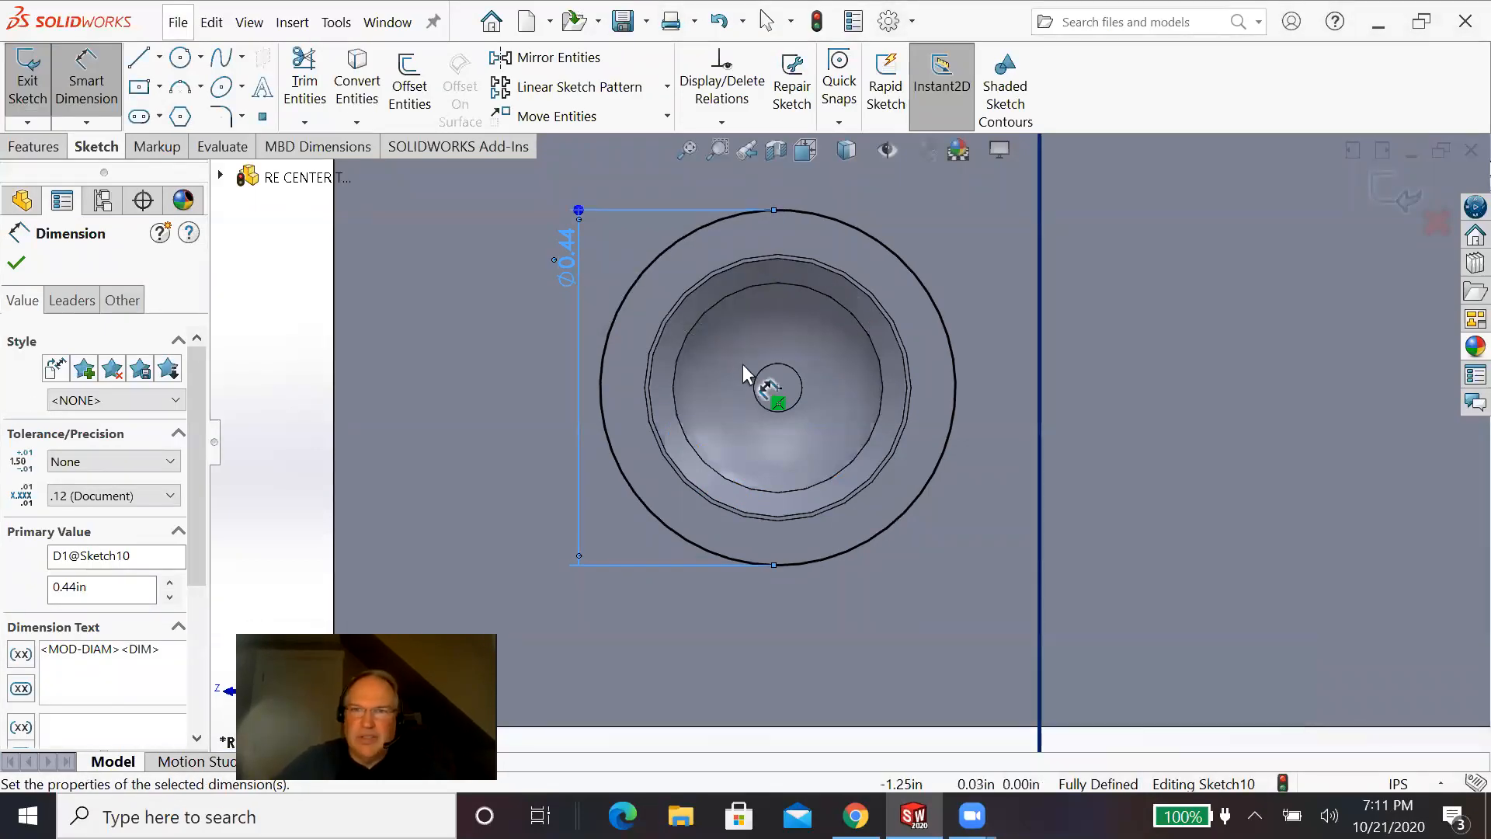
left_click(1383, 196)
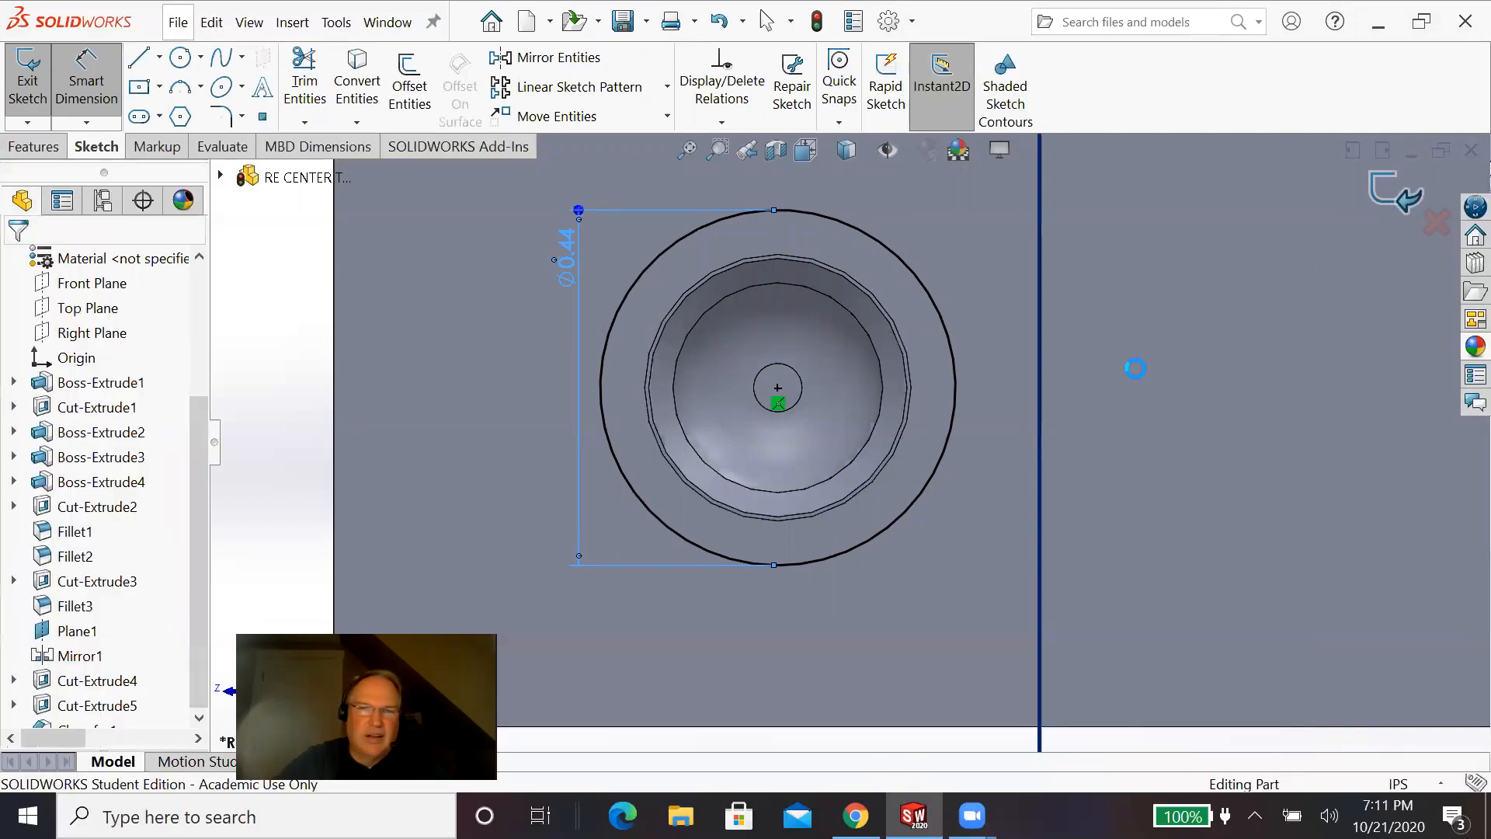
middle_click_drag(1006, 276, 913, 315)
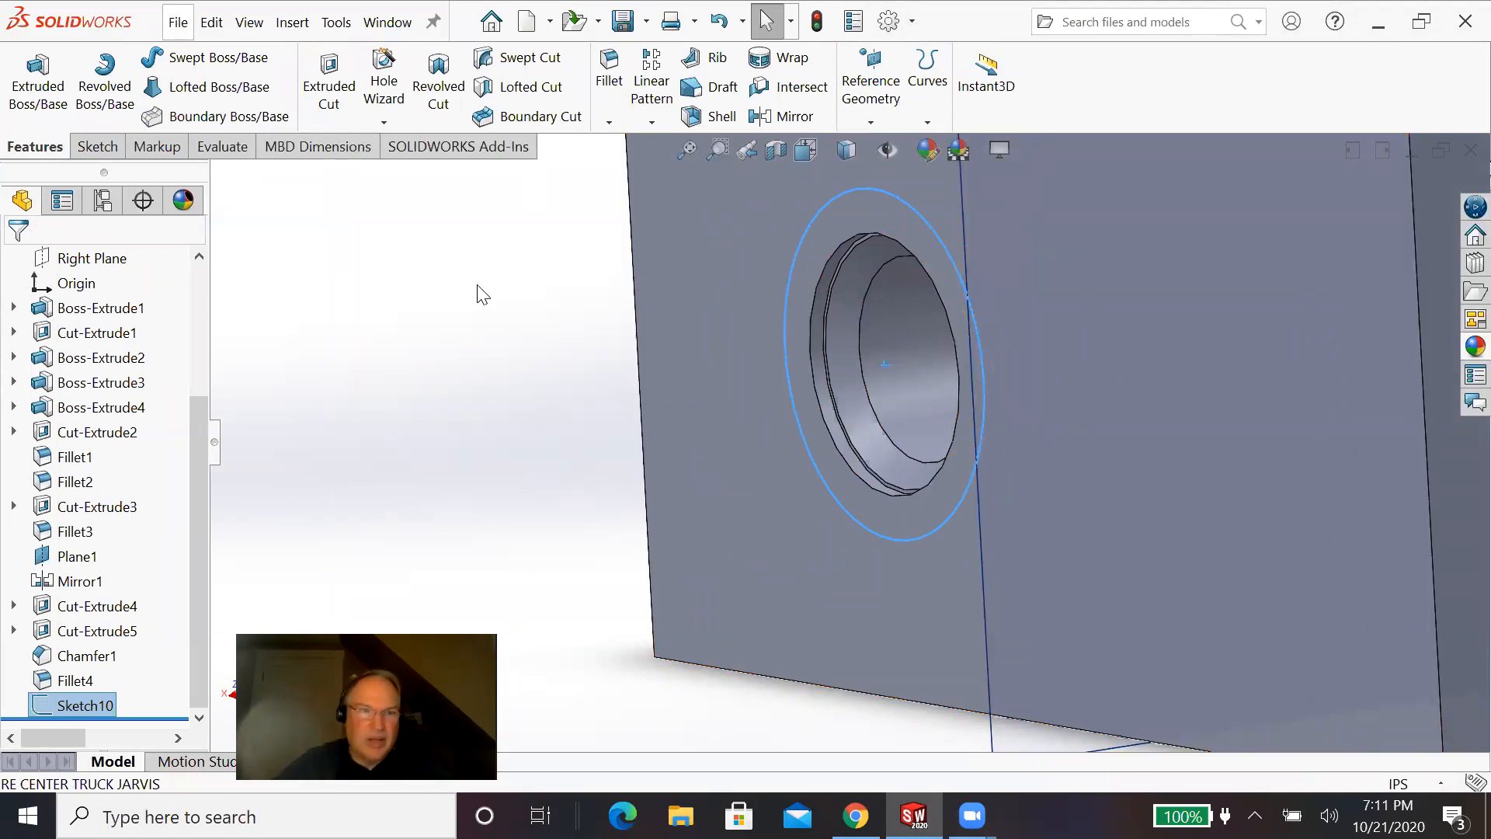
Step: Cut the 0.44 in circle around the socket opening 0.002 in deep into the block with a blind extruded cut
left_click(335, 97)
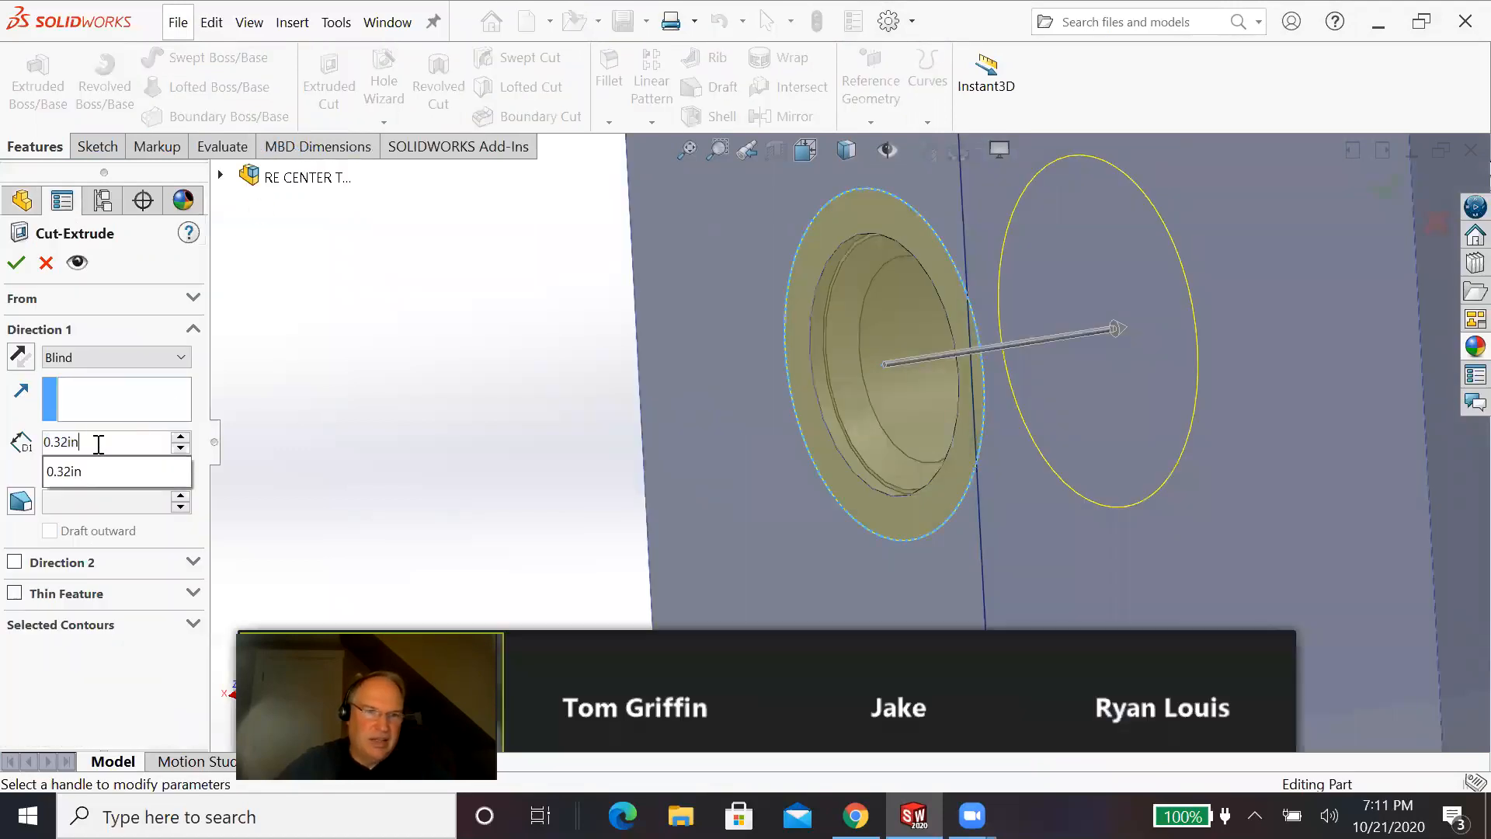
type("0.3")
key("BackSpace")
type("4")
key("BackSpace")
key("BackSpace")
key("BackSpace")
type(".")
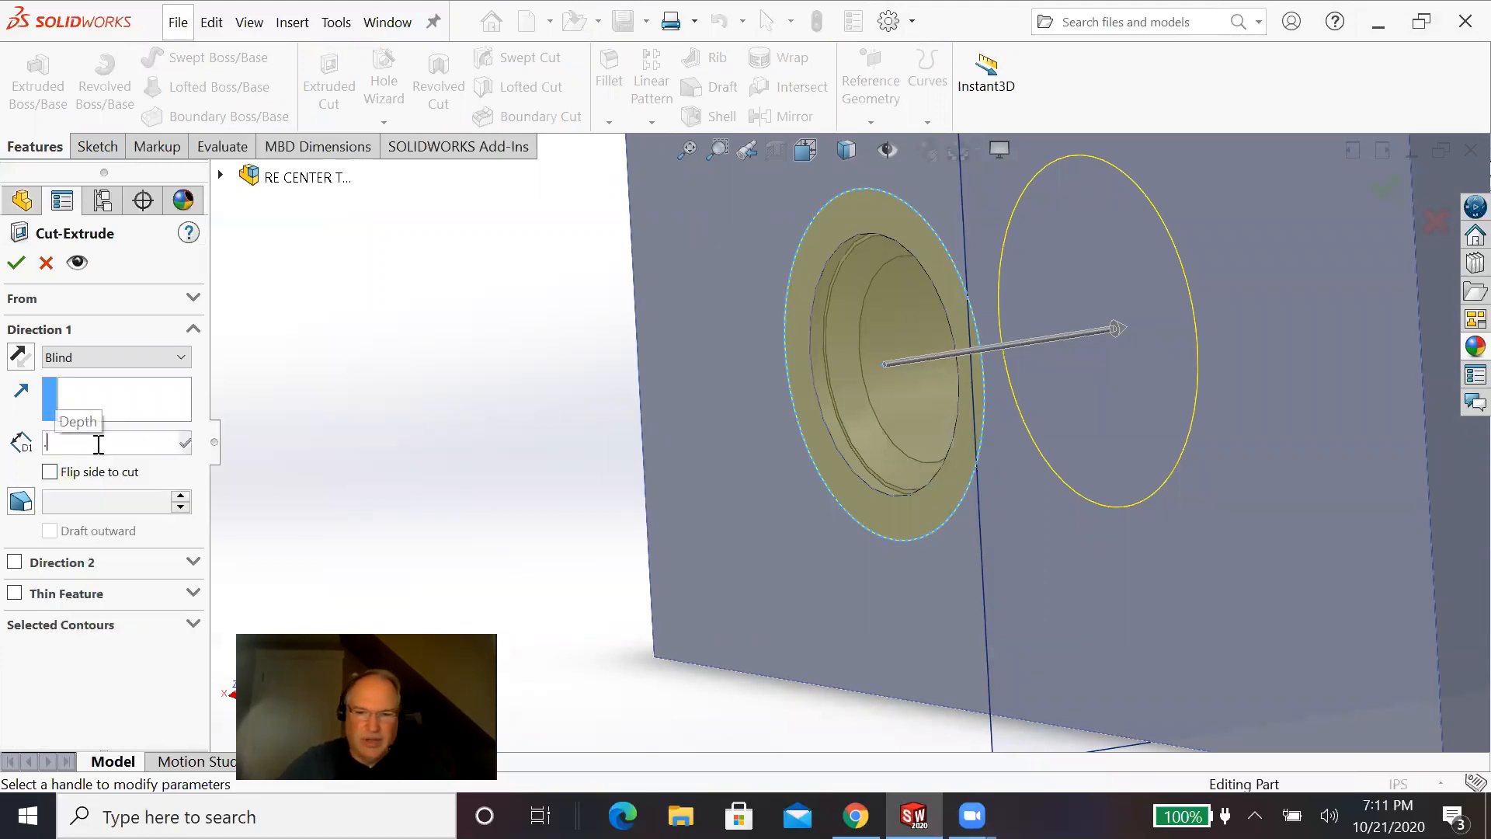
type("002")
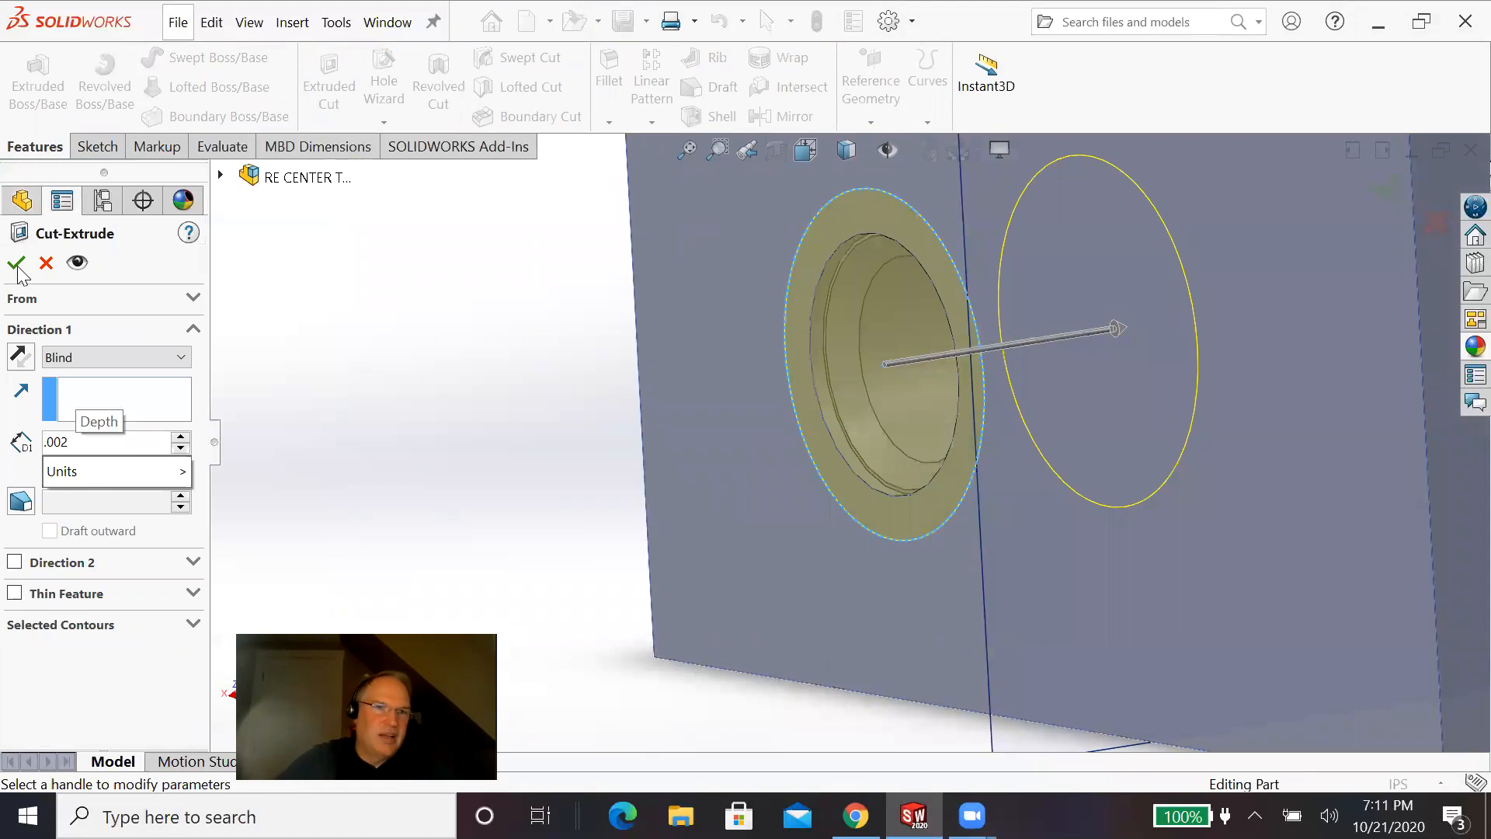
key("Return")
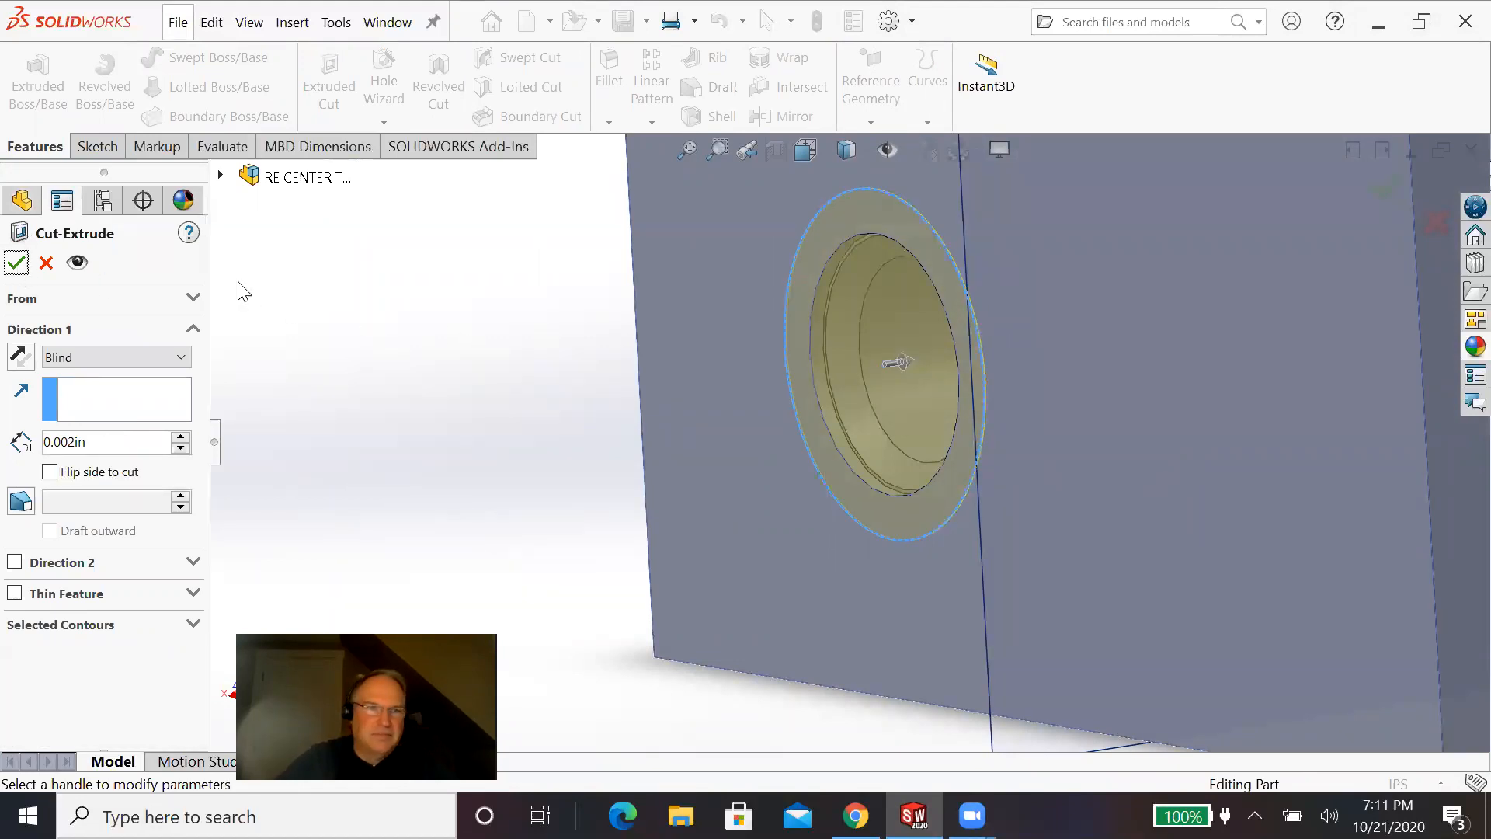
left_click(21, 263)
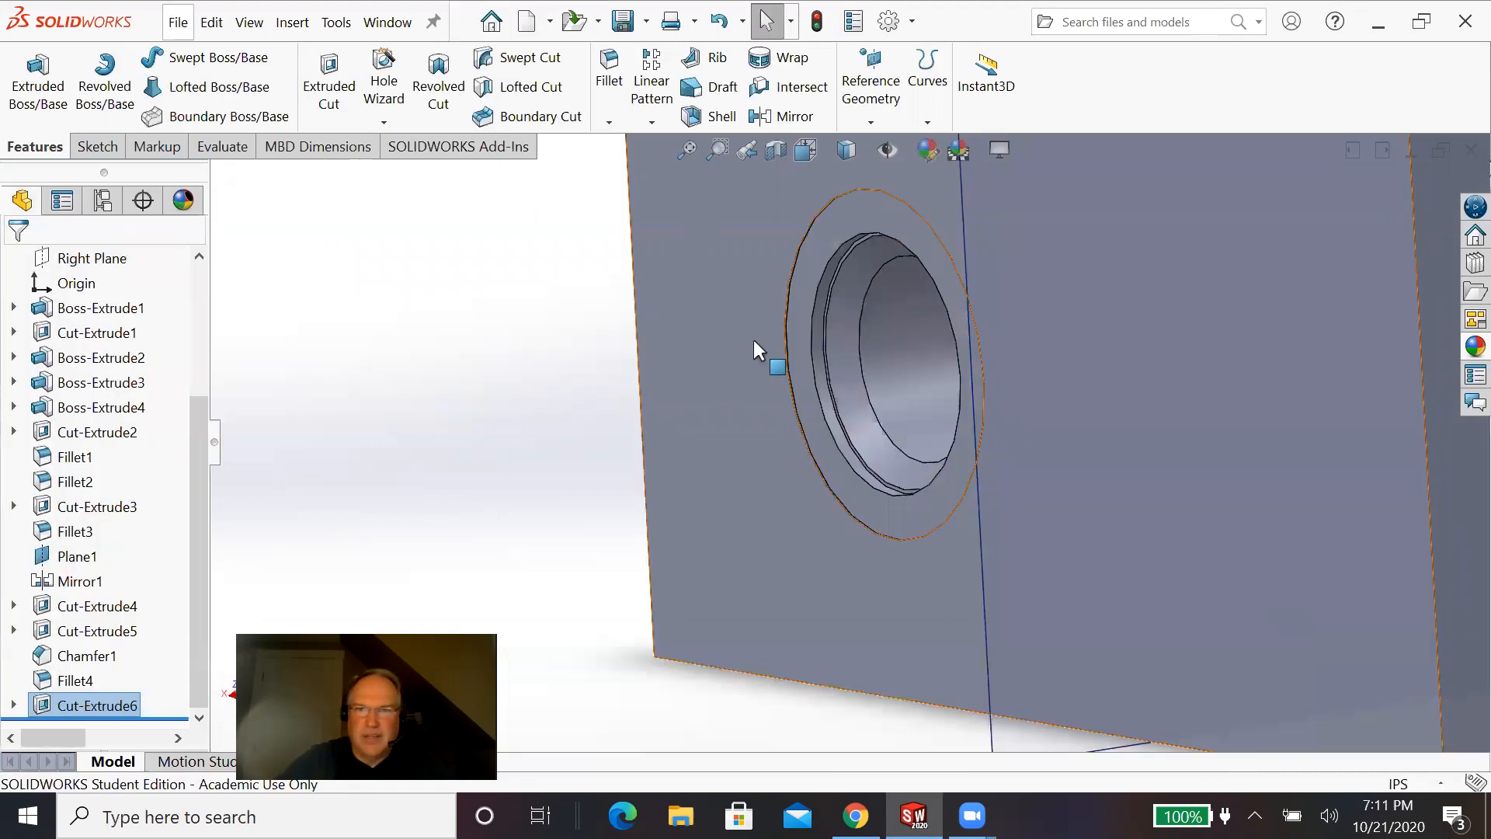
Step: Apply a green colour appearance to the shallow ring face around the socket opening
scroll(800, 345, "down", 5)
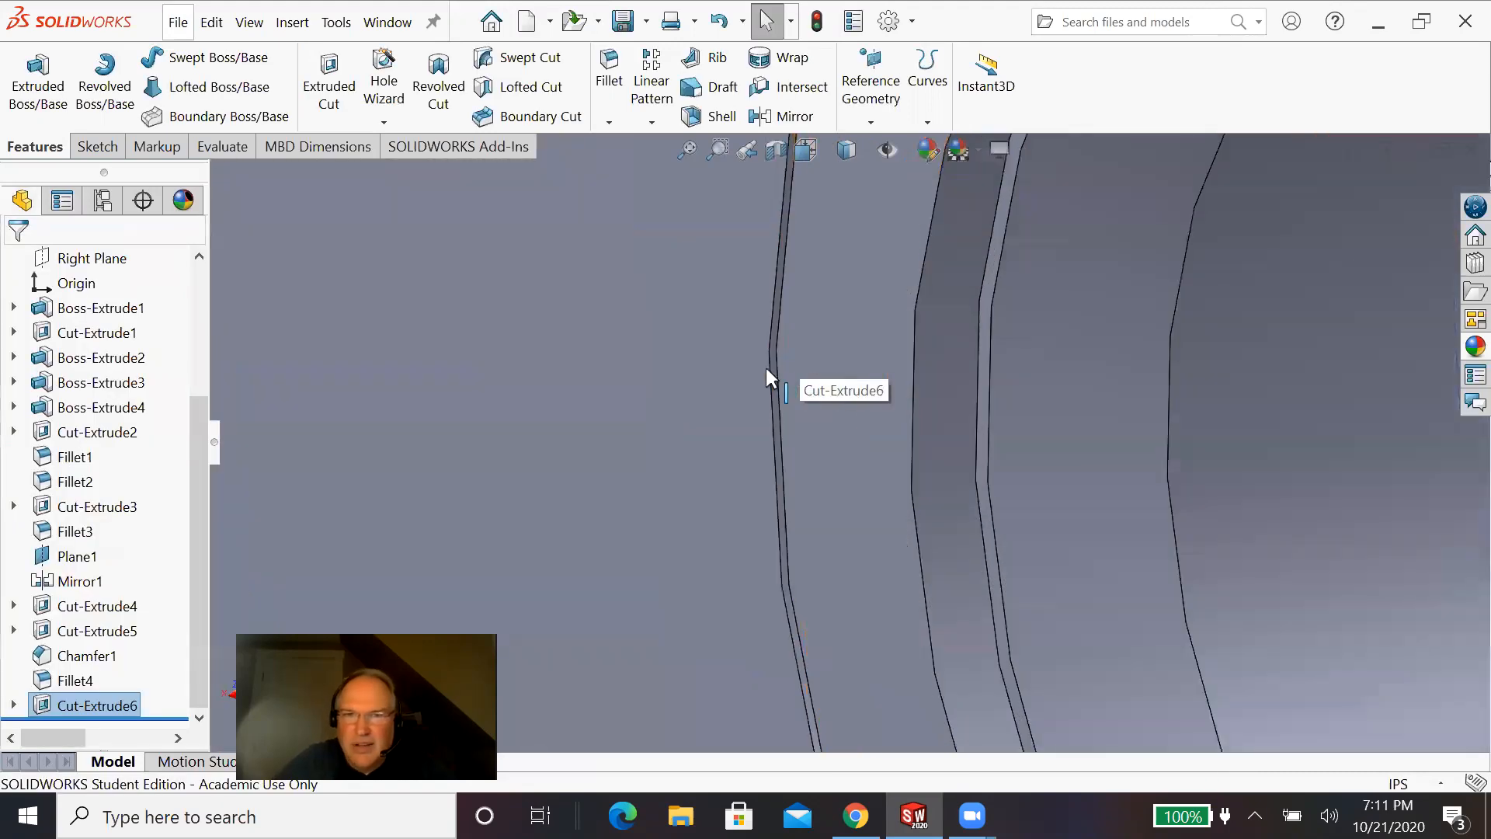
scroll(763, 364, "up", 5)
middle_click_drag(788, 471, 851, 380)
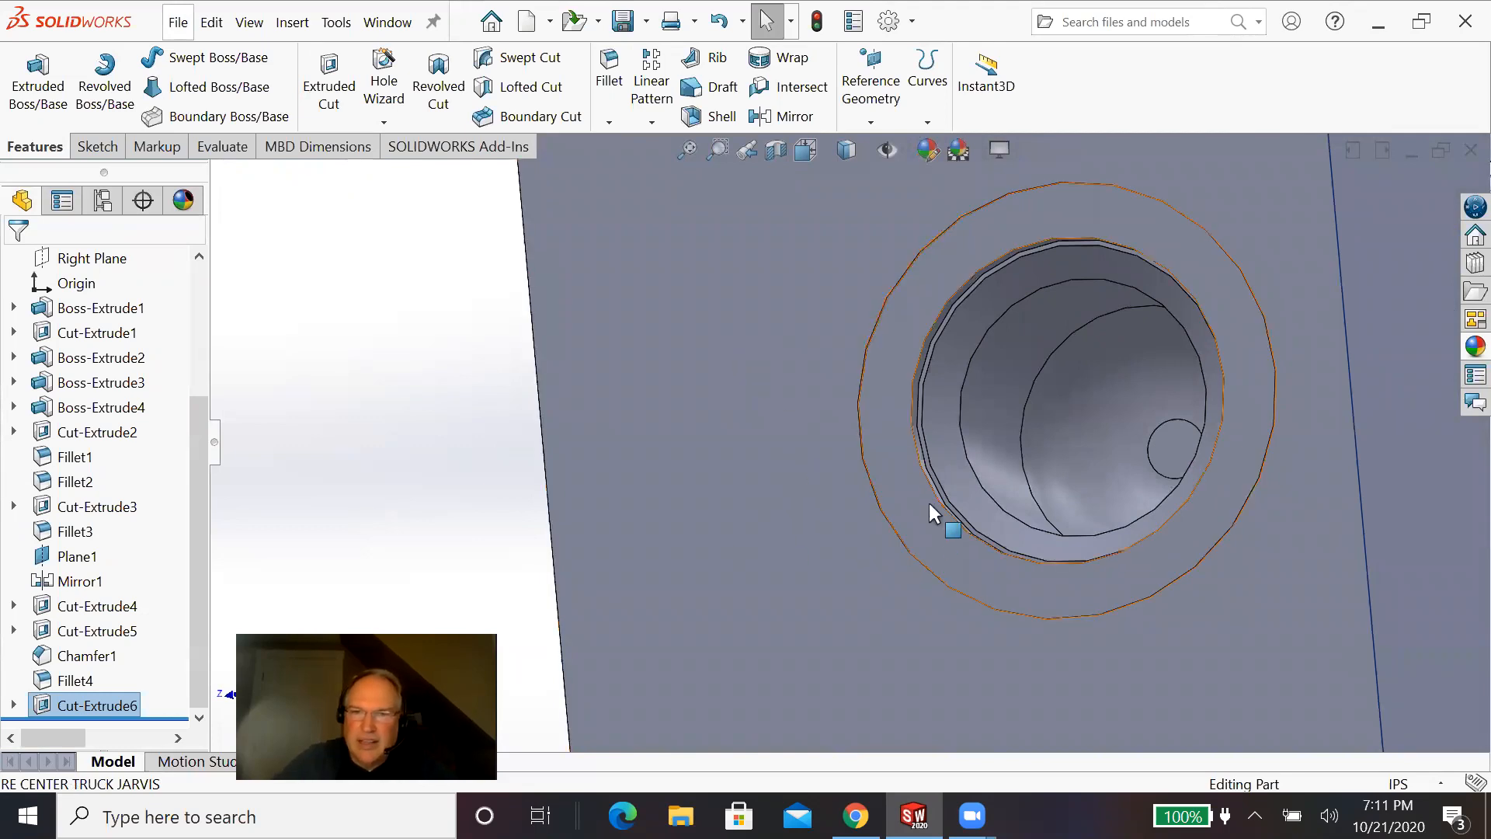
left_click(892, 458)
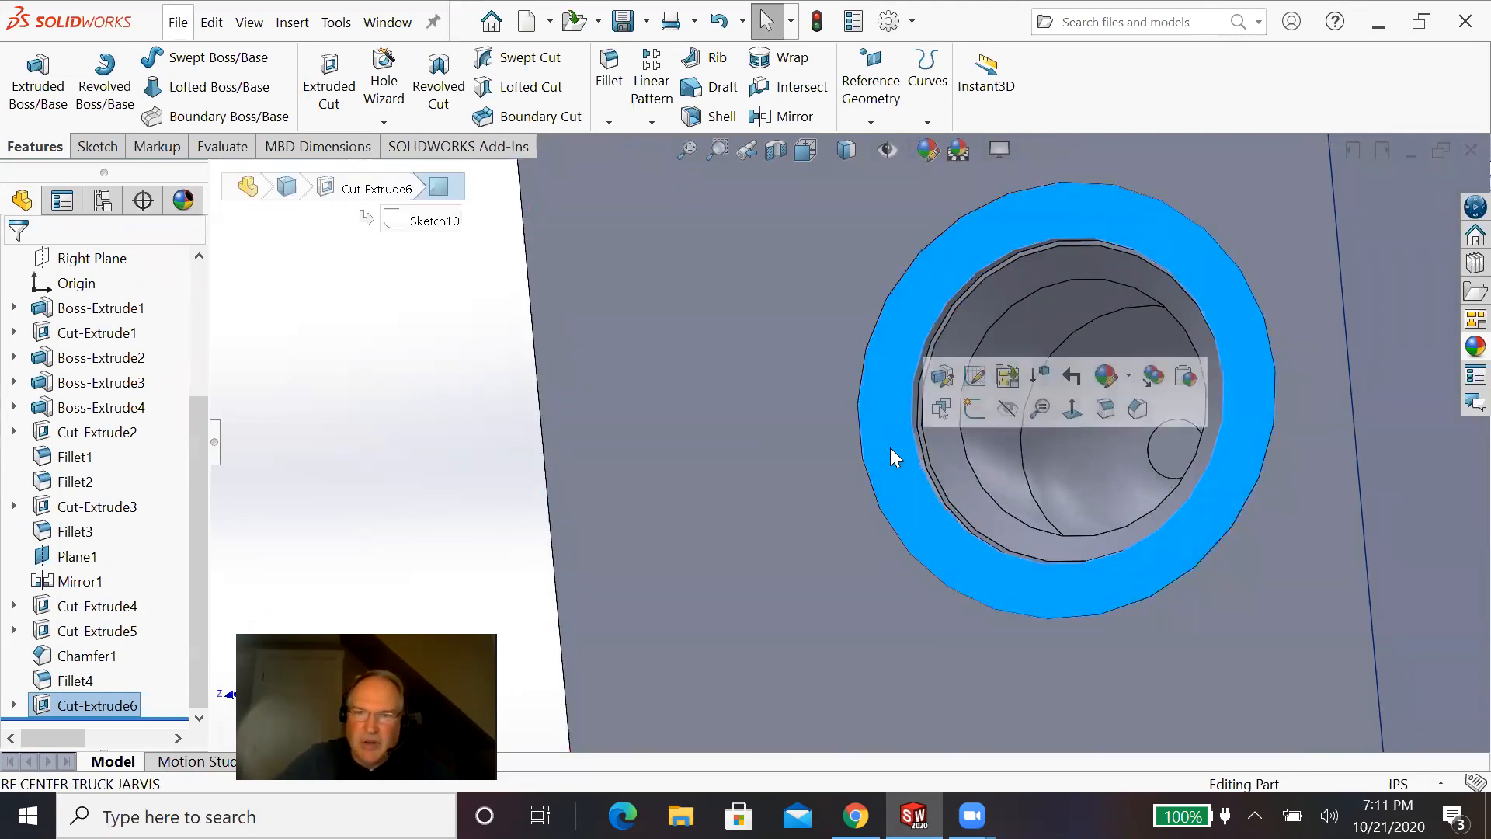
left_click(1111, 379)
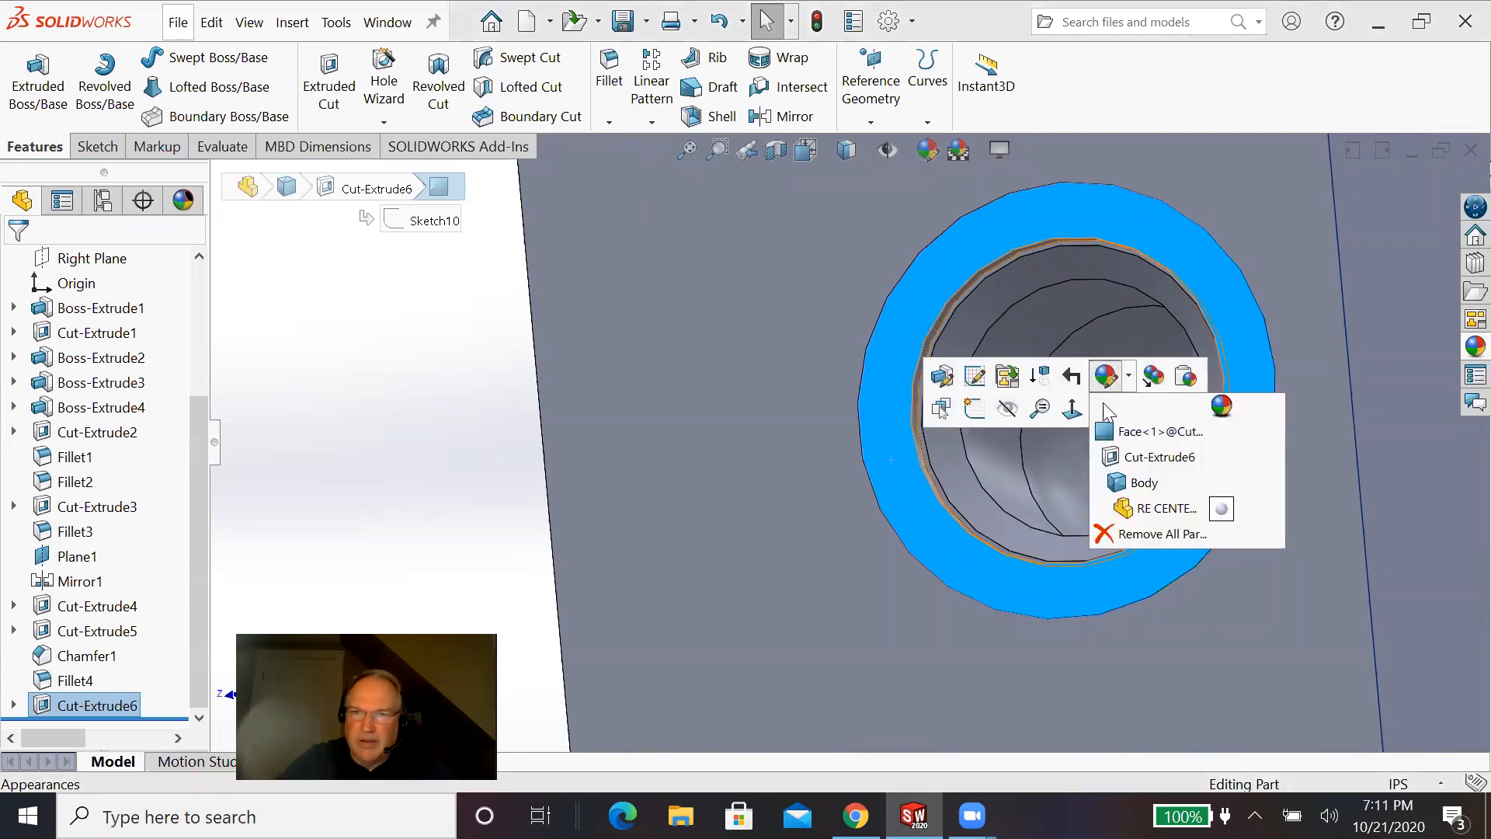
left_click(1138, 443)
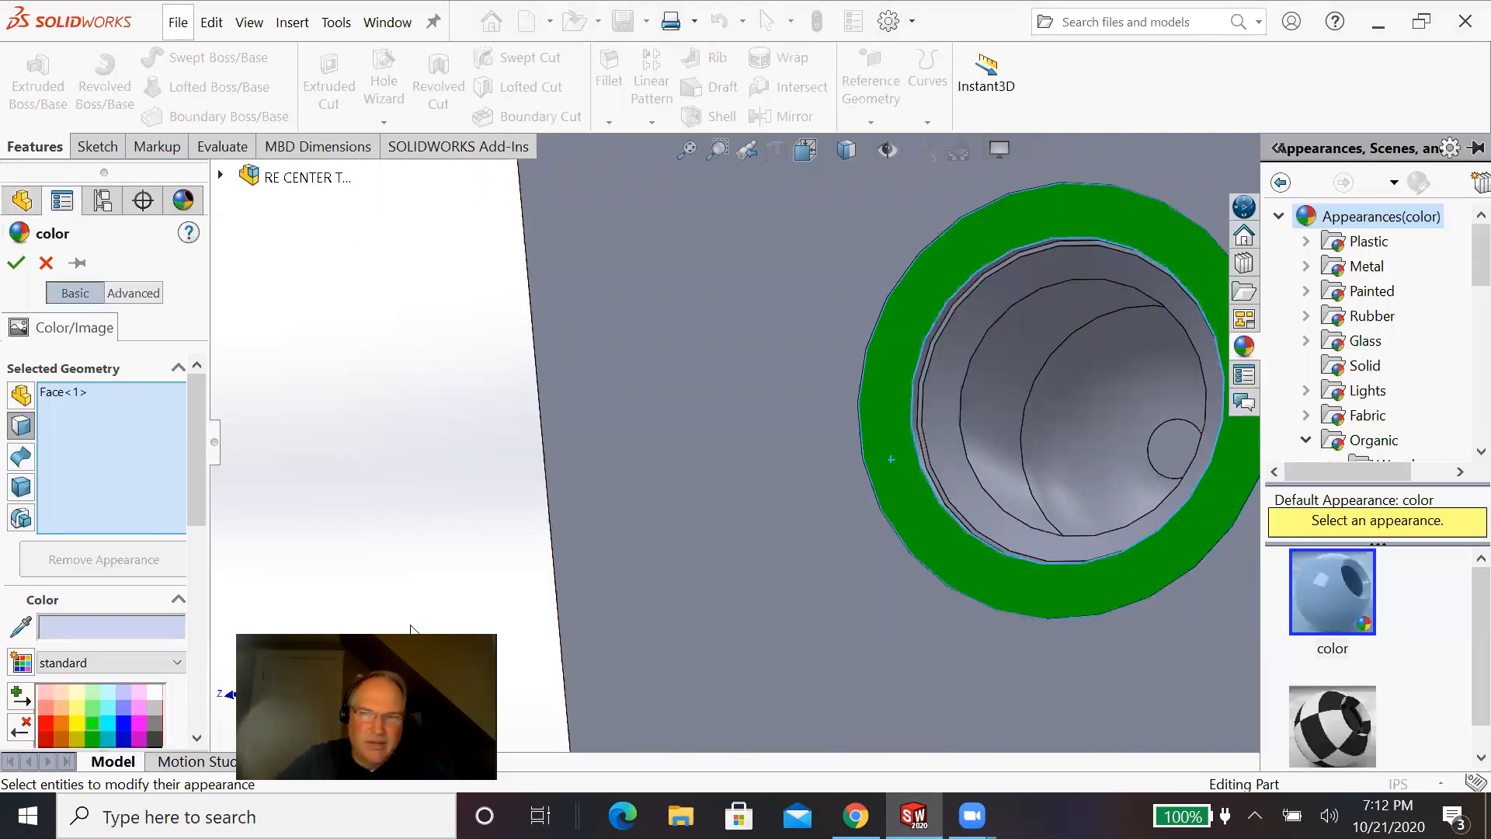
Step: Extend the green appearance to the socket's chamfer, wall, fillet and blind-end faces and accept the colouring
scroll(932, 493, "down", 5)
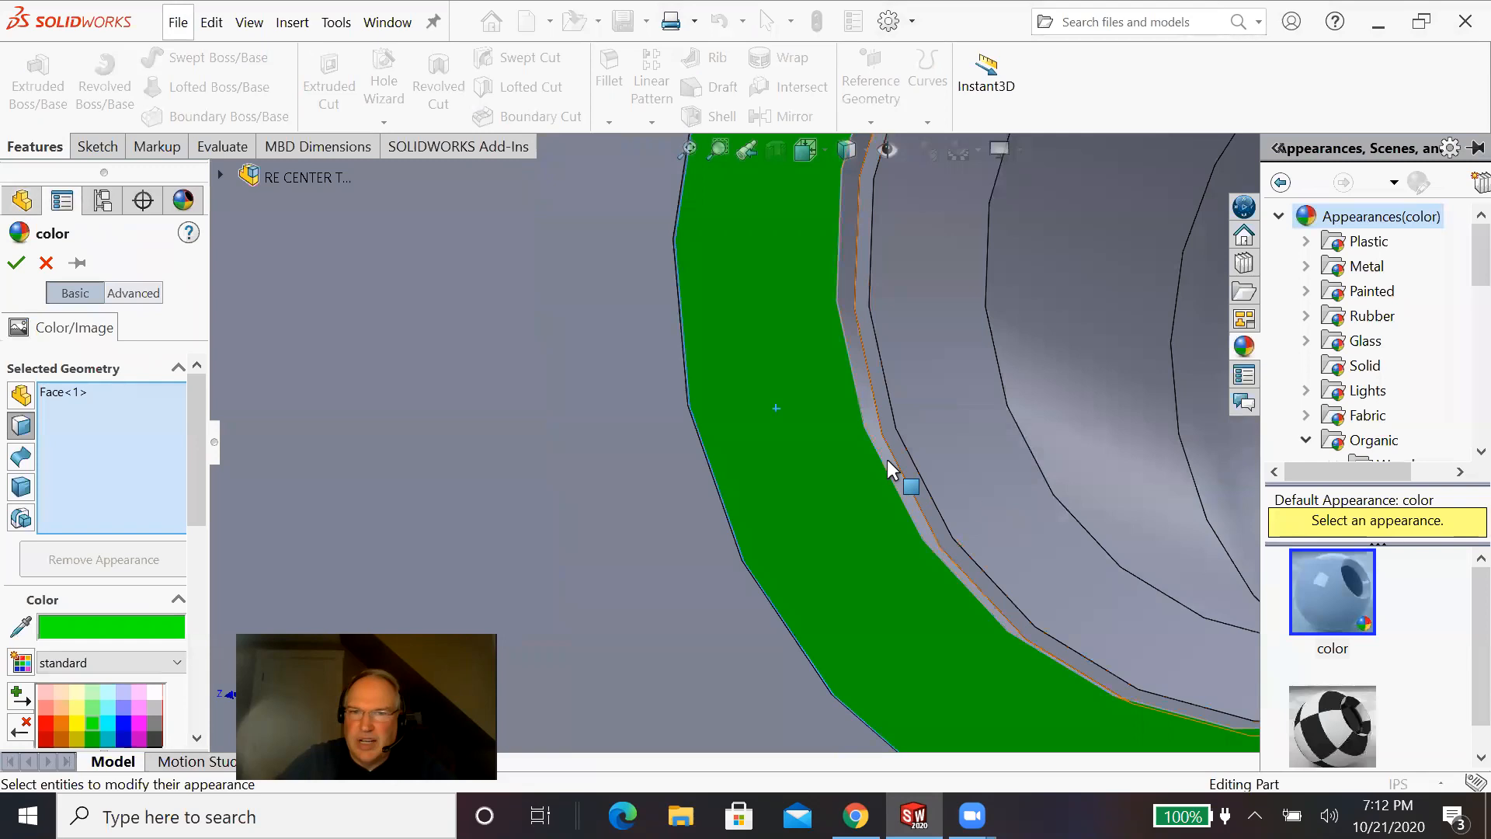
left_click(901, 458)
left_click(920, 449)
left_click(935, 448)
left_click(1070, 418)
left_click(1207, 429)
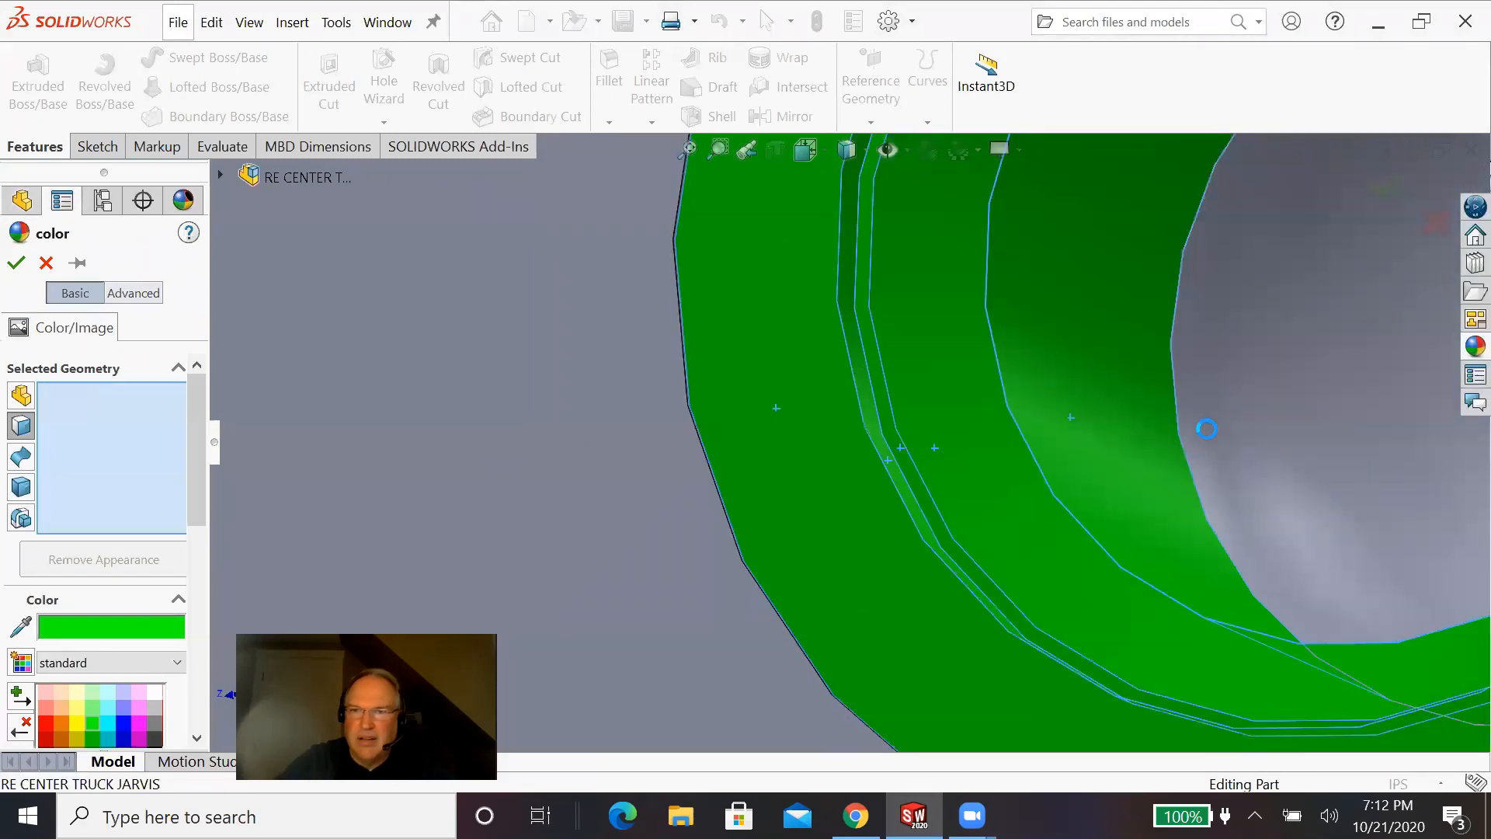
scroll(1189, 443, "up", 5)
left_click(1041, 494)
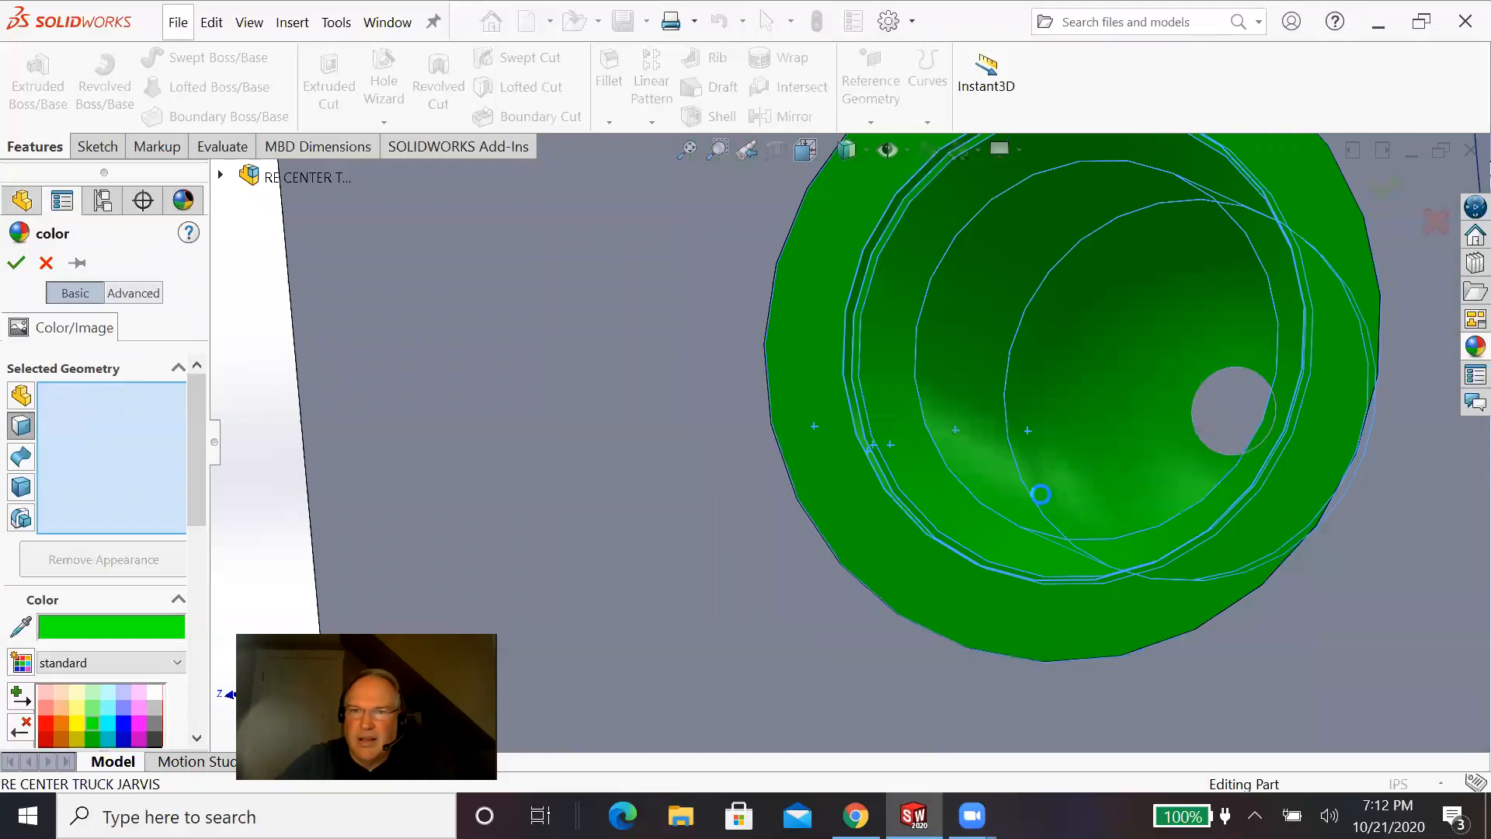
scroll(809, 408, "down", 8)
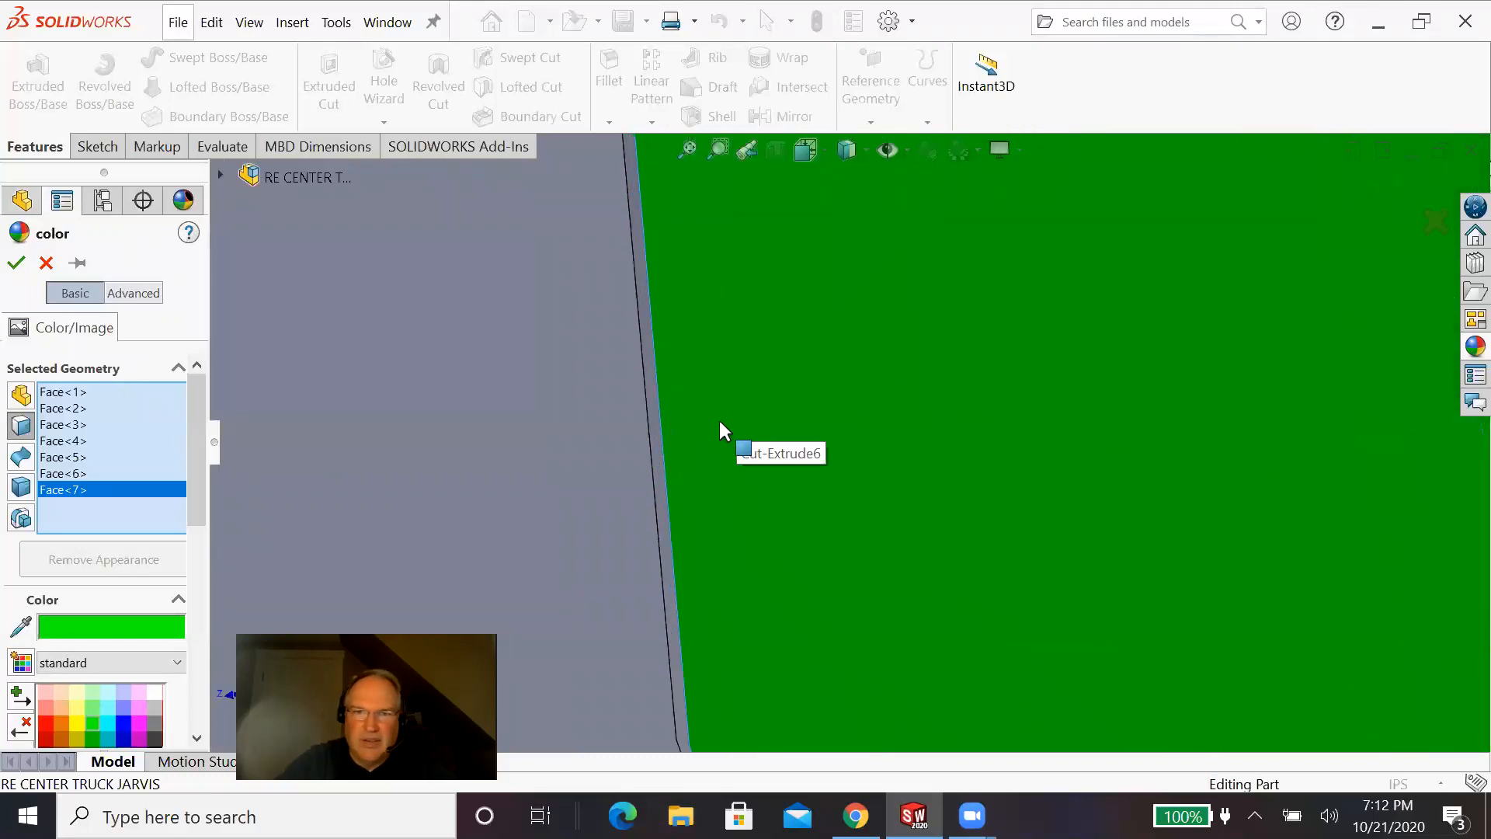
scroll(721, 425, "up", 8)
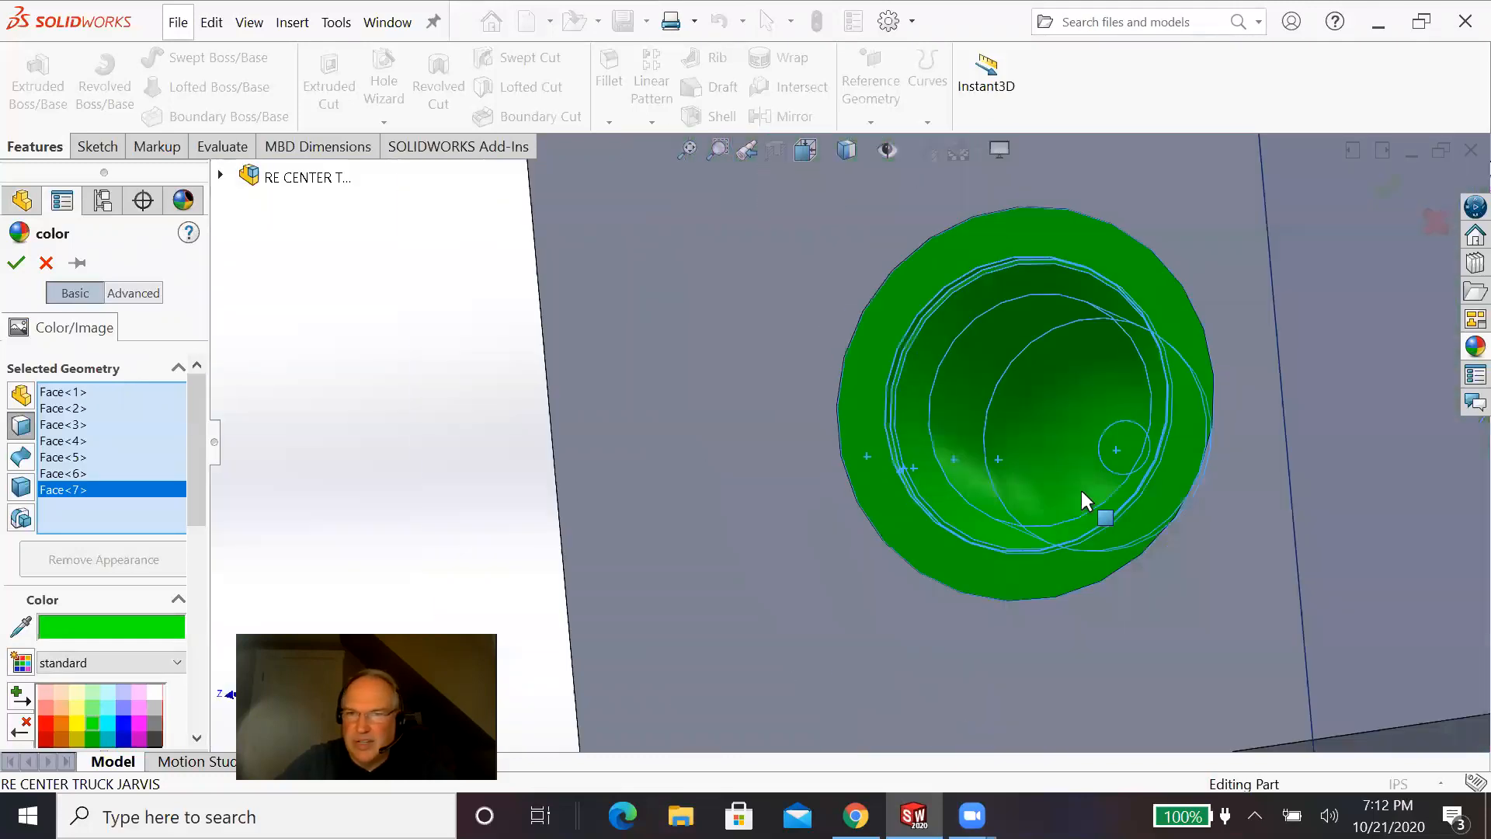
middle_click_drag(1061, 463, 1093, 483)
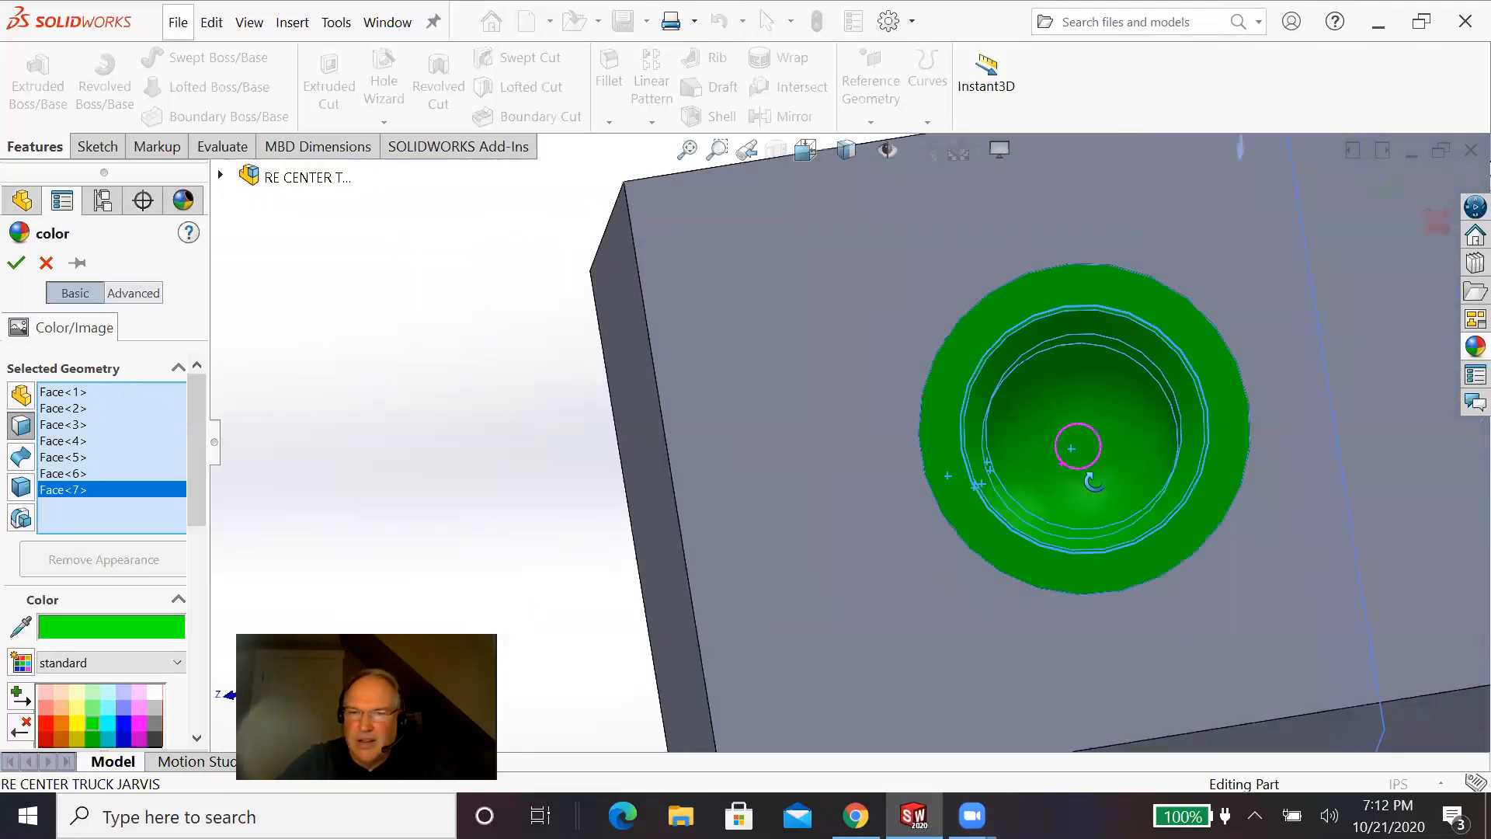
left_click(17, 262)
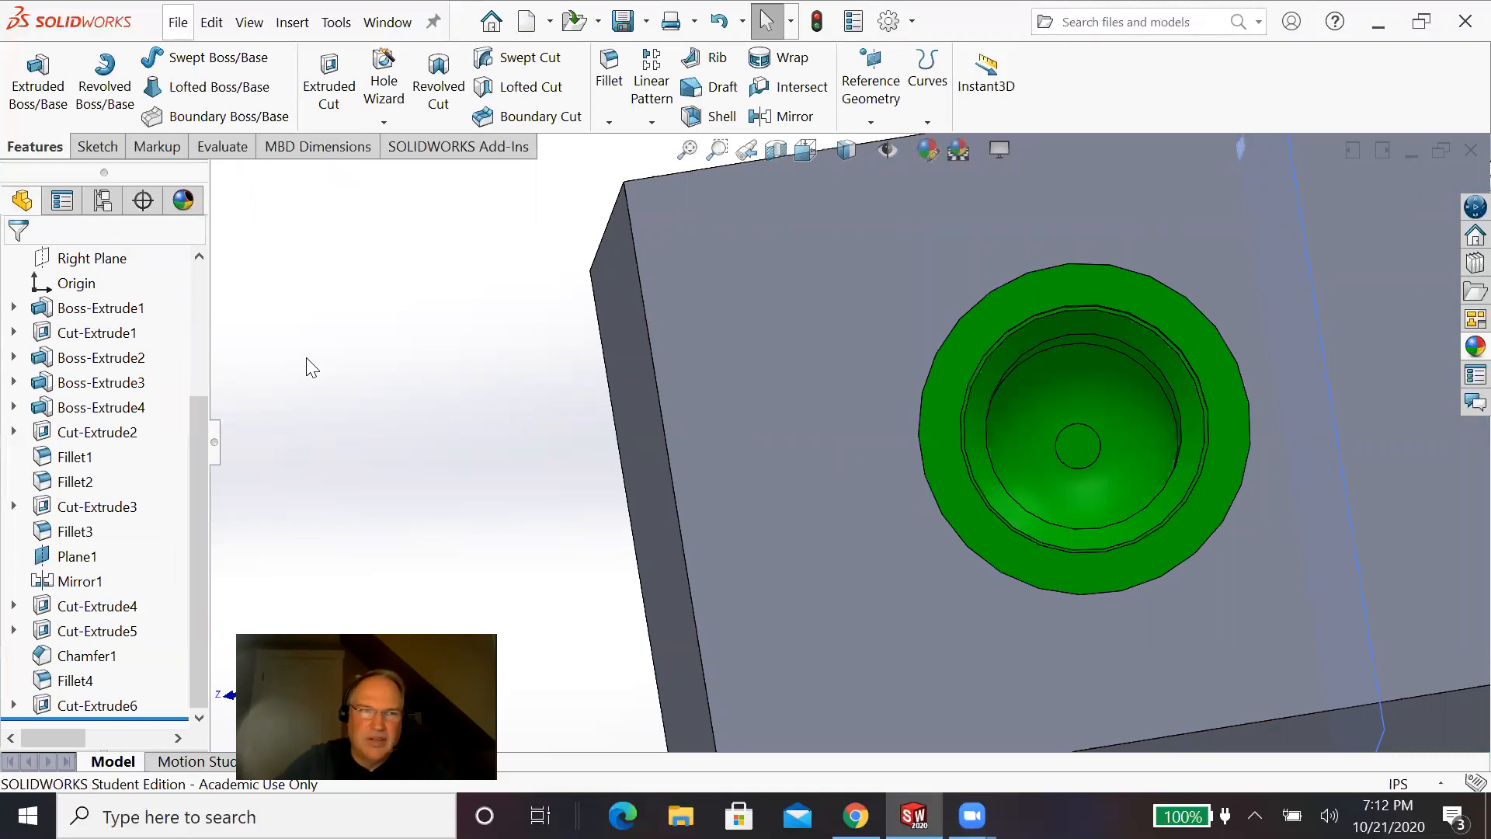
Step: Set up a Mirror feature with Plane1 through the middle of the block as the mirror plane
scroll(807, 357, "up", 2)
key("space")
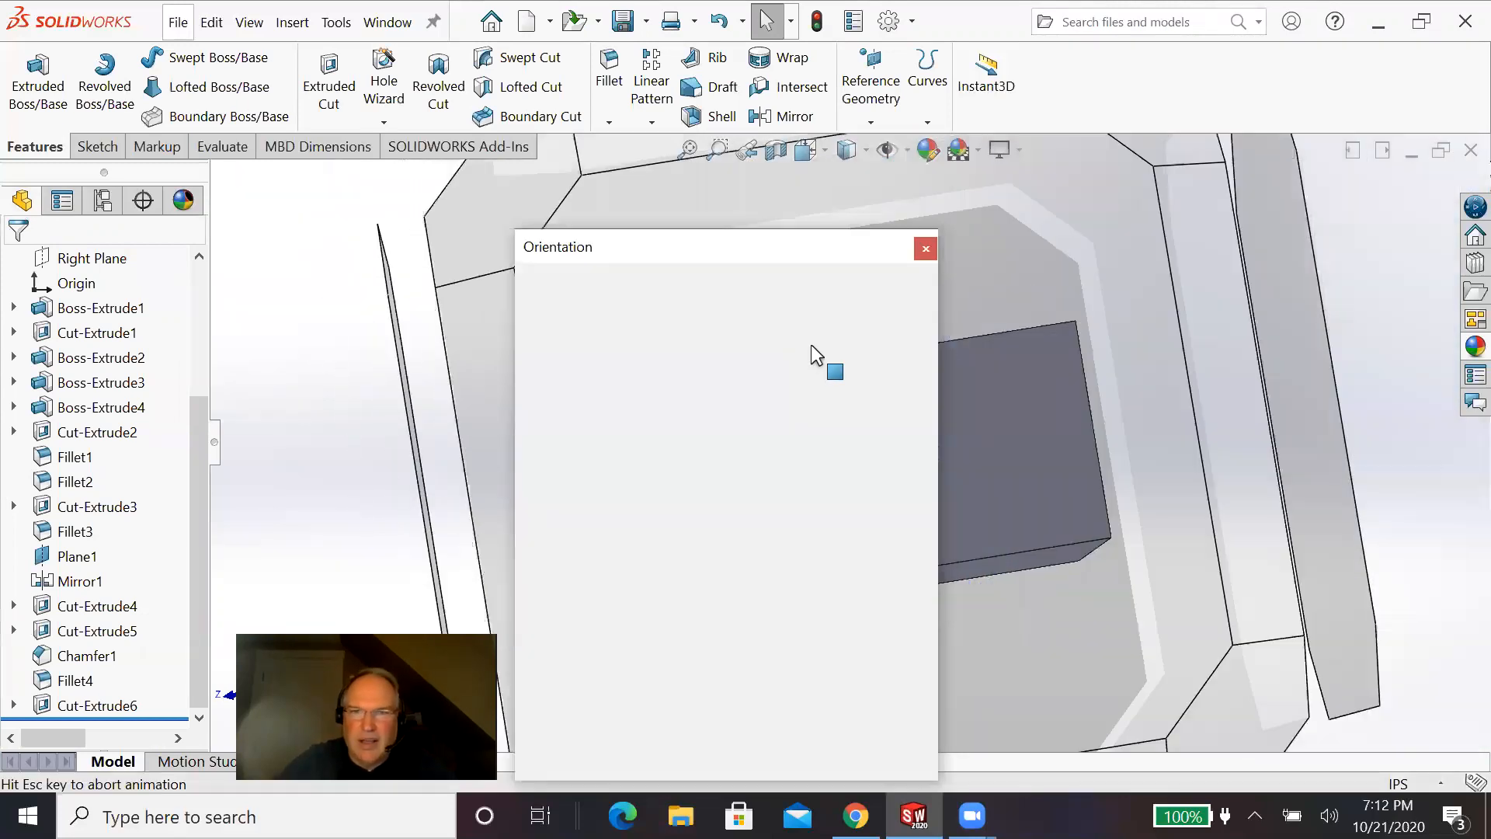
left_click(903, 318)
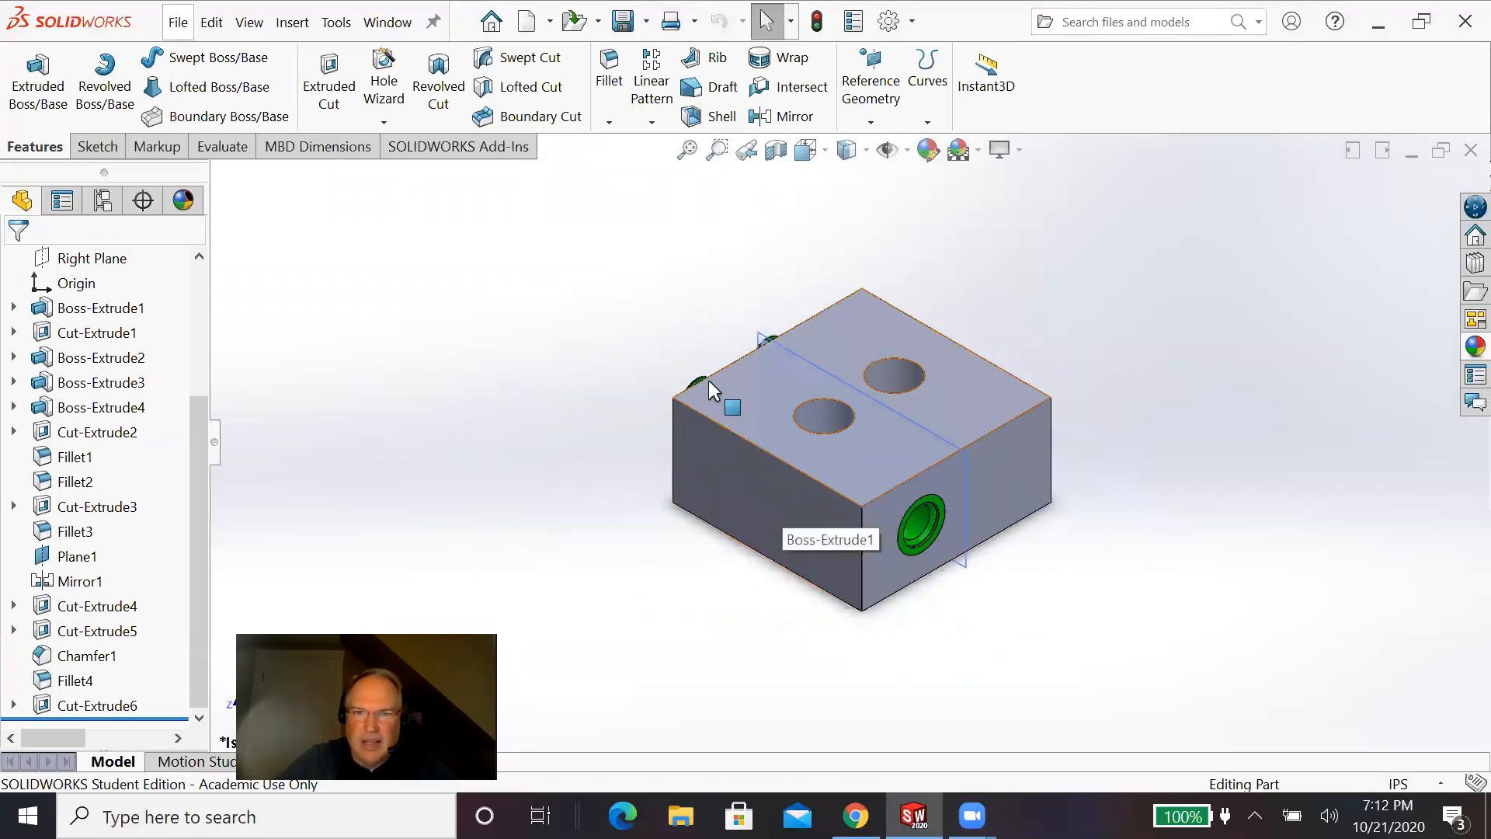
scroll(935, 528, "down", 3)
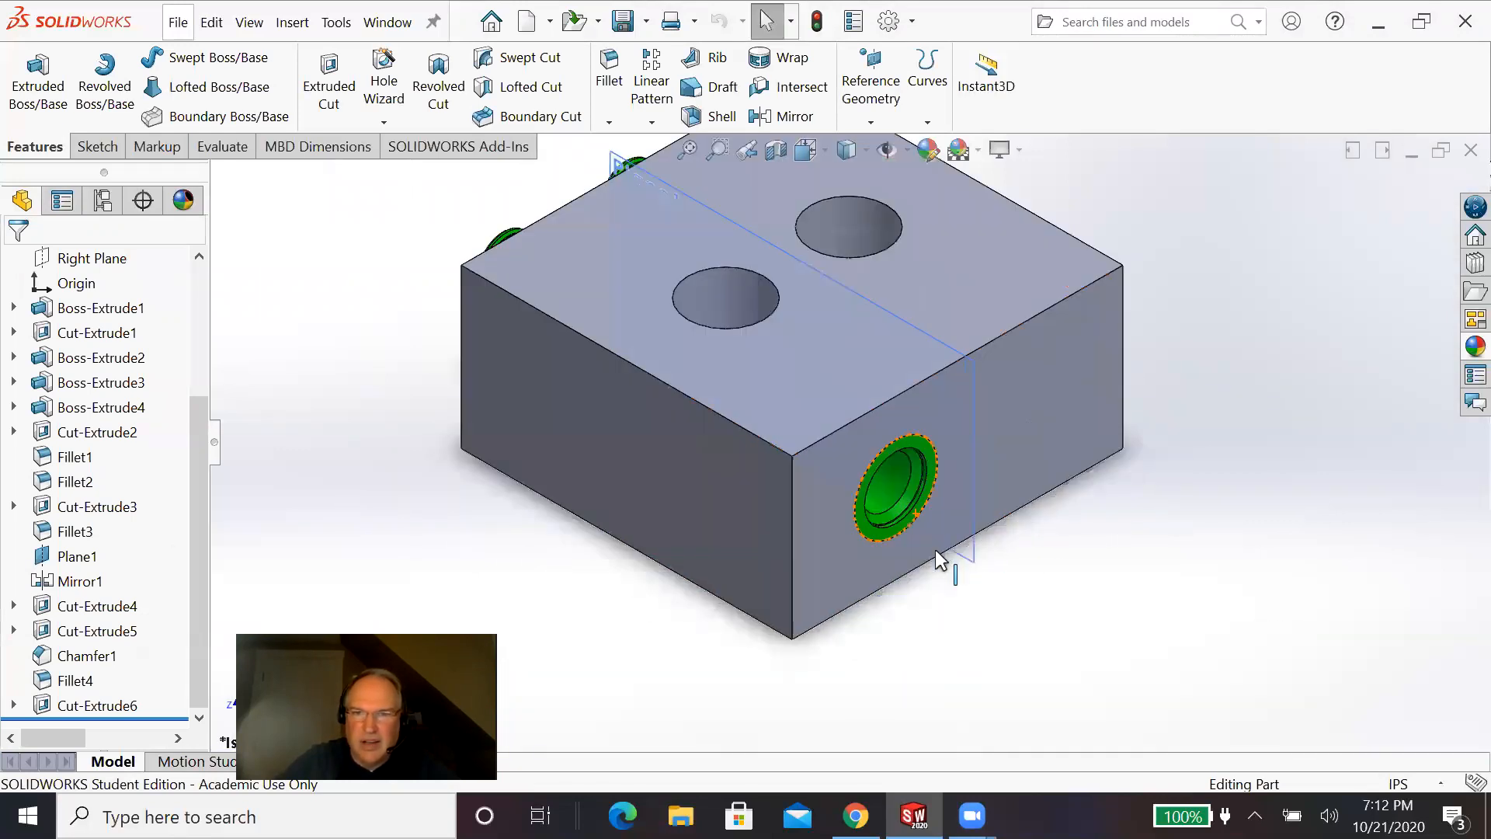
scroll(944, 584, "up", 2)
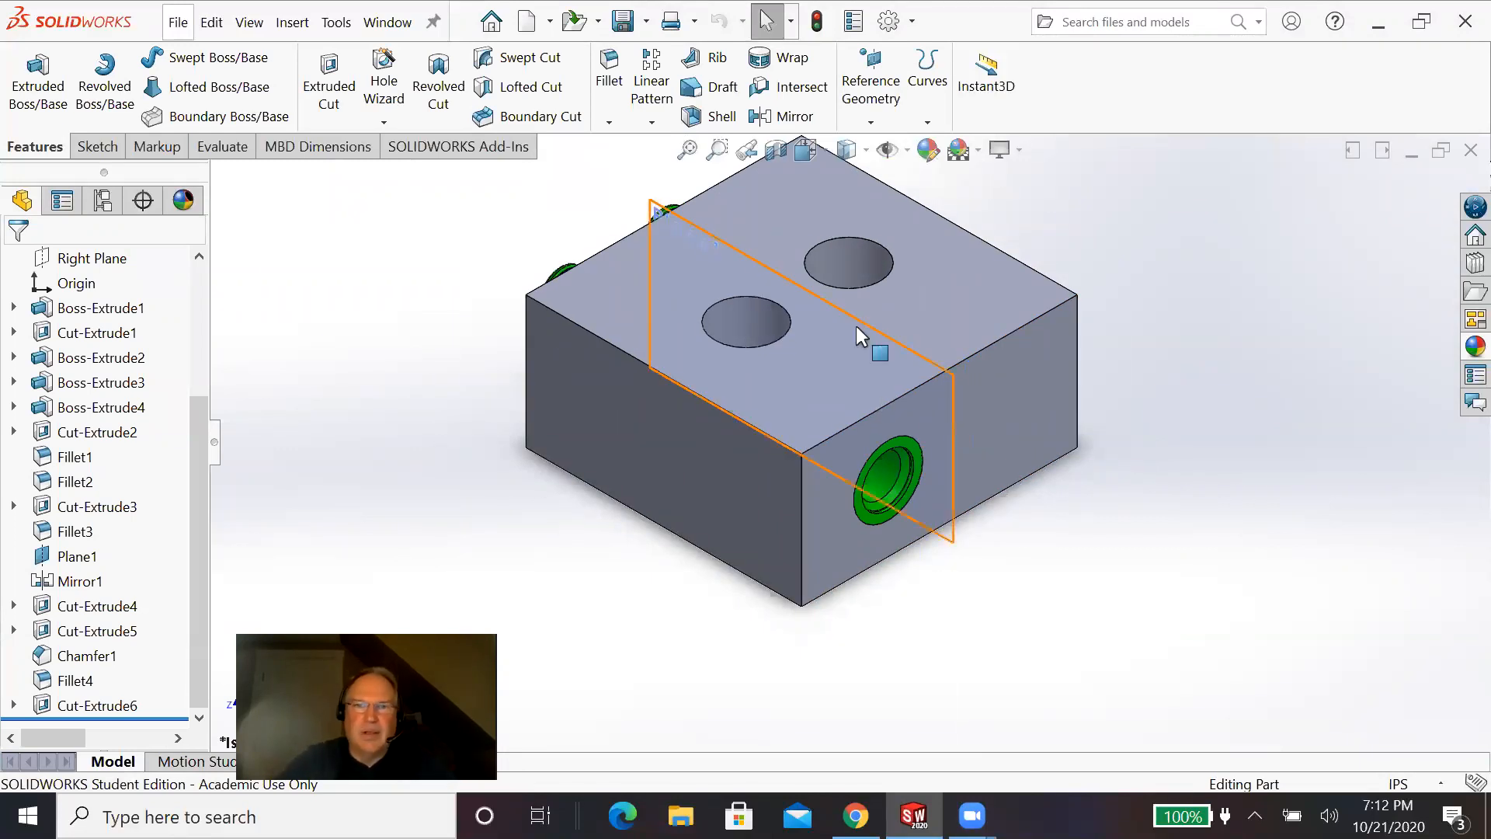
left_click(780, 115)
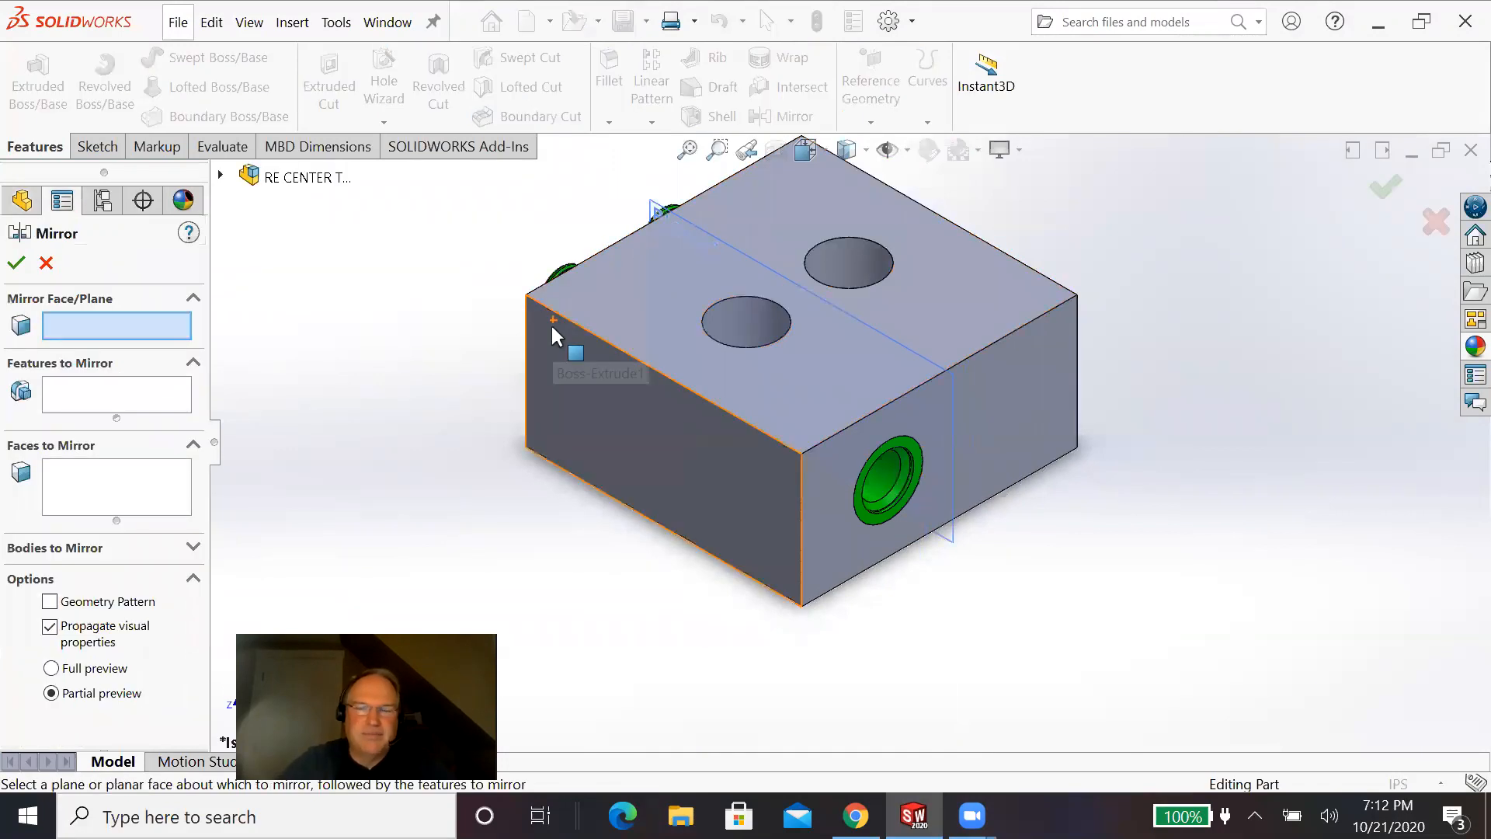
left_click(220, 175)
scroll(427, 455, "down", 5)
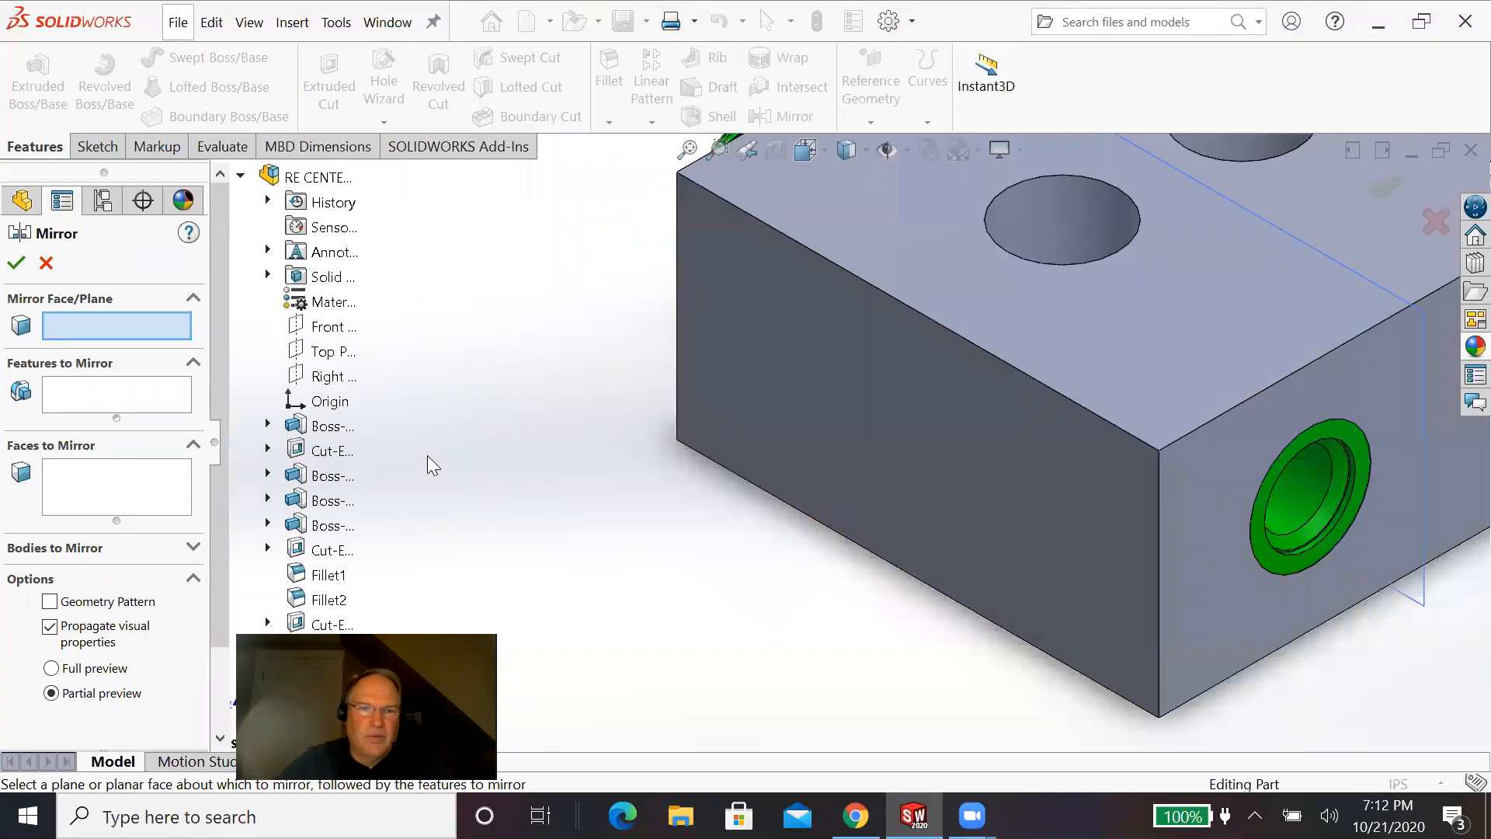
scroll(349, 553, "down", 2)
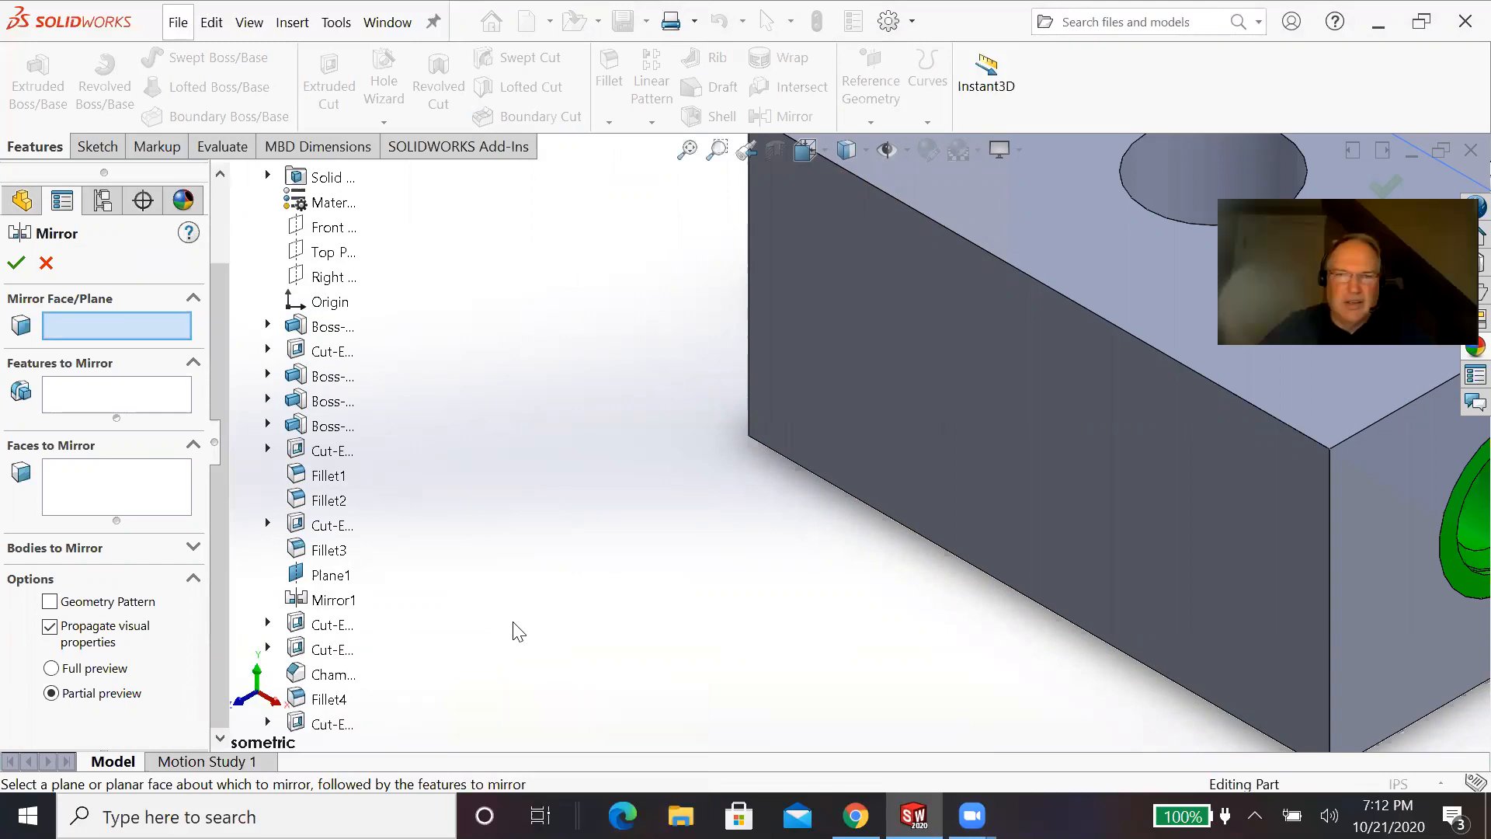
scroll(543, 618, "up", 6)
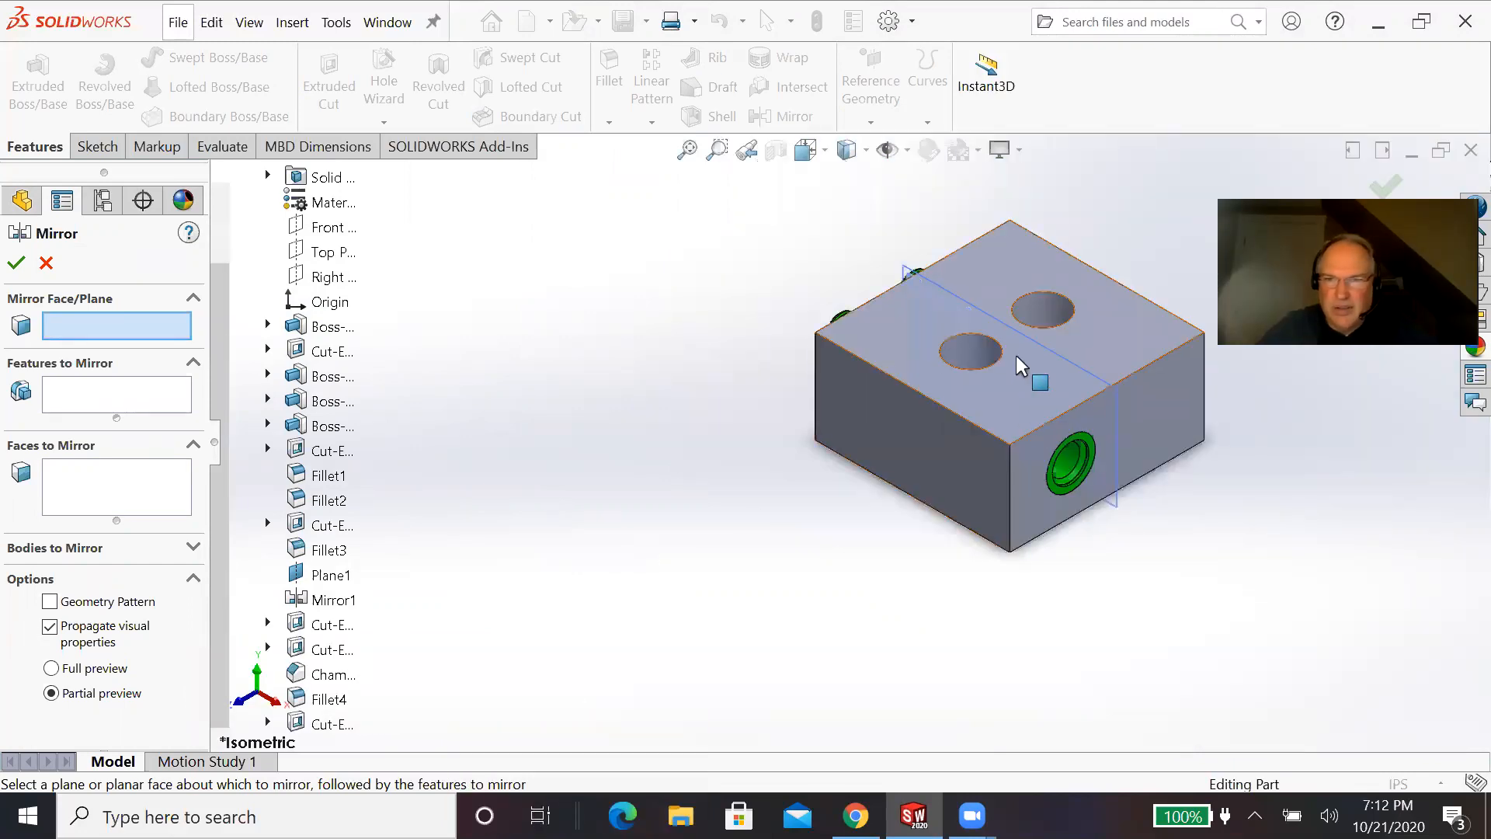
scroll(1016, 356, "down", 1)
scroll(1061, 362, "down", 1)
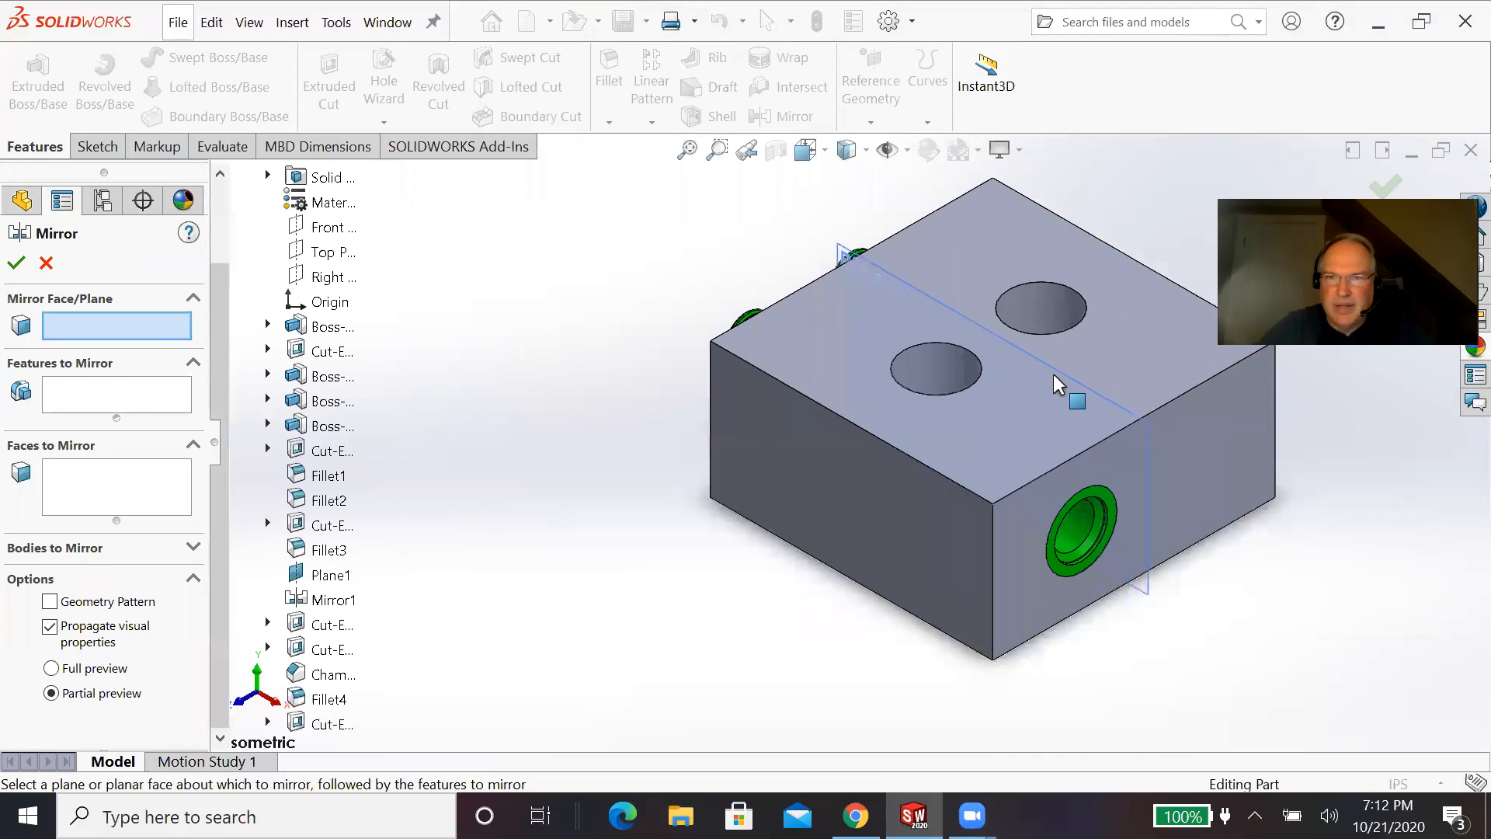
left_click(1054, 376)
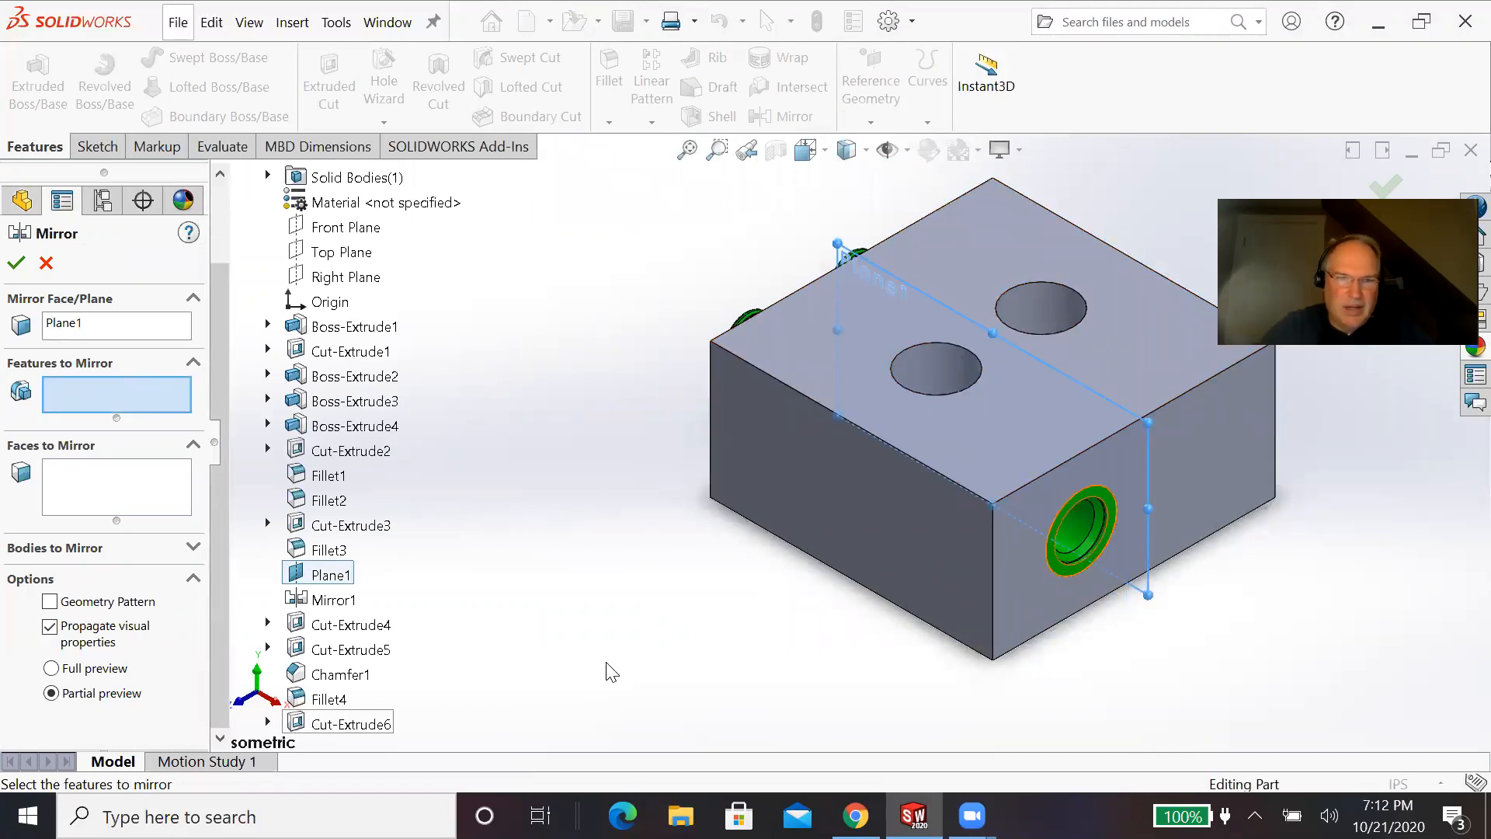
Step: Mirror the socket features Cut-Extrude4, Cut-Extrude5, Chamfer1, Fillet4 and Cut-Extrude6 to the other half of the block
left_click(350, 626)
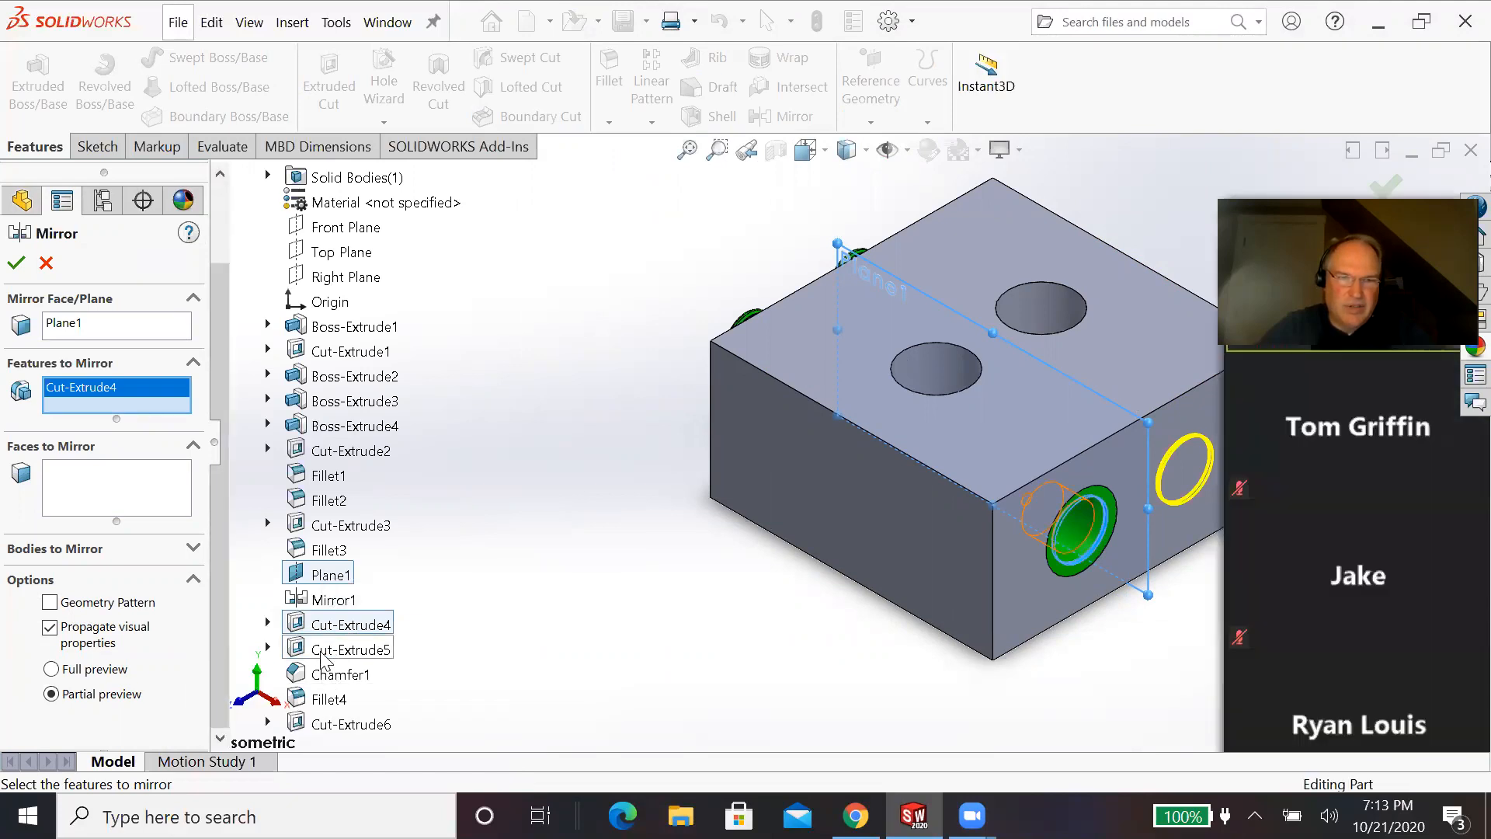
left_click(324, 653)
left_click(332, 675)
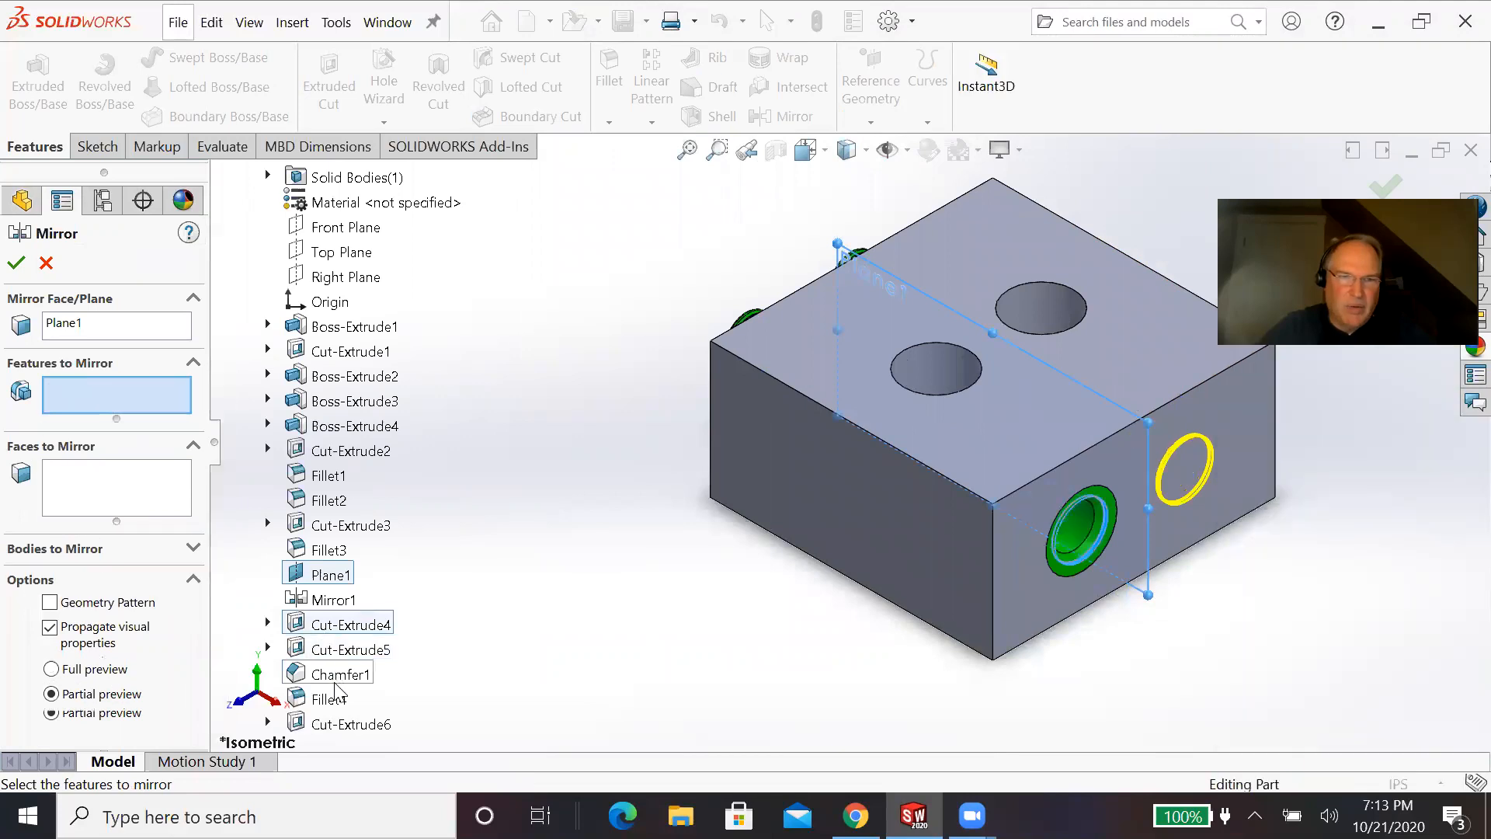
left_click(328, 697)
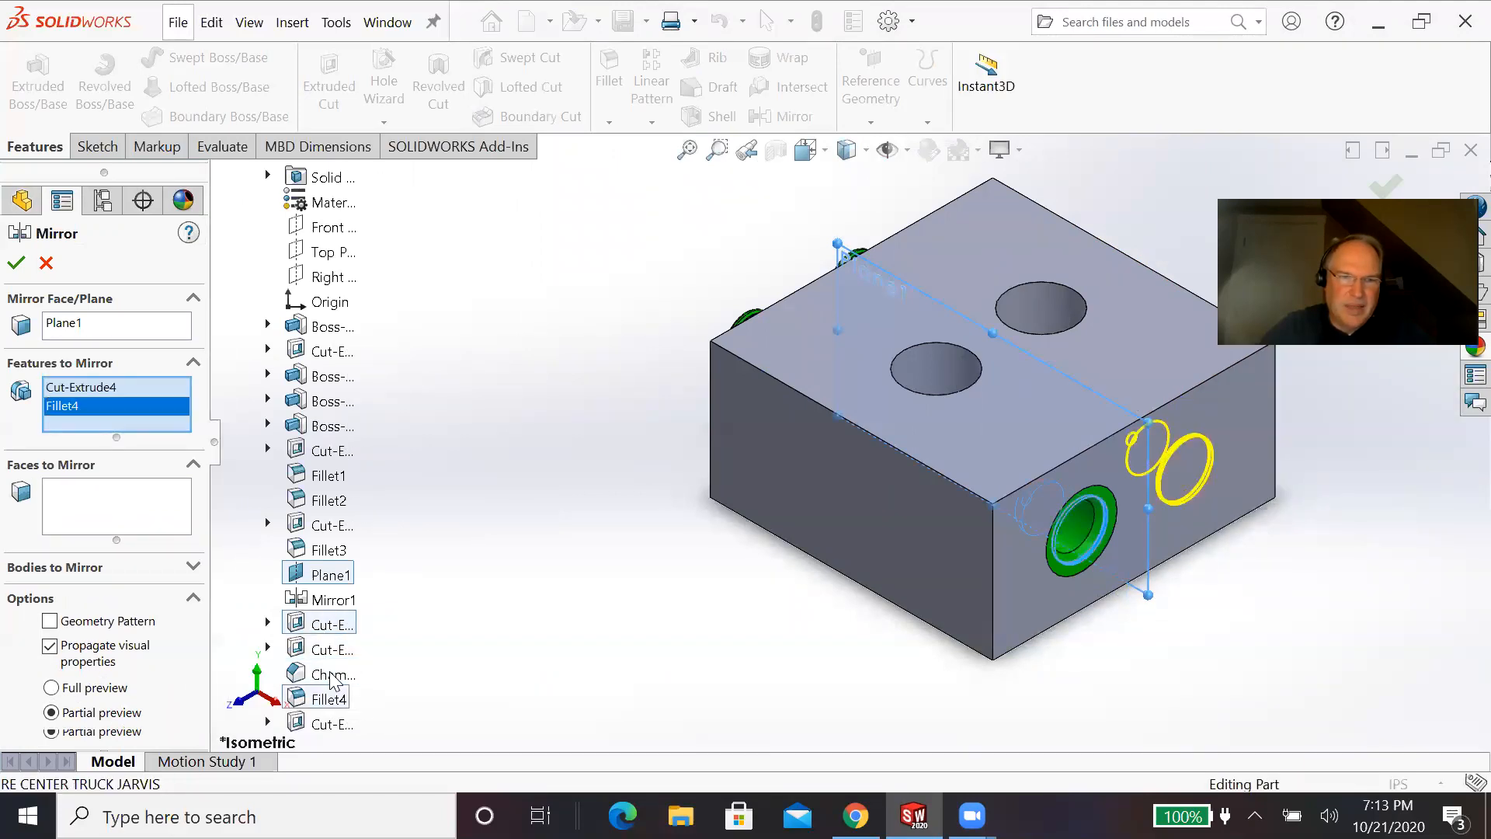
left_click(334, 723)
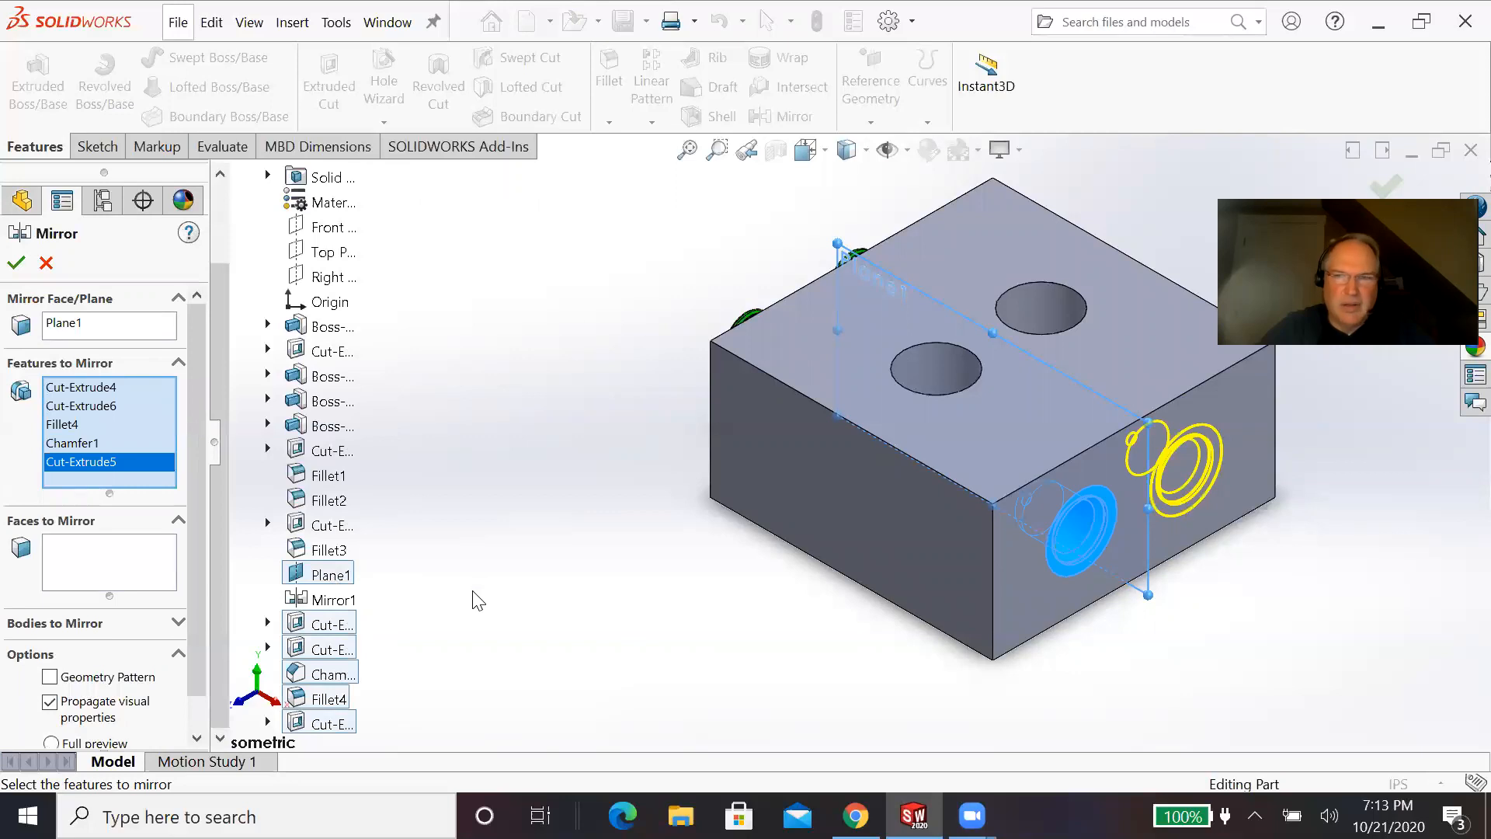
left_click(11, 266)
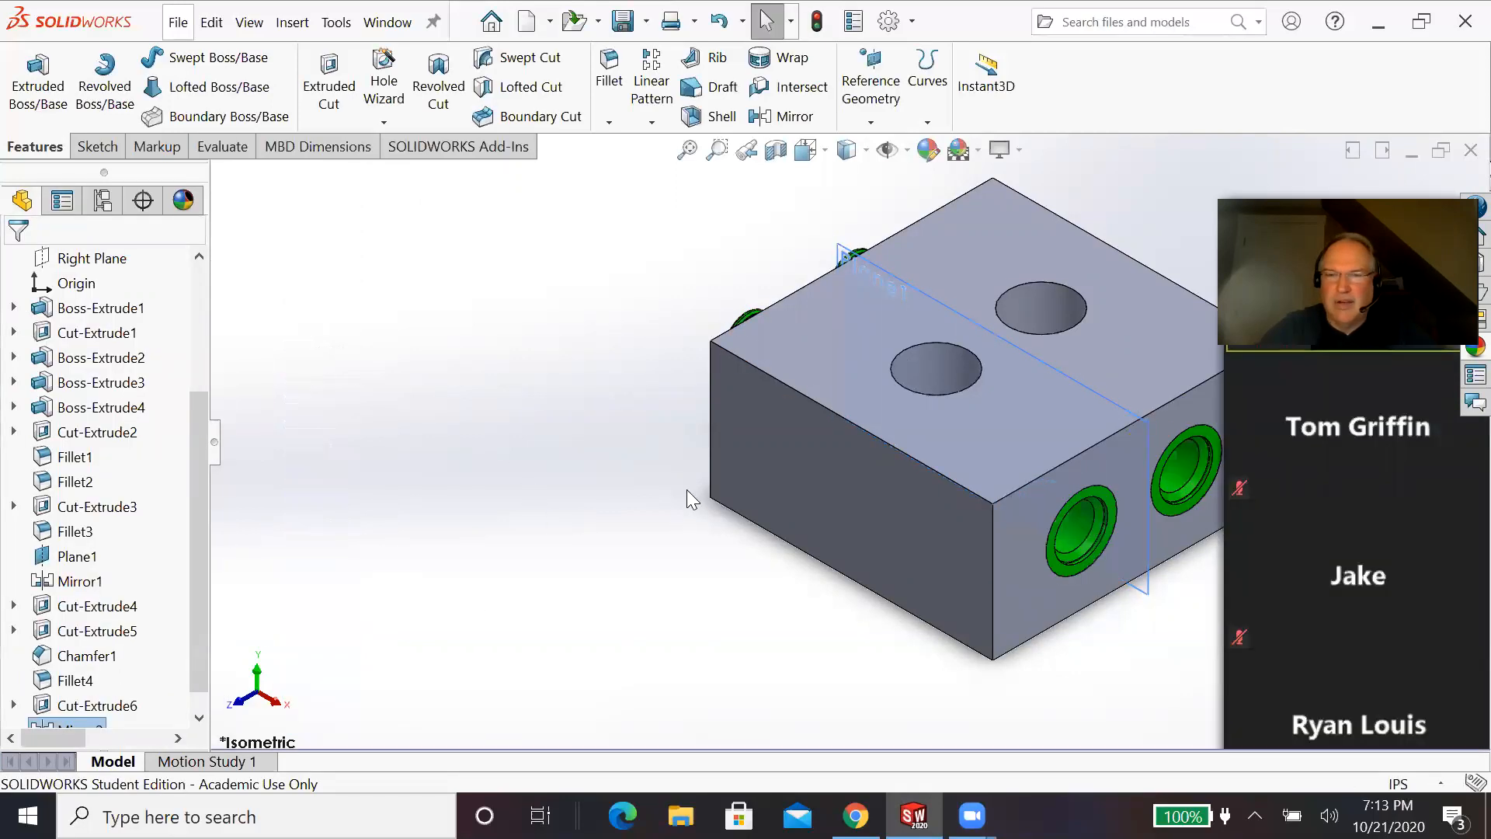
Step: Inspect both sockets on the block's end face and return the model to the Isometric view
scroll(686, 489, "up", 2)
middle_click_drag(1121, 556, 1085, 561)
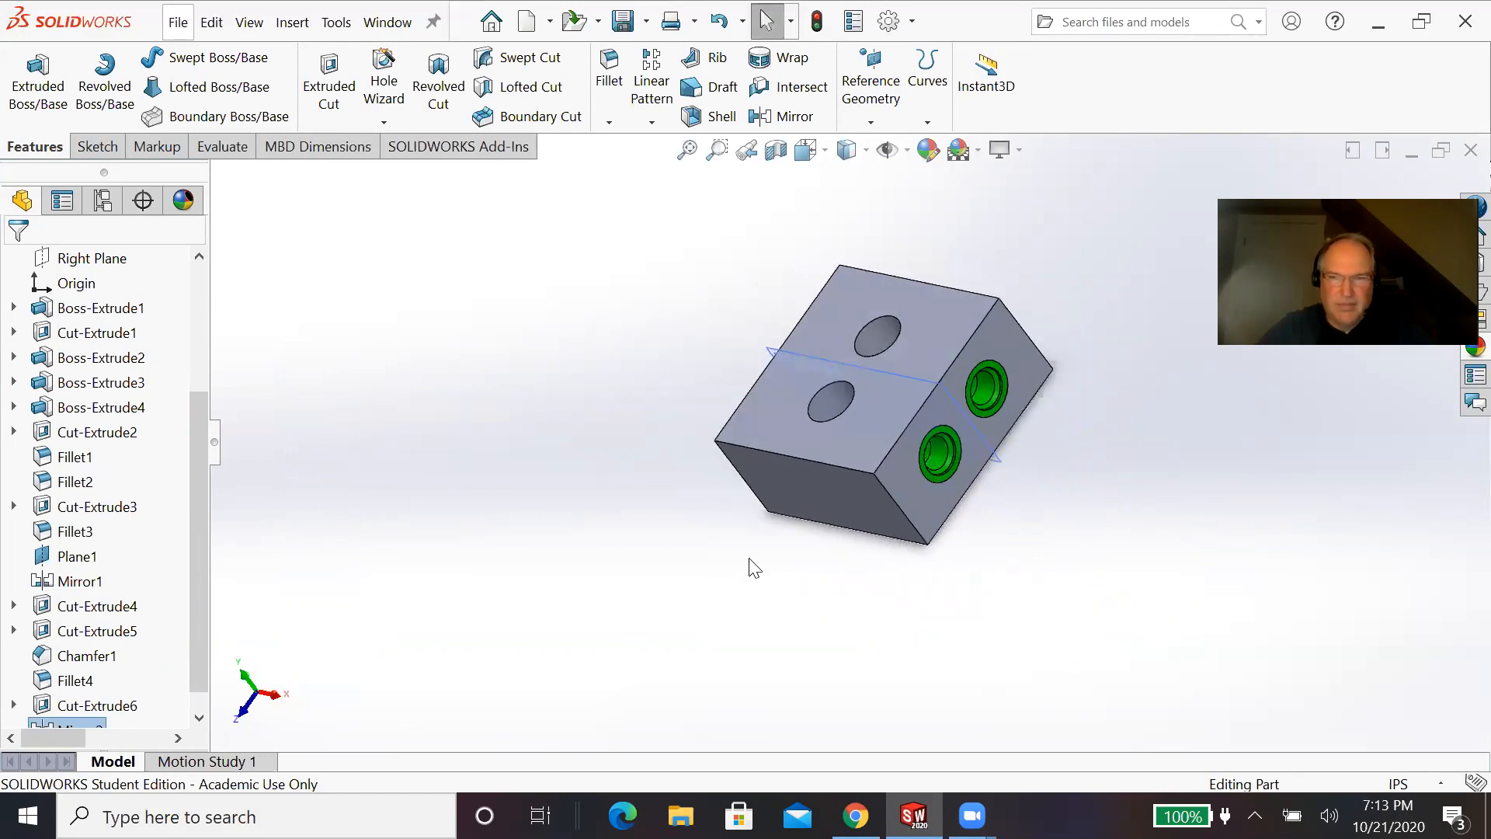
key("space")
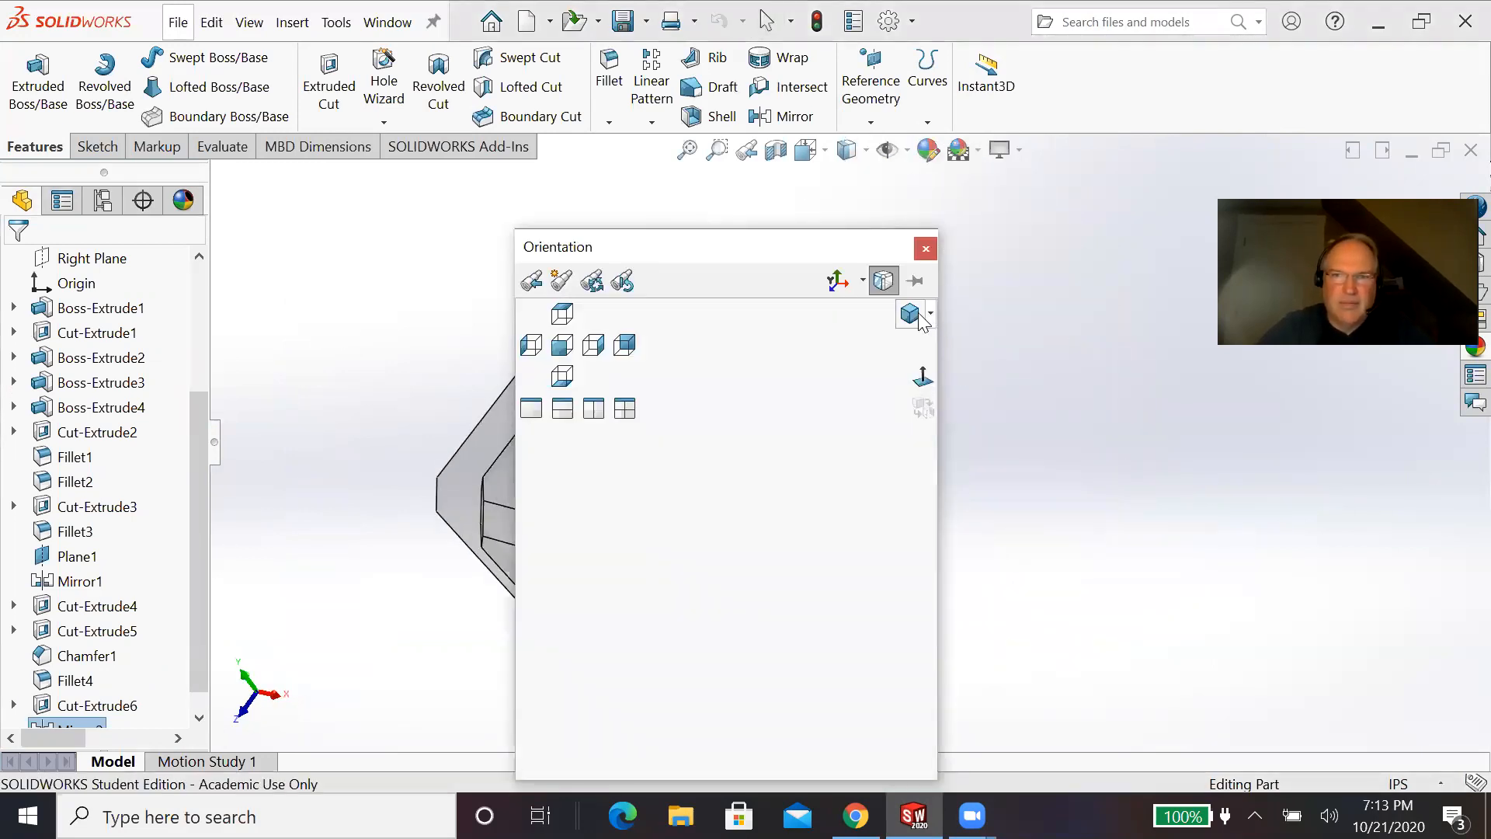
left_click(915, 315)
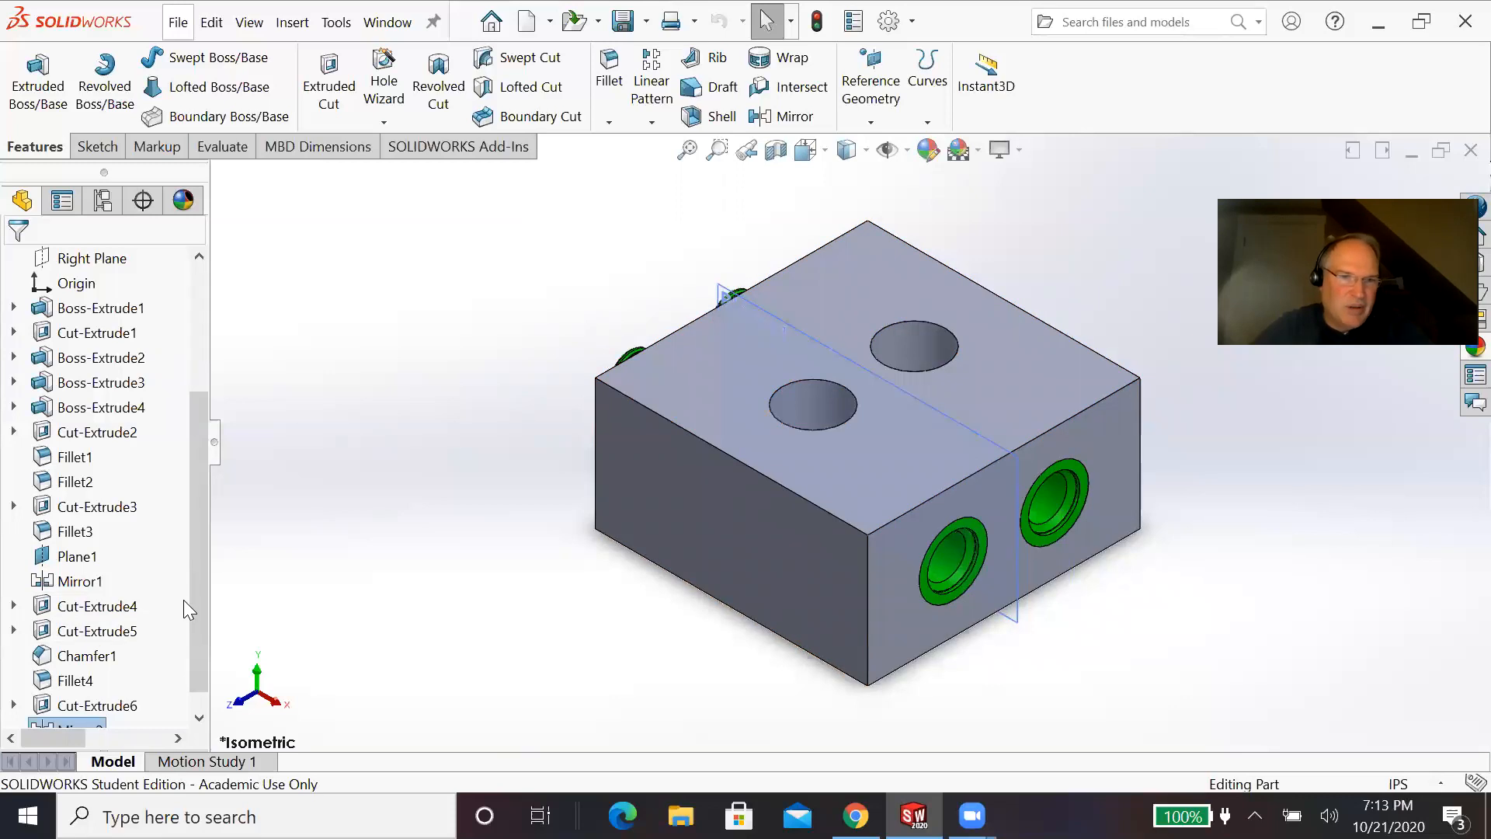
scroll(195, 592, "down", 1)
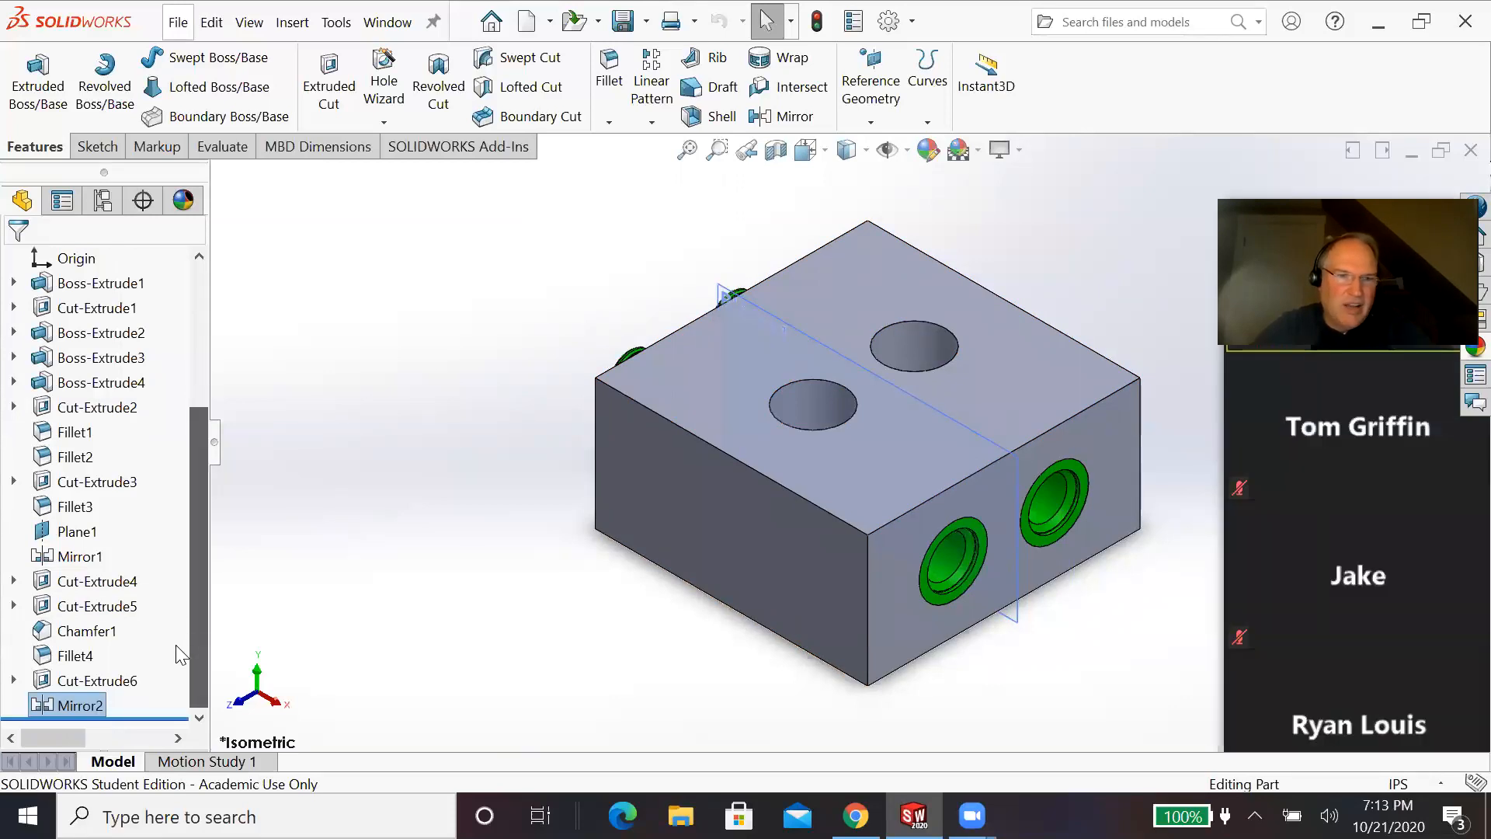
scroll(181, 576, "up", 2)
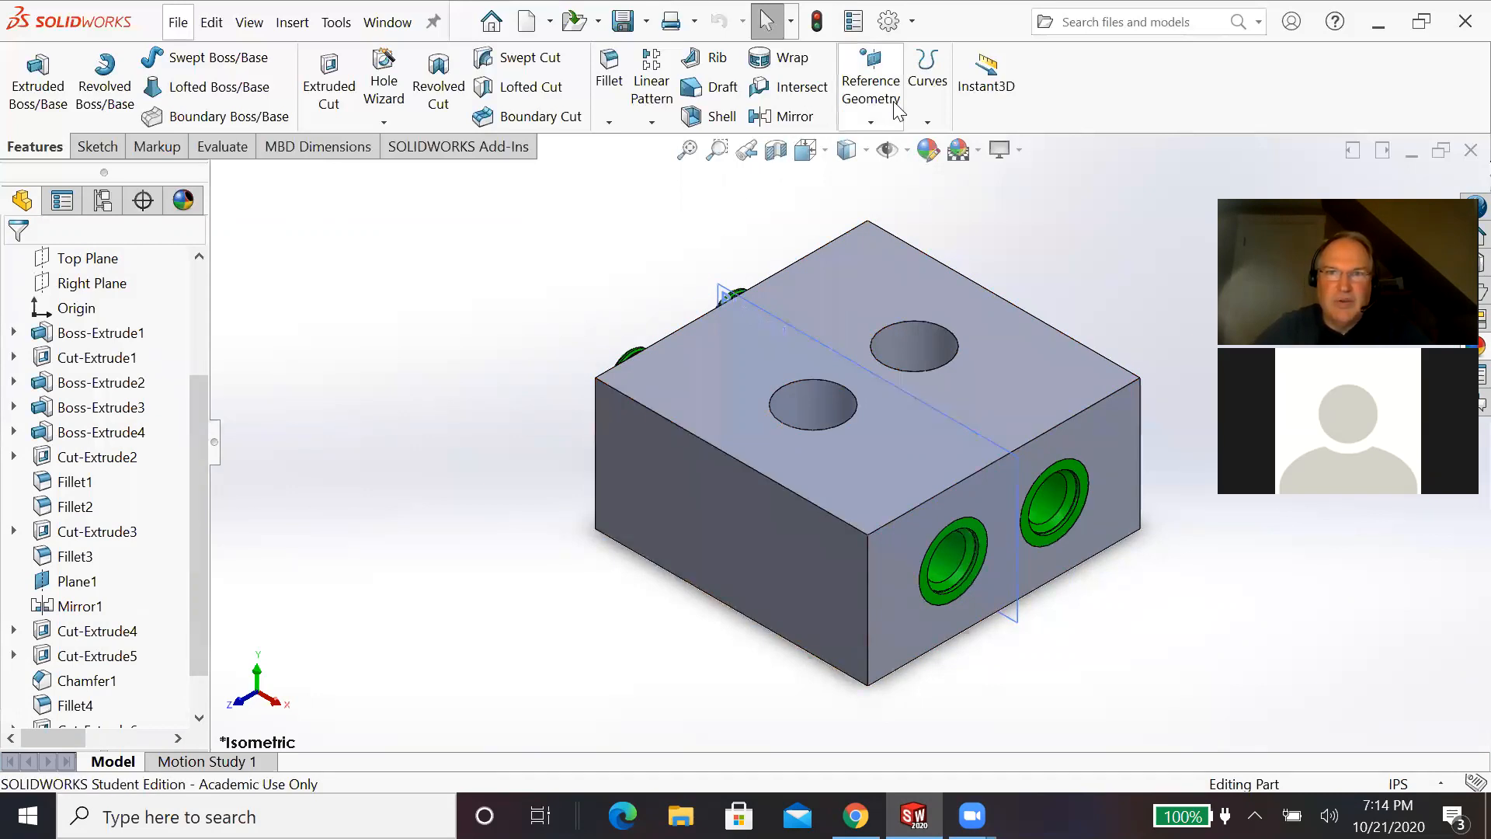
left_click(876, 125)
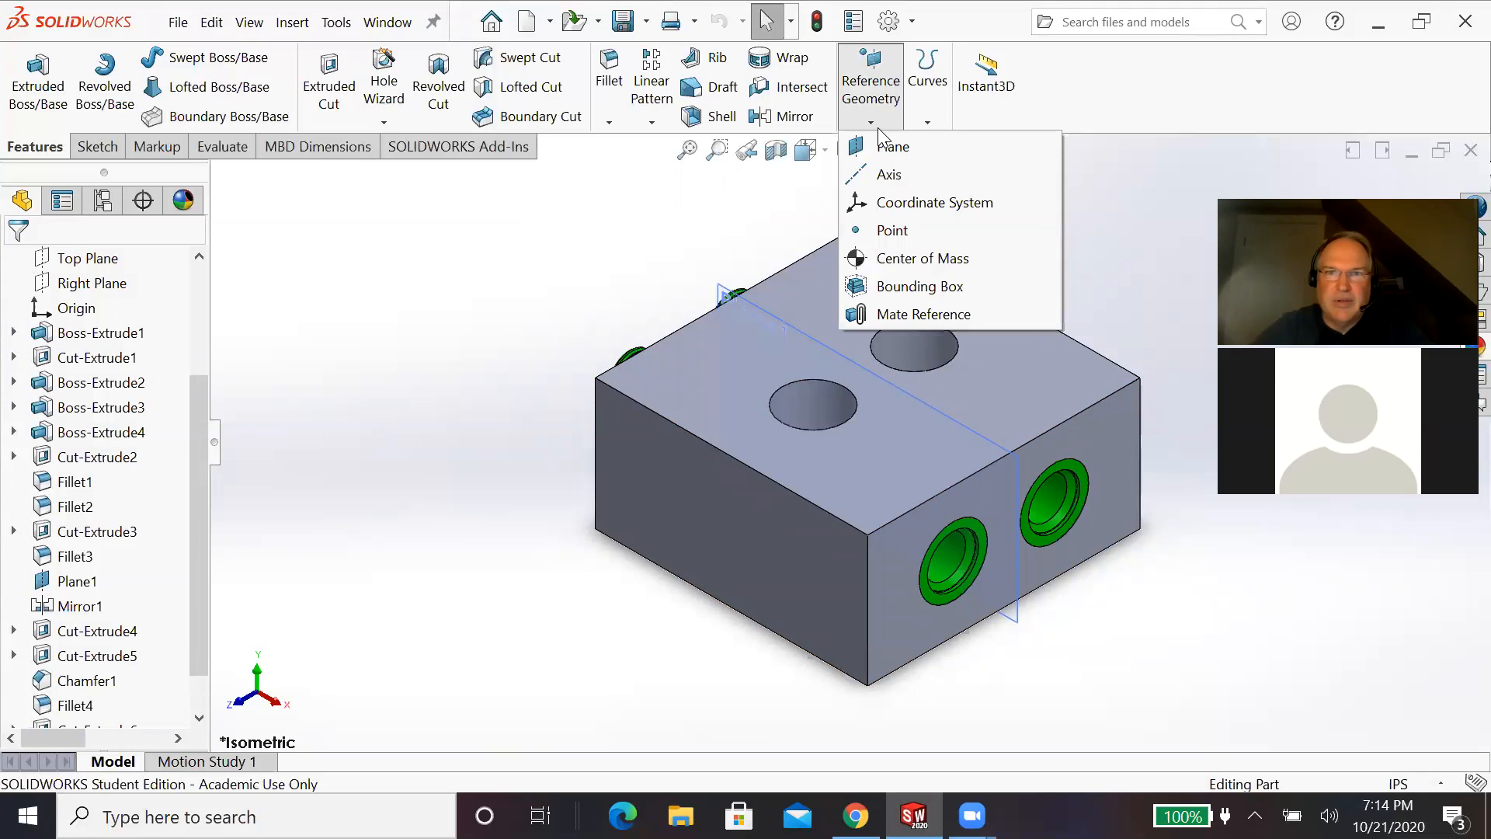
left_click(886, 148)
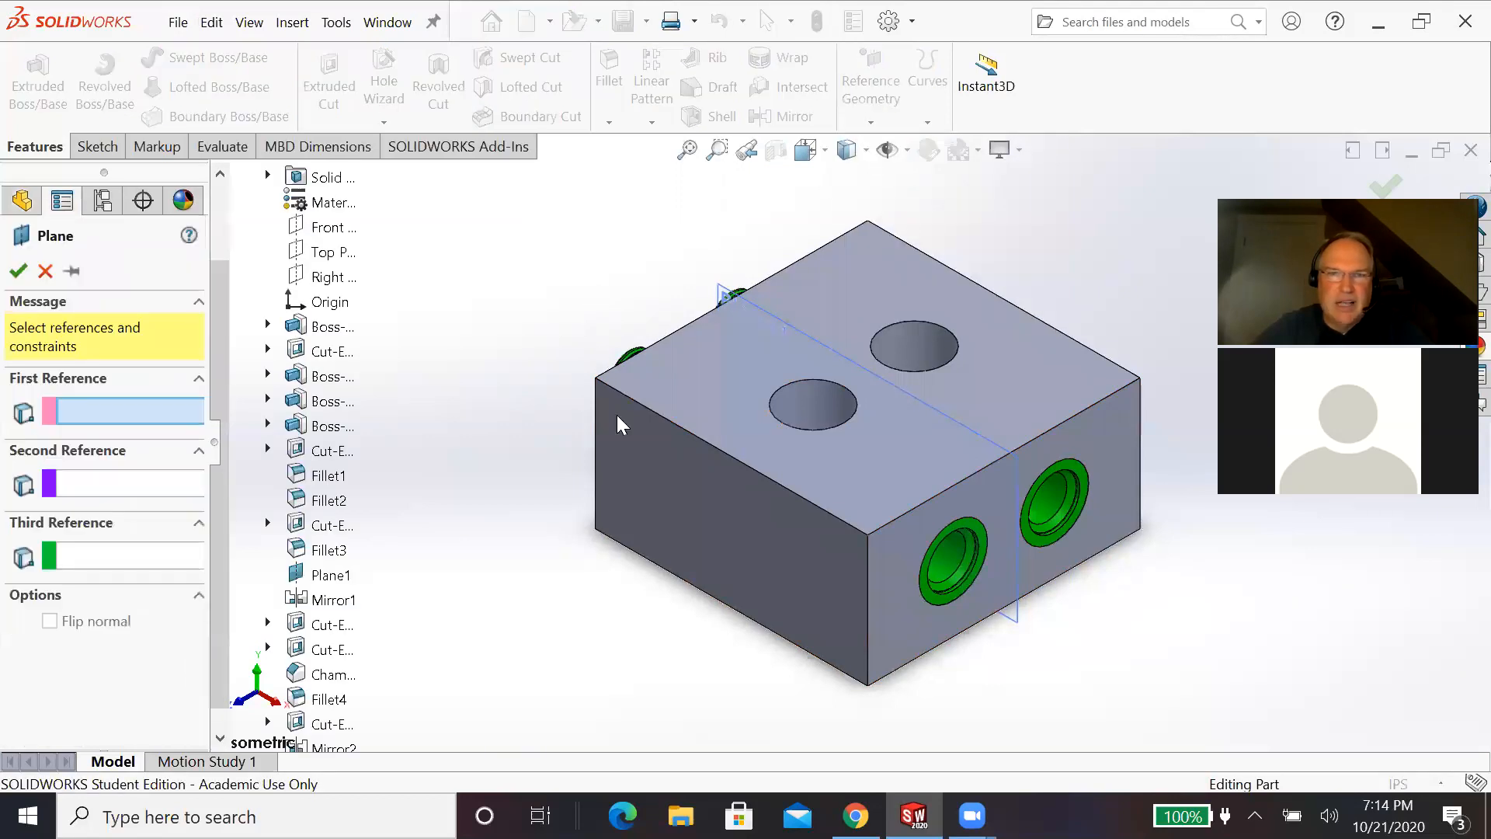
left_click(686, 496)
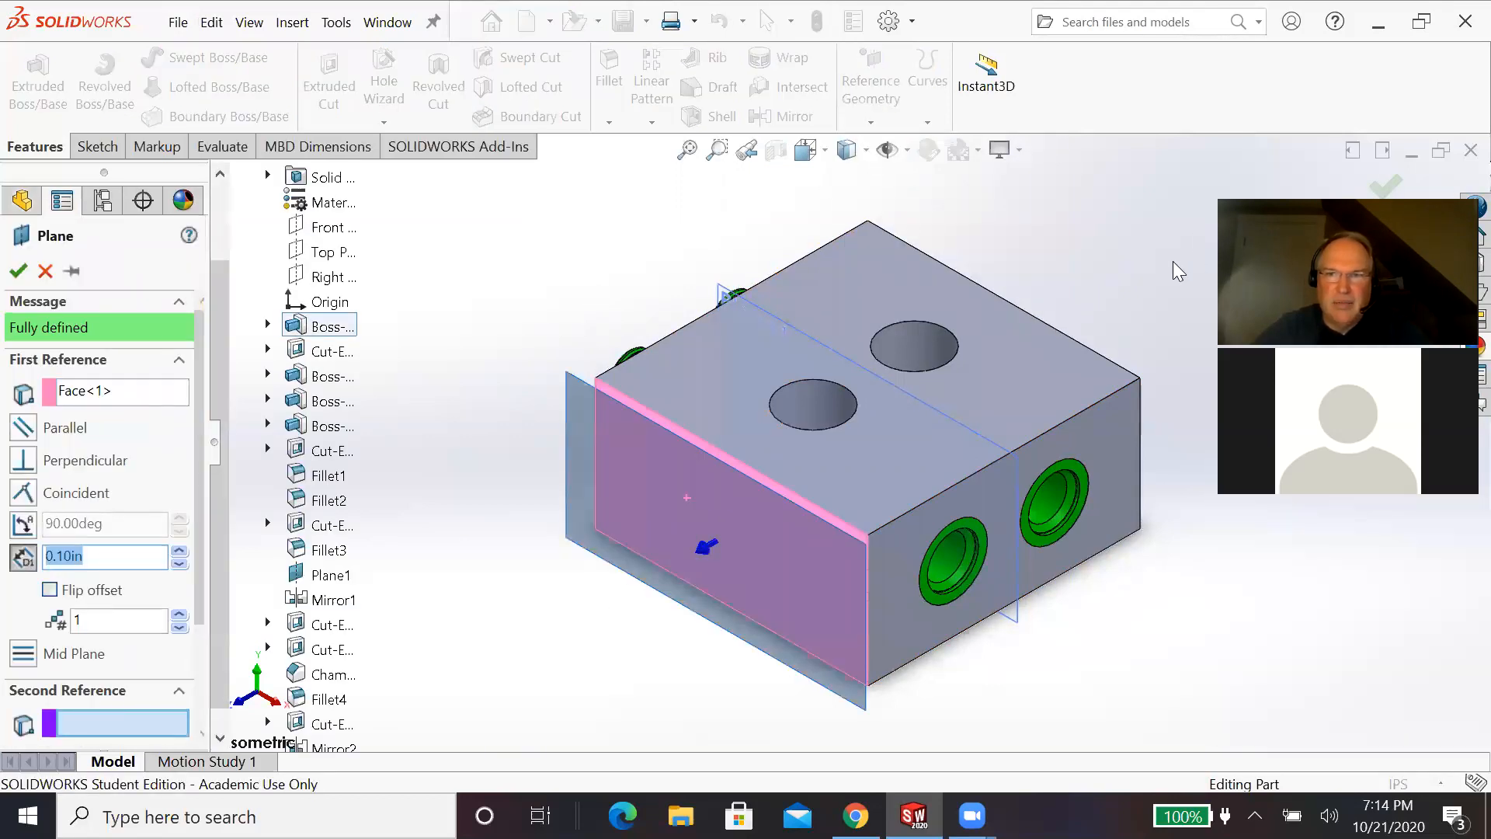
middle_click_drag(1158, 323, 1079, 466)
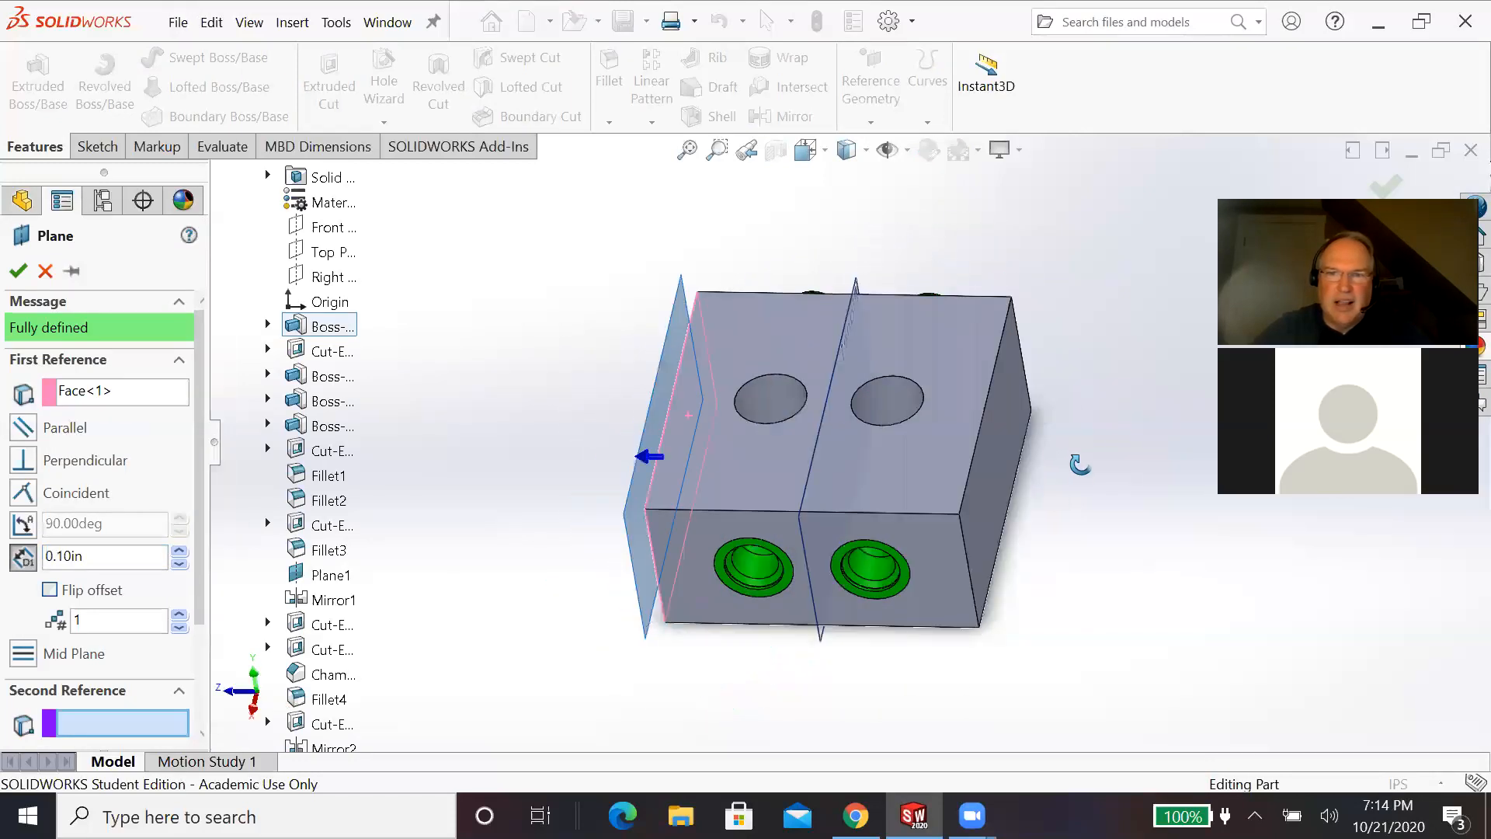
left_click(995, 459)
left_click(994, 459)
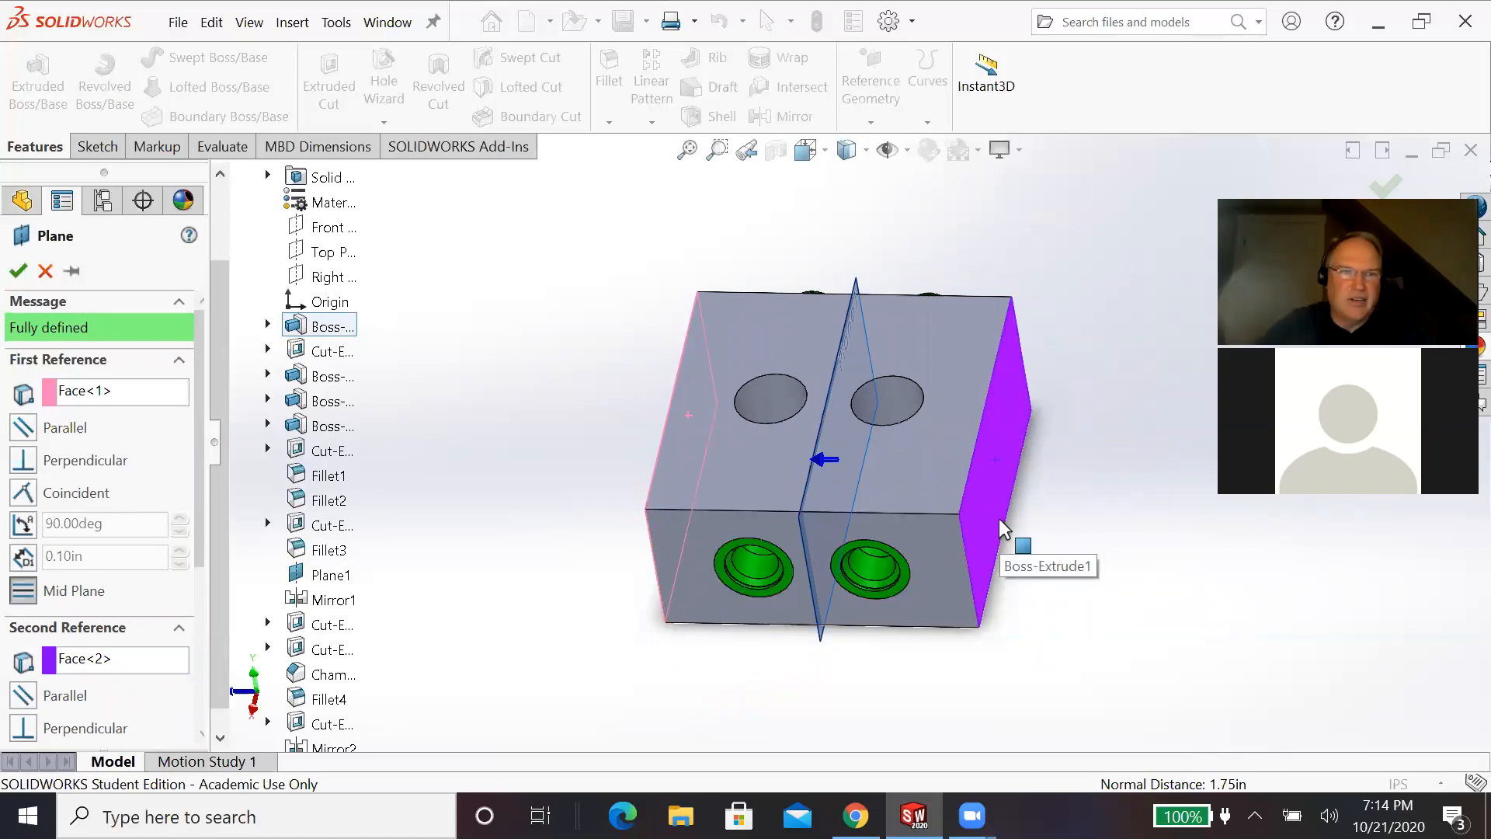
left_click(45, 270)
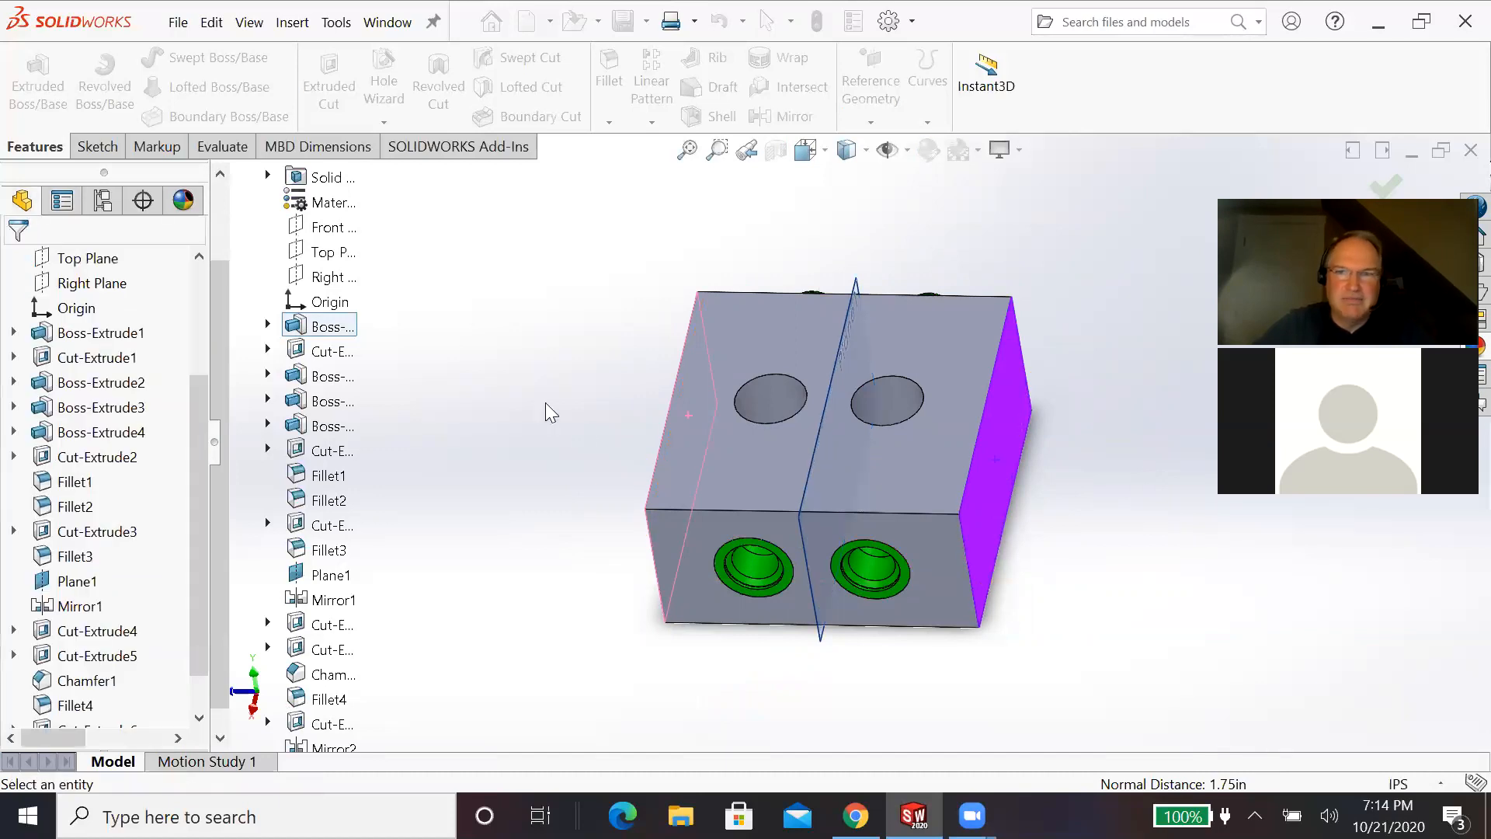
Step: Return the model to the Isometric view and set up a symmetric constant-size Fillet with a 0.13 in radius
key("space")
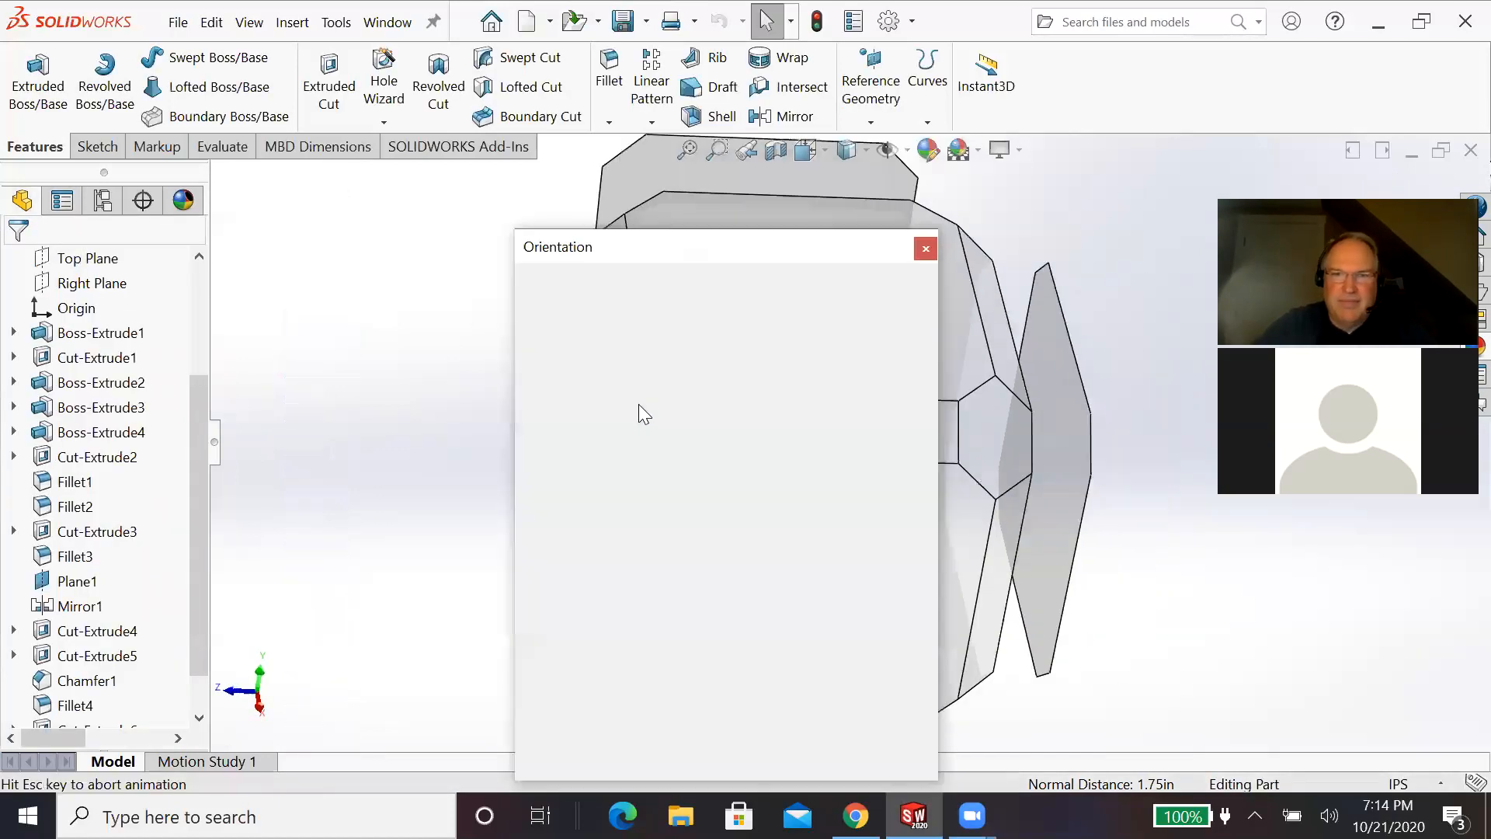
left_click(909, 313)
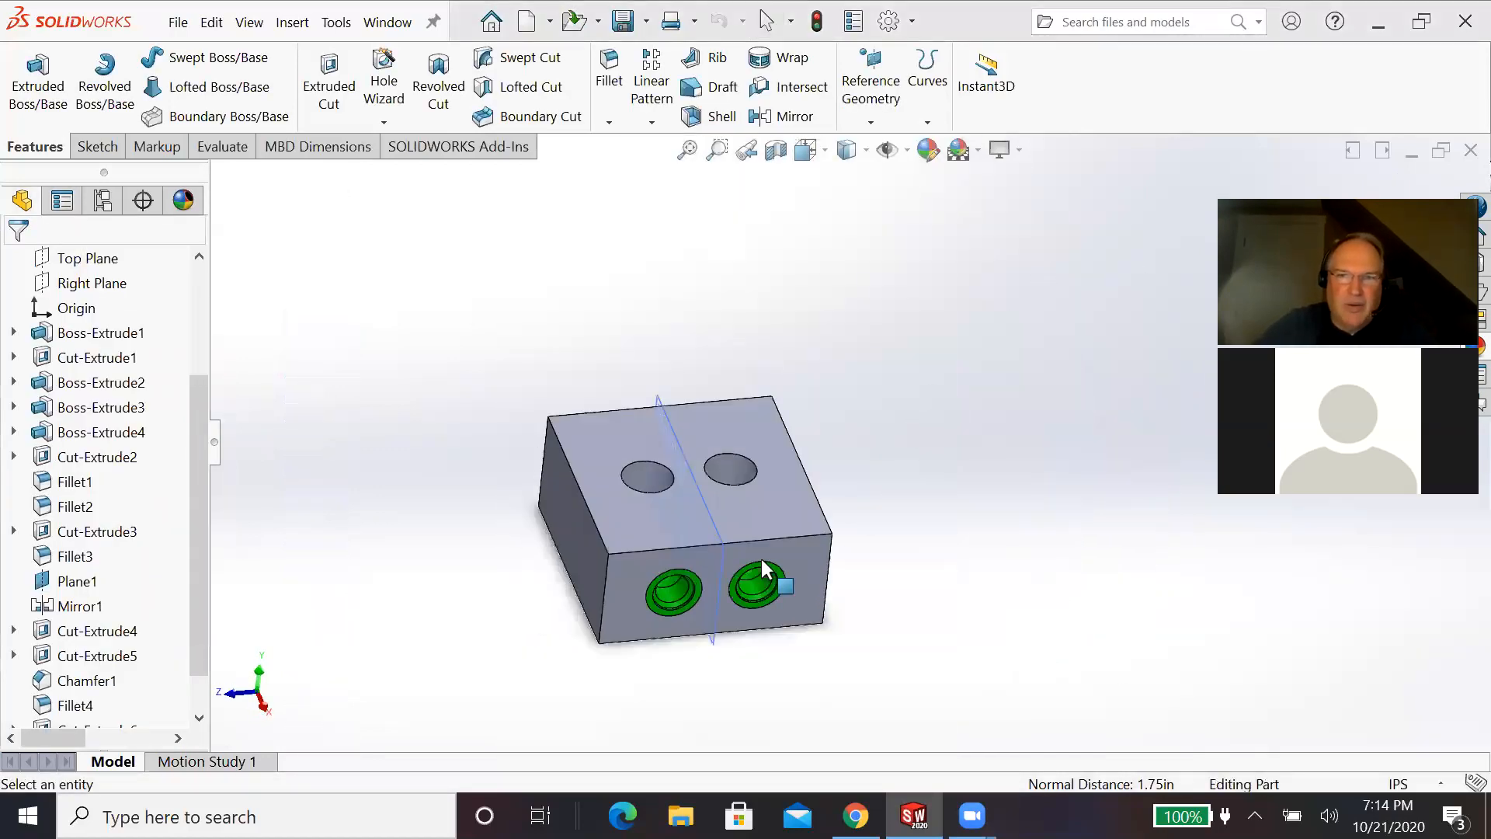
scroll(746, 517, "down", 3)
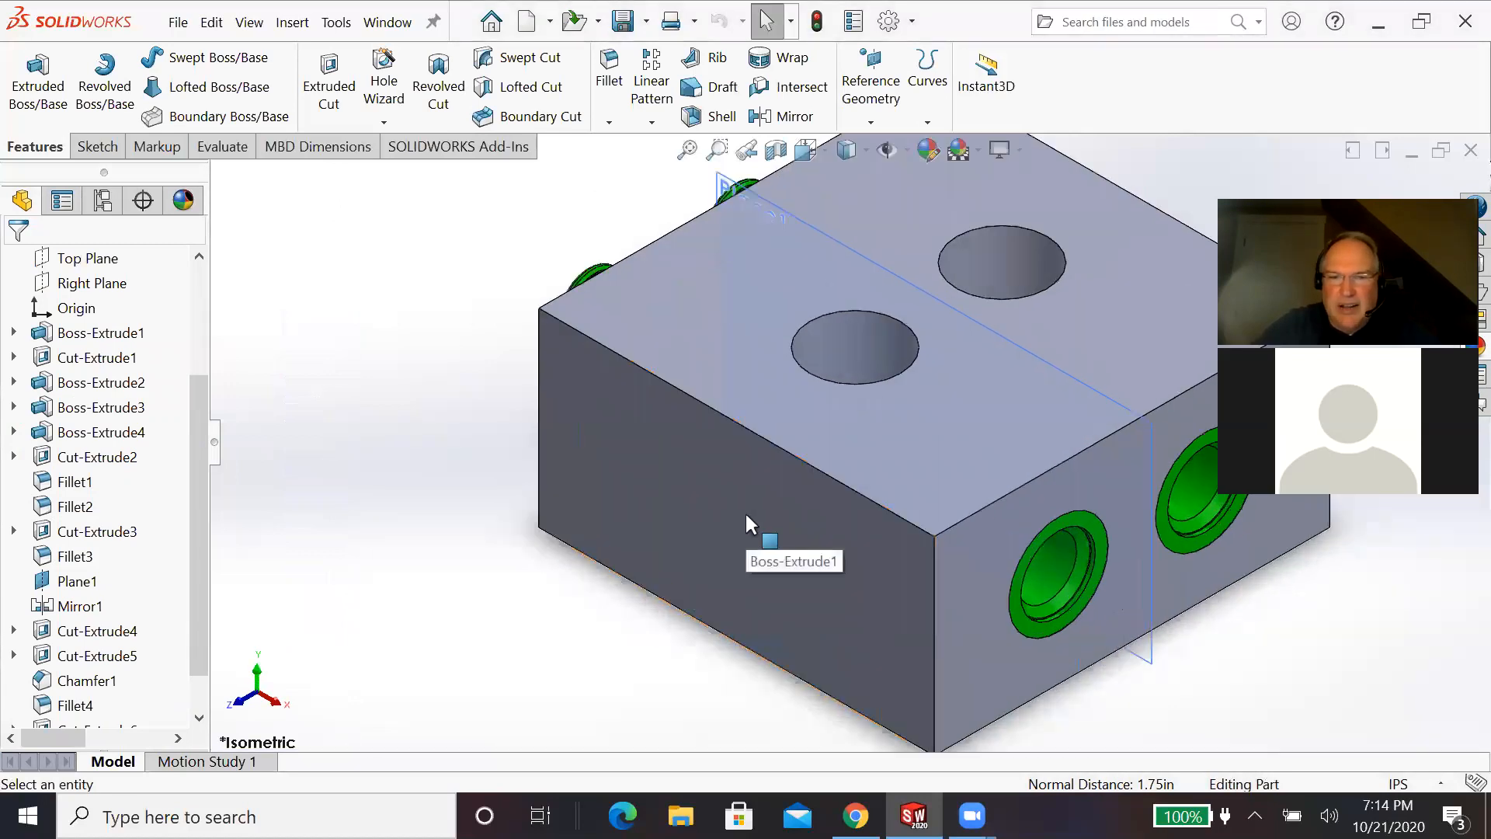
scroll(744, 515, "up", 1)
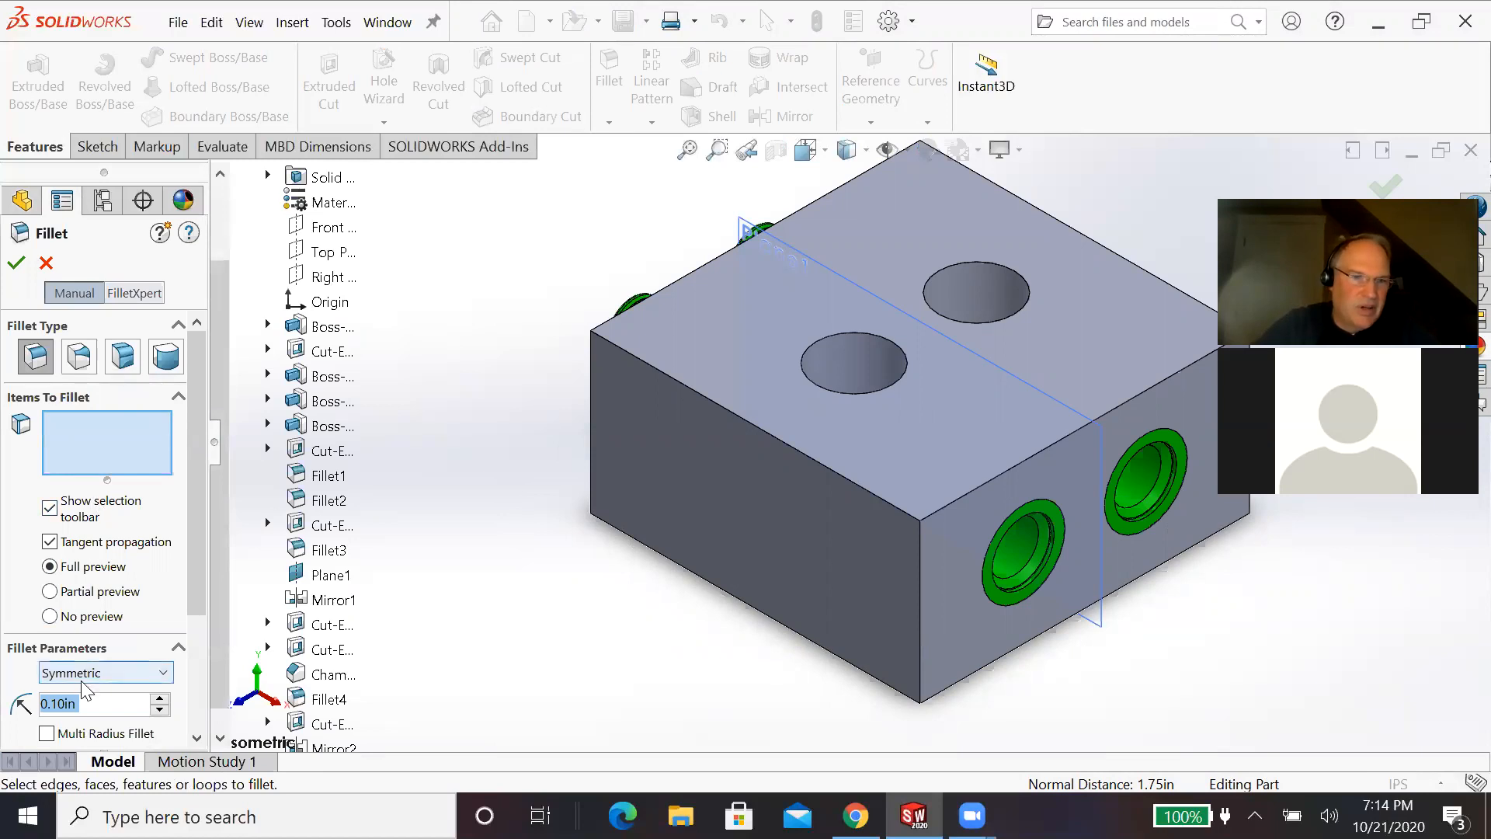
type(".3")
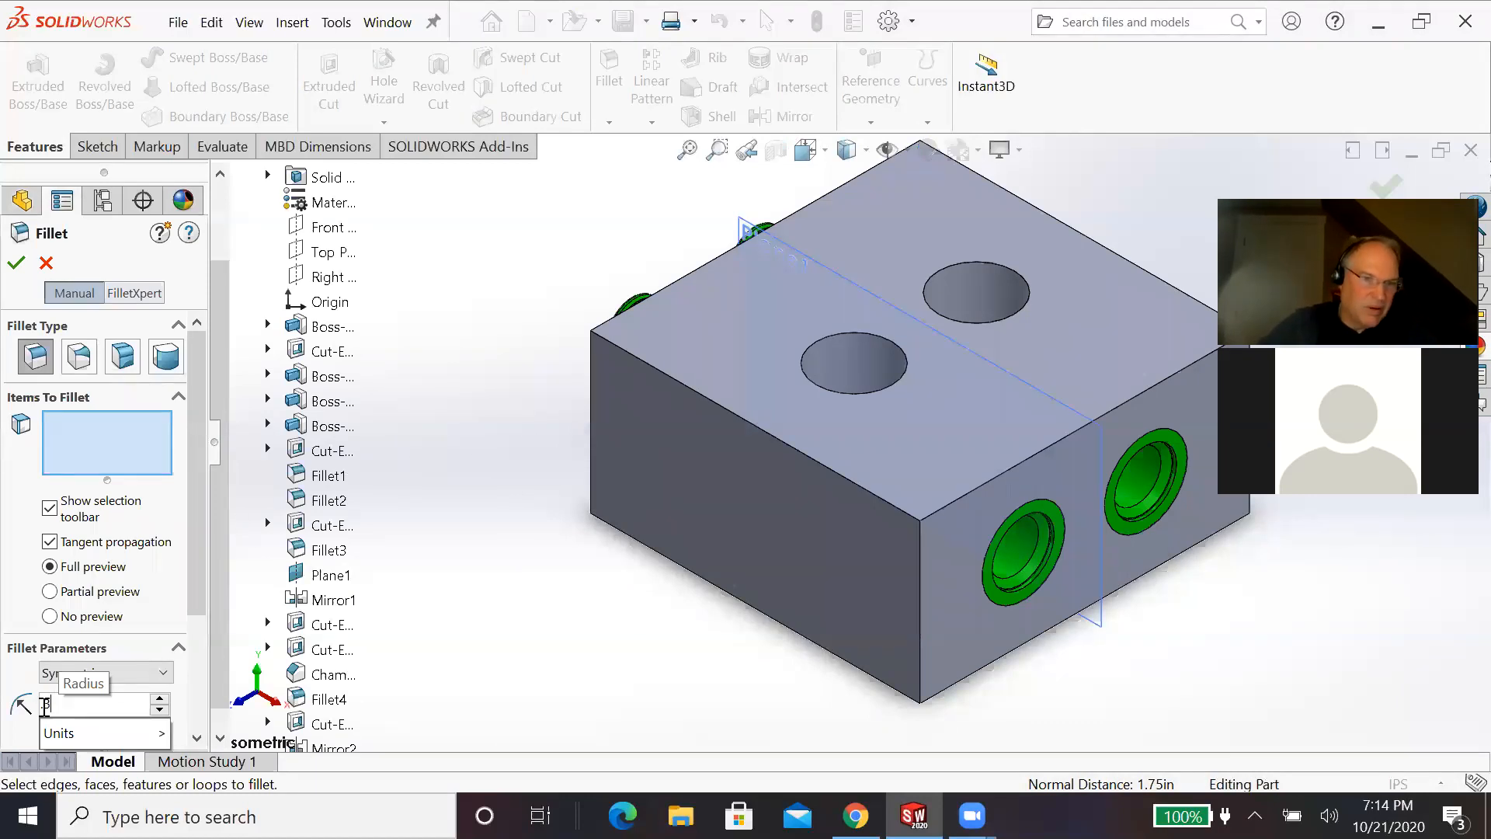
key("BackSpace")
type("13")
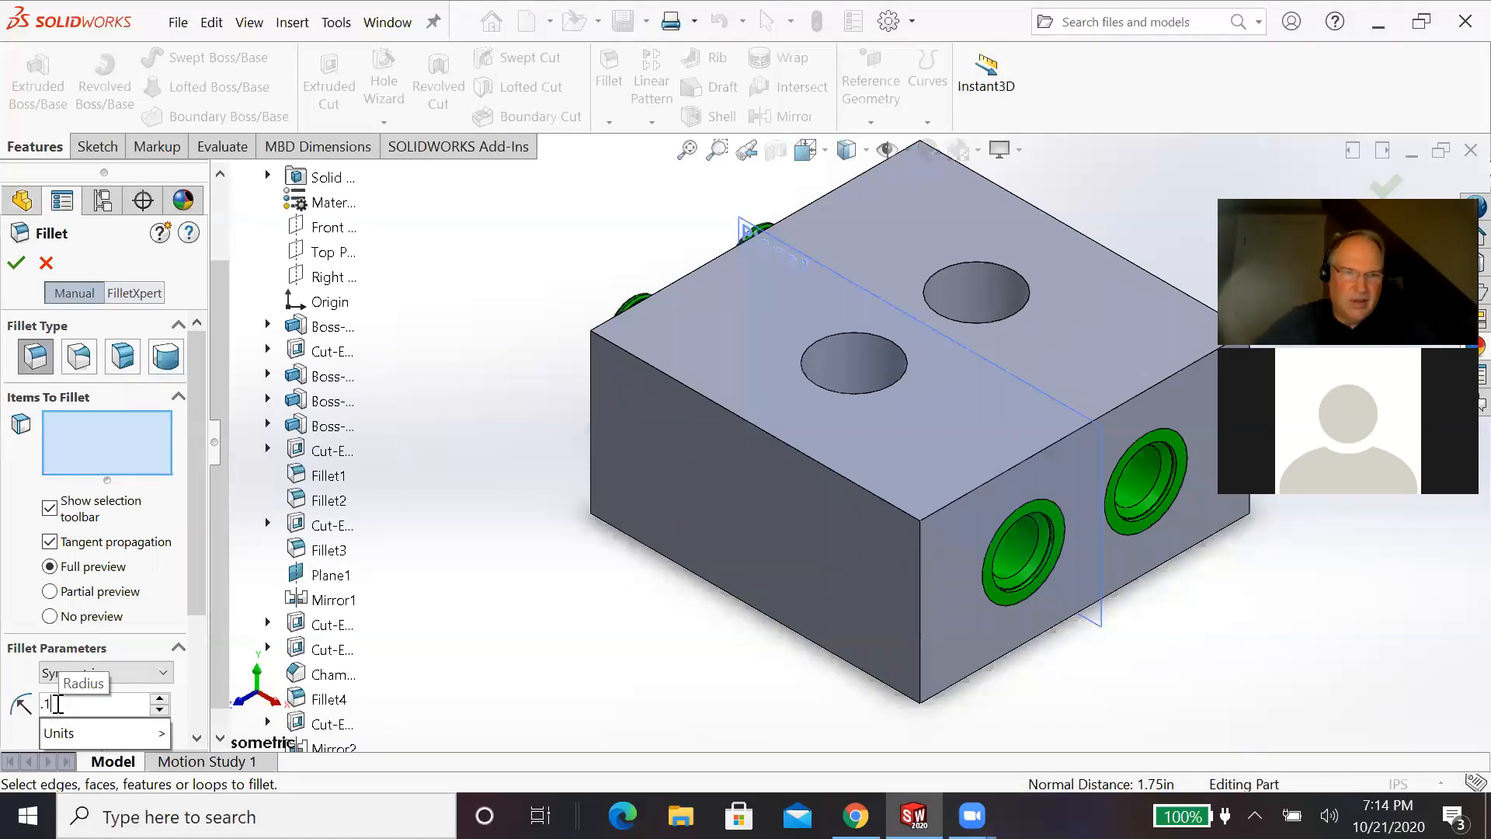
left_click(725, 408)
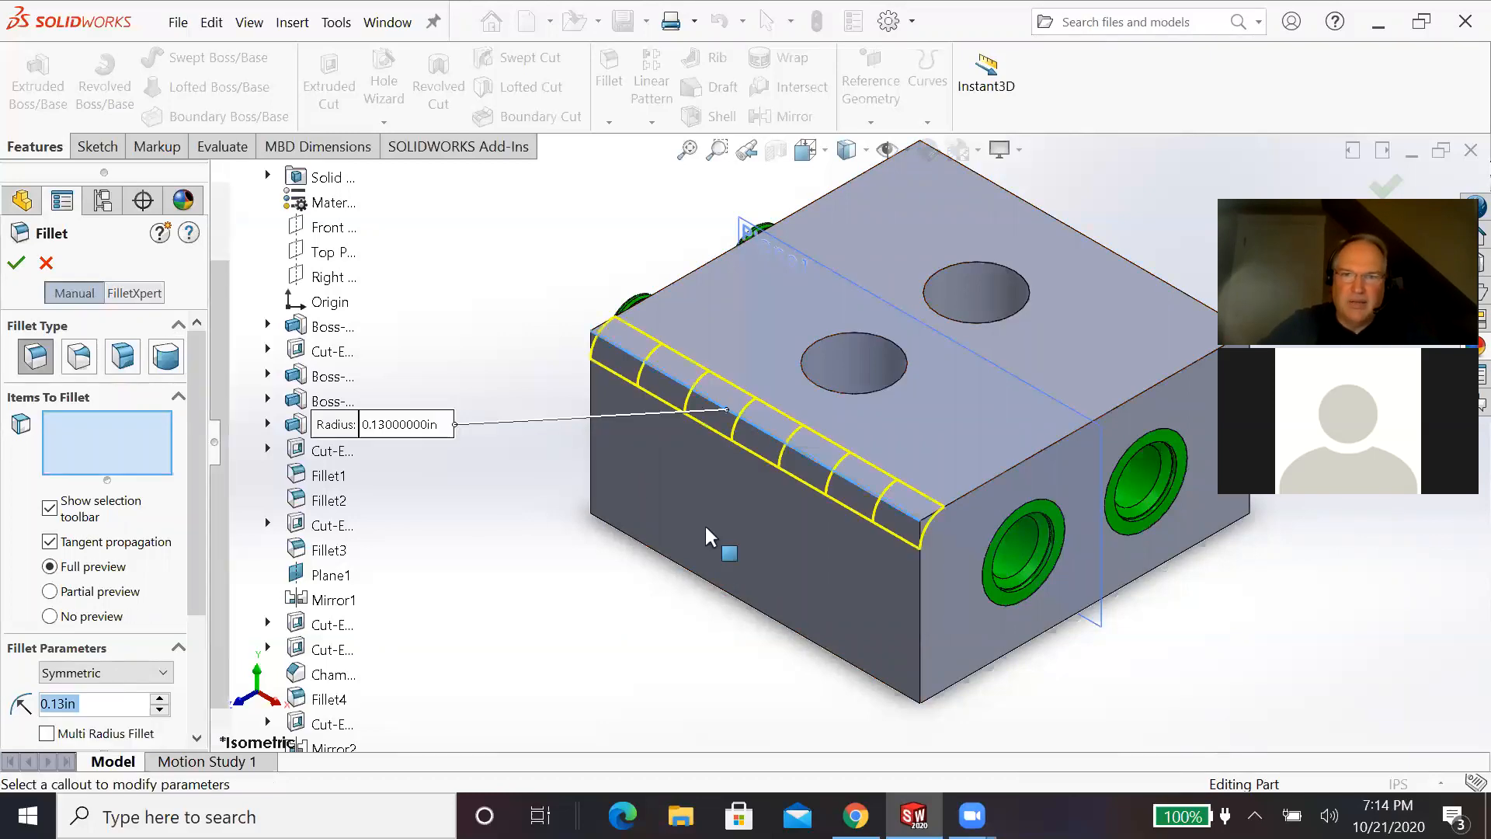
left_click(709, 570)
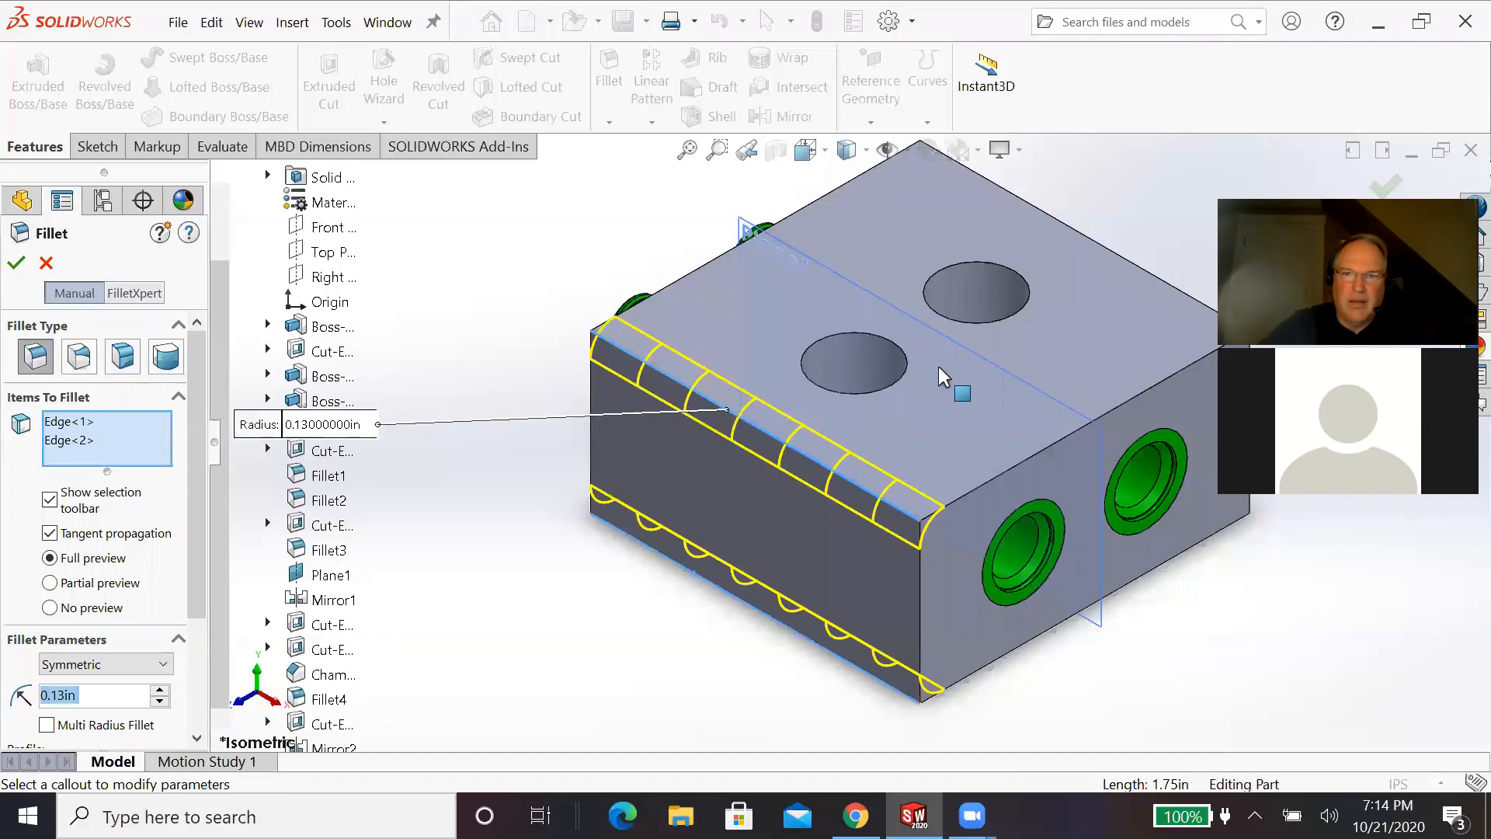
left_click(1064, 227)
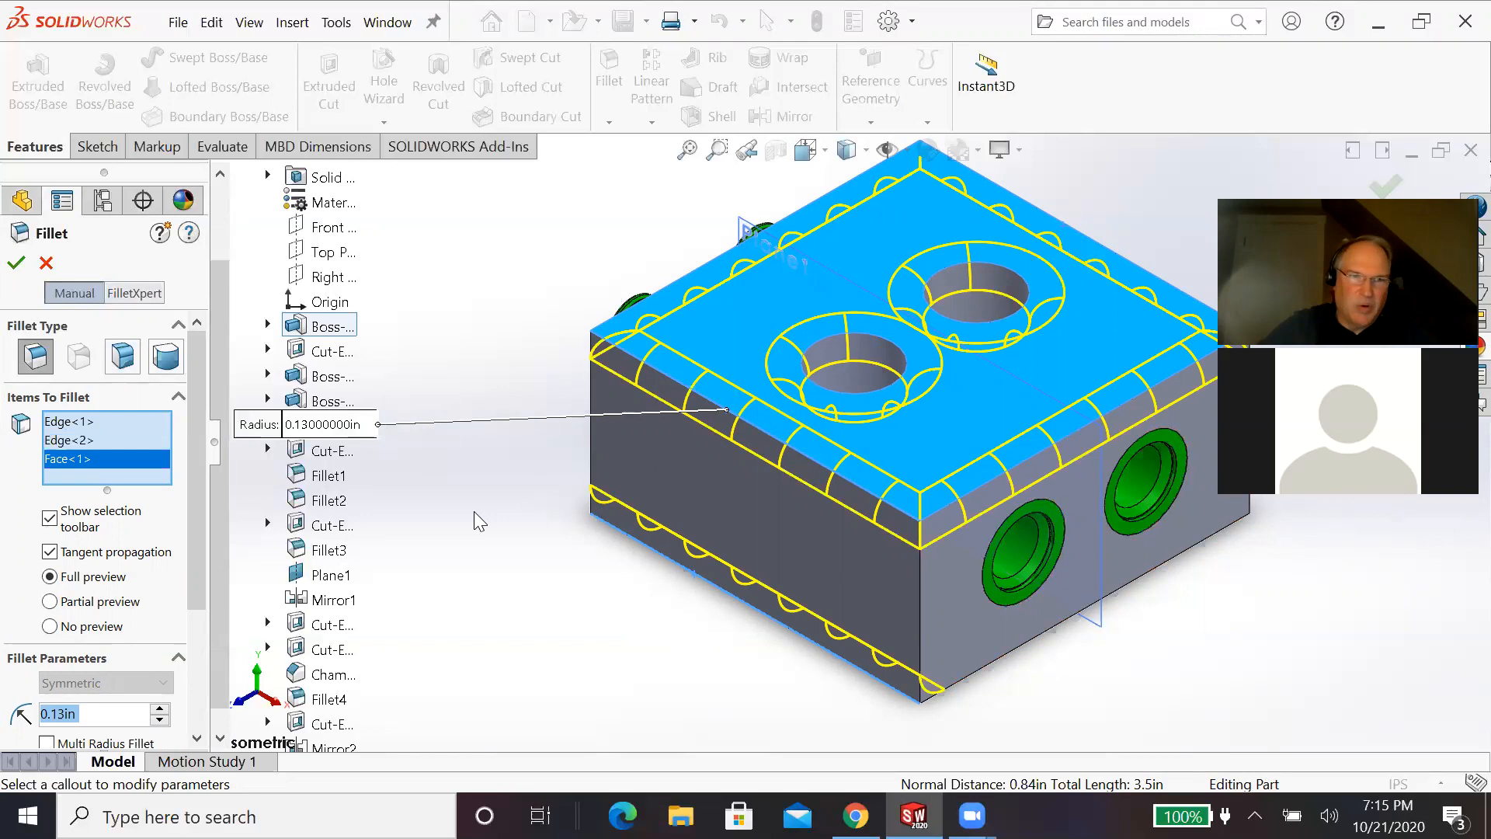
right_click(69, 465)
left_click(124, 476)
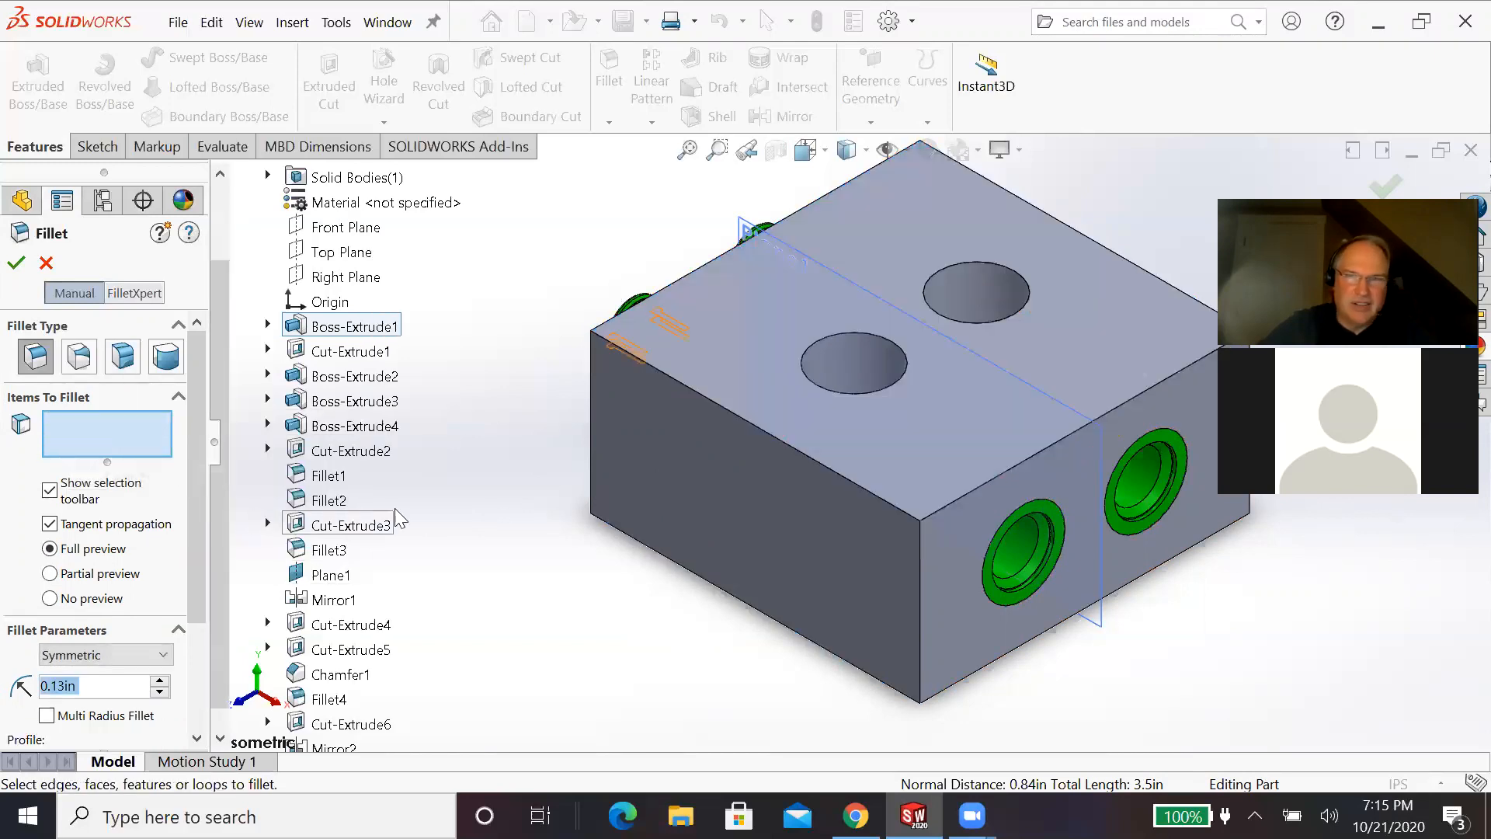
Step: Fillet the top and bottom edges of the block's two plain side faces, four edges in all
left_click(727, 409)
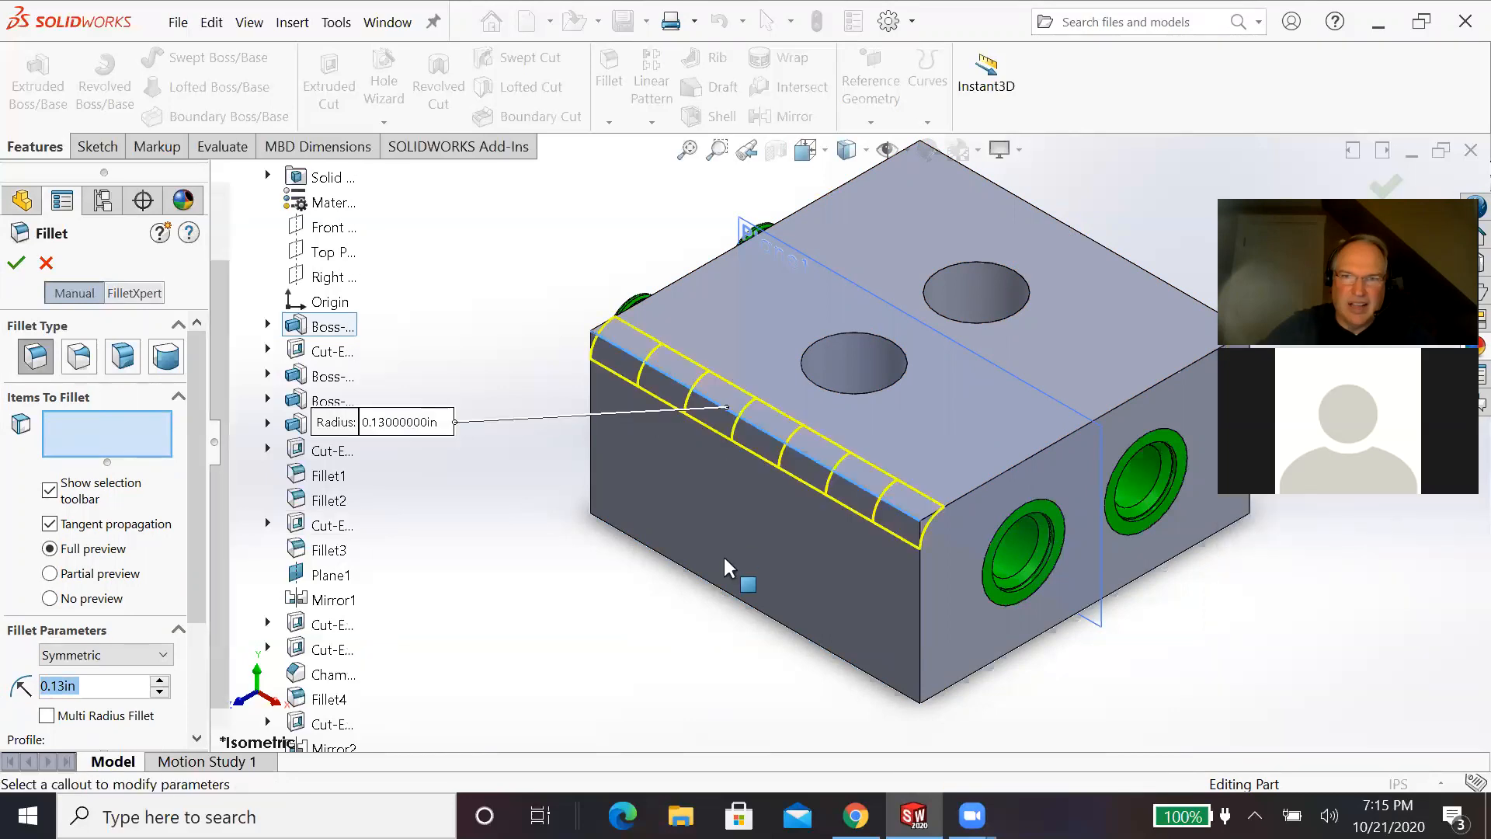
left_click(721, 590)
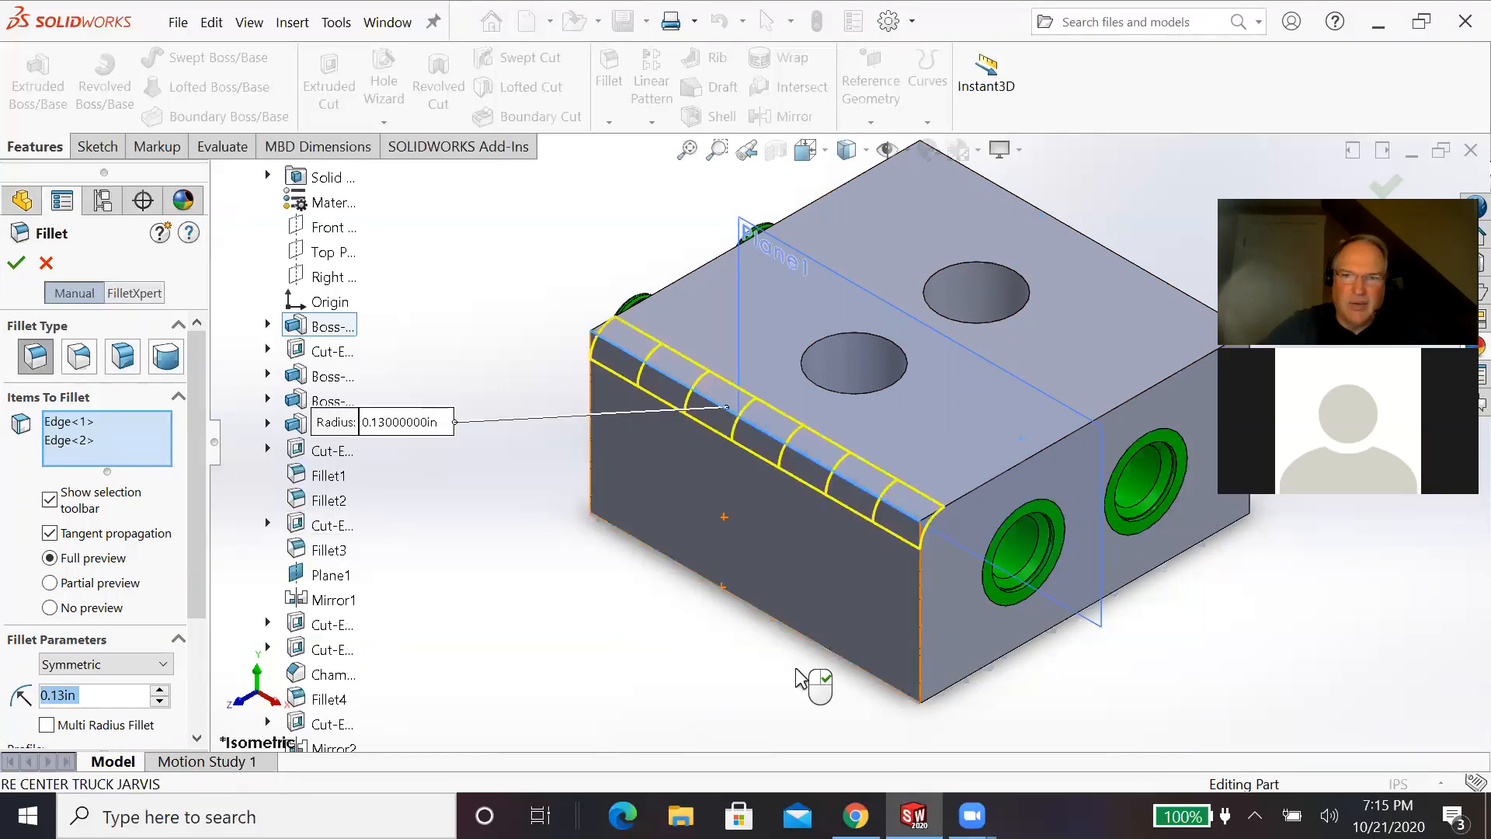
middle_click_drag(857, 692, 977, 621)
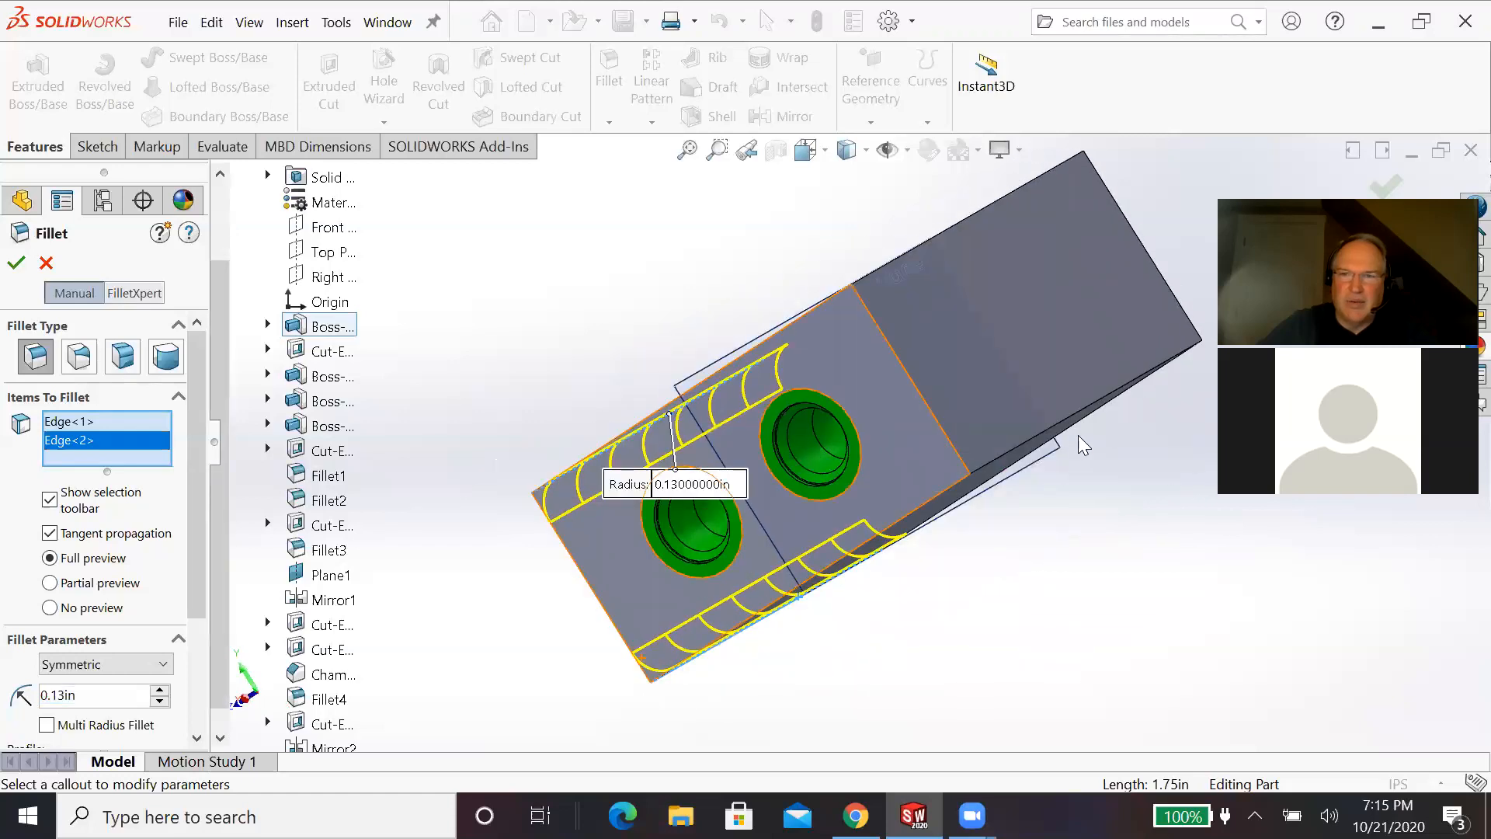
left_click(1083, 405)
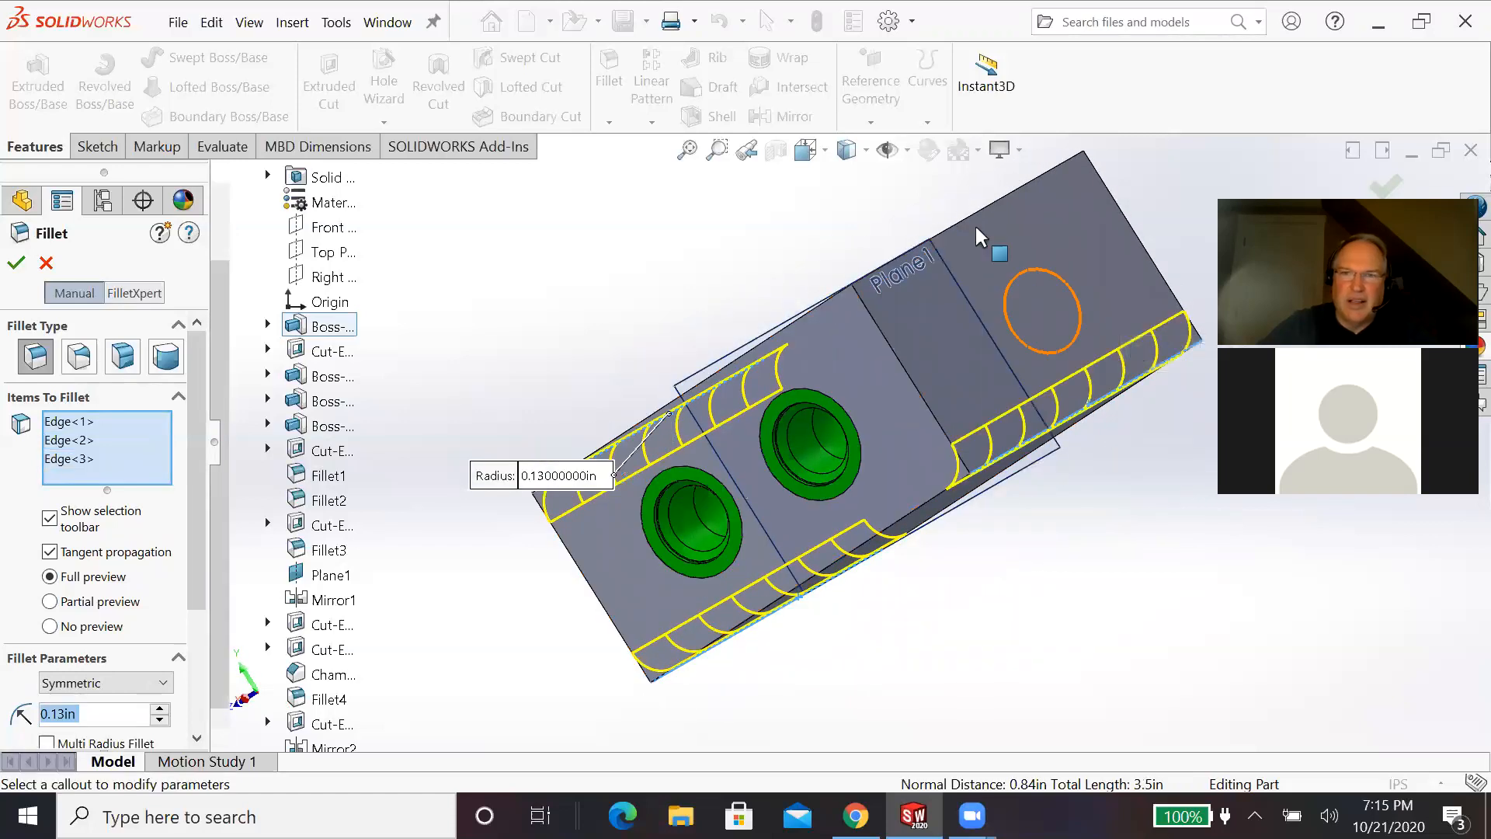
left_click(966, 216)
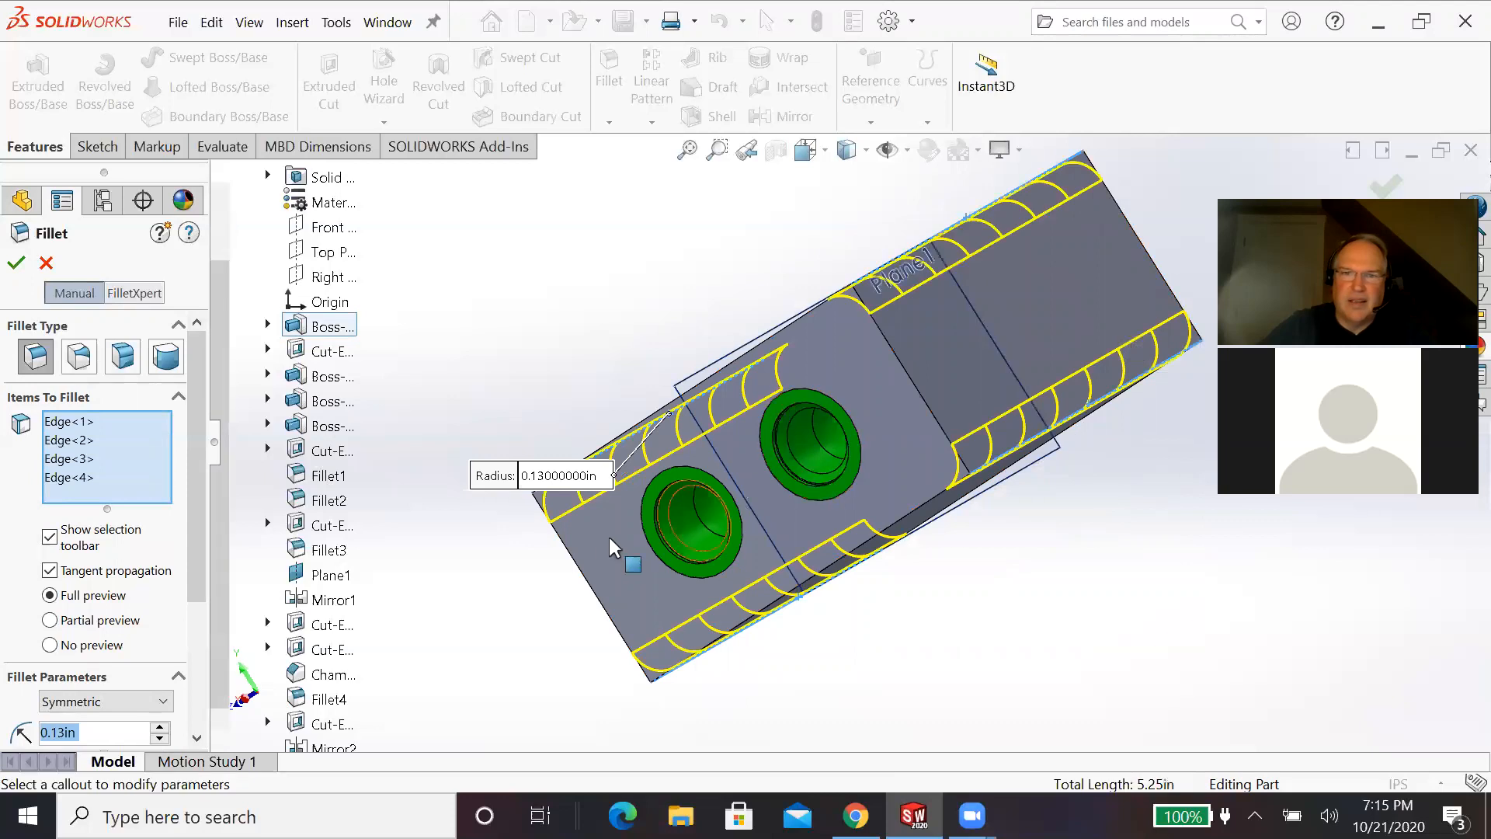
key("ctrl+7")
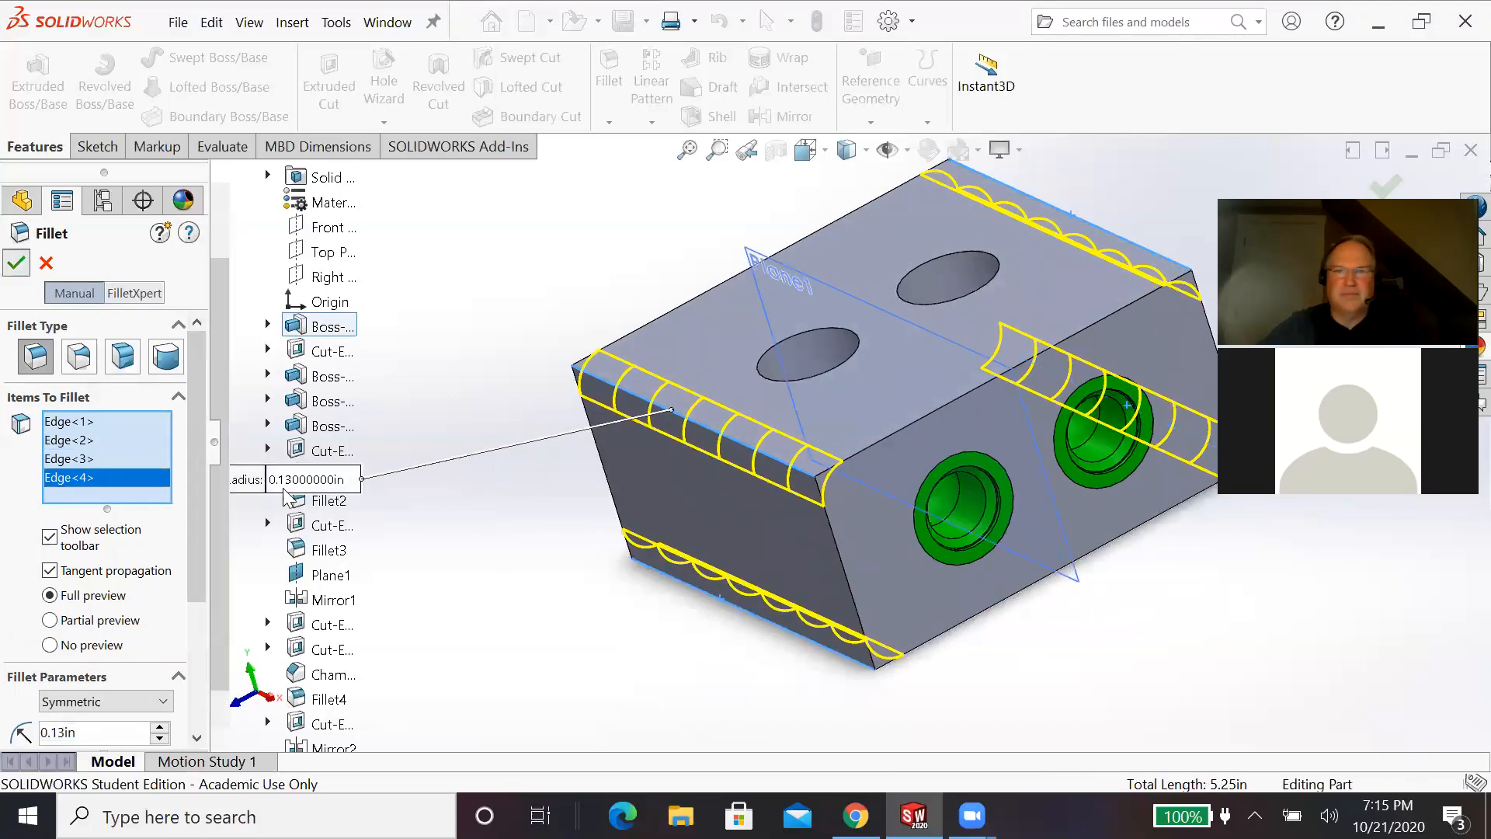
left_click(18, 264)
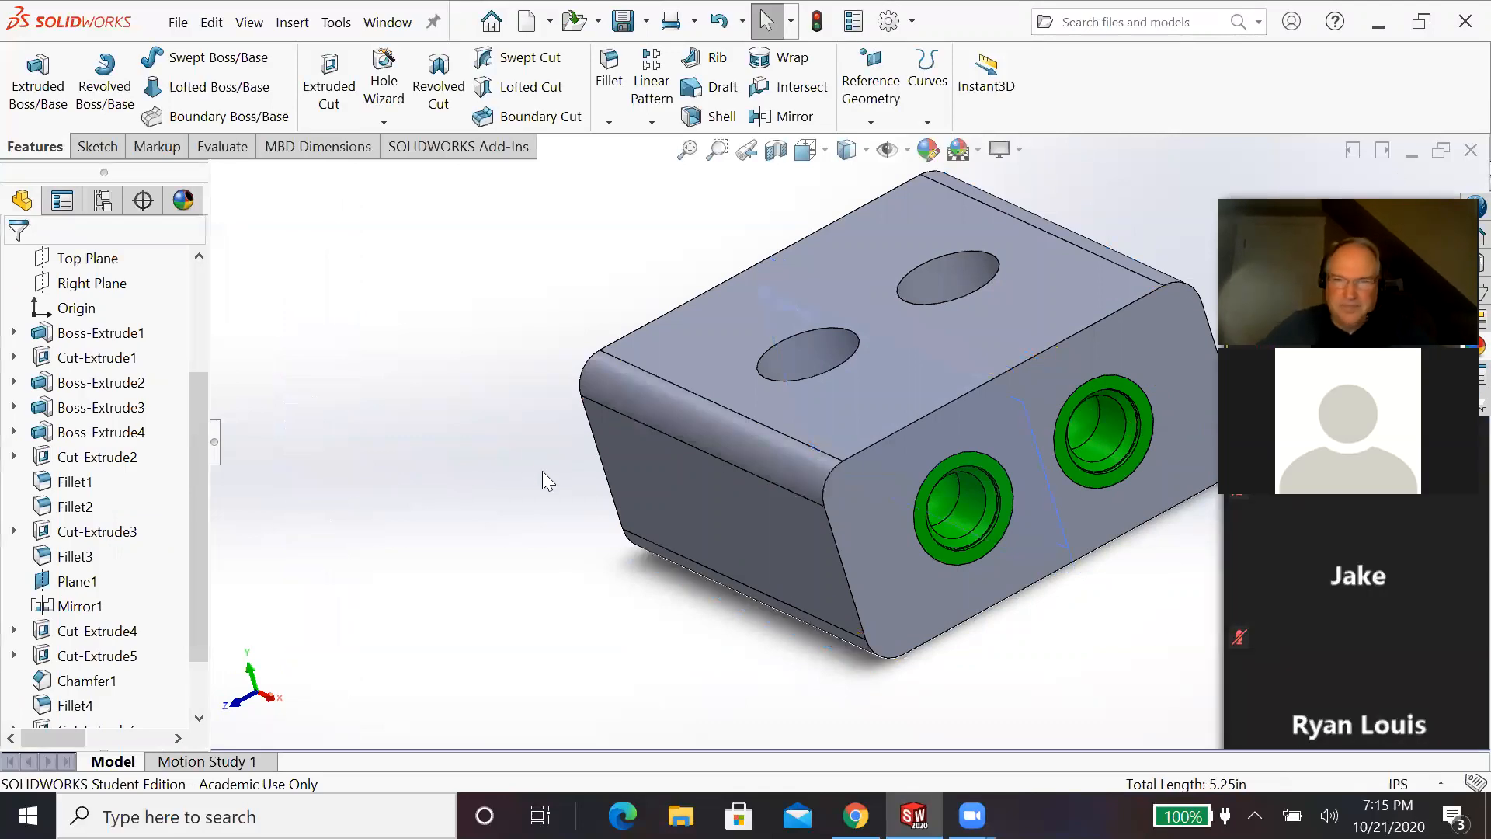
Step: Start a sketch on the block's flat front side face between the new fillets, seen in the Front view
middle_click_drag(543, 473, 659, 431)
key("space")
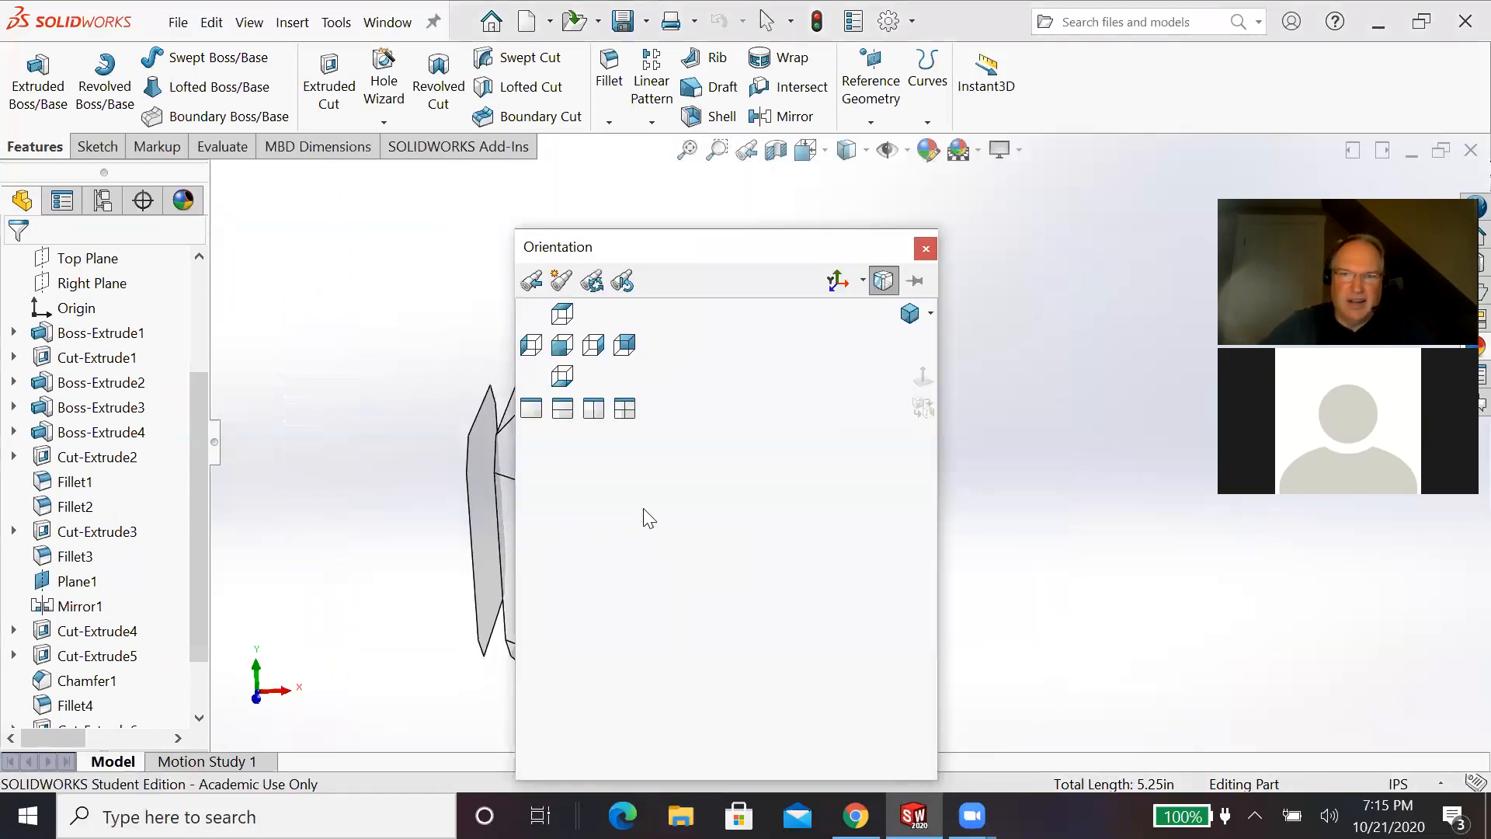
left_click(561, 349)
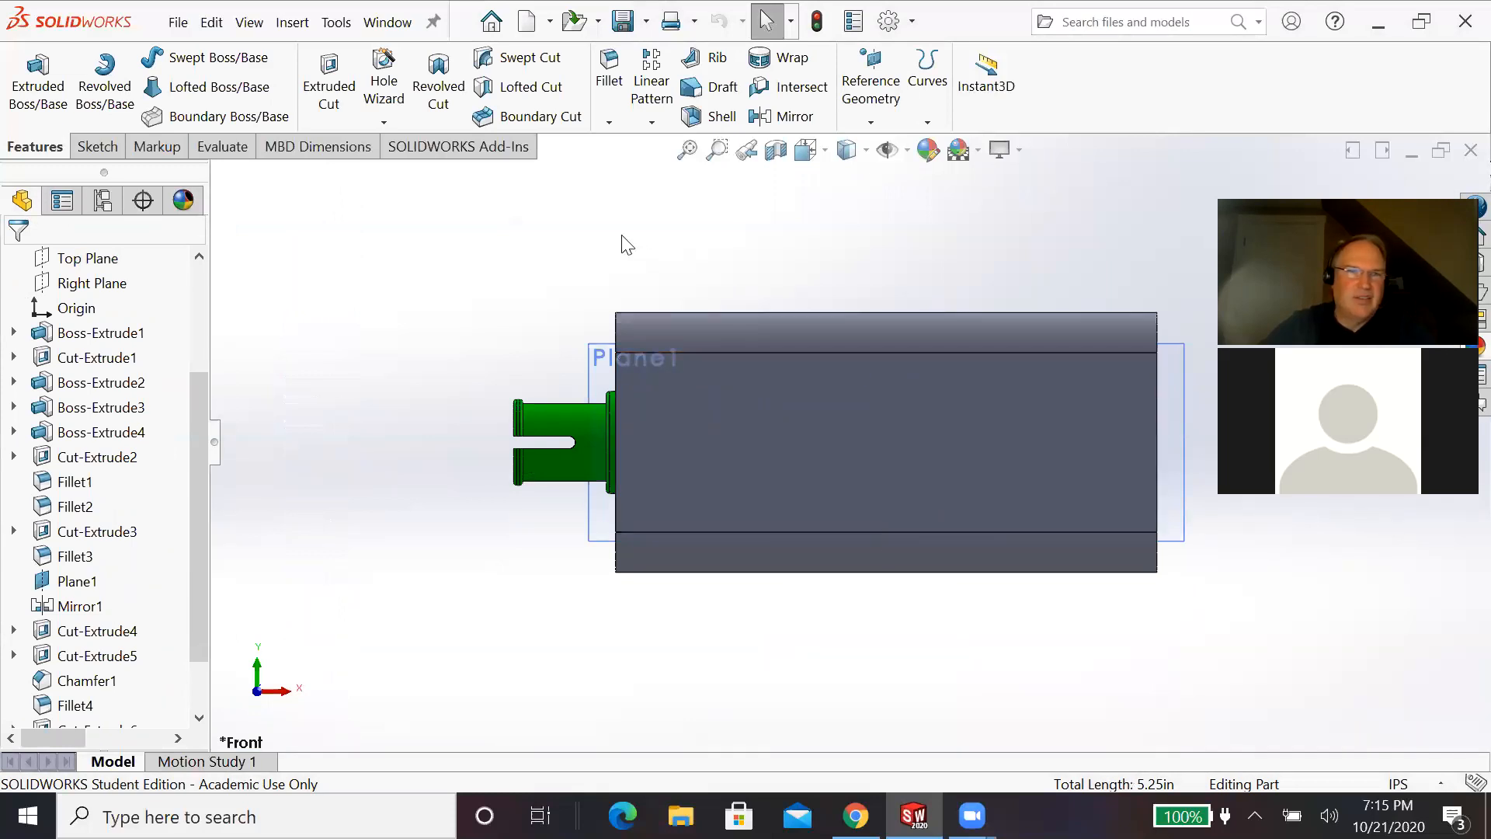
left_click(807, 414)
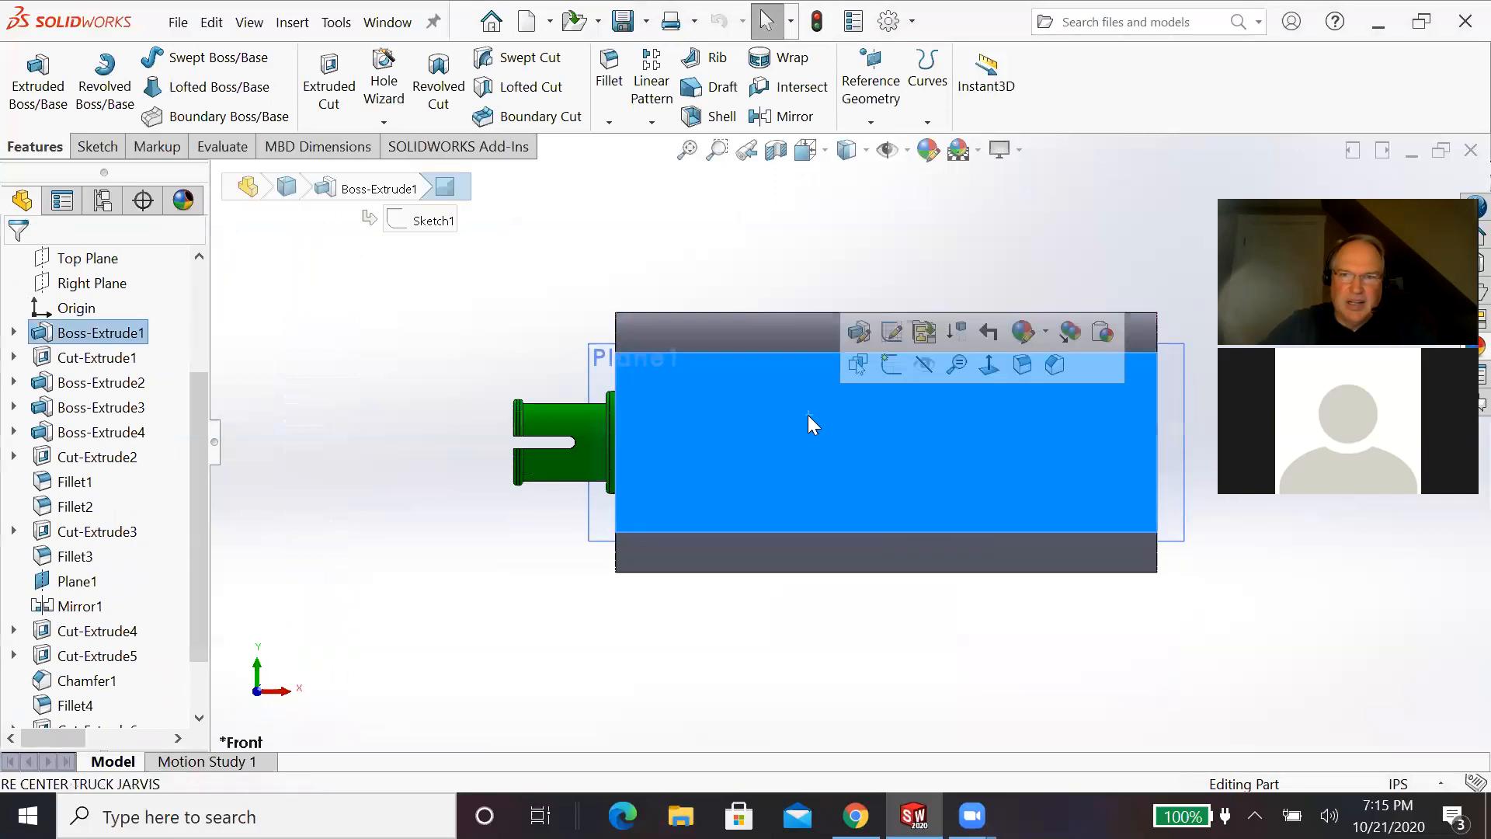
left_click(890, 365)
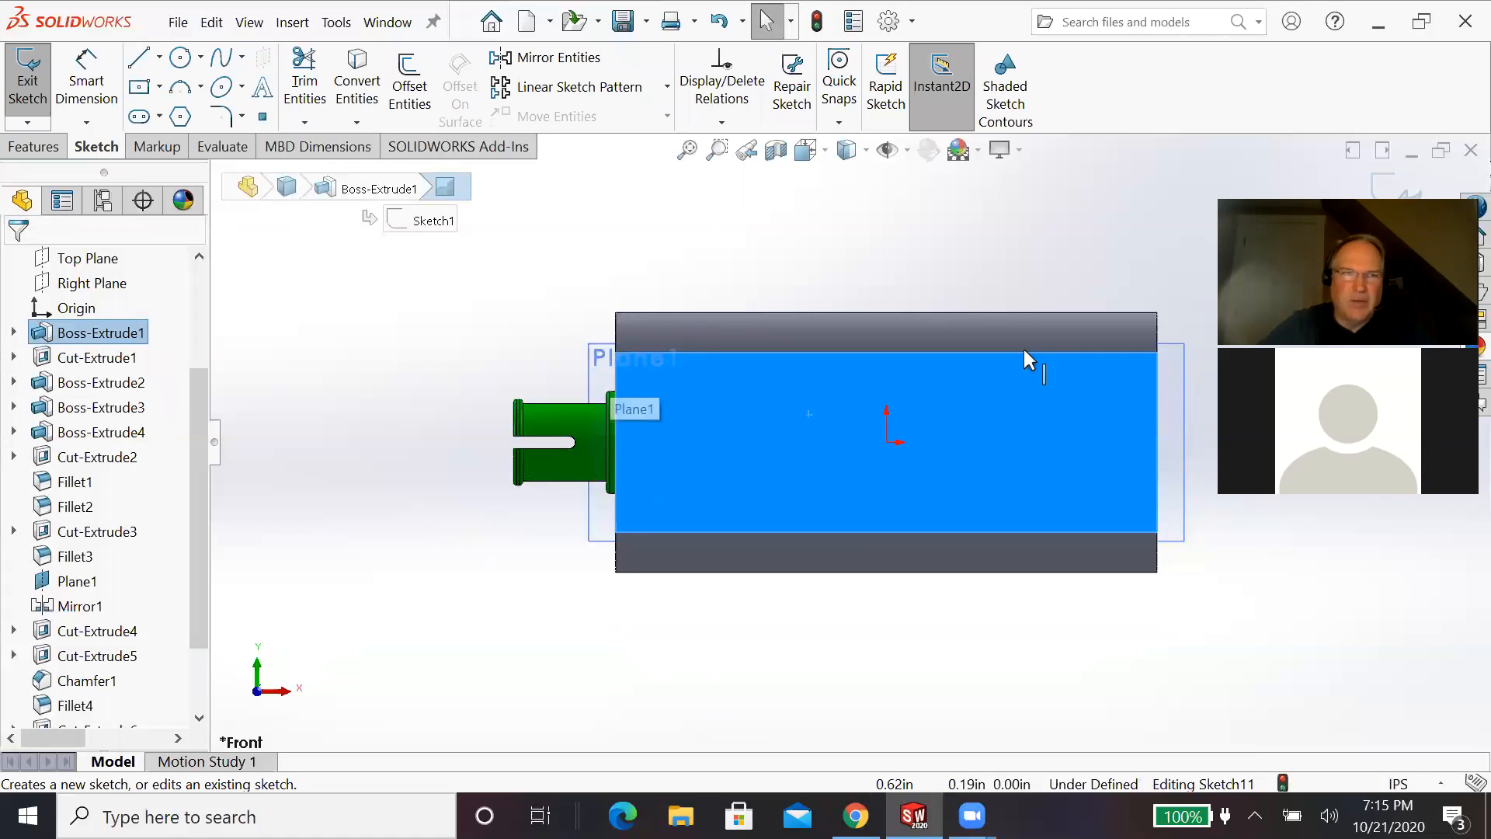
Step: Sketch a very thin corner rectangle along the upper edge of the front face, extending beyond both ends of the block
left_click(159, 87)
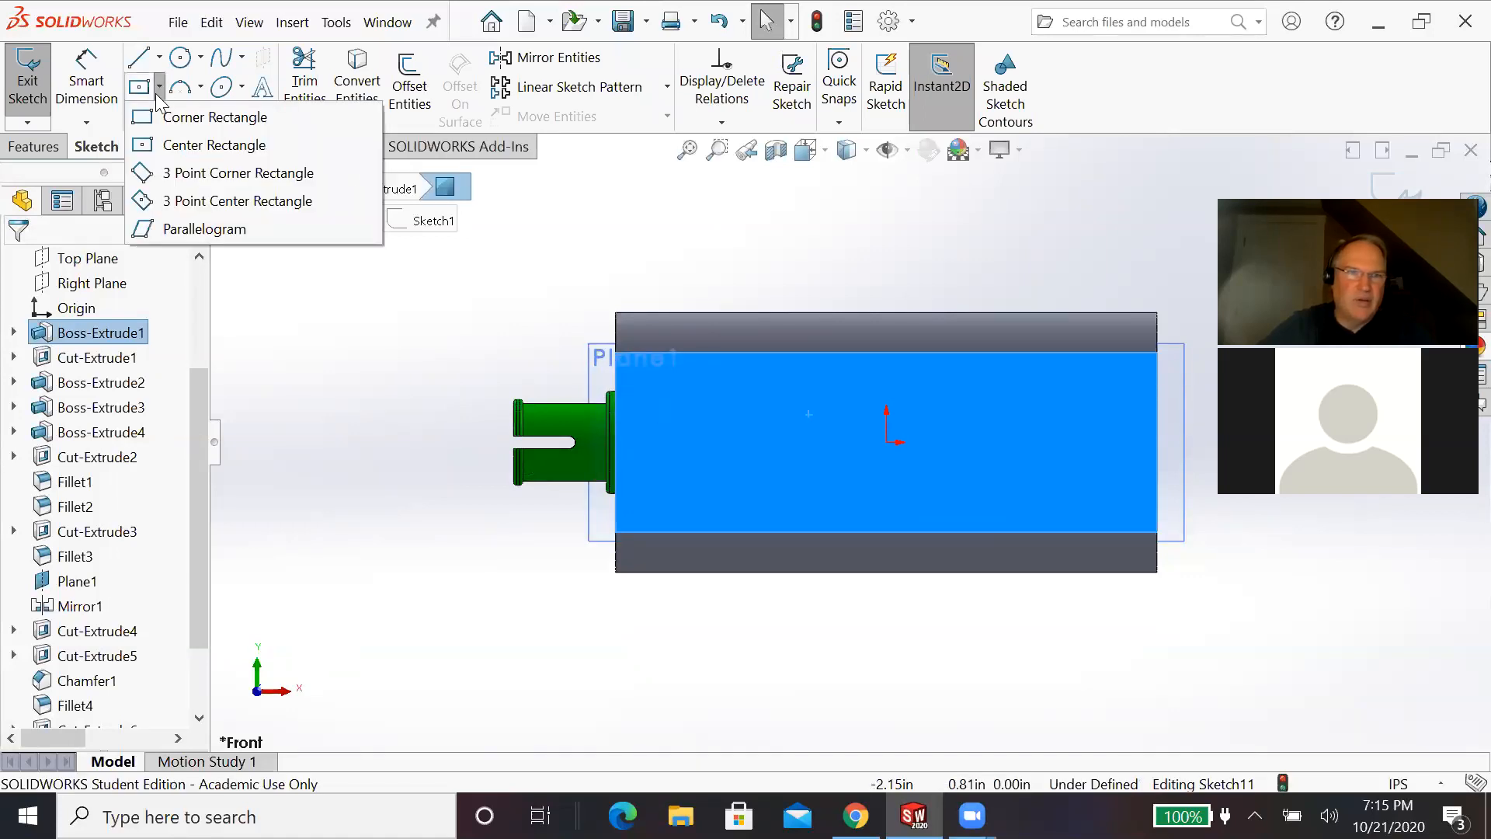
left_click(149, 118)
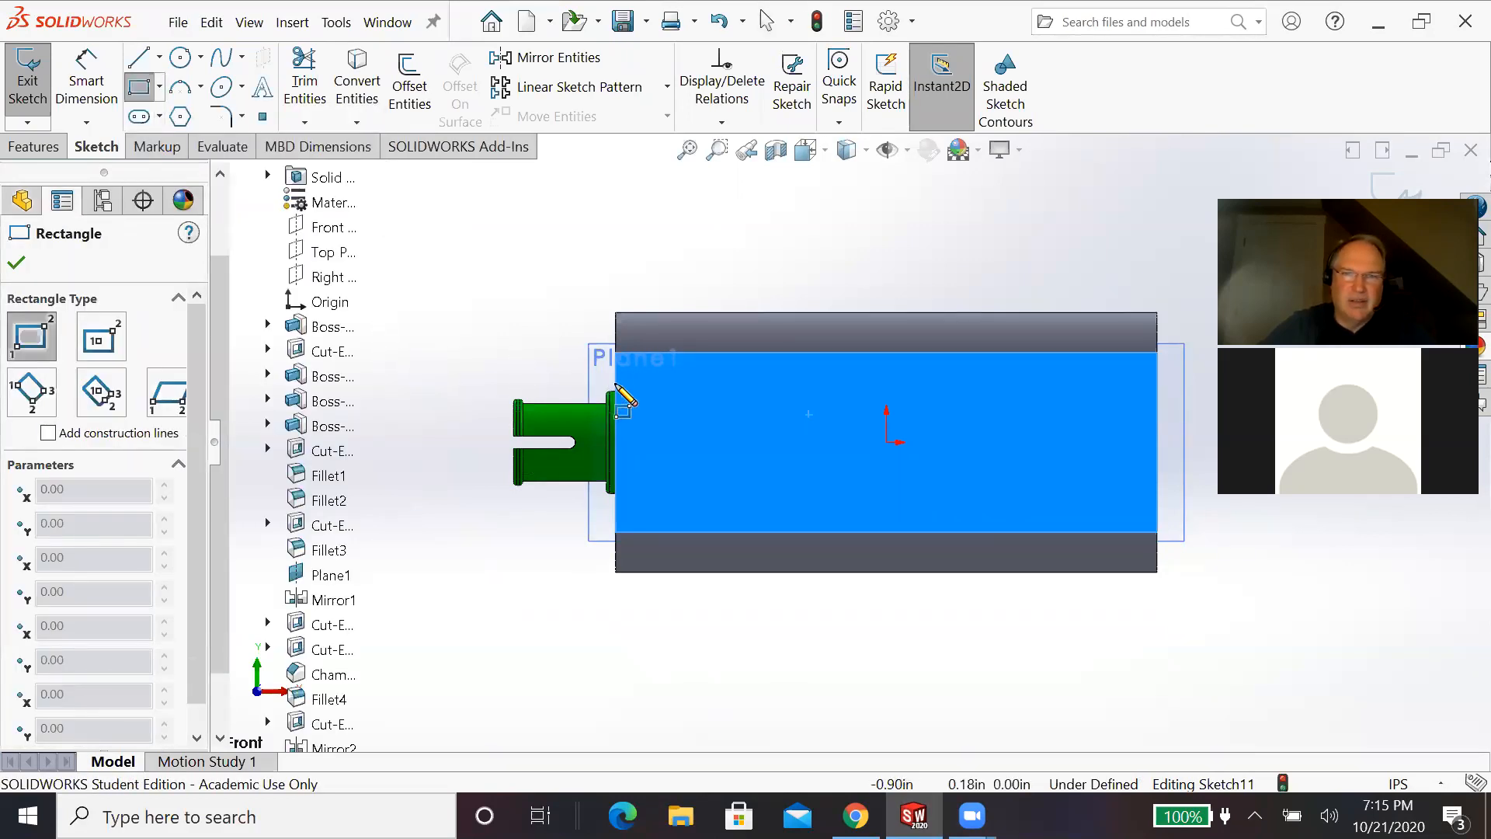
left_click(489, 351)
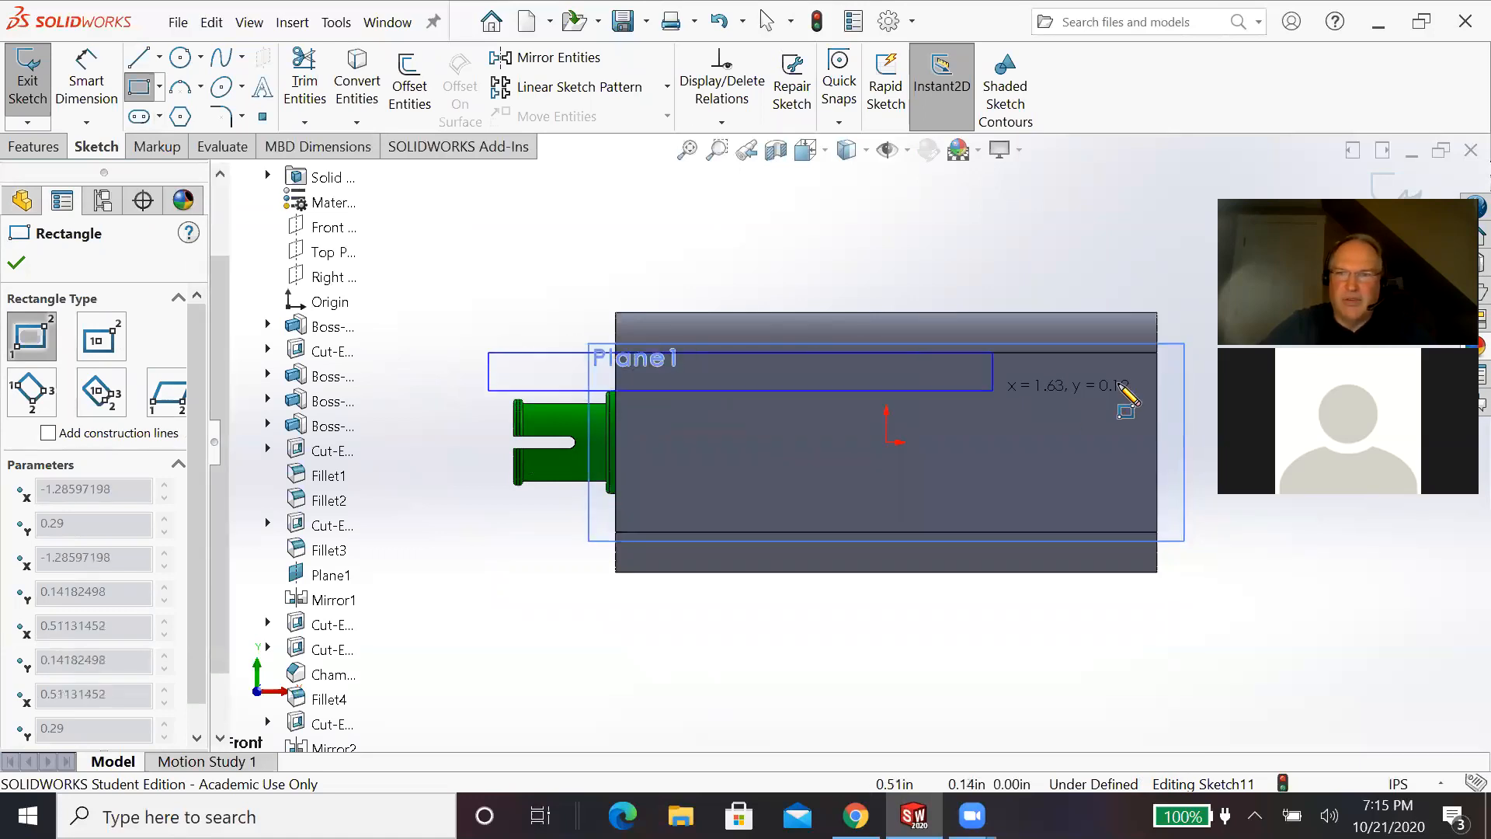
left_click(1203, 357)
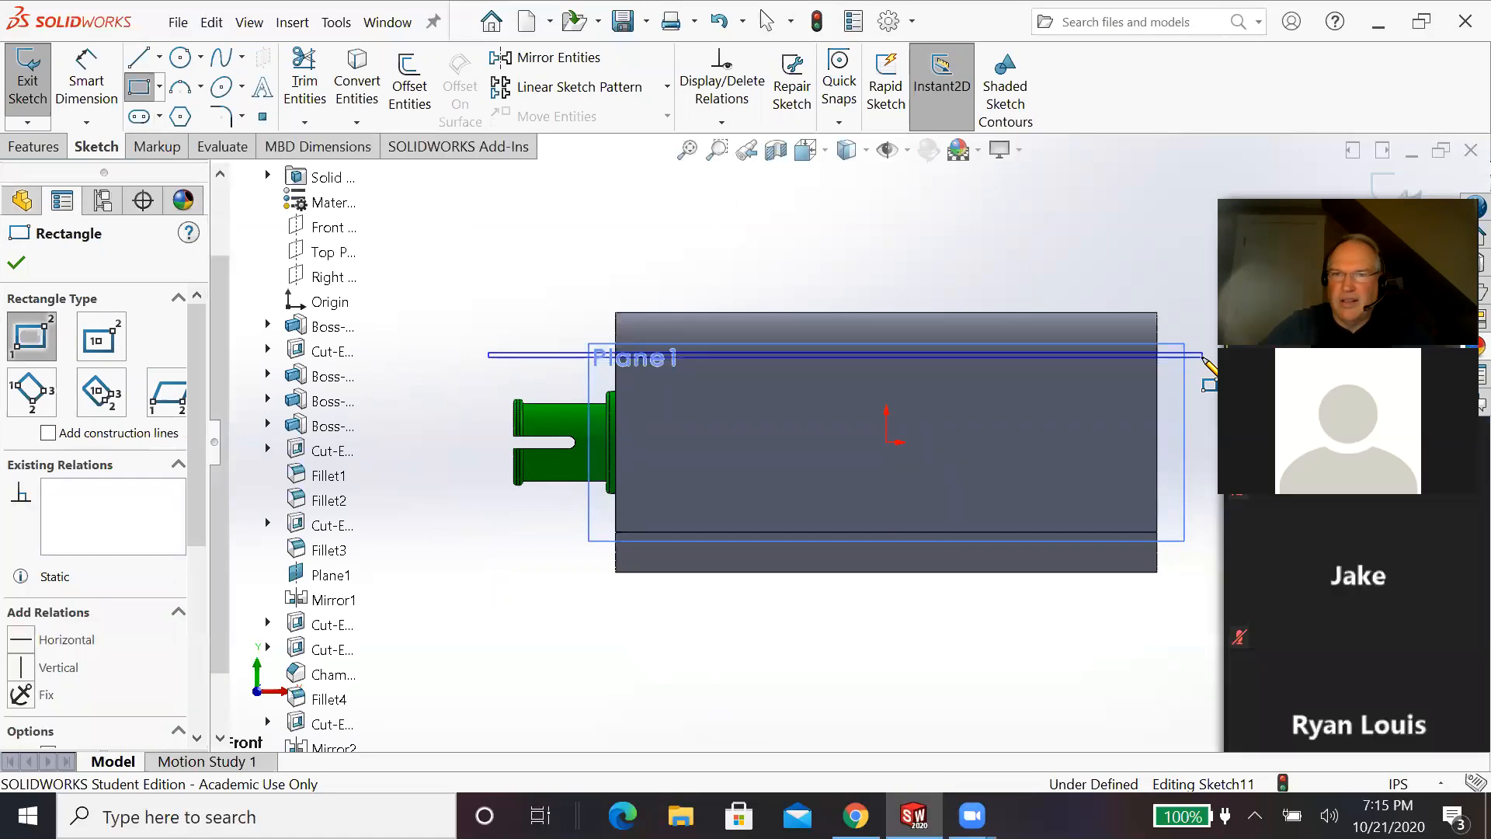
key("z")
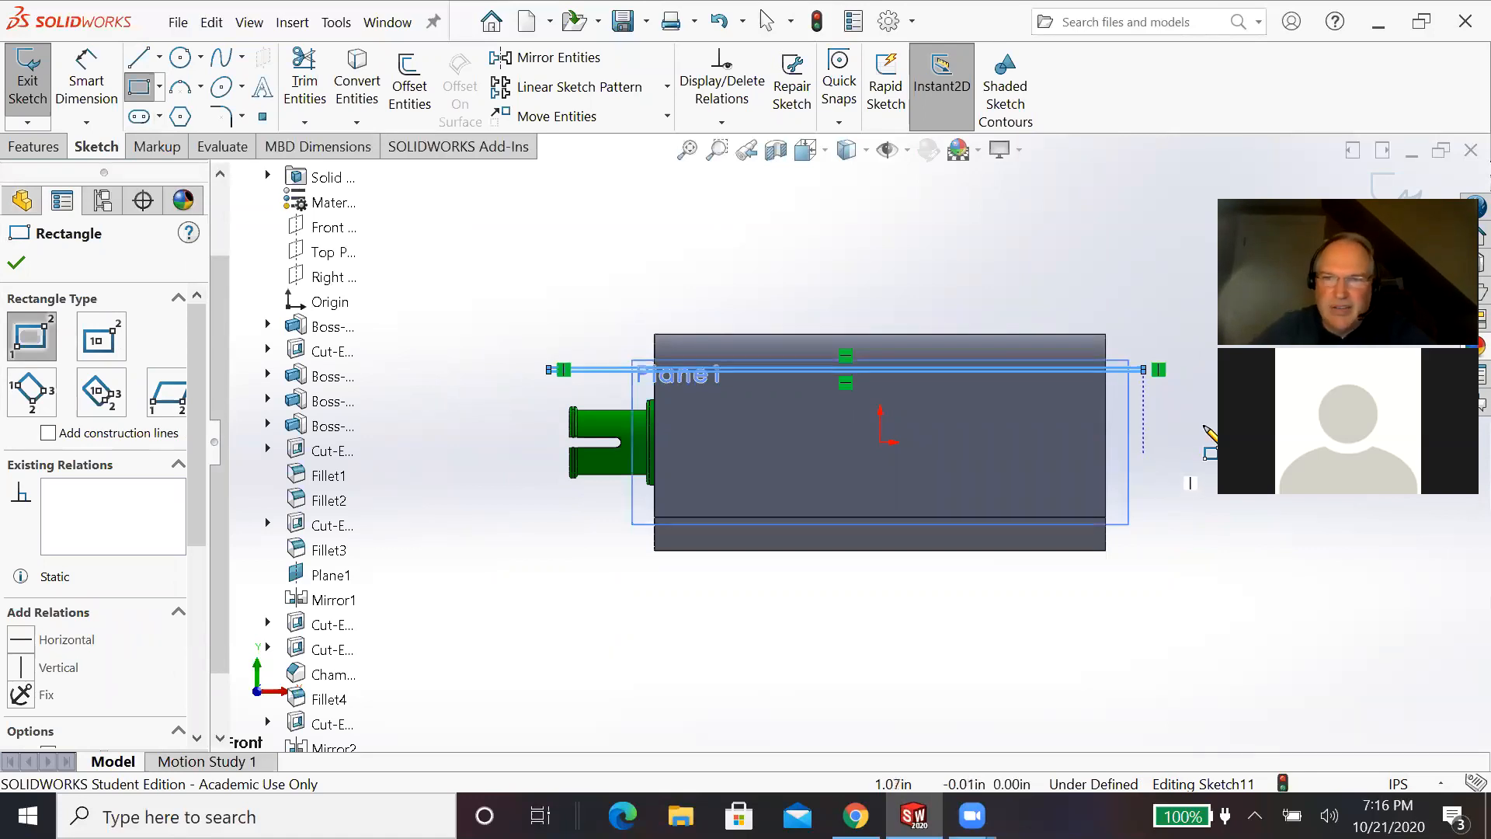
scroll(1148, 407, "down", 5)
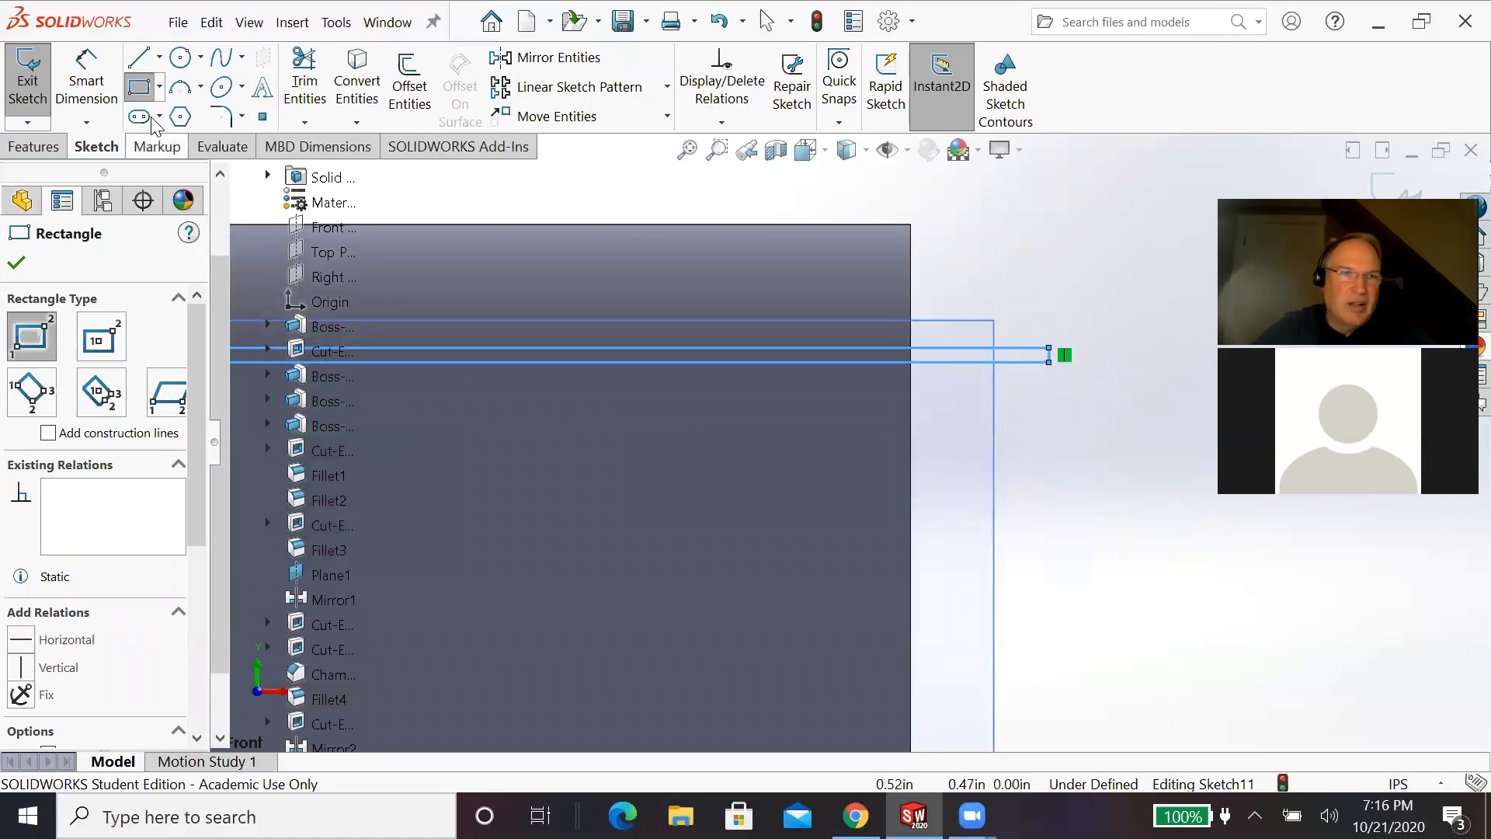
Step: Dimension the thin rectangle's height on the front face and set it to 0.01 in
left_click(89, 70)
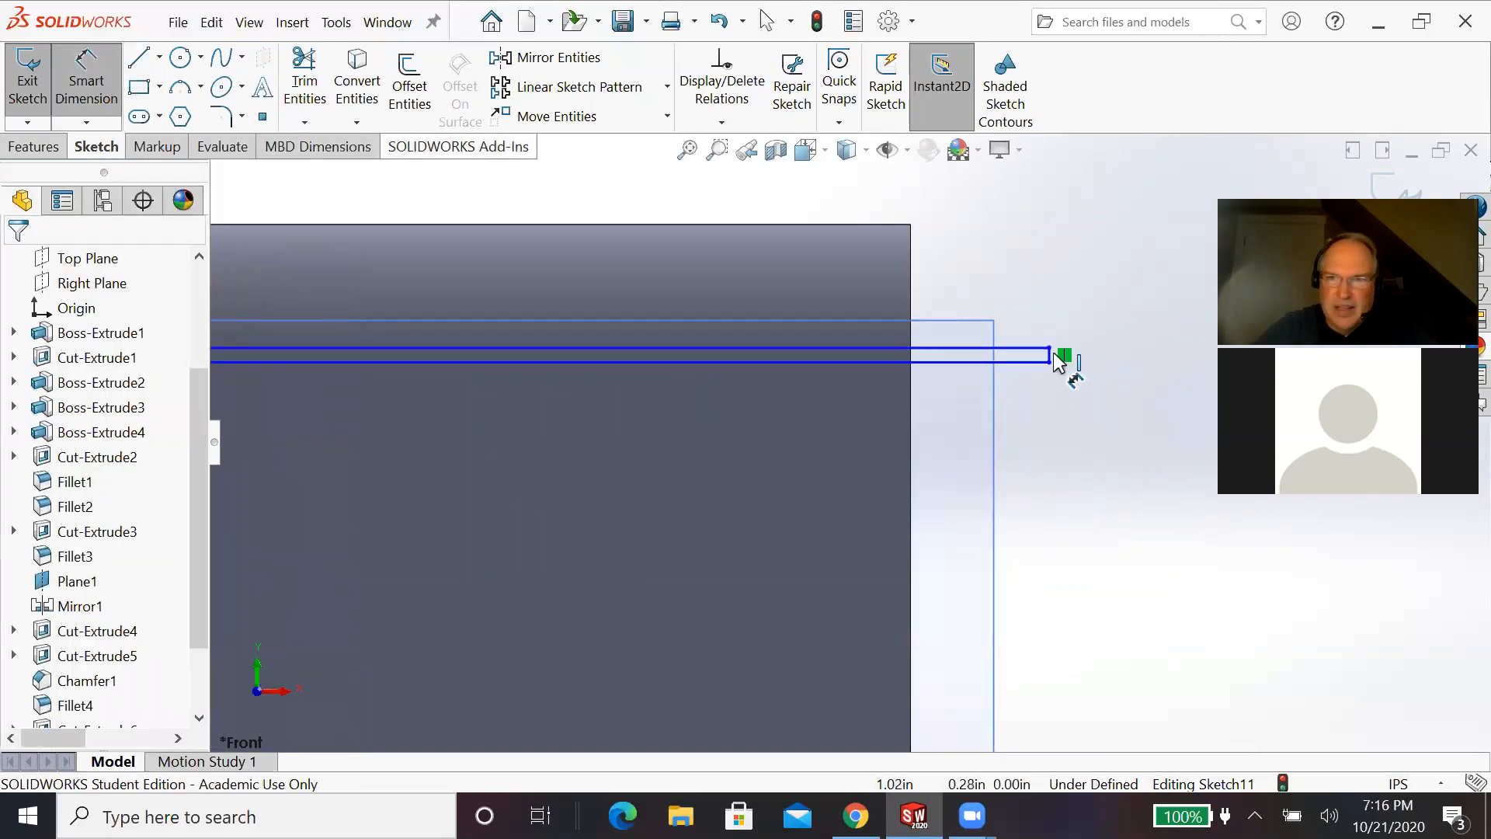
left_click(1064, 357)
left_click(1119, 369)
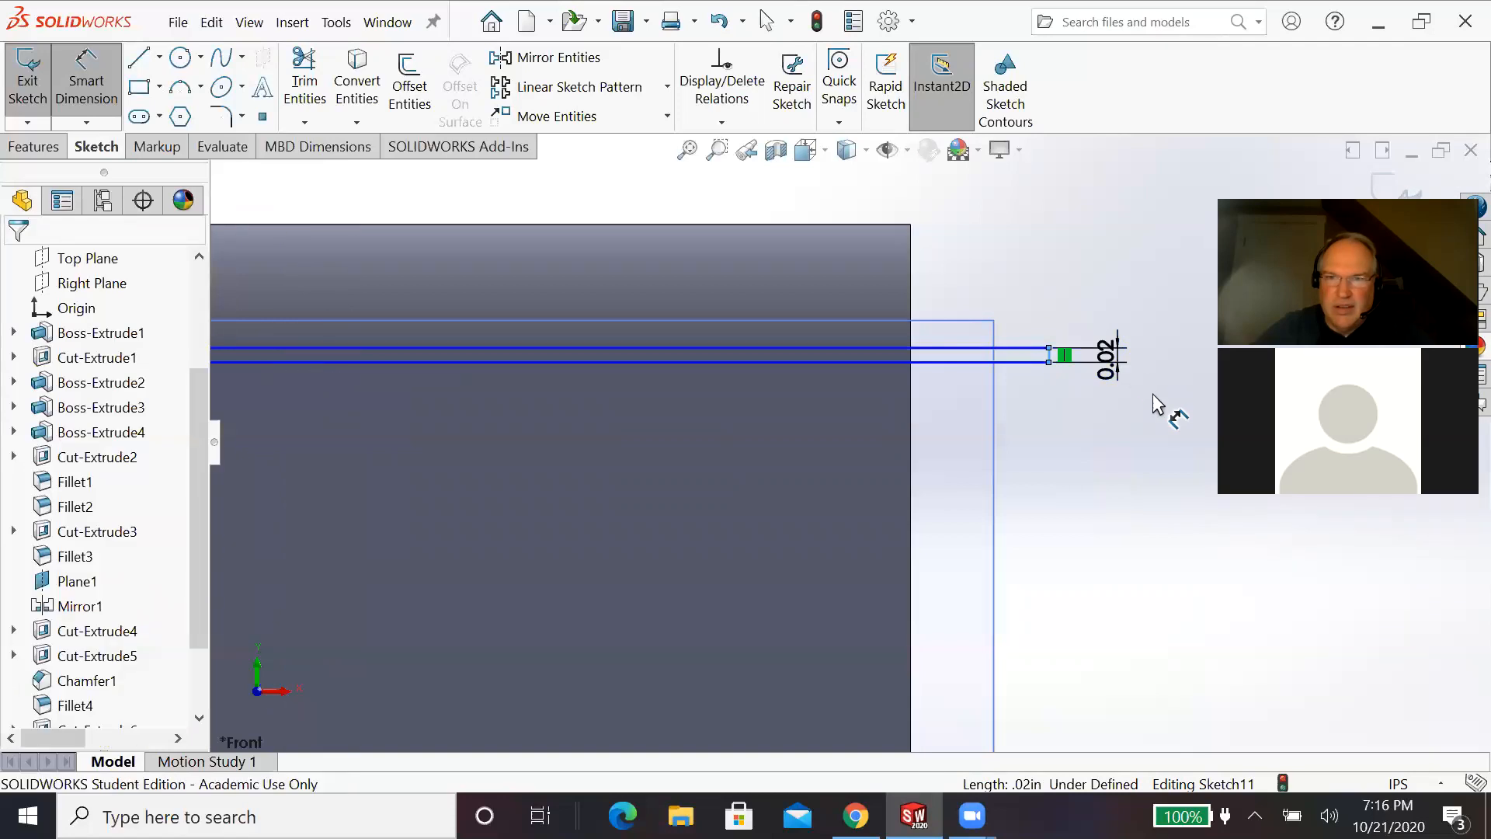
left_click(1157, 403)
type(".")
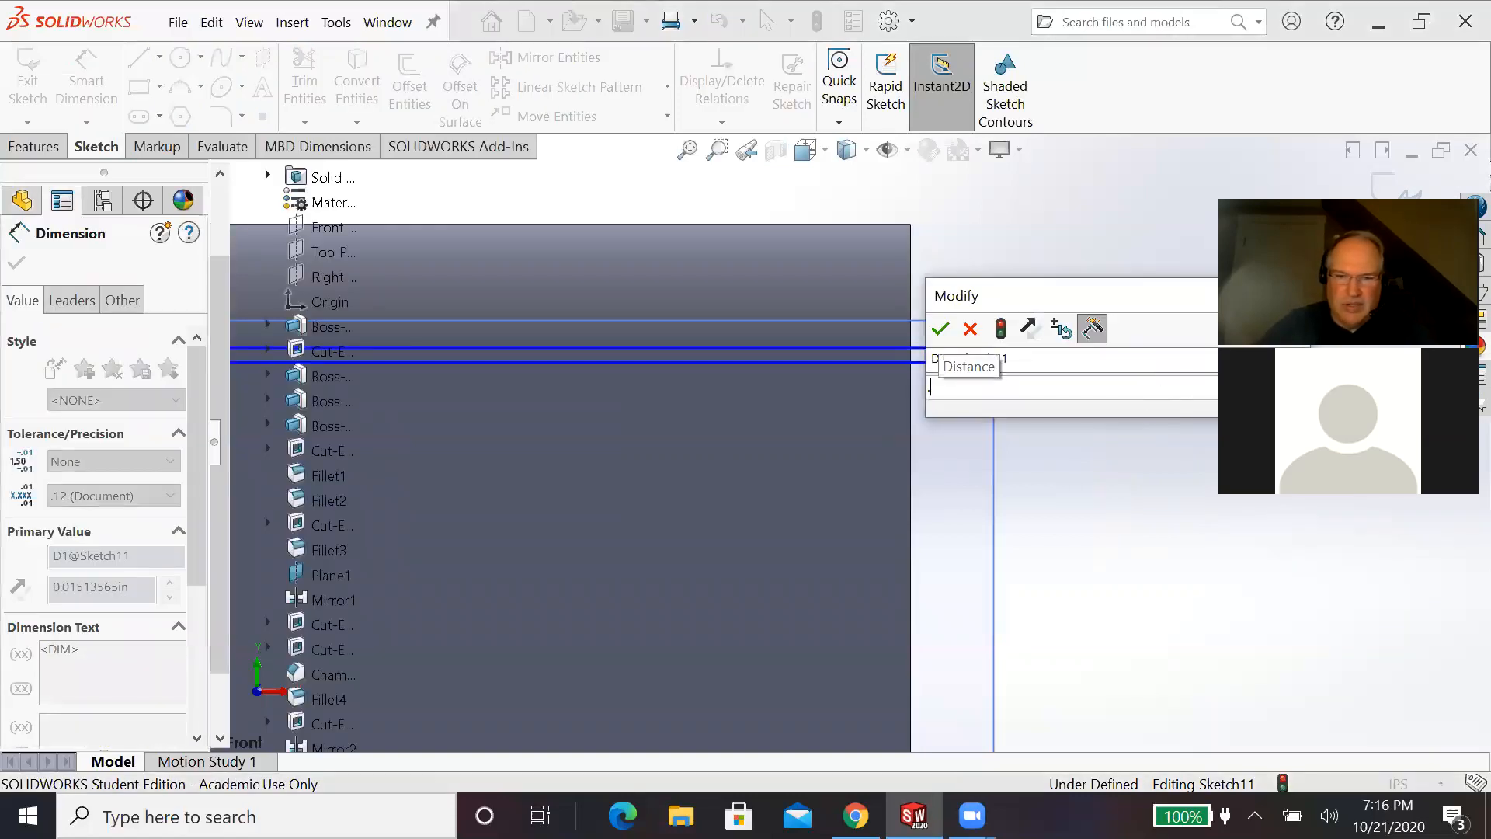
type("02")
key("Return")
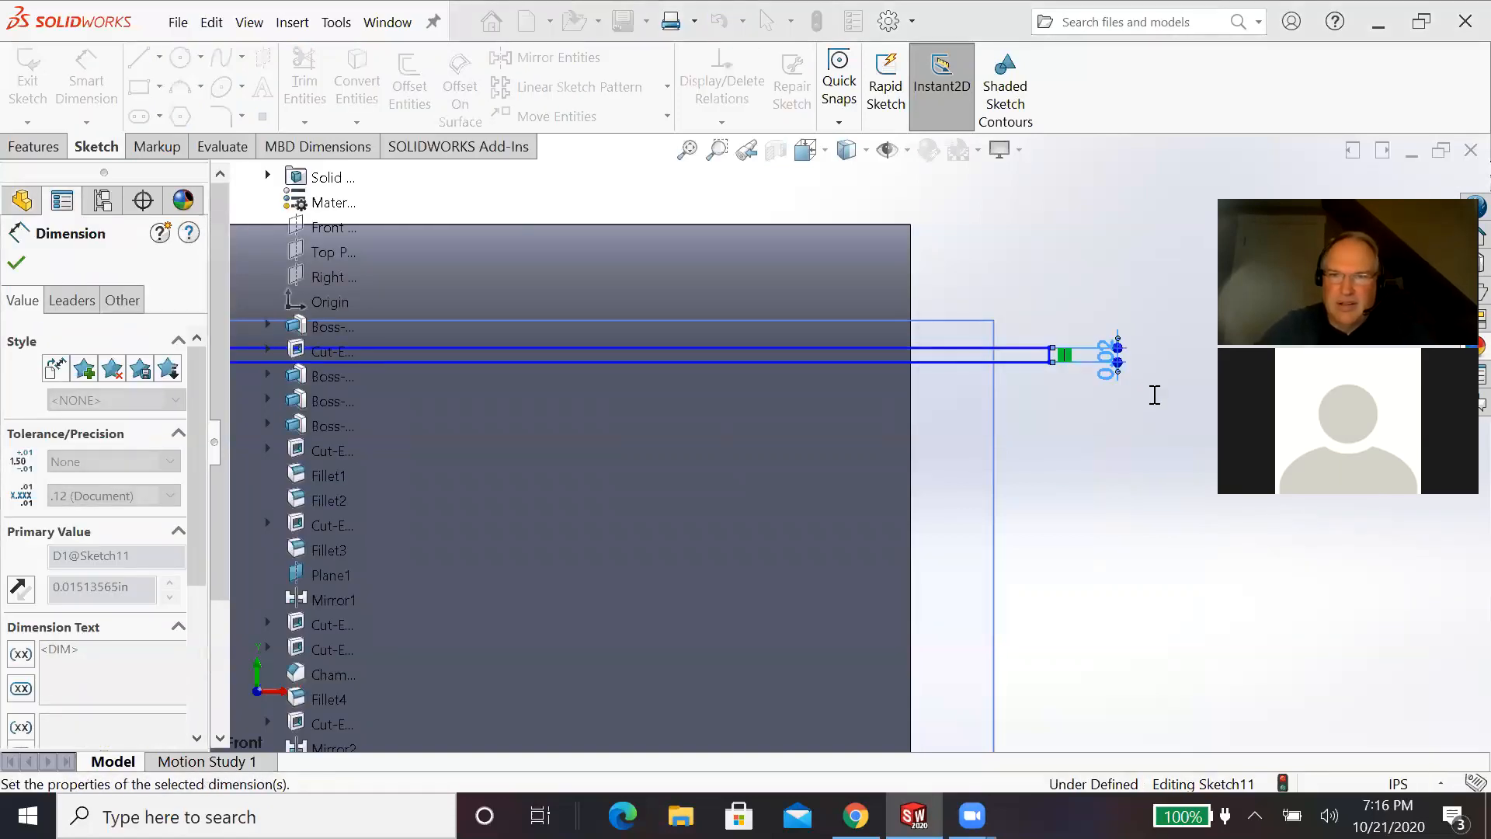
Step: Set the distance from the block's top edge to the thin rectangle's upper line to 0.13 in and finish the sketch
left_click(877, 224)
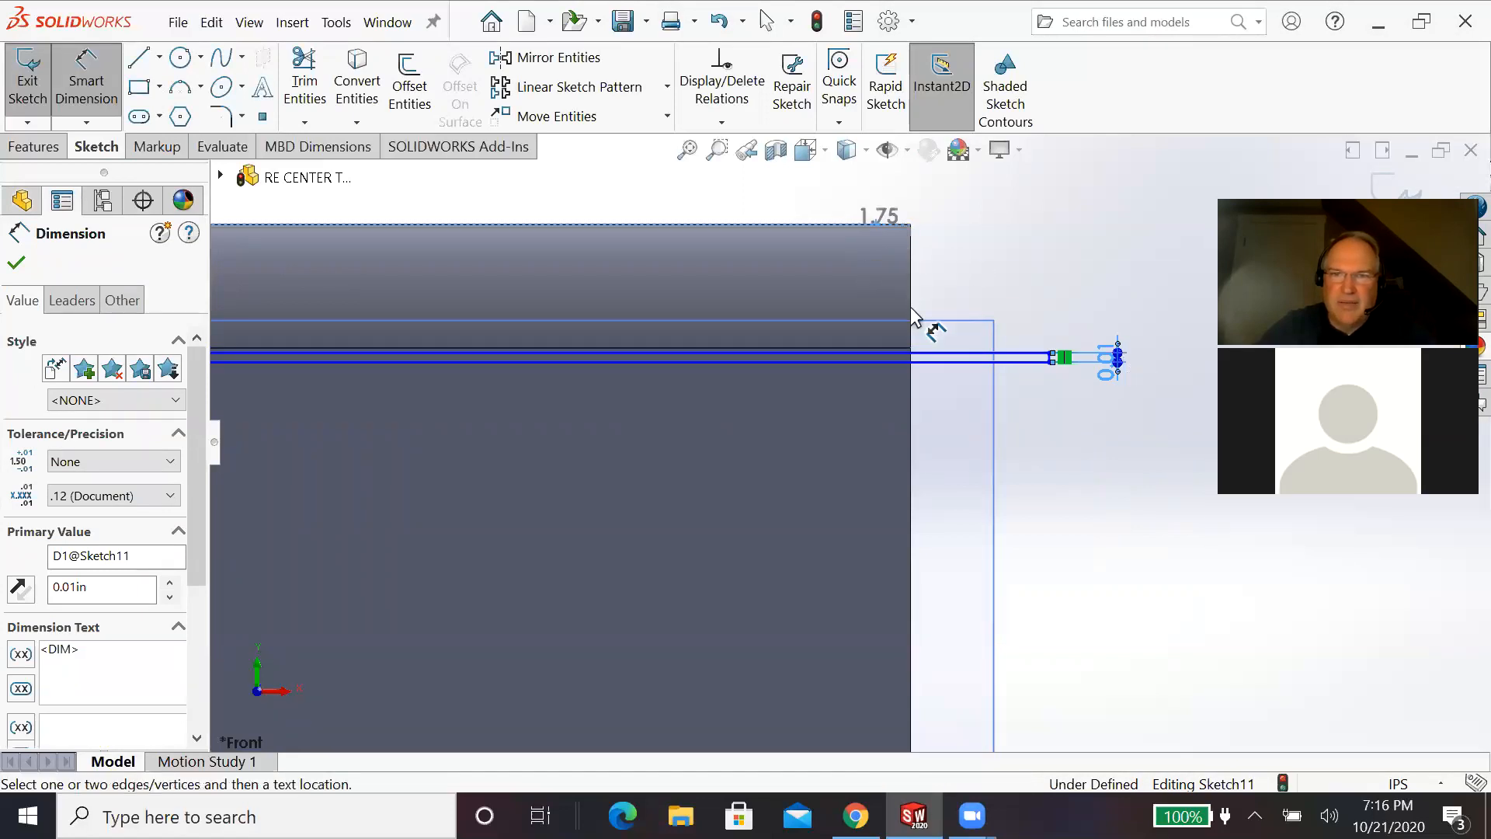
left_click(946, 358)
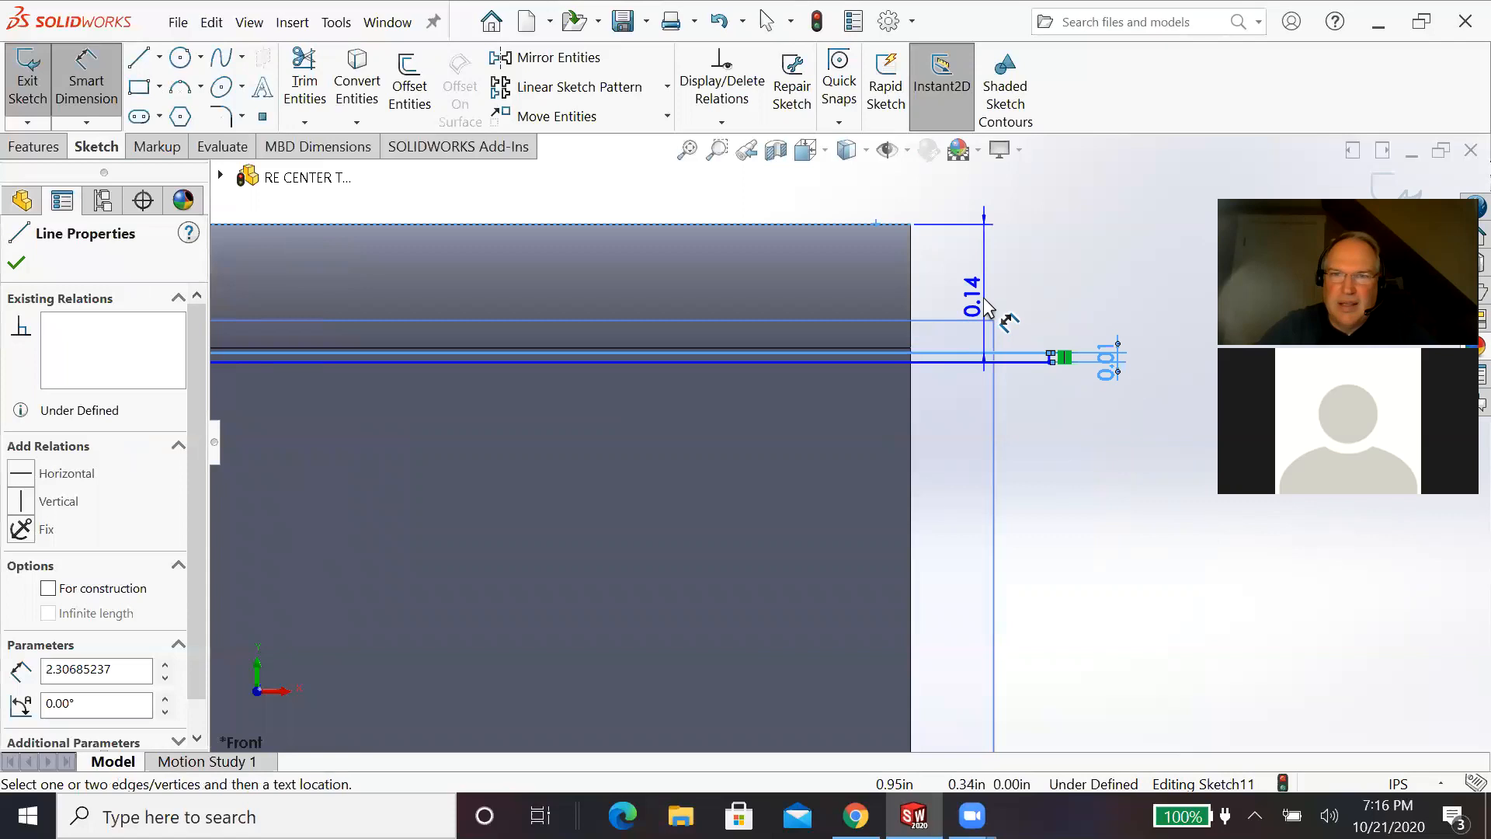
left_click(987, 307)
type(".13")
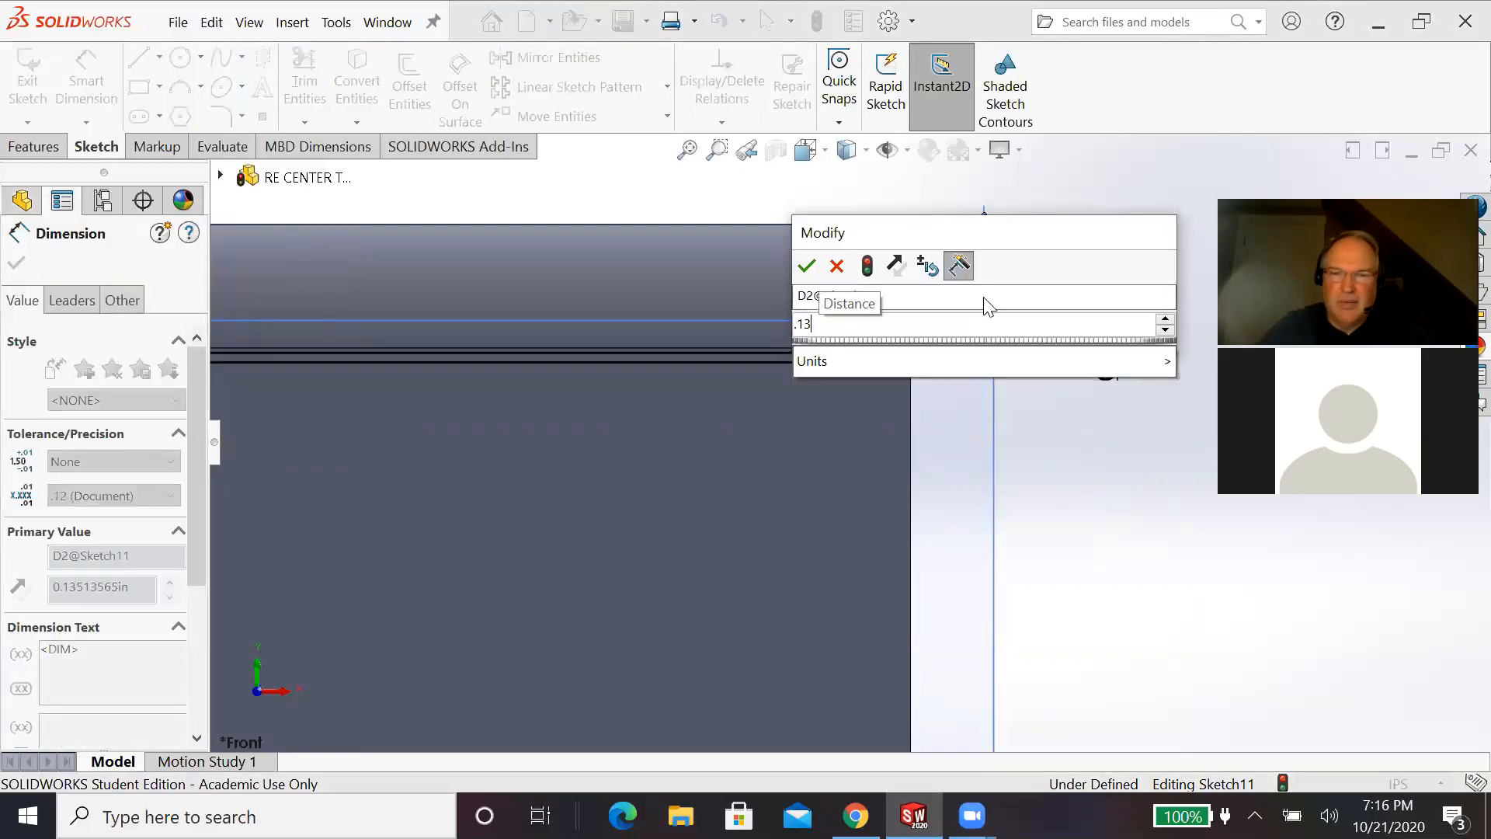
key("Return")
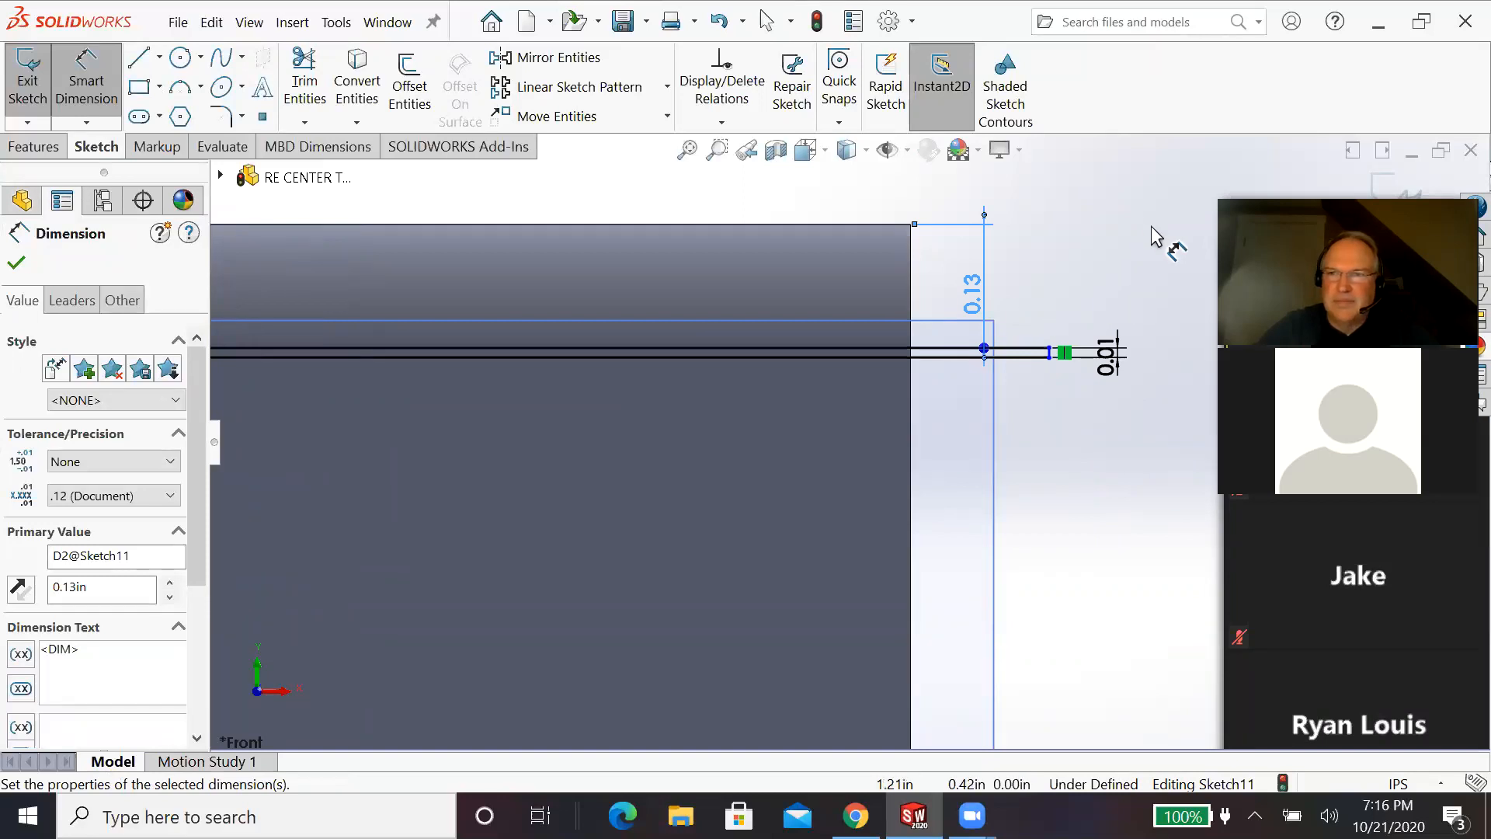
key("ctrl+b")
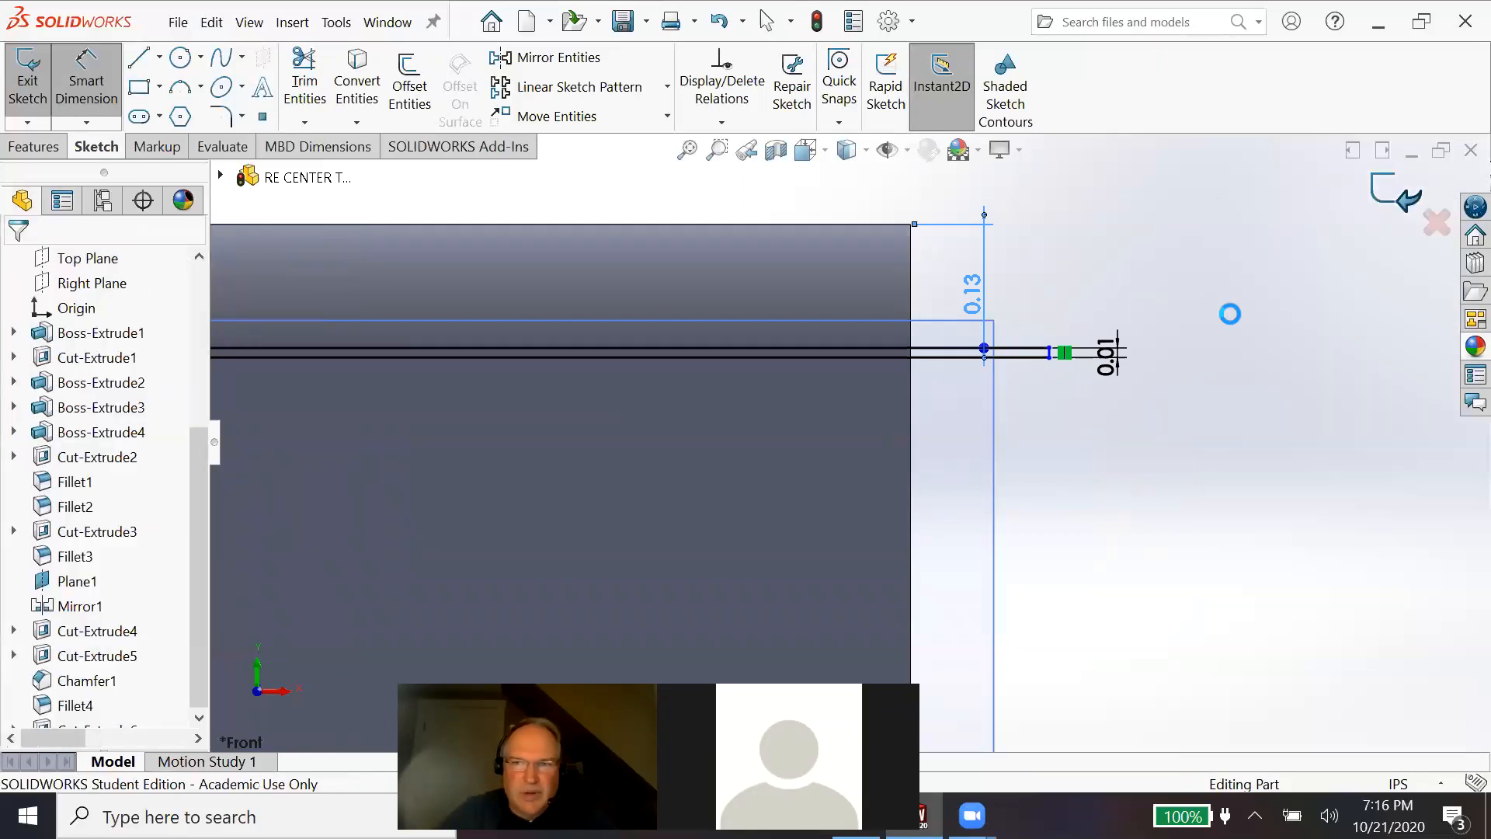
Step: Cut the thin rectangle into the front side face with a Blind Extruded Cut 0.01 in deep, seen in the Isometric view
key("space")
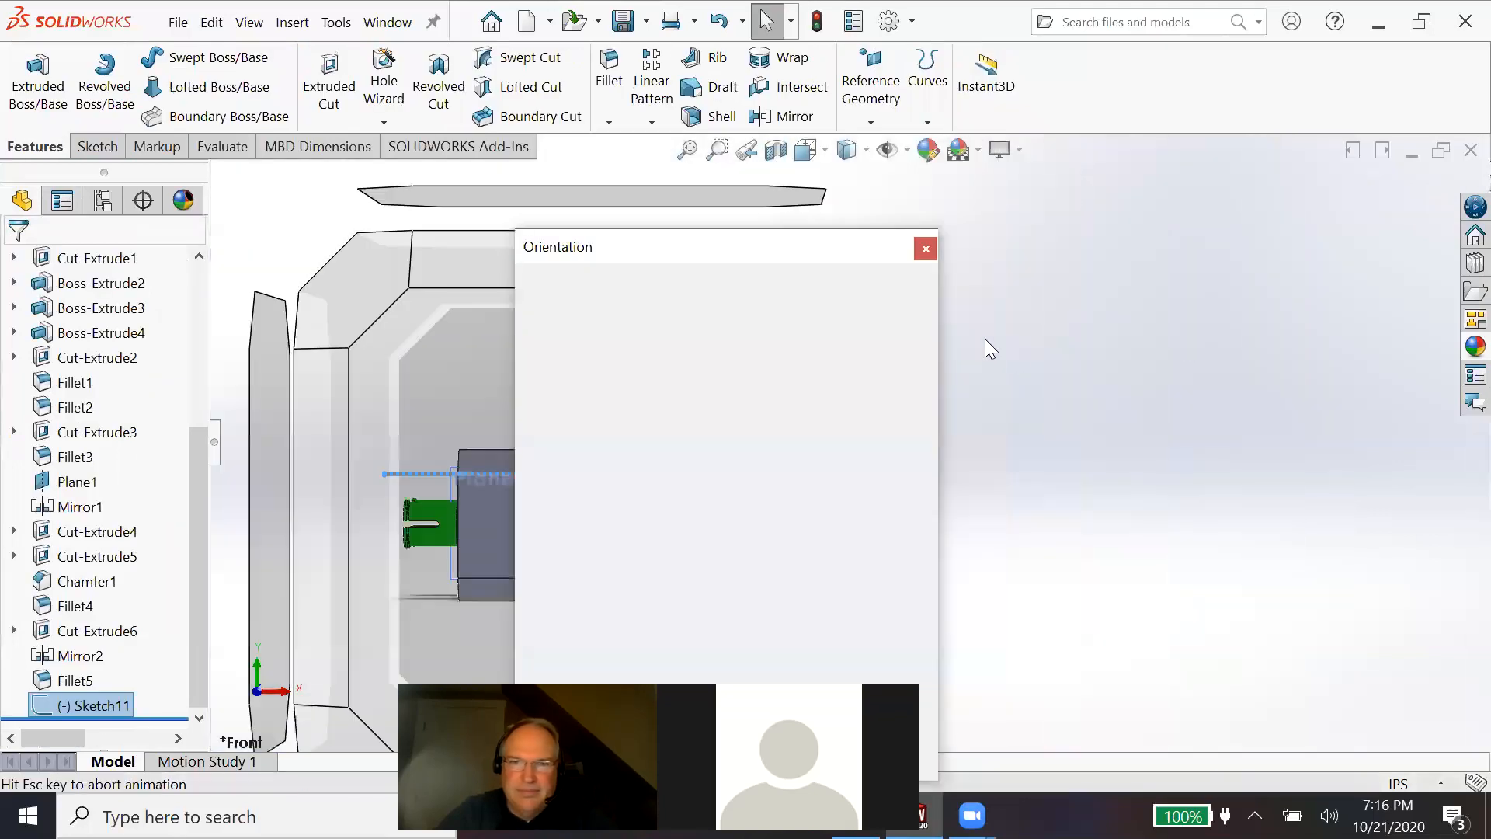
left_click(909, 314)
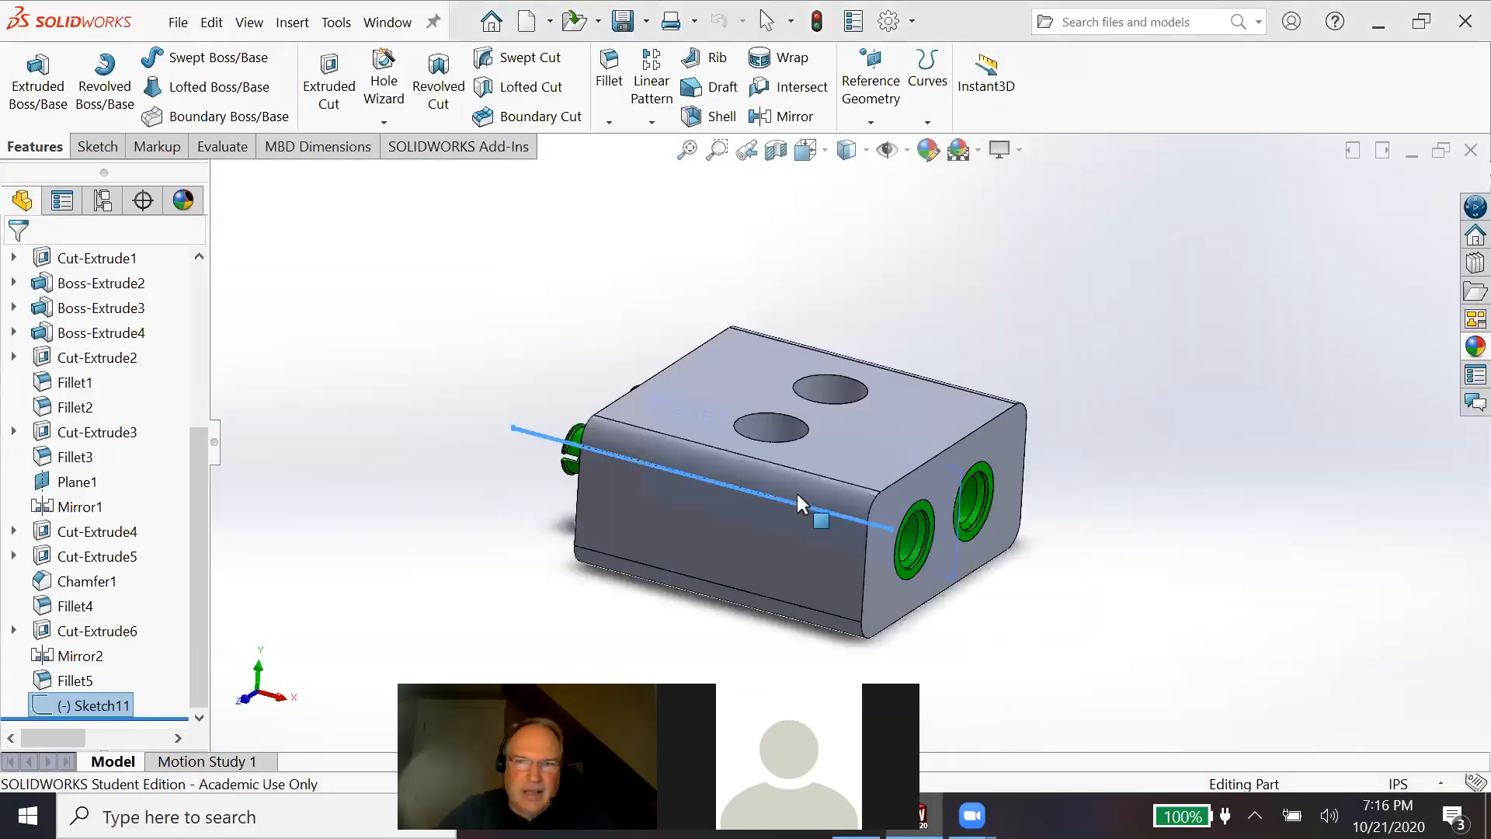
scroll(701, 510, "down", 1)
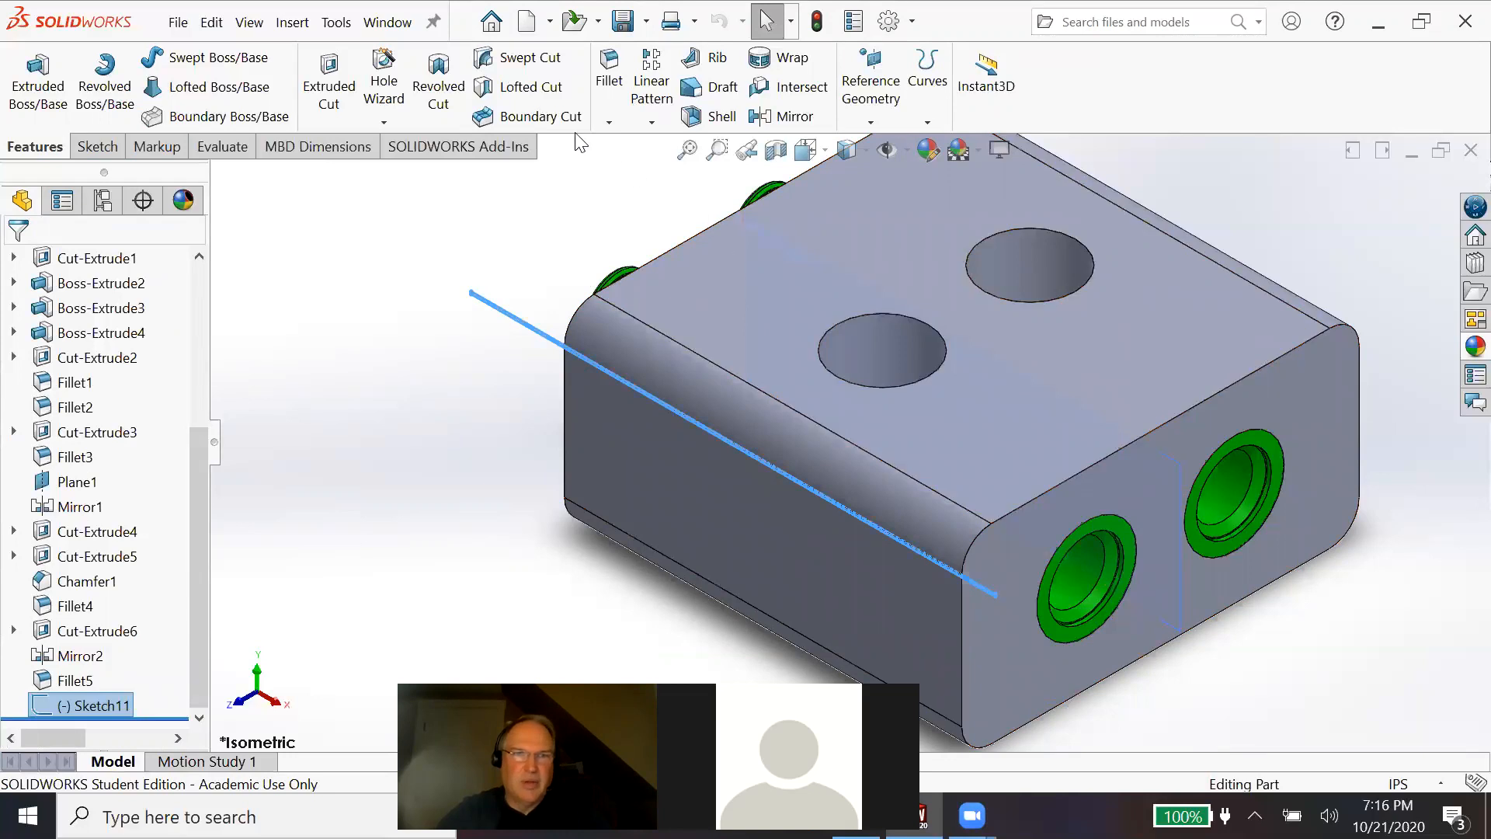
left_click(347, 113)
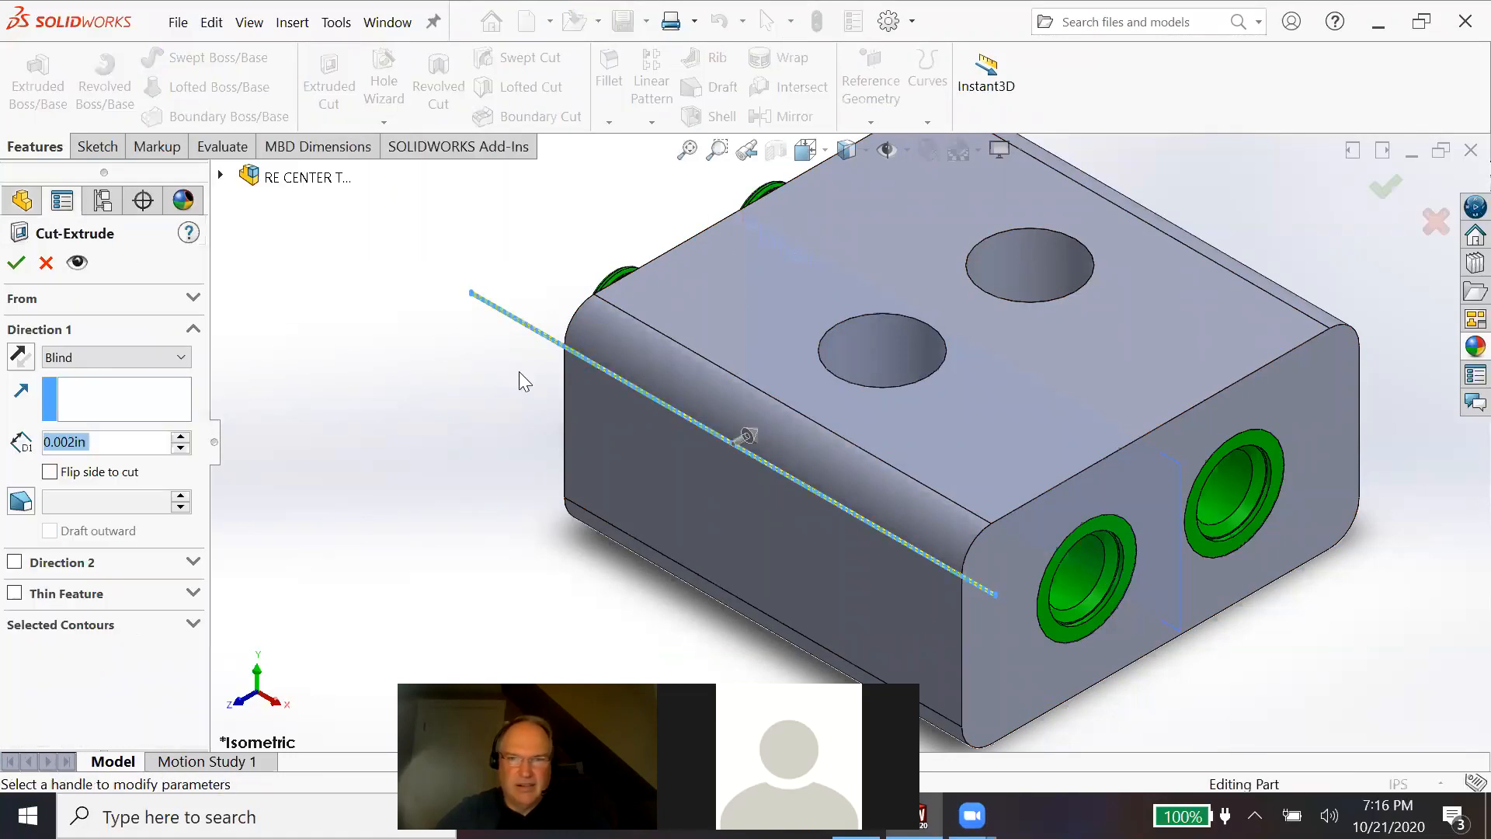
scroll(562, 375, "down", 3)
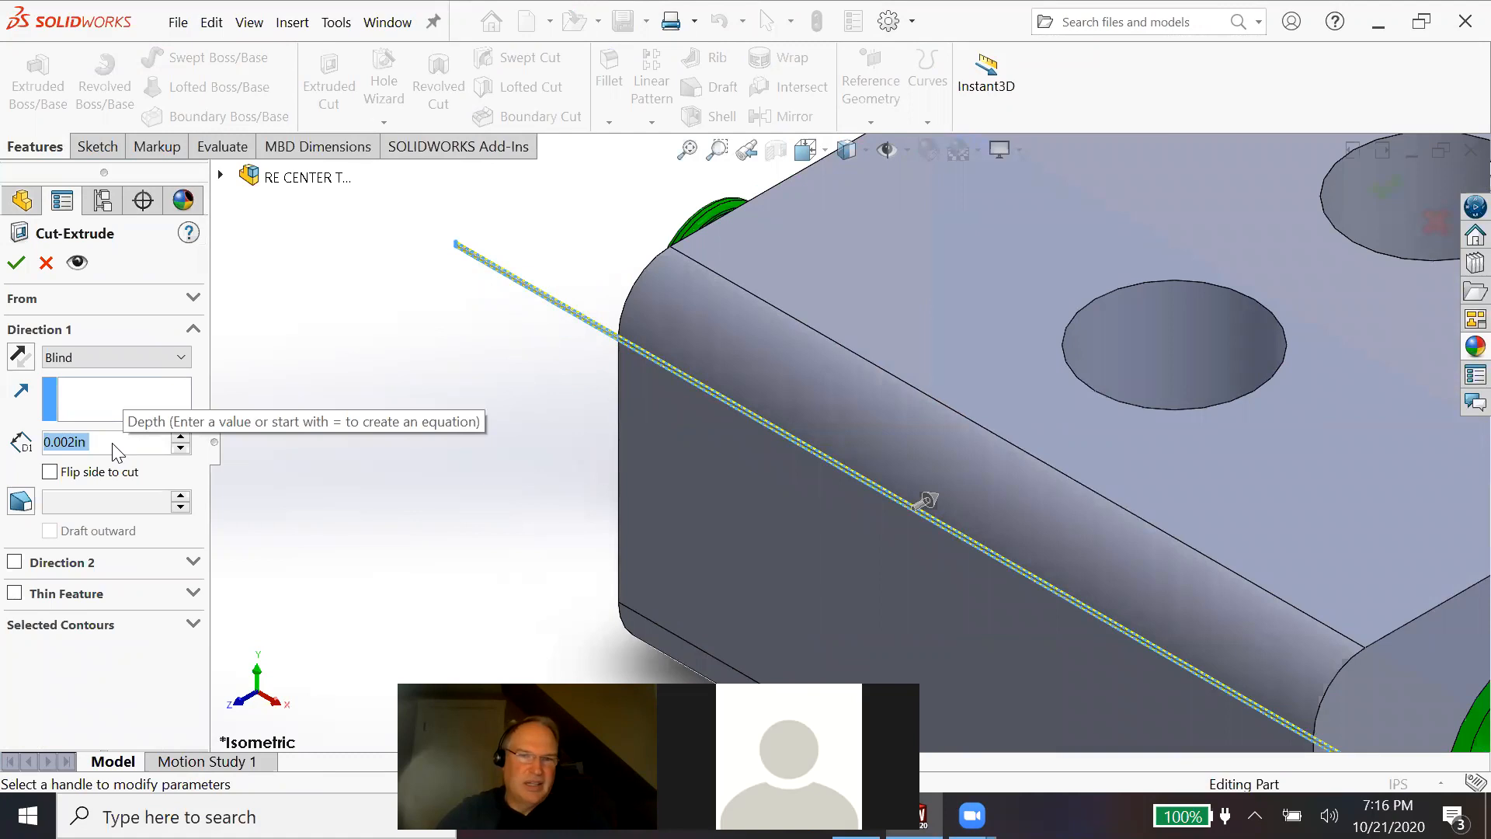
left_click_drag(104, 448, 32, 450)
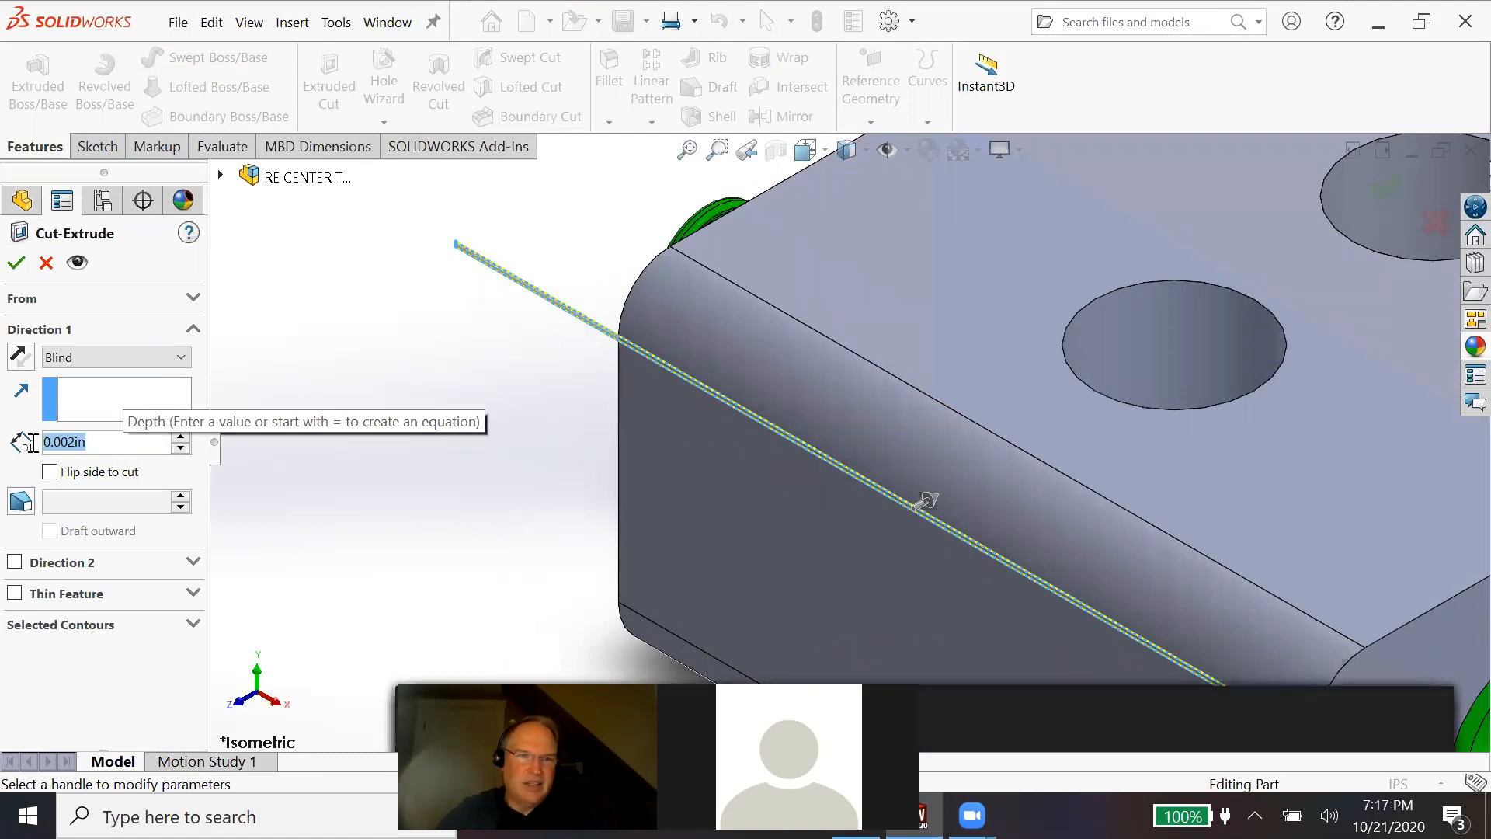
key("BackSpace")
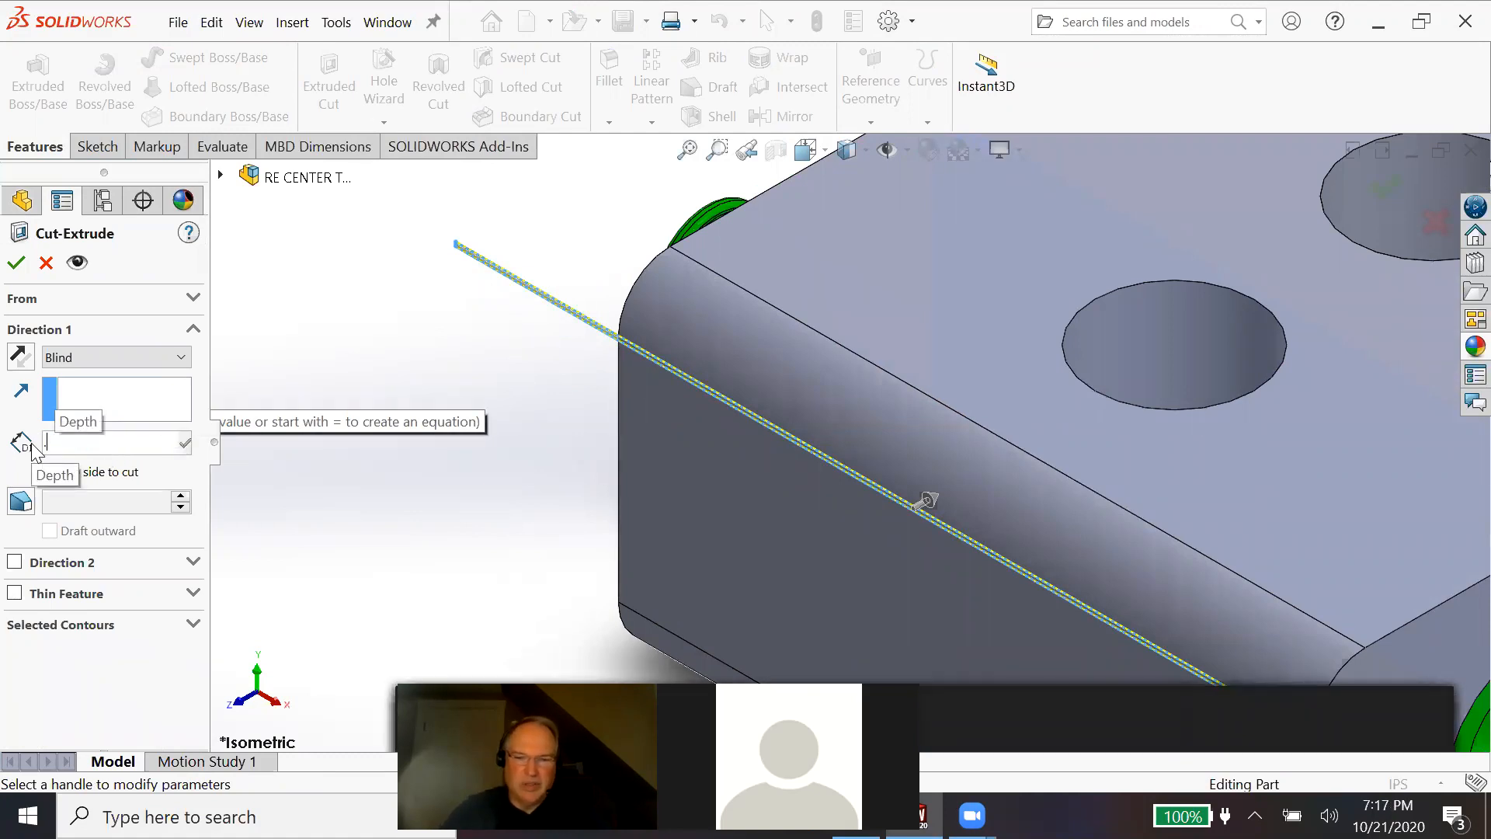
type(".01")
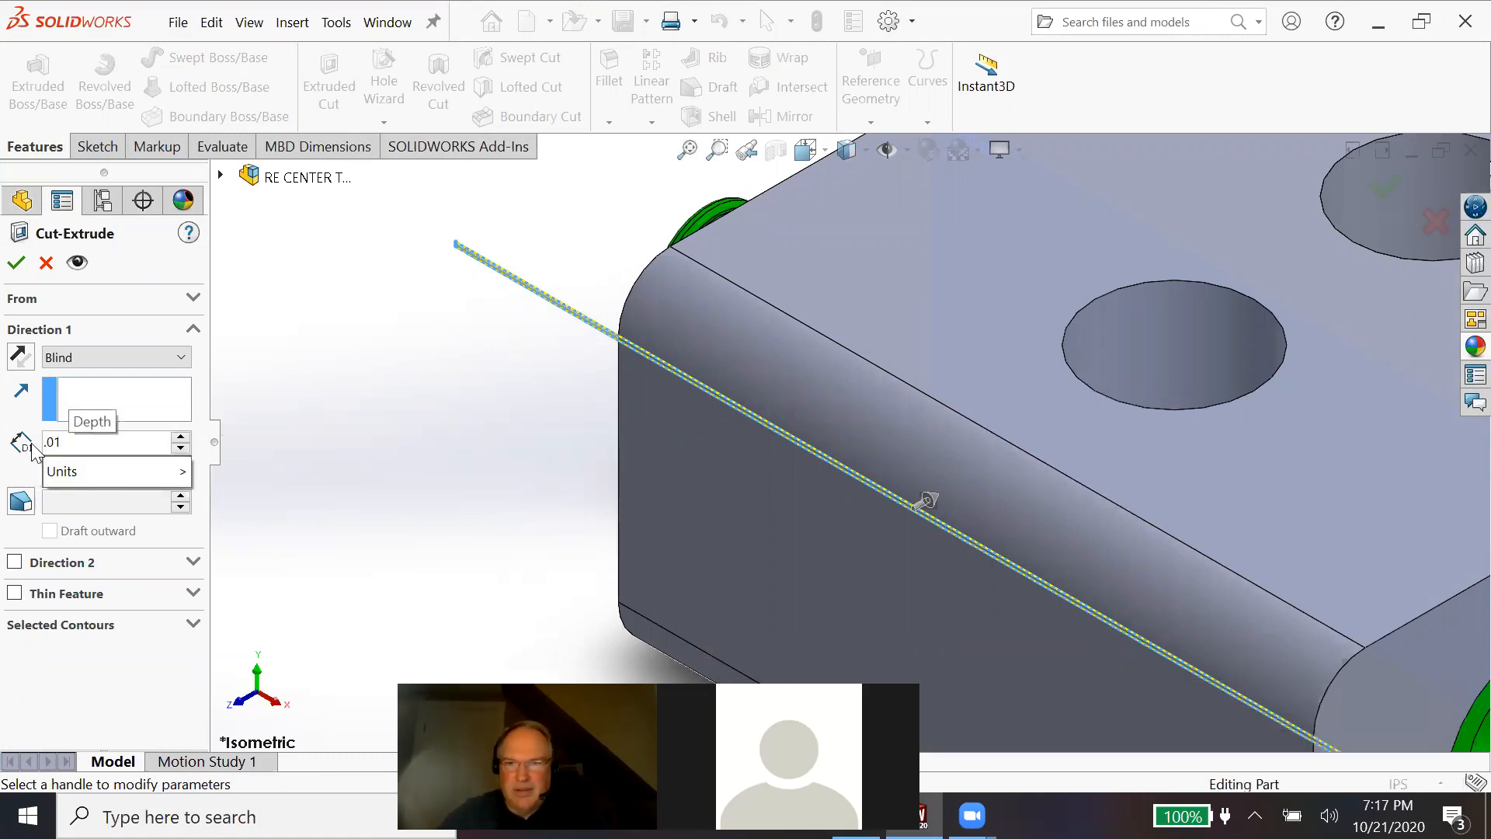
left_click(18, 260)
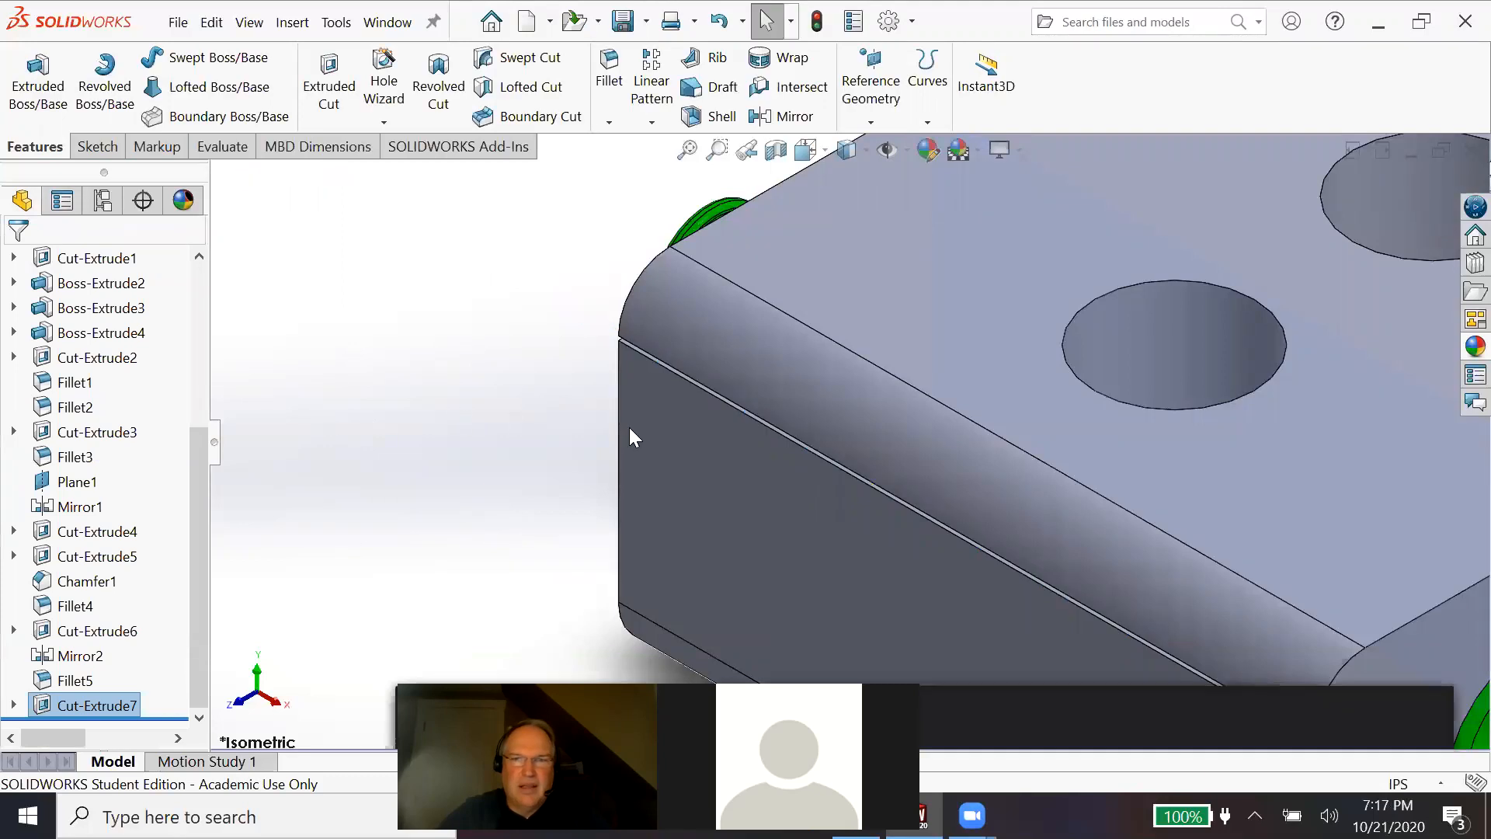
Step: Mirror only the thin groove cut about Plane1 onto the block's opposite side face
middle_click_drag(842, 477, 835, 388)
key("space")
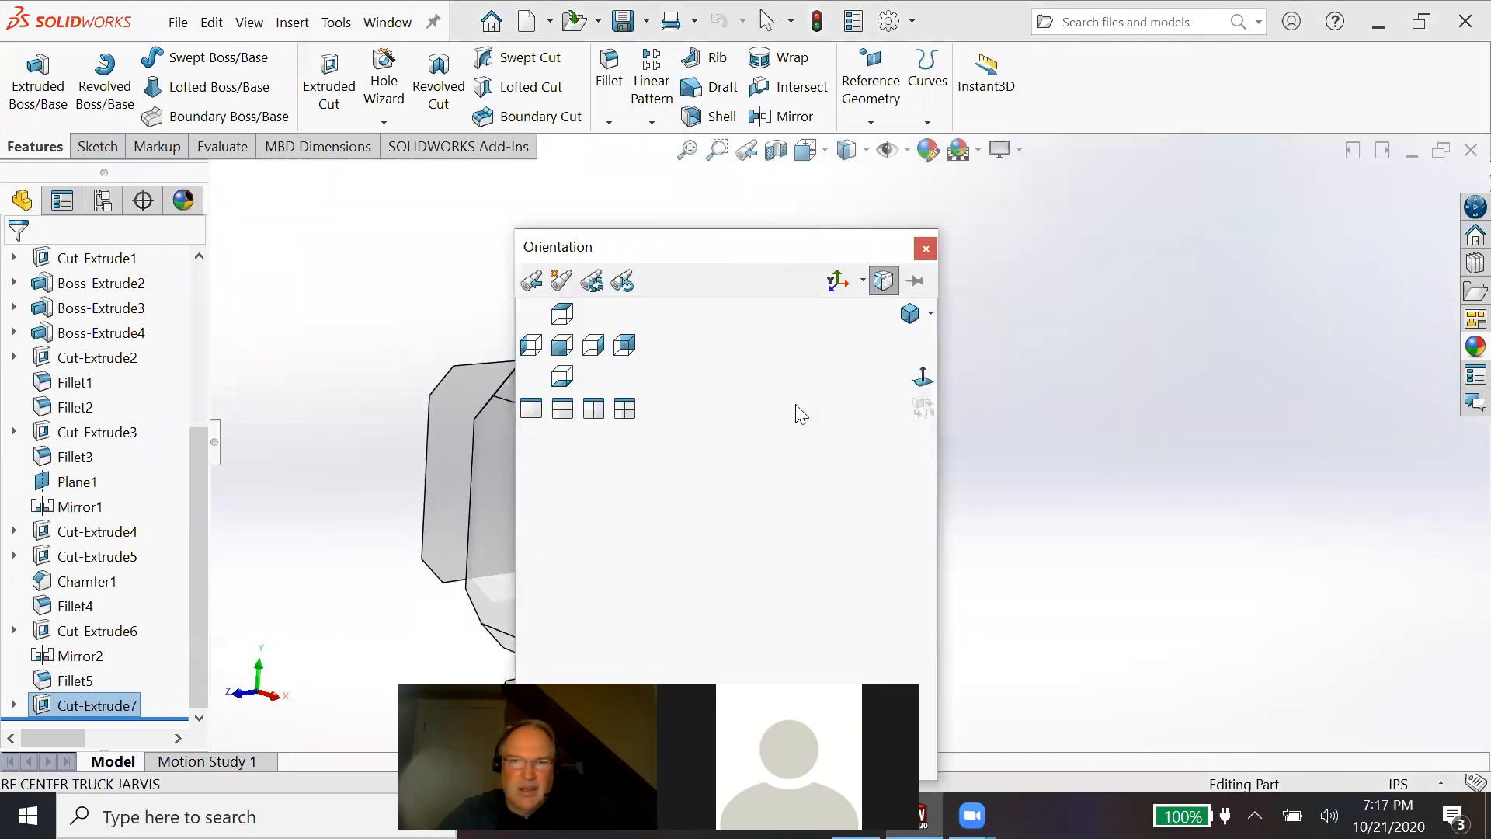
left_click(907, 323)
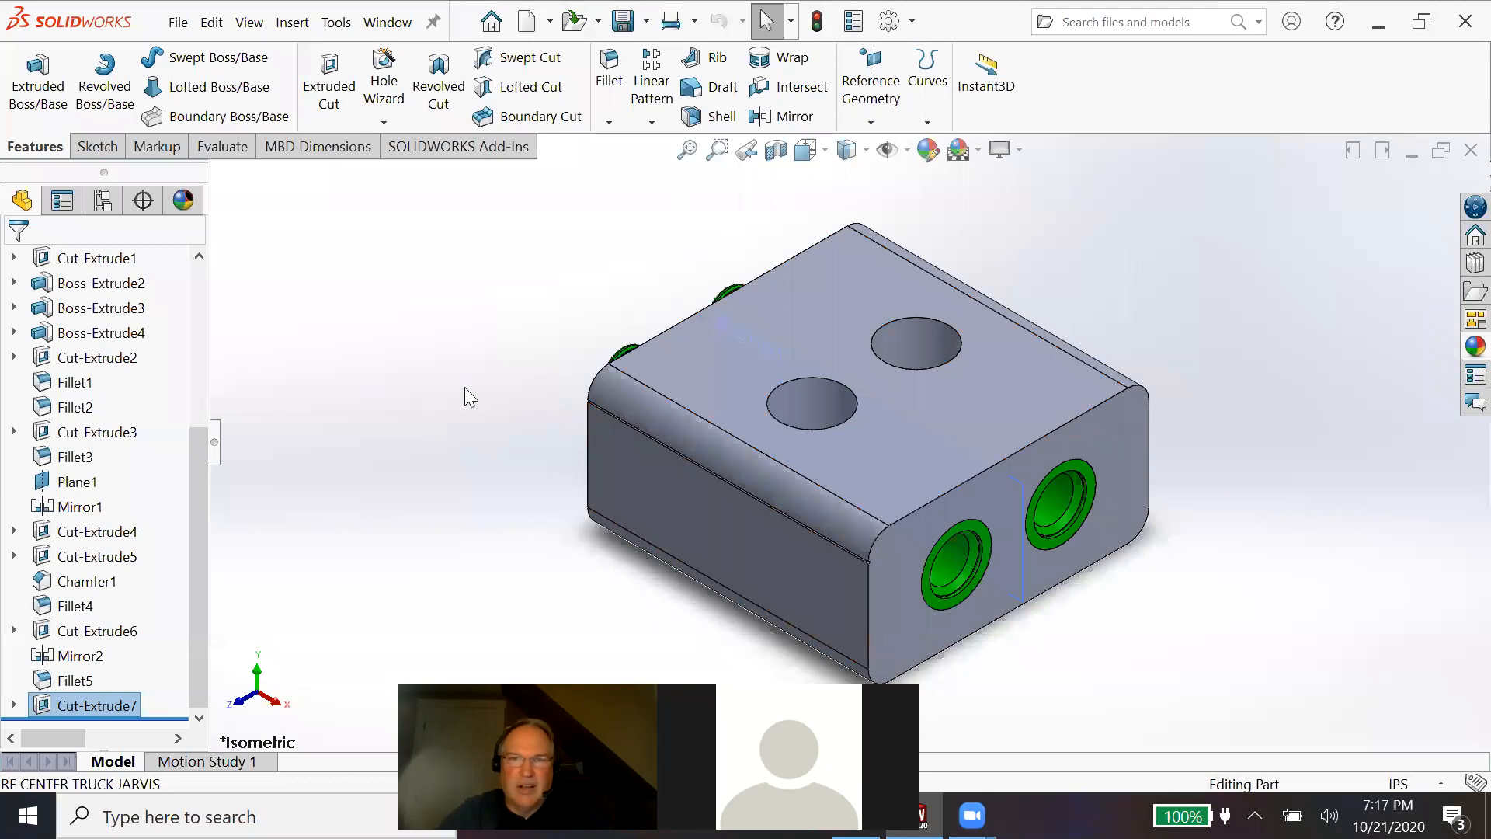
left_click(783, 115)
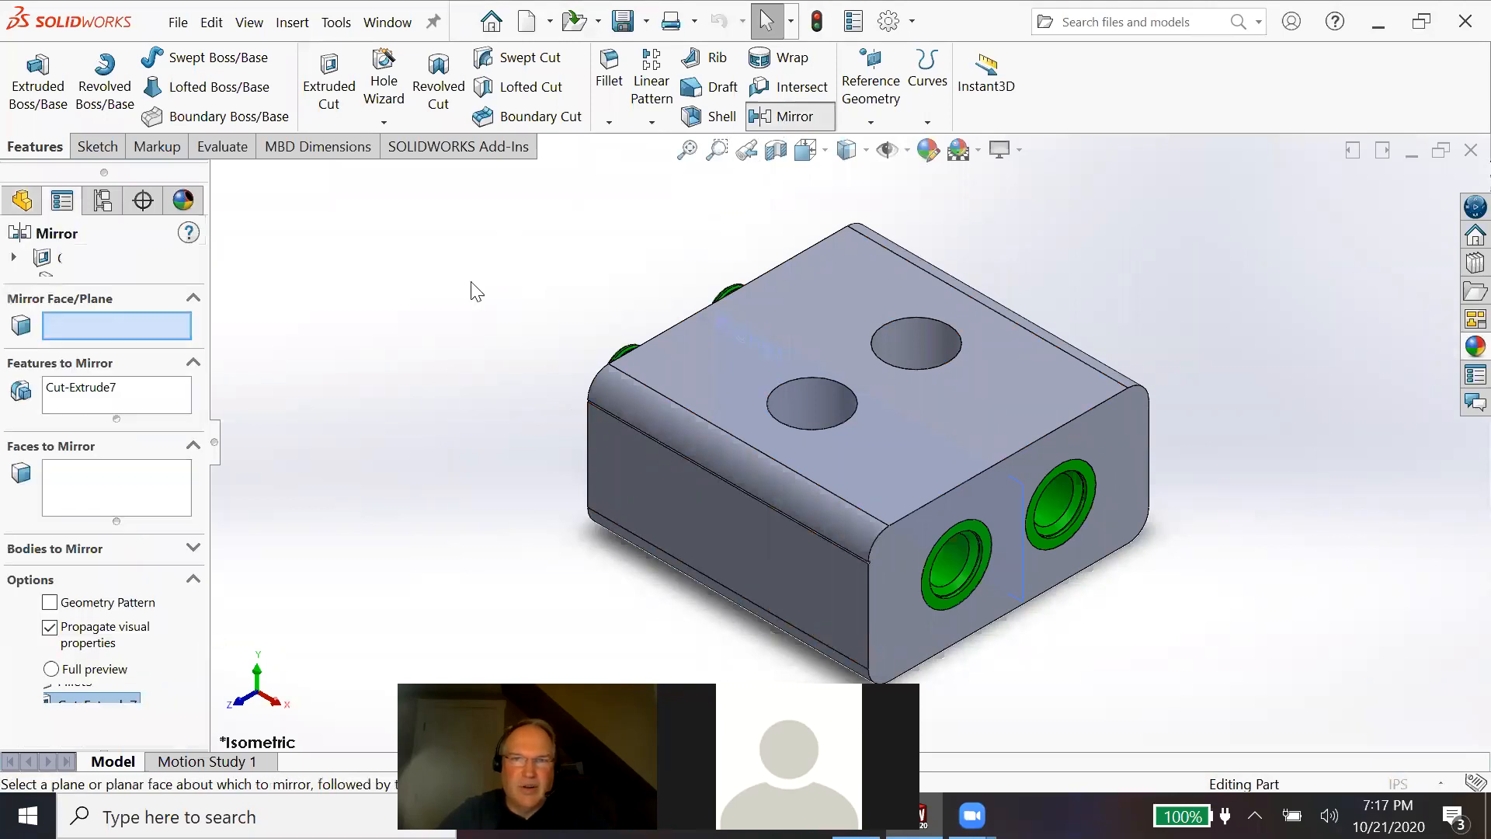
left_click(761, 334)
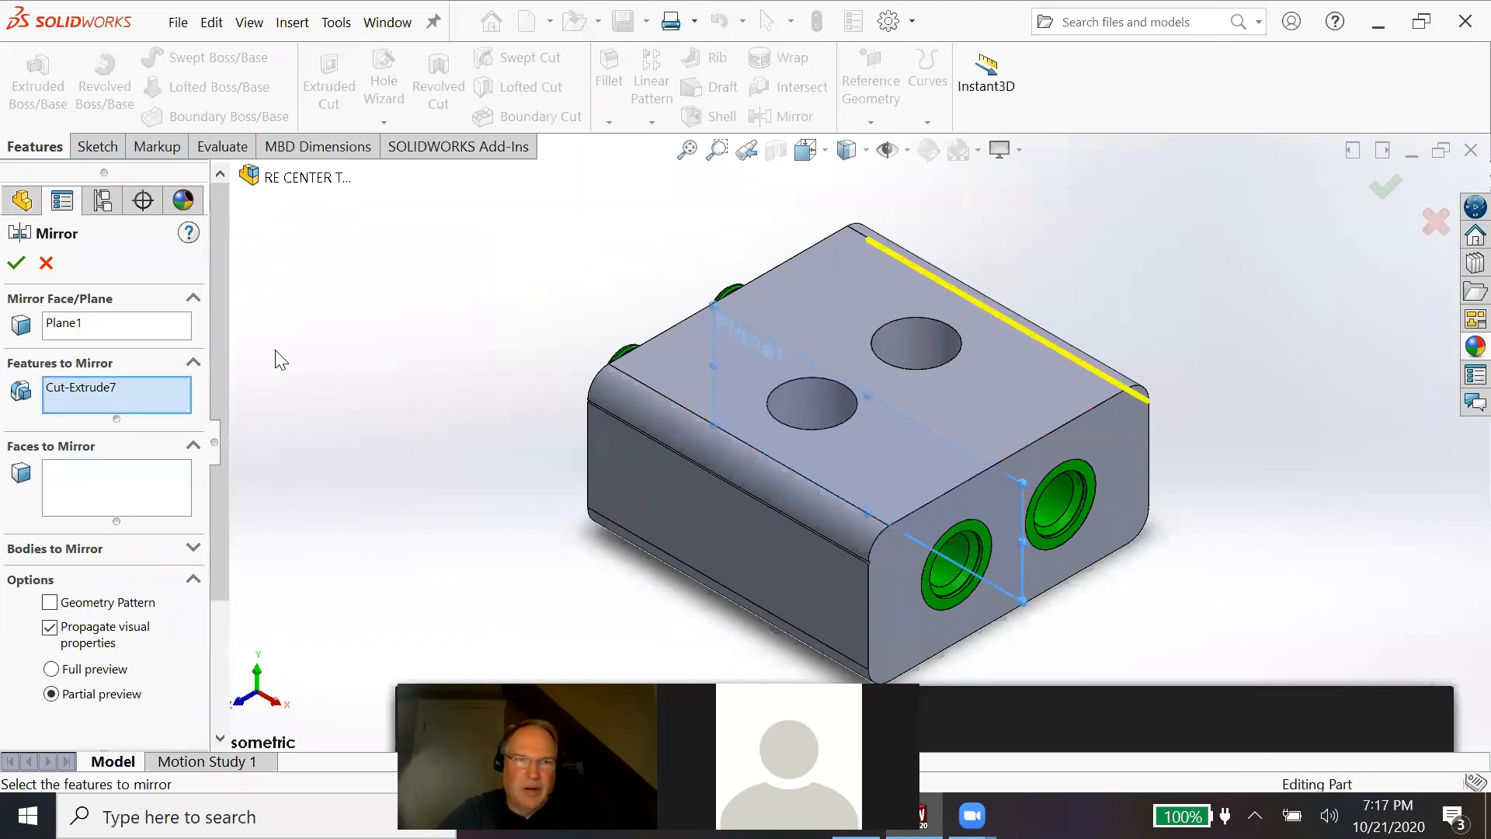
scroll(325, 682, "down", 3)
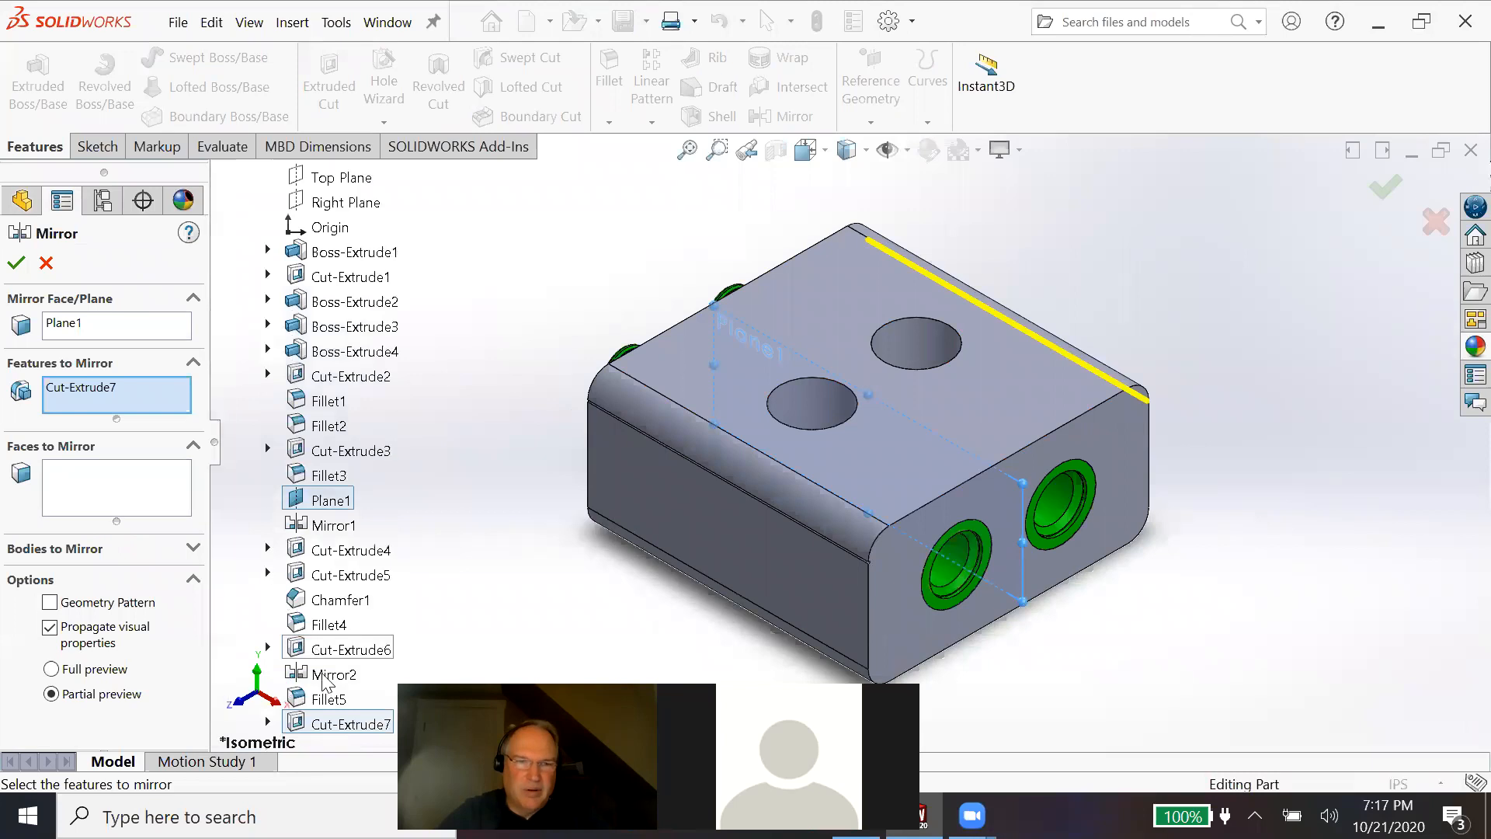
key("Delete")
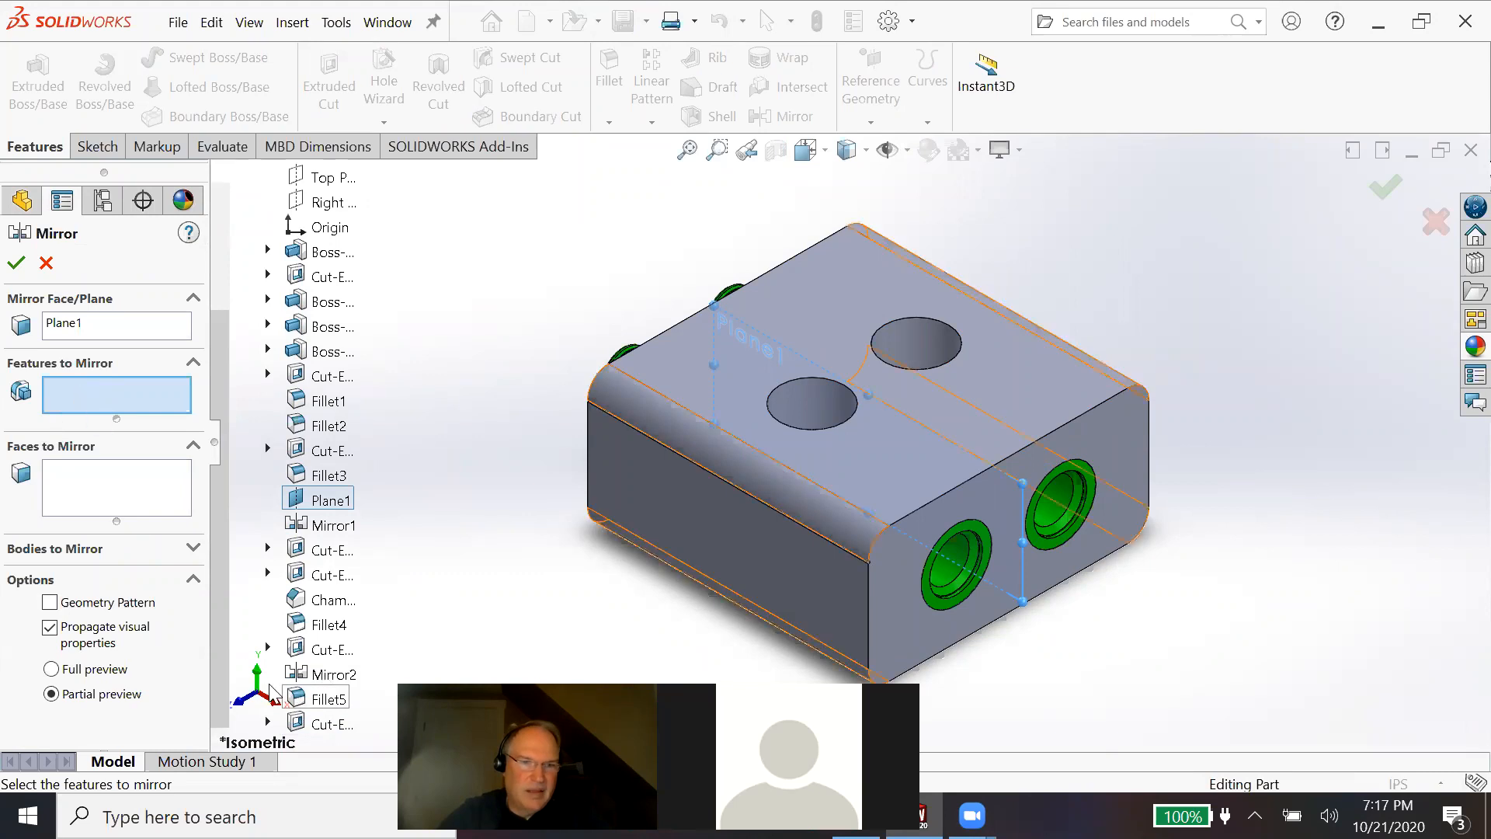
left_click(334, 724)
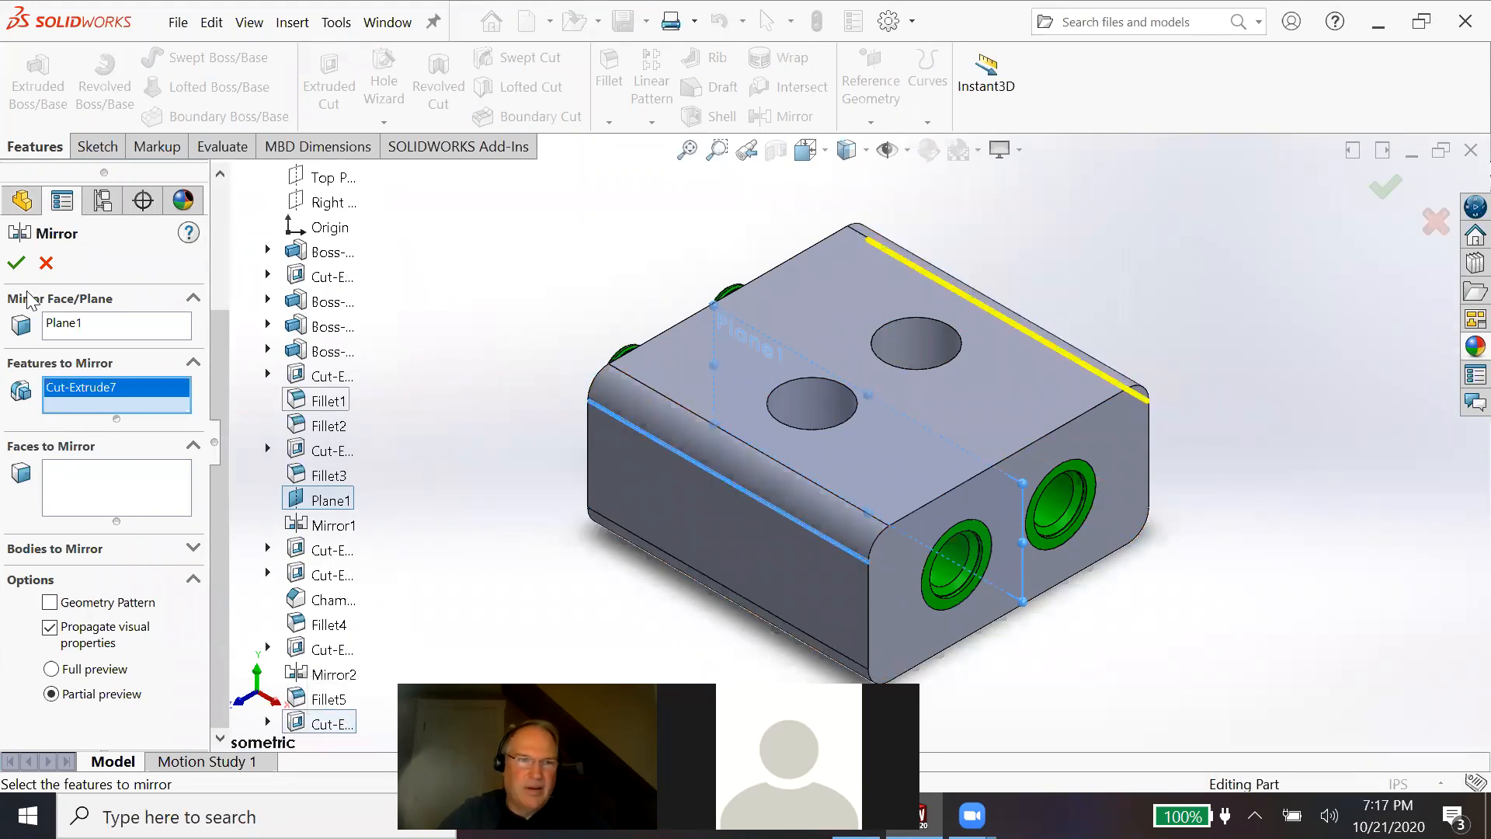
middle_click_drag(1289, 370, 1245, 369)
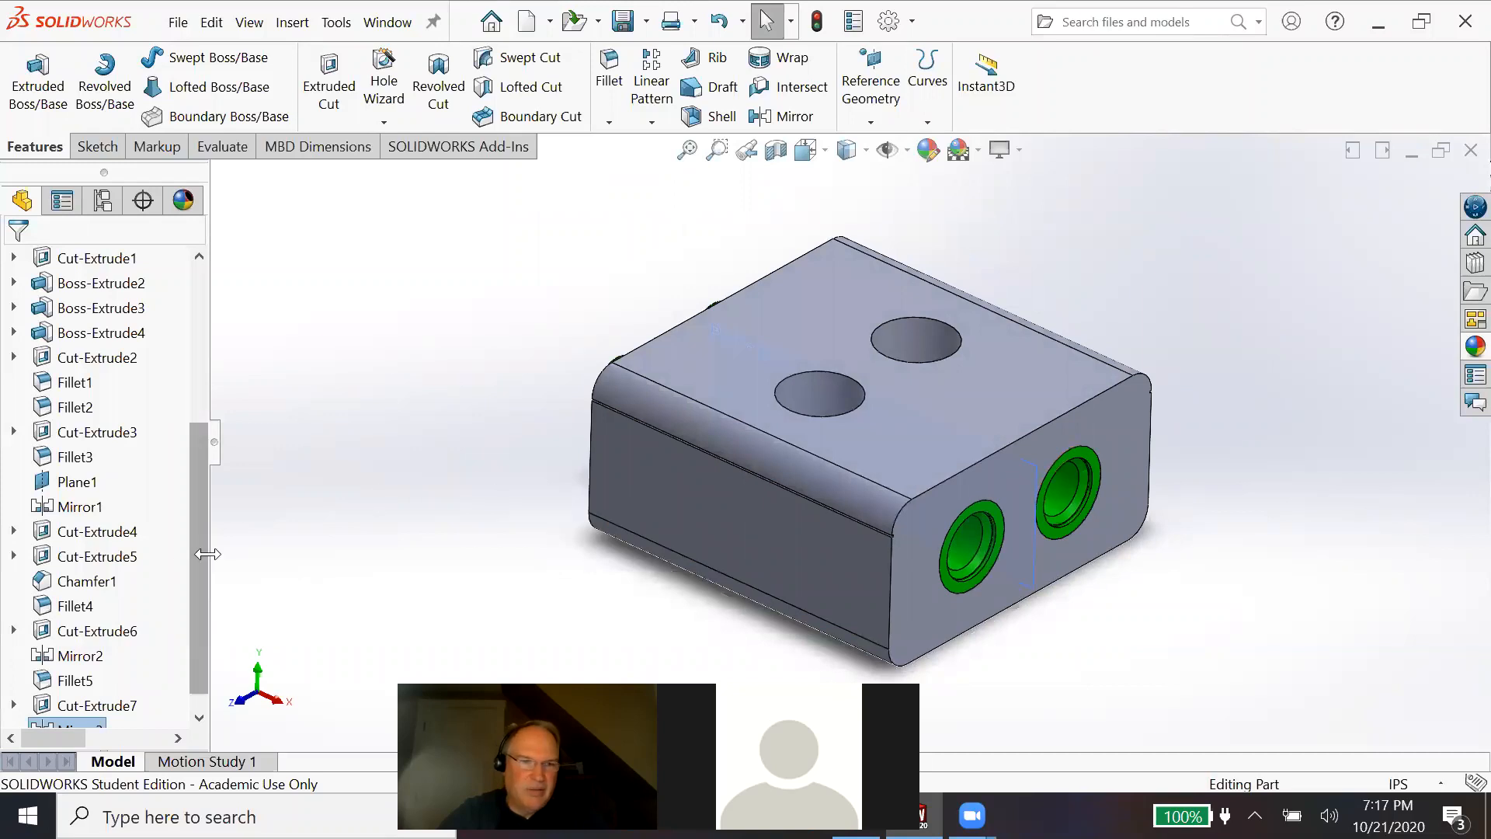
Step: Hide the mid-plane Plane1 in the model
scroll(124, 682, "down", 1)
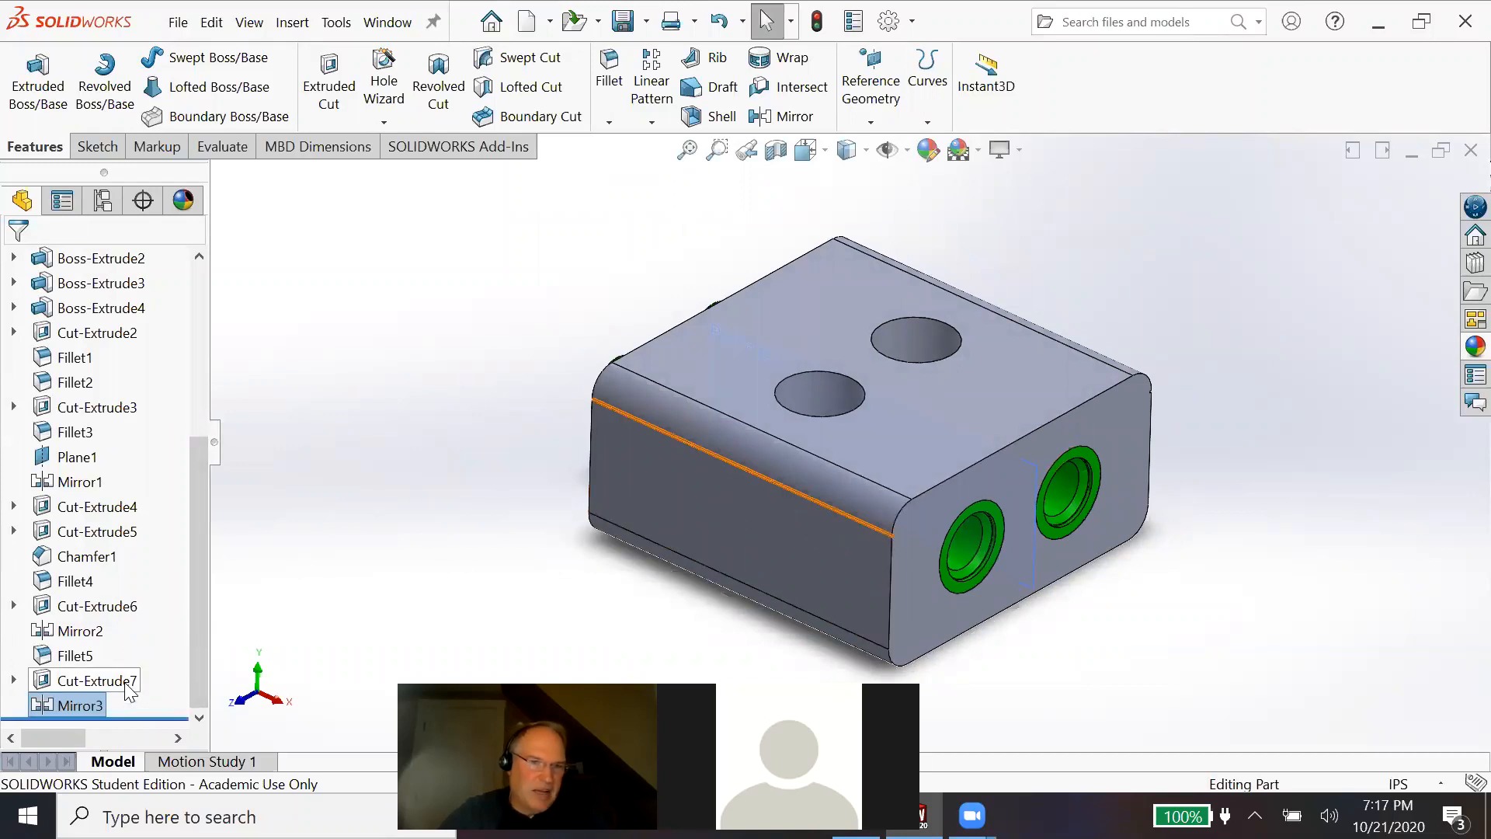
scroll(128, 690, "up", 2)
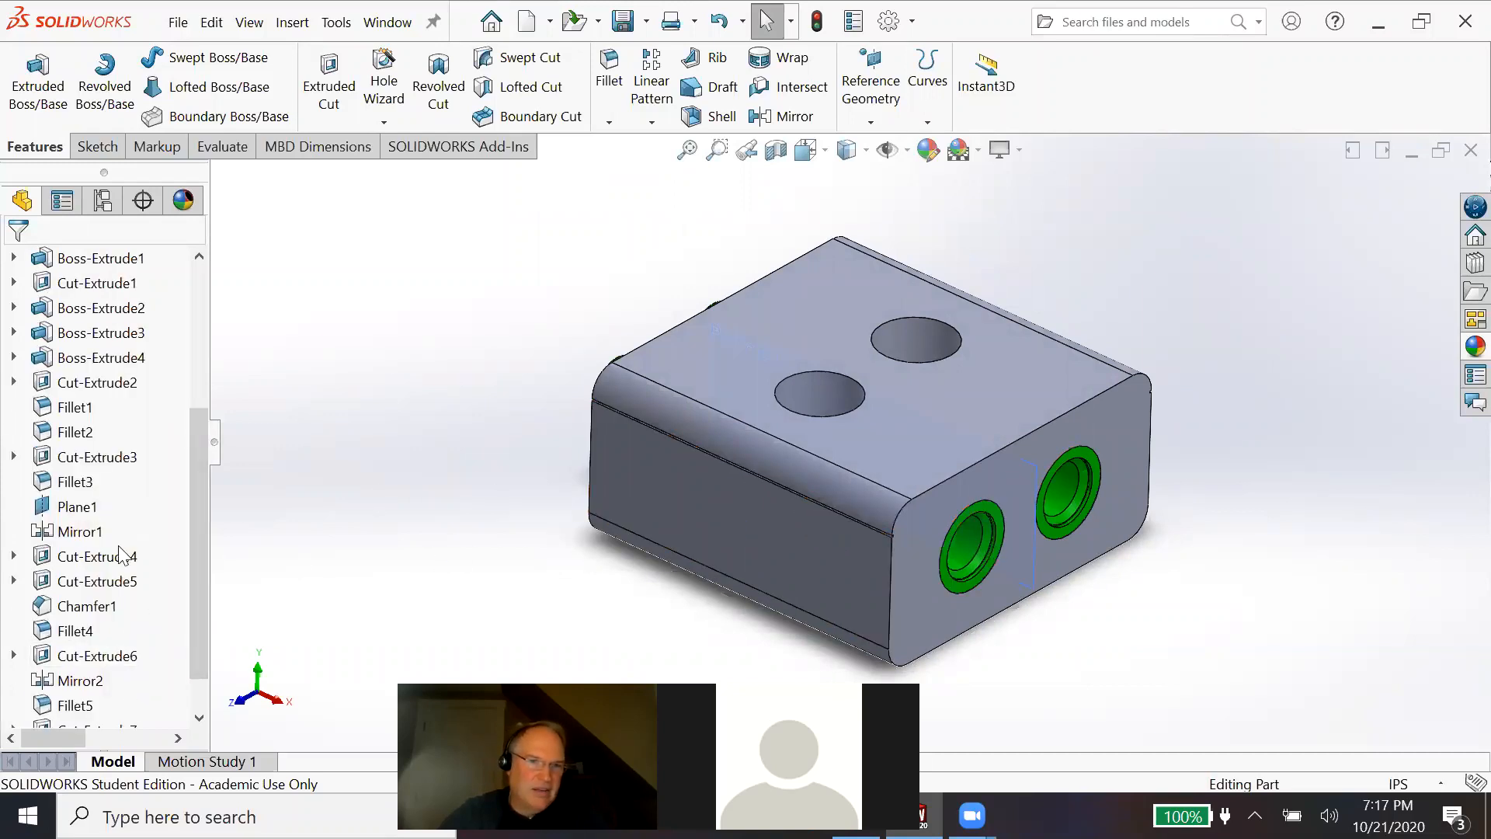
left_click(88, 507)
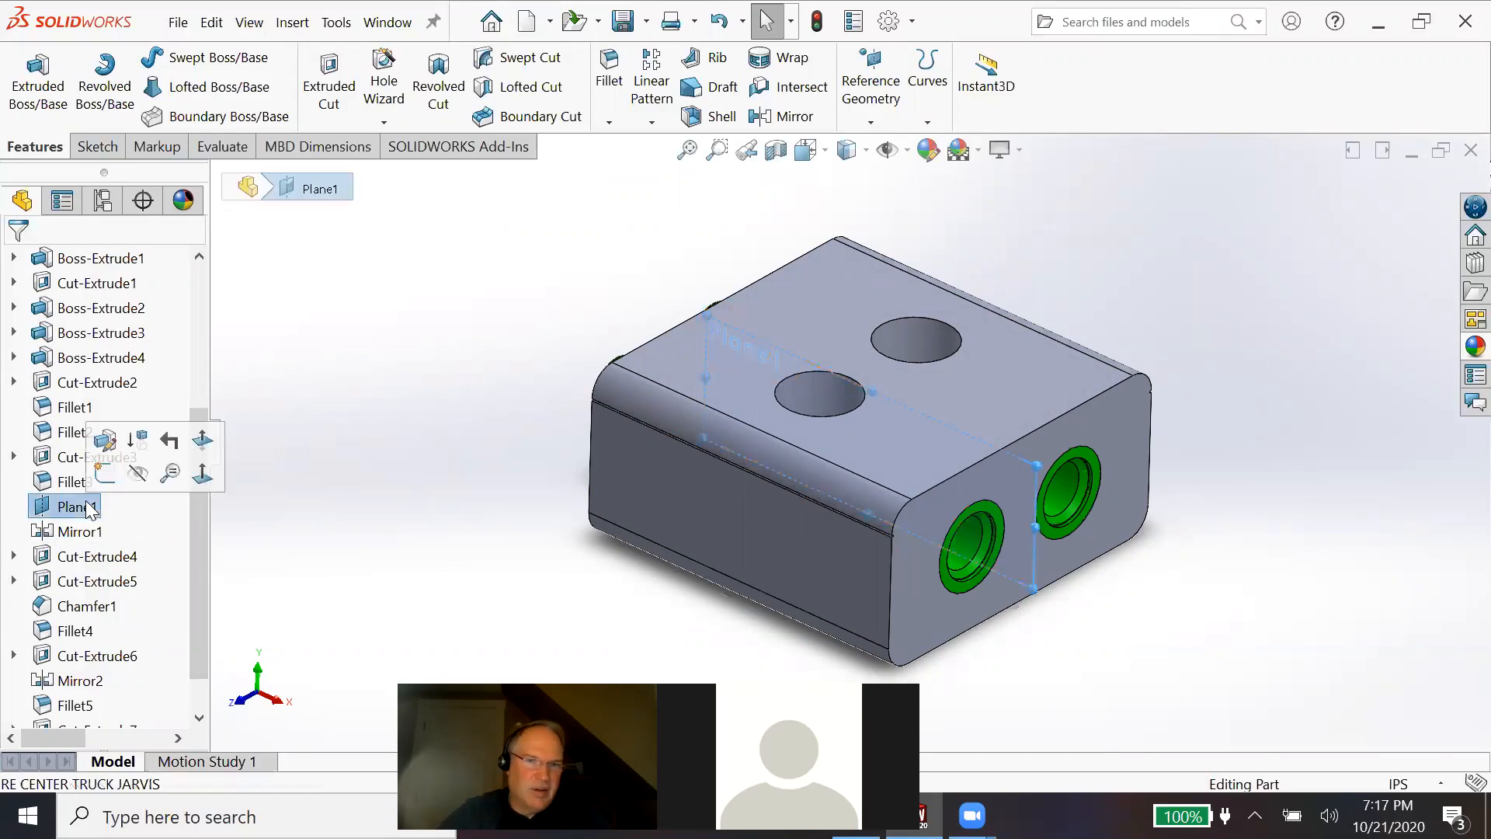
left_click(138, 473)
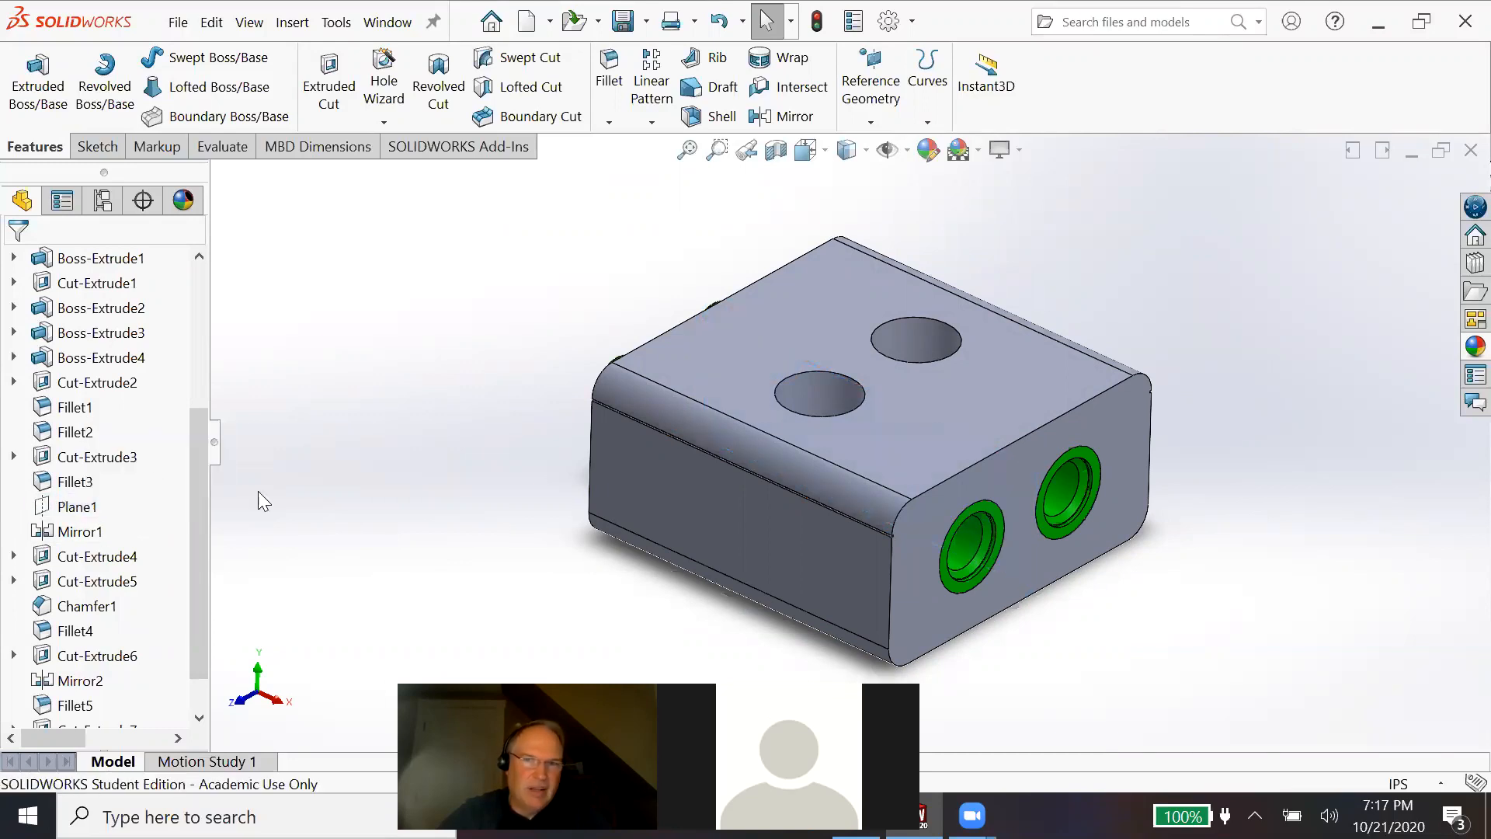
key("z")
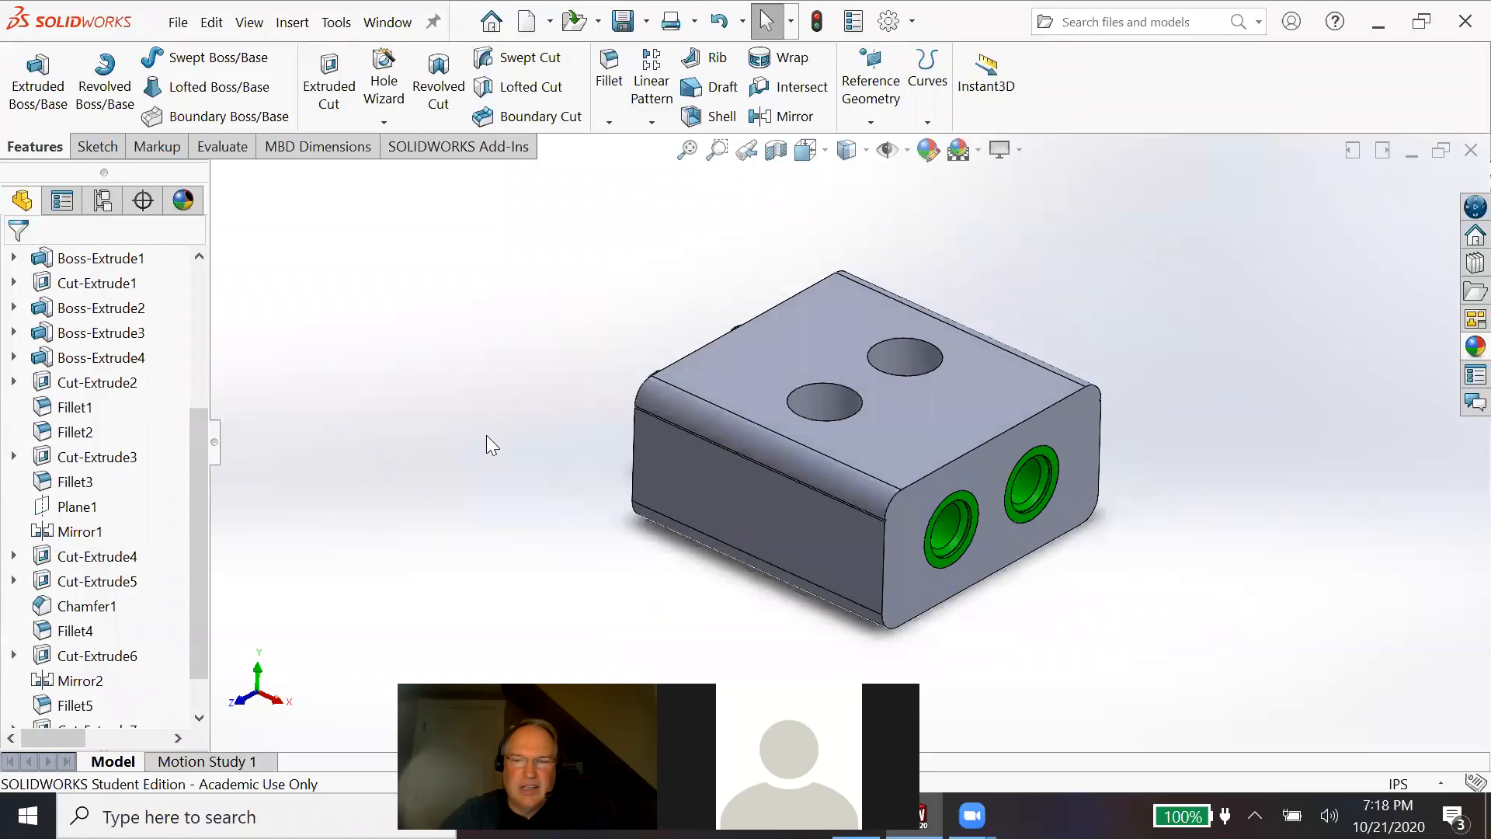
middle_click_drag(494, 441, 502, 449)
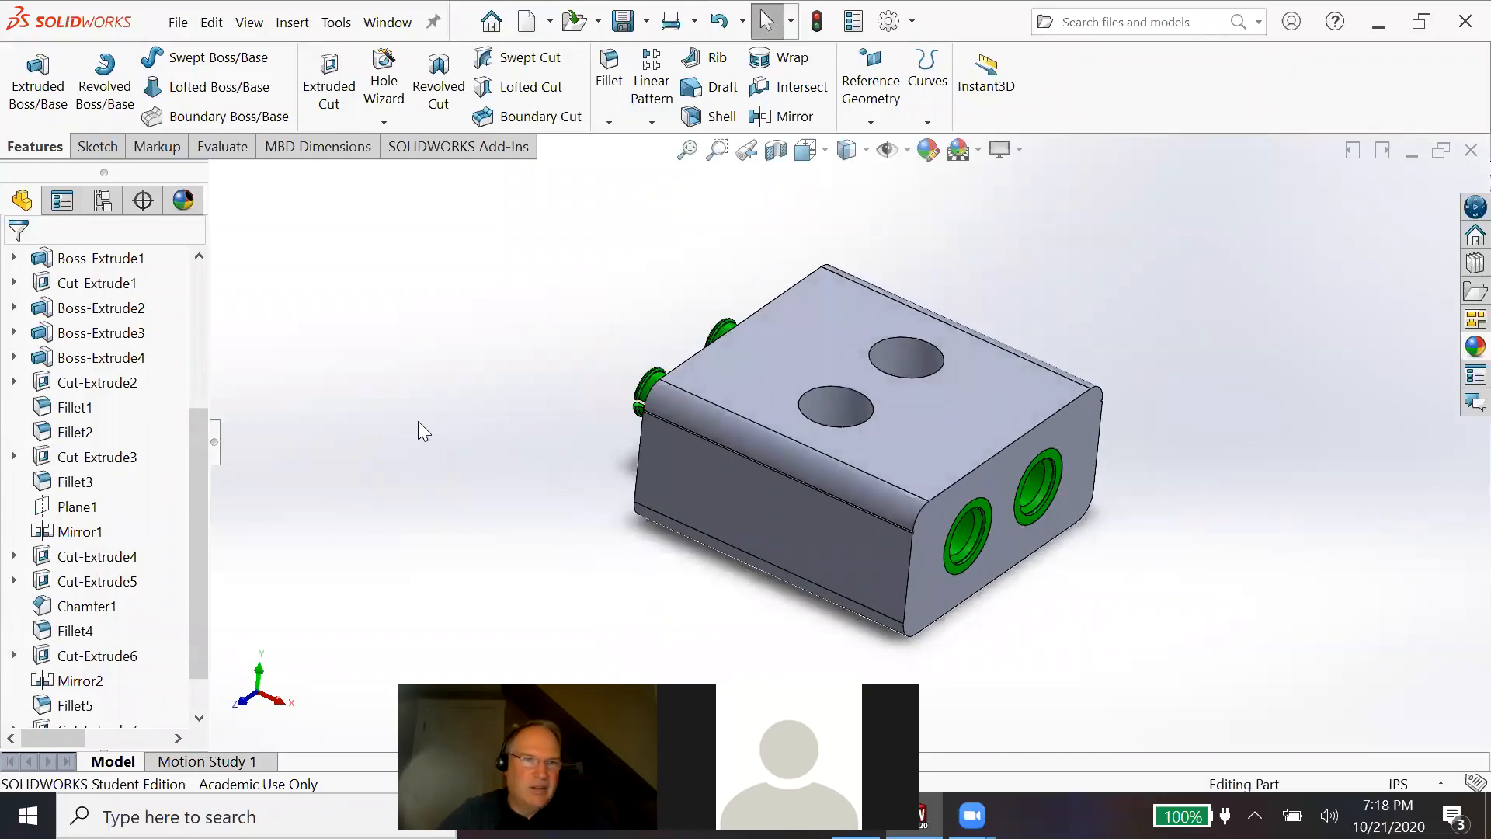
Step: Assign the Maple material from the SOLIDWORKS Woods category to the center block part
left_click_drag(196, 480, 167, 348)
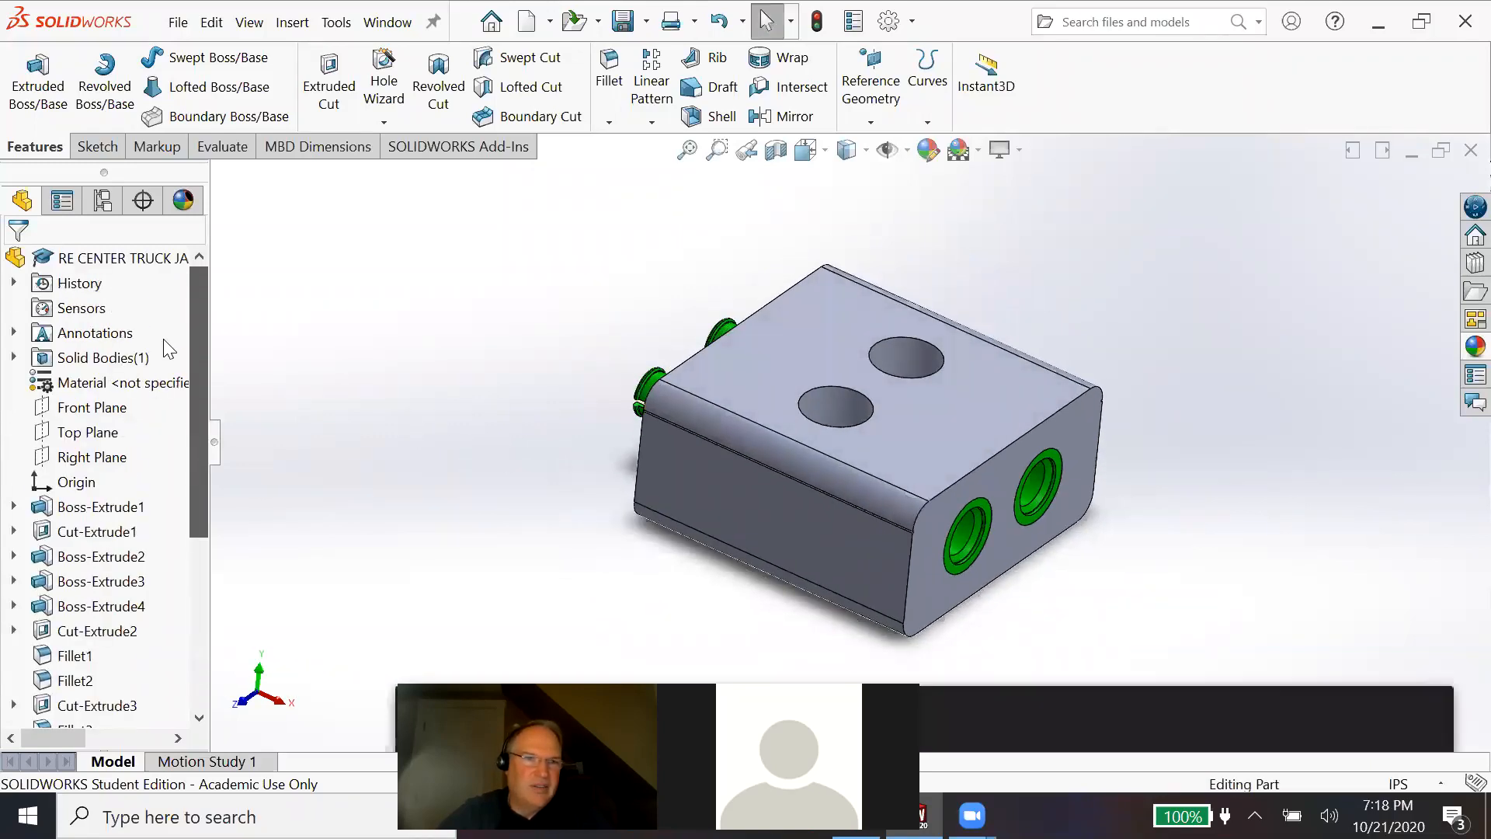
left_click(92, 384)
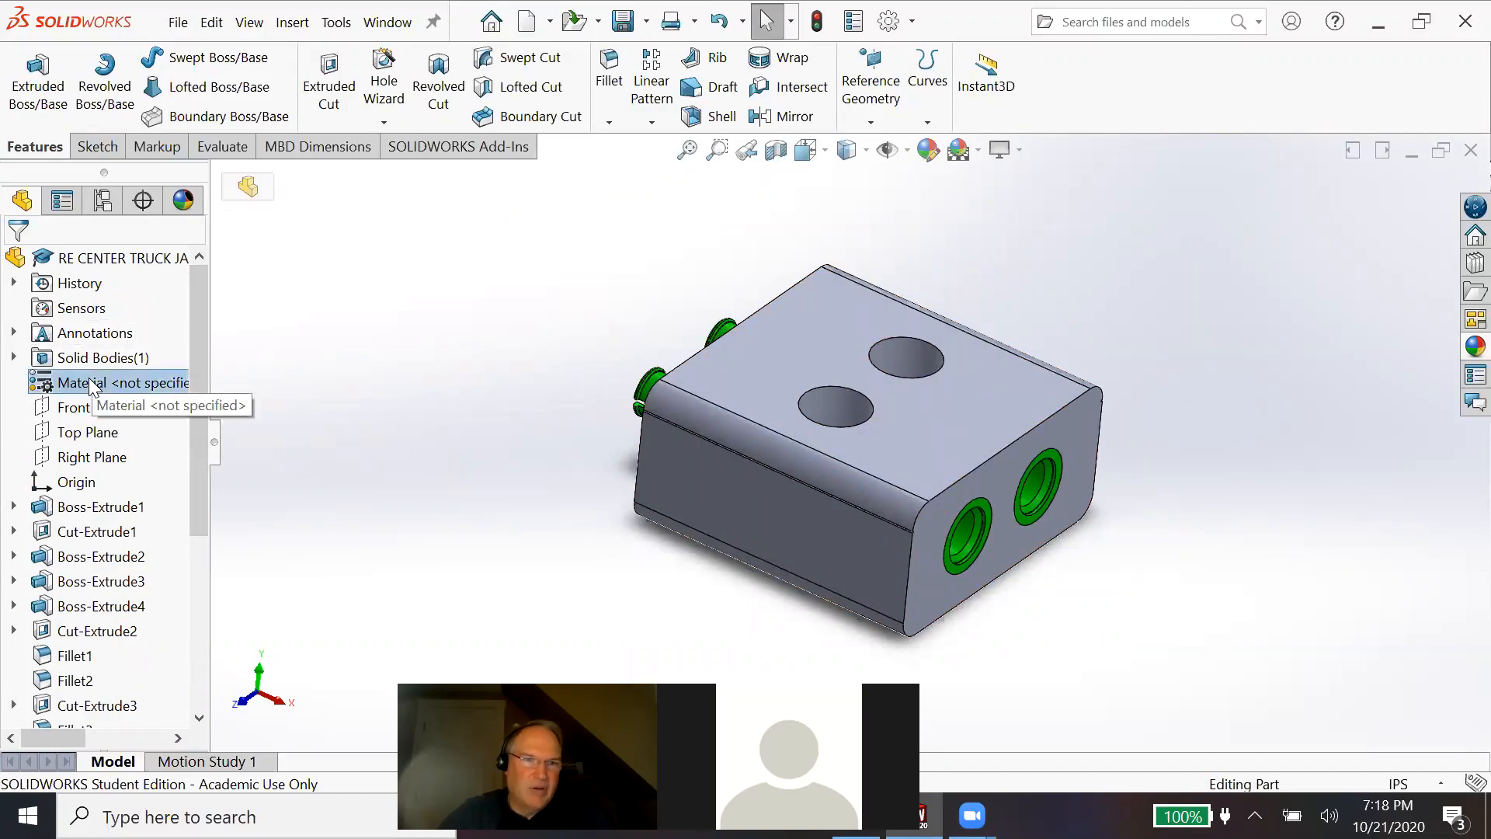
right_click(90, 384)
left_click(164, 298)
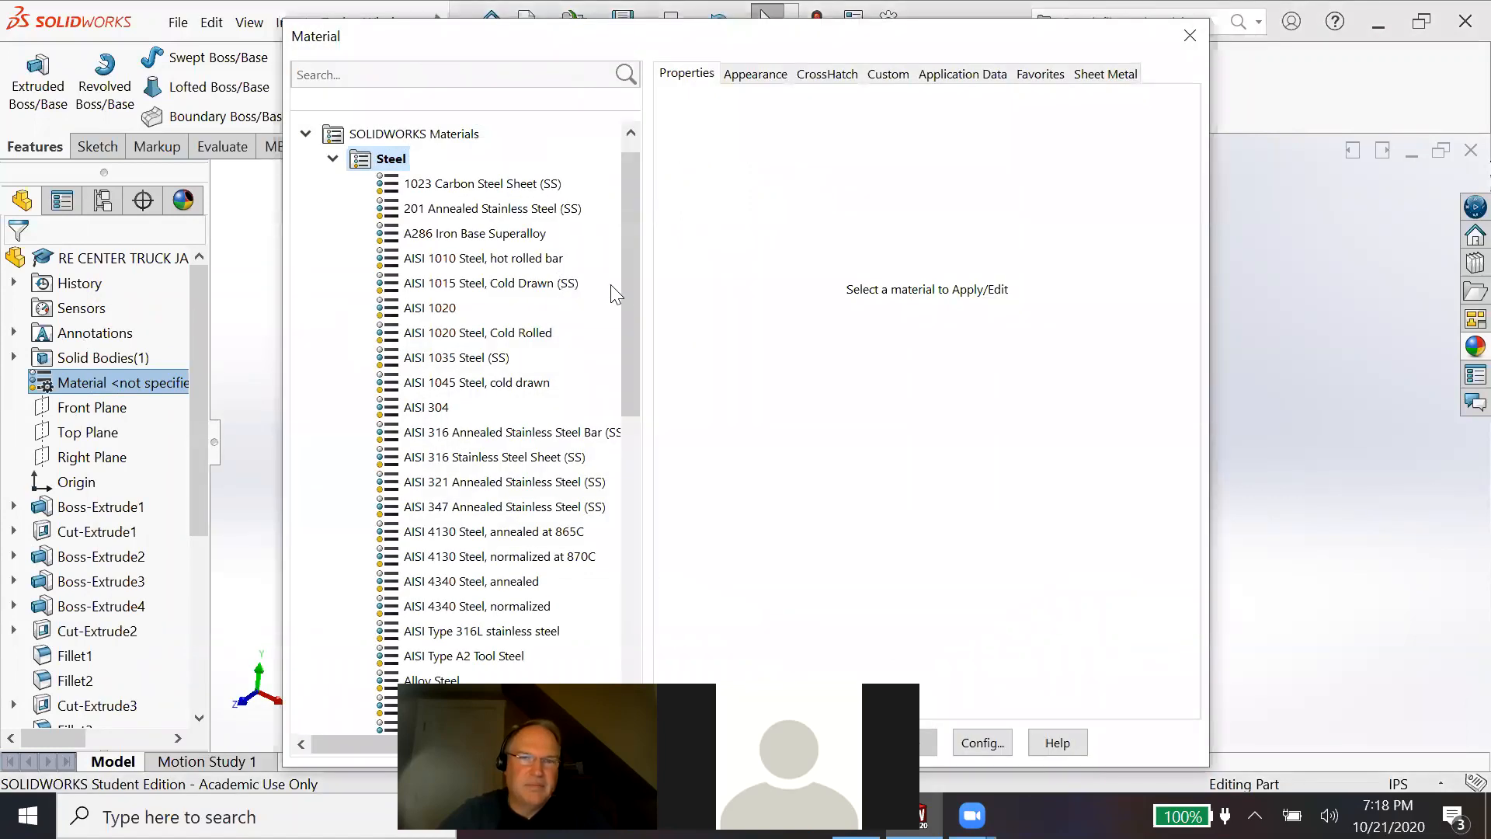
left_click_drag(640, 321, 683, 603)
left_click(400, 608)
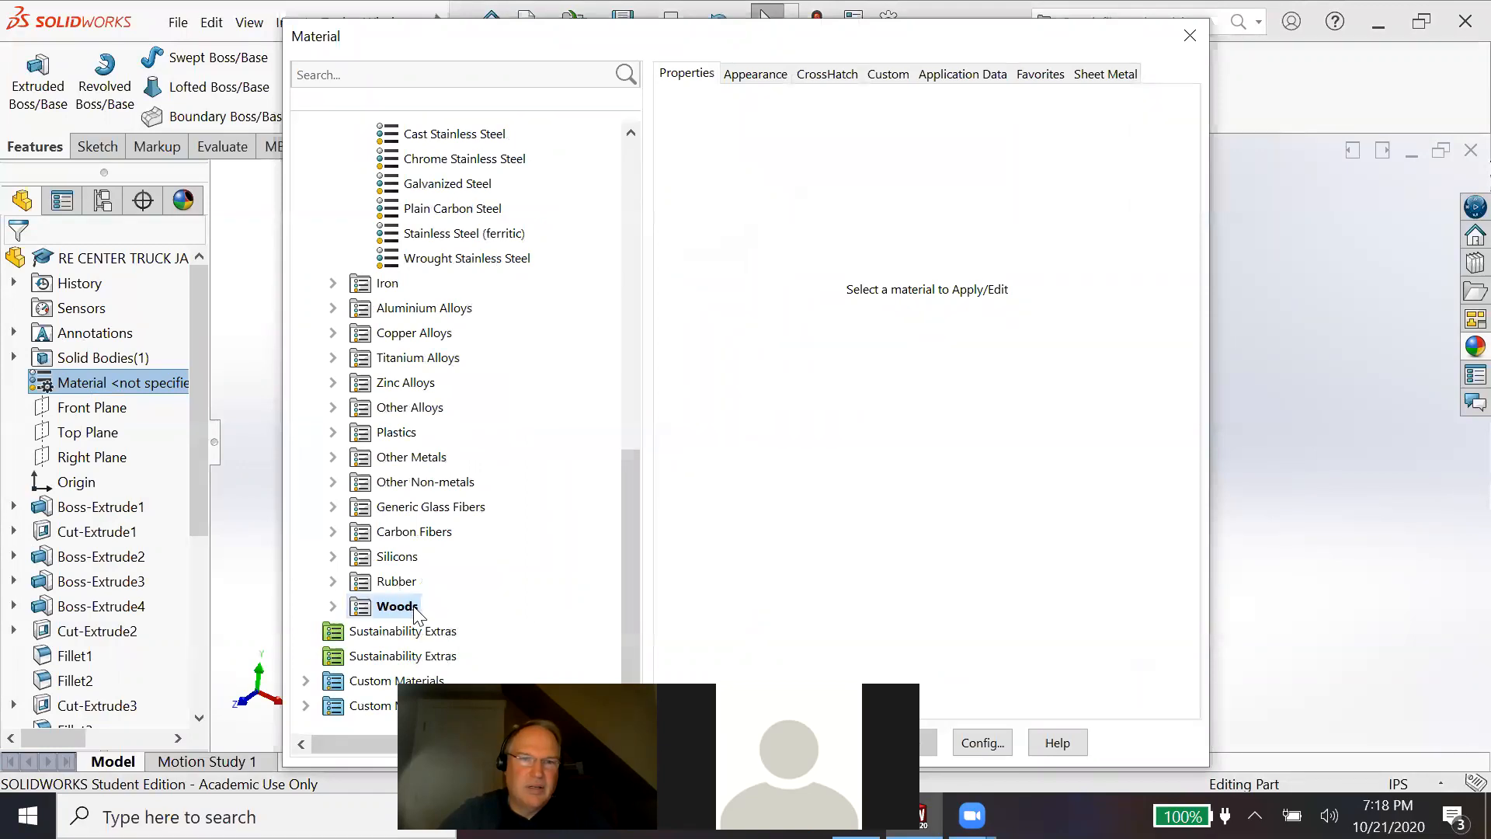
double_click(415, 613)
scroll(466, 552, "down", 1)
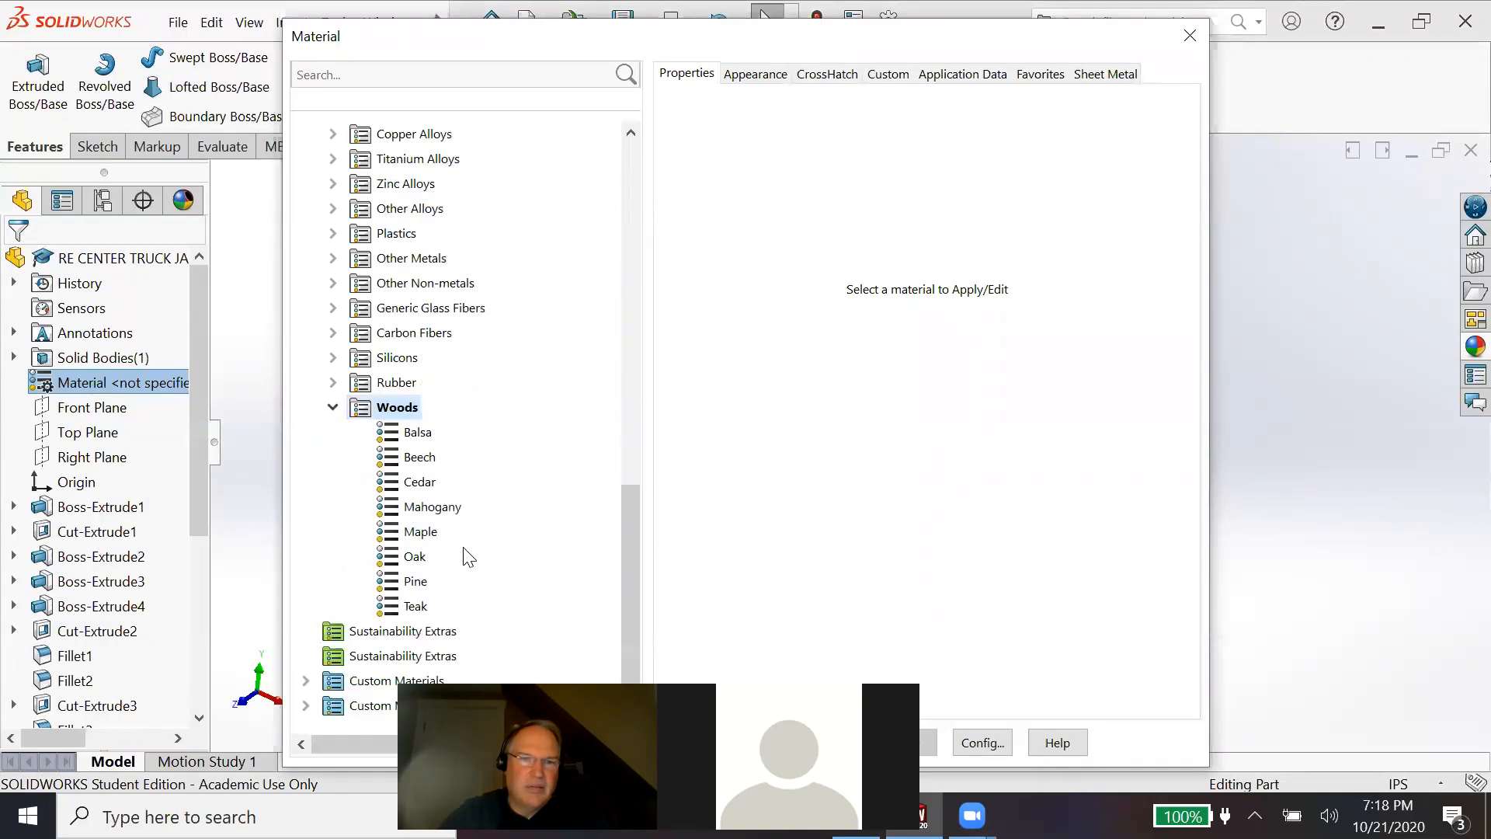
left_click(429, 532)
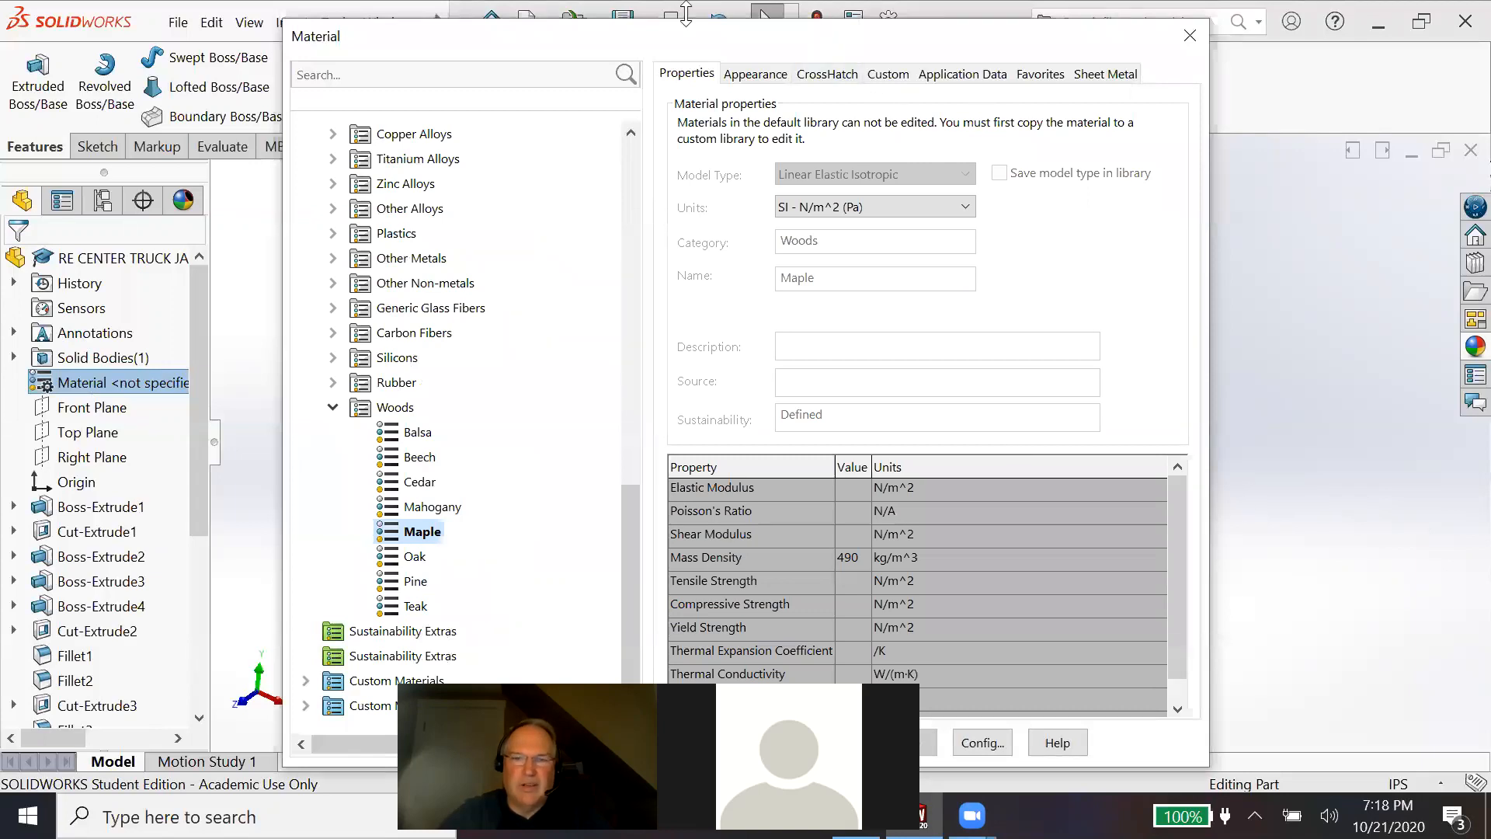
left_click_drag(685, 25, 563, 7)
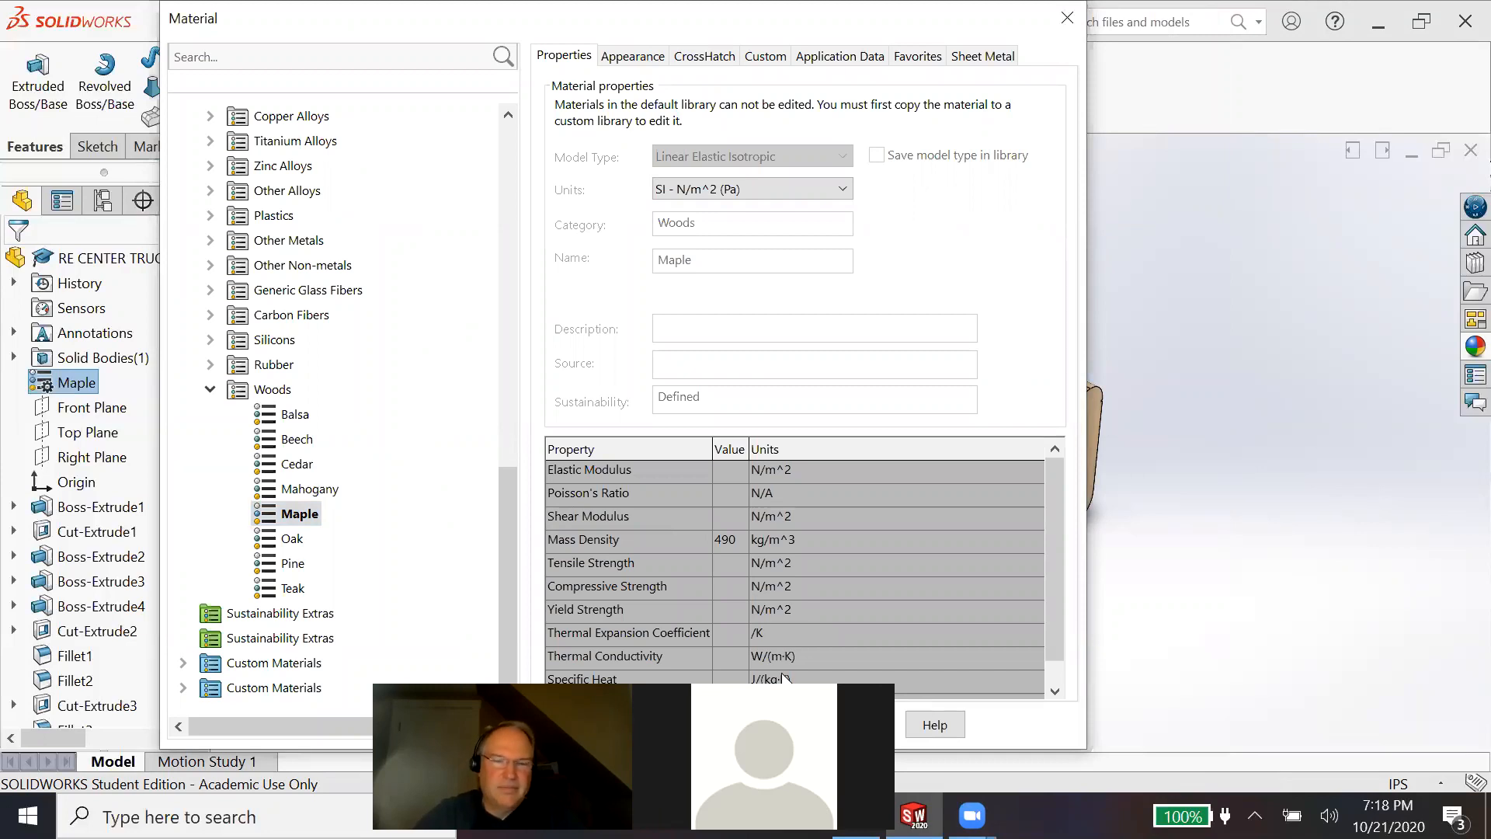
key("Escape")
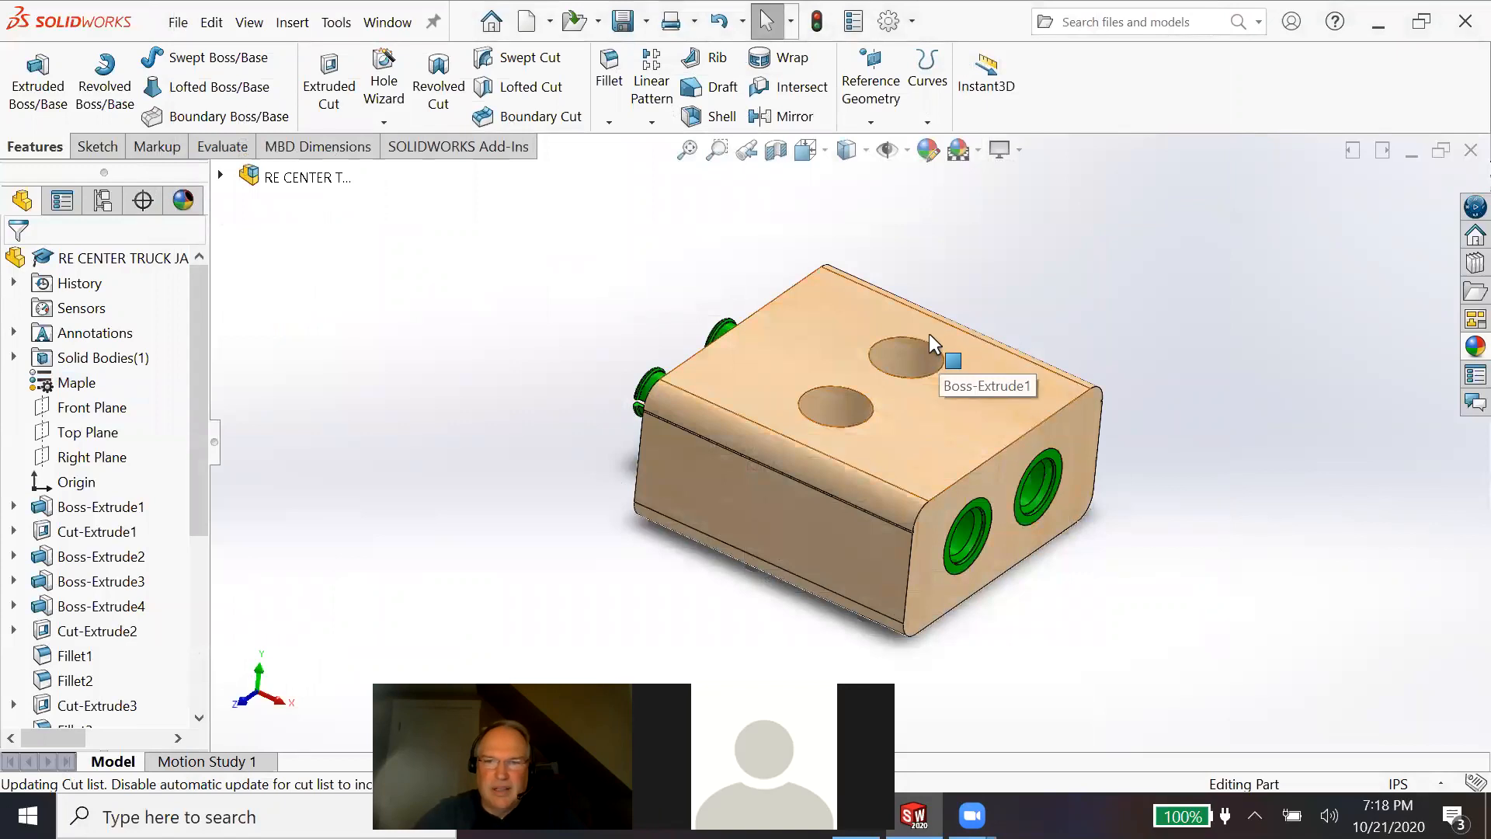
Step: Examine the block's wood appearance, side grooves and green connectors from several sides, finishing in the Isometric view
scroll(929, 333, "up", 1)
key("space")
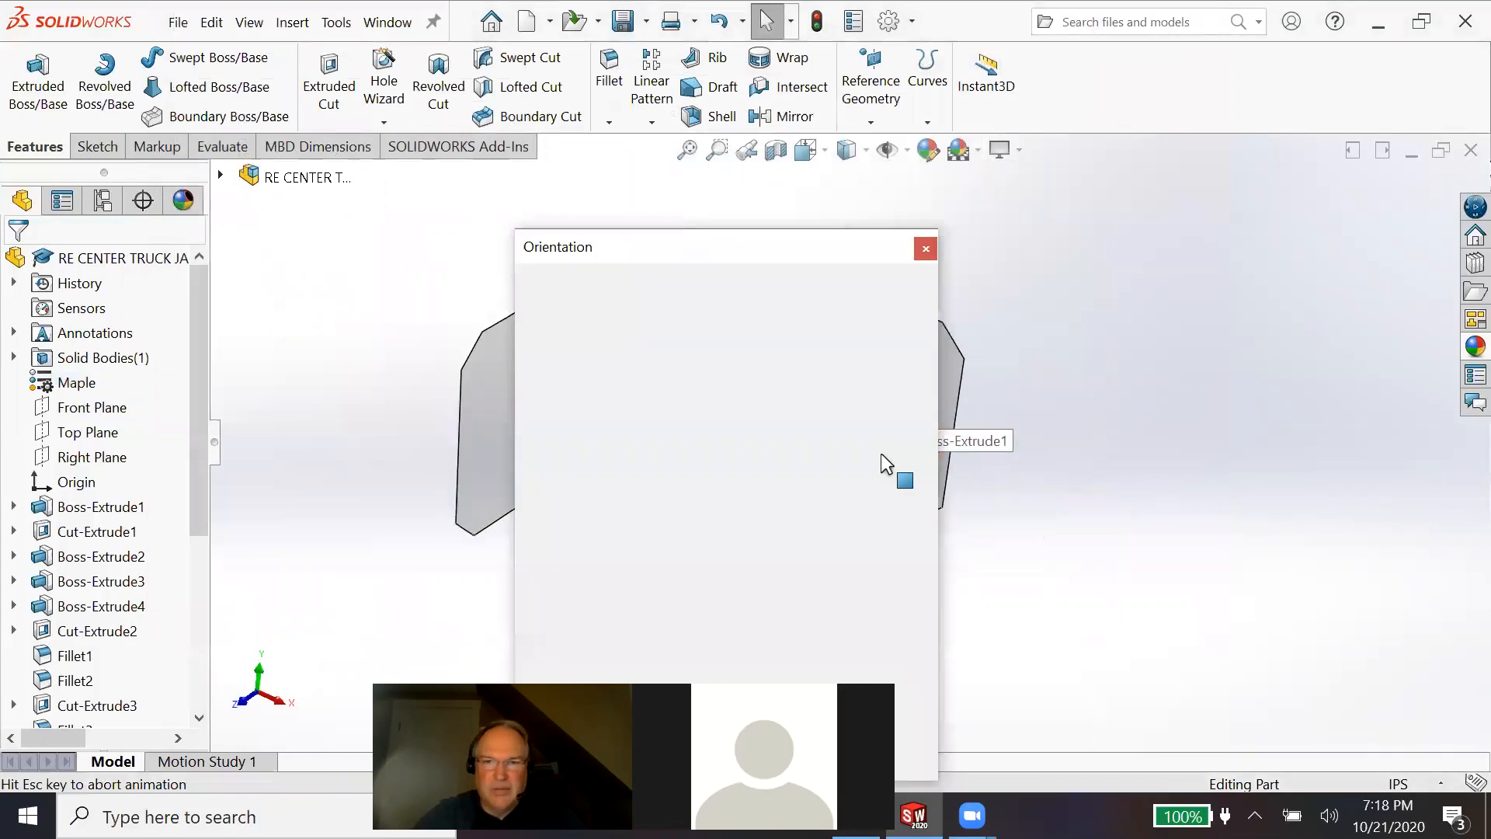
left_click(910, 313)
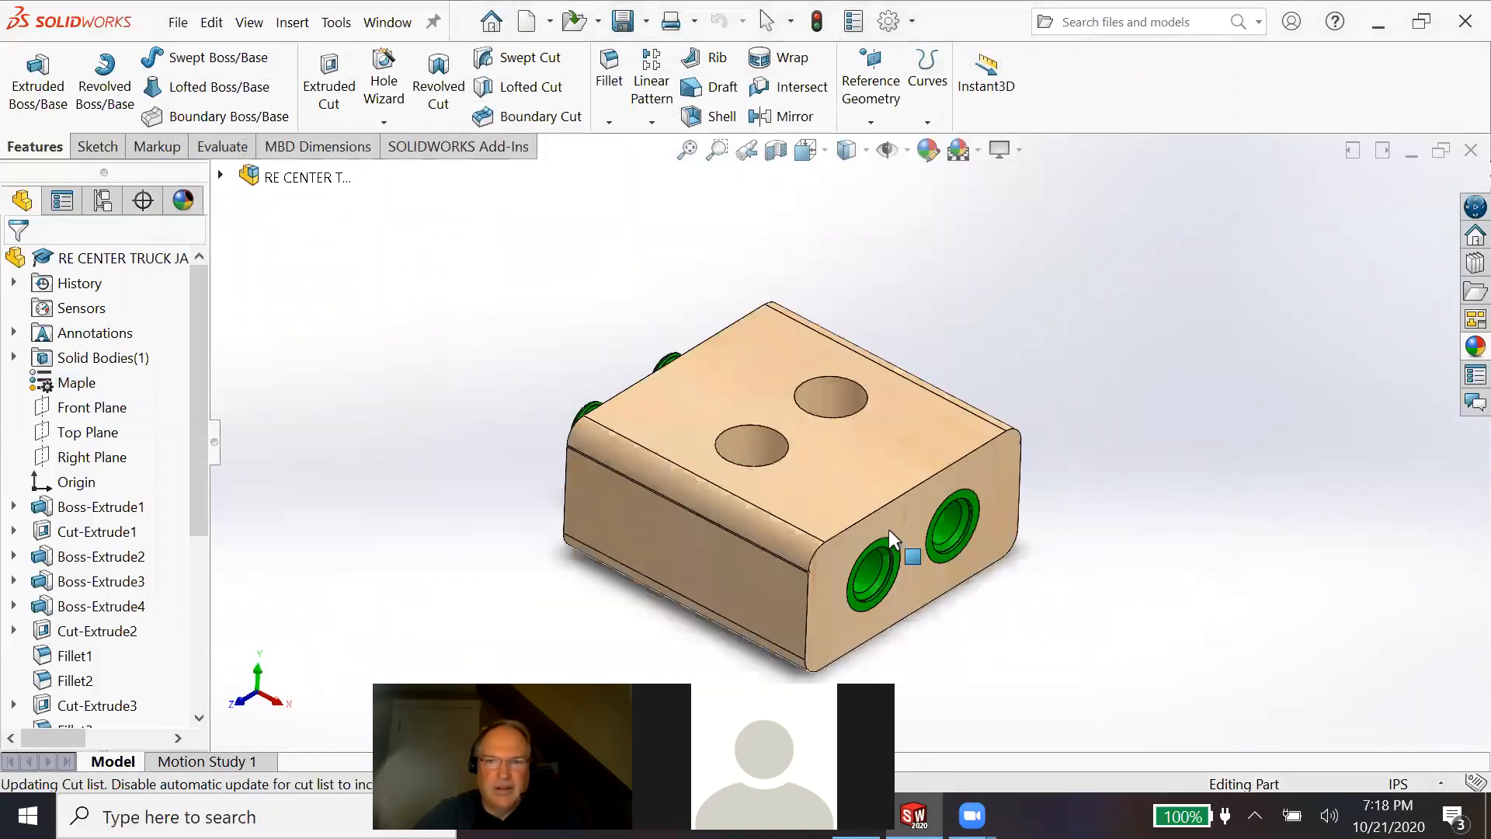
mouse_move(1169, 528)
middle_mouse_down()
mouse_move(895, 589)
mouse_move(815, 622)
mouse_move(789, 677)
mouse_move(1268, 764)
mouse_move(1352, 695)
mouse_move(1349, 650)
middle_mouse_up()
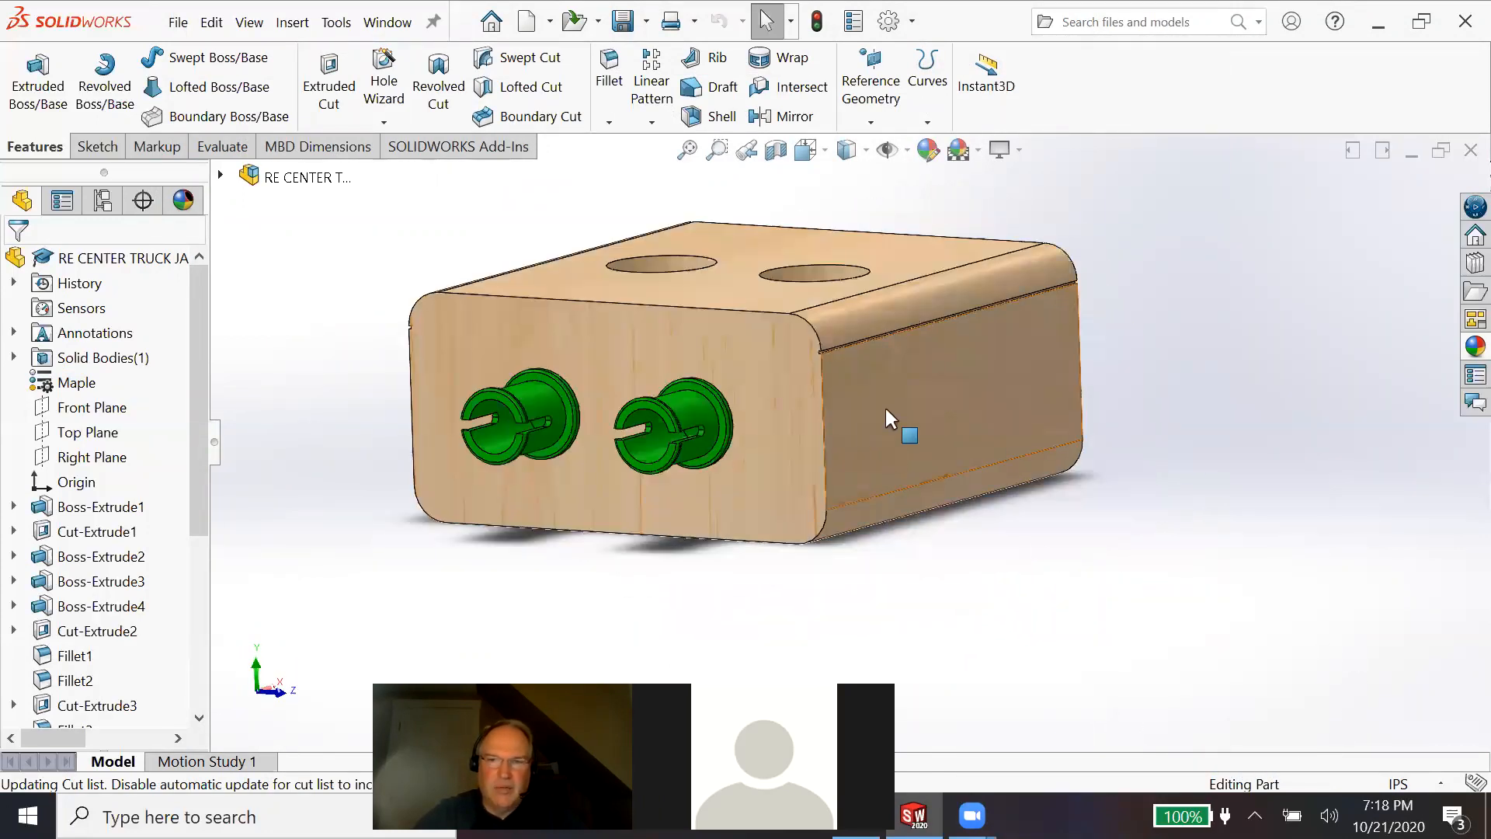
scroll(890, 435, "up", 3)
middle_click_drag(945, 544, 909, 498)
key("space")
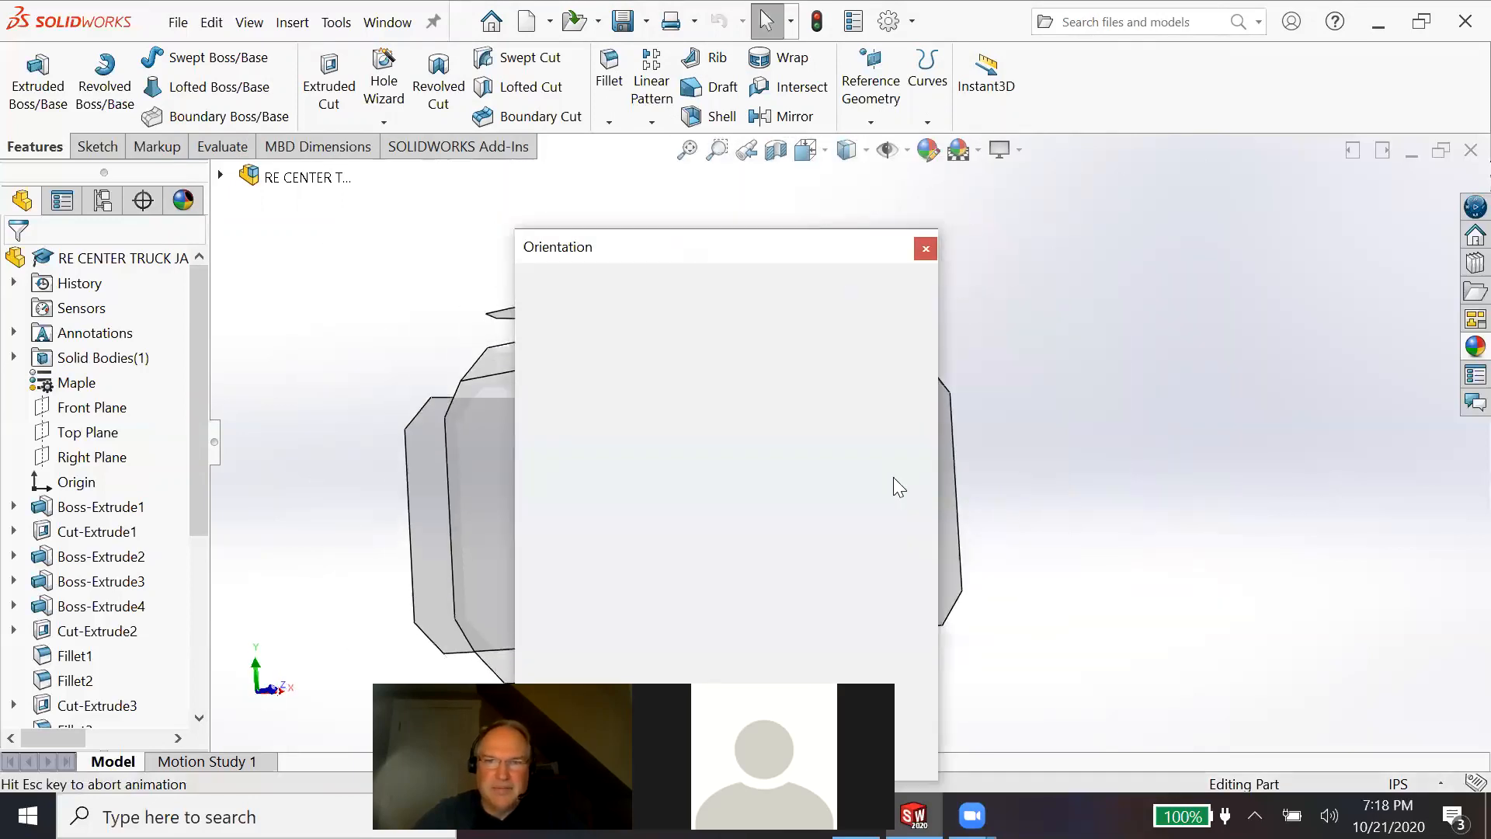
left_click(909, 317)
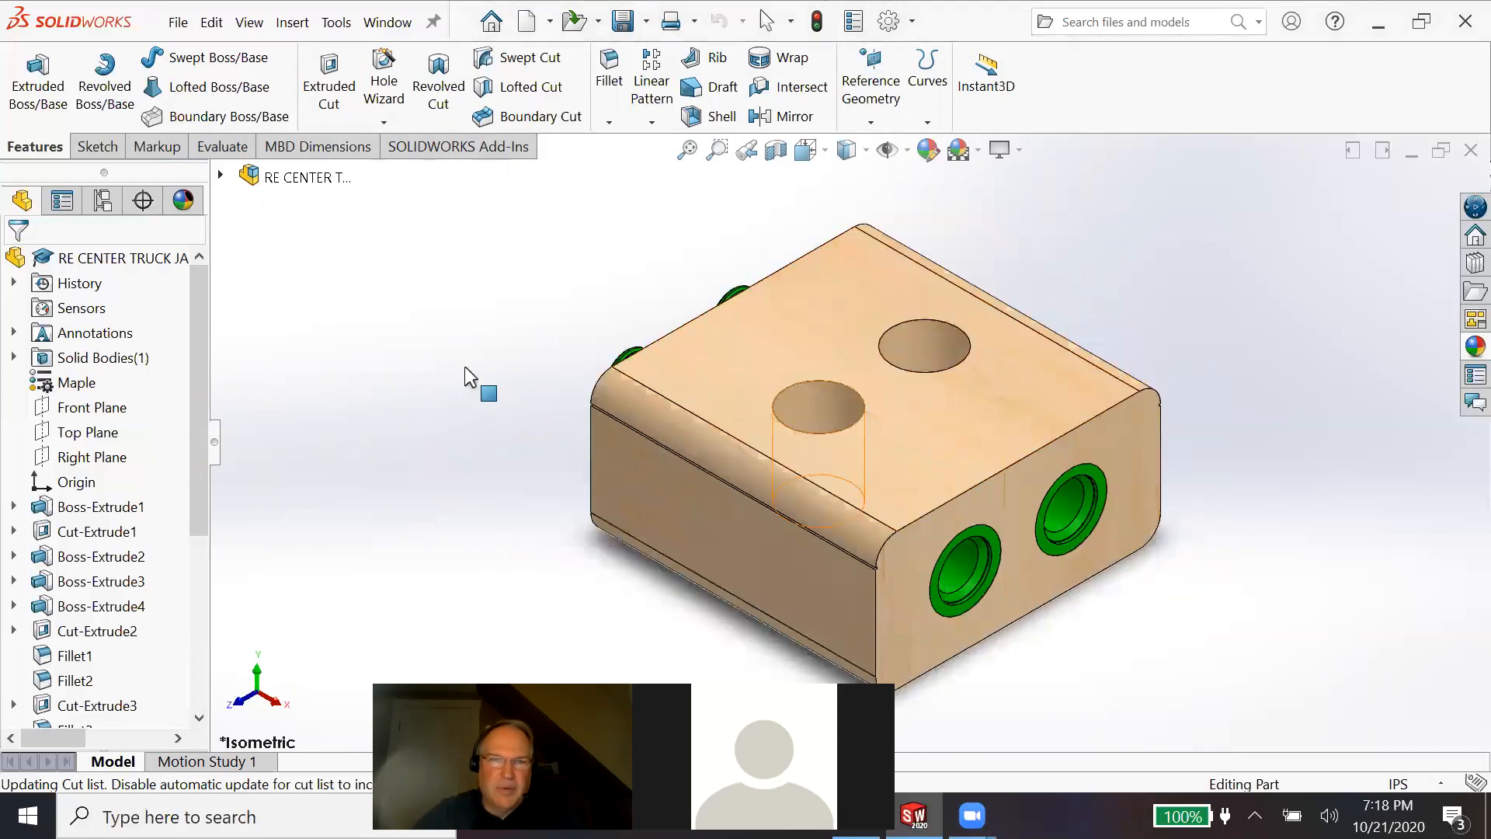
Step: Save the part and check which unit system the document uses
left_click(178, 24)
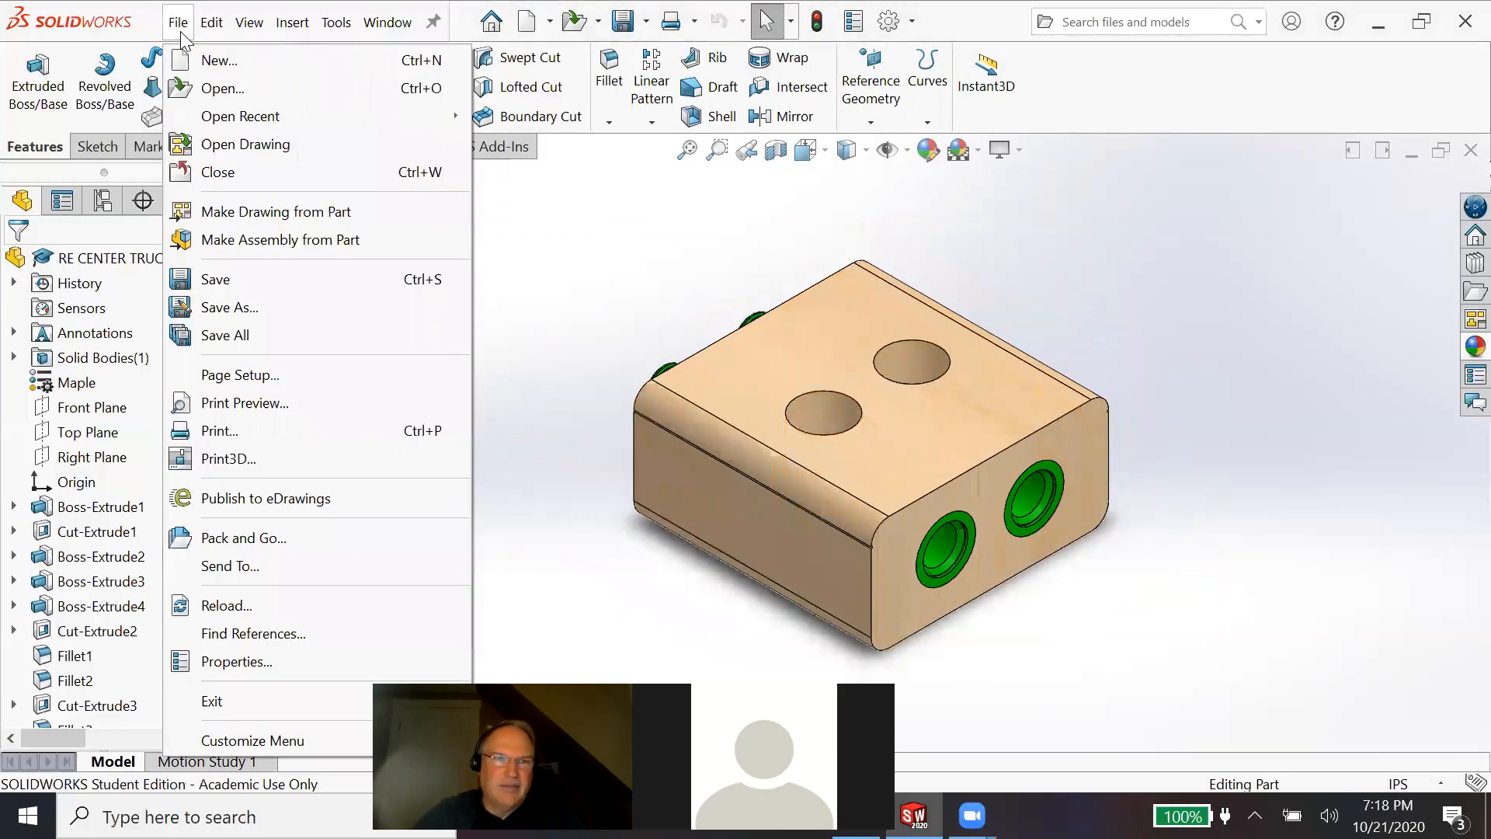
left_click(248, 282)
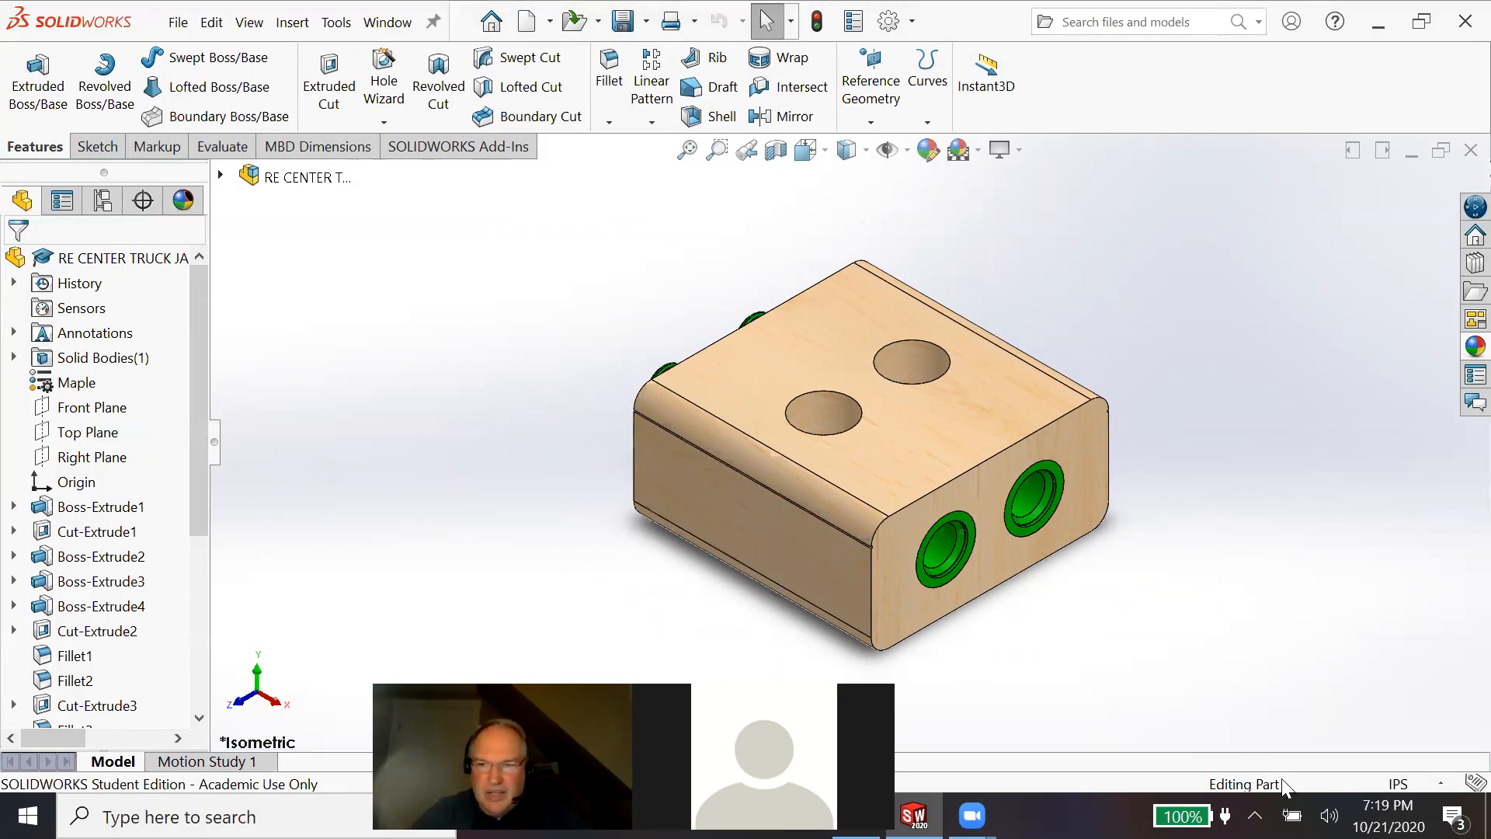
left_click(1422, 788)
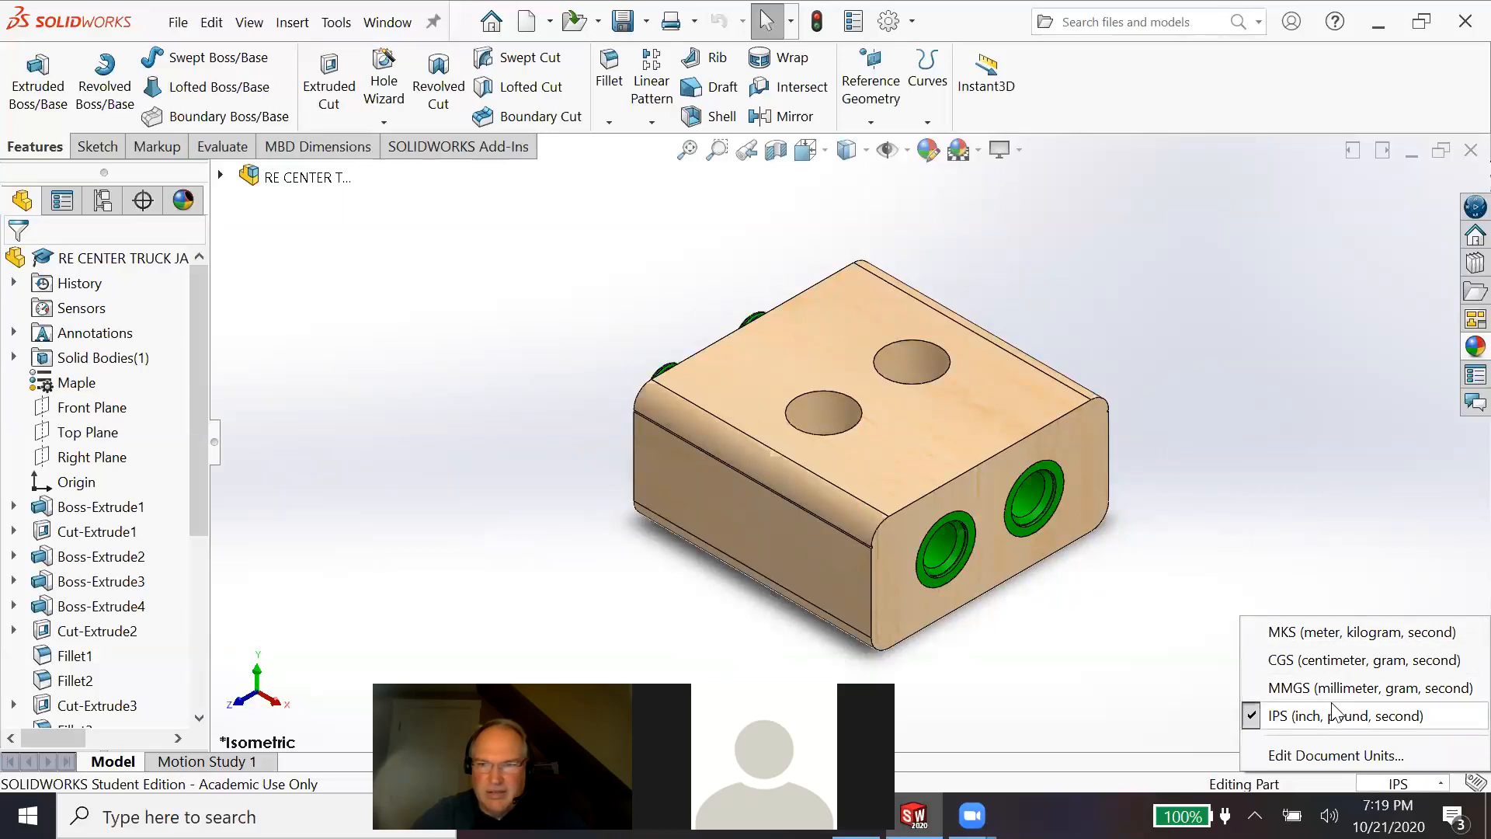
left_click(1095, 790)
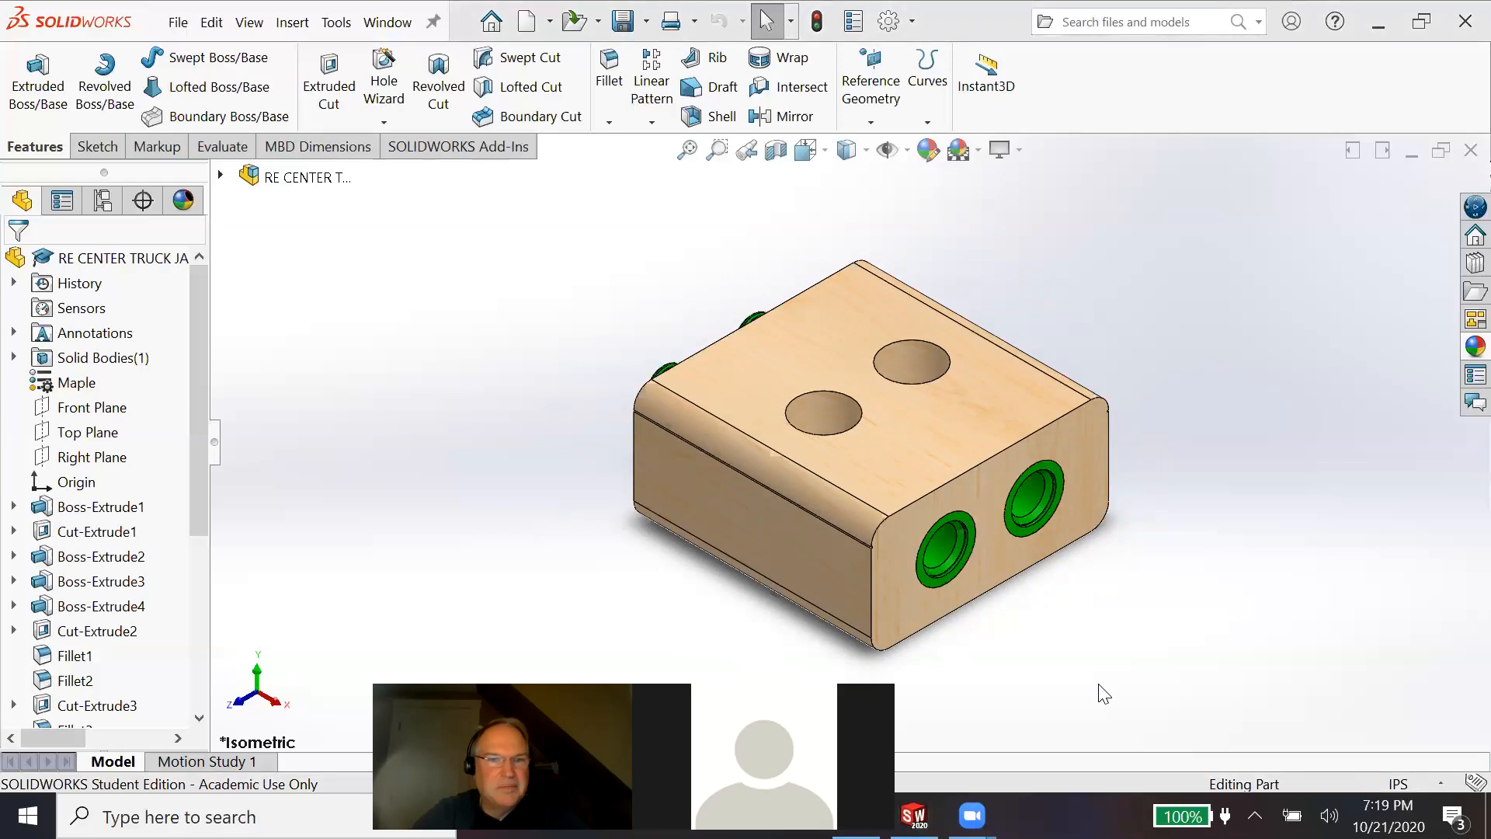